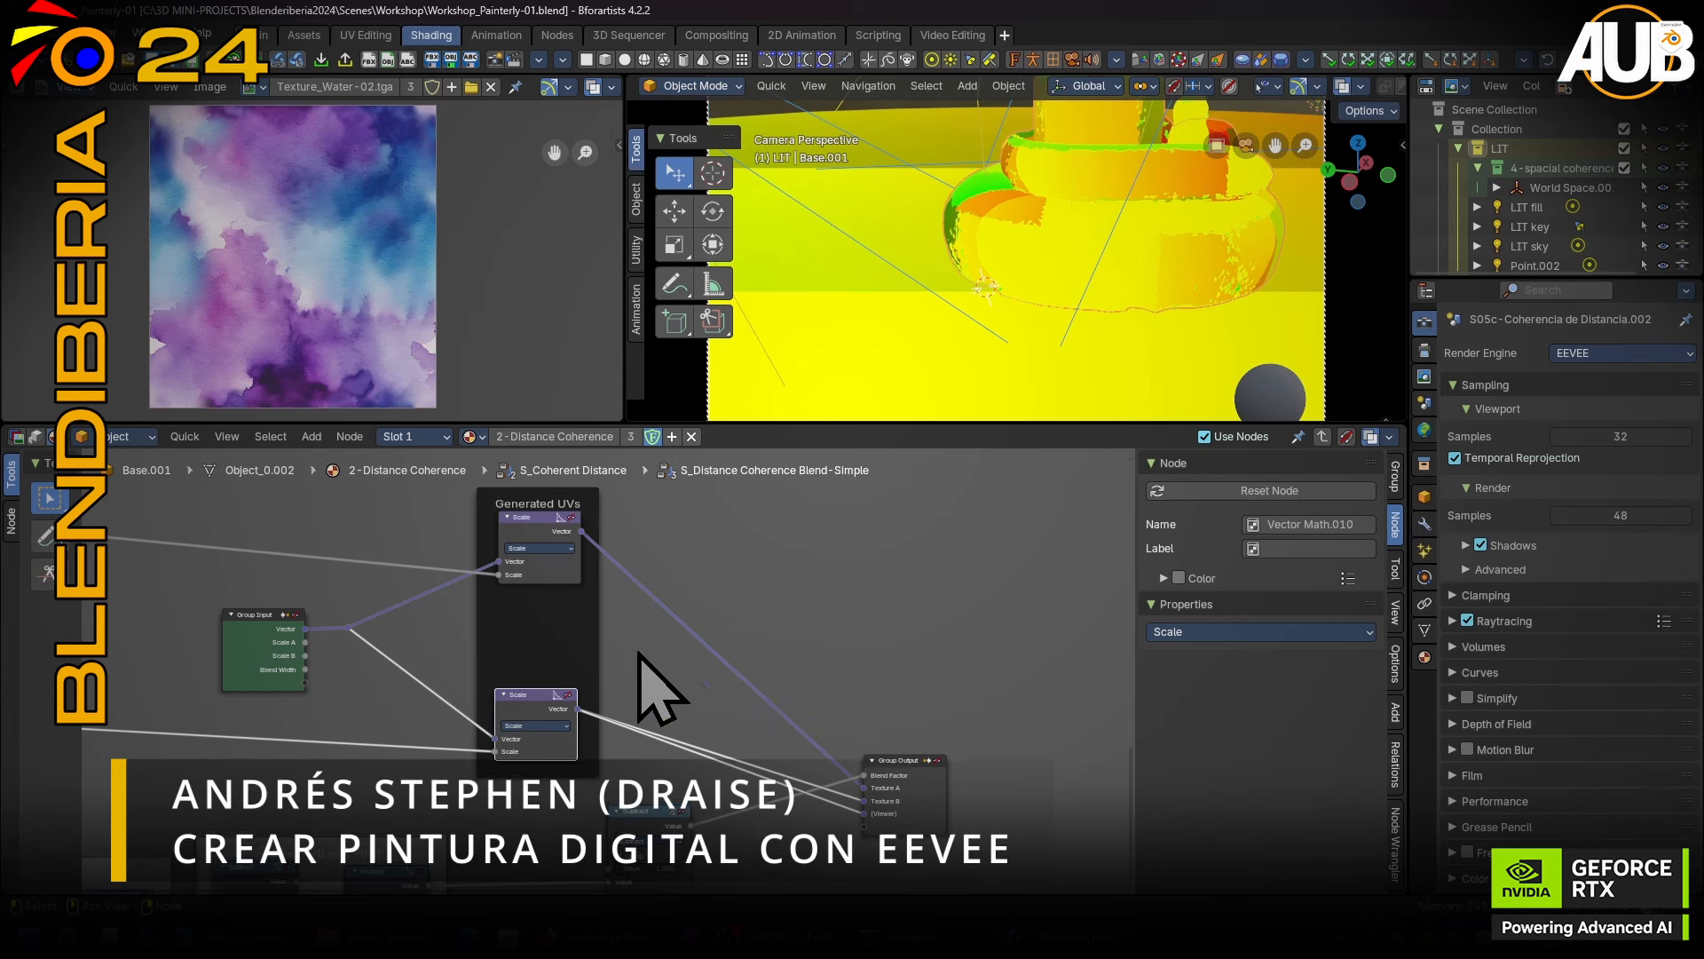
# Leave the S_Distance Coherence Blend-Simple group and preview the Mix node combining the purple and green water textures on the model.
pyautogui.moveTo(648, 684); pyautogui.dragTo(653, 630, button='middle')
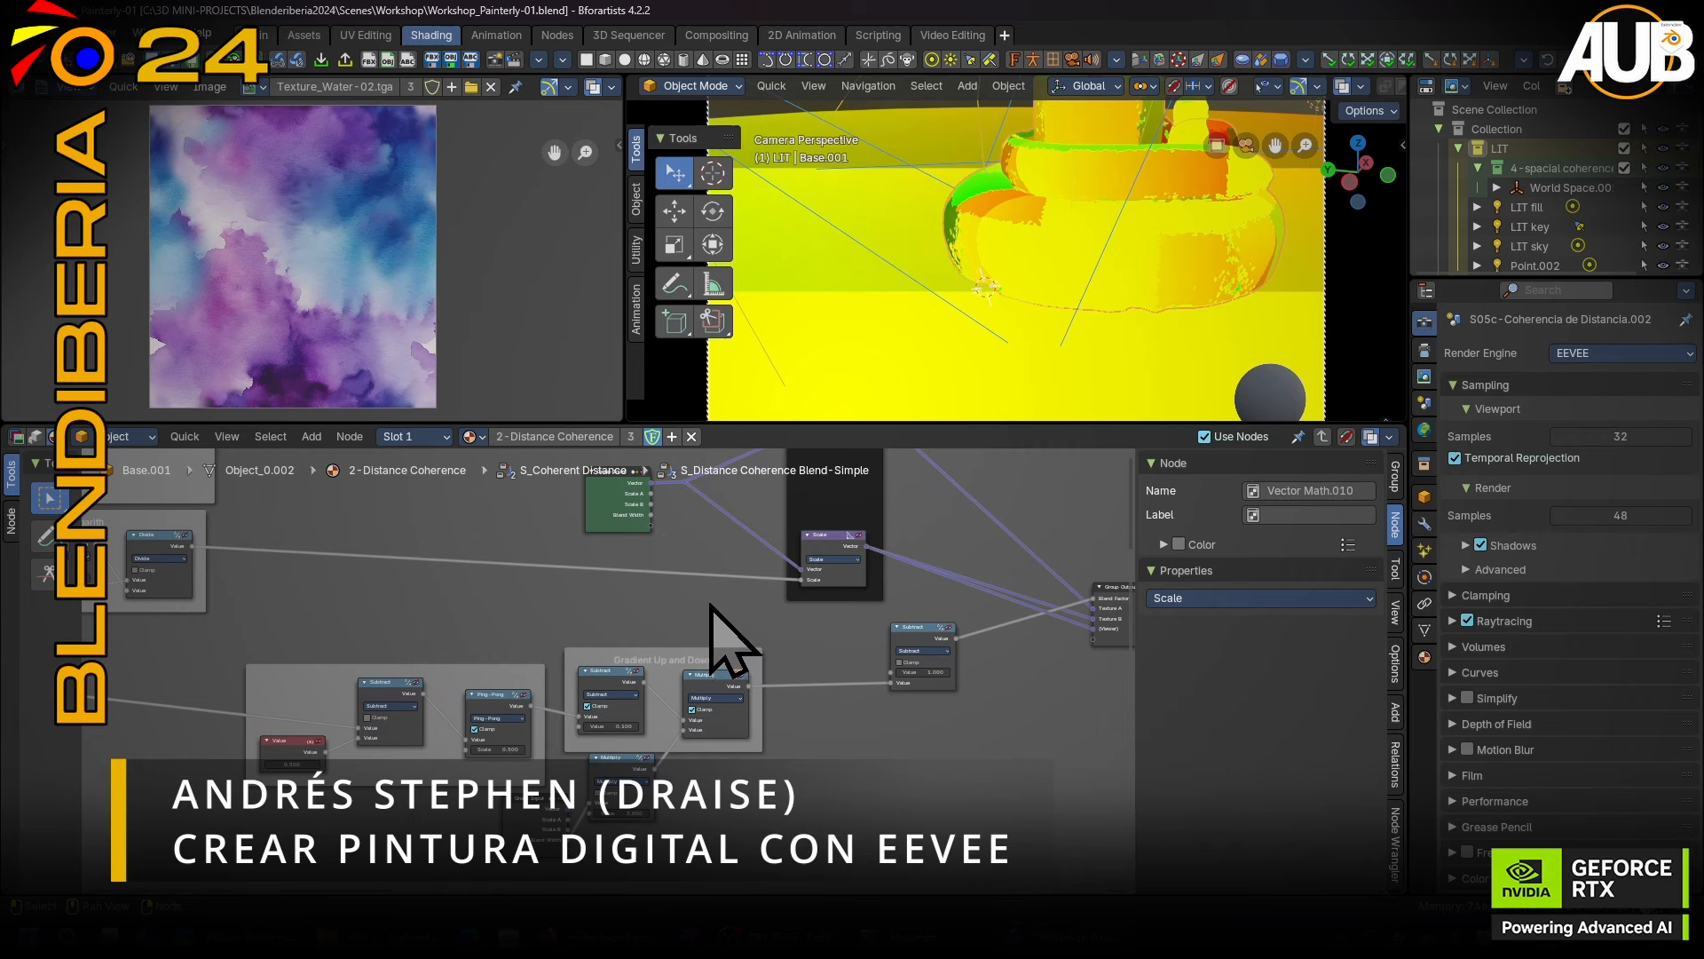
pyautogui.press('Tab')
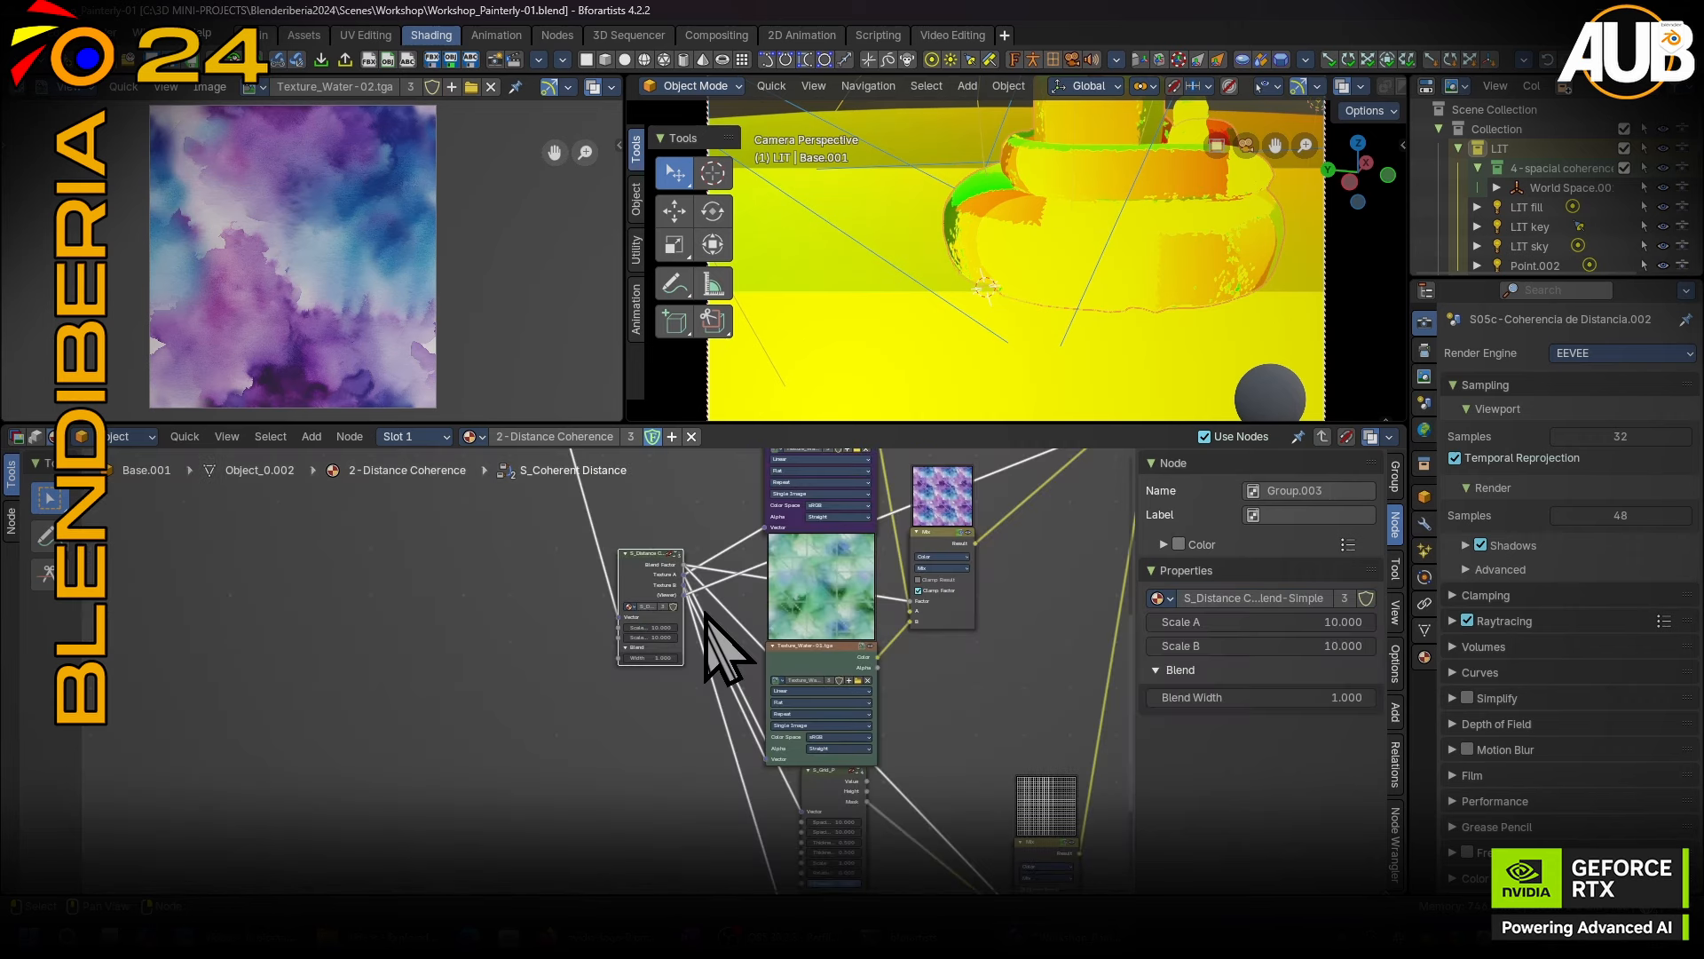
pyautogui.moveTo(858, 640); pyautogui.dragTo(534, 658, button='middle')
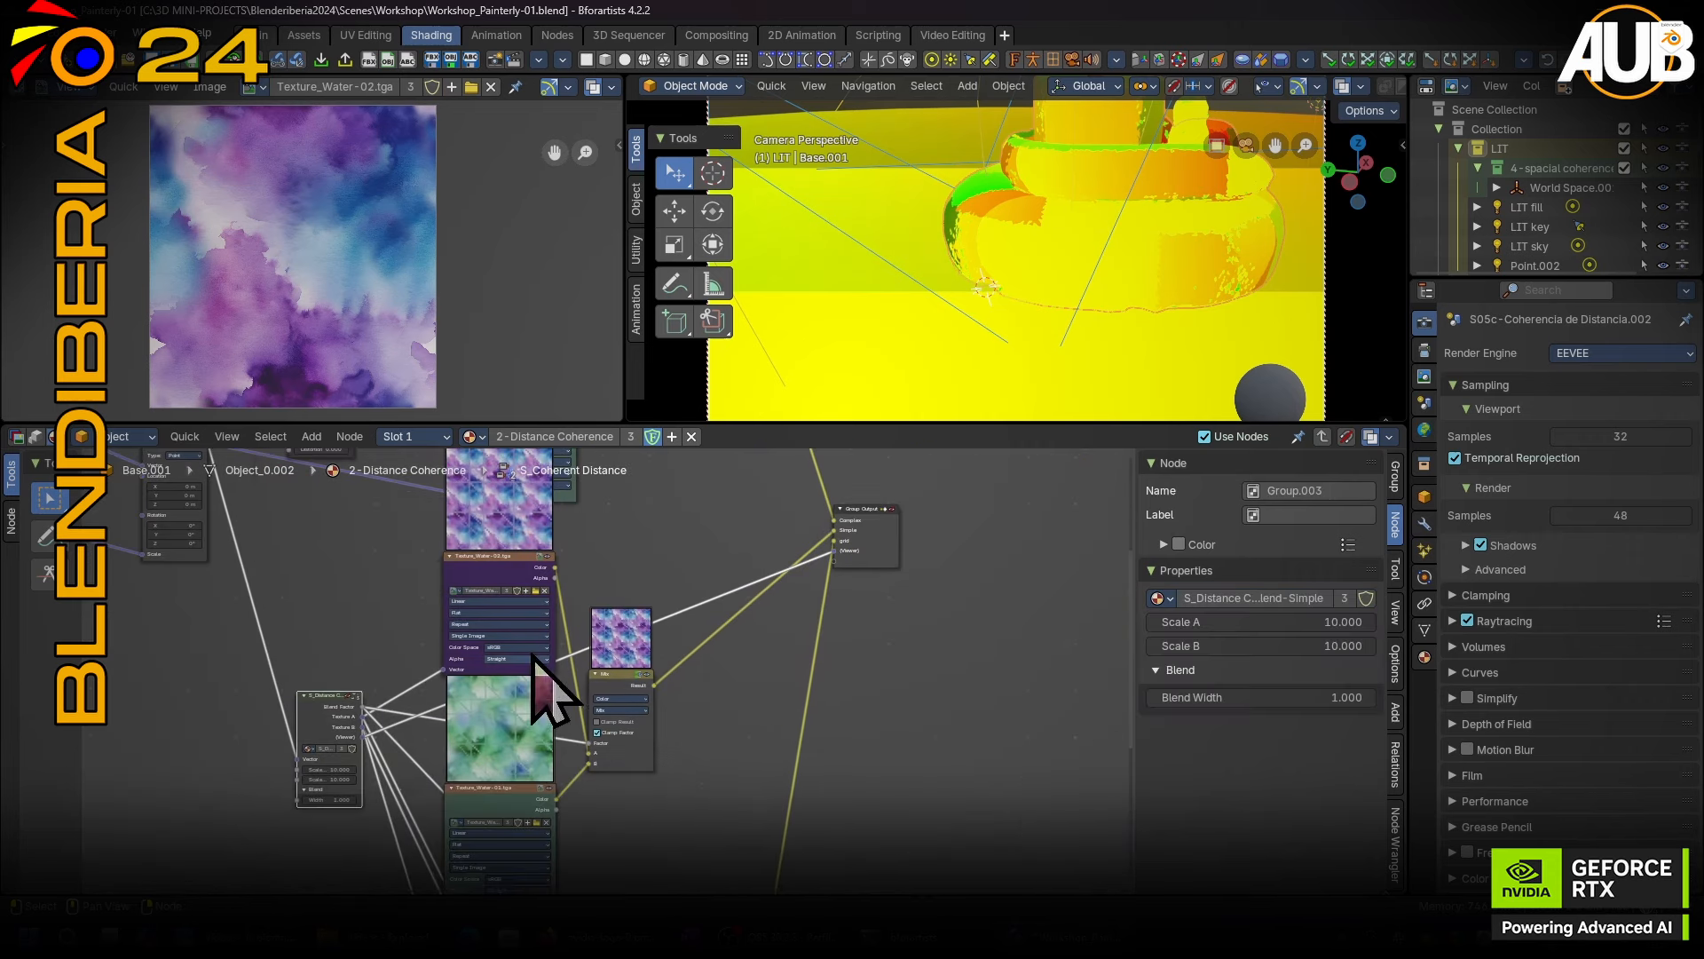
pyautogui.keyDown('ctrl'); pyautogui.keyDown('shift'); pyautogui.click(601, 685); pyautogui.keyUp('shift'); pyautogui.keyUp('ctrl')
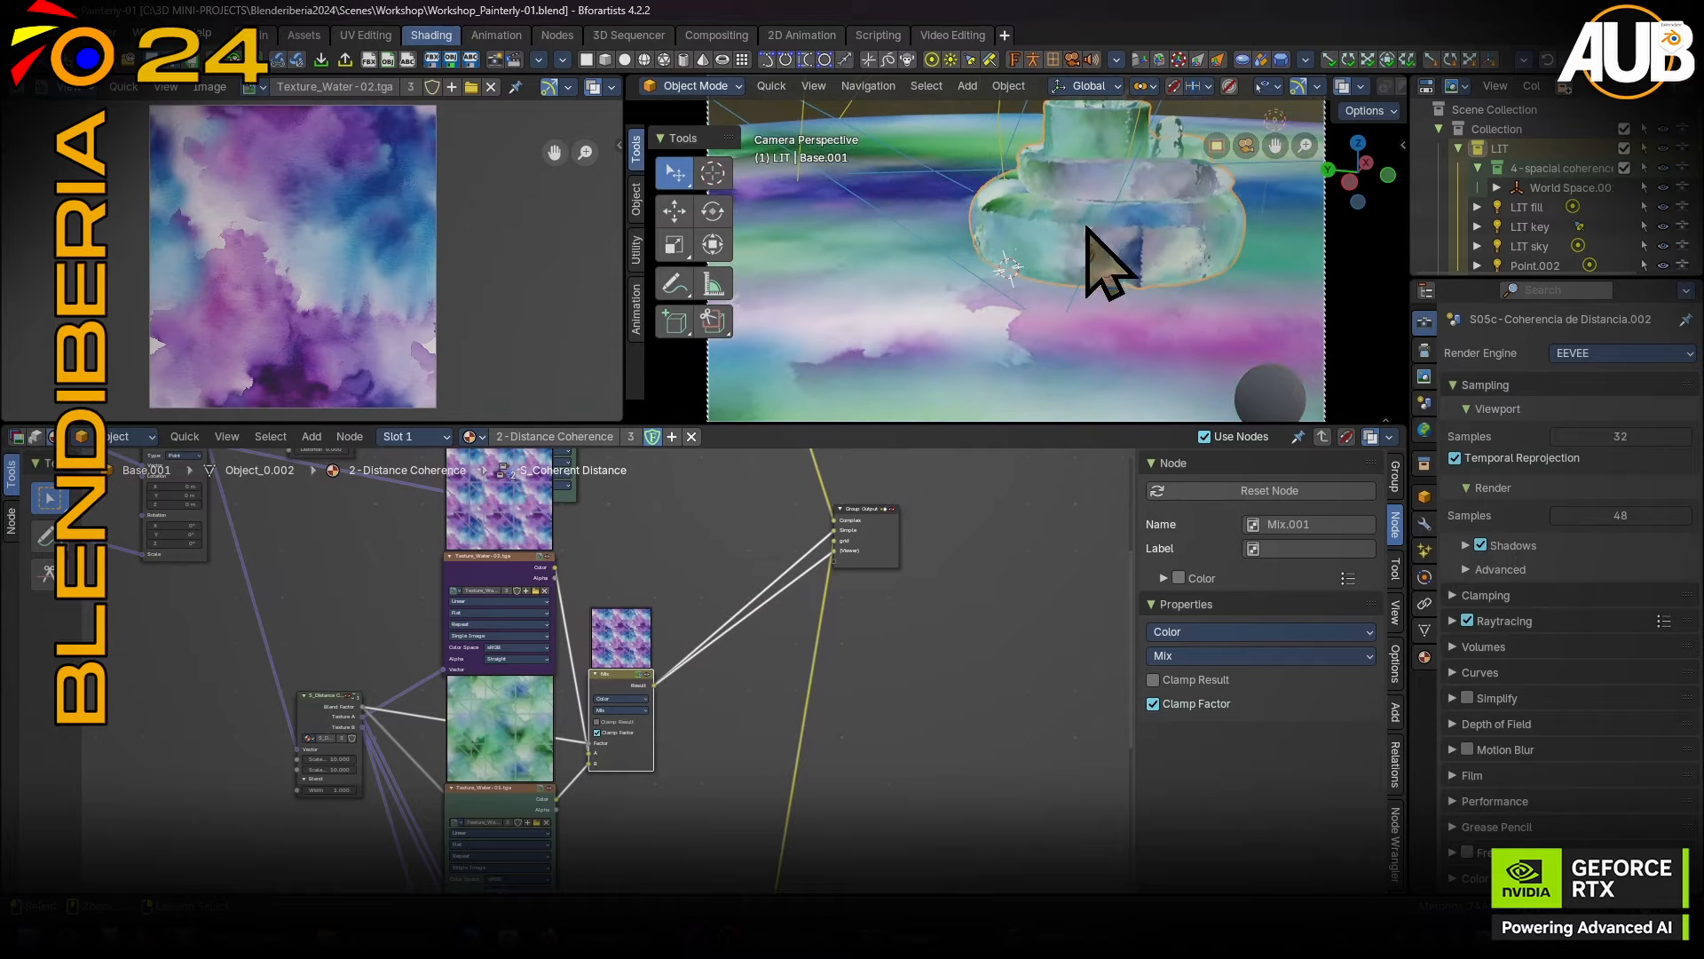
# Examine how the two water textures blend with camera distance, viewing the floor up close and from farther away in an enlarged viewport.
pyautogui.hotkey('ctrl', 'space')
pyautogui.keyDown('ctrl'); pyautogui.moveTo(891, 441); pyautogui.dragTo(892, 519, button='middle'); pyautogui.keyUp('ctrl')
pyautogui.keyDown('shift'); pyautogui.moveTo(1351, 547); pyautogui.dragTo(804, 373, button='middle'); pyautogui.keyUp('shift')
pyautogui.keyDown('ctrl'); pyautogui.moveTo(1175, 582); pyautogui.dragTo(1175, 388, button='middle'); pyautogui.keyUp('ctrl')
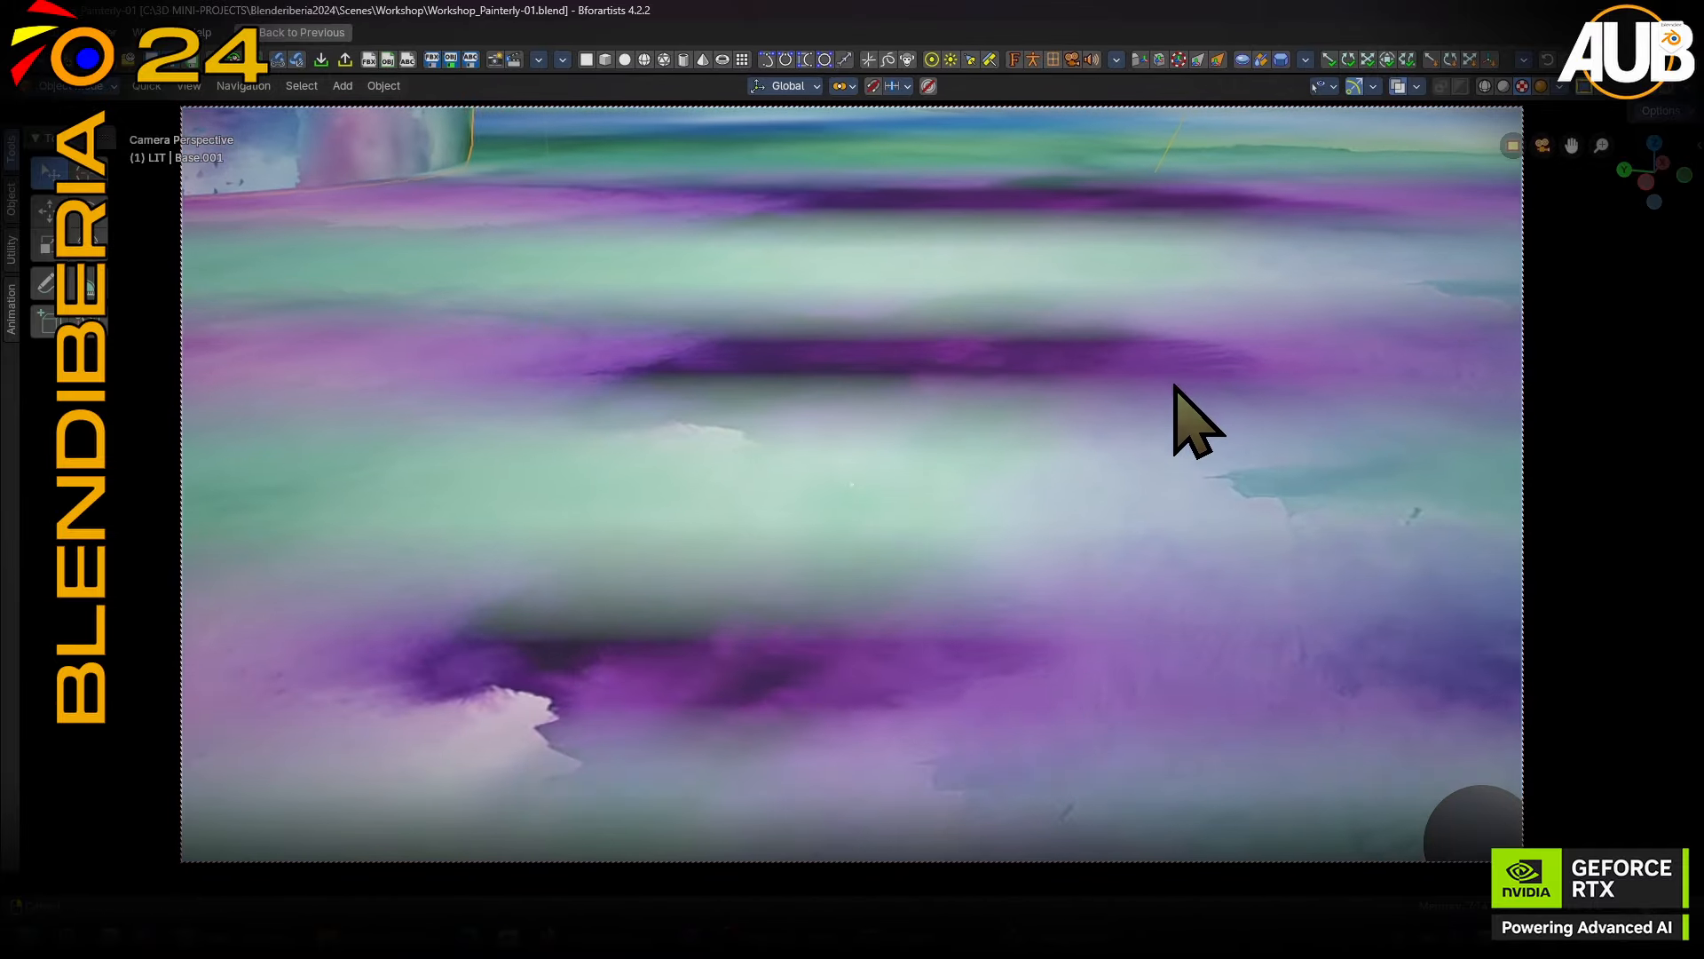
pyautogui.keyDown('shift'); pyautogui.moveTo(575, 533); pyautogui.dragTo(817, 469, button='middle'); pyautogui.keyUp('shift')
pyautogui.keyDown('ctrl'); pyautogui.moveTo(804, 628); pyautogui.dragTo(914, 499, button='middle'); pyautogui.keyUp('ctrl')
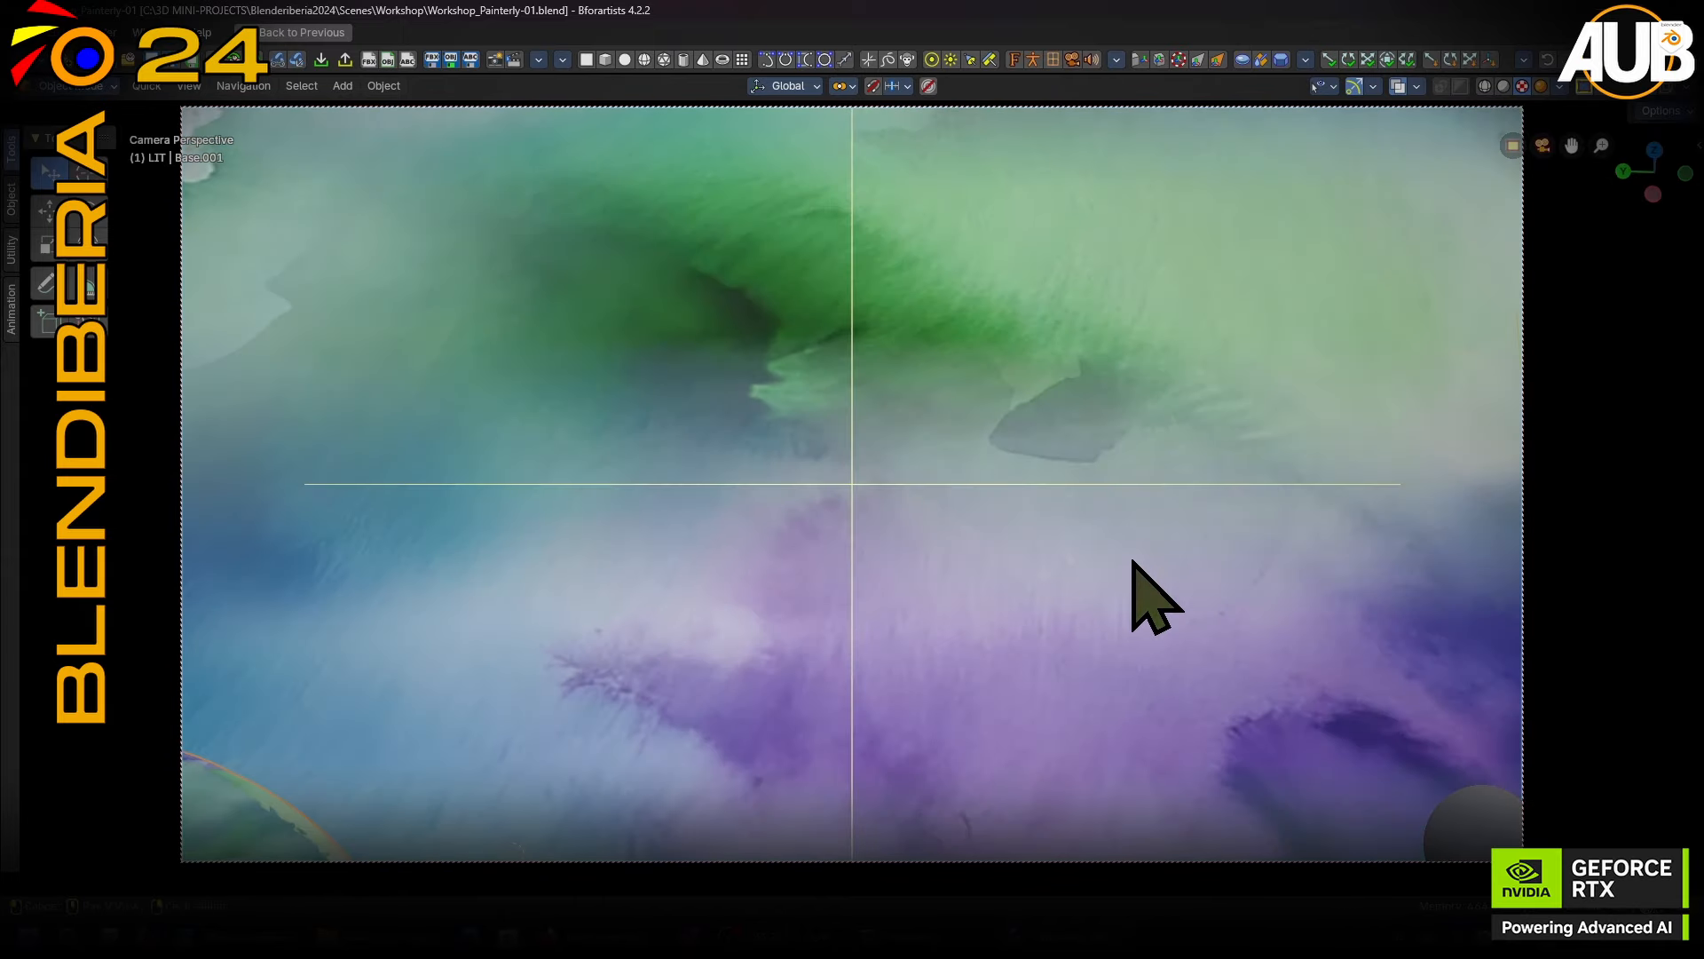
pyautogui.hotkey('ctrl', 'space')
# Preview the Mix node driven by the noise-based distance blend group and inspect the result in the enlarged viewport.
pyautogui.moveTo(542, 604); pyautogui.dragTo(684, 563, button='middle')
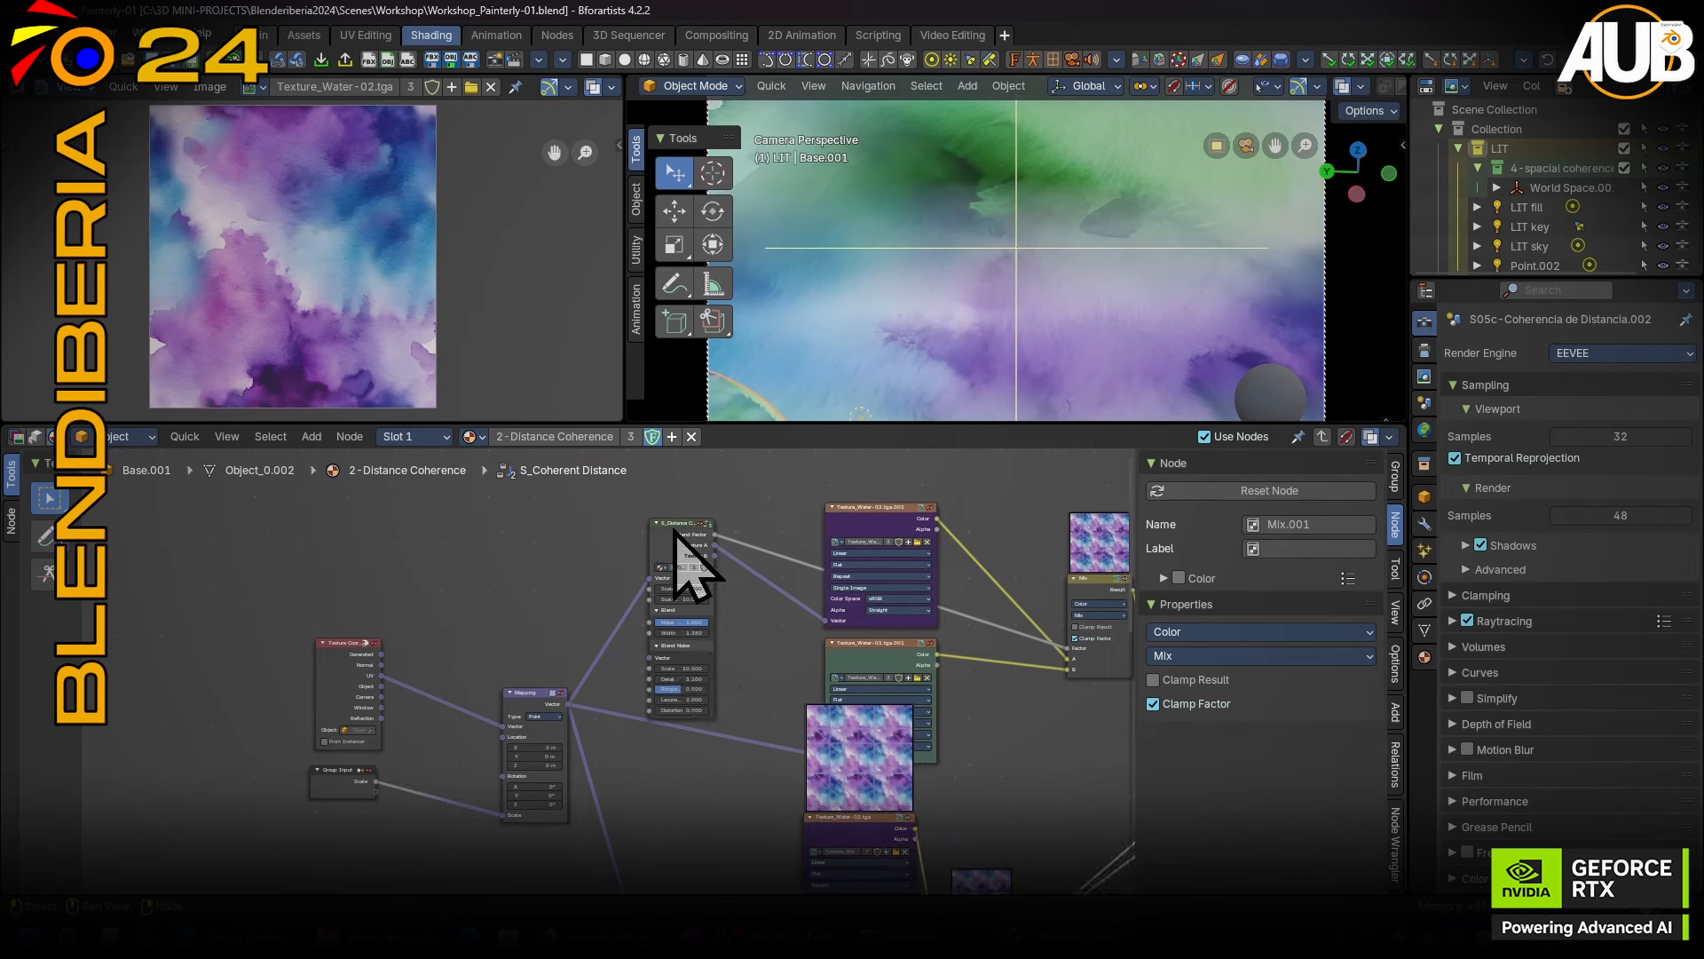
pyautogui.click(680, 532)
pyautogui.click(1086, 586)
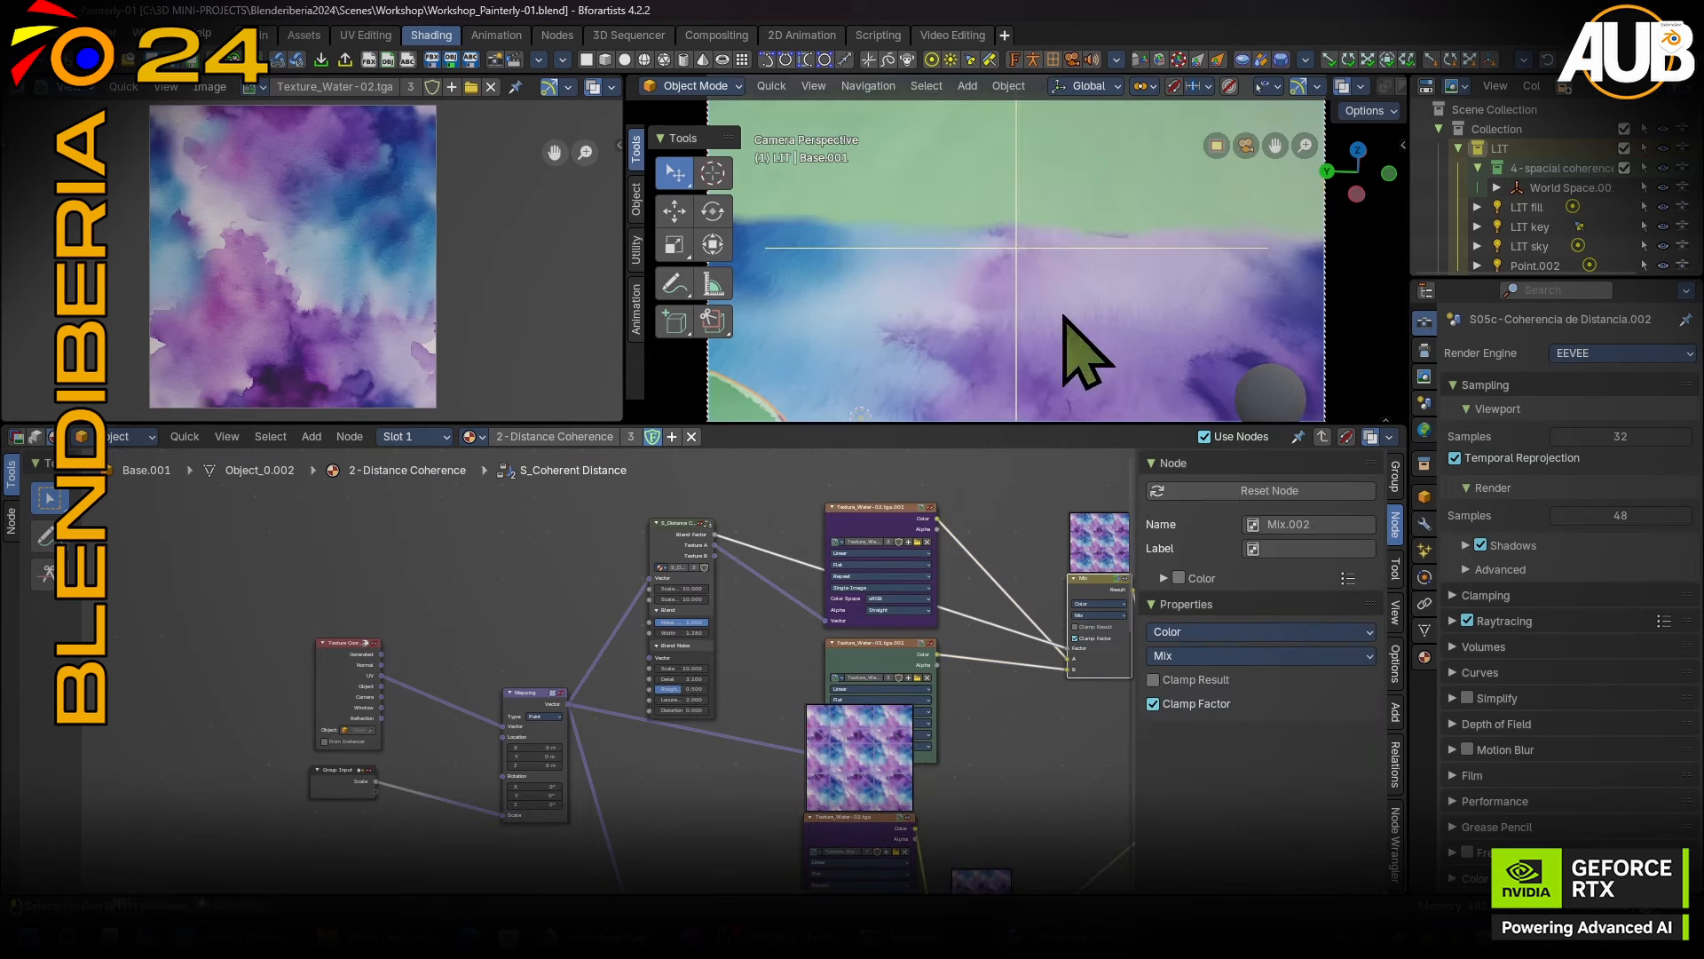
pyautogui.moveTo(1074, 635); pyautogui.dragTo(706, 639, button='middle')
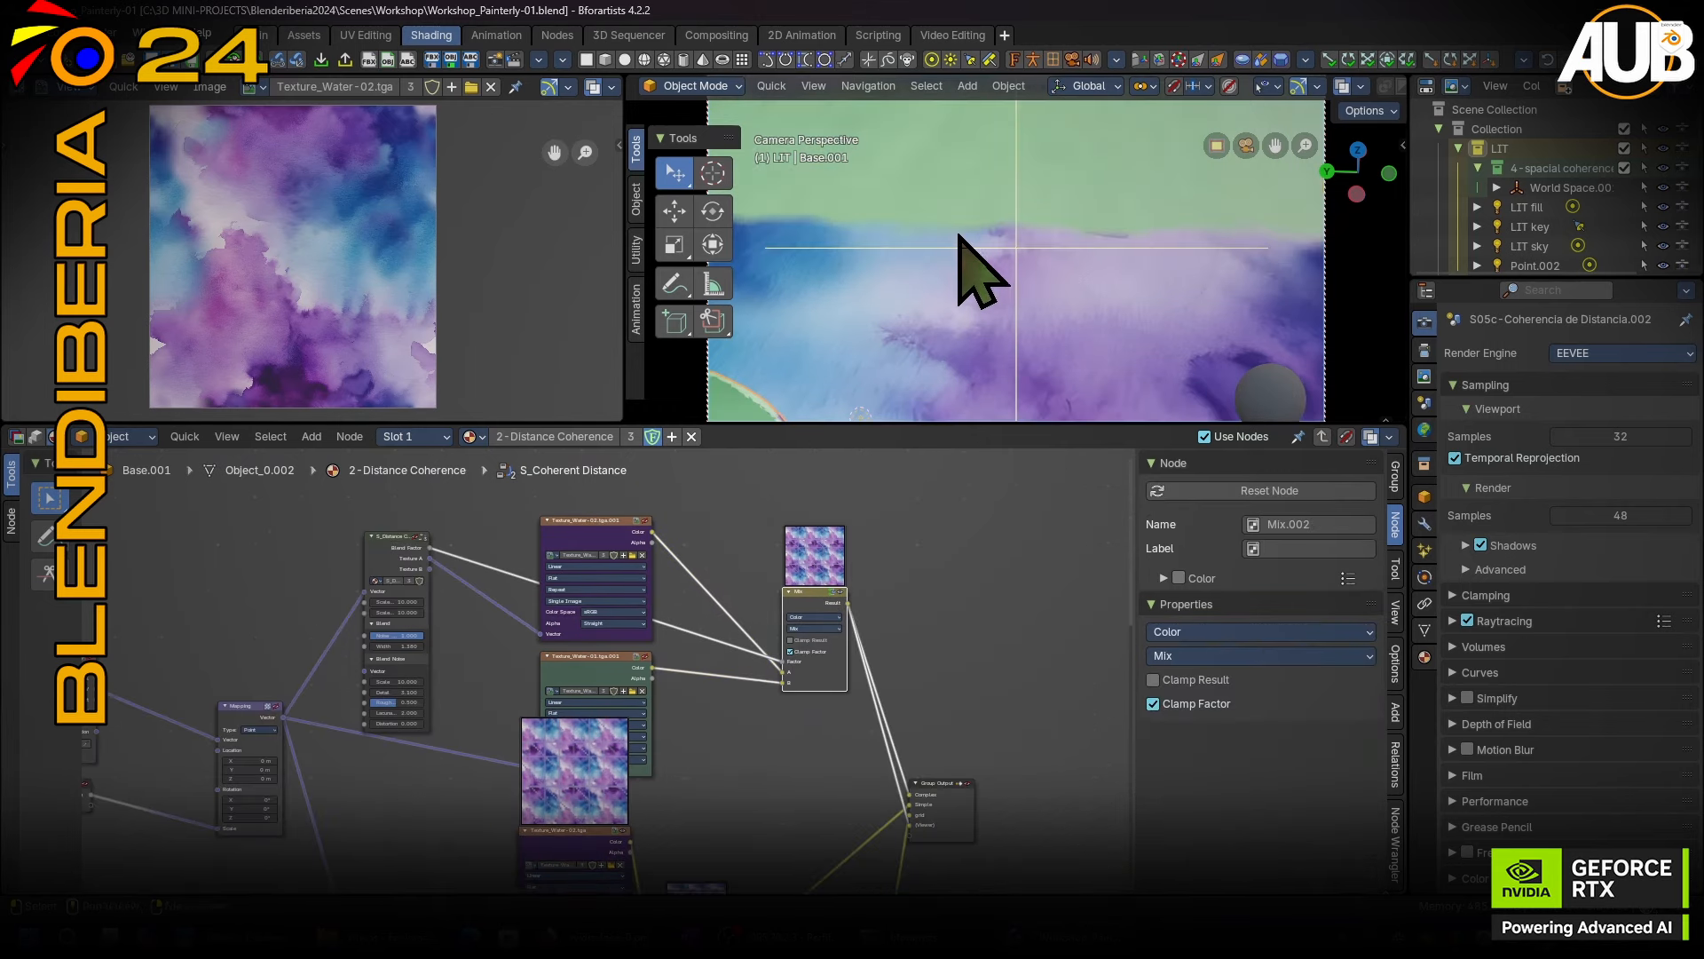
pyautogui.hotkey('ctrl', 'space')
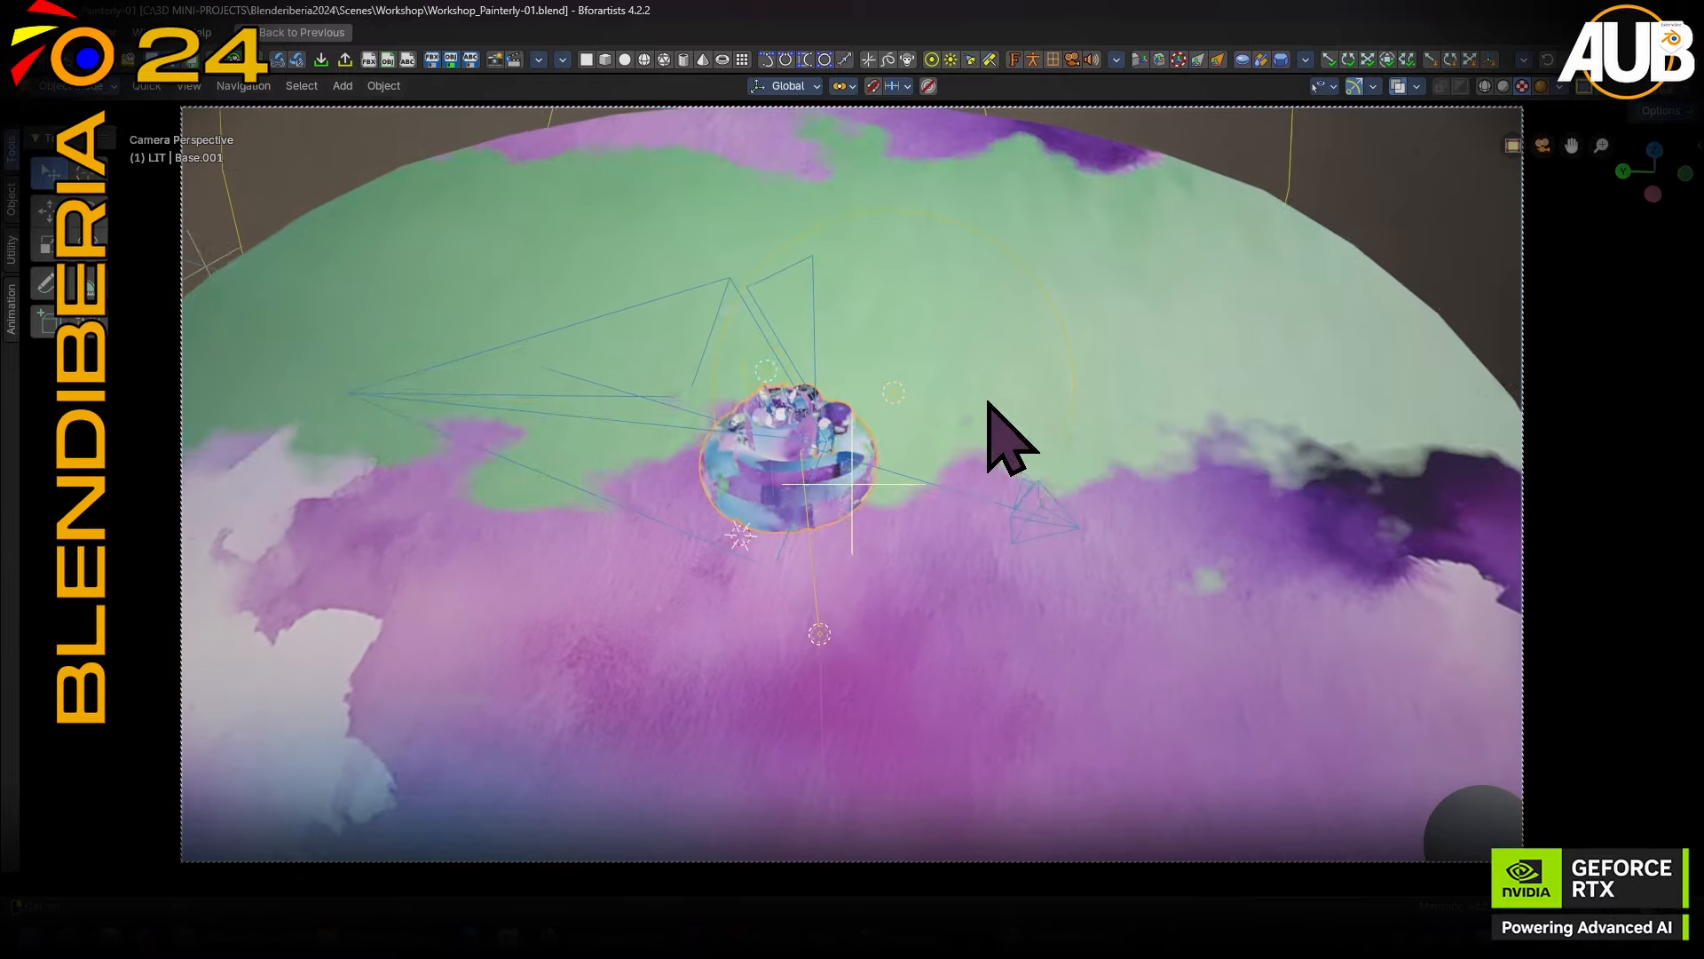
pyautogui.hotkey('ctrl', 'space')
# Reposition the two water texture nodes beside the distance blend group and inspect the Mix node's result in the enlarged viewport.
pyautogui.scroll(3, 817, 628)
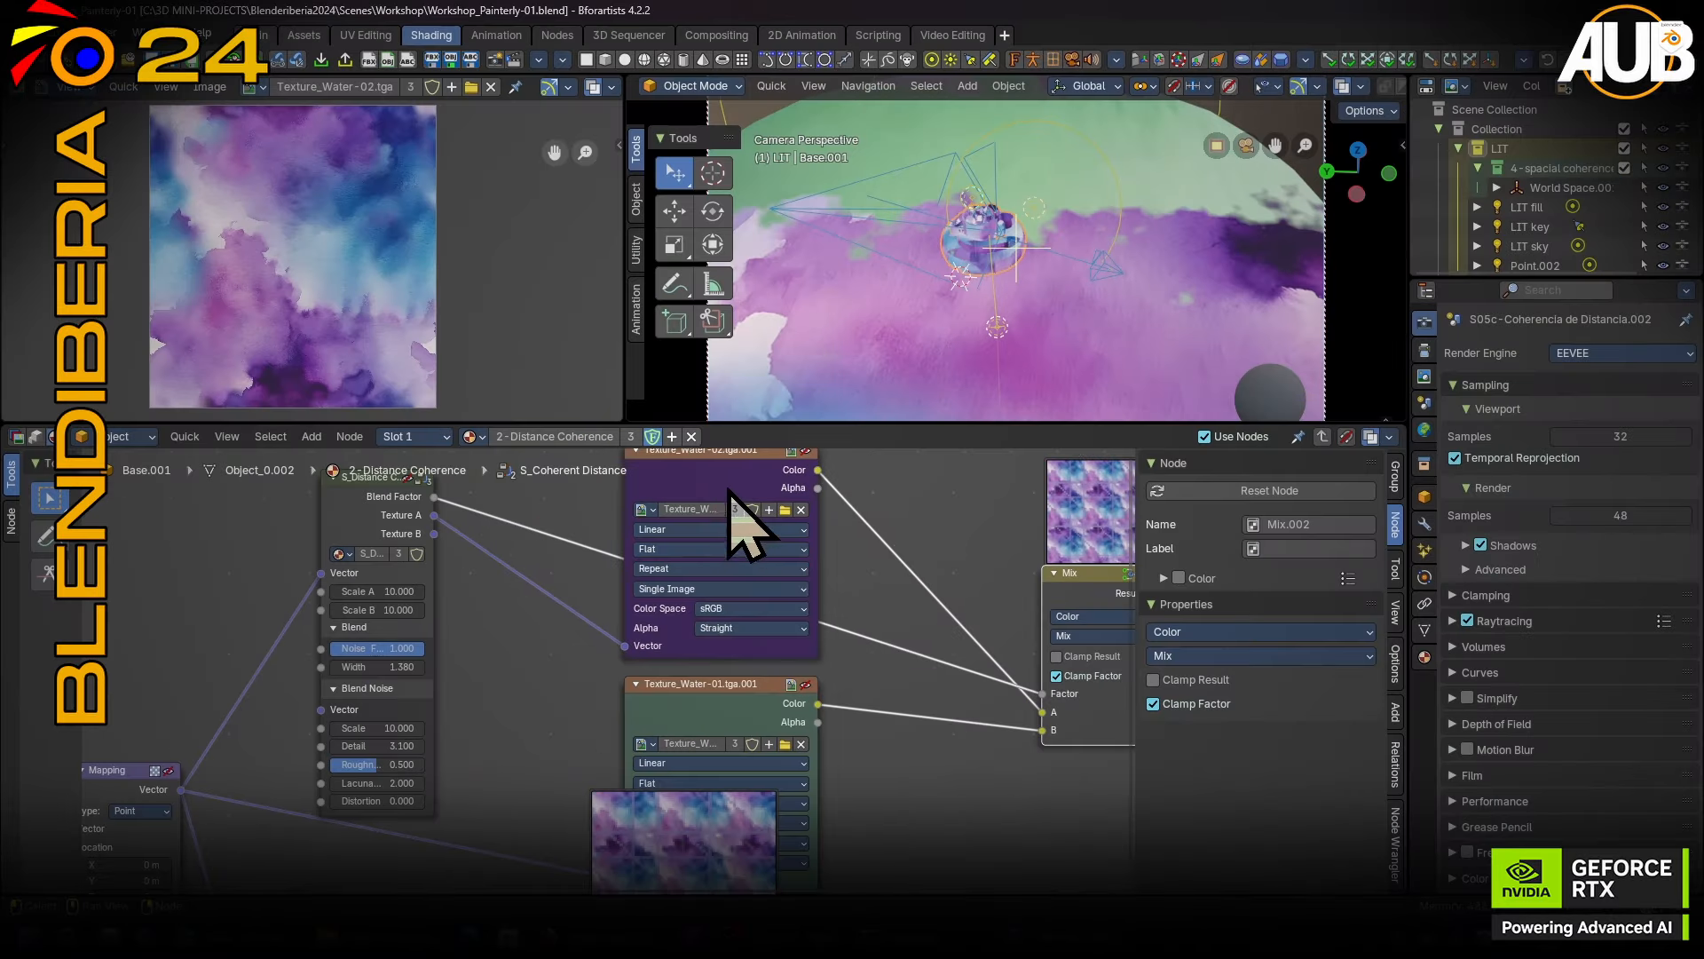
pyautogui.moveTo(697, 702); pyautogui.dragTo(701, 638)
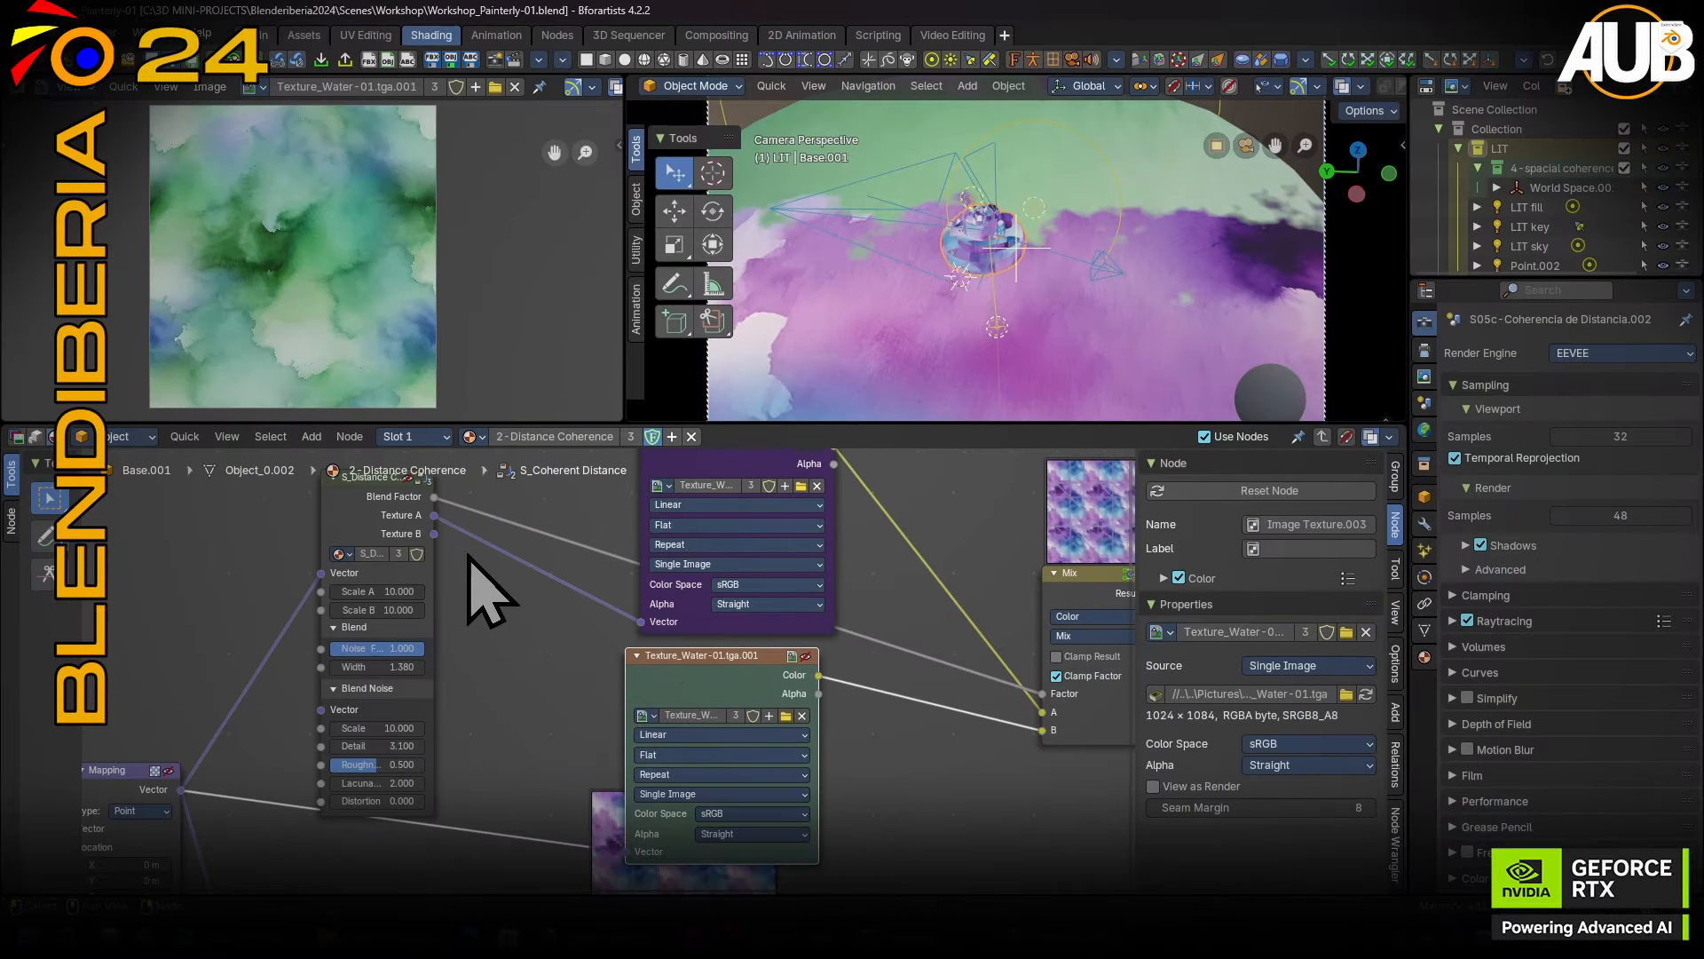
pyautogui.click(429, 544)
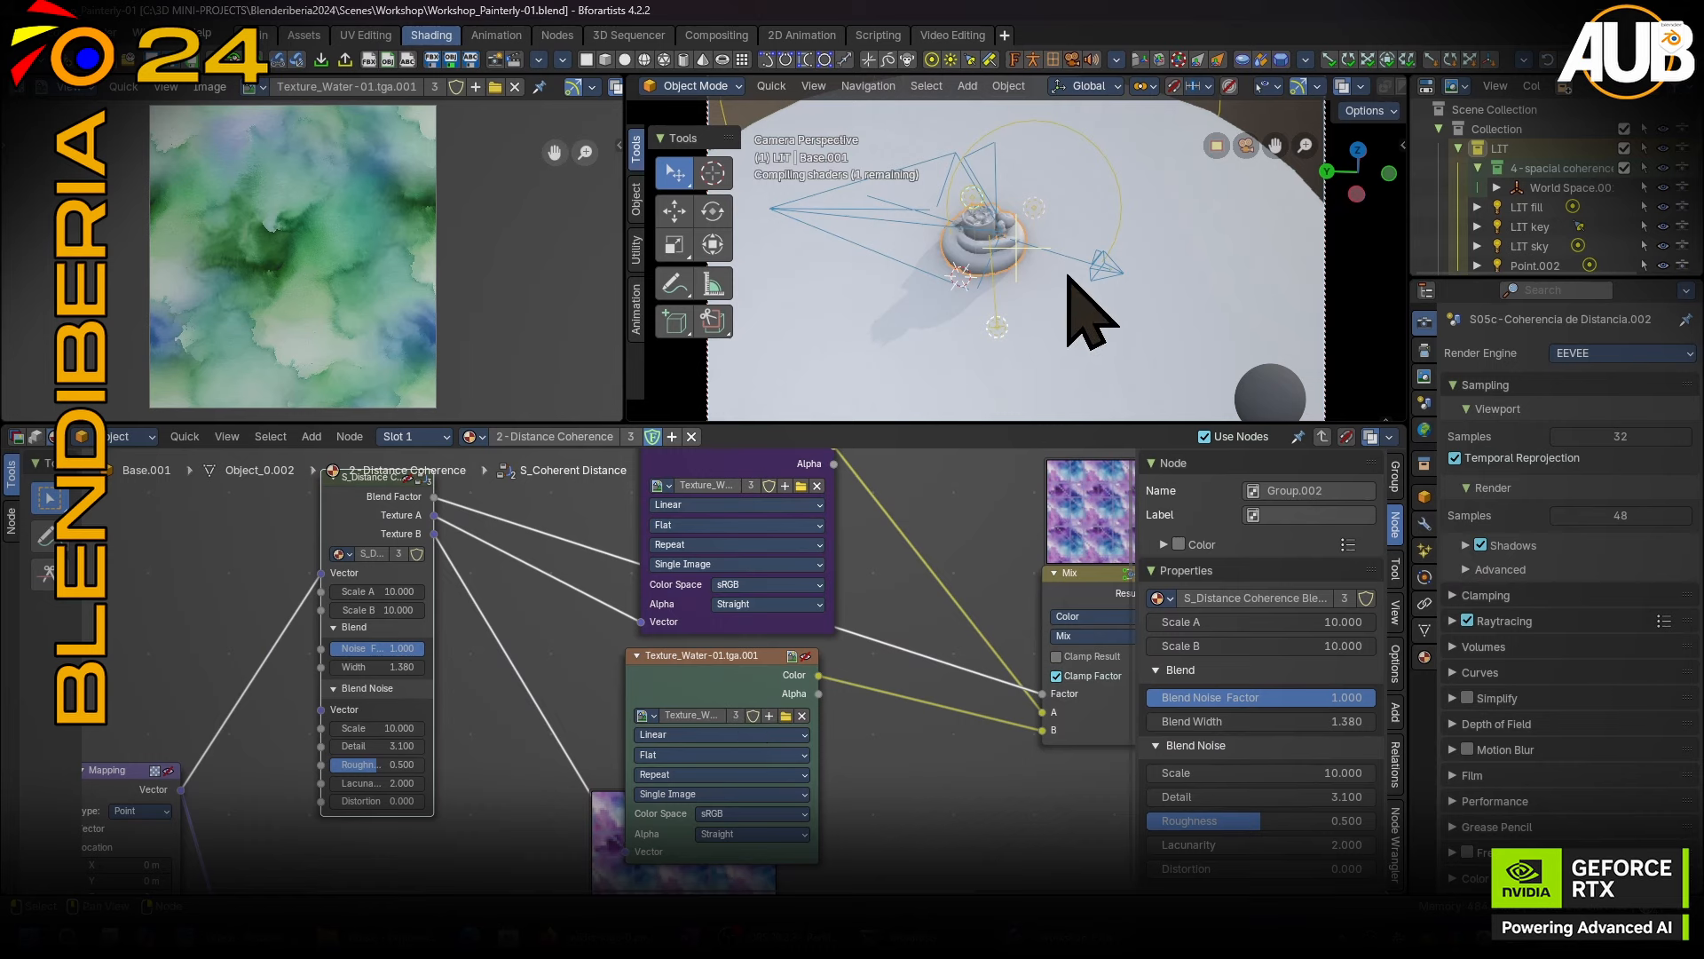
pyautogui.moveTo(986, 603); pyautogui.dragTo(847, 610, button='middle')
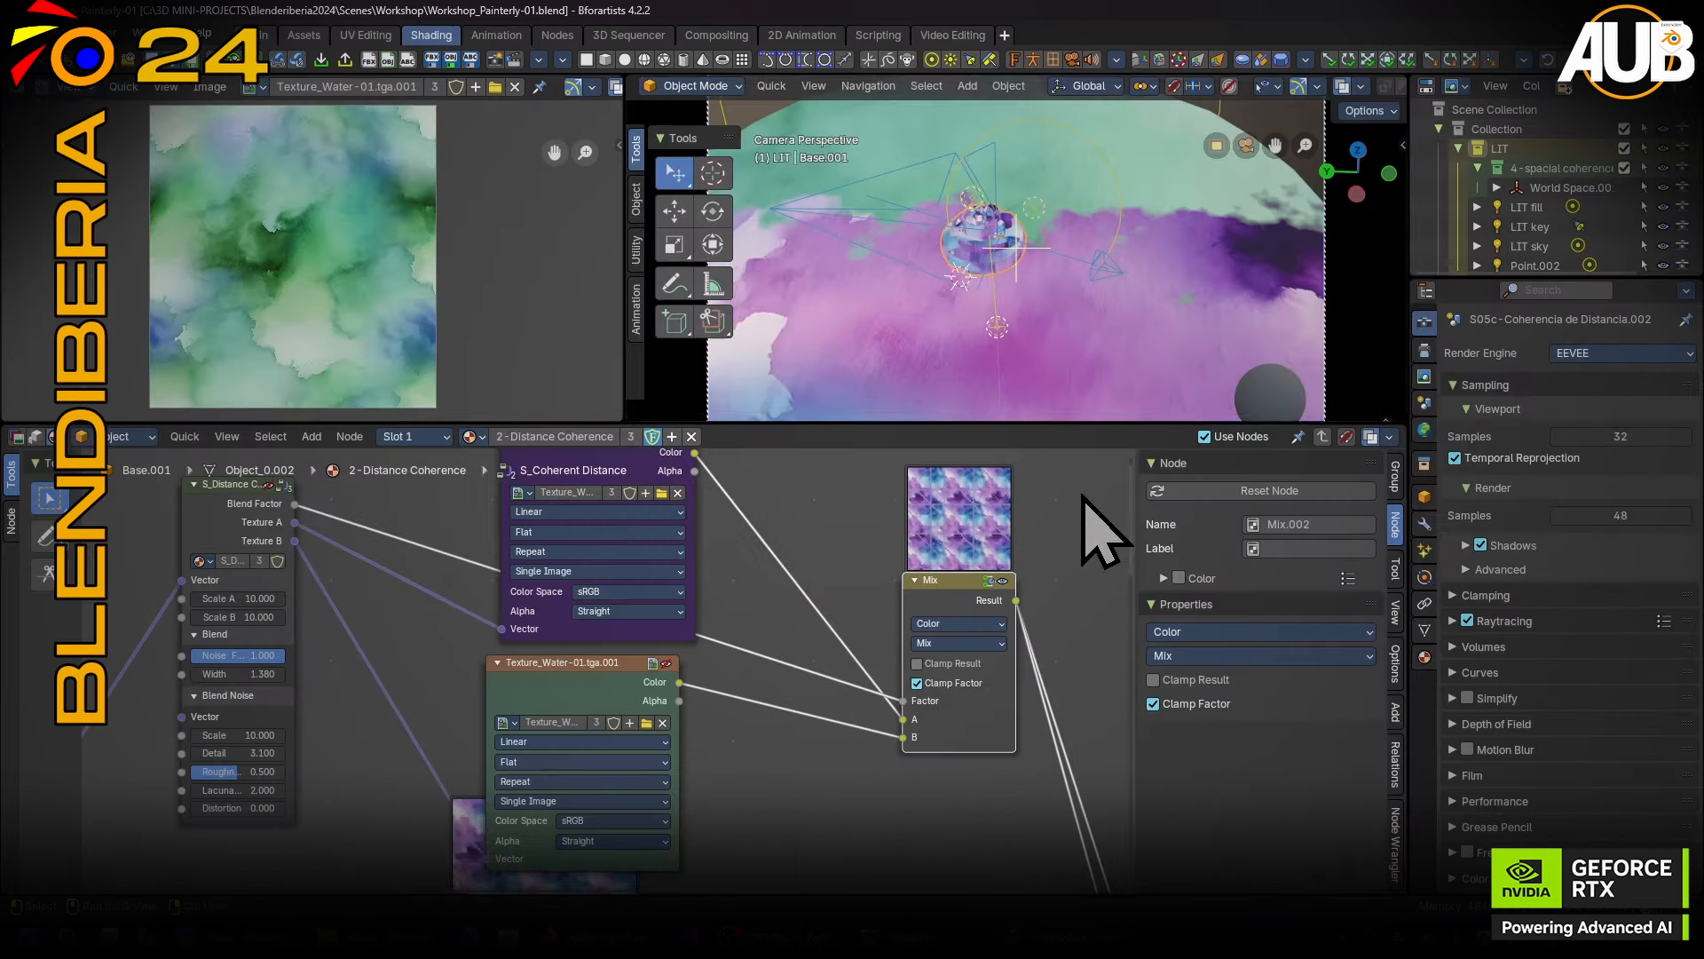
pyautogui.hotkey('ctrl', 'space')
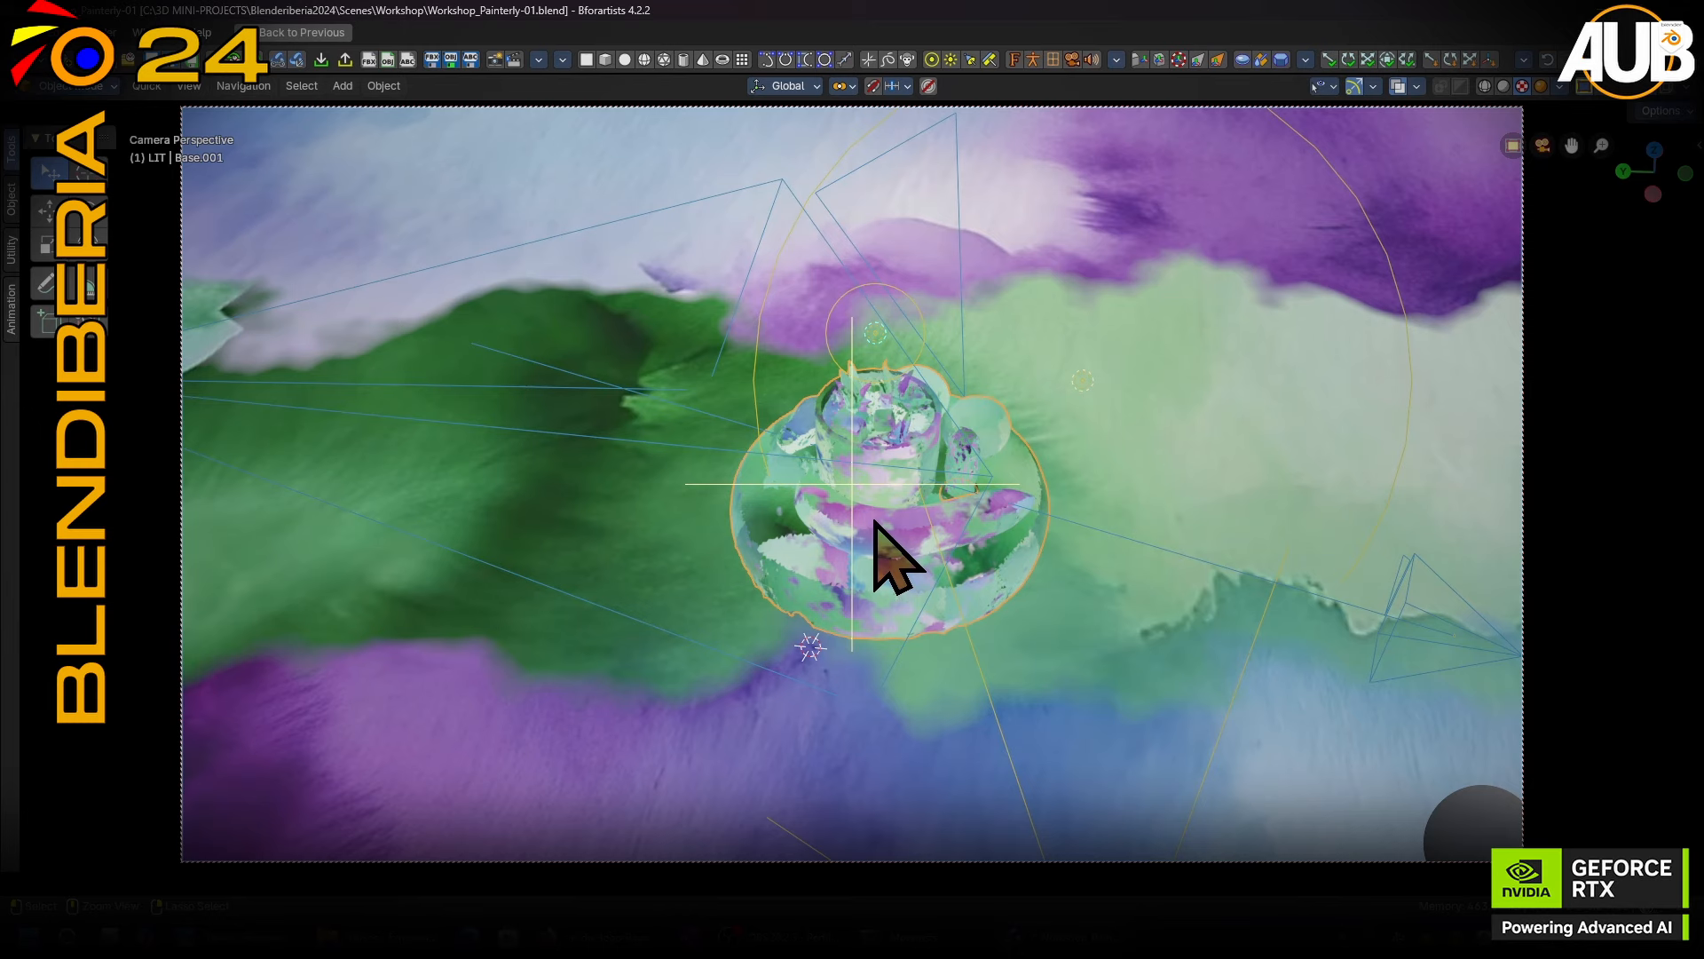
pyautogui.hotkey('ctrl', 'space')
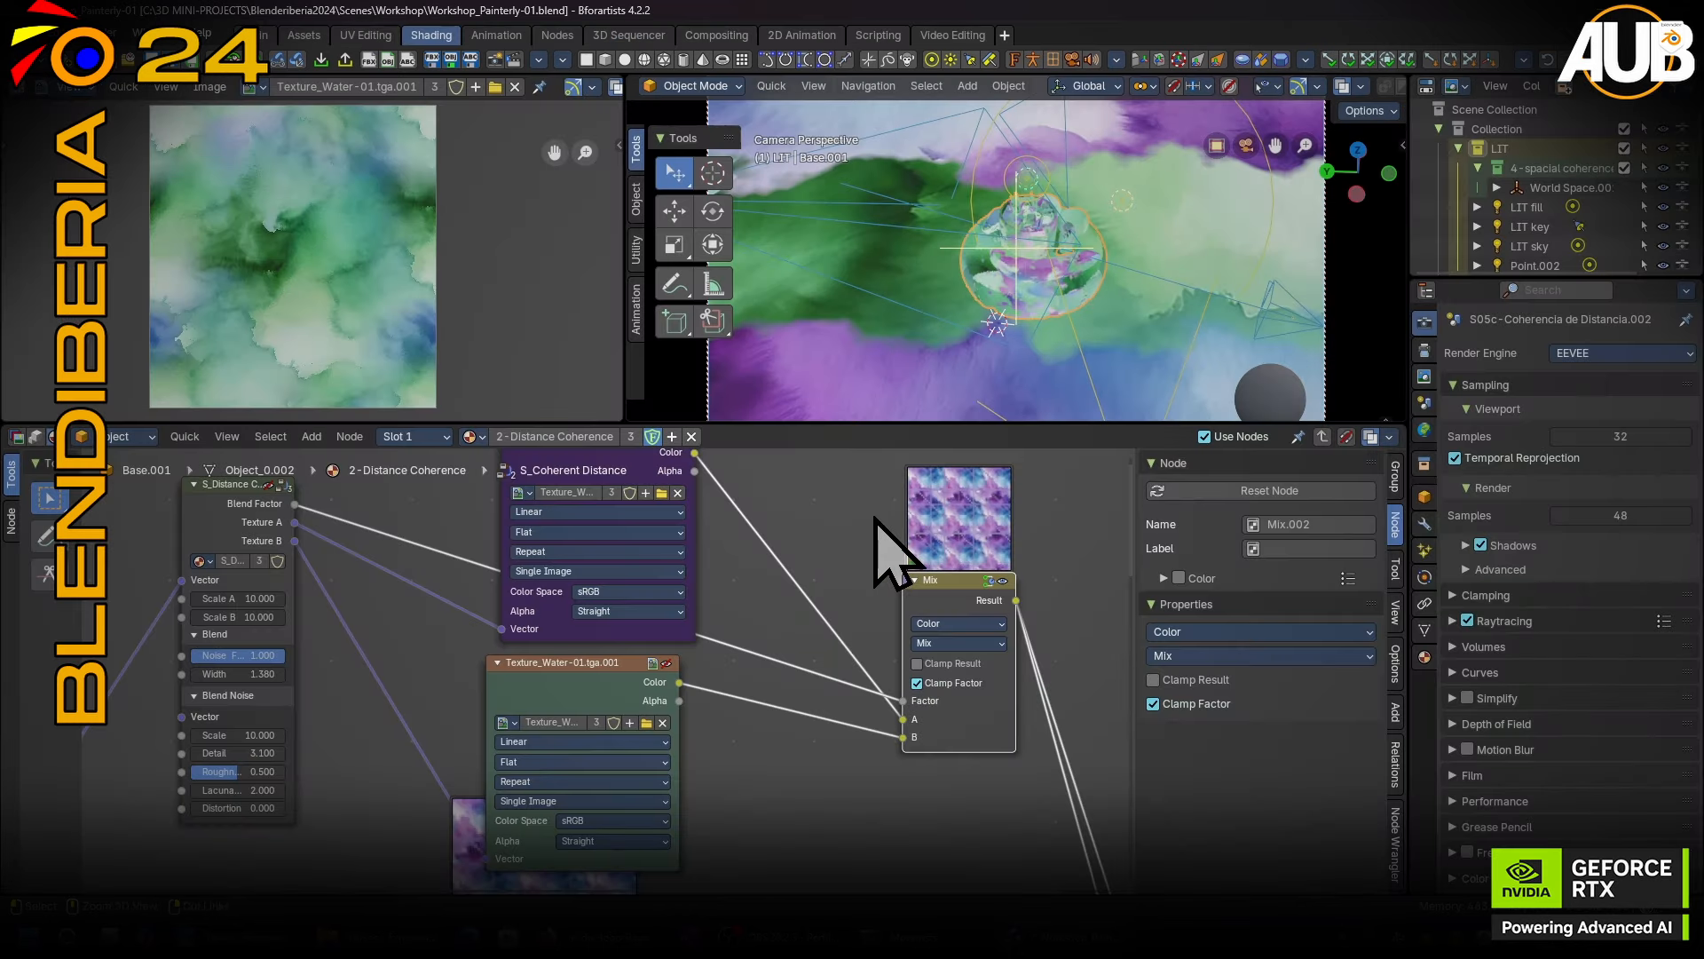
# Try other Scale A and Scale B values on the noise-based distance blend group, raising Scale A to 15.1.
pyautogui.moveTo(597, 604); pyautogui.dragTo(866, 604, button='middle')
pyautogui.click(510, 516)
pyautogui.moveTo(509, 520); pyautogui.dragTo(694, 544, button='middle')
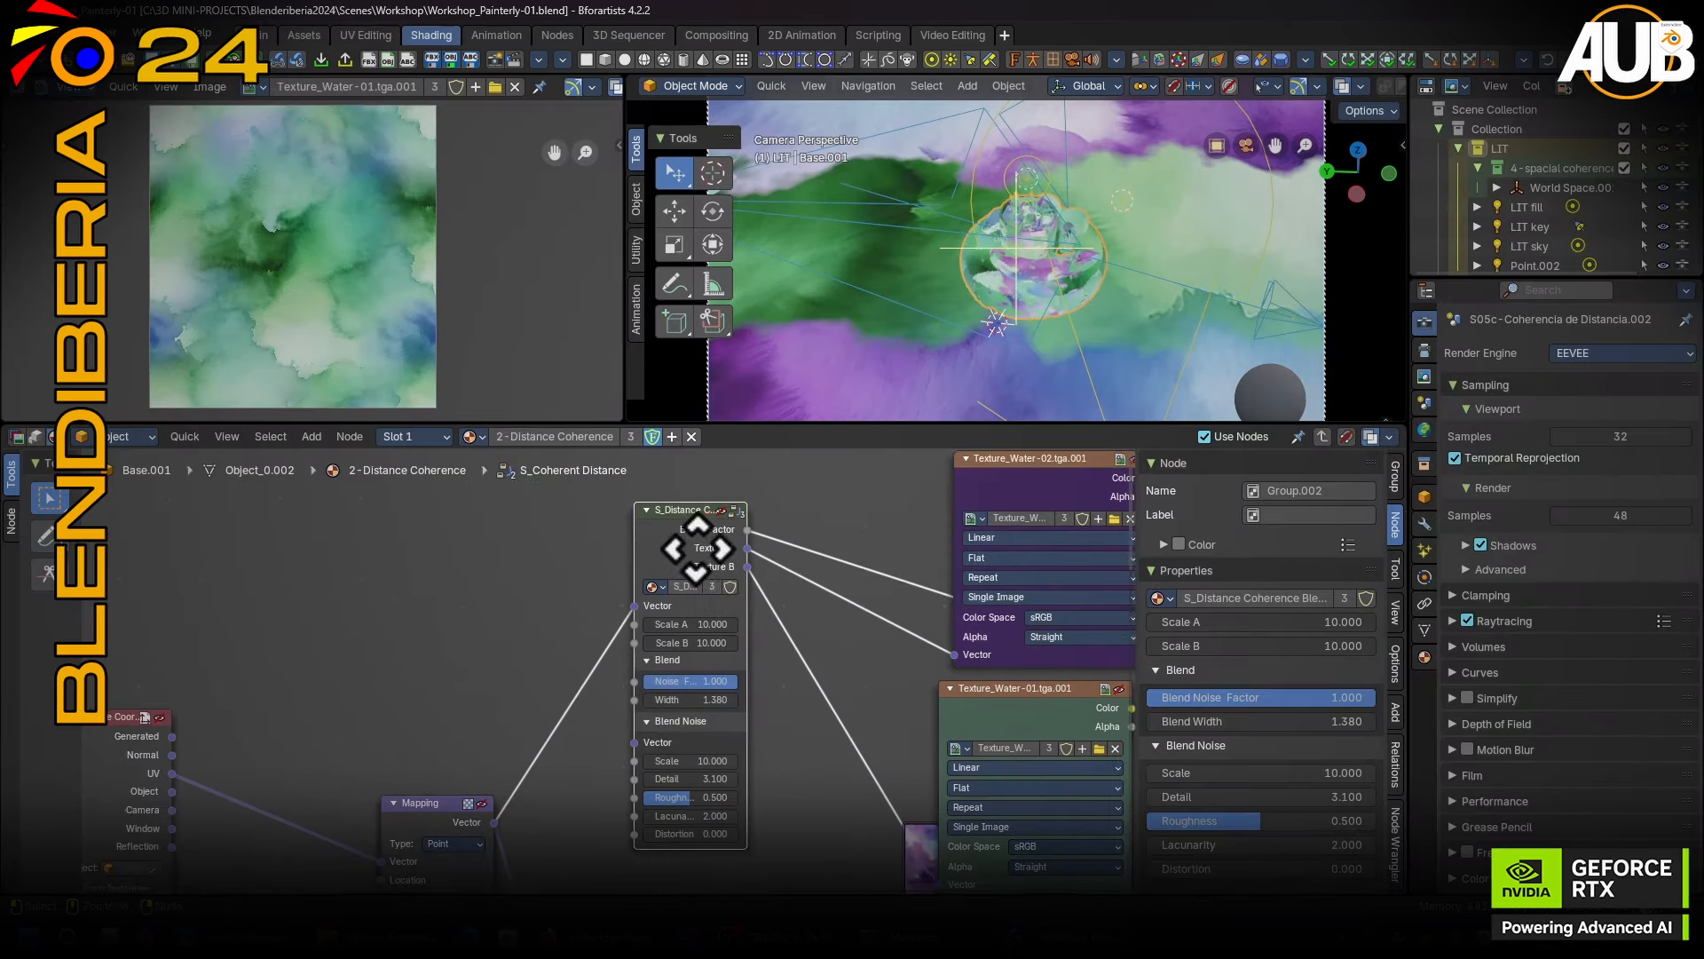
pyautogui.scroll(7, 675, 565)
pyautogui.scroll(2, 678, 639)
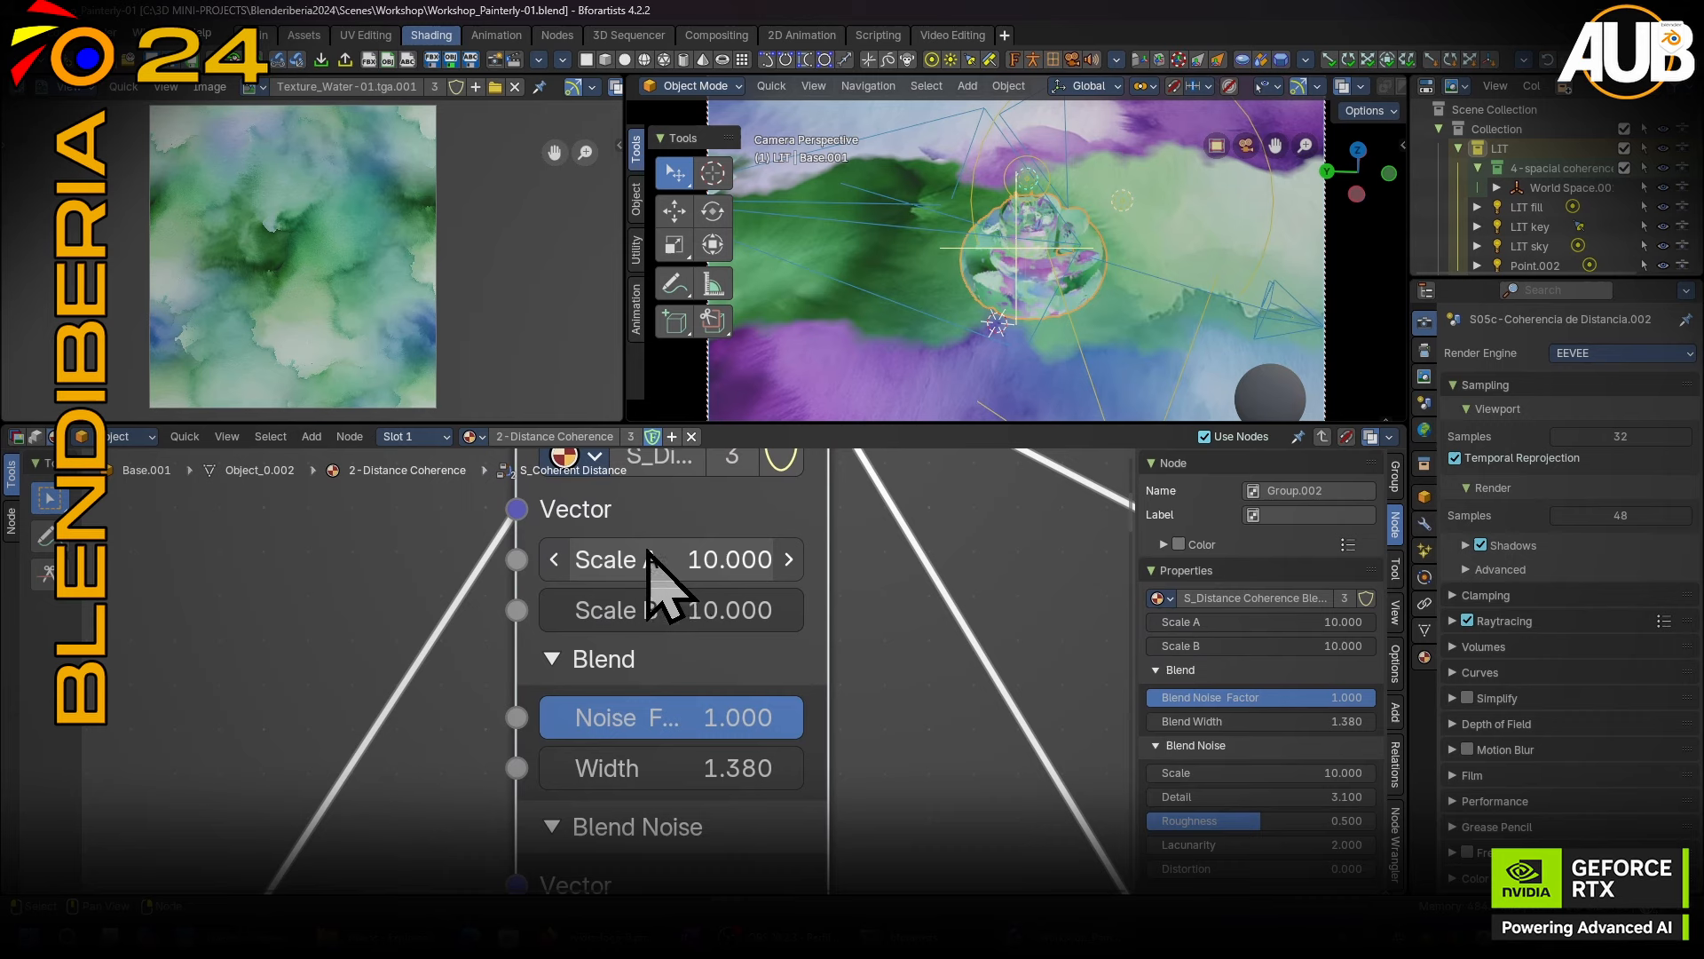
pyautogui.moveTo(652, 560); pyautogui.dragTo(737, 560)
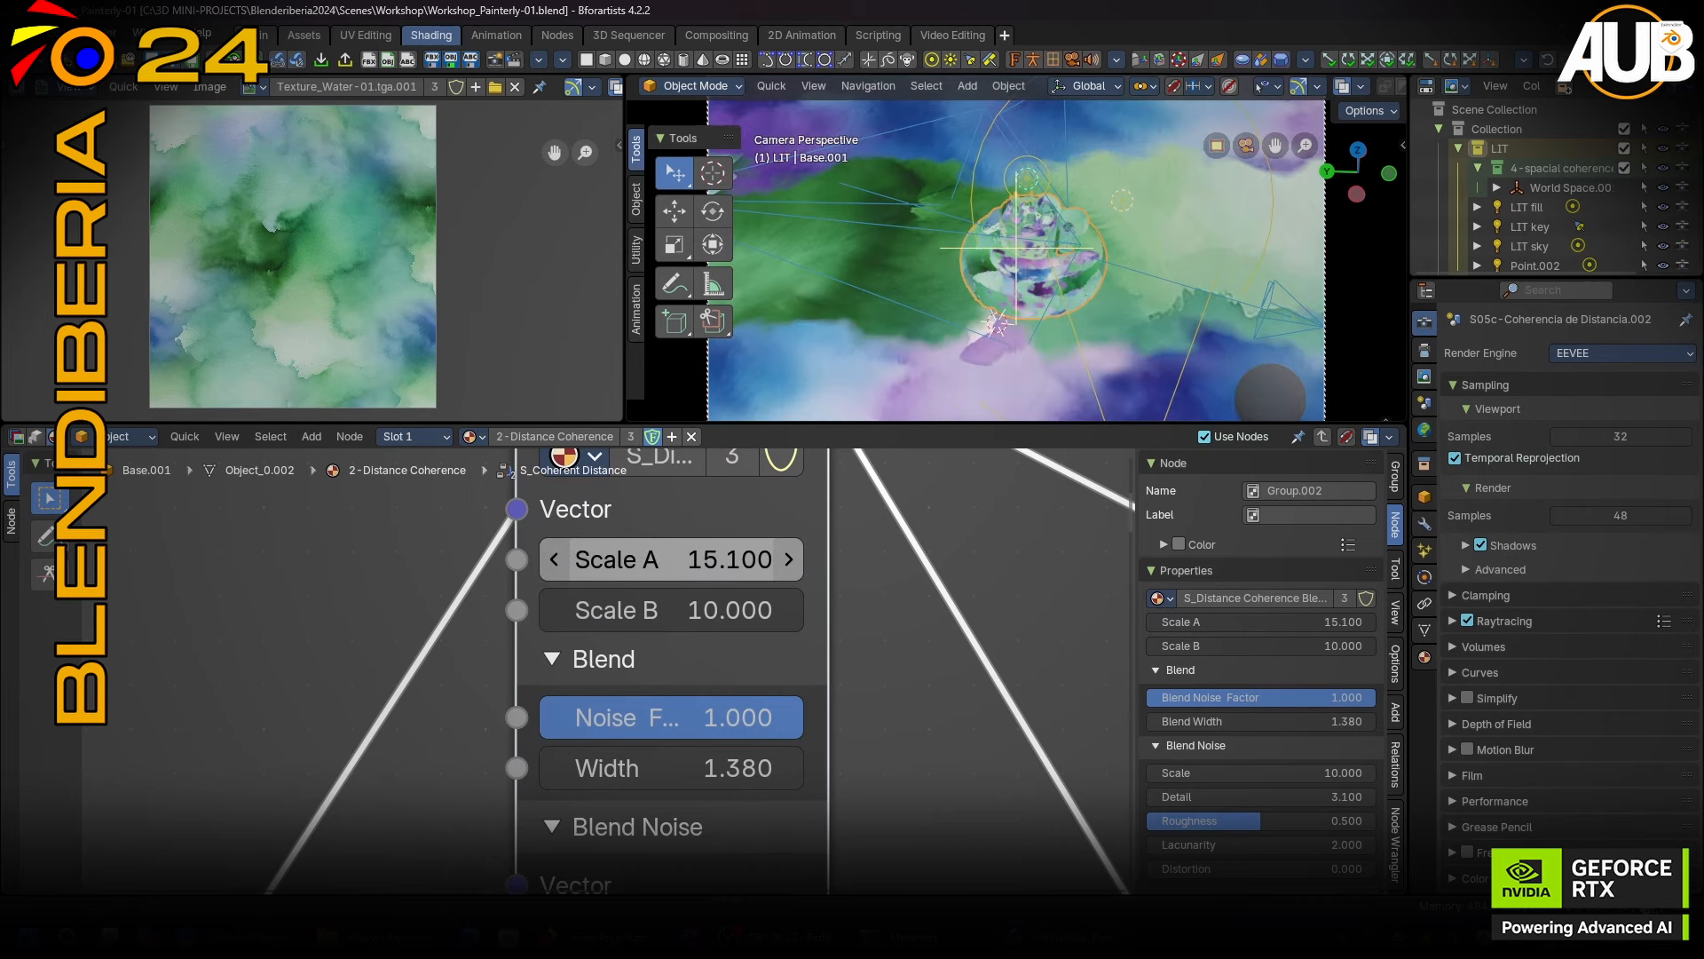
pyautogui.rightClick(674, 559)
pyautogui.moveTo(684, 612)
pyautogui.mouseDown()
pyautogui.moveTo(792, 613)
pyautogui.moveTo(671, 619)
pyautogui.mouseUp()
pyautogui.rightClick(671, 619)
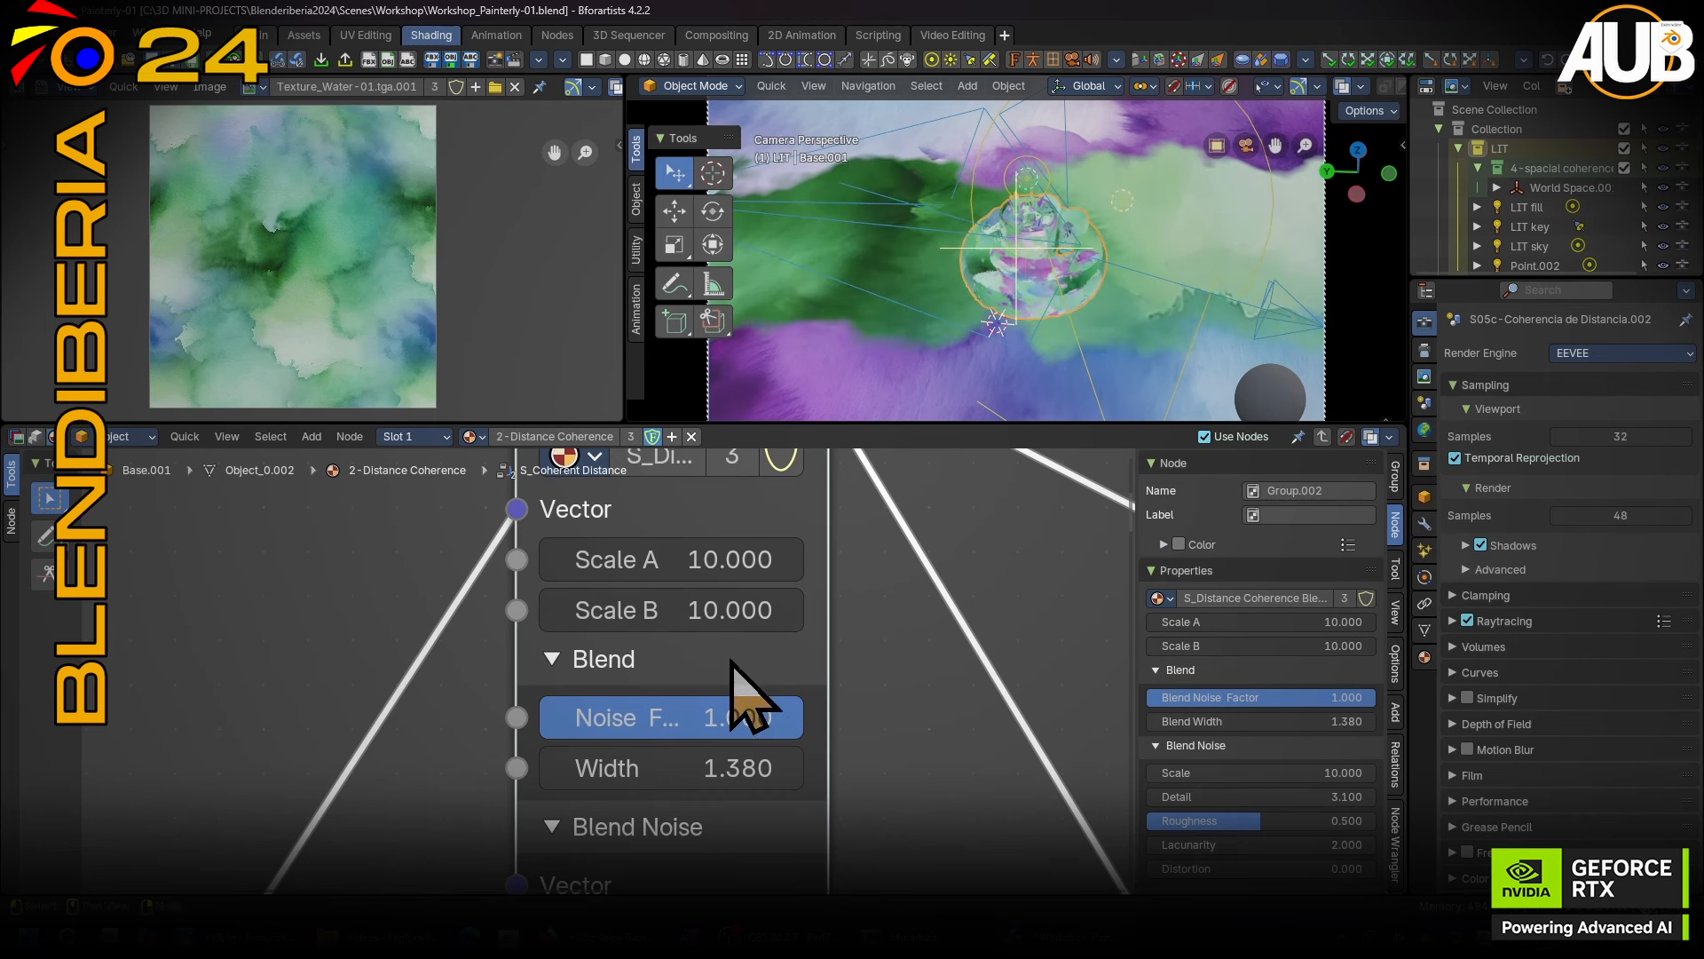
# Compare the blend with its Noise Factor at 0 and back at 1, and set the blend Width to 1.480.
pyautogui.moveTo(710, 718); pyautogui.dragTo(549, 718)
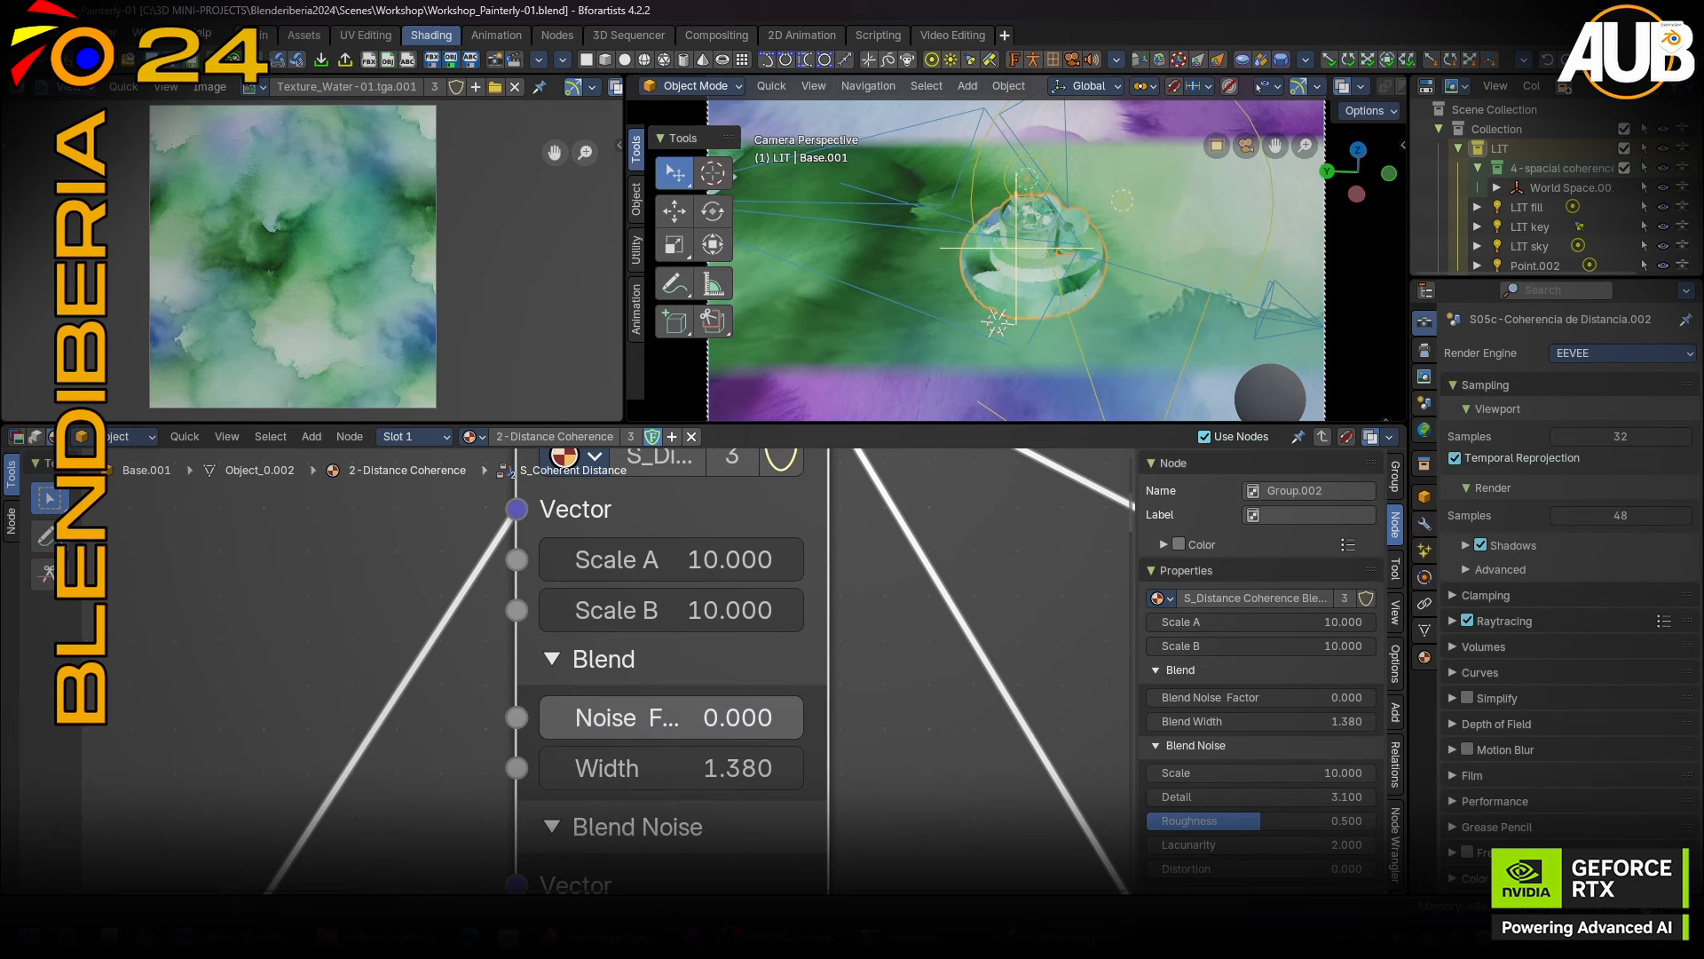
pyautogui.moveTo(545, 717); pyautogui.dragTo(740, 801)
# Set the Blend Noise scale to 8.880 and its detail to 5.700 on the distance blend group.
pyautogui.scroll(-5, 741, 803)
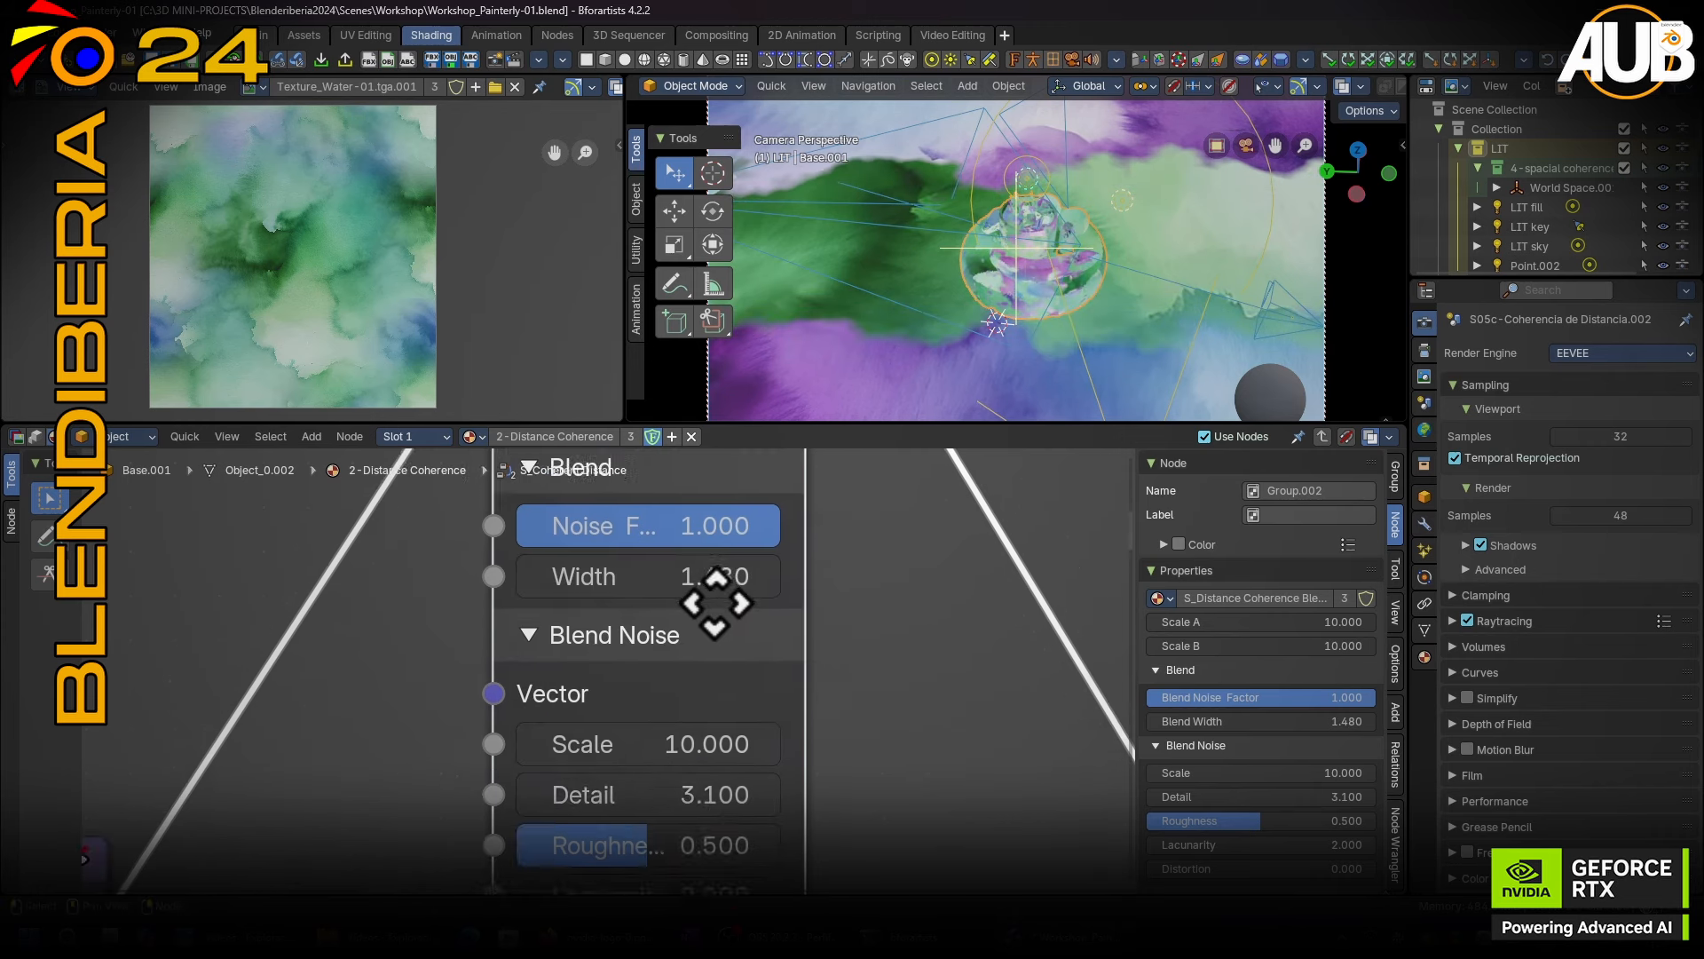
pyautogui.moveTo(675, 640); pyautogui.dragTo(471, 640)
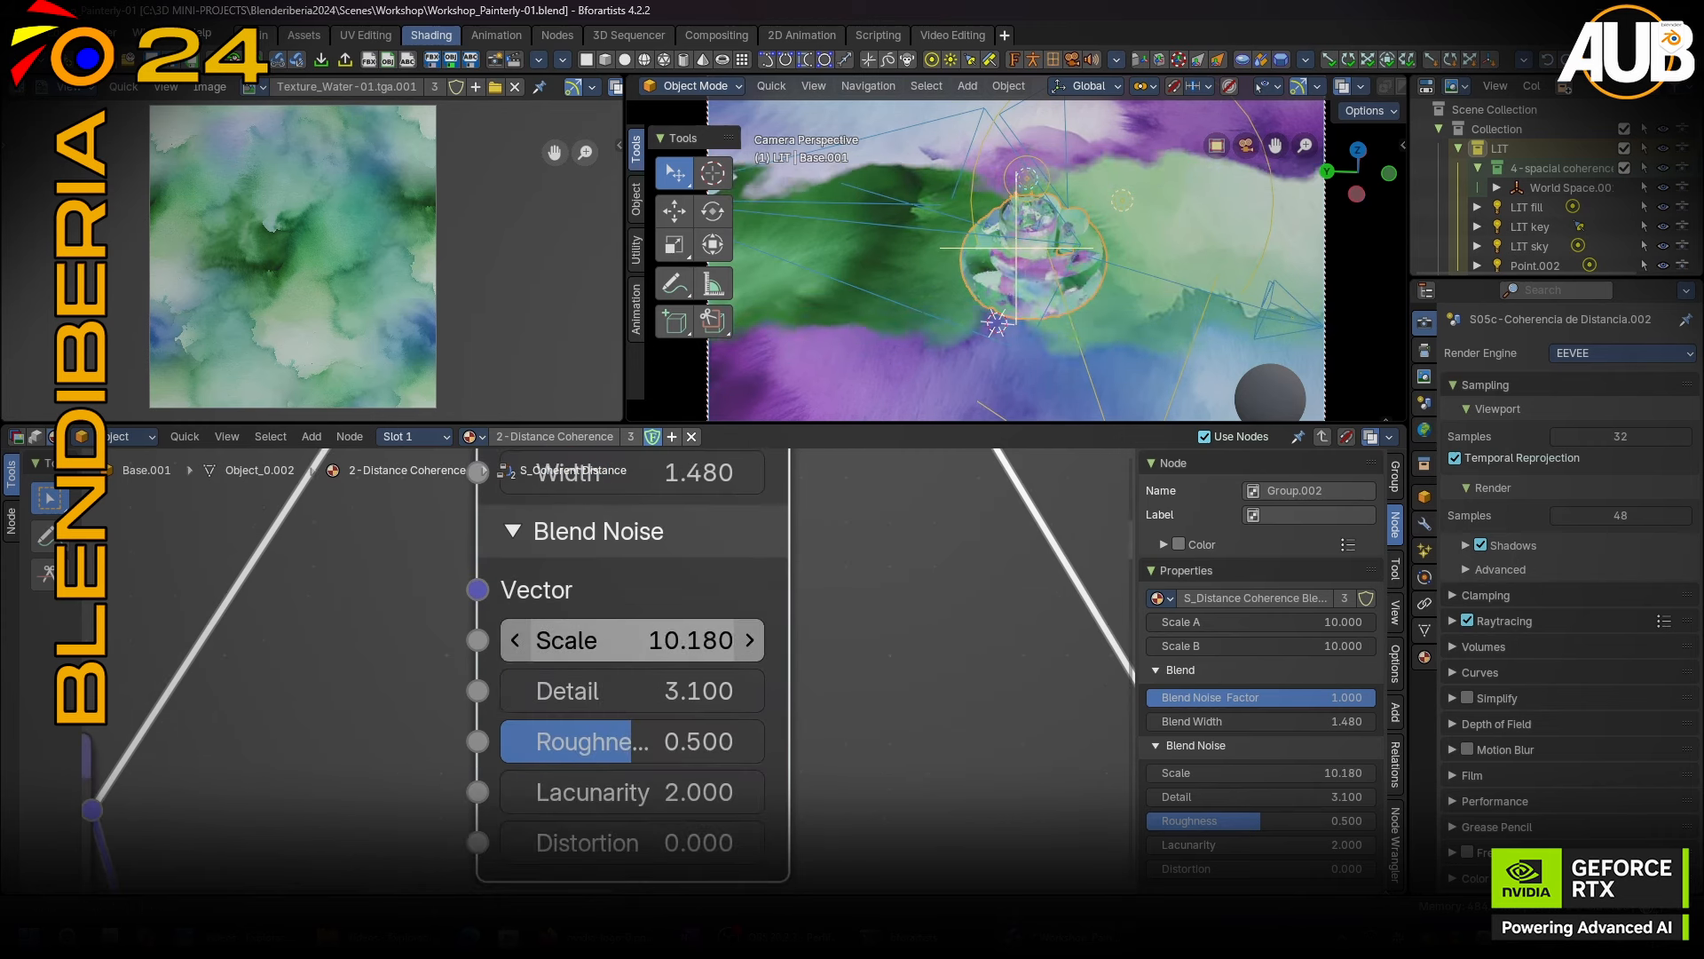
pyautogui.moveTo(621, 640); pyautogui.dragTo(615, 701)
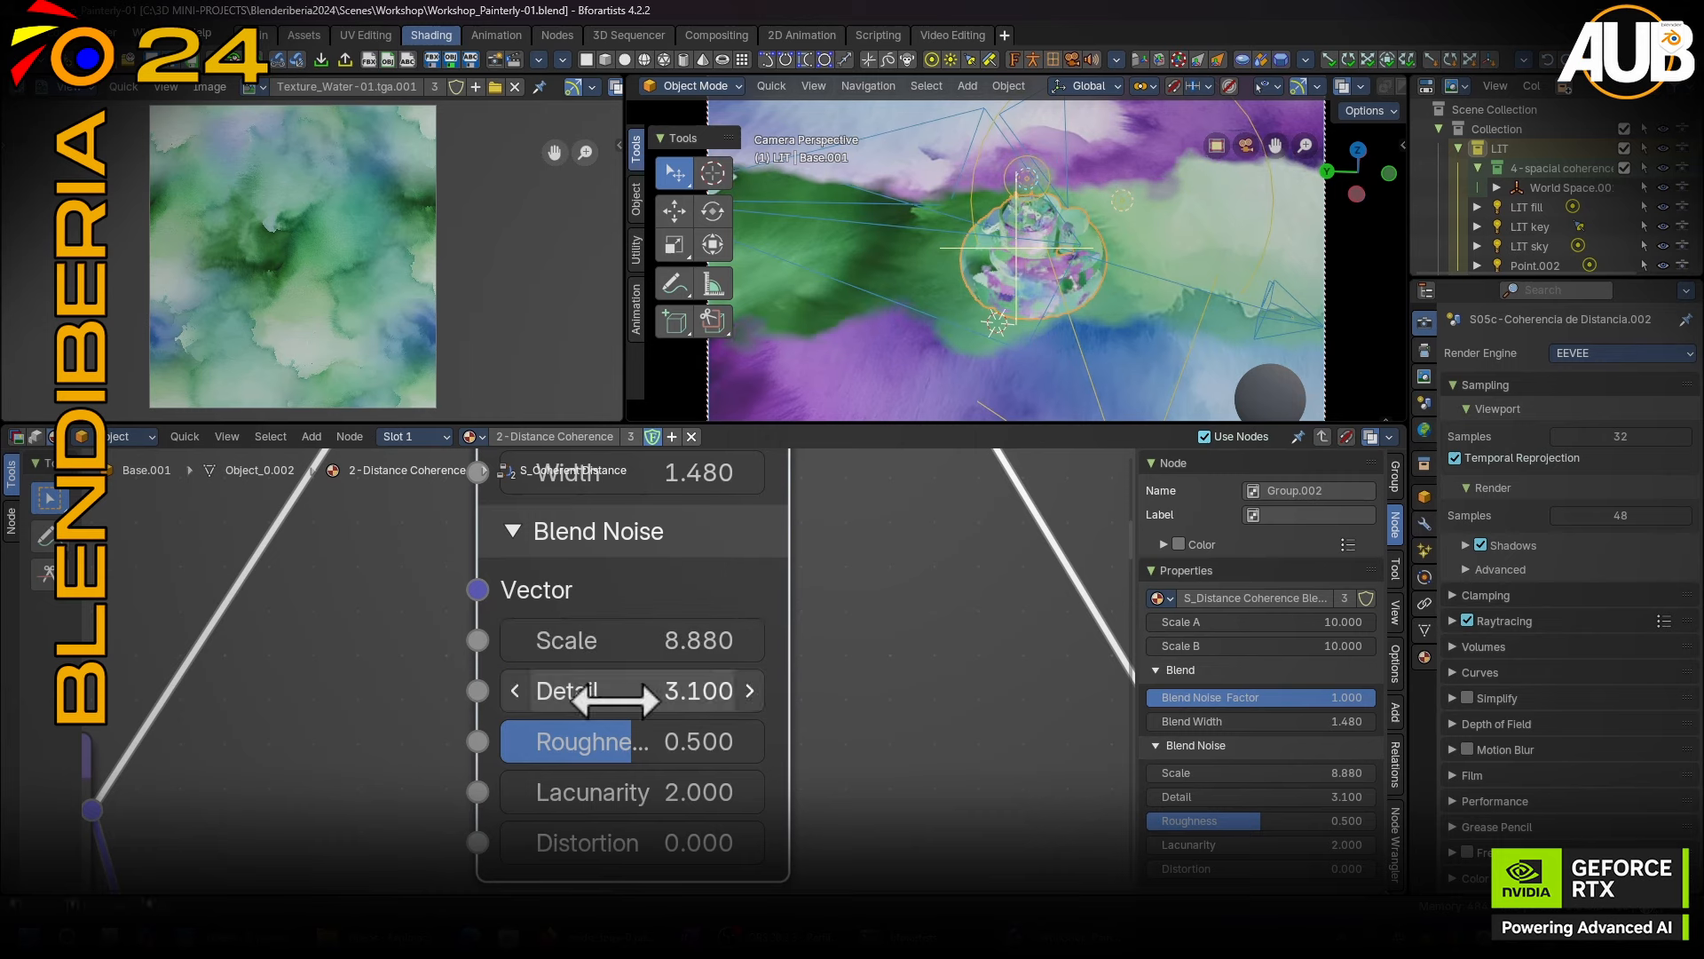
# Open the S_Distance Coherence Blend group in an enlarged editor and examine its Stepped Logarith OFFSET and Stepped Logarith frames.
pyautogui.scroll(6, 798, 612)
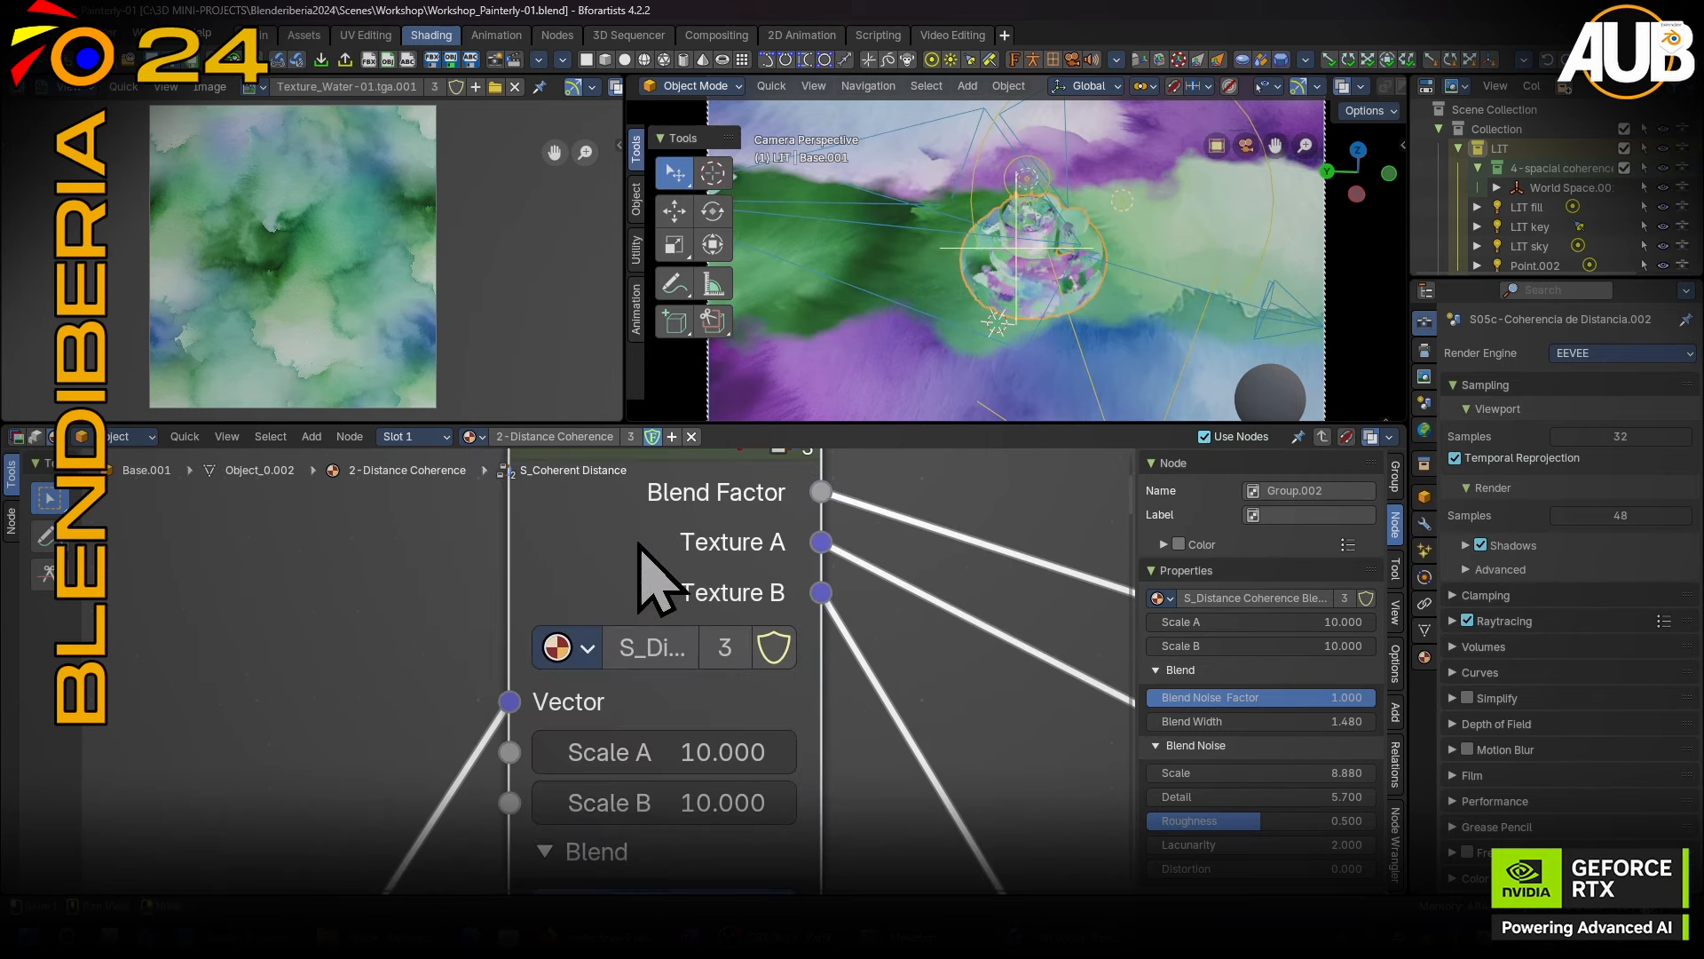
pyautogui.press('Tab')
pyautogui.hotkey('ctrl', 'space')
pyautogui.scroll(-6, 752, 696)
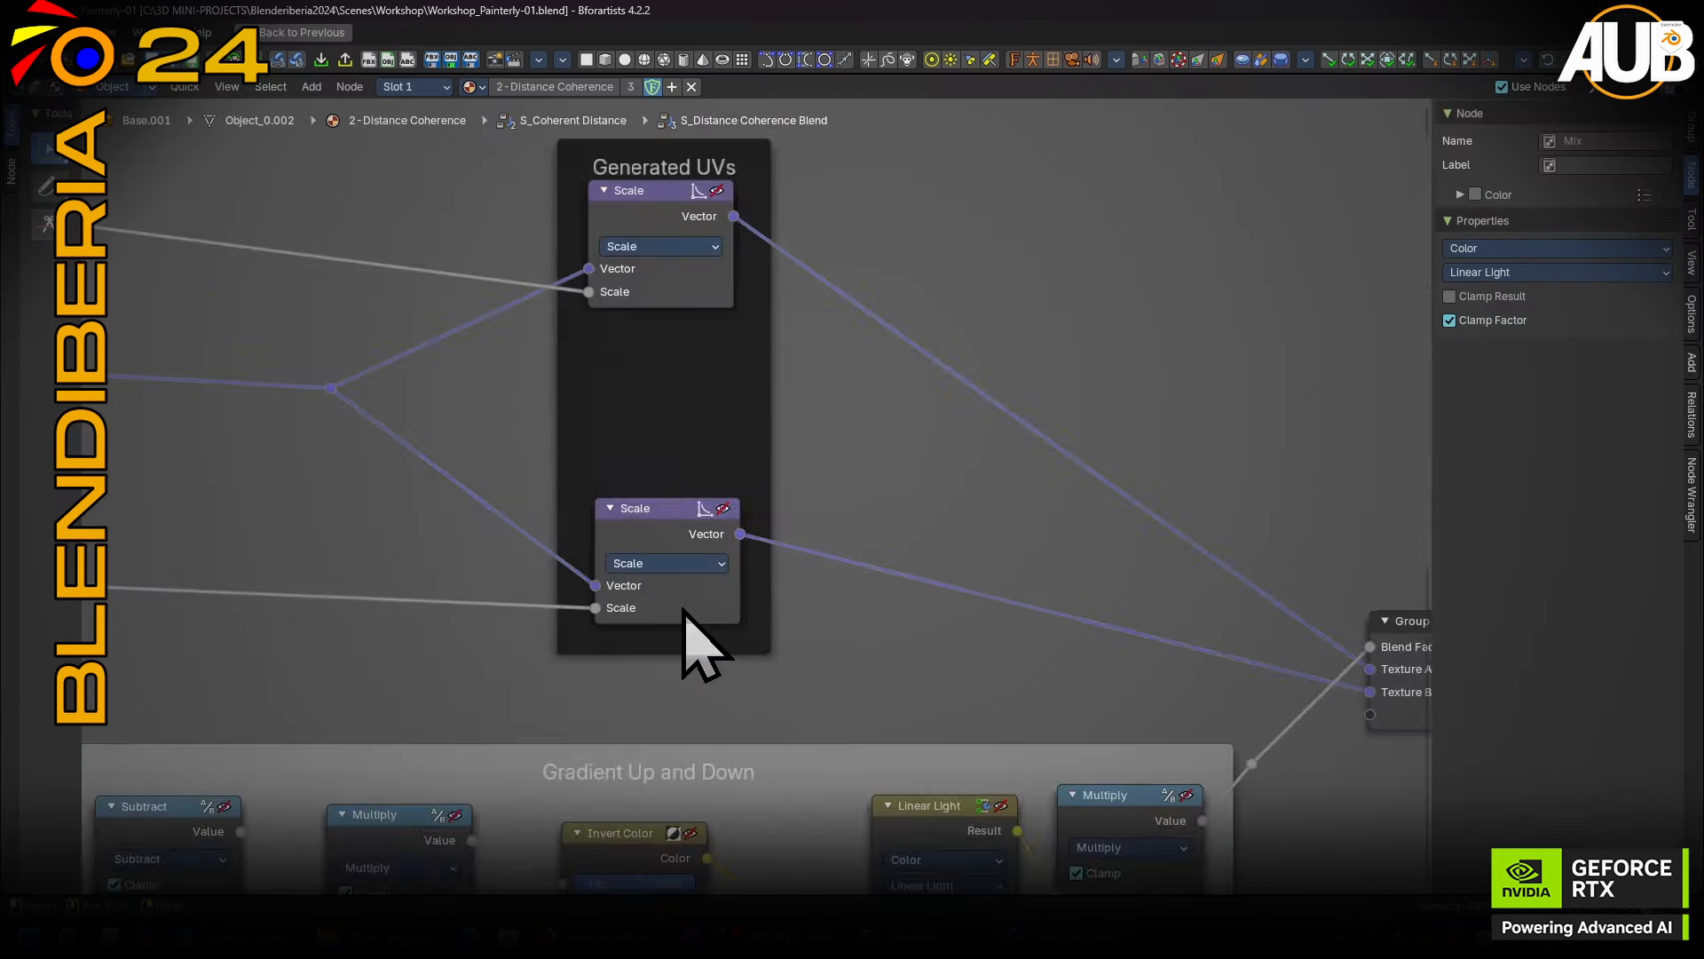
pyautogui.moveTo(610, 621); pyautogui.dragTo(1065, 487, button='middle')
pyautogui.scroll(3, 455, 282)
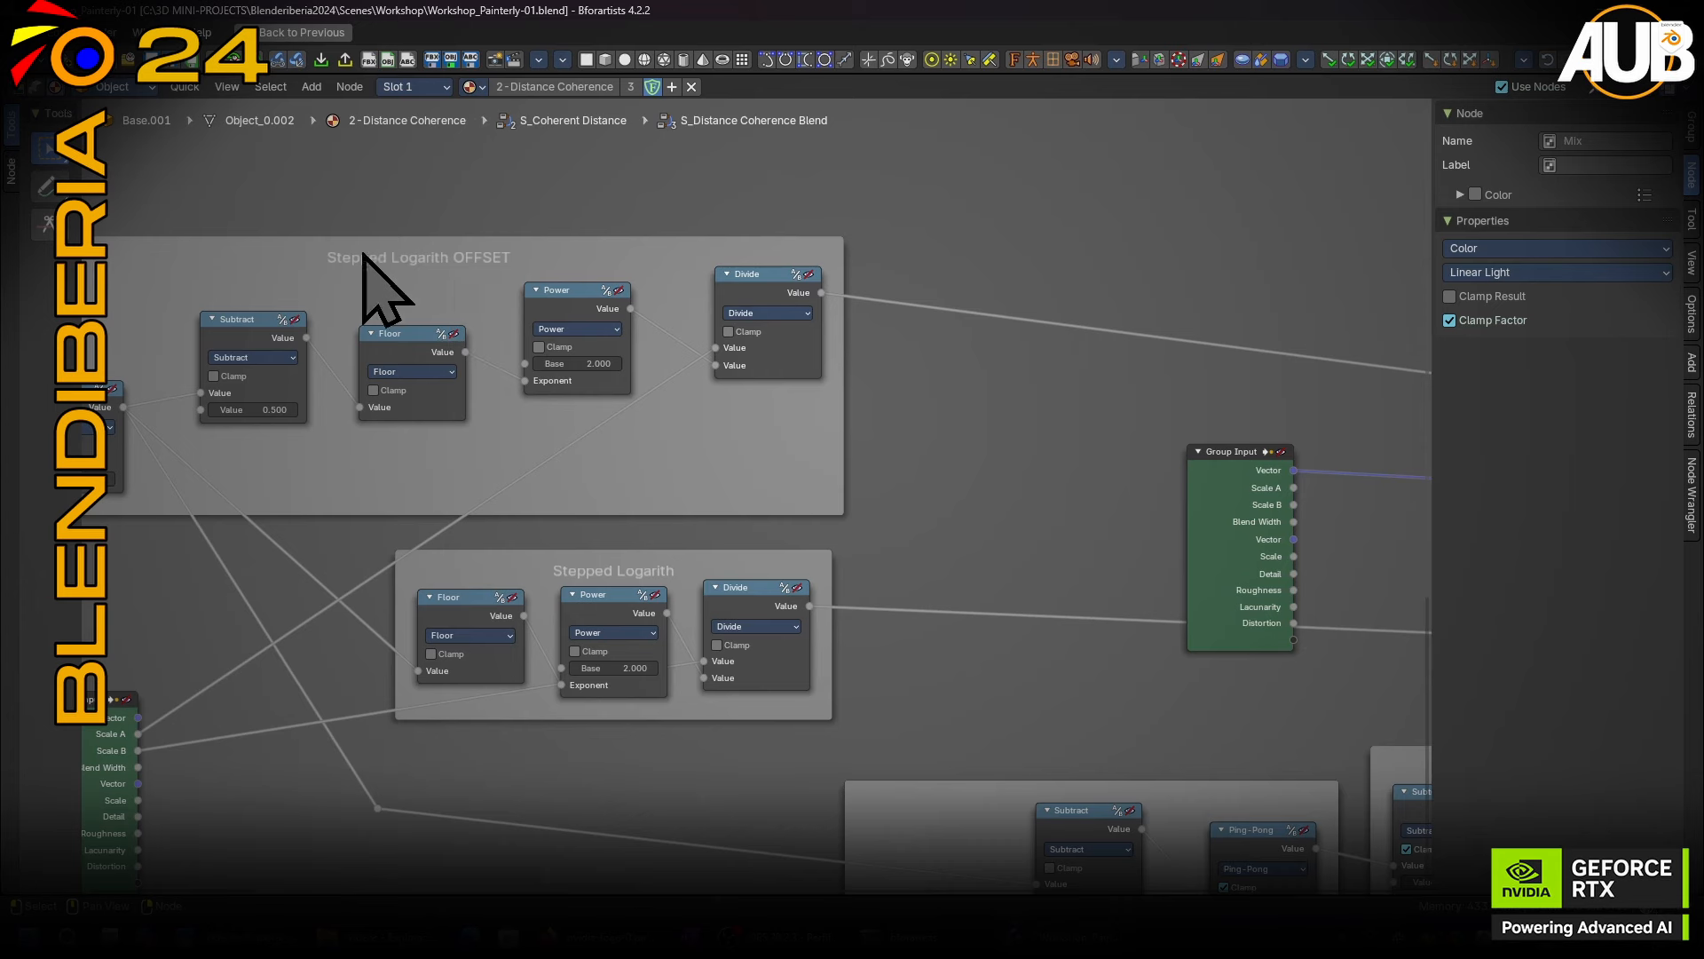
pyautogui.moveTo(416, 257); pyautogui.dragTo(932, 304, button='middle')
pyautogui.moveTo(748, 398); pyautogui.dragTo(732, 400)
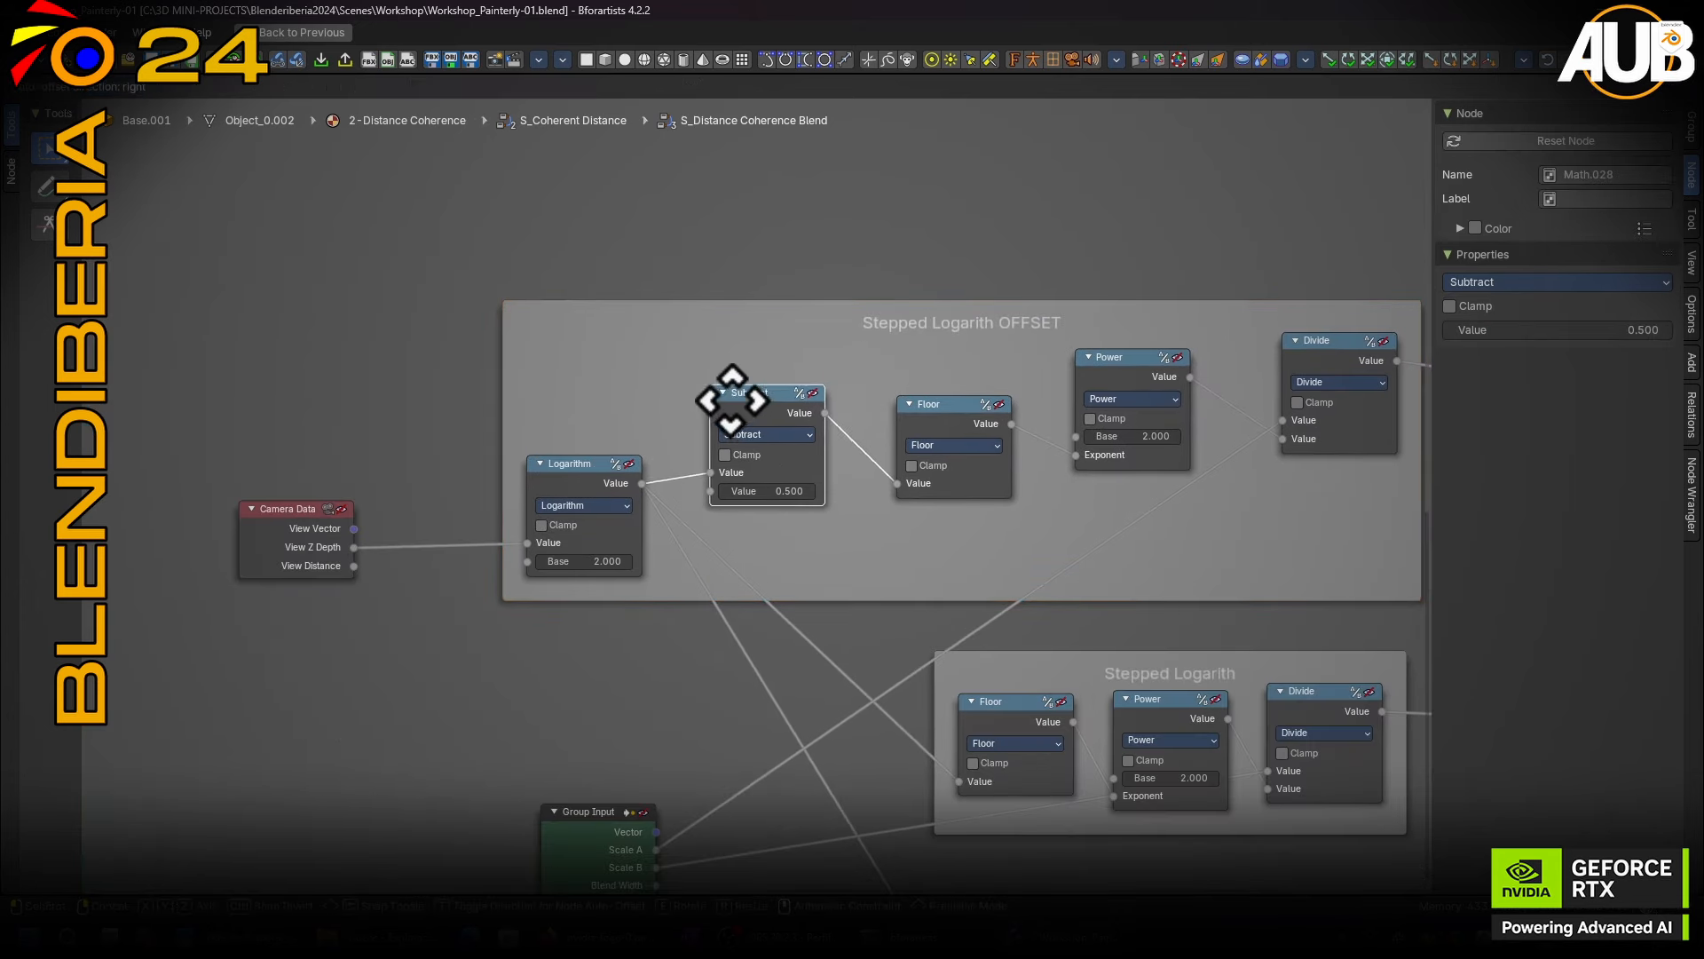
pyautogui.moveTo(963, 572); pyautogui.dragTo(759, 463, button='middle')
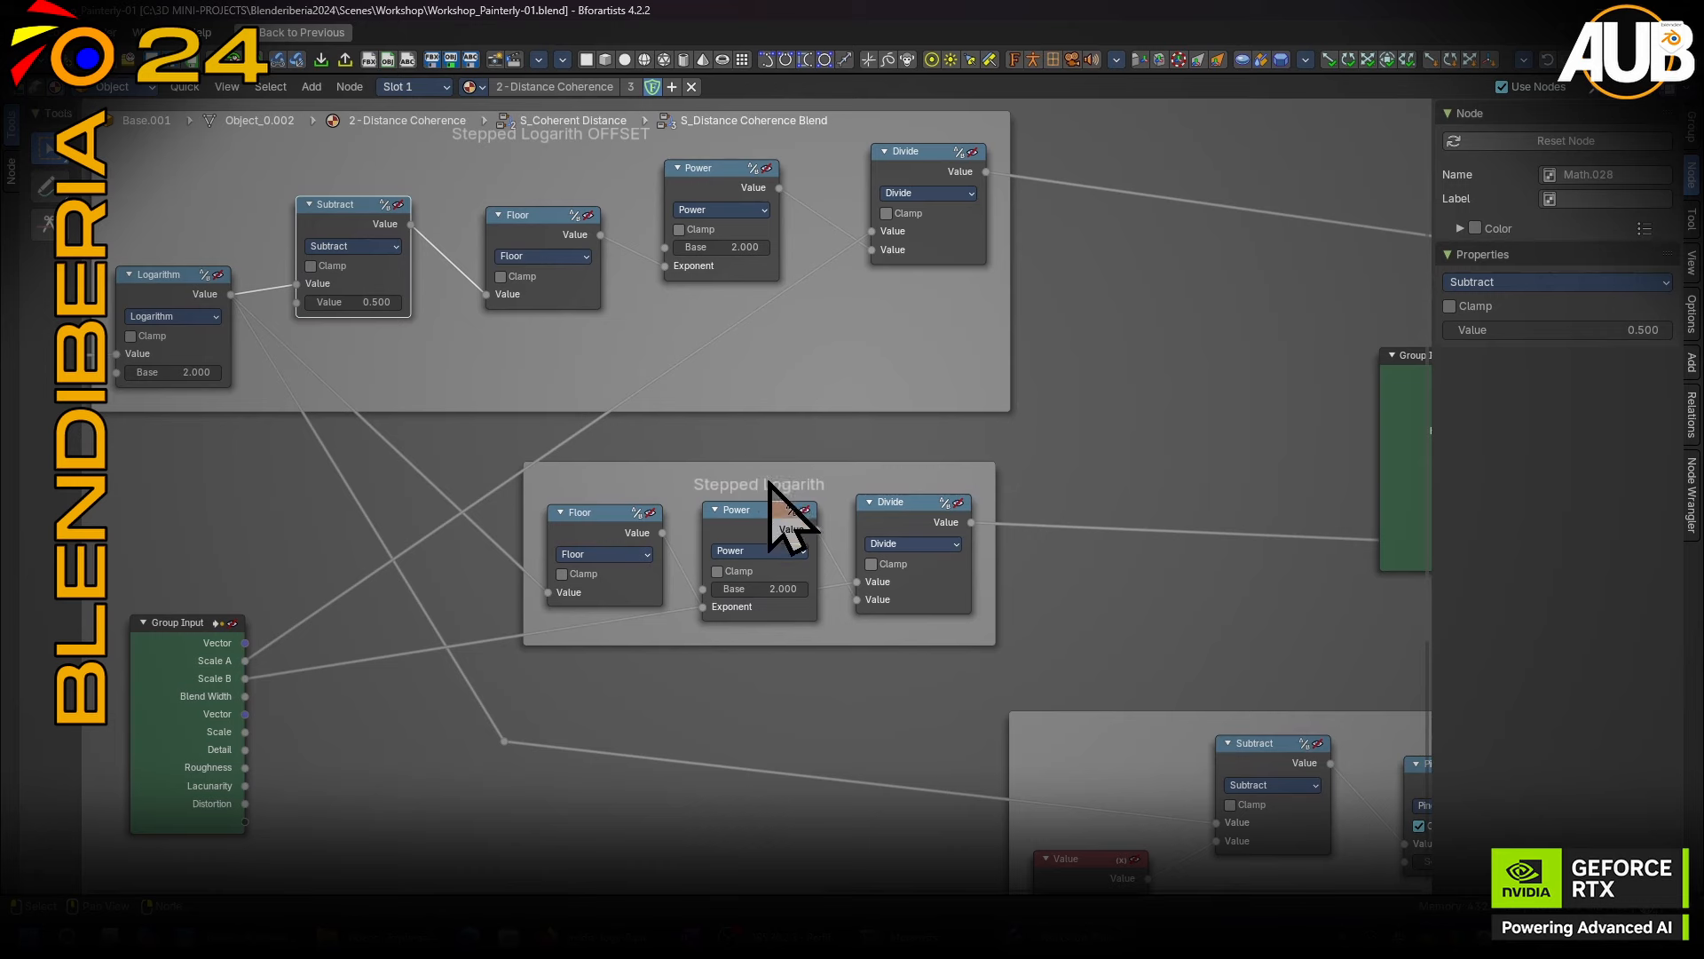
pyautogui.moveTo(775, 474)
pyautogui.mouseDown()
pyautogui.moveTo(818, 483)
pyautogui.moveTo(814, 503)
pyautogui.moveTo(791, 495)
pyautogui.mouseUp()
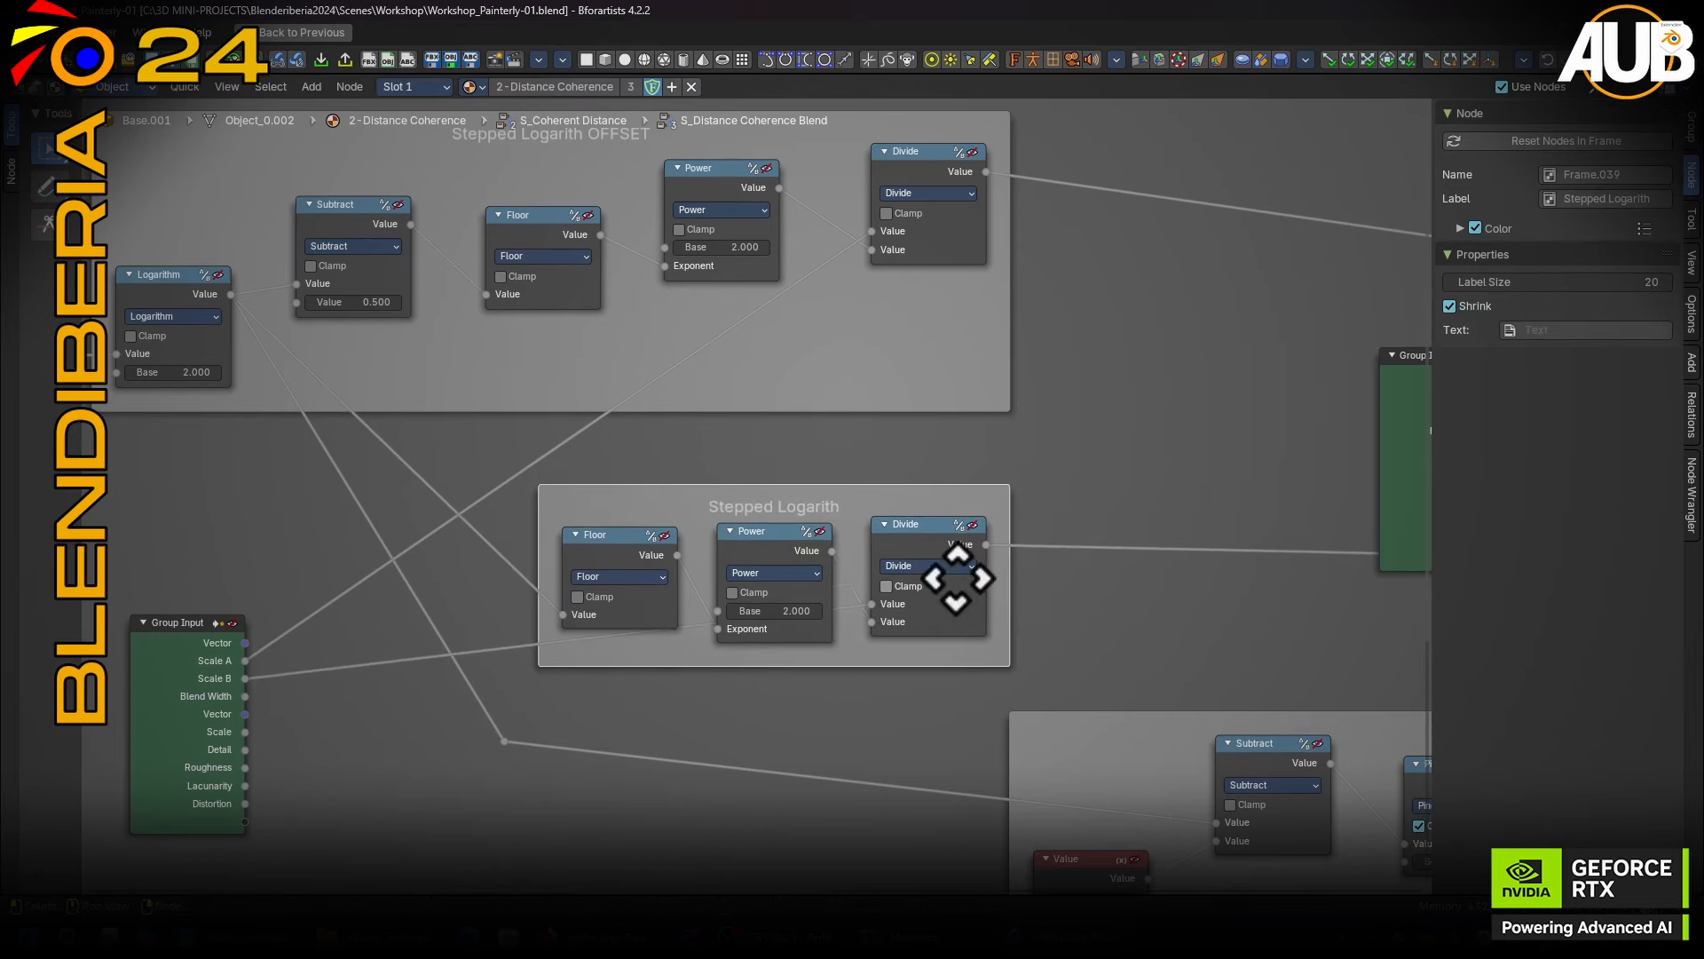
pyautogui.moveTo(958, 578); pyautogui.dragTo(340, 328, button='middle')
# Examine the Ping-Pong frame, the Gradient Up and Down nodes, and the Noise Texture feeding the Linear Light mix.
pyautogui.moveTo(733, 463); pyautogui.dragTo(700, 441)
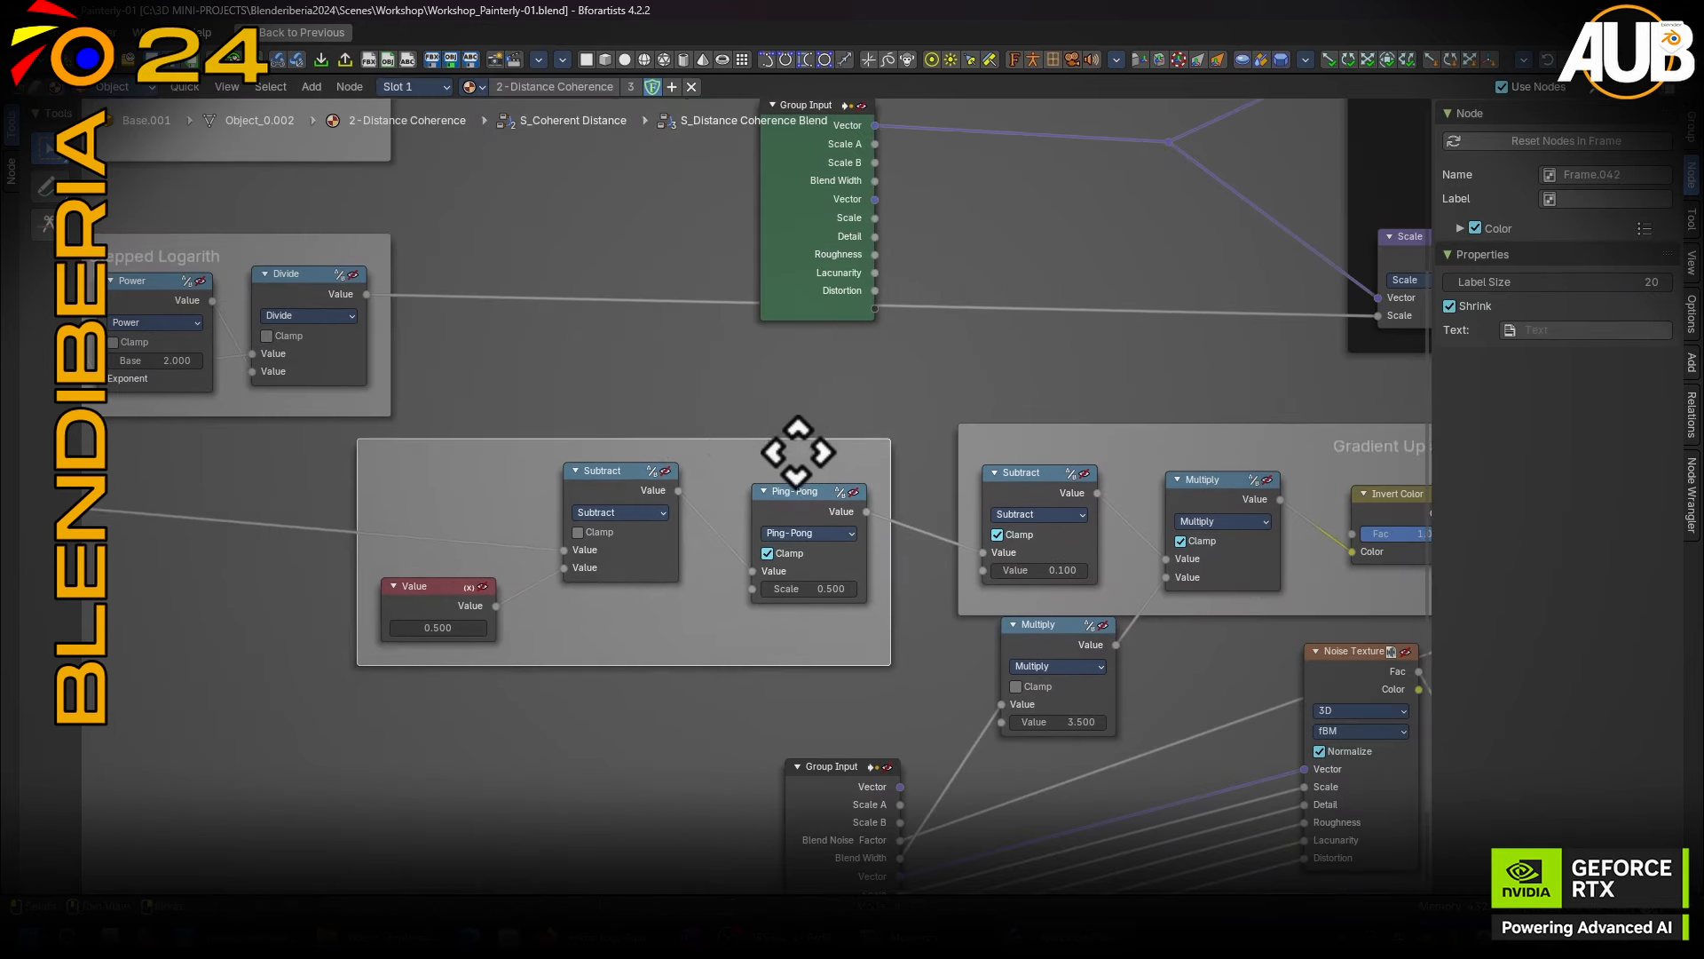
pyautogui.moveTo(799, 449); pyautogui.dragTo(408, 365, button='middle')
pyautogui.scroll(3, 947, 437)
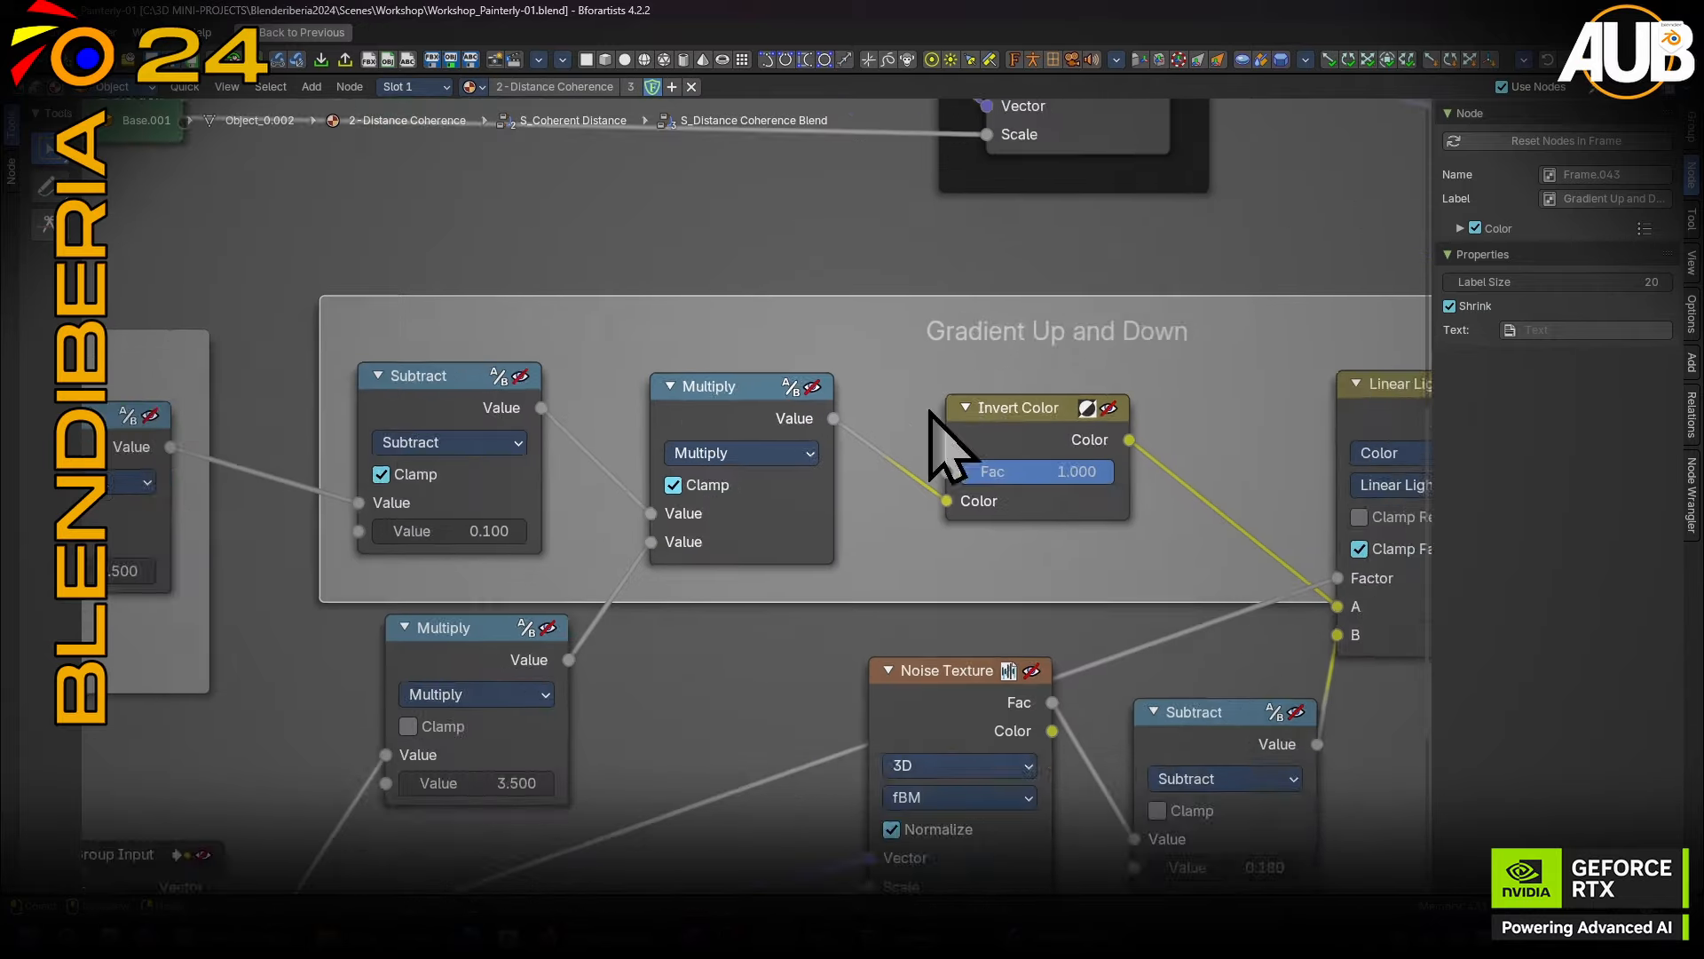
pyautogui.moveTo(457, 681); pyautogui.dragTo(381, 718)
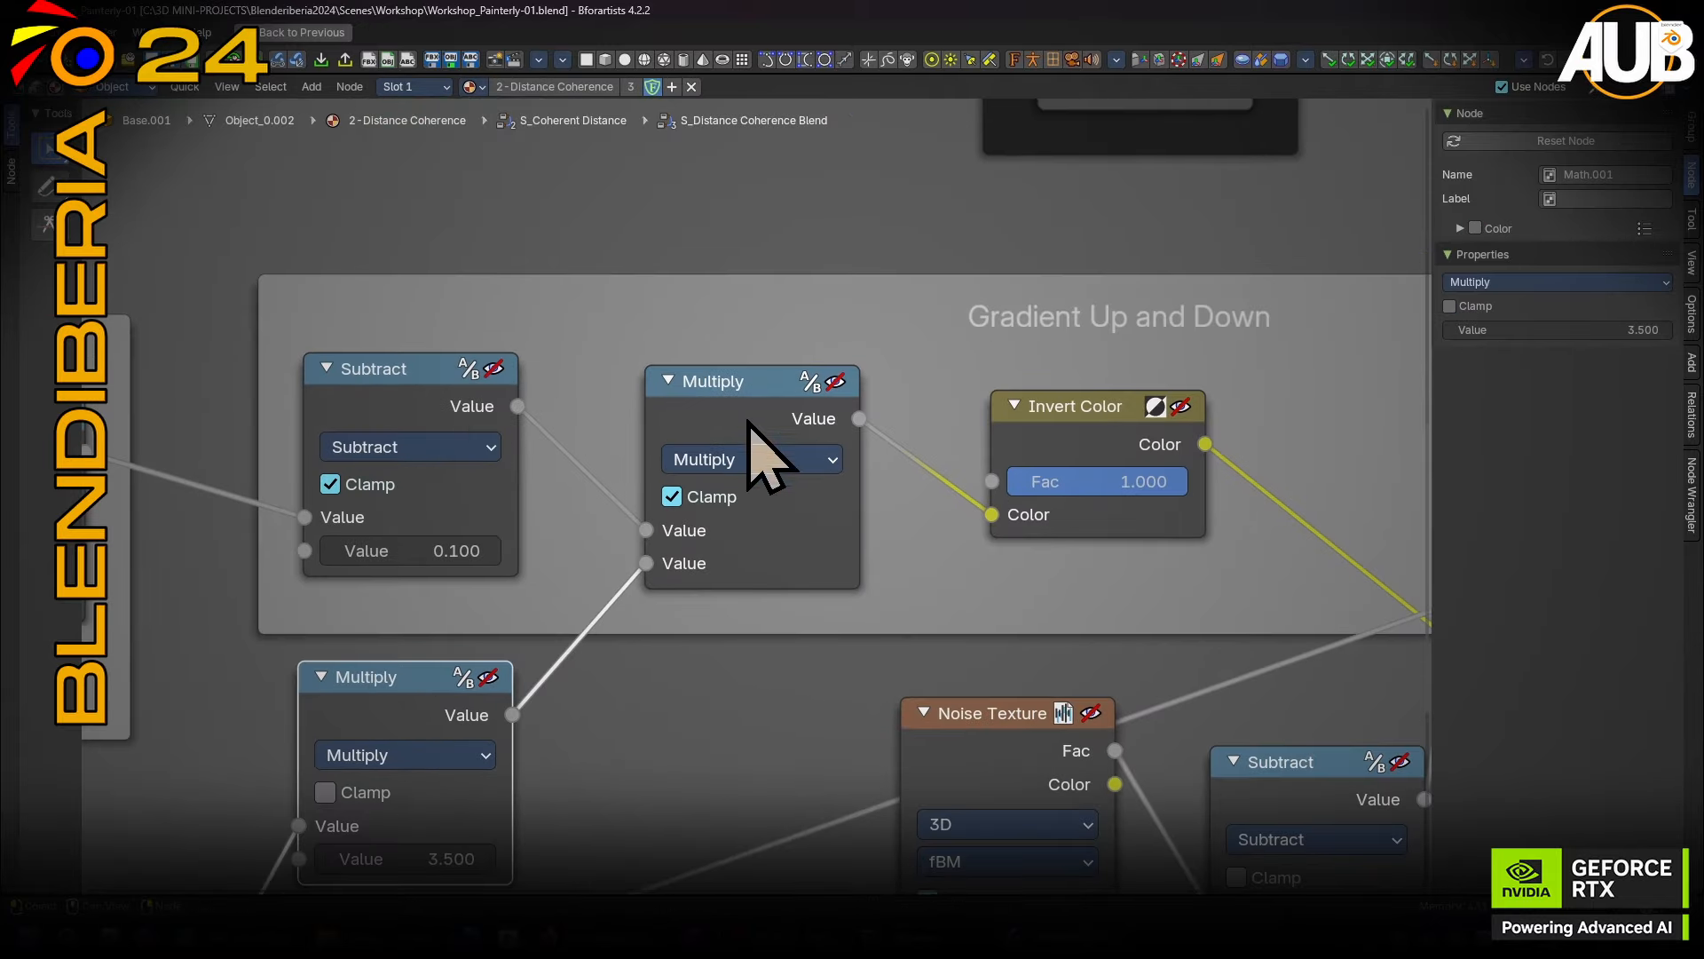
pyautogui.moveTo(735, 383); pyautogui.dragTo(689, 407)
pyautogui.moveTo(1088, 472); pyautogui.dragTo(465, 330, button='middle')
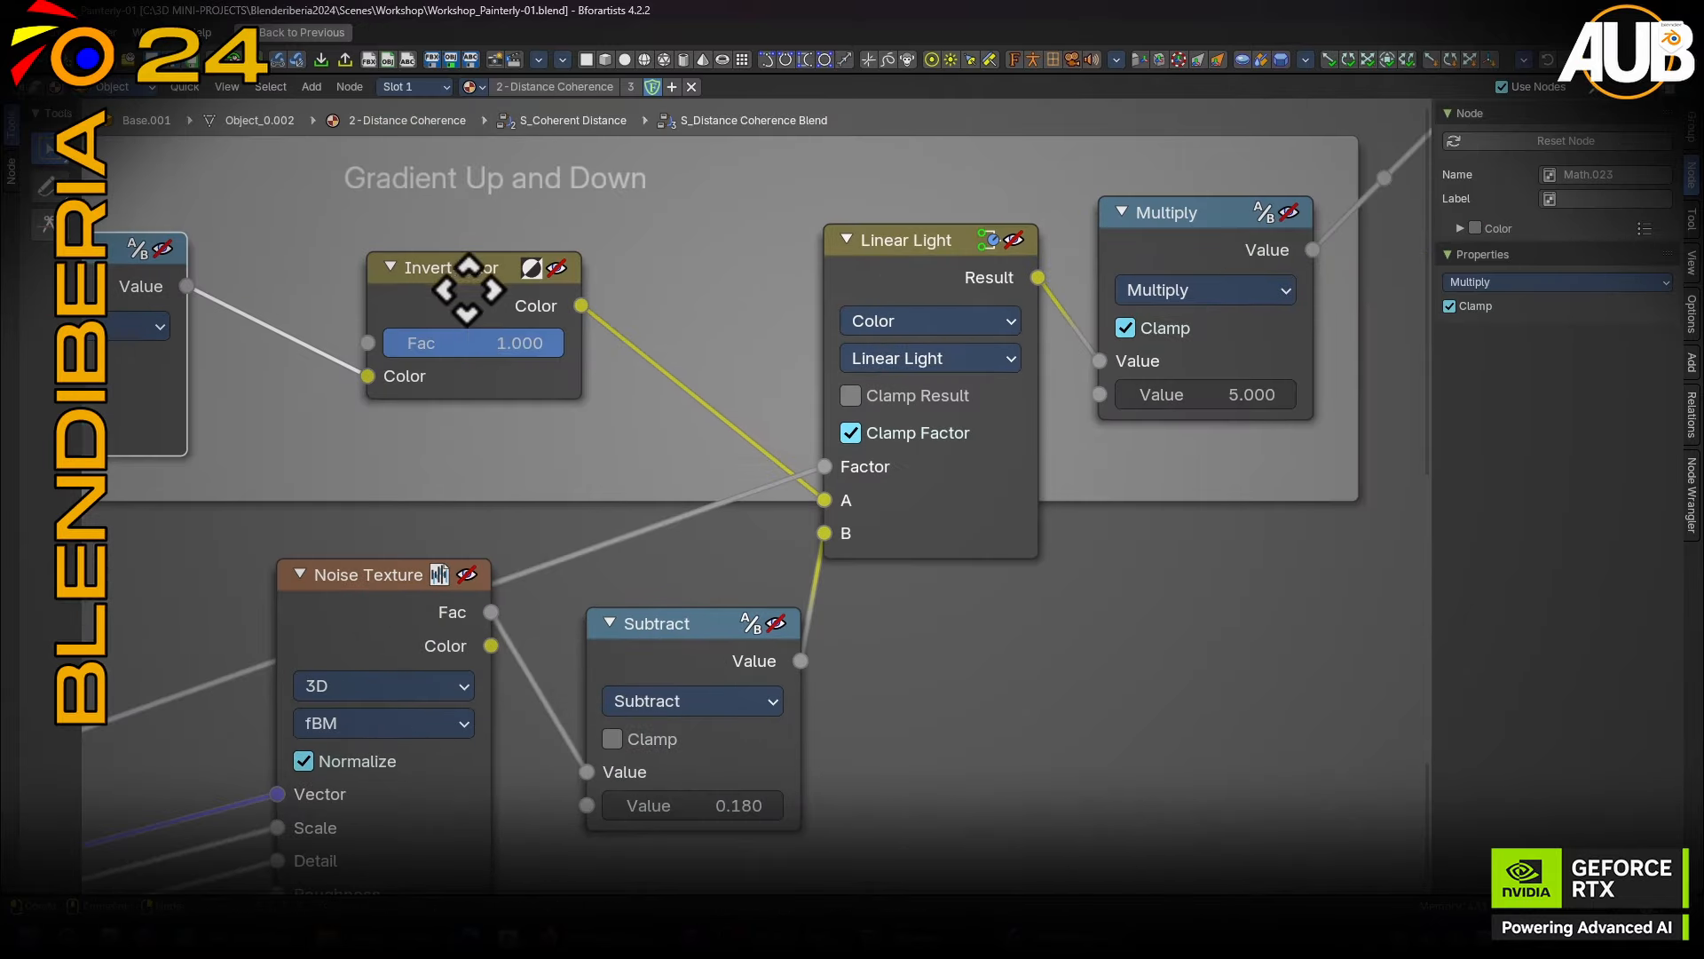
pyautogui.moveTo(468, 290); pyautogui.dragTo(447, 280)
pyautogui.scroll(1, 601, 666)
pyautogui.moveTo(603, 664); pyautogui.dragTo(1055, 458, button='middle')
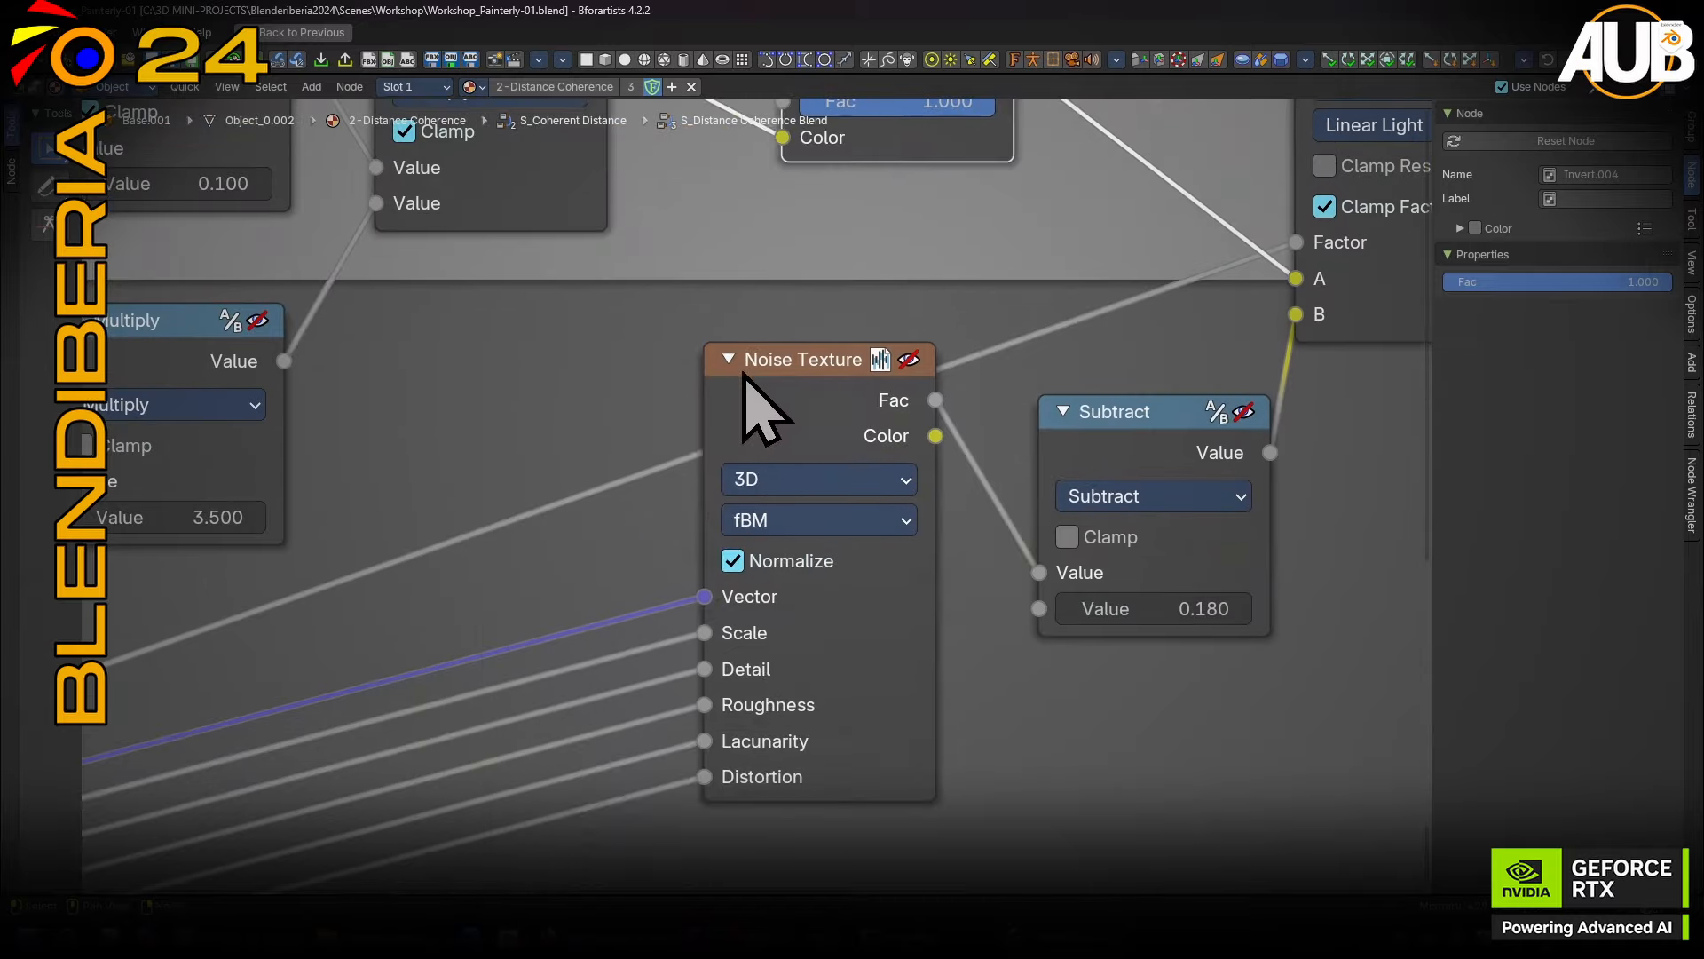
# Examine how the Noise Texture and Subtract nodes feed the Linear Light mix, then restore the full Shading layout.
pyautogui.moveTo(787, 380); pyautogui.dragTo(758, 415)
pyautogui.moveTo(1070, 424); pyautogui.dragTo(791, 514, button='middle')
pyautogui.moveTo(856, 510); pyautogui.dragTo(777, 515)
pyautogui.moveTo(1057, 211); pyautogui.dragTo(1035, 245, button='middle')
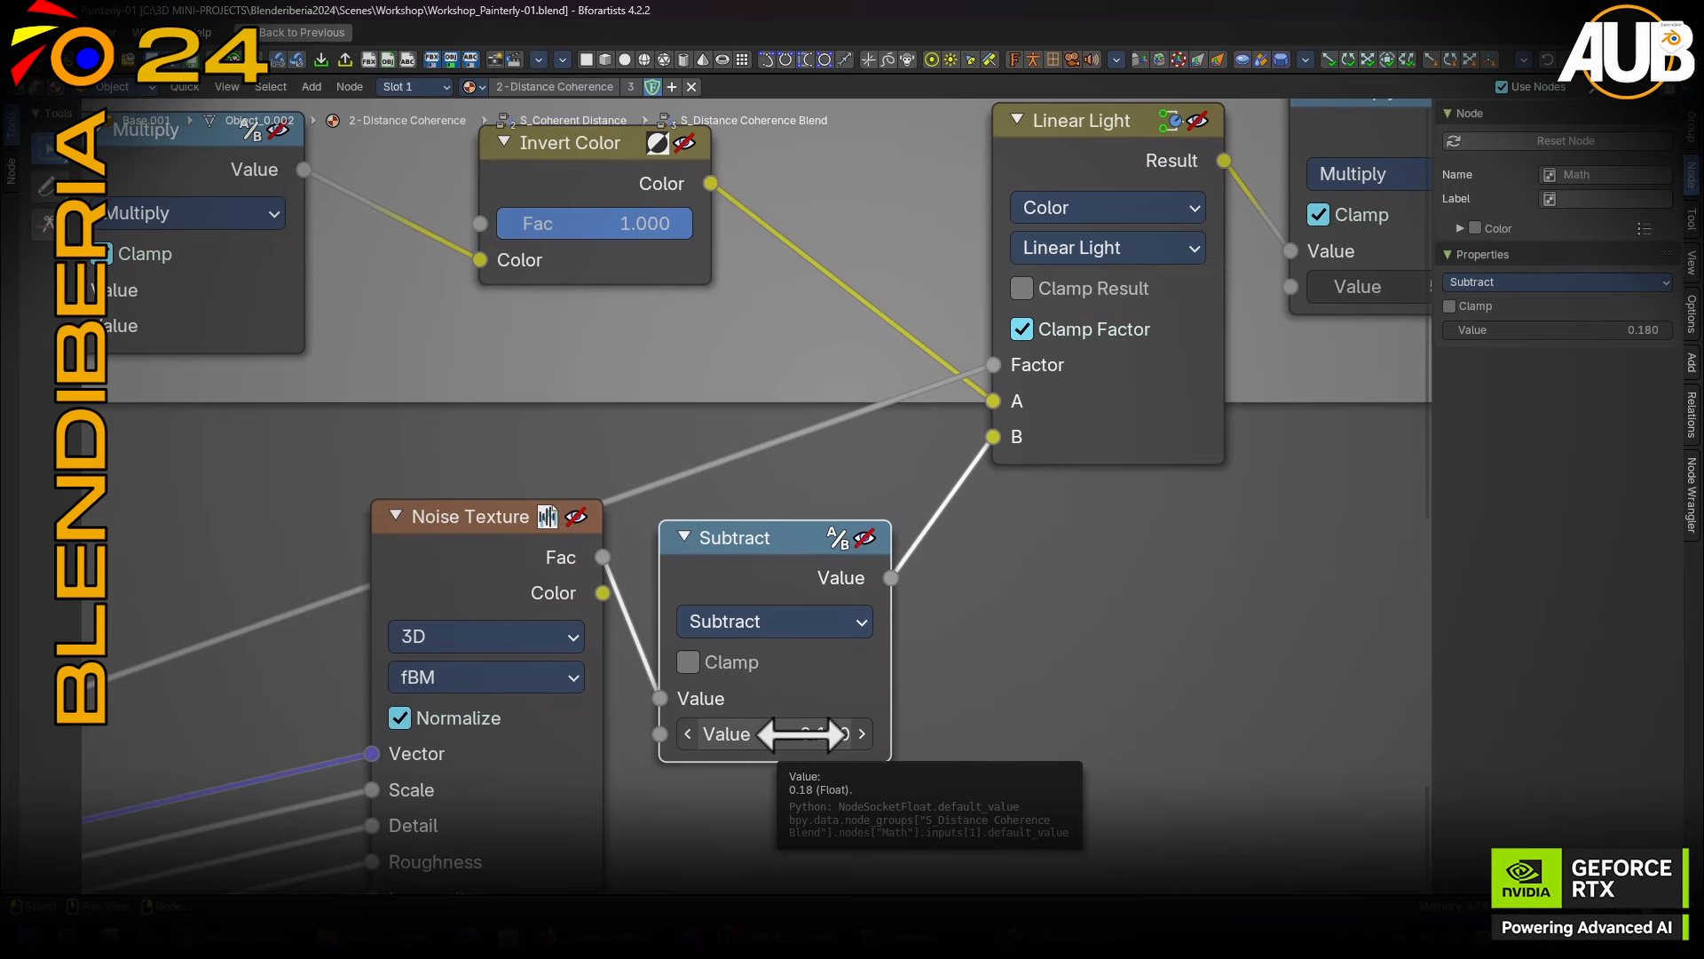
pyautogui.moveTo(1254, 561); pyautogui.dragTo(1128, 687, button='middle')
pyautogui.moveTo(1007, 248)
pyautogui.mouseDown()
pyautogui.moveTo(990, 184)
pyautogui.moveTo(1017, 258)
pyautogui.mouseUp()
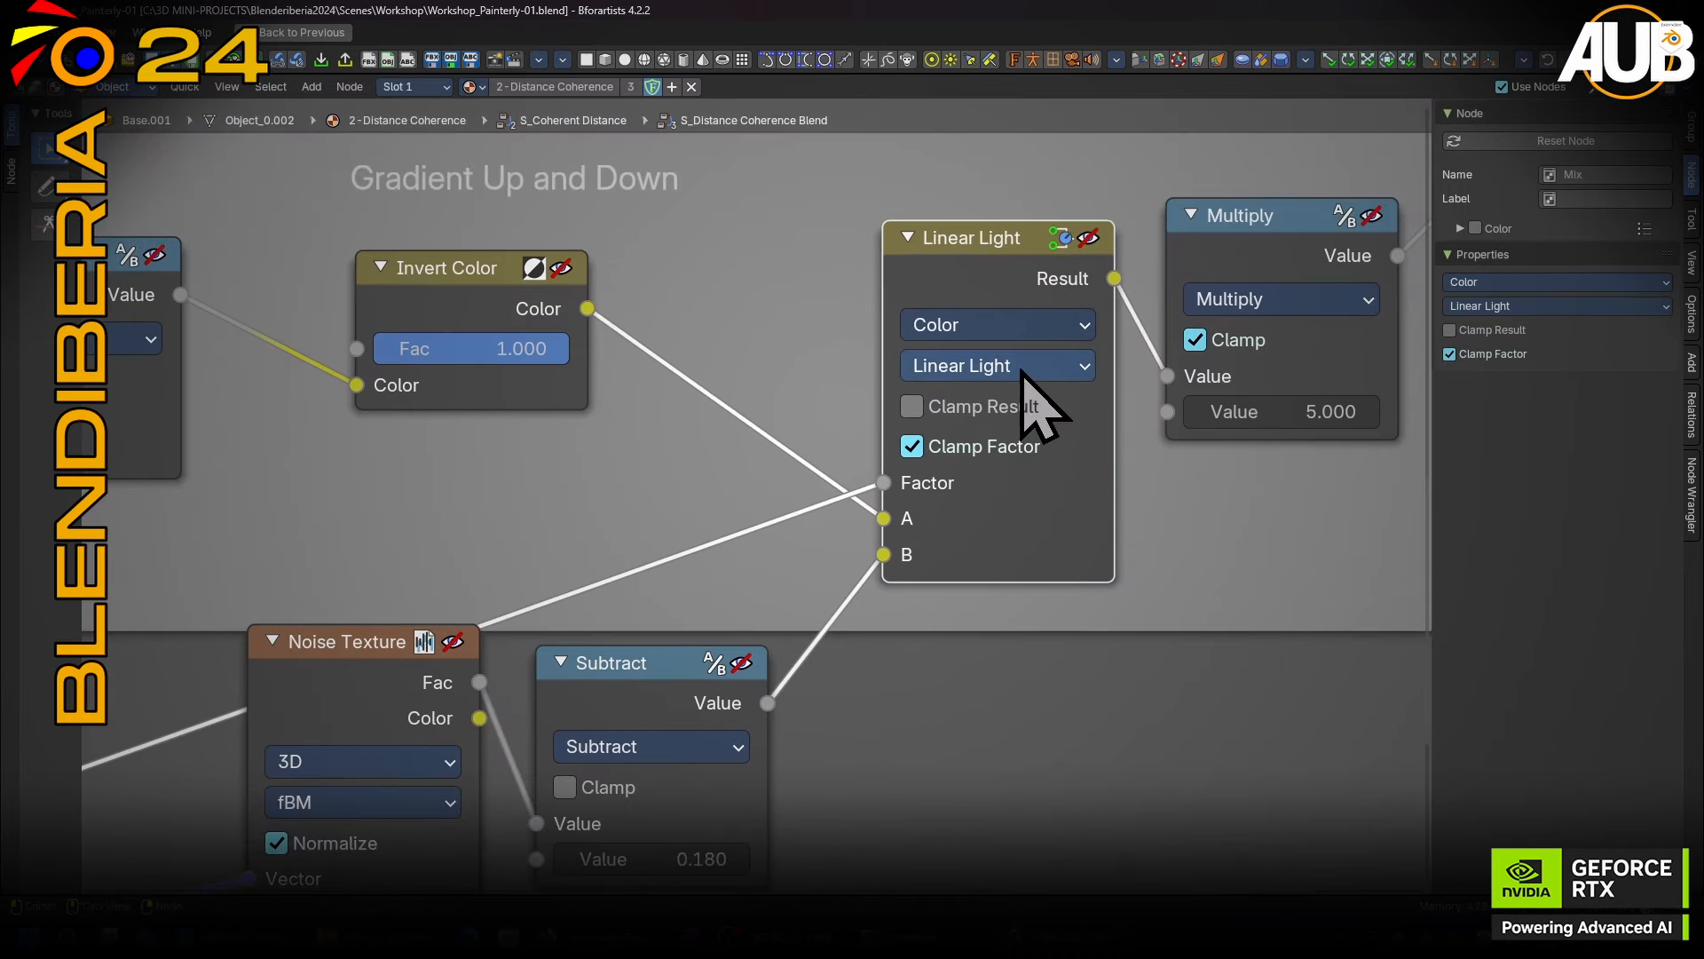
pyautogui.hotkey('ctrl', 'space')
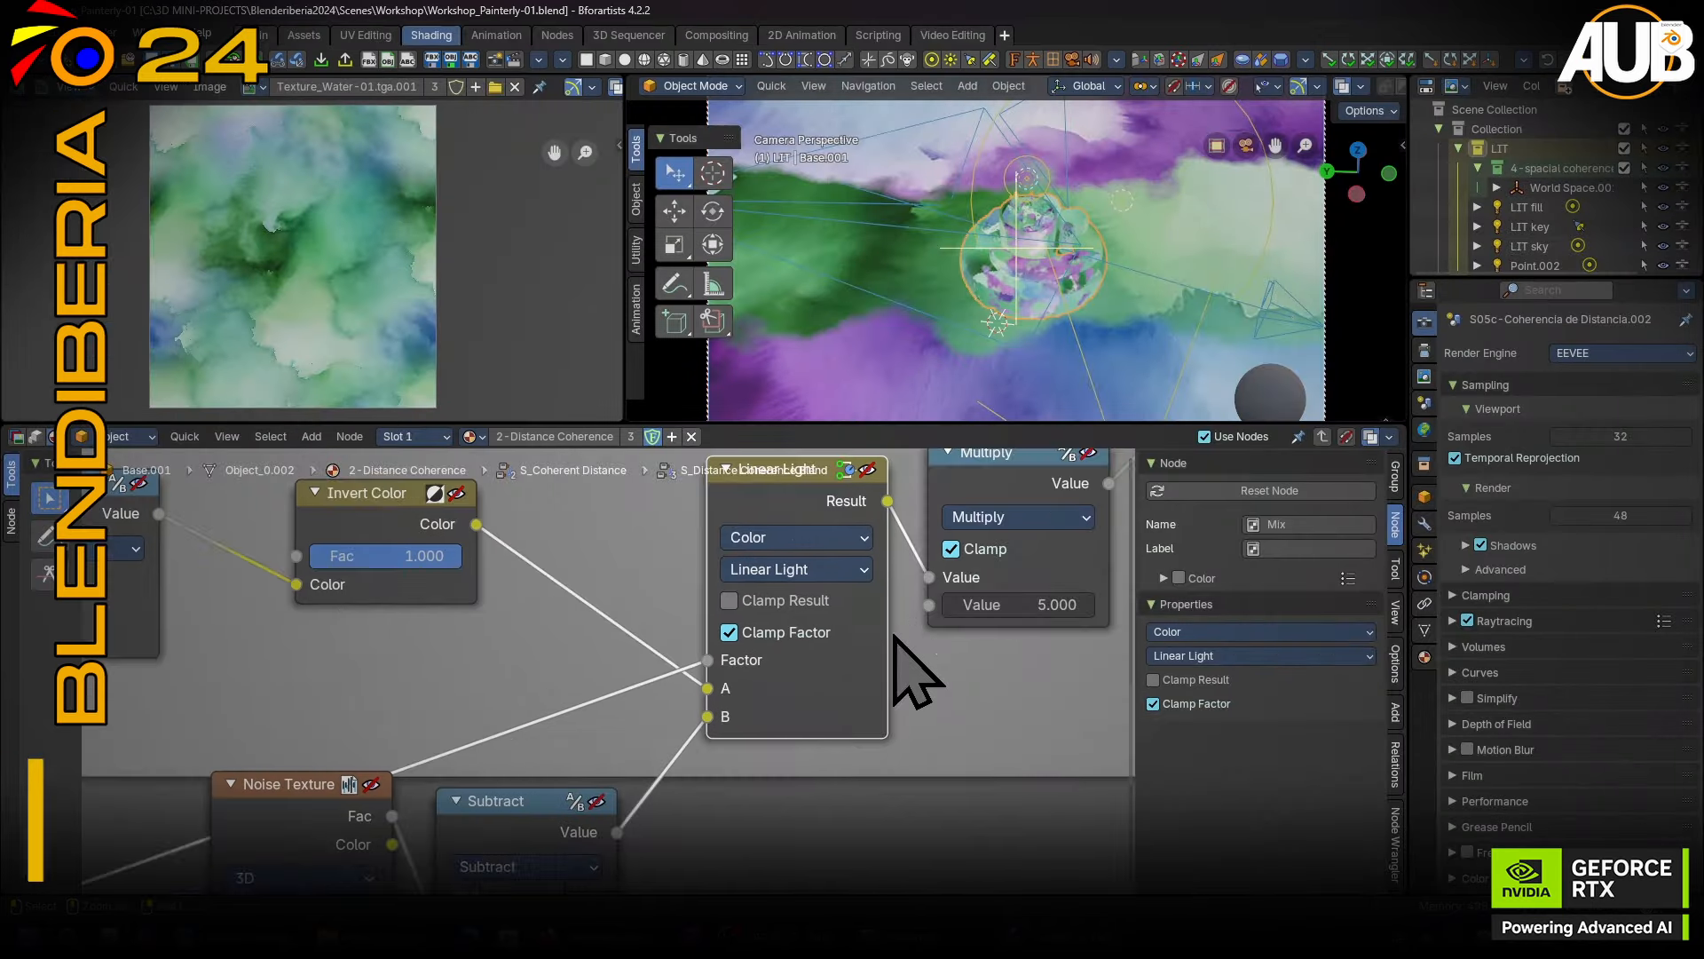
# Preview and compare the outputs of the Multiply node and the Invert Color node in the Gradient Up and Down frame.
pyautogui.moveTo(374, 515); pyautogui.dragTo(584, 520, button='middle')
pyautogui.keyDown('ctrl'); pyautogui.keyDown('shift'); pyautogui.click(269, 506); pyautogui.keyUp('shift'); pyautogui.keyUp('ctrl')
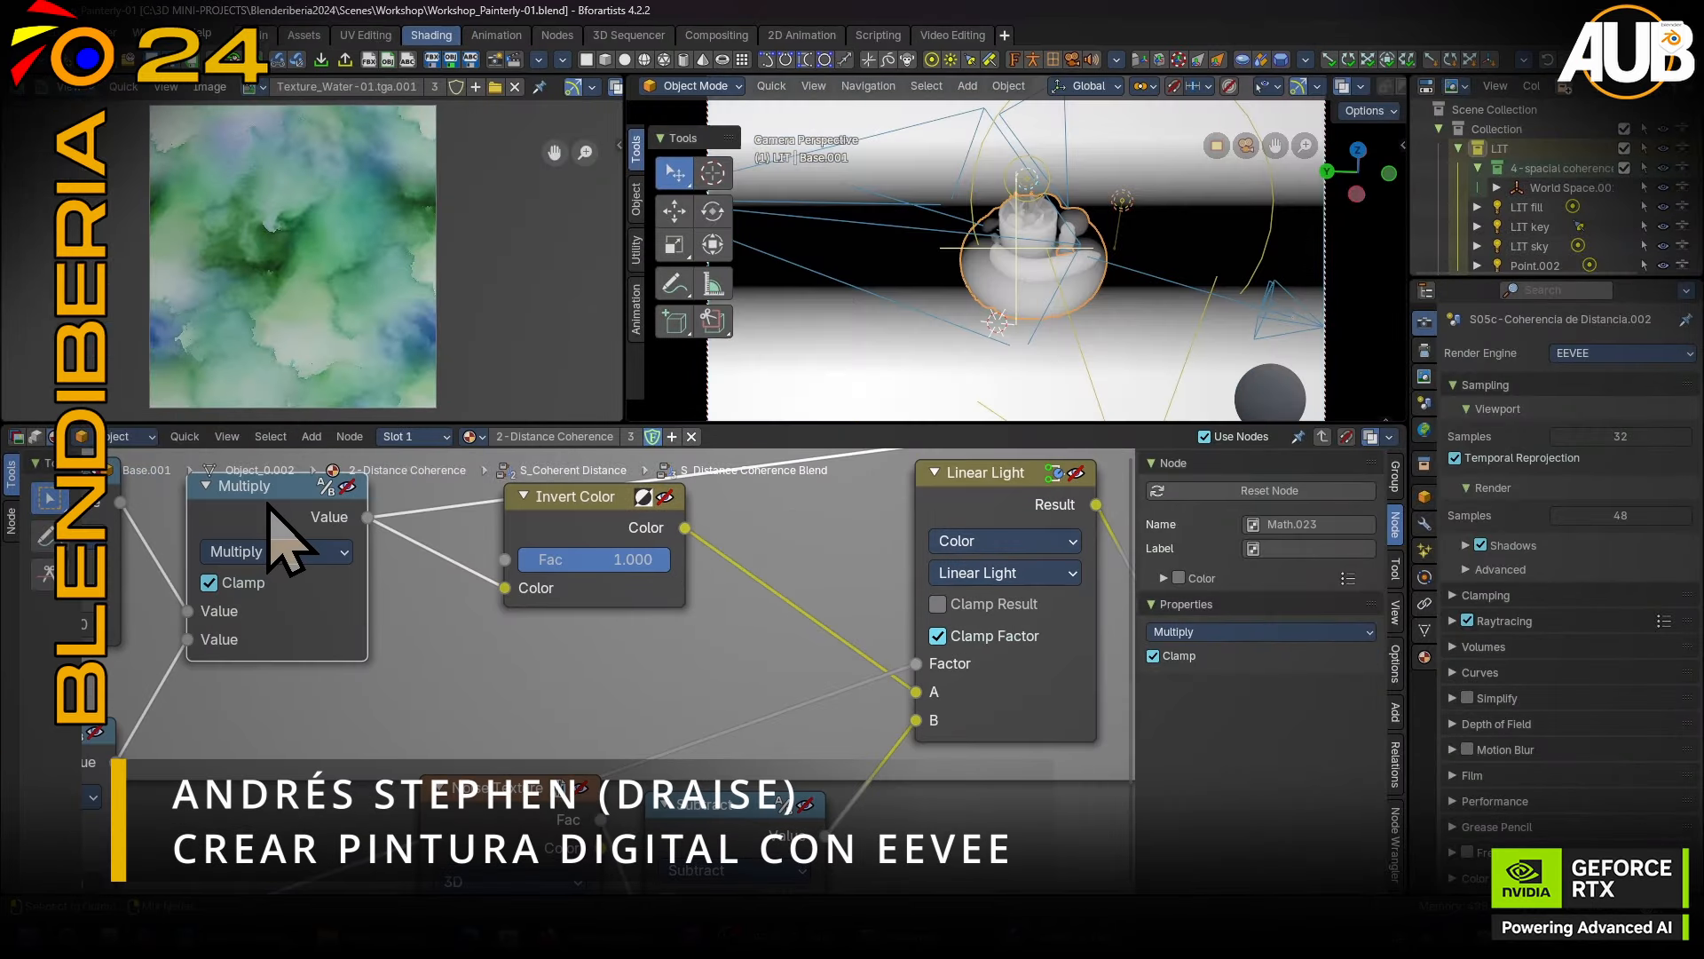
pyautogui.keyDown('ctrl'); pyautogui.keyDown('shift'); pyautogui.click(604, 532); pyautogui.keyUp('shift'); pyautogui.keyUp('ctrl')
pyautogui.keyDown('ctrl'); pyautogui.keyDown('shift'); pyautogui.click(361, 544); pyautogui.keyUp('shift'); pyautogui.keyUp('ctrl')
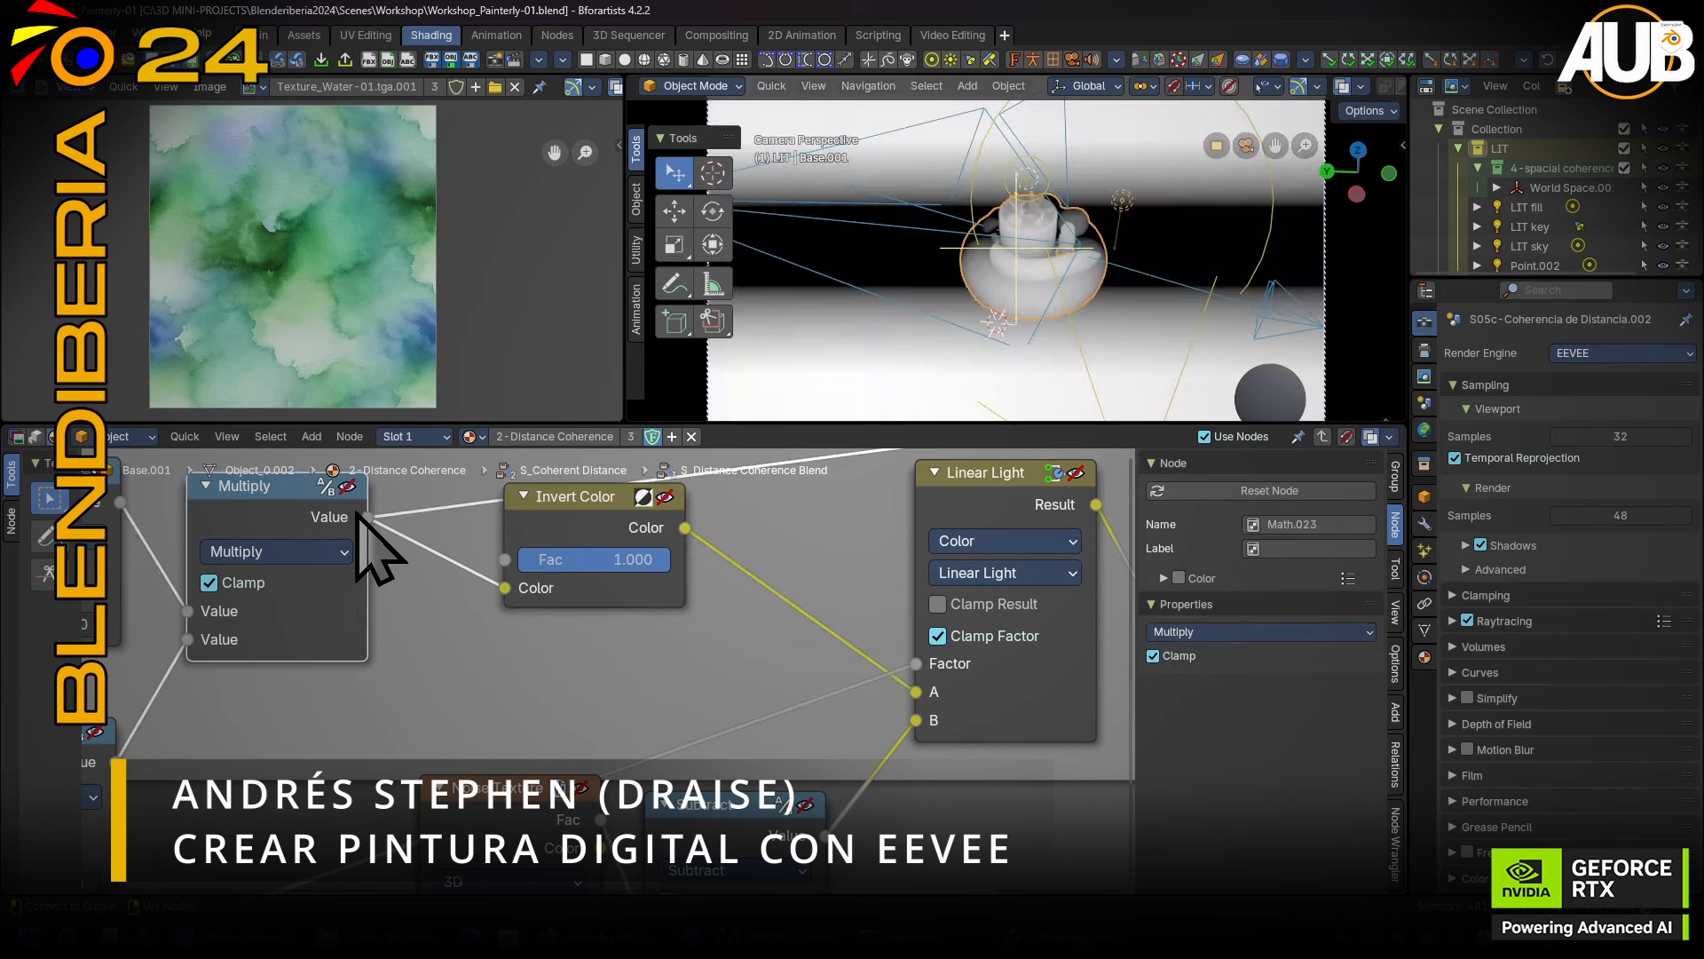
pyautogui.keyDown('ctrl'); pyautogui.keyDown('shift'); pyautogui.click(575, 513); pyautogui.keyUp('shift'); pyautogui.keyUp('ctrl')
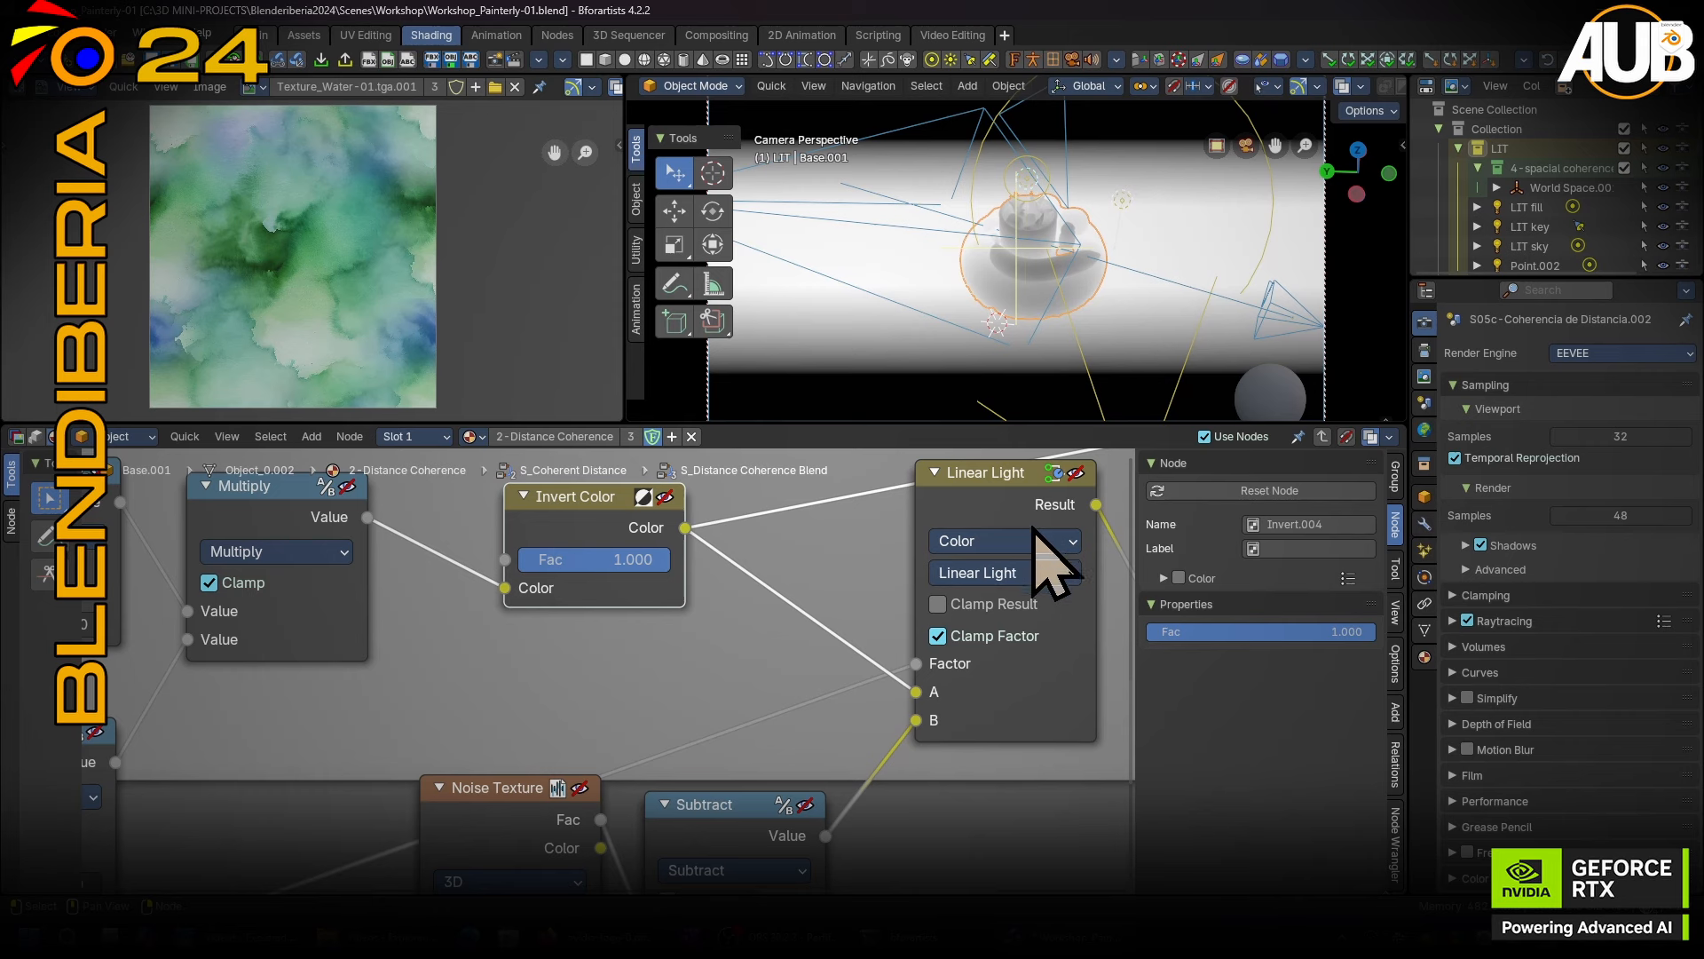
# Preview the Noise Texture output and compare it with the output of the Subtract node.
pyautogui.moveTo(694, 721); pyautogui.dragTo(679, 553, button='middle')
pyautogui.click(539, 820)
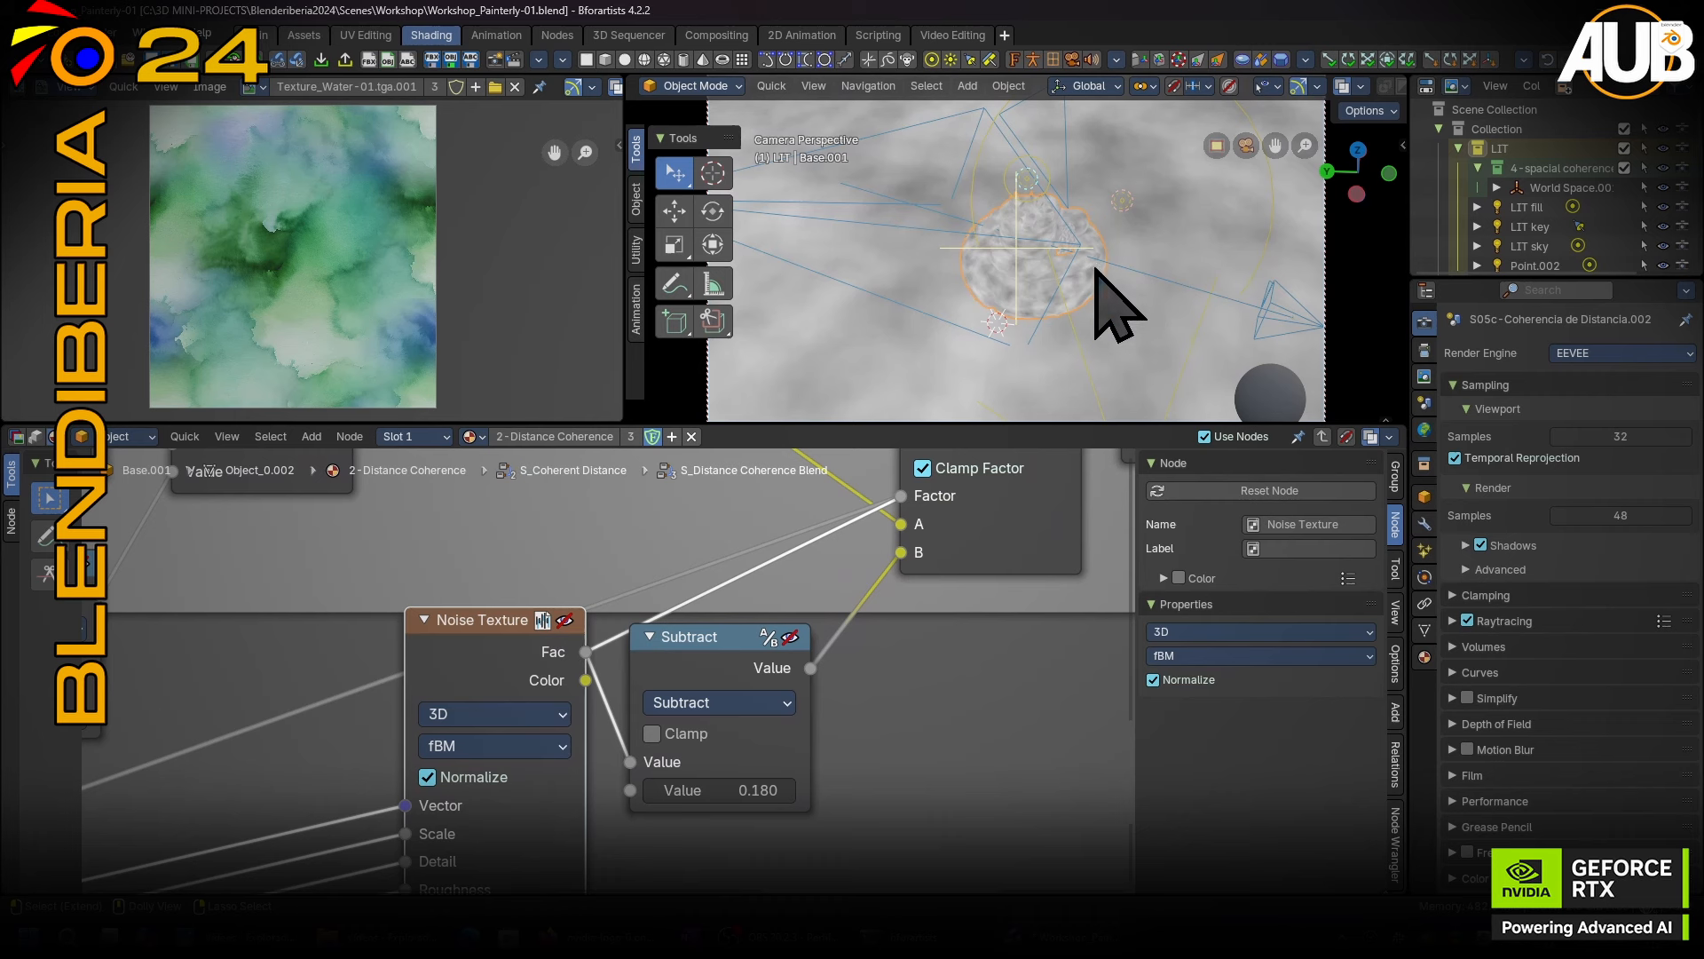
pyautogui.keyDown('ctrl'); pyautogui.keyDown('shift'); pyautogui.click(761, 660); pyautogui.keyUp('shift'); pyautogui.keyUp('ctrl')
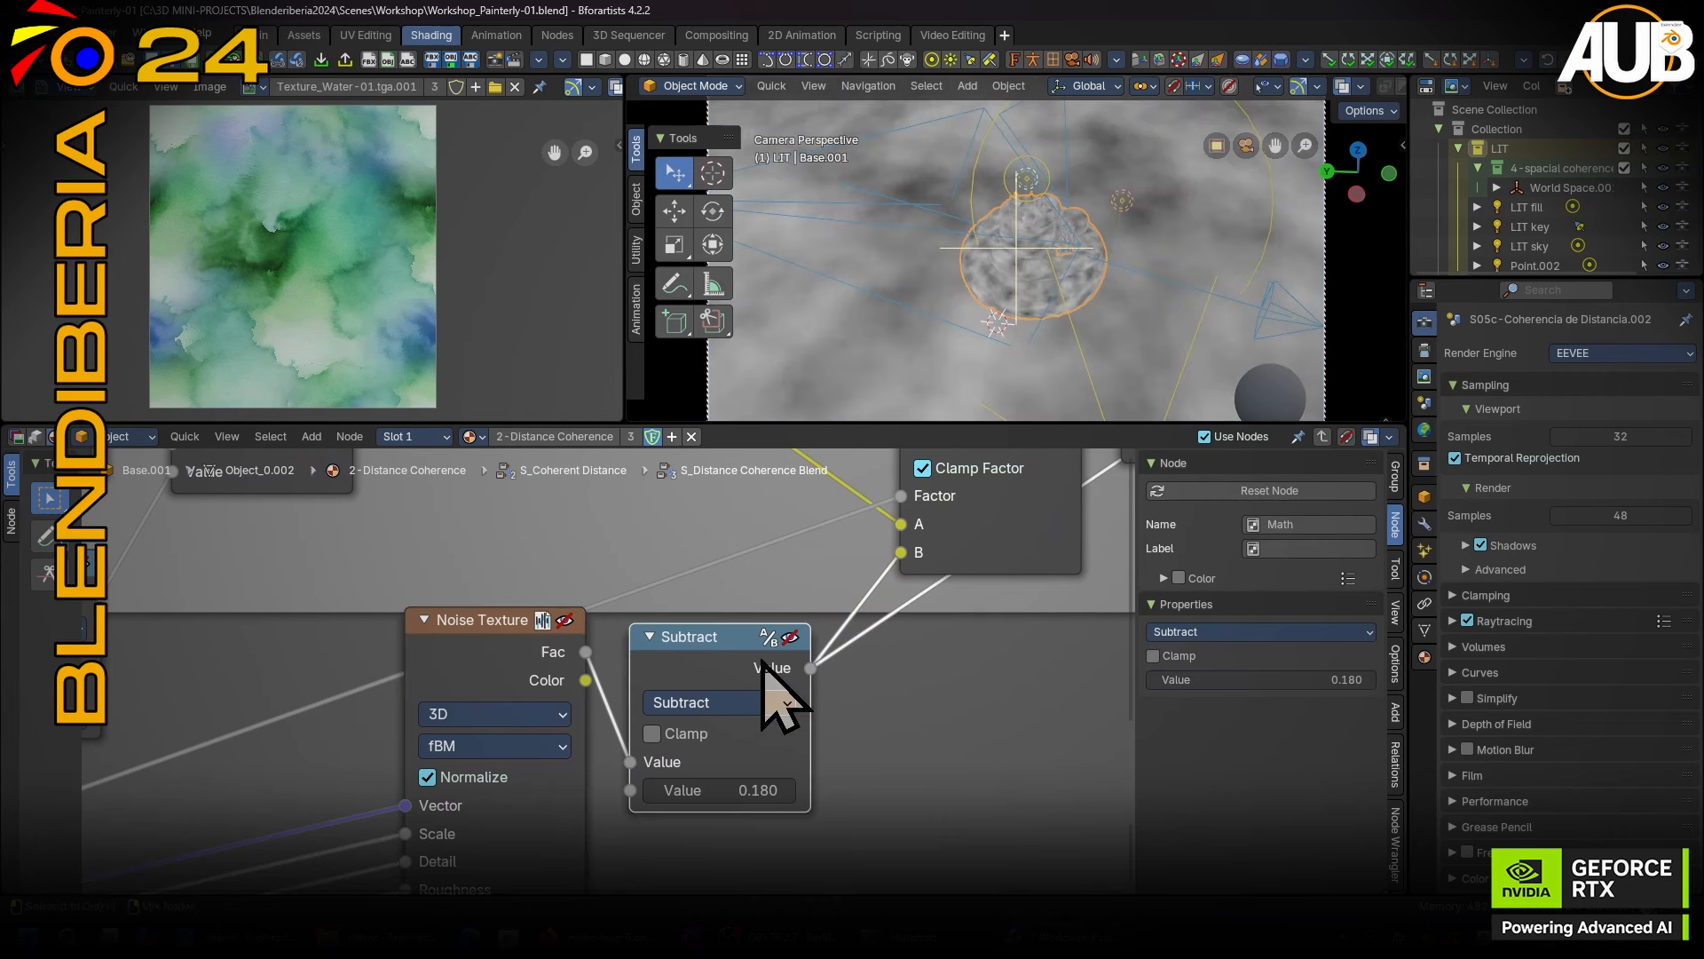
pyautogui.keyDown('ctrl'); pyautogui.keyDown('shift'); pyautogui.click(464, 636); pyautogui.keyUp('shift'); pyautogui.keyUp('ctrl')
pyautogui.keyDown('ctrl'); pyautogui.keyDown('shift'); pyautogui.click(709, 655); pyautogui.keyUp('shift'); pyautogui.keyUp('ctrl')
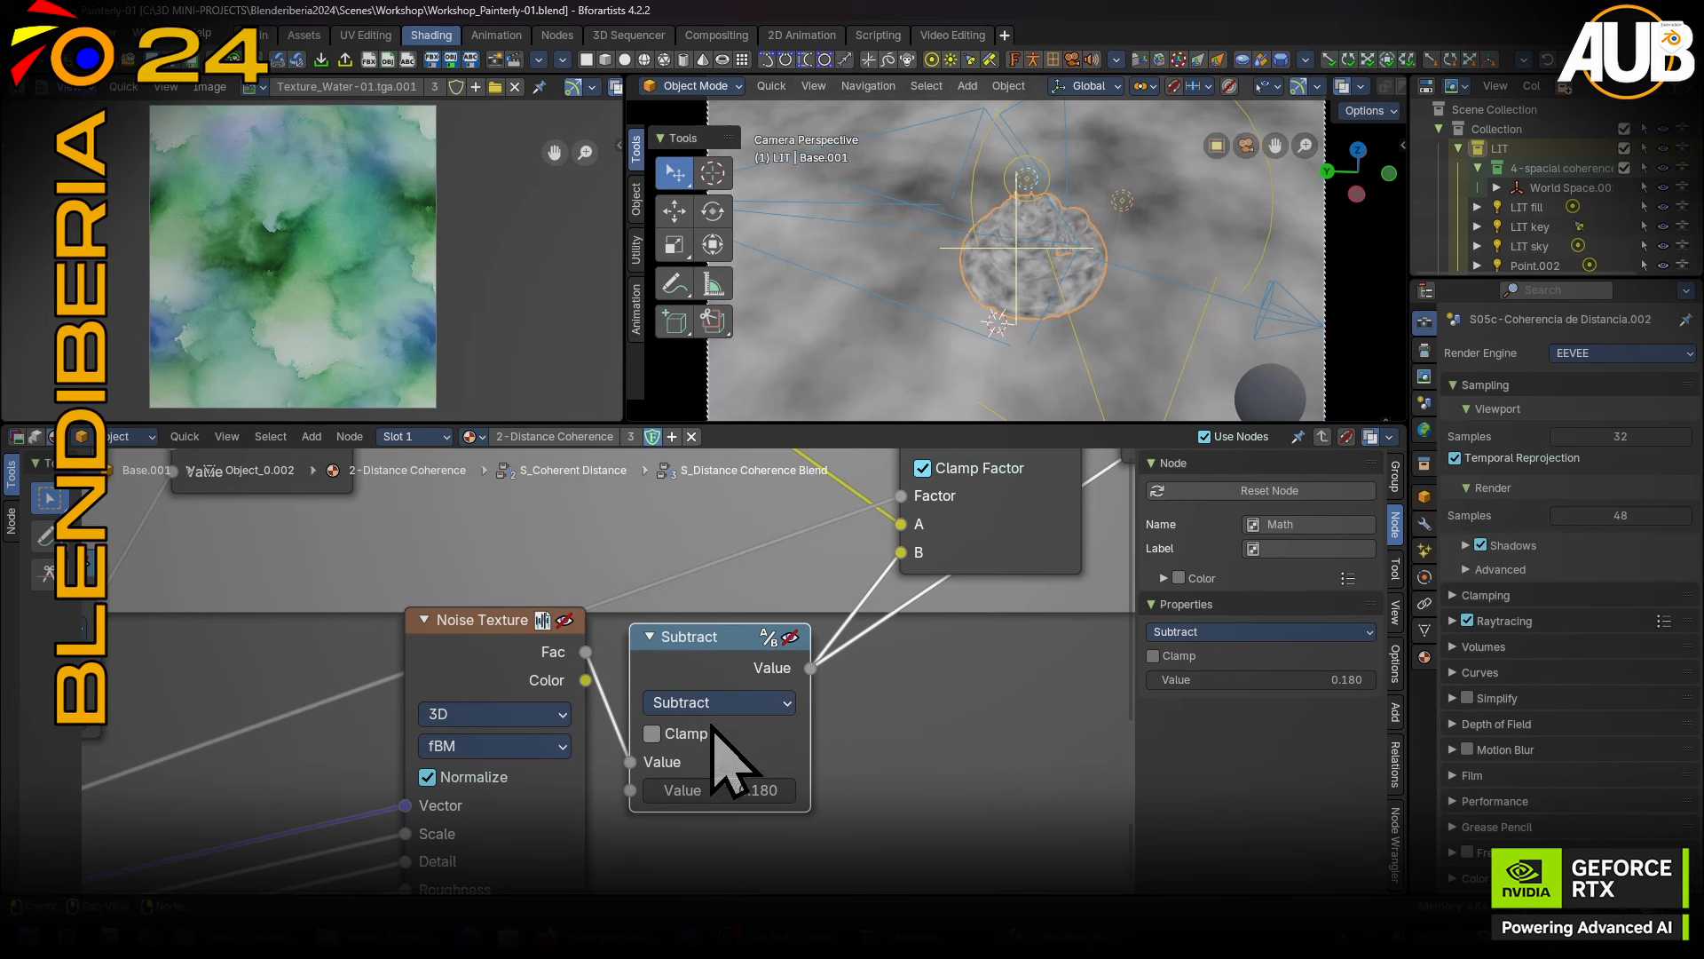
# Compare the plain Invert Color gradient with the noise-distorted Linear Light result by previewing each node alternately.
pyautogui.moveTo(843, 619); pyautogui.dragTo(745, 725, button='middle')
pyautogui.moveTo(874, 537); pyautogui.dragTo(848, 604, button='middle')
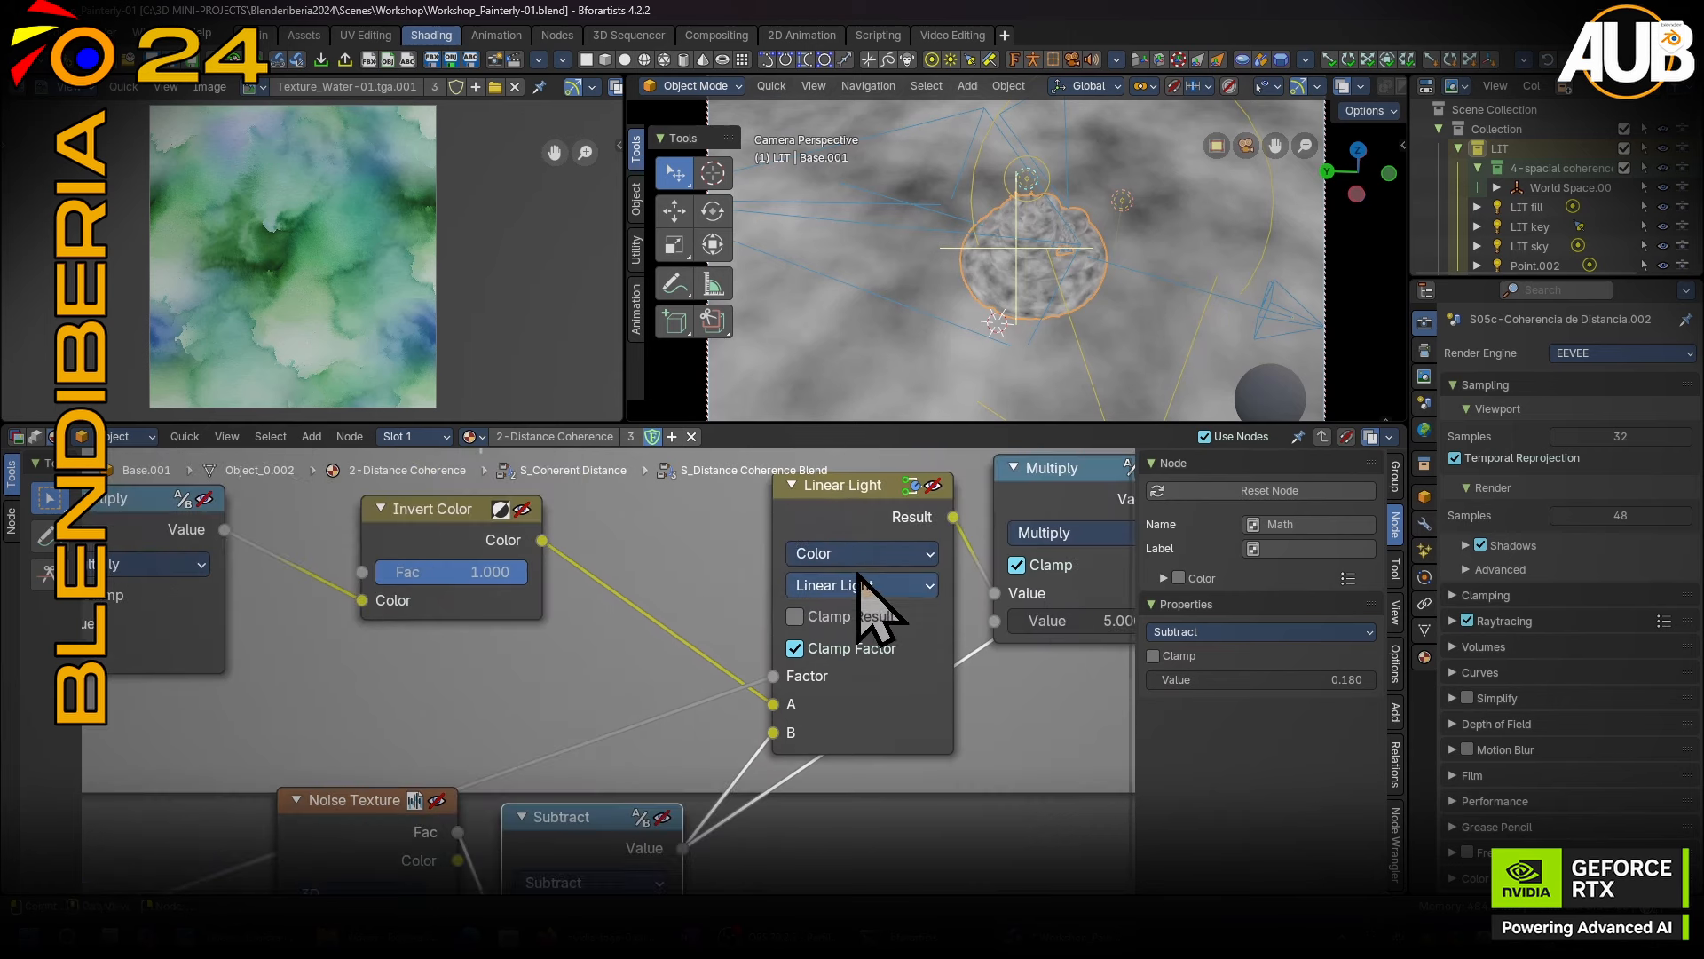
pyautogui.keyDown('ctrl'); pyautogui.keyDown('shift'); pyautogui.click(835, 486); pyautogui.keyUp('shift'); pyautogui.keyUp('ctrl')
pyautogui.keyDown('ctrl'); pyautogui.keyDown('shift'); pyautogui.click(488, 532); pyautogui.keyUp('shift'); pyautogui.keyUp('ctrl')
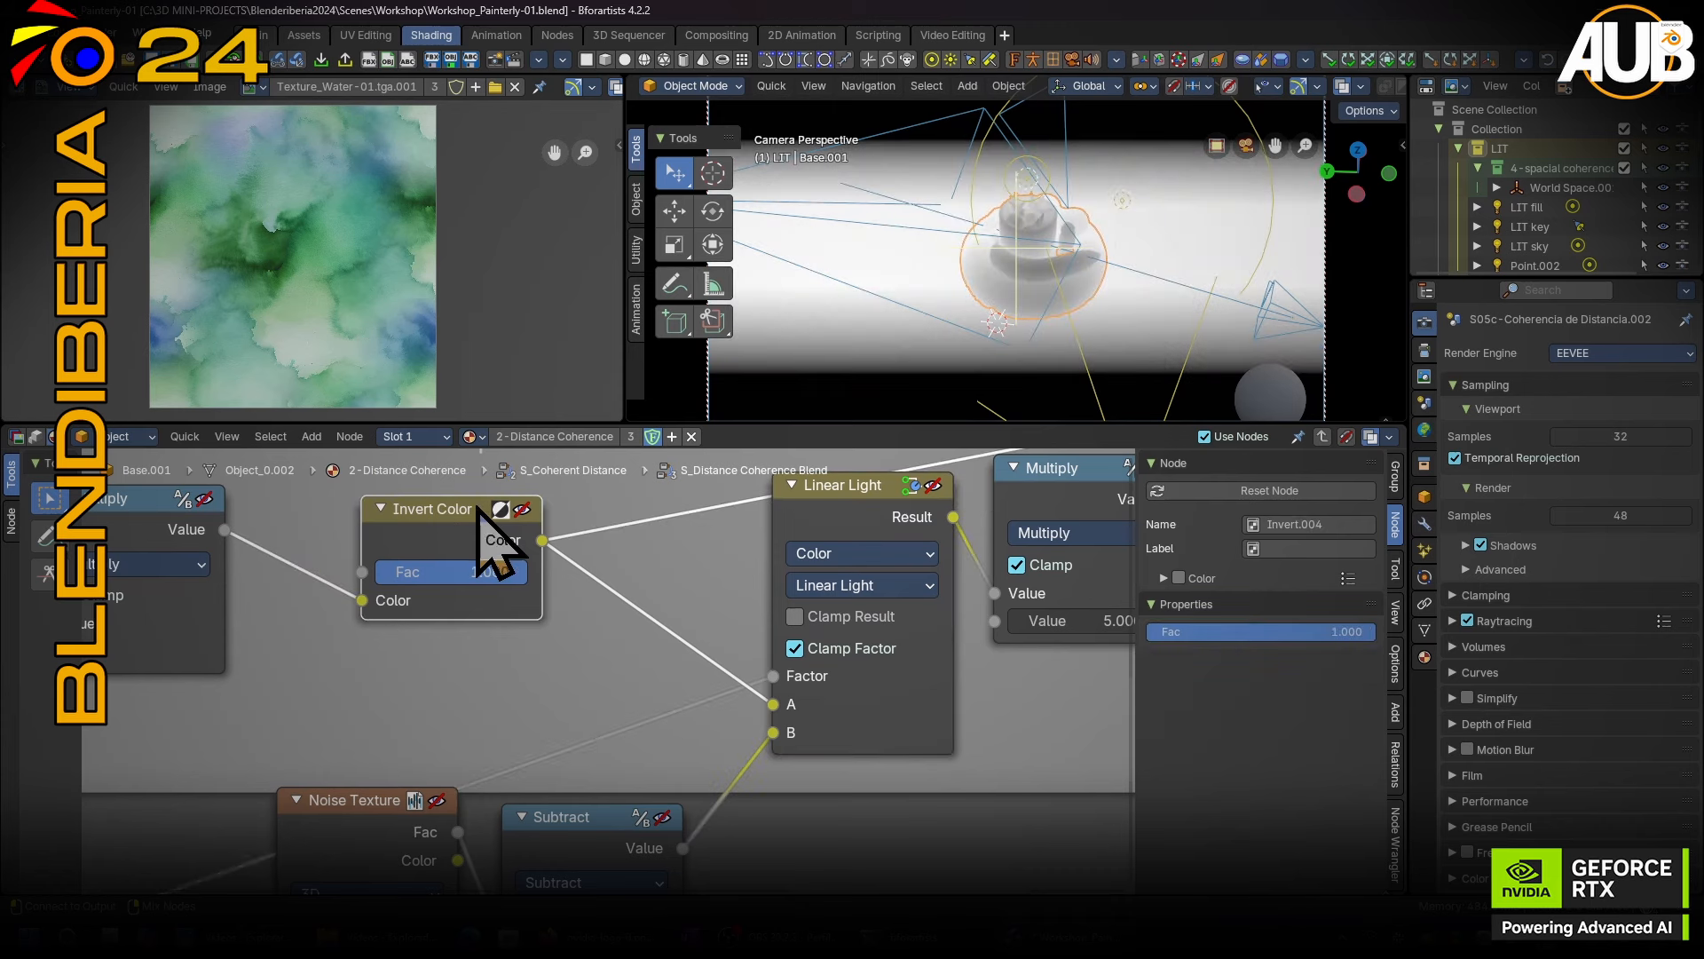
pyautogui.keyDown('ctrl'); pyautogui.keyDown('shift'); pyautogui.click(874, 555); pyautogui.keyUp('shift'); pyautogui.keyUp('ctrl')
pyautogui.keyDown('ctrl'); pyautogui.keyDown('shift'); pyautogui.click(424, 532); pyautogui.keyUp('shift'); pyautogui.keyUp('ctrl')
pyautogui.keyDown('ctrl'); pyautogui.keyDown('shift'); pyautogui.click(866, 496); pyautogui.keyUp('shift'); pyautogui.keyUp('ctrl')
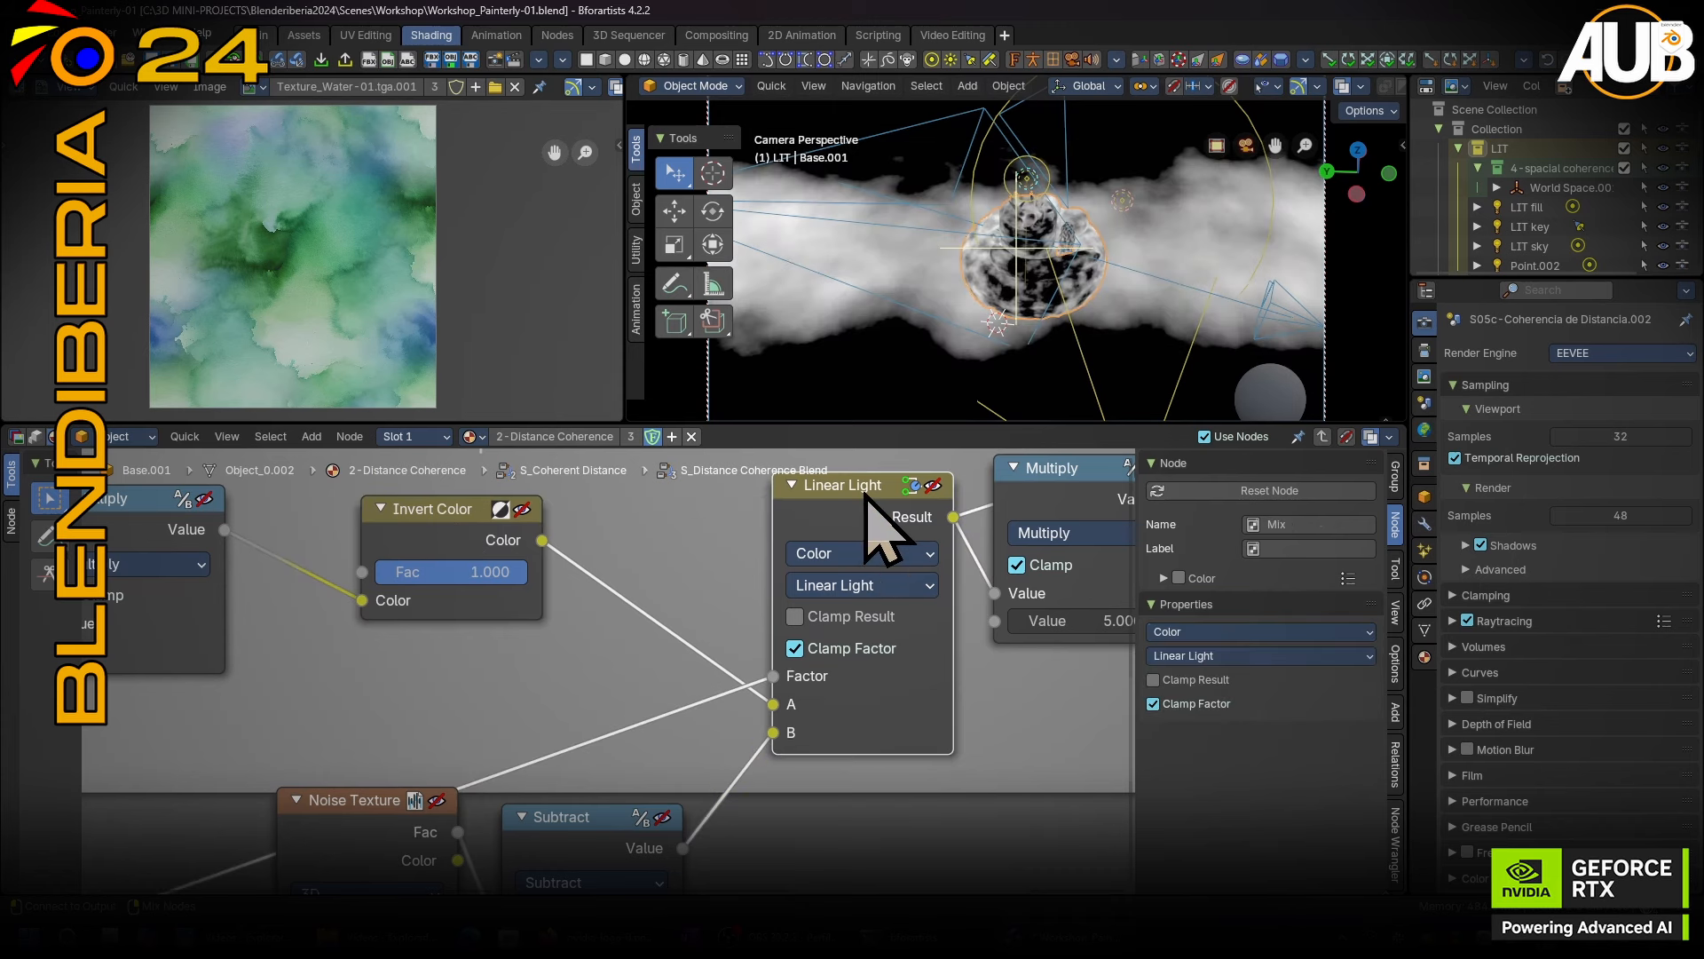
pyautogui.keyDown('ctrl'); pyautogui.keyDown('shift'); pyautogui.click(488, 501); pyautogui.keyUp('shift'); pyautogui.keyUp('ctrl')
pyautogui.keyDown('ctrl'); pyautogui.keyDown('shift'); pyautogui.click(859, 506); pyautogui.keyUp('shift'); pyautogui.keyUp('ctrl')
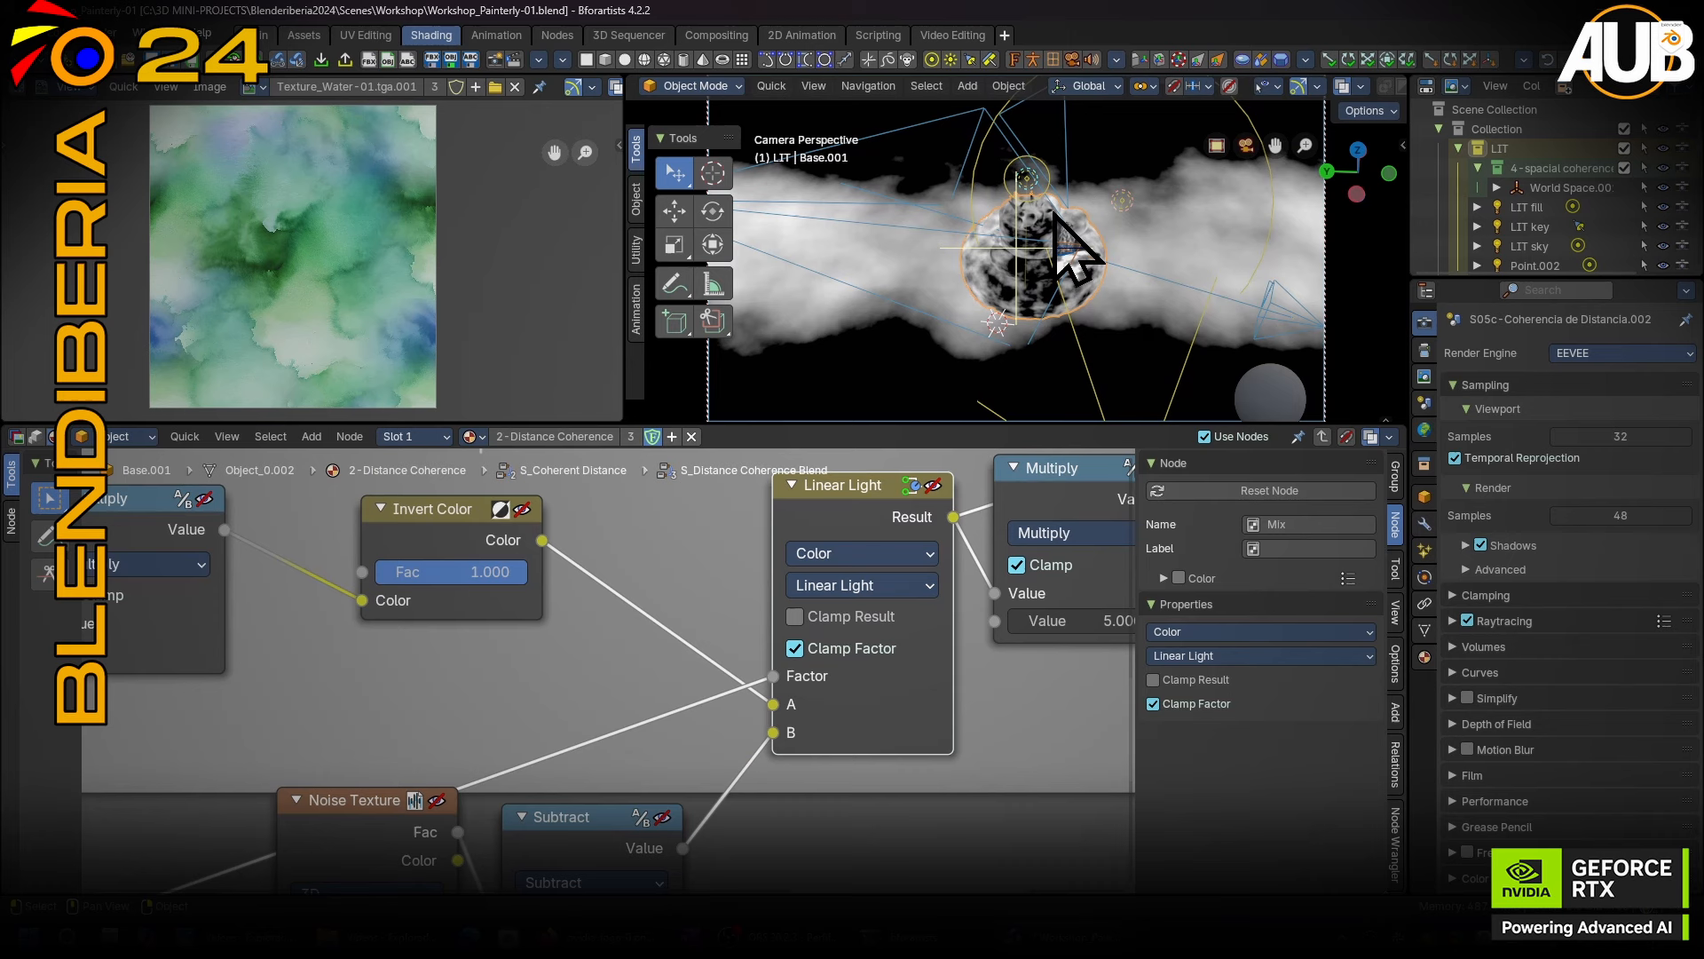
# Preview the Linear Light inputs and result in turn: Subtract, Linear Light, Invert Color and Noise Texture.
pyautogui.keyDown('ctrl'); pyautogui.keyDown('shift'); pyautogui.click(653, 834); pyautogui.keyUp('shift'); pyautogui.keyUp('ctrl')
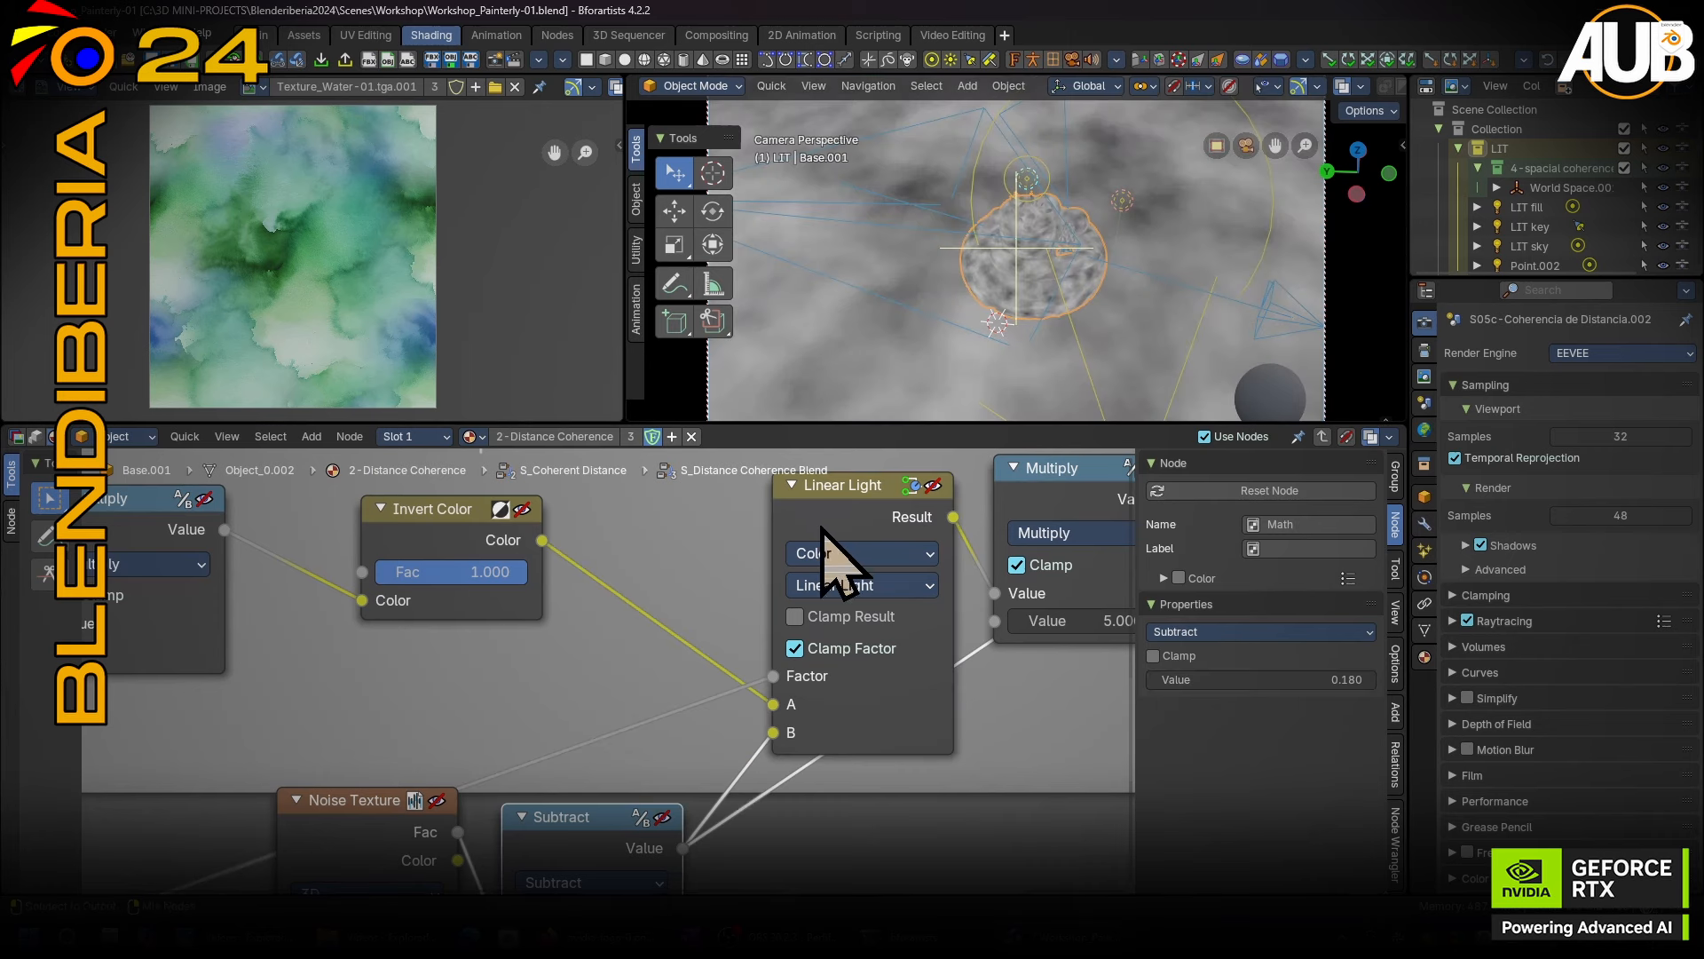
pyautogui.keyDown('ctrl'); pyautogui.keyDown('shift'); pyautogui.click(822, 531); pyautogui.keyUp('shift'); pyautogui.keyUp('ctrl')
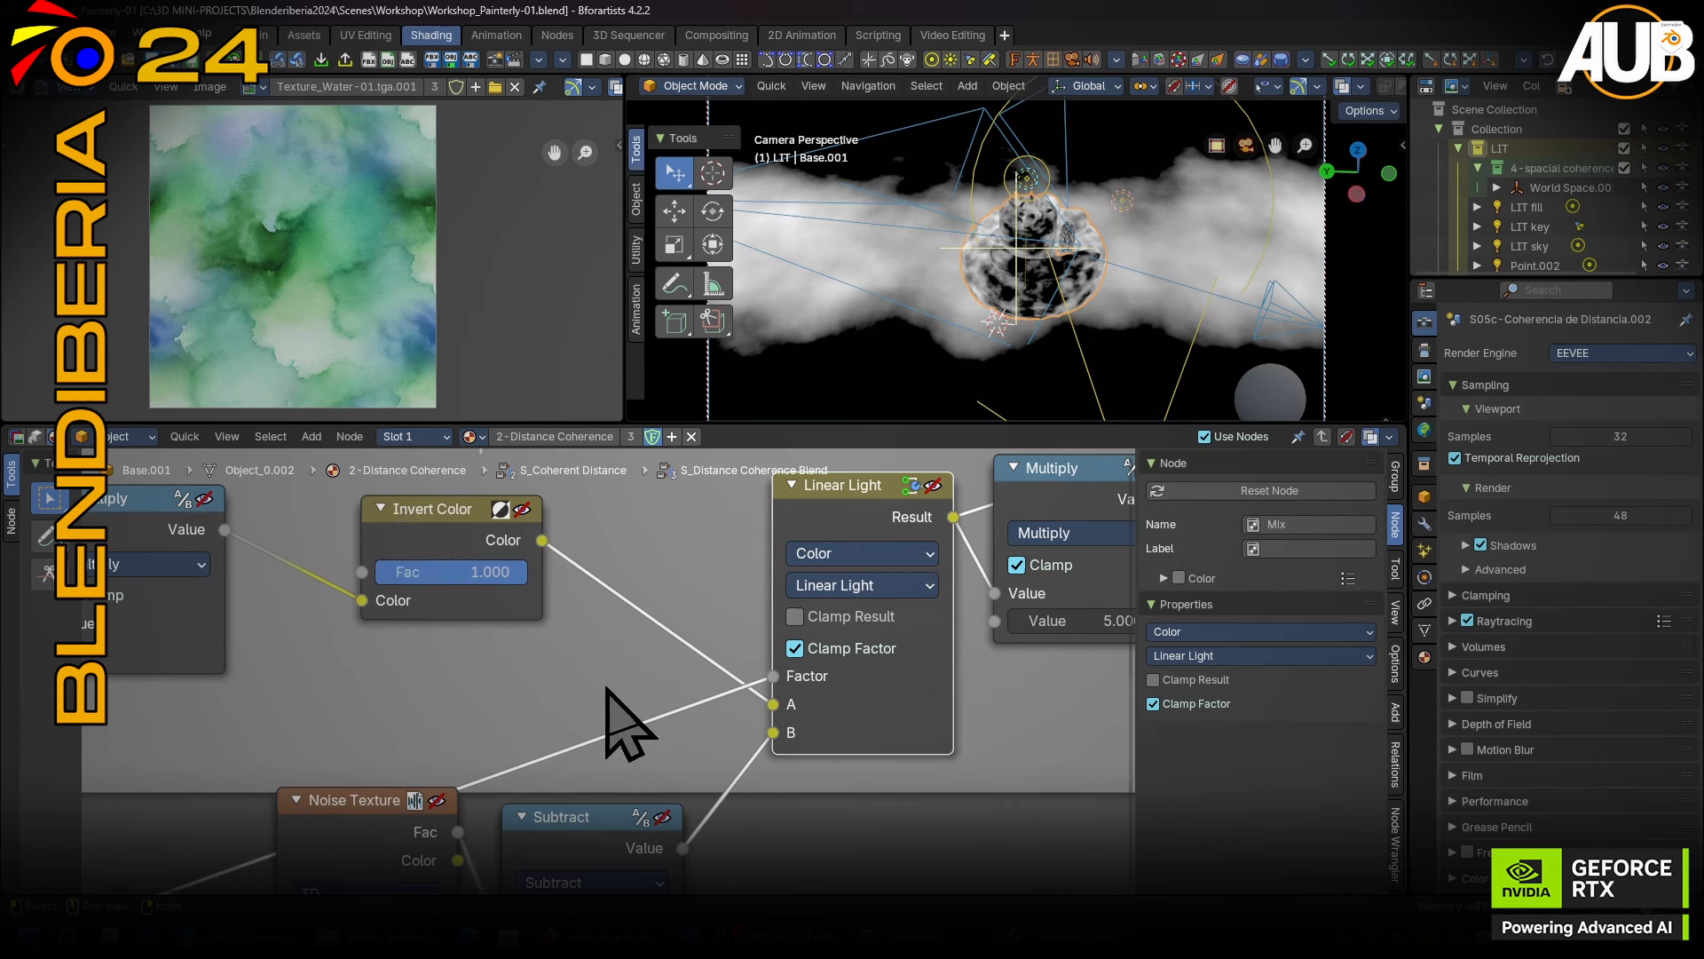
pyautogui.keyDown('ctrl'); pyautogui.keyDown('shift'); pyautogui.click(466, 539); pyautogui.keyUp('shift'); pyautogui.keyUp('ctrl')
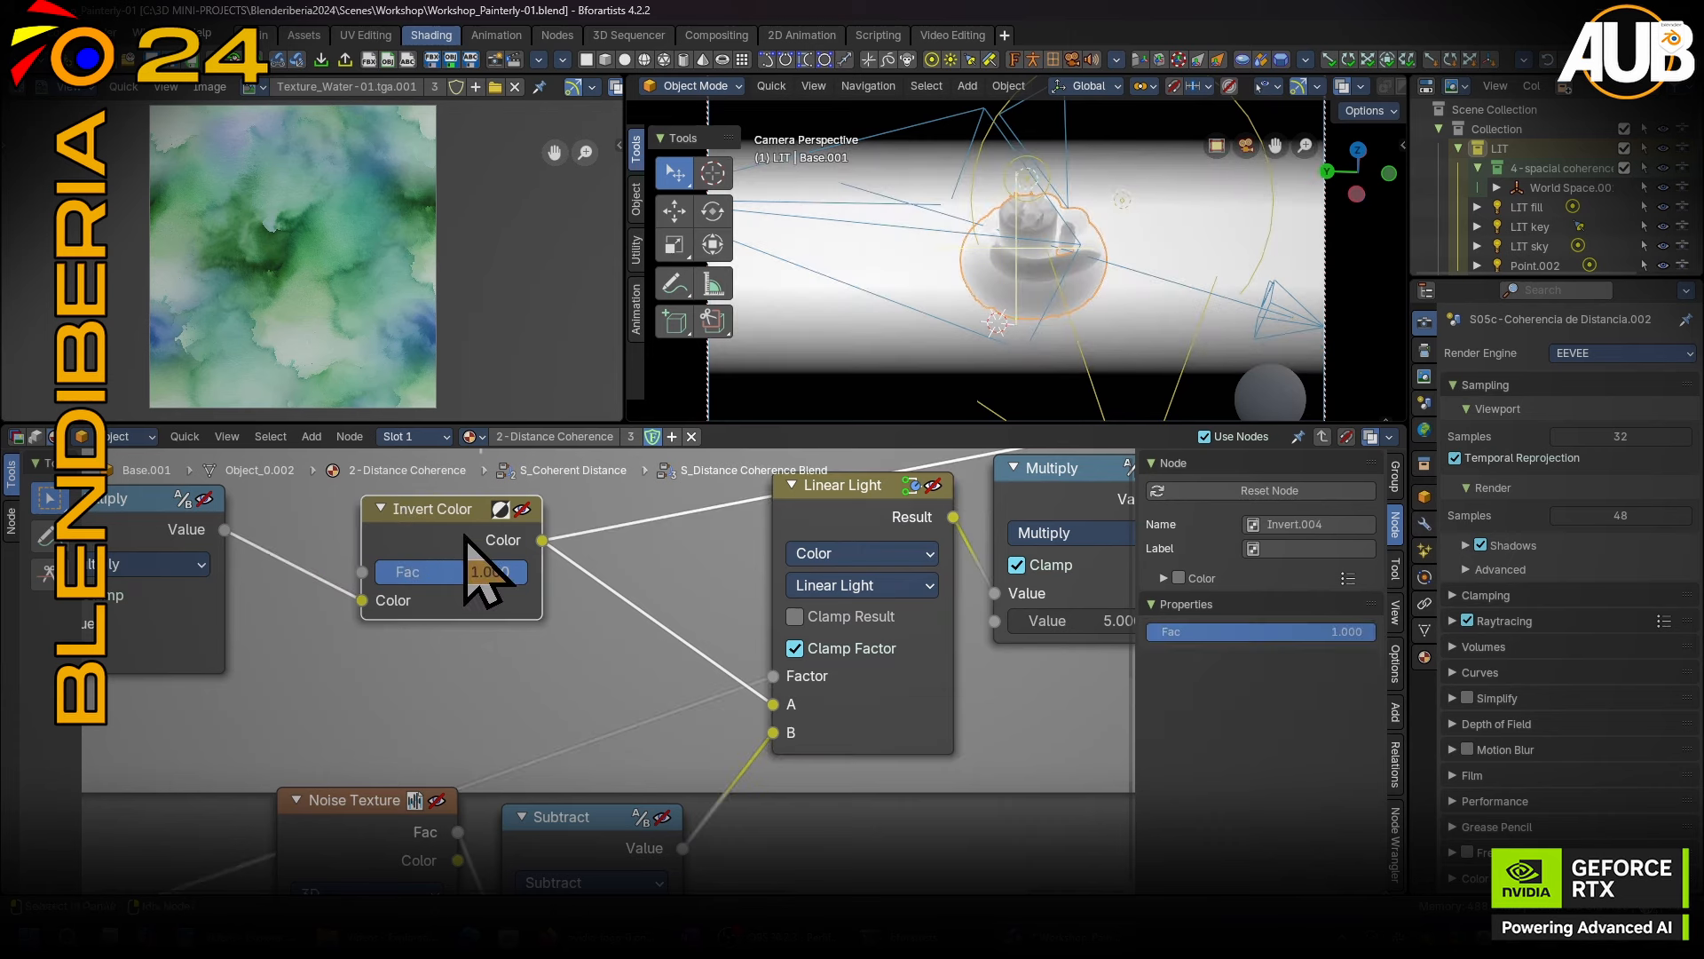
pyautogui.keyDown('ctrl'); pyautogui.keyDown('shift'); pyautogui.click(359, 814); pyautogui.keyUp('shift'); pyautogui.keyUp('ctrl')
# Preview the Linear Light result and set the Subtract node's value to 0.170.
pyautogui.keyDown('ctrl'); pyautogui.keyDown('shift'); pyautogui.click(865, 524); pyautogui.keyUp('shift'); pyautogui.keyUp('ctrl')
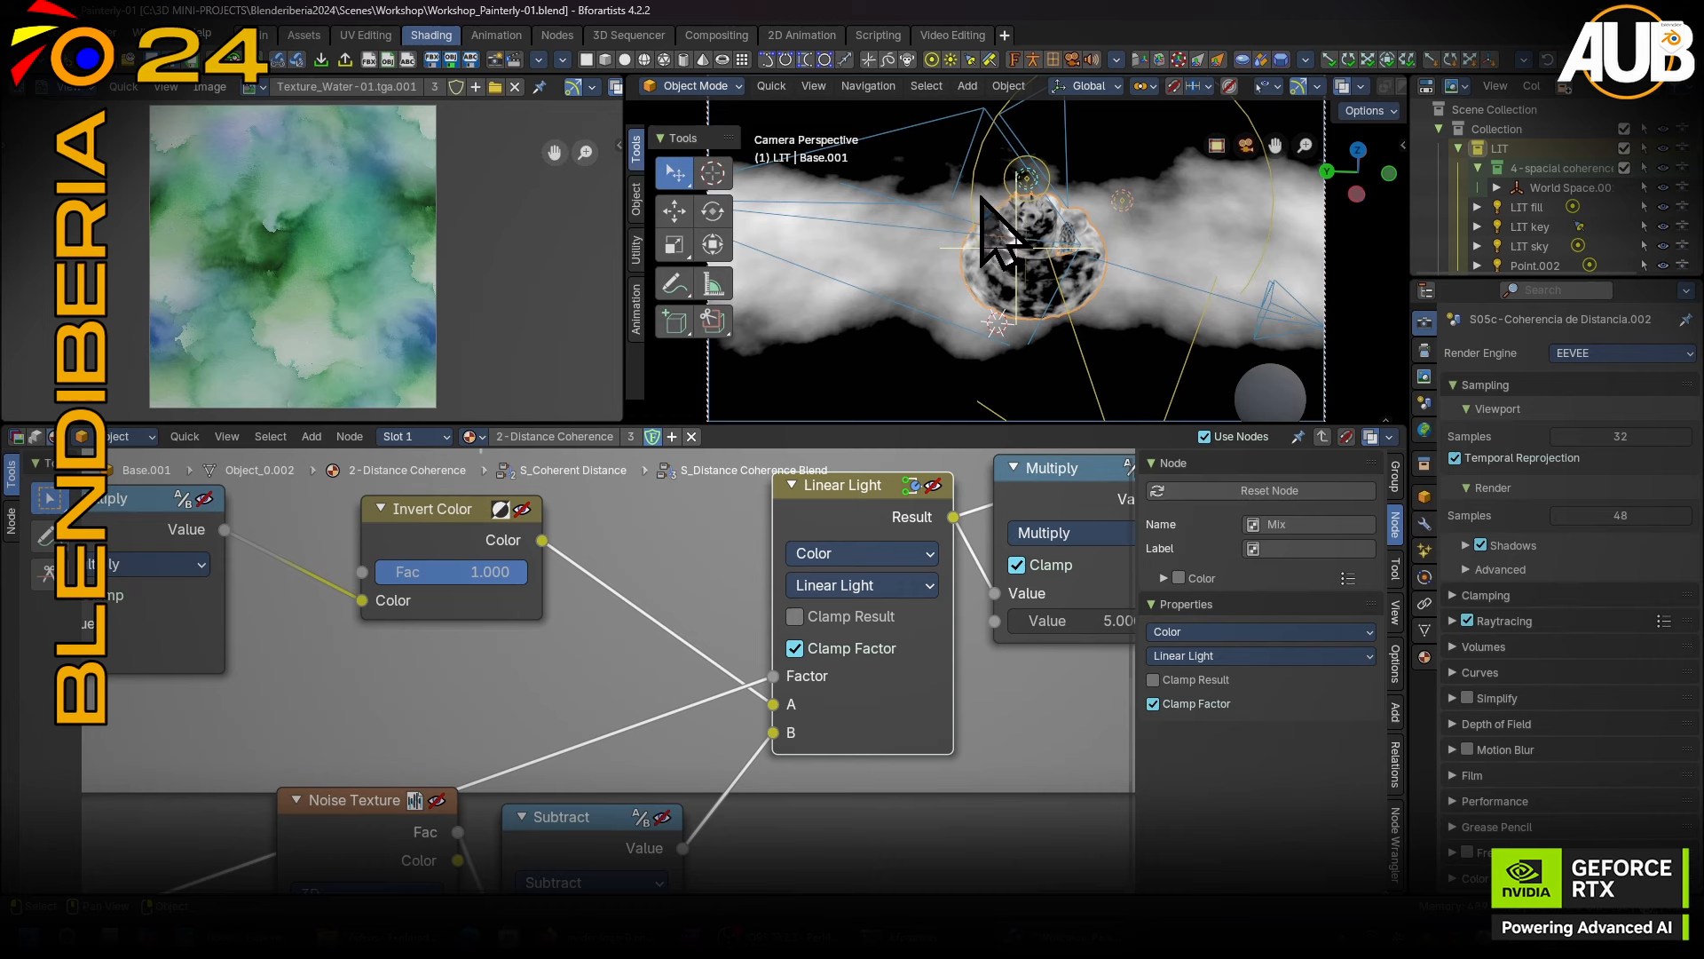
pyautogui.moveTo(589, 801); pyautogui.dragTo(610, 597, button='middle')
pyautogui.moveTo(622, 763)
pyautogui.mouseDown()
pyautogui.moveTo(573, 764)
pyautogui.moveTo(661, 754)
pyautogui.mouseUp()
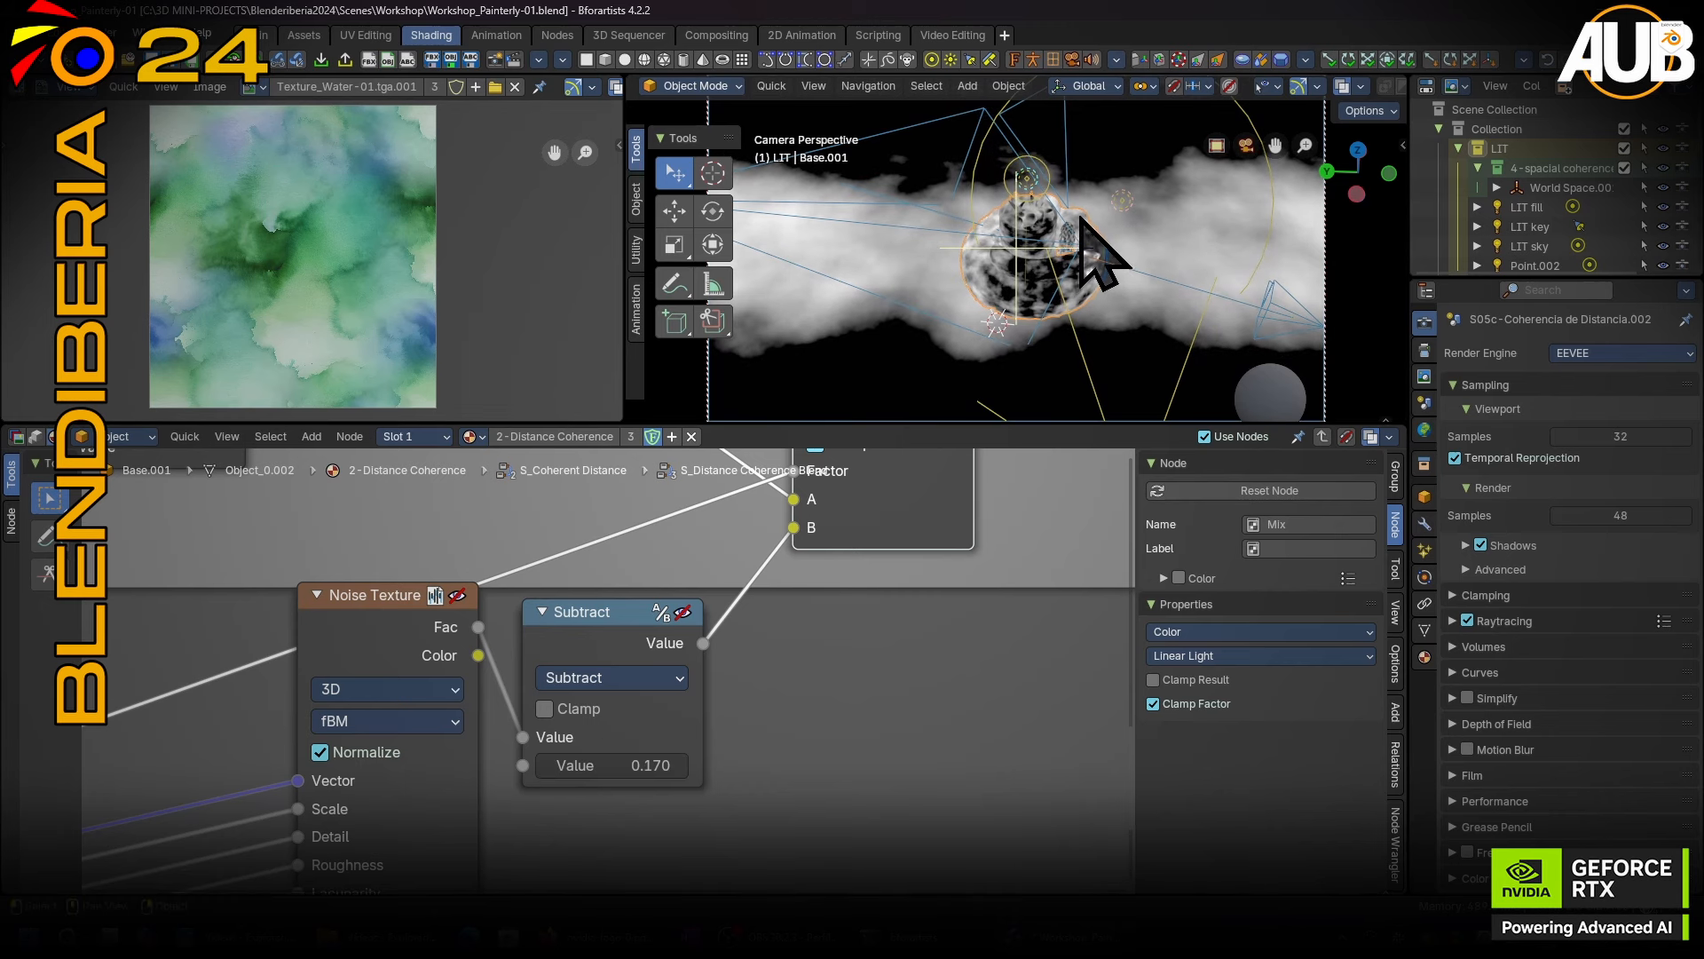
# Compare the Linear Light result with the clamped Multiply node after it by previewing each alternately.
pyautogui.moveTo(970, 464); pyautogui.dragTo(771, 668, button='middle')
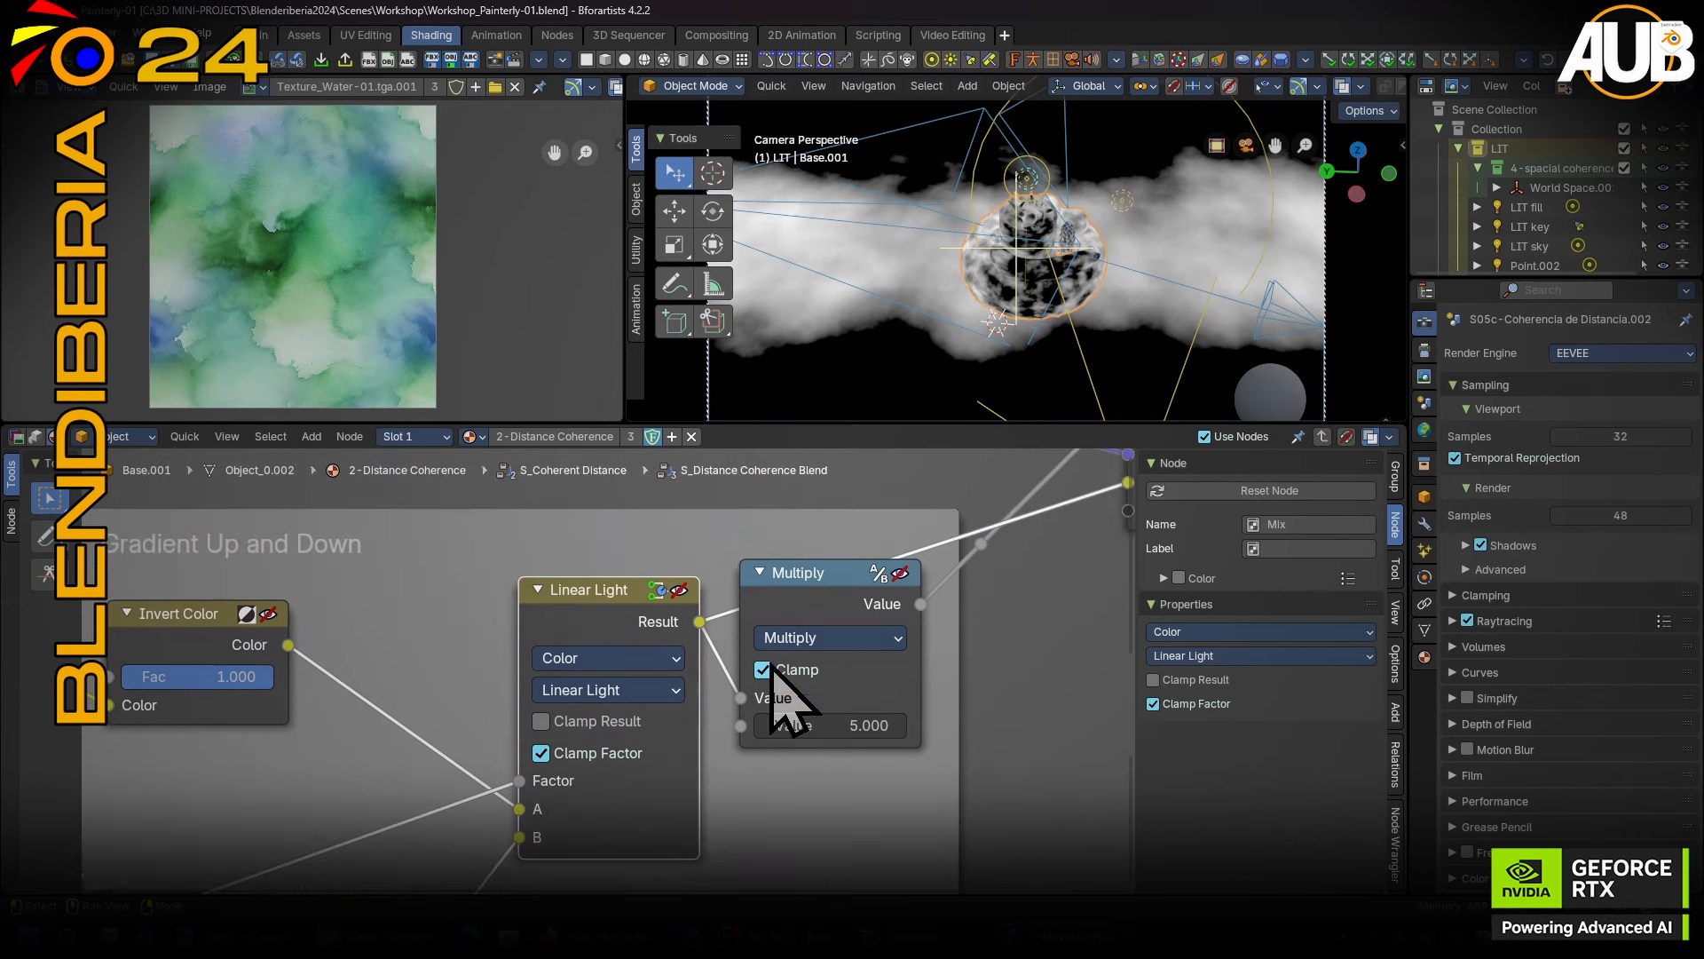
pyautogui.keyDown('ctrl'); pyautogui.keyDown('shift'); pyautogui.click(815, 598); pyautogui.keyUp('shift'); pyautogui.keyUp('ctrl')
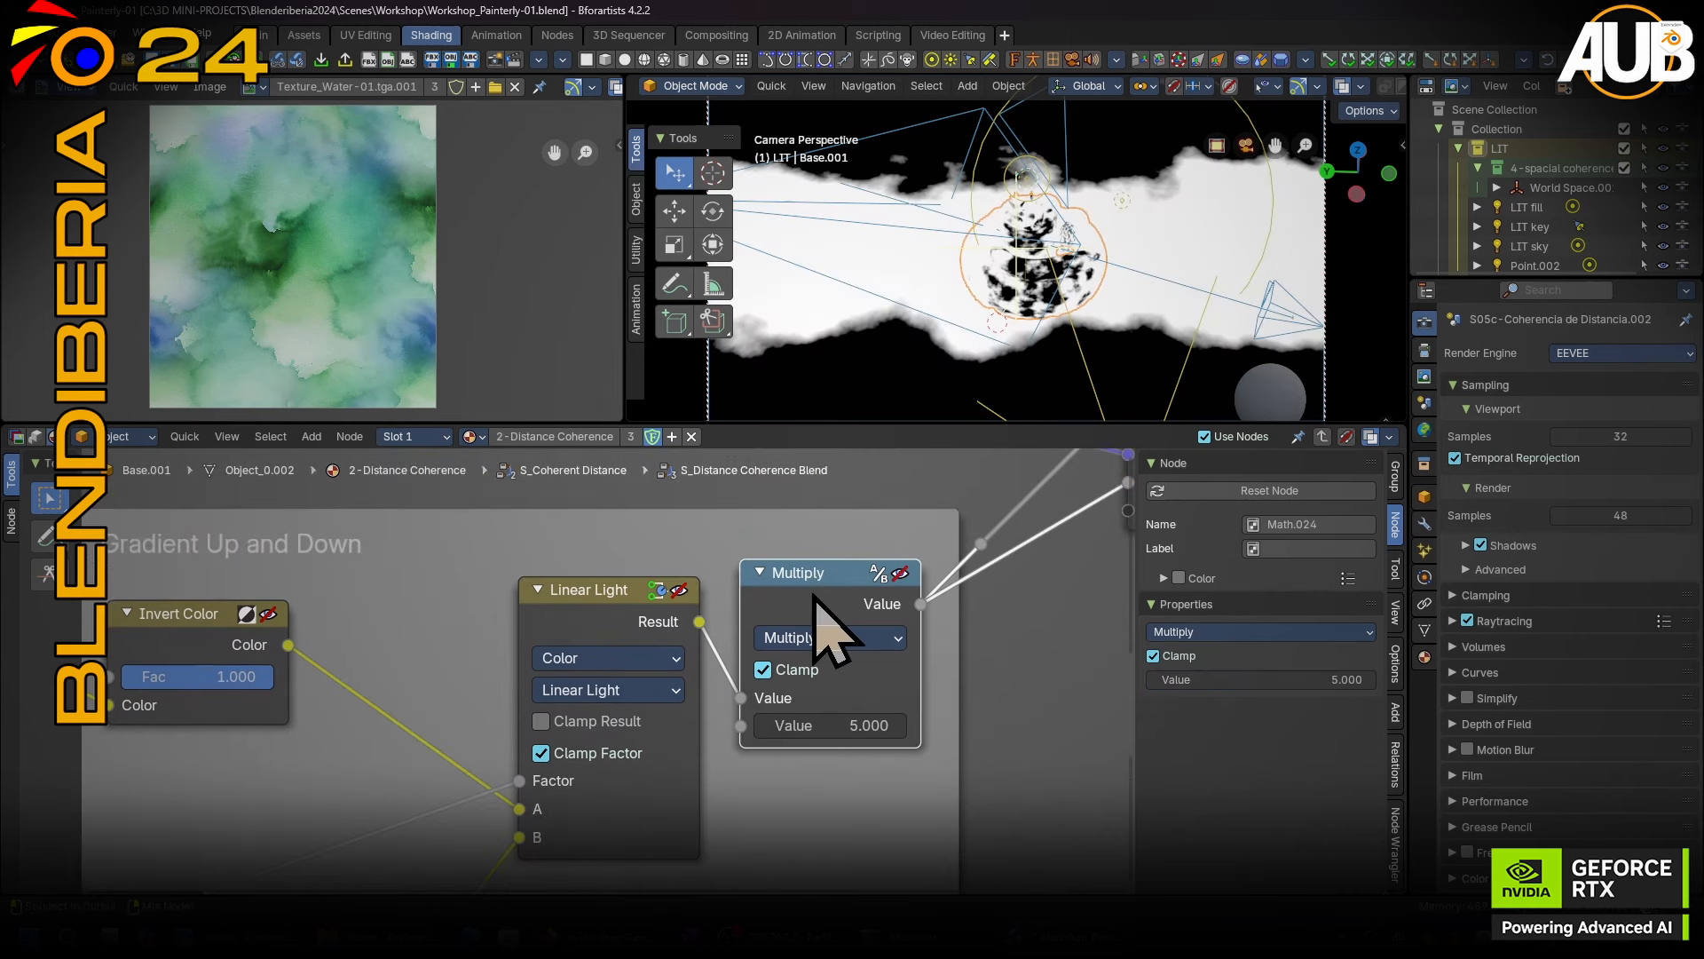
pyautogui.keyDown('ctrl'); pyautogui.keyDown('shift'); pyautogui.click(641, 592); pyautogui.keyUp('shift'); pyautogui.keyUp('ctrl')
pyautogui.keyDown('ctrl'); pyautogui.keyDown('shift'); pyautogui.click(803, 590); pyautogui.keyUp('shift'); pyautogui.keyUp('ctrl')
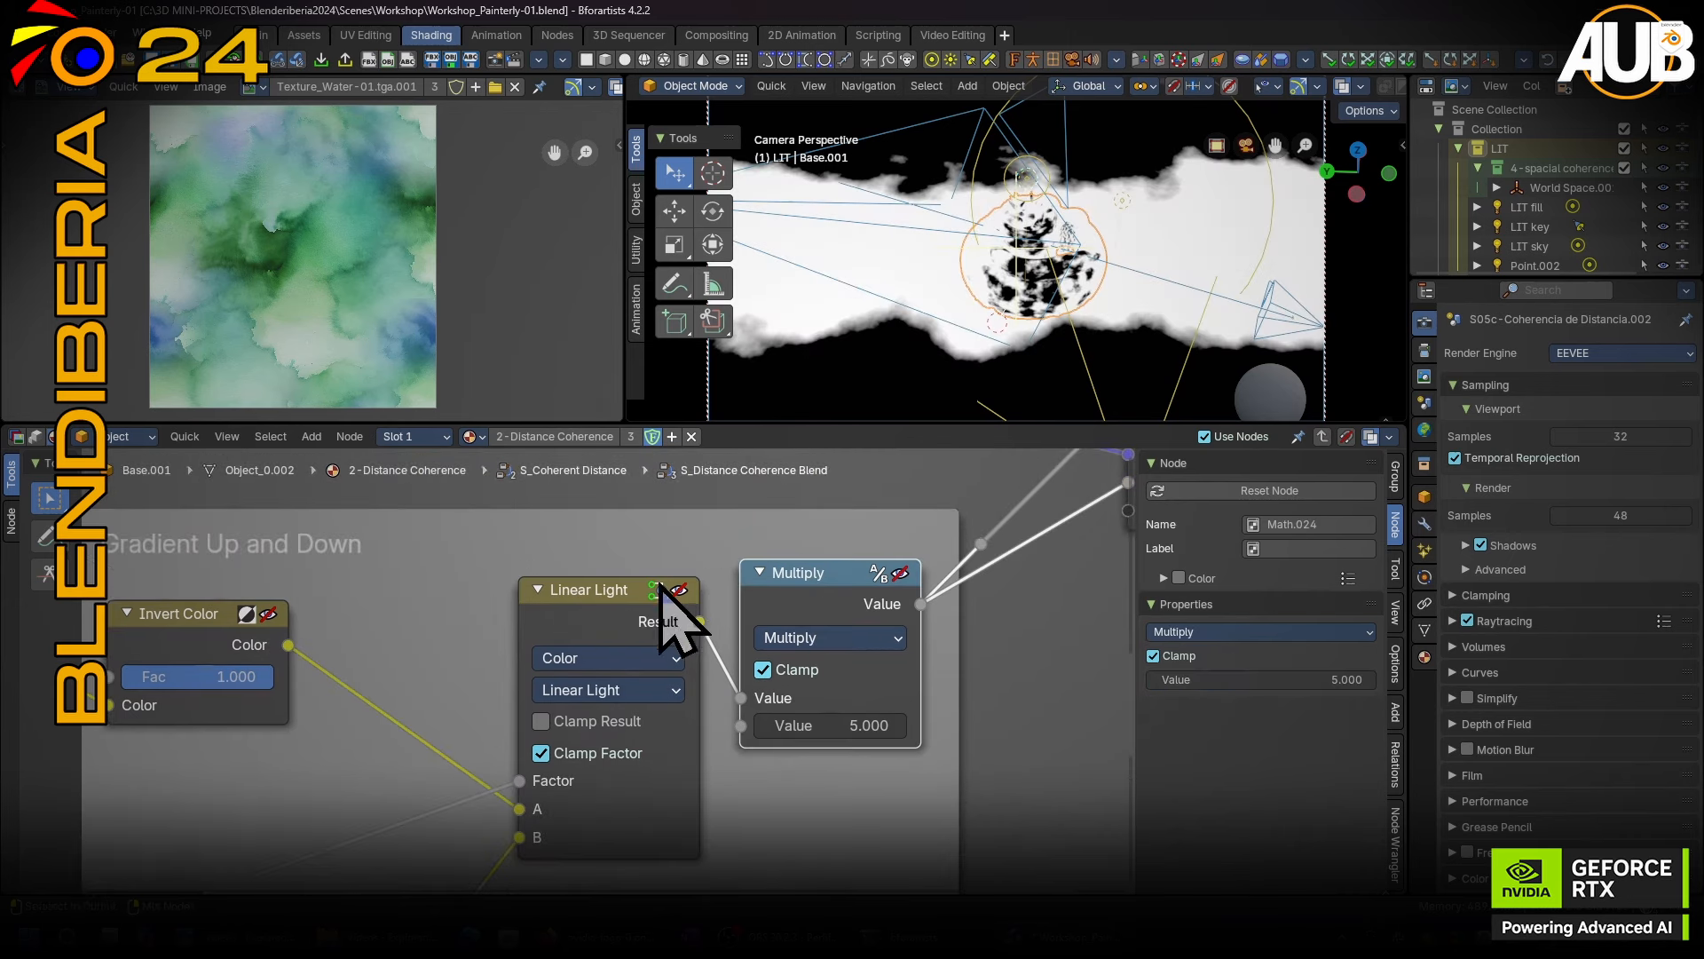
pyautogui.keyDown('ctrl'); pyautogui.keyDown('shift'); pyautogui.click(590, 612); pyautogui.keyUp('shift'); pyautogui.keyUp('ctrl')
pyautogui.keyDown('ctrl'); pyautogui.keyDown('shift'); pyautogui.click(772, 622); pyautogui.keyUp('shift'); pyautogui.keyUp('ctrl')
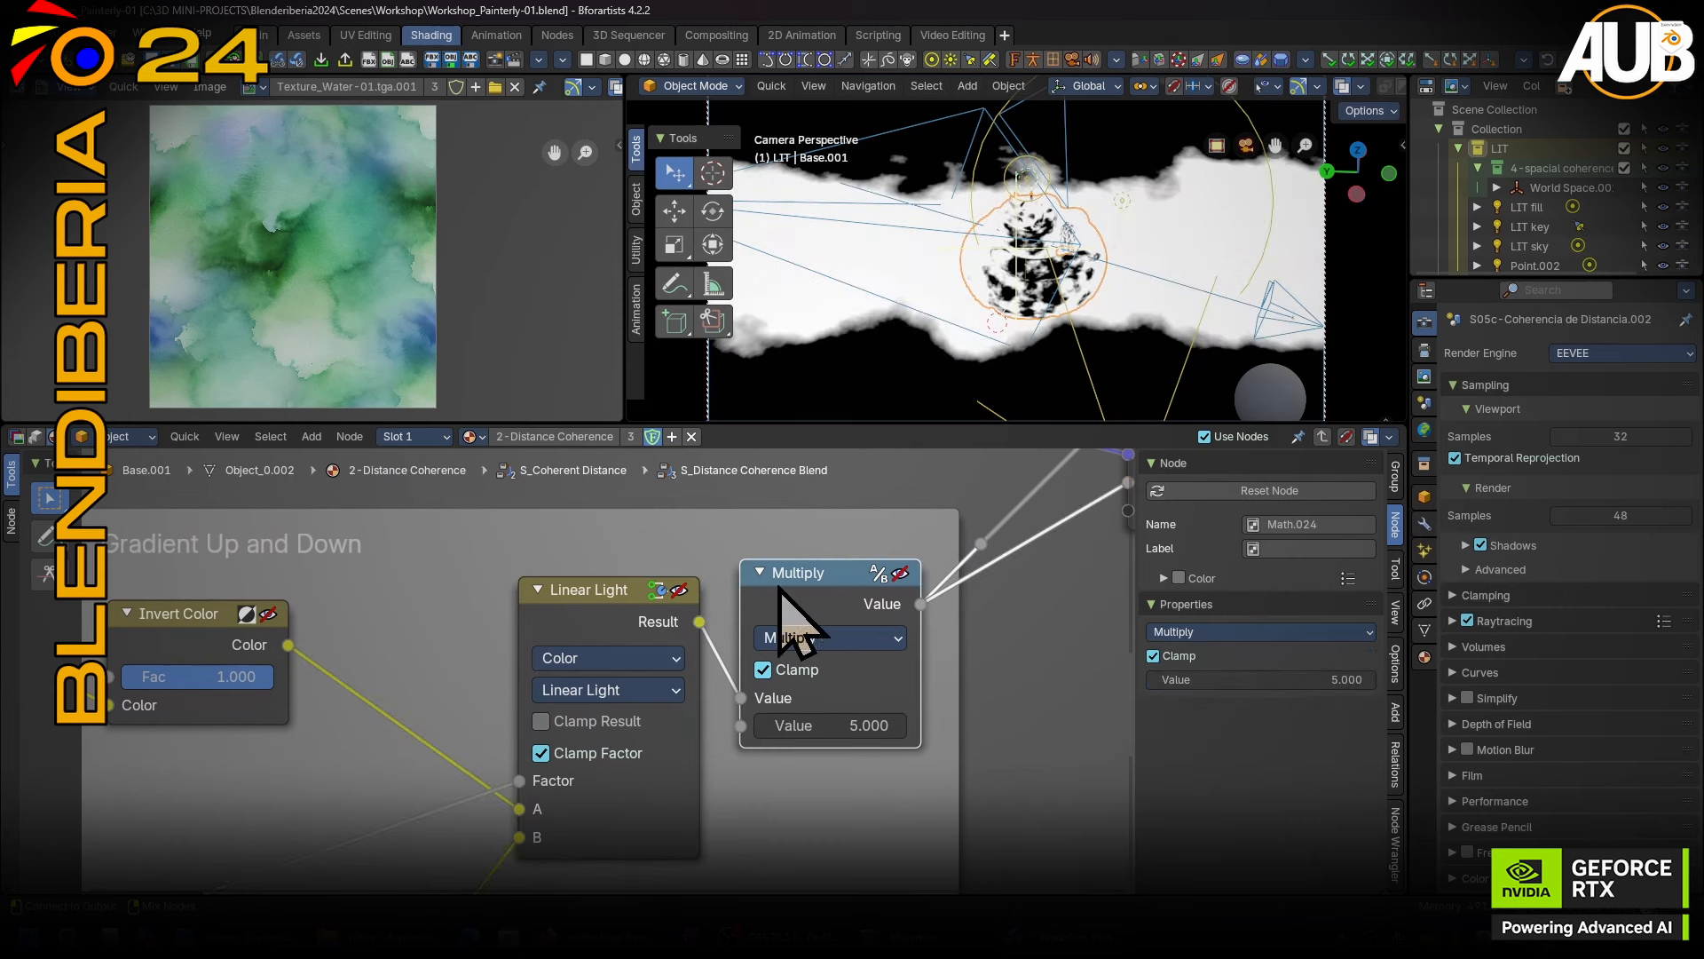
# Trace the final Multiply to the Group Output's Blend Factor, preview Linear Light again, and review the whole gradient chain.
pyautogui.moveTo(912, 563); pyautogui.dragTo(487, 742, button='middle')
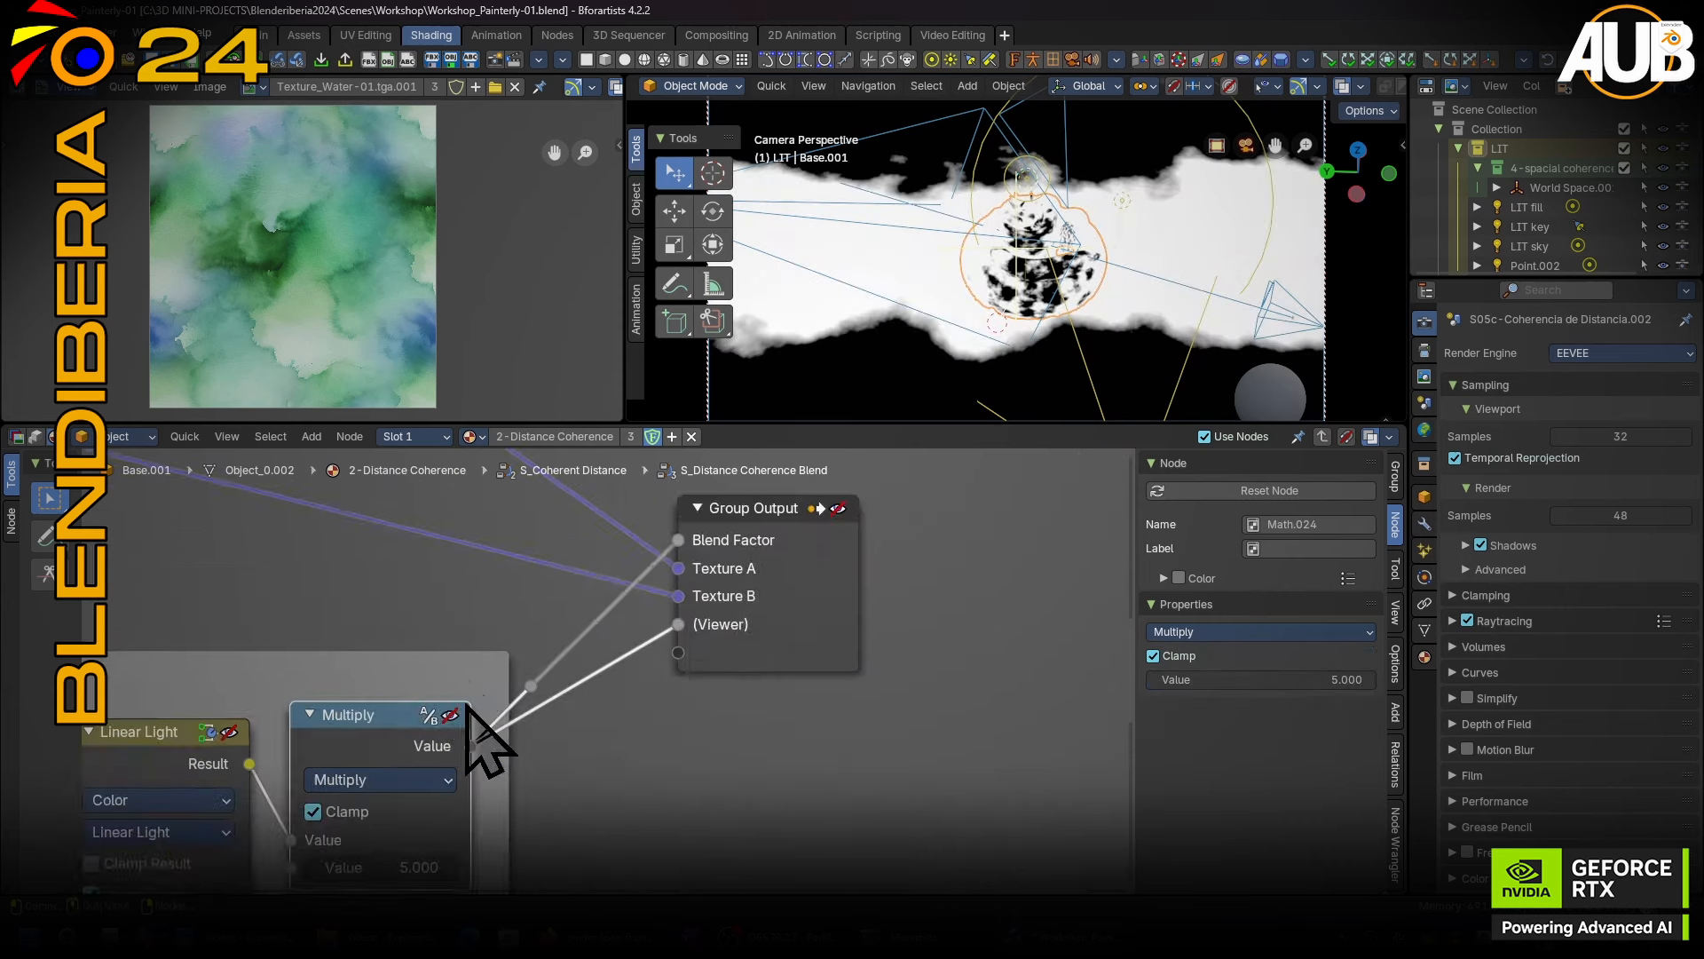
pyautogui.scroll(-2, 355, 724)
pyautogui.keyDown('ctrl'); pyautogui.keyDown('shift'); pyautogui.click(284, 762); pyautogui.keyUp('shift'); pyautogui.keyUp('ctrl')
pyautogui.moveTo(270, 736); pyautogui.dragTo(761, 551, button='middle')
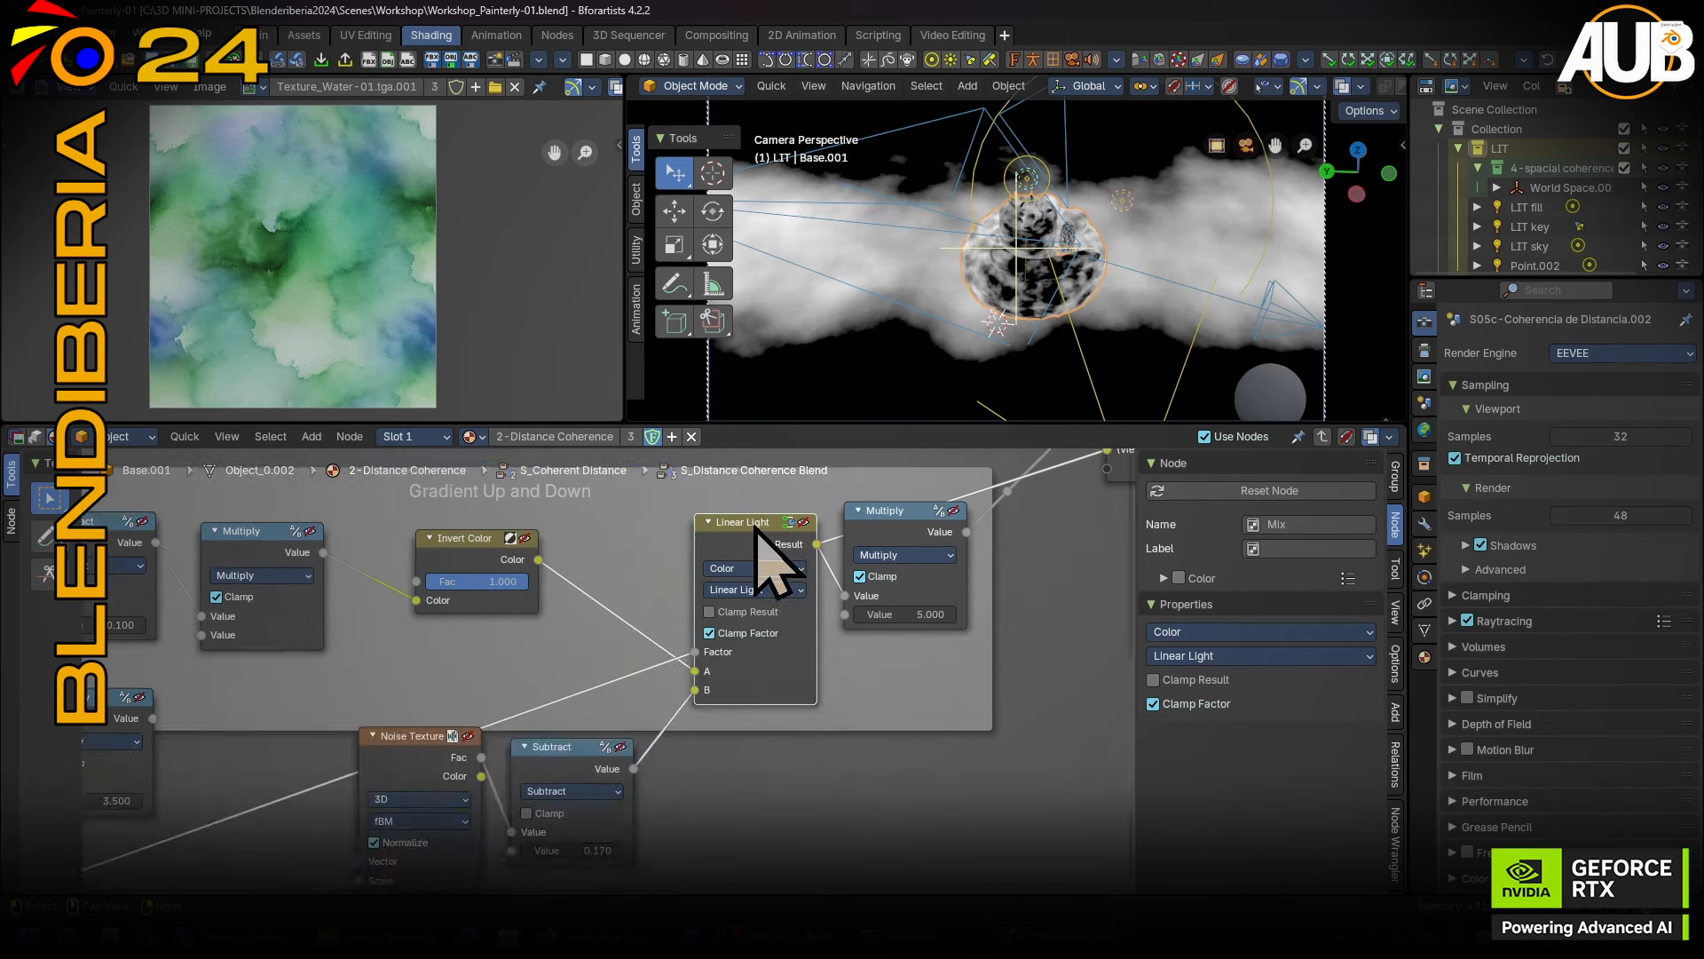
pyautogui.scroll(3, 772, 564)
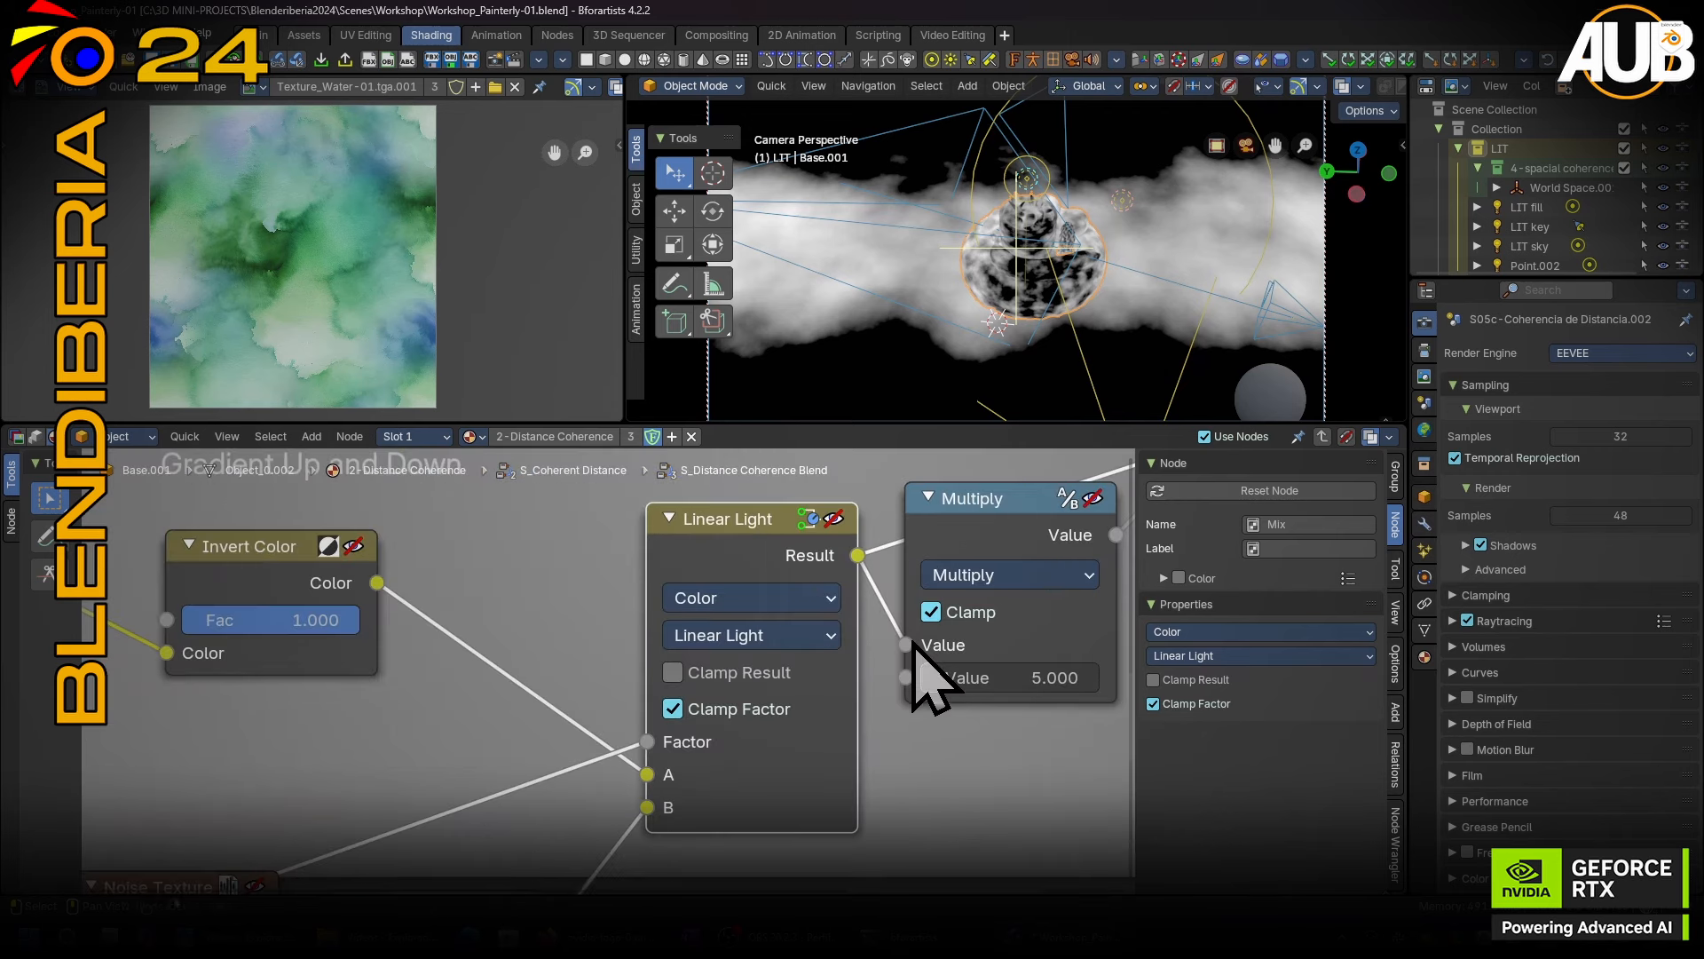
pyautogui.hotkey('ctrl', 'space')
pyautogui.hotkey('ctrl', 'space')
pyautogui.scroll(-3, 941, 772)
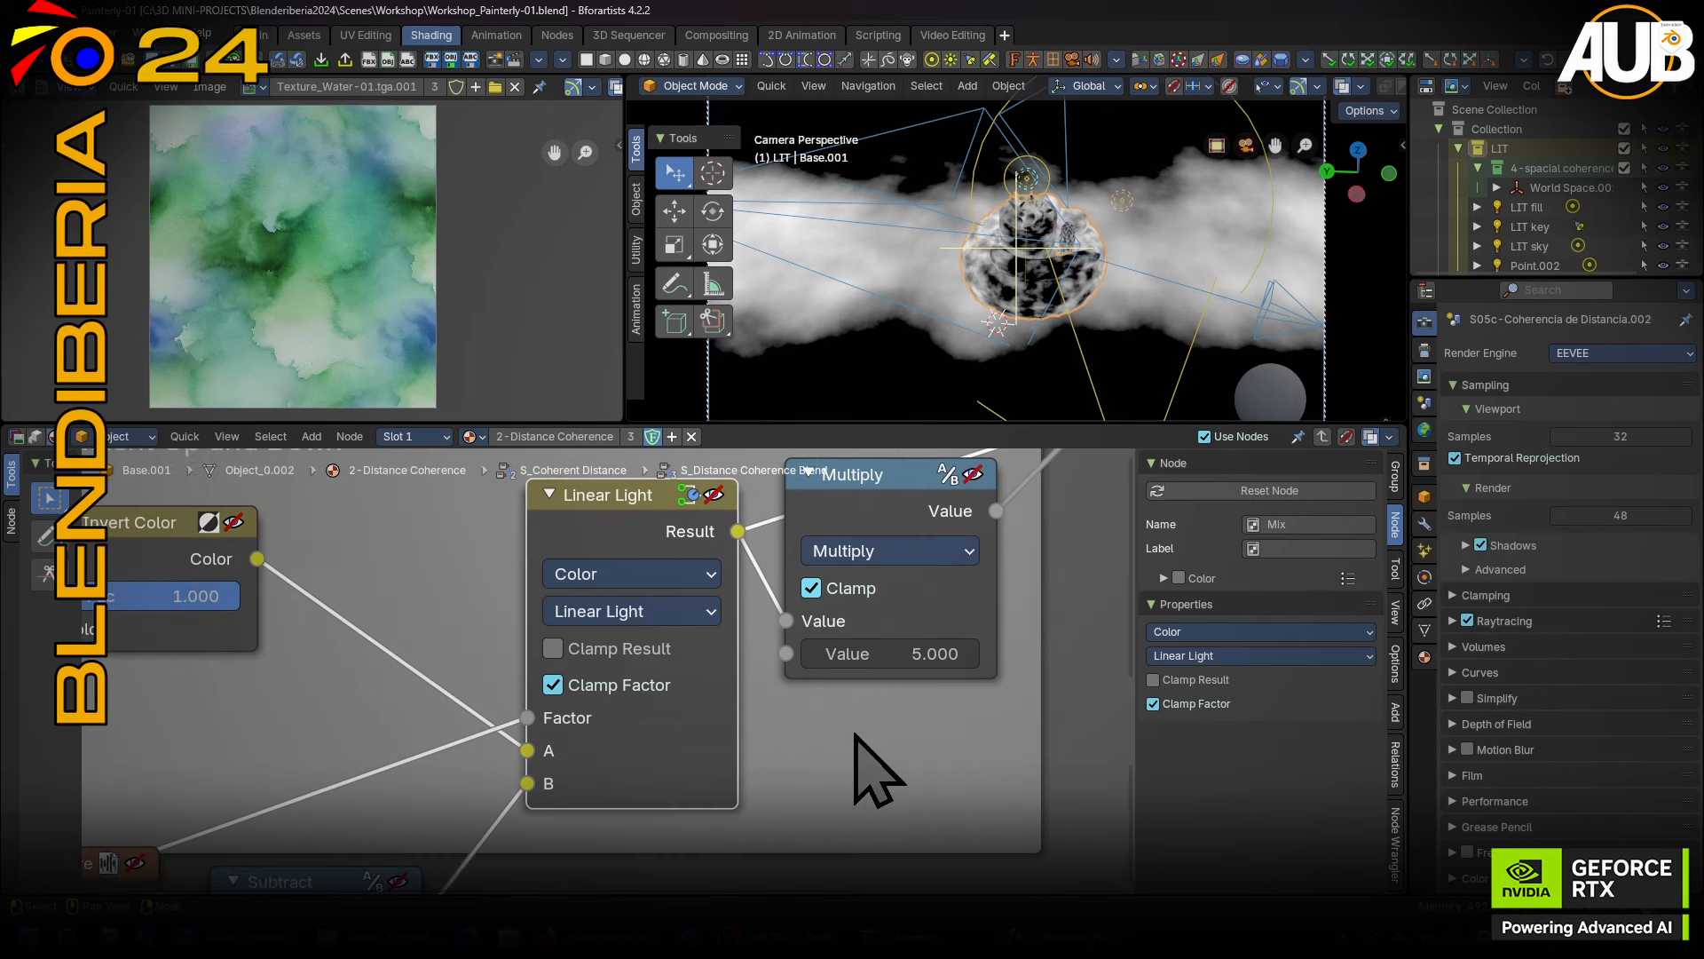
pyautogui.scroll(-3, 863, 726)
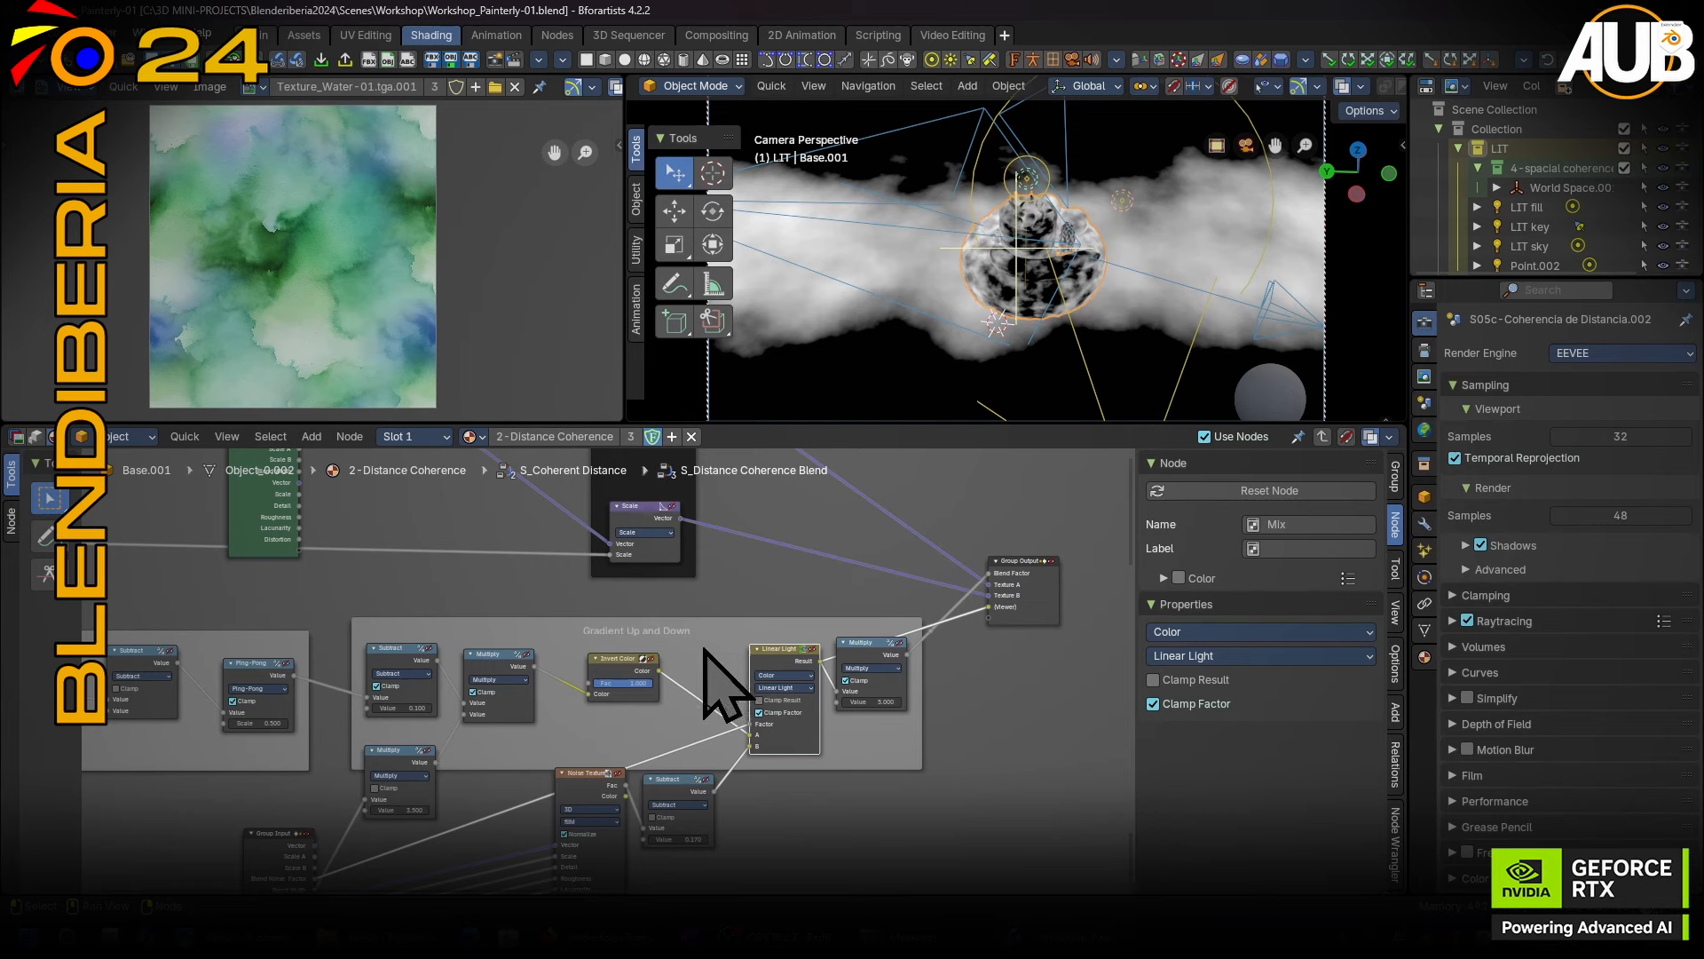
# Inspect the black-and-white blend mask around the object in the Layout workspace, then return to the Shading workspace.
pyautogui.click(256, 35)
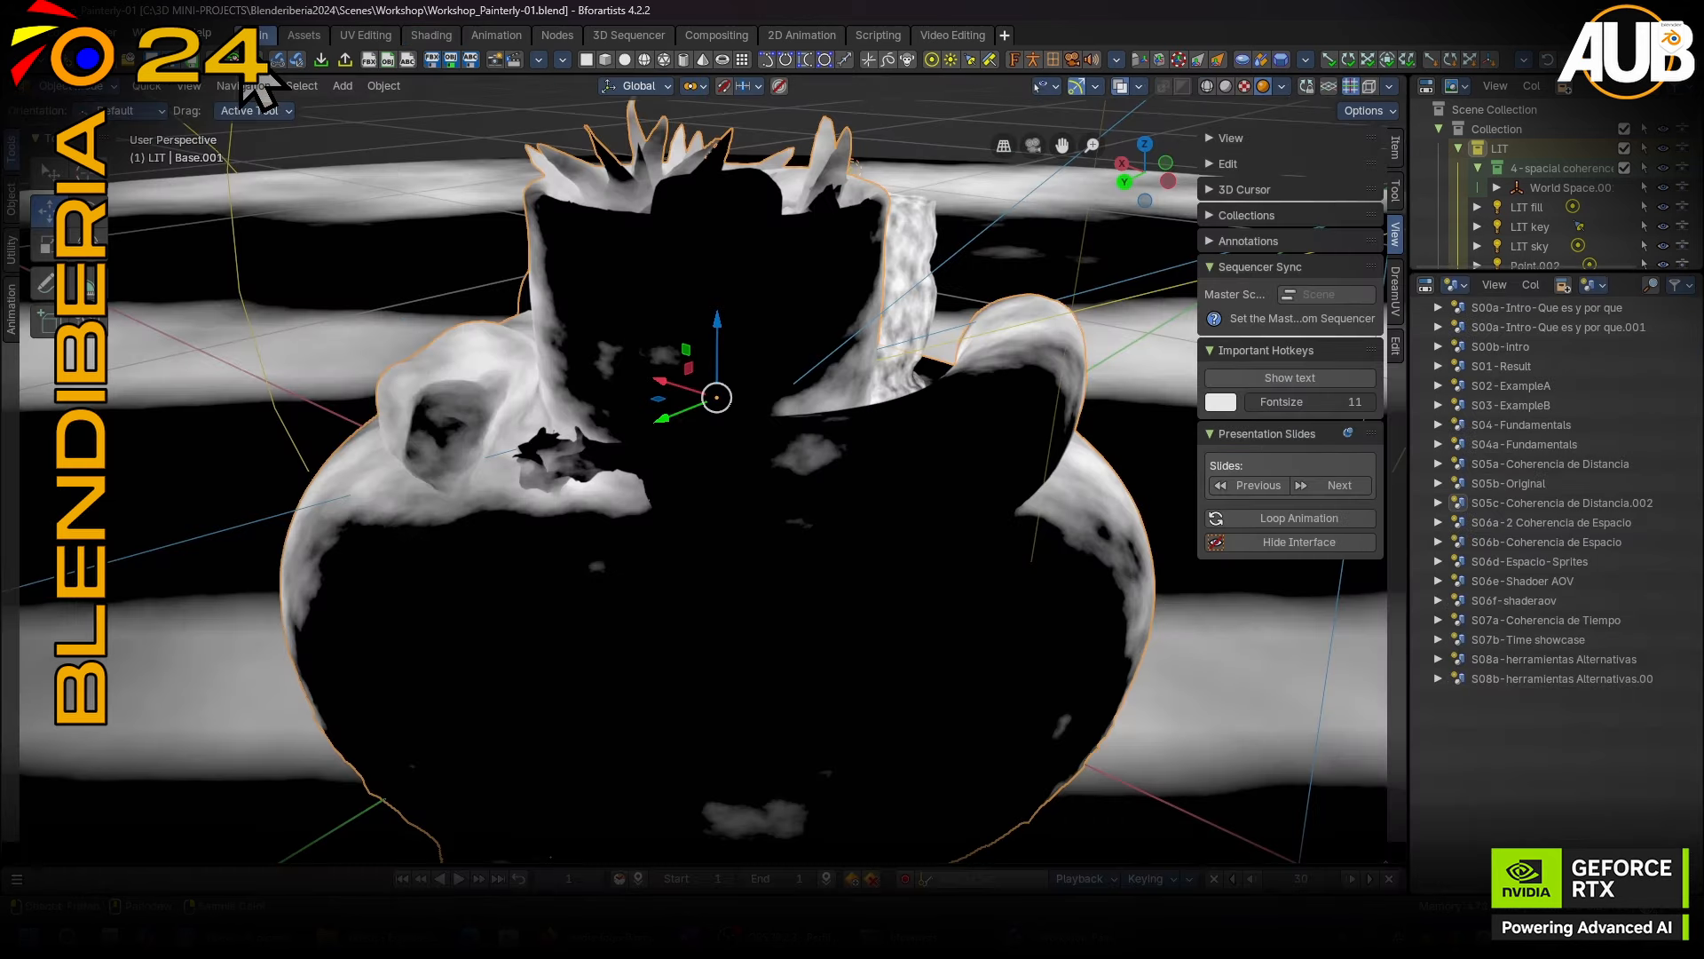
pyautogui.keyDown('shift'); pyautogui.moveTo(822, 385); pyautogui.dragTo(826, 412, button='middle'); pyautogui.keyUp('shift')
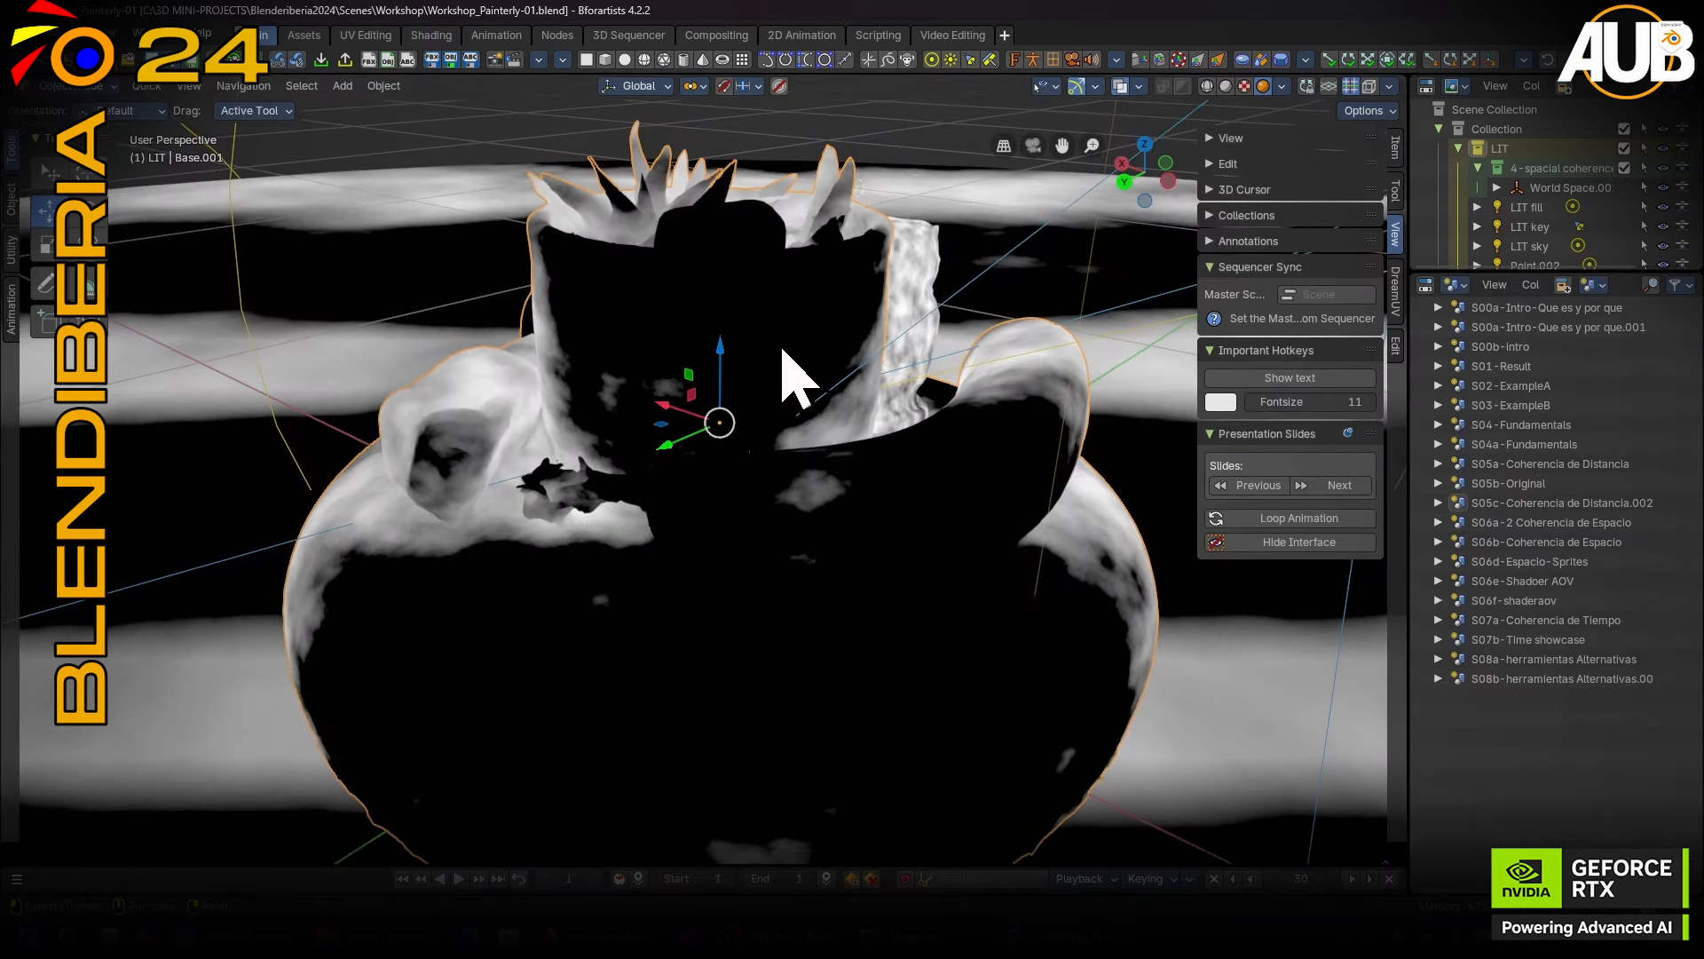
pyautogui.keyDown('shift'); pyautogui.moveTo(784, 350); pyautogui.dragTo(858, 508, button='middle'); pyautogui.keyUp('shift')
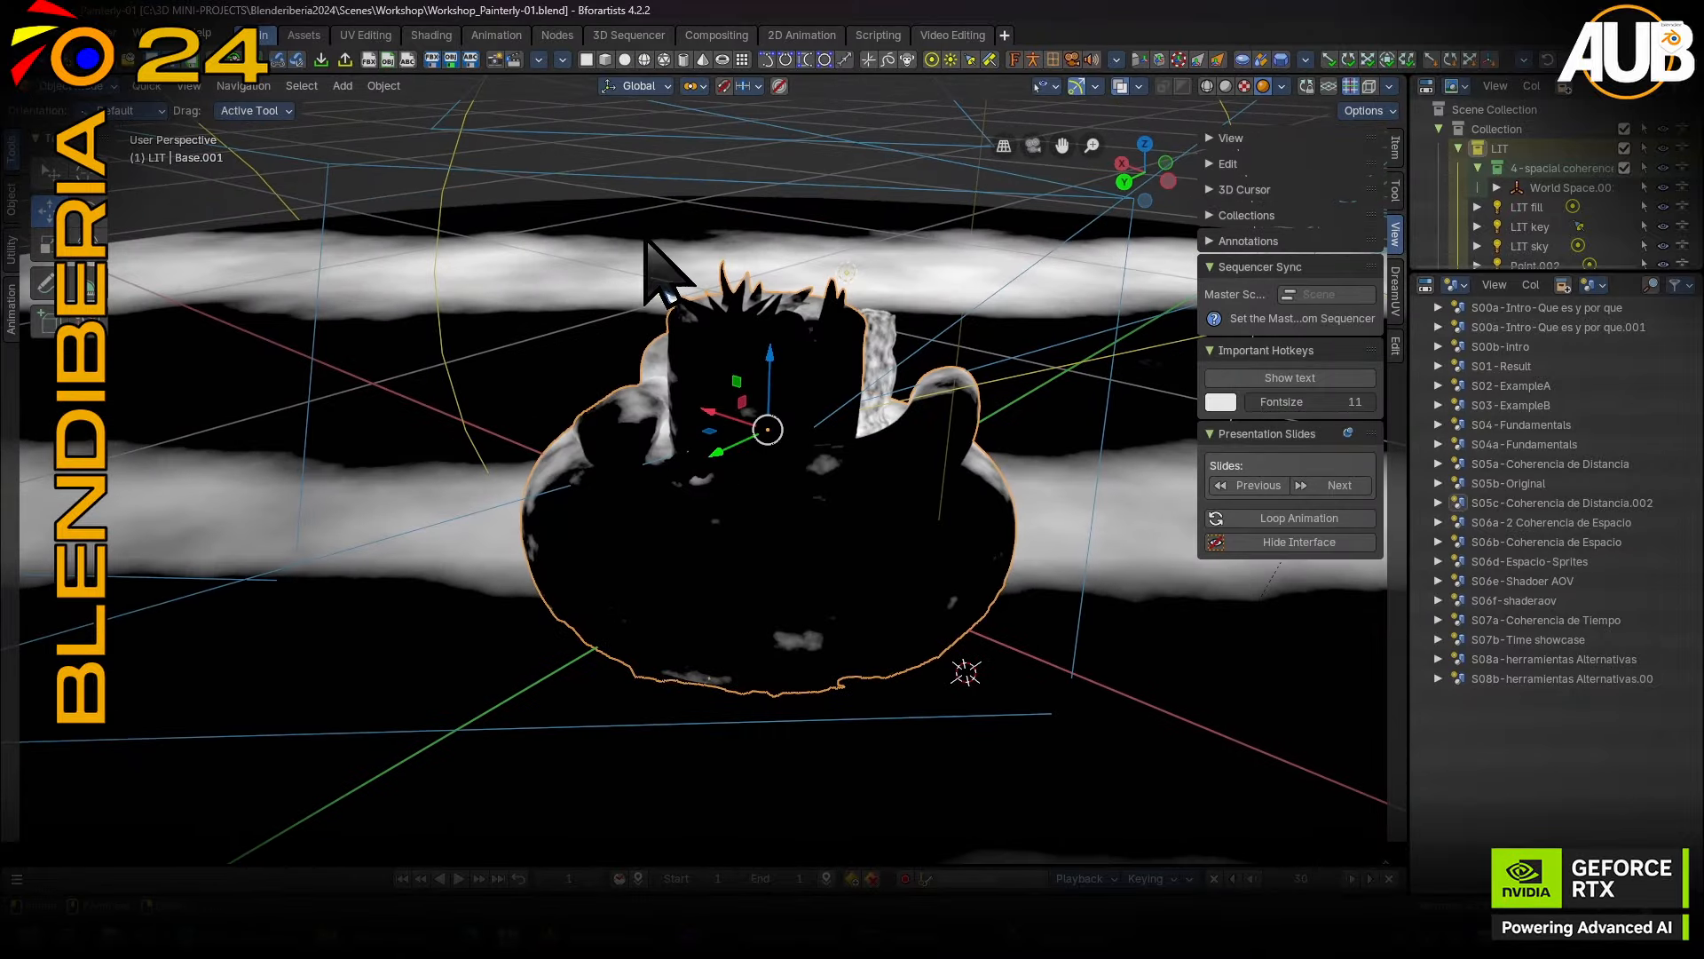
pyautogui.click(431, 35)
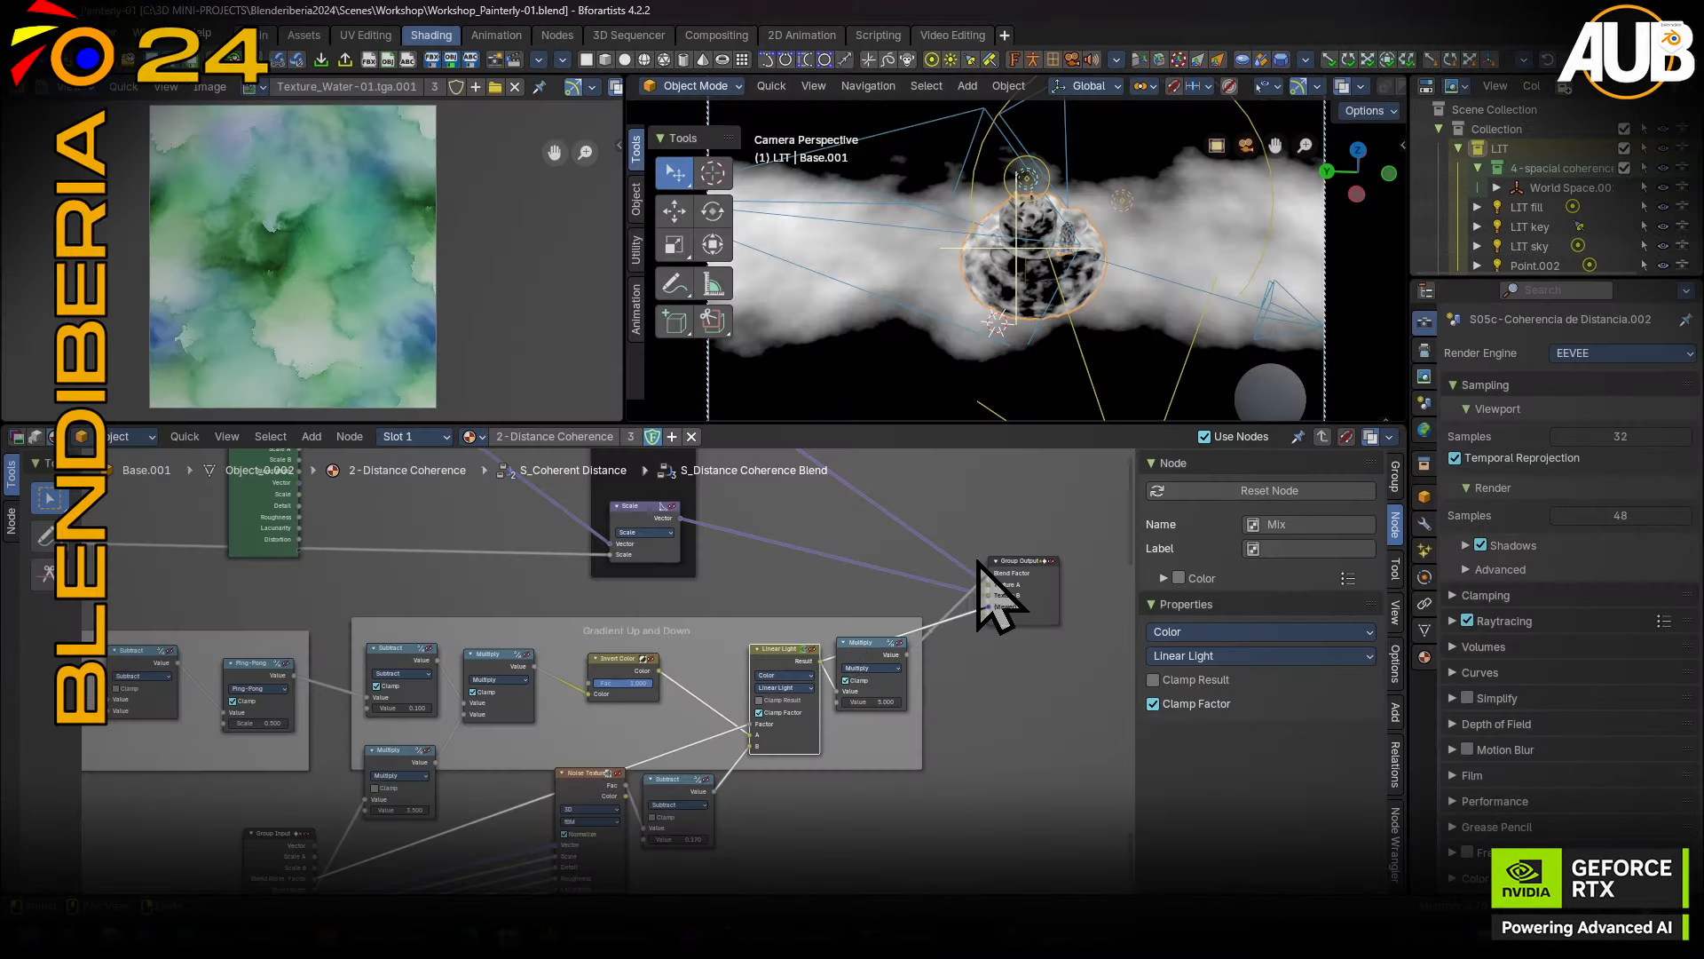
# Exit the S_Distance Coherence Blend group and preview the Mix node that combines the two watercolour textures.
pyautogui.press('Tab')
pyautogui.press('Tab')
pyautogui.press('Tab')
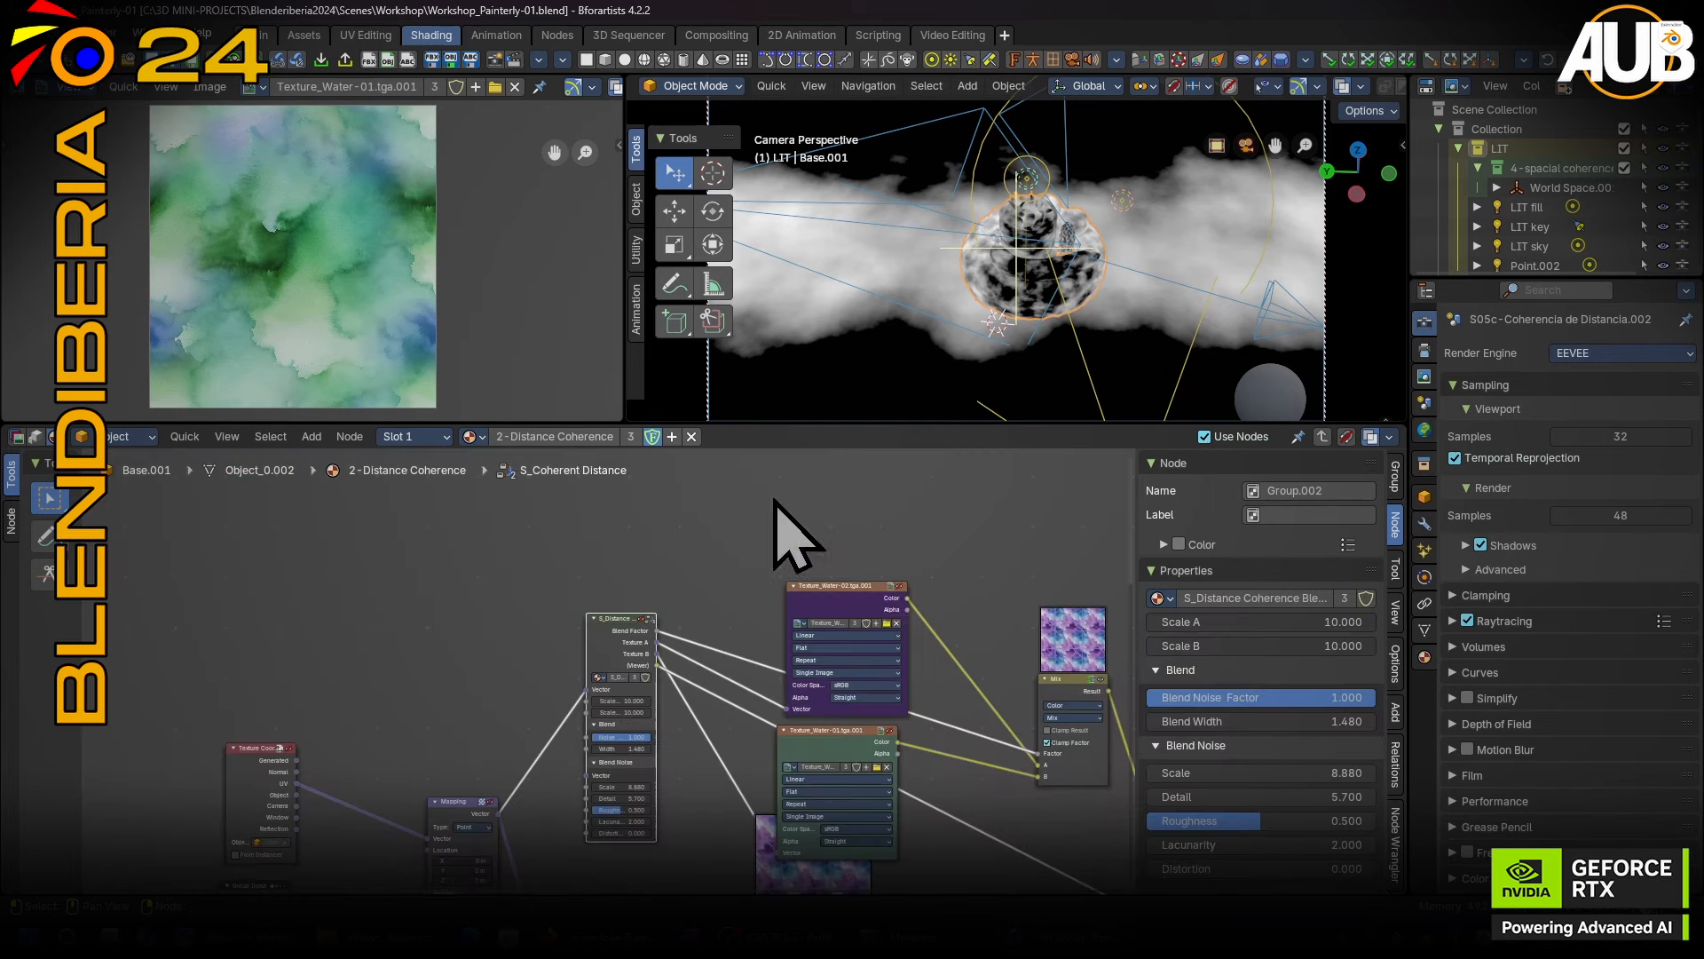
pyautogui.click(1077, 721)
pyautogui.moveTo(1077, 721); pyautogui.dragTo(932, 677, button='middle')
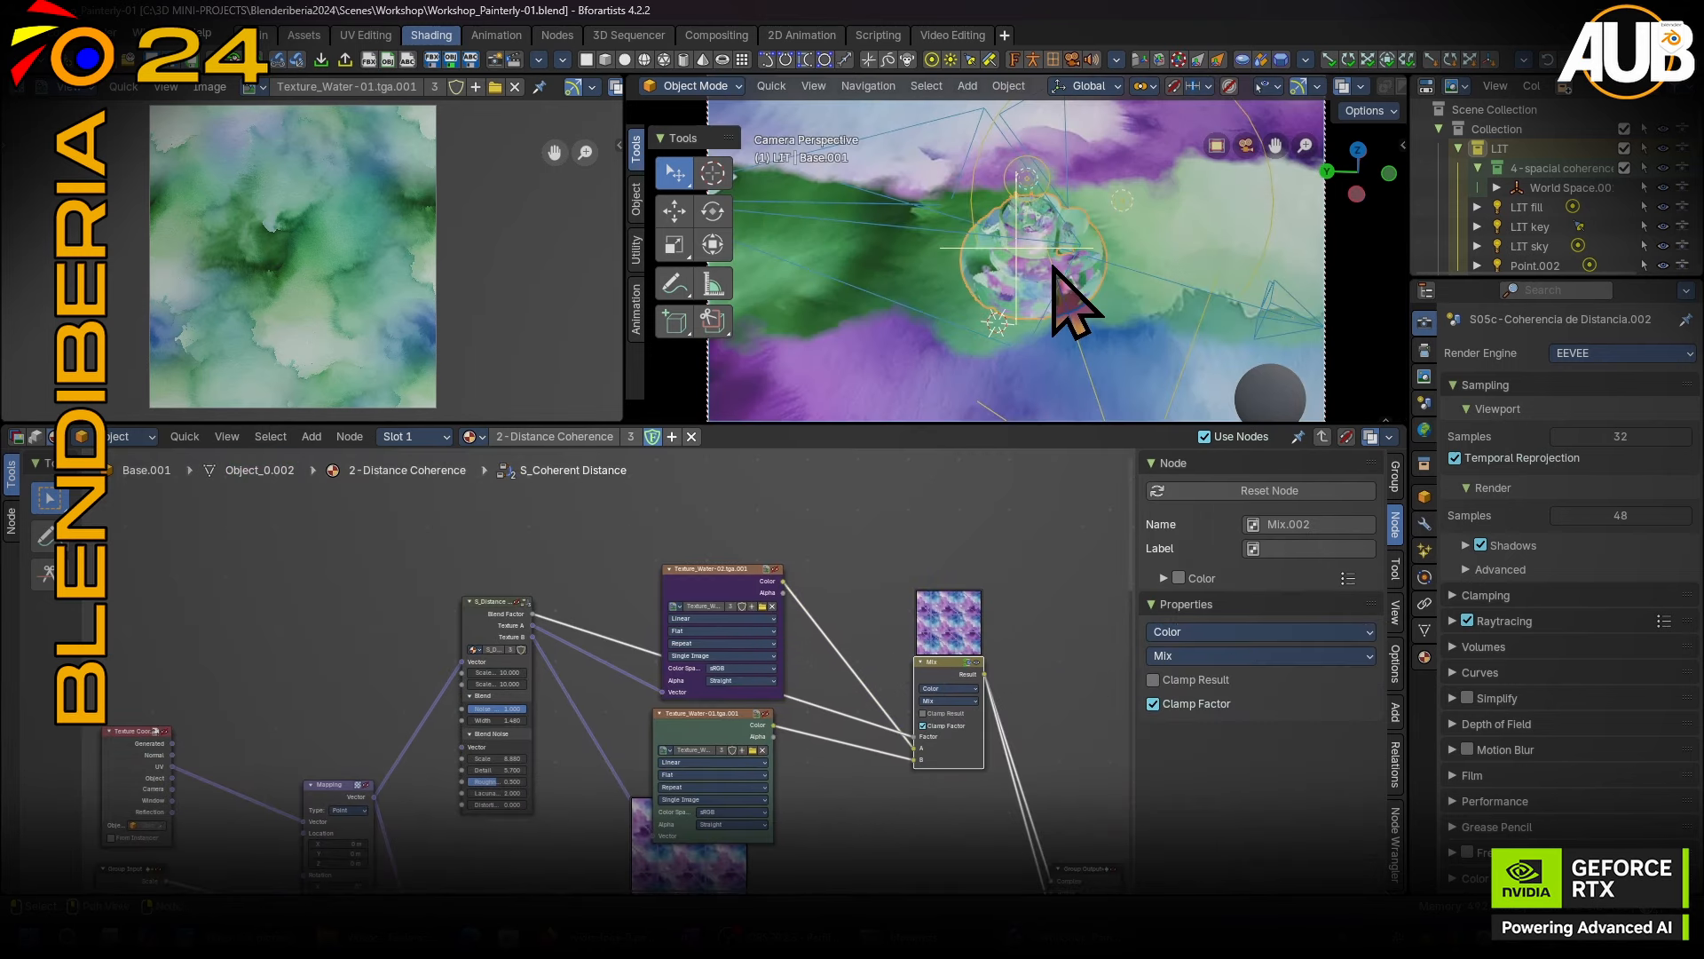
# Enlarge the 3D viewport and inspect the blended watercolour textures on the object up close.
pyautogui.hotkey('ctrl', 'space')
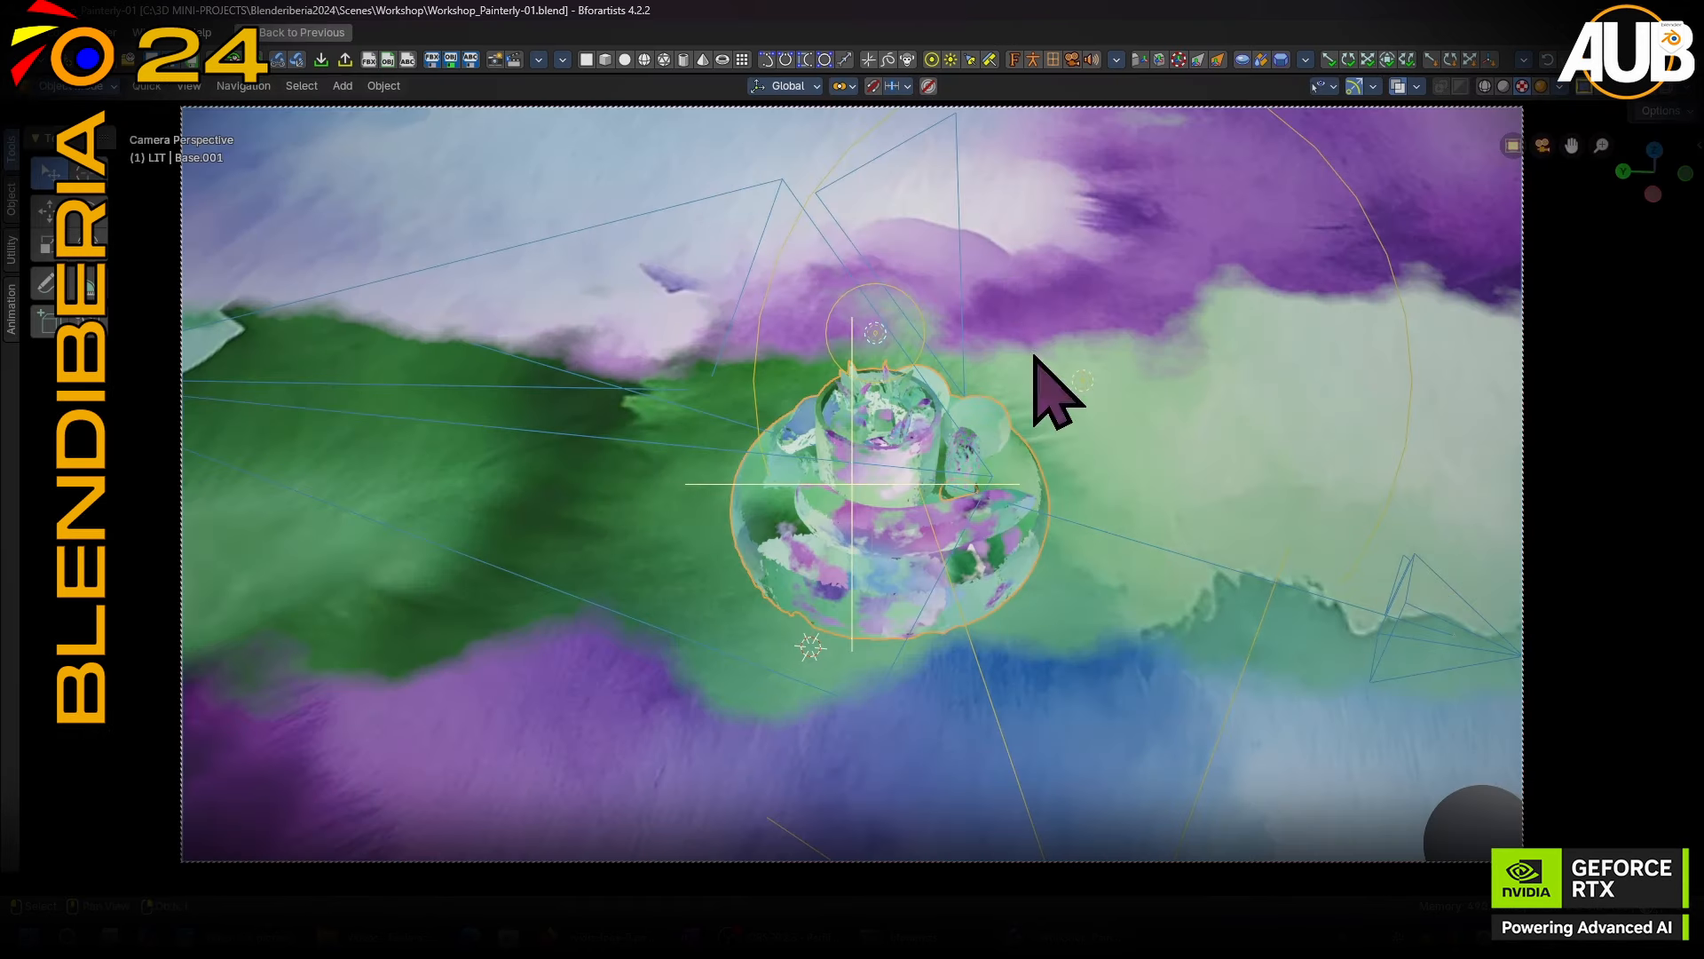
pyautogui.moveTo(950, 568); pyautogui.dragTo(924, 411, button='middle')
pyautogui.keyDown('shift'); pyautogui.moveTo(833, 601); pyautogui.dragTo(957, 408, button='middle'); pyautogui.keyUp('shift')
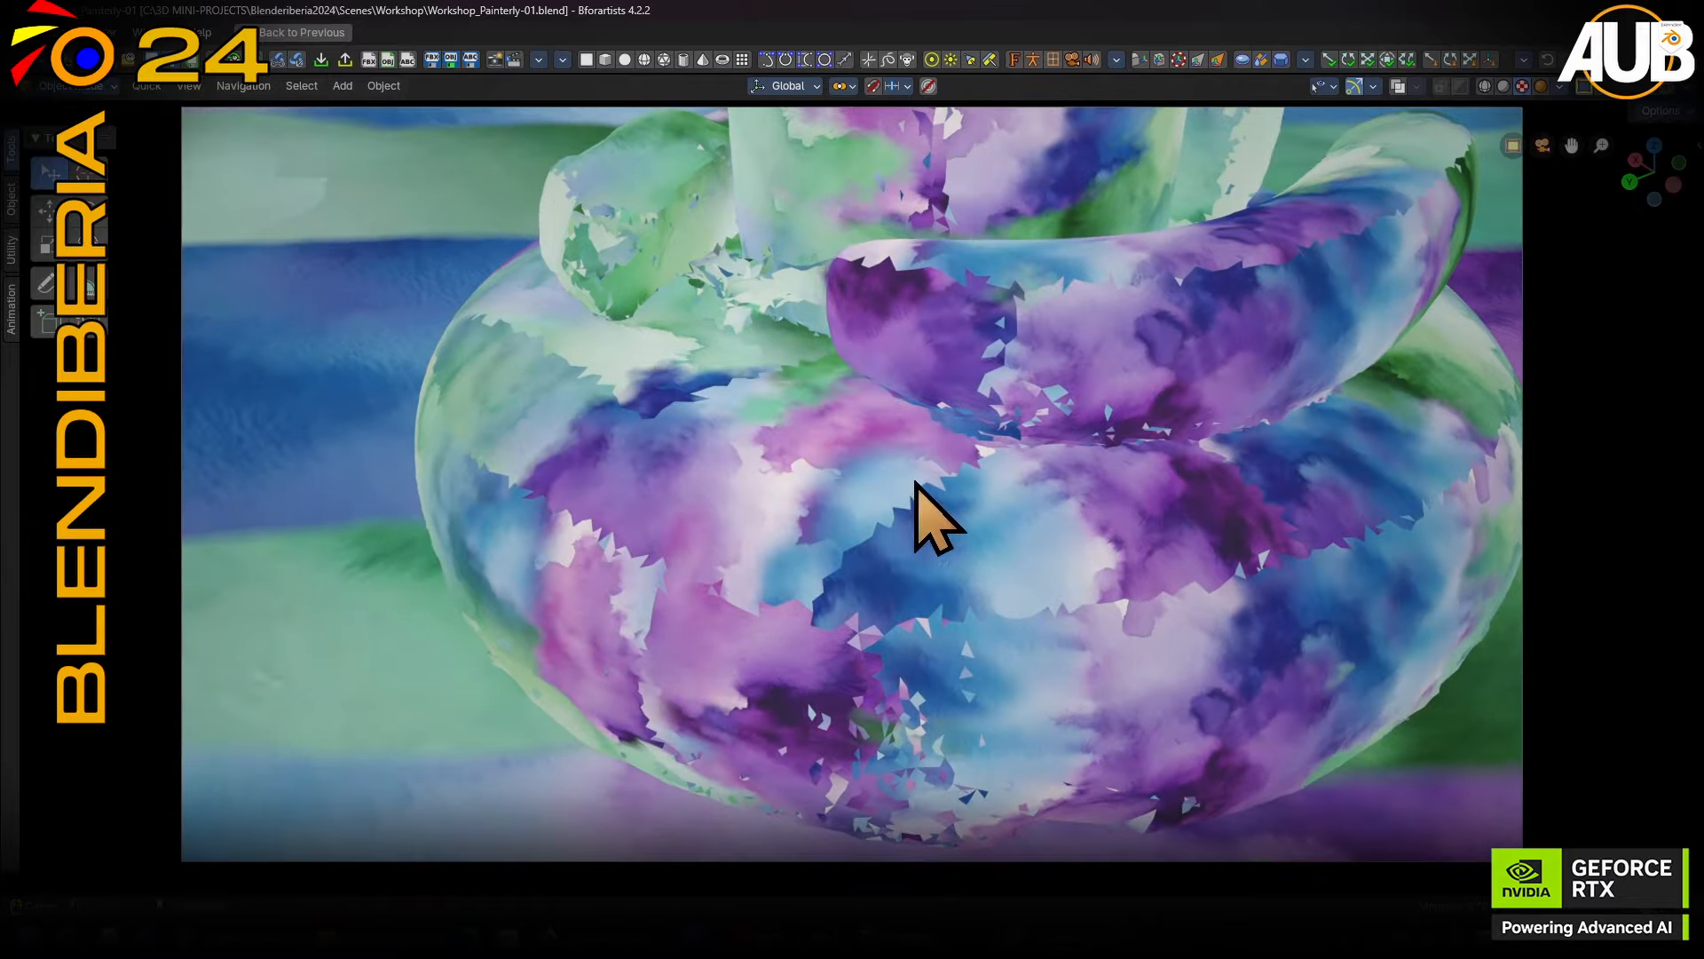
# Inspect the object's blended watercolour textures from several angles and distances, and return to the regular Shading layout.
pyautogui.moveTo(884, 520); pyautogui.dragTo(1141, 482, button='middle')
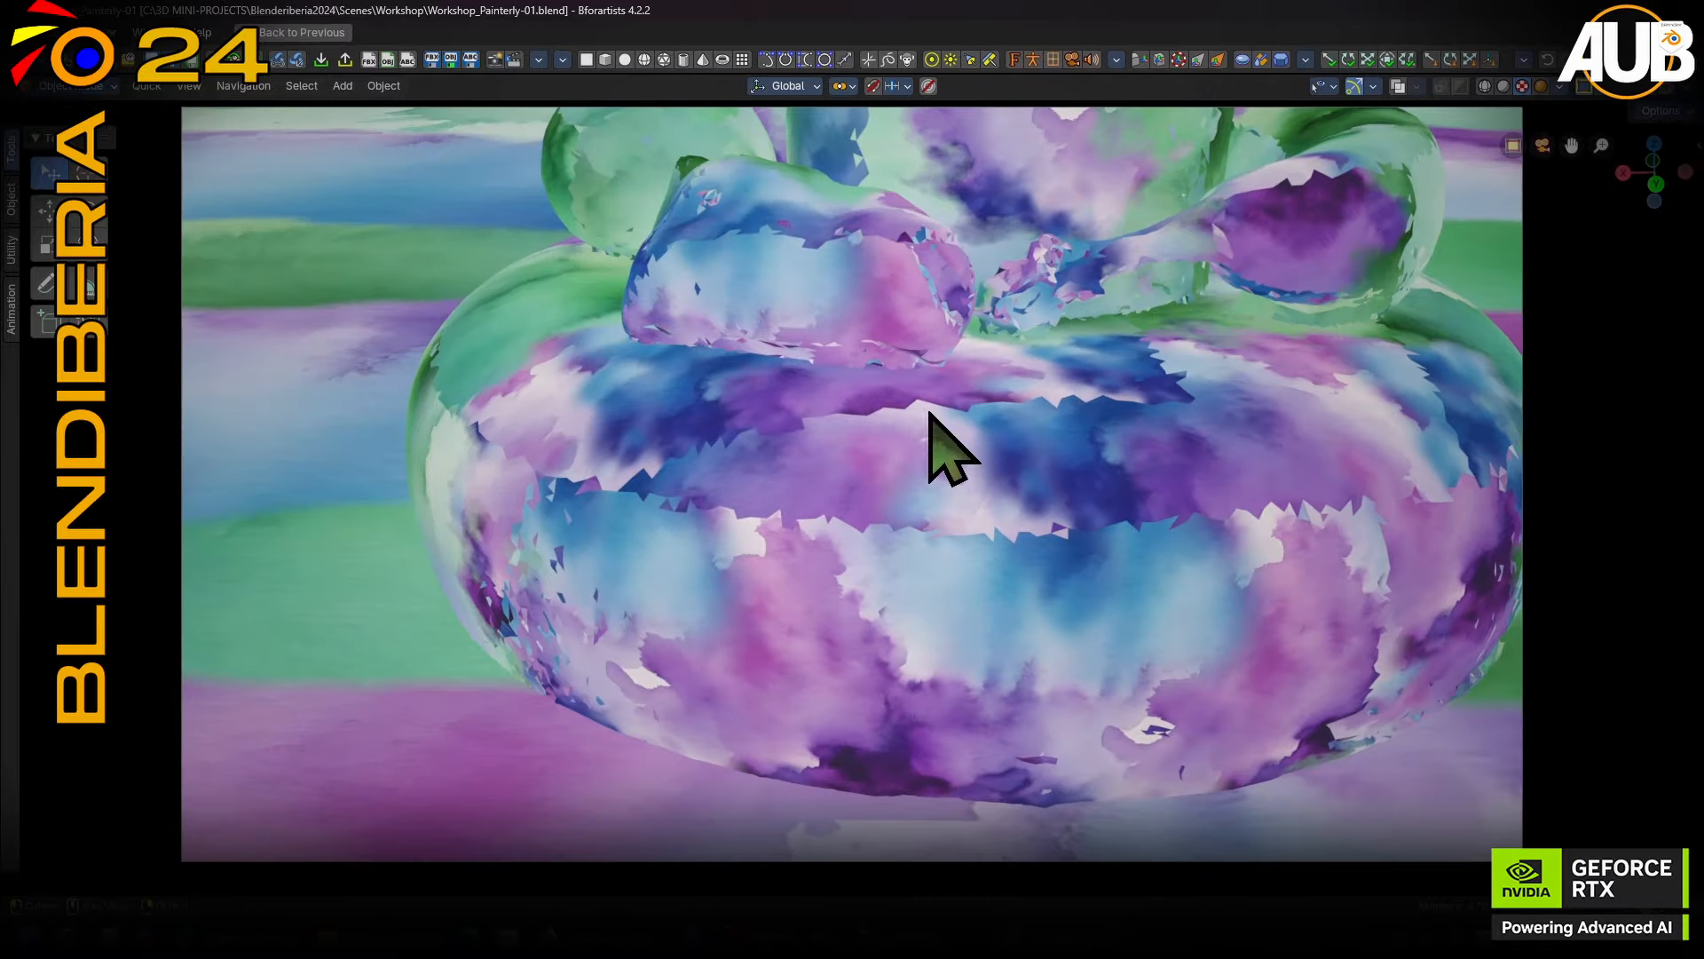
pyautogui.moveTo(1171, 356)
pyautogui.mouseDown(button='middle')
pyautogui.moveTo(1180, 399)
pyautogui.moveTo(1130, 422)
pyautogui.moveTo(1183, 521)
pyautogui.moveTo(1039, 411)
pyautogui.moveTo(1046, 578)
pyautogui.moveTo(1037, 441)
pyautogui.mouseUp(button='middle')
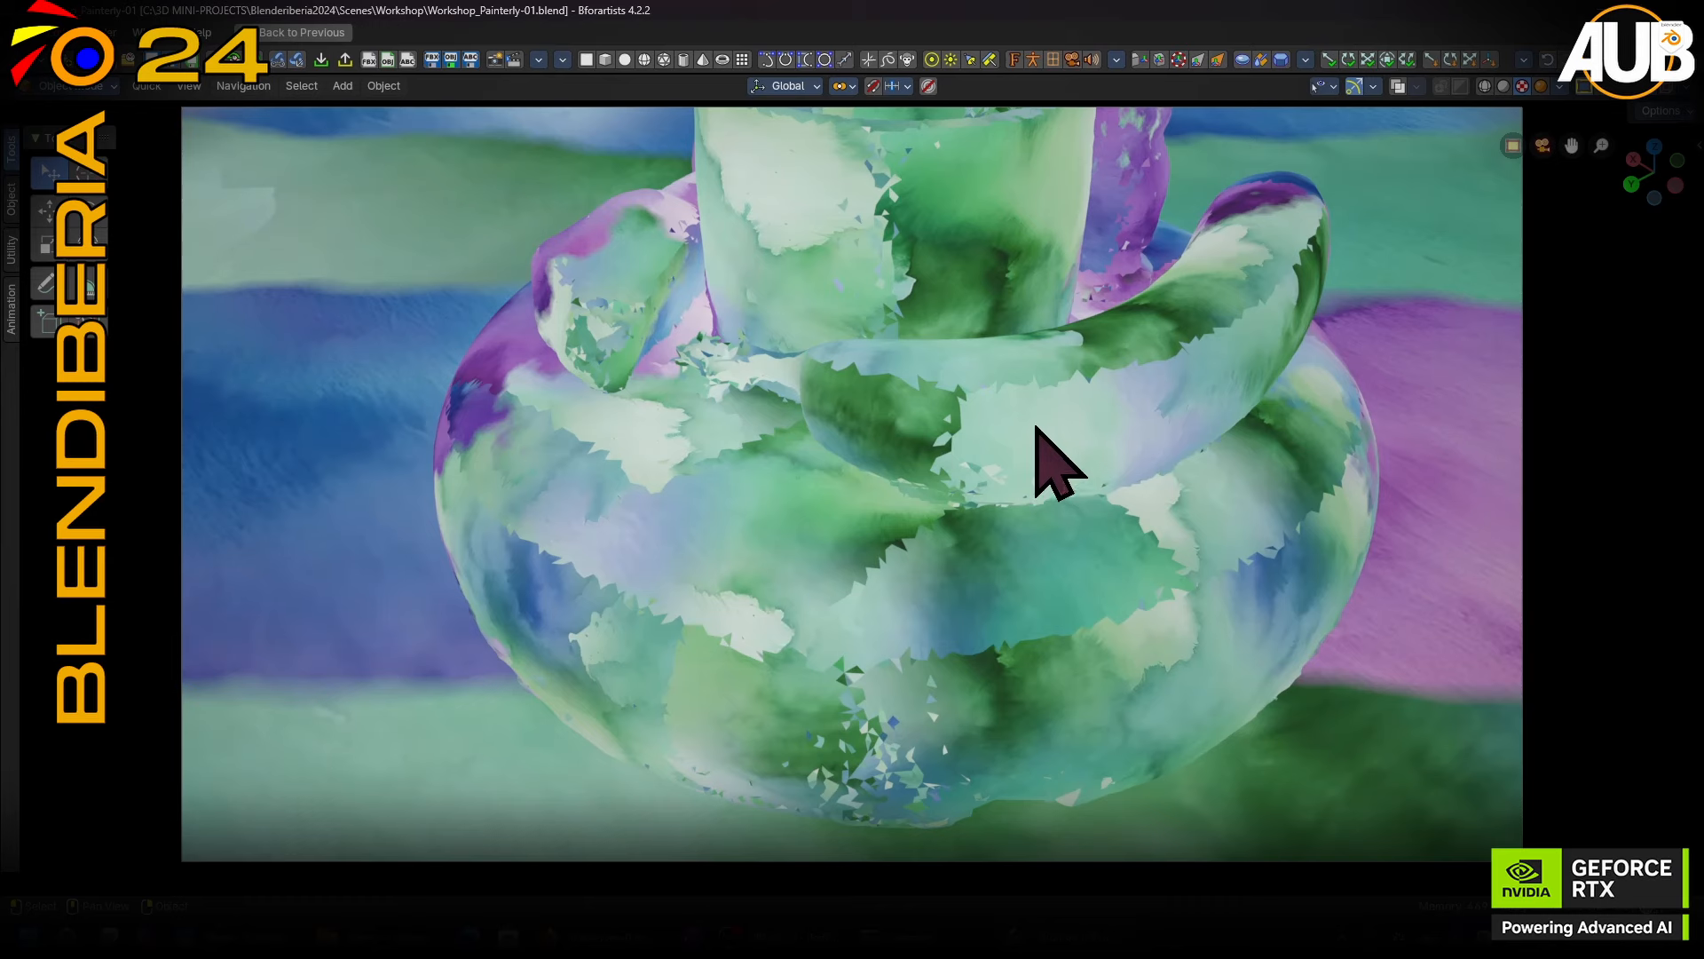
pyautogui.scroll(-3, 1012, 431)
pyautogui.moveTo(986, 429); pyautogui.dragTo(940, 480, button='middle')
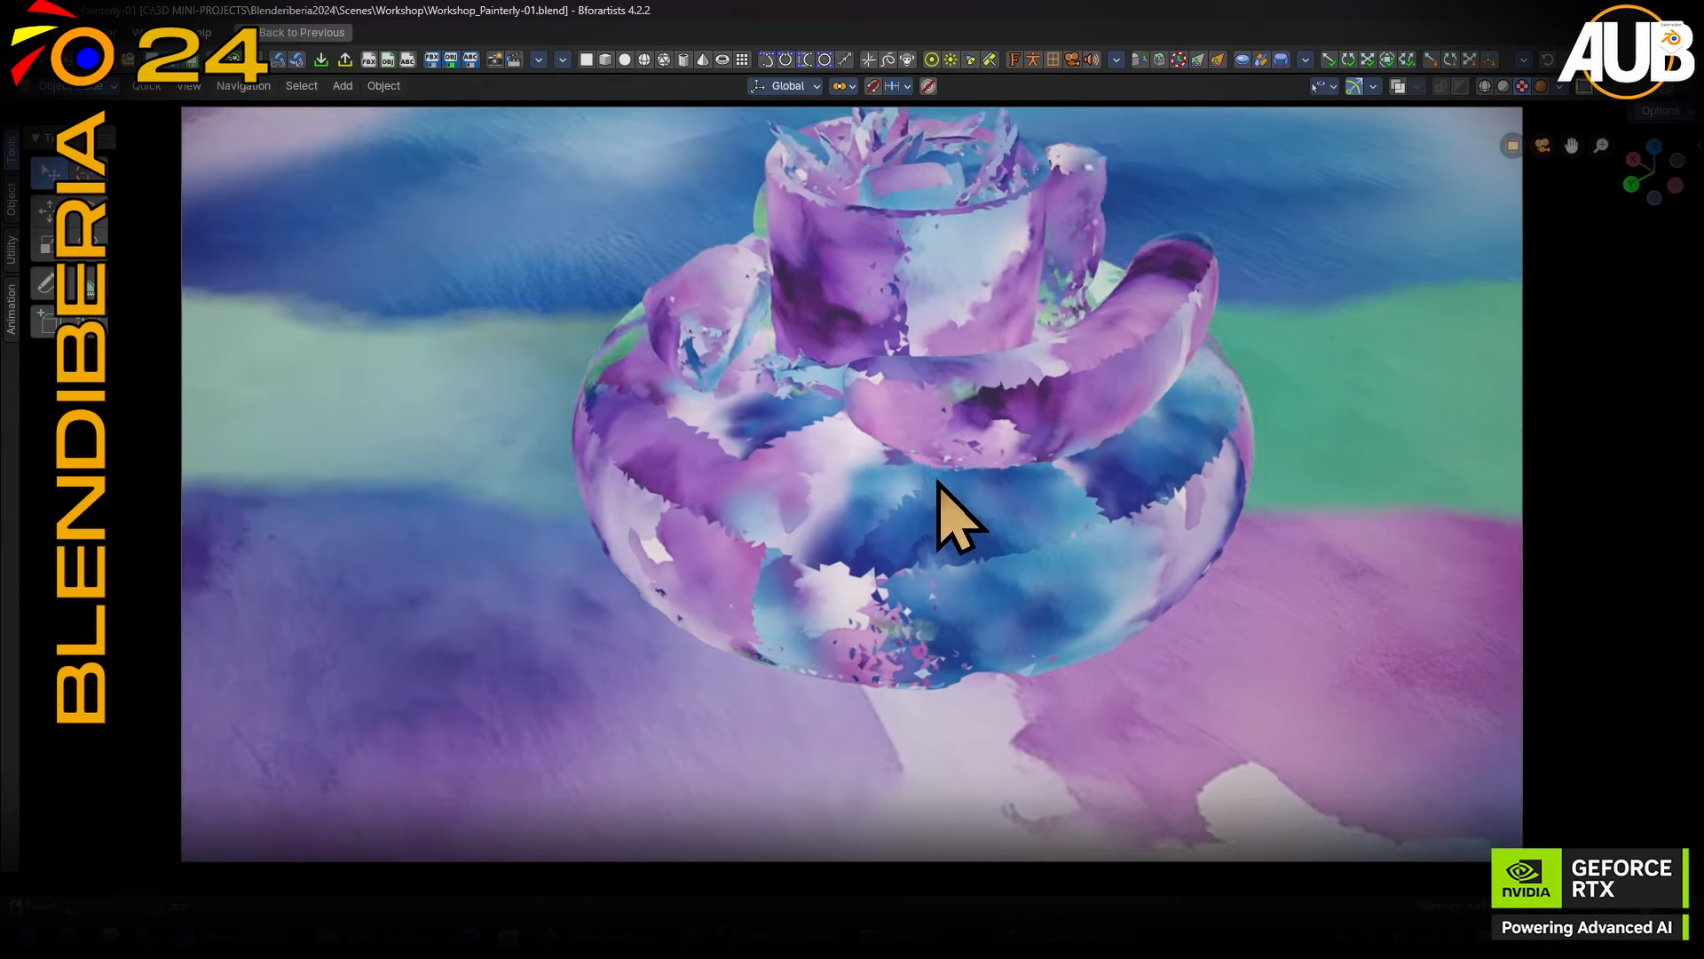
pyautogui.hotkey('ctrl', 'space')
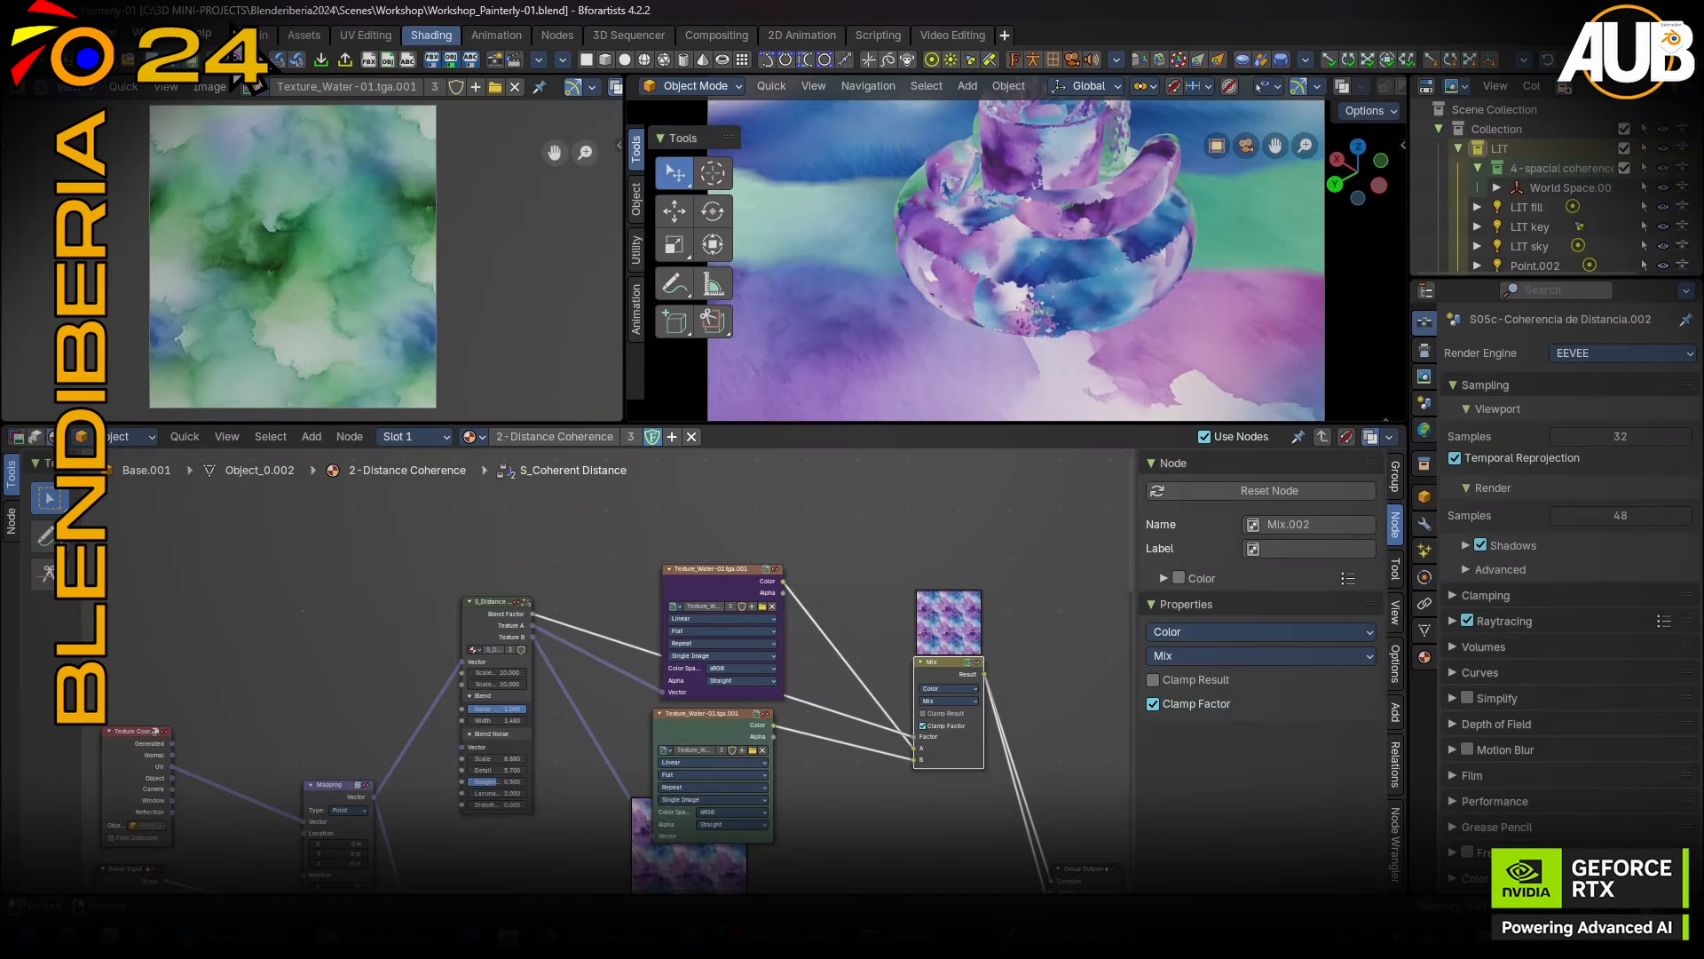
# Show the object in the Layout workspace in camera view with the viewport overlays hidden.
pyautogui.click(264, 35)
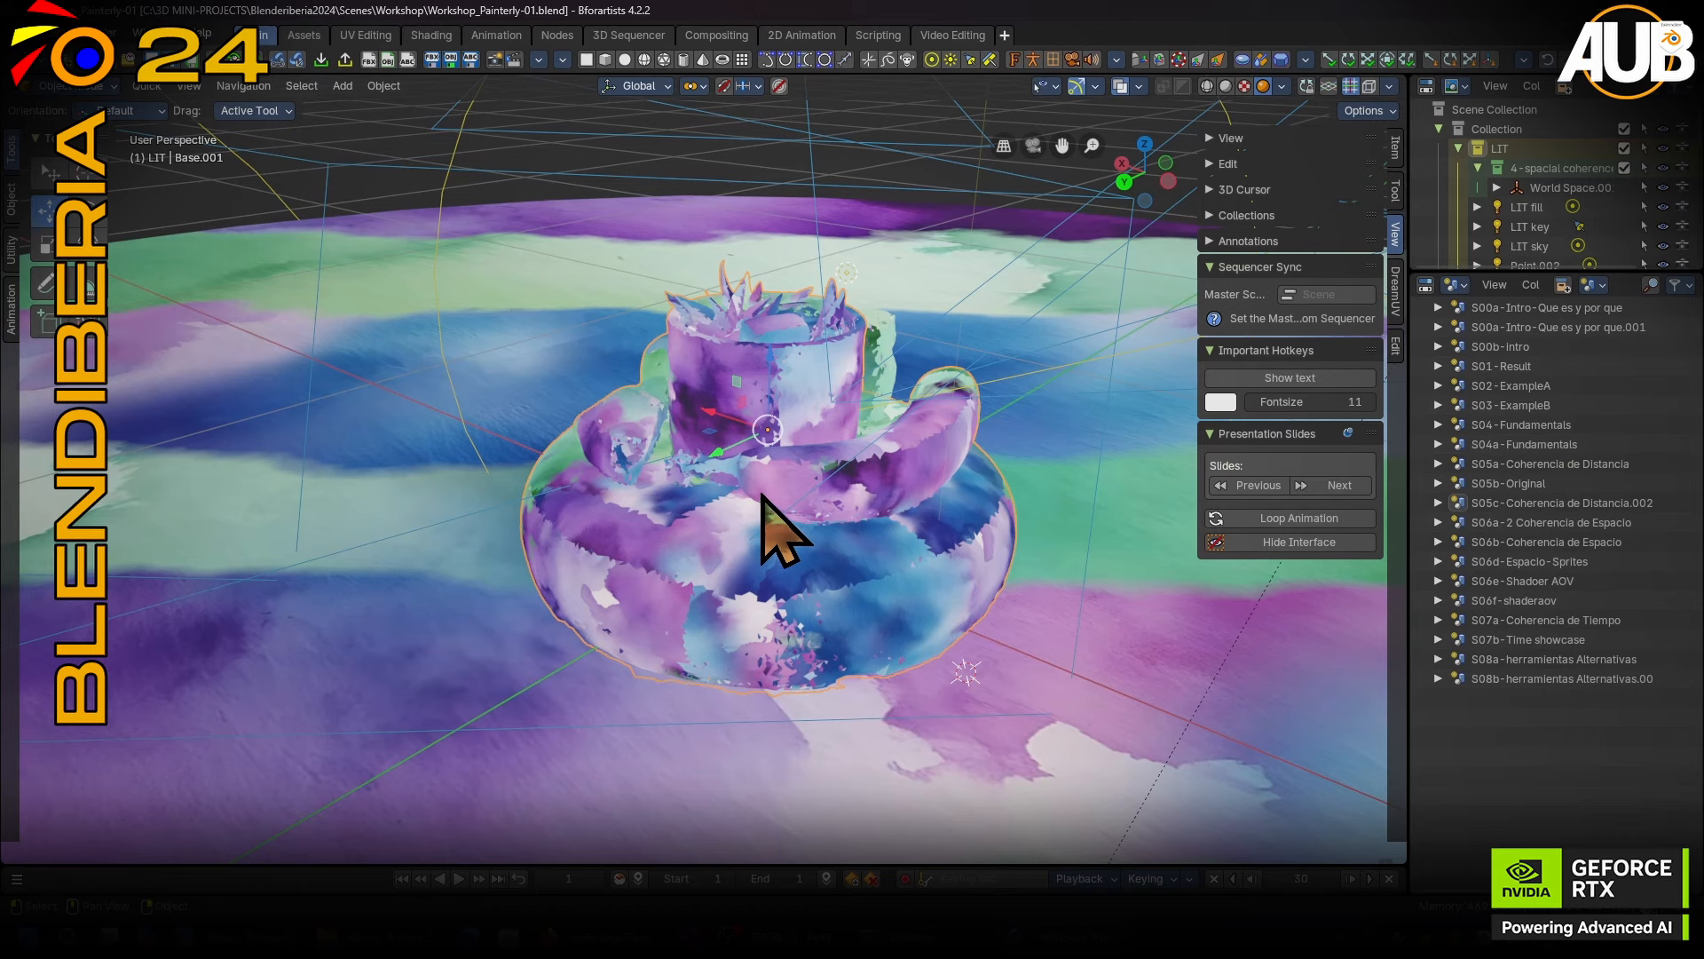
pyautogui.click(1029, 143)
pyautogui.hotkey('alt', 'shift', 'z')
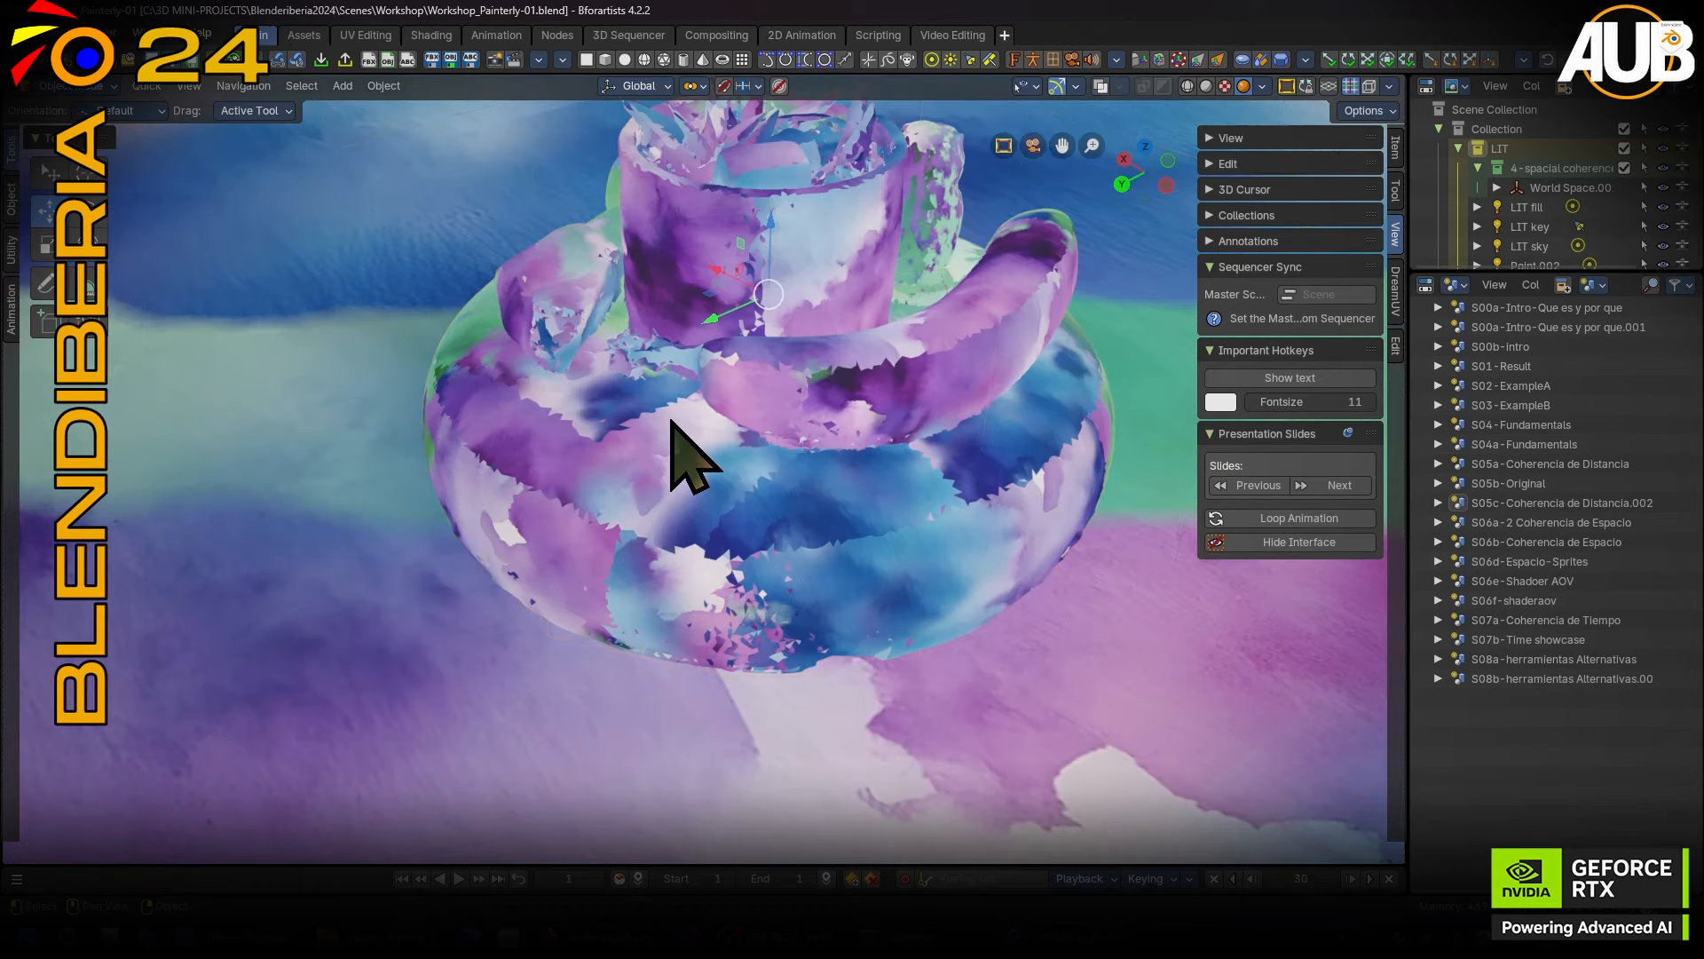
# Advance the presentation to the "2. Coherencia de Espacio" slide and show it full screen.
pyautogui.press('pagedown')
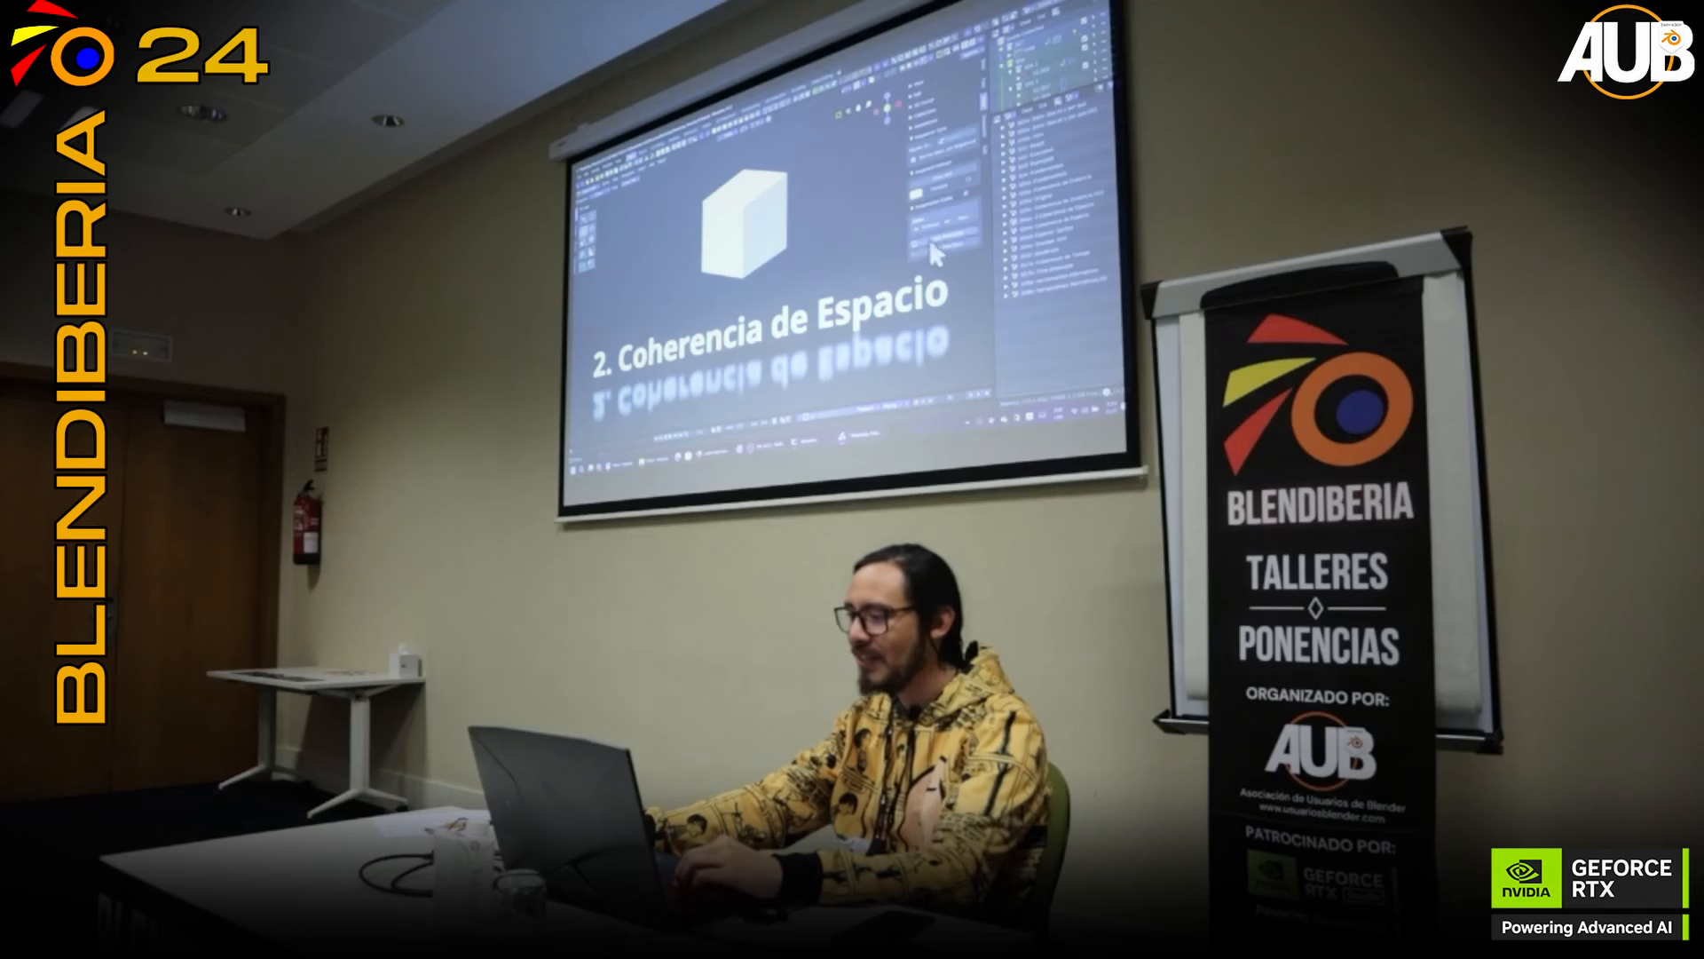
pyautogui.hotkey('ctrl', 'alt', 'space')
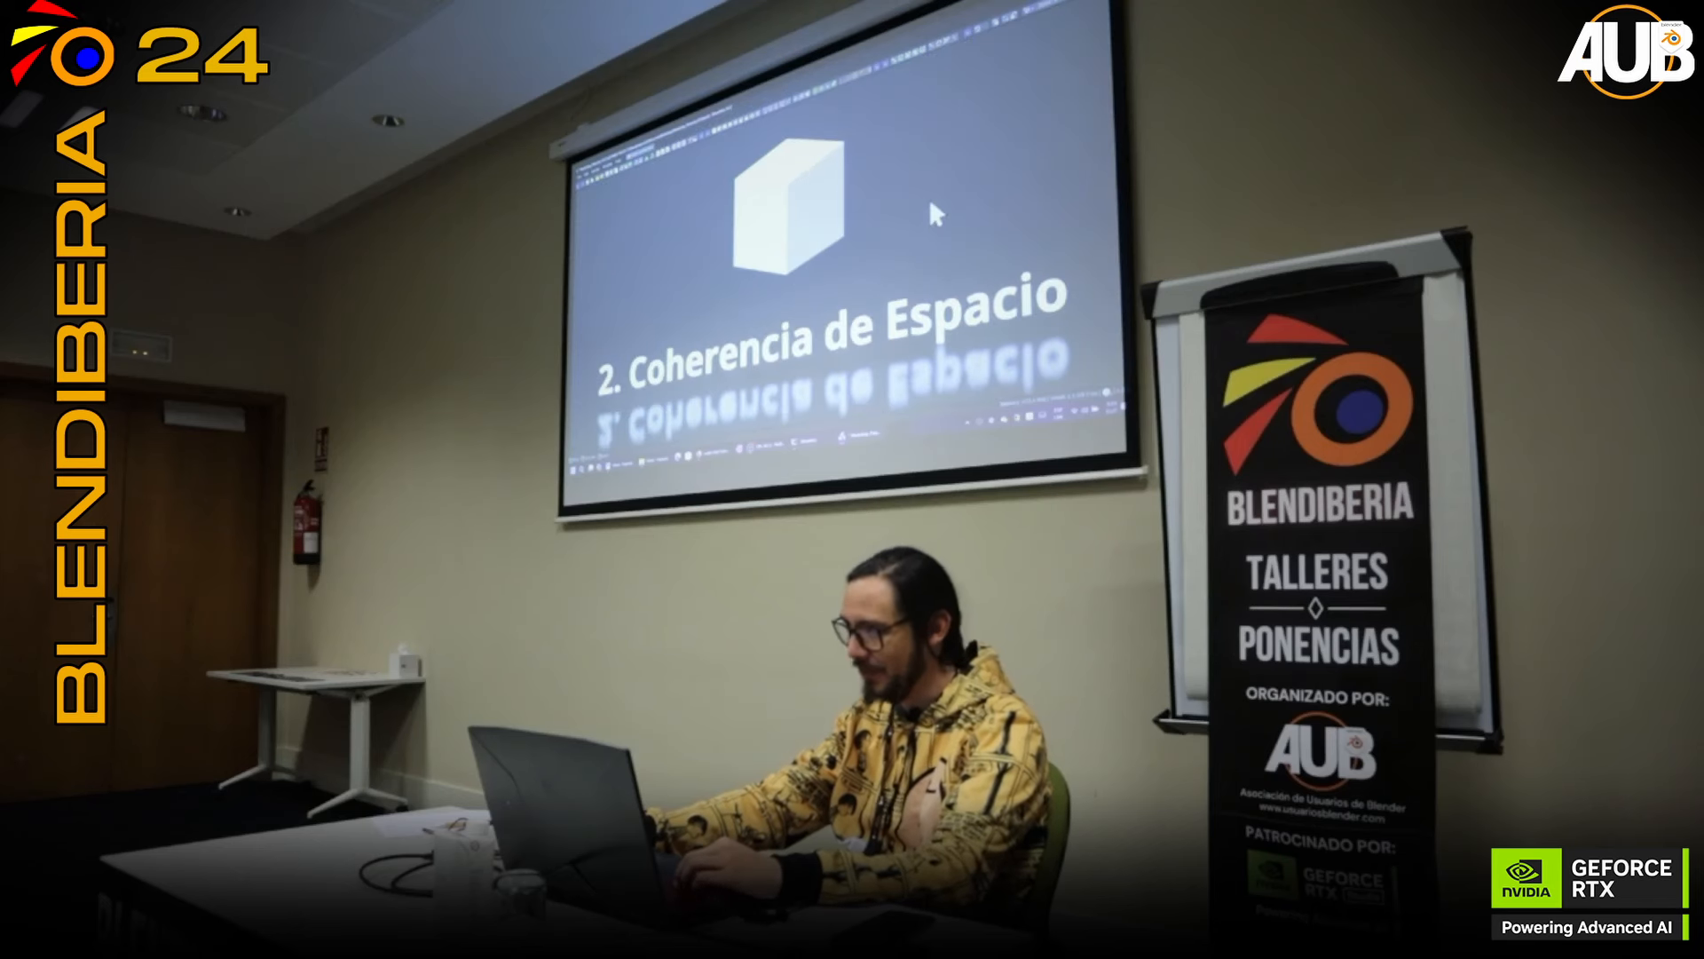
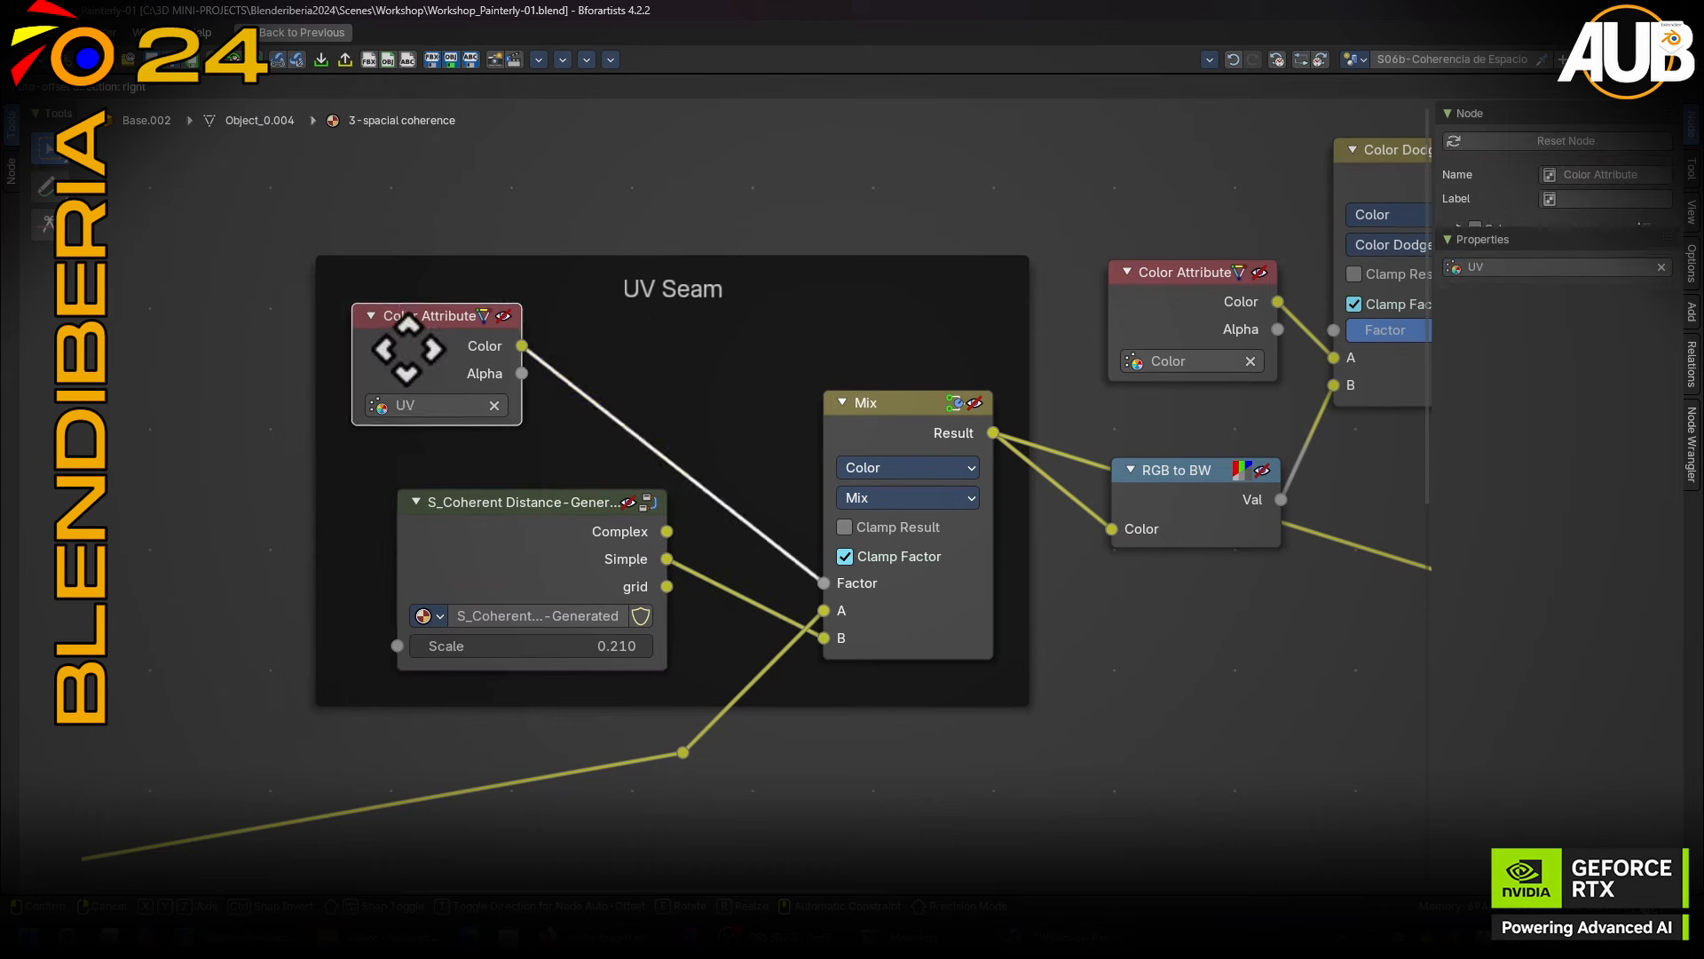
# Tidy the Color Attribute and S_Coherent Distance-Generated nodes in the UV Seam frame, and trace the links through their Mix node.
pyautogui.moveTo(502, 520); pyautogui.dragTo(551, 530)
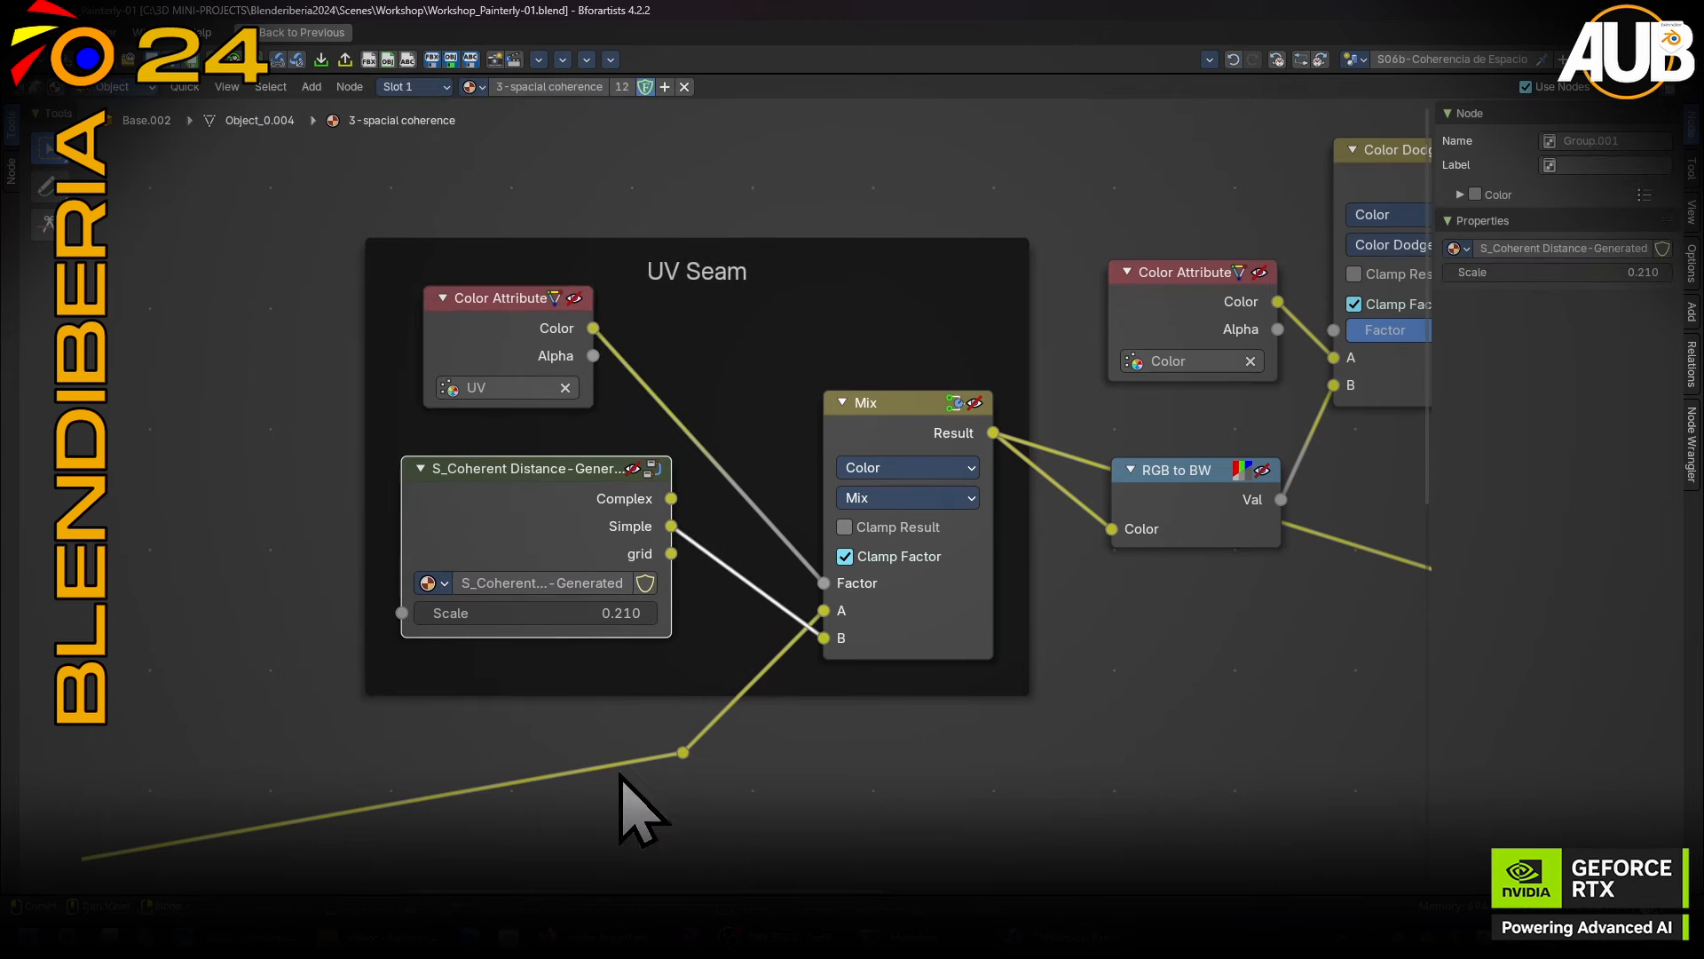
pyautogui.scroll(-7, 619, 775)
pyautogui.moveTo(163, 762); pyautogui.dragTo(601, 590, button='middle')
pyautogui.moveTo(337, 607); pyautogui.dragTo(370, 600)
pyautogui.moveTo(623, 603); pyautogui.dragTo(86, 674, button='middle')
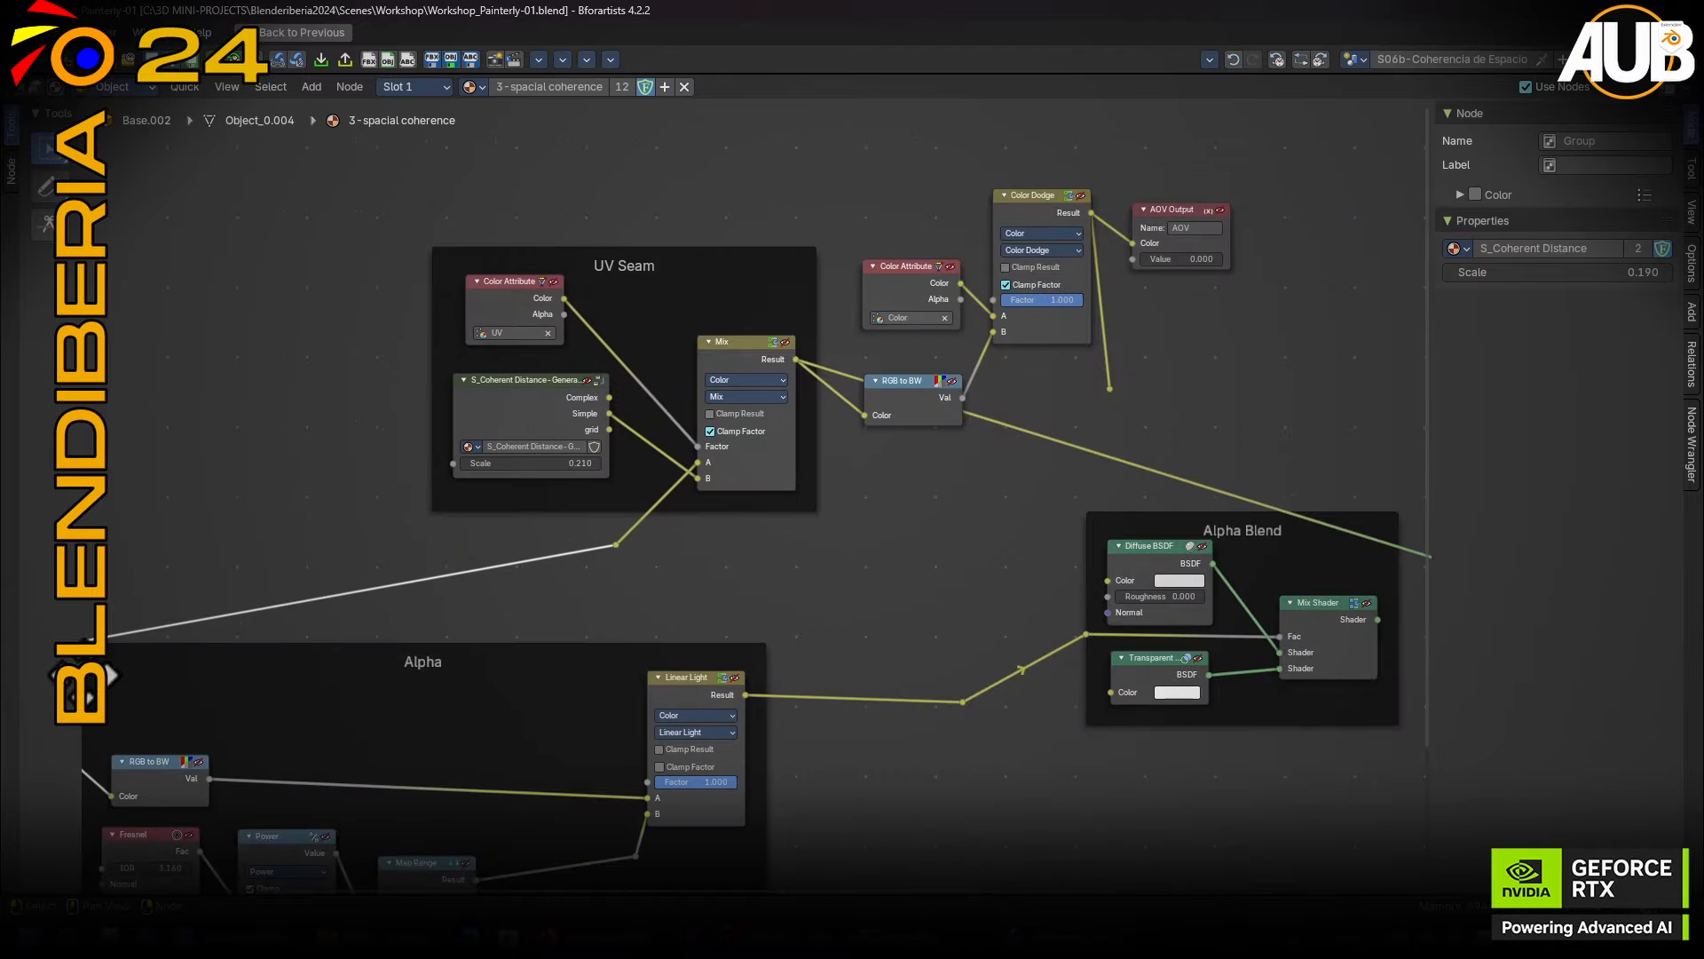
pyautogui.scroll(7, 773, 337)
pyautogui.moveTo(726, 373); pyautogui.dragTo(705, 385)
pyautogui.scroll(1, 875, 407)
pyautogui.moveTo(1128, 236)
pyautogui.mouseDown(button='middle')
pyautogui.moveTo(898, 275)
pyautogui.moveTo(776, 367)
pyautogui.mouseUp(button='middle')
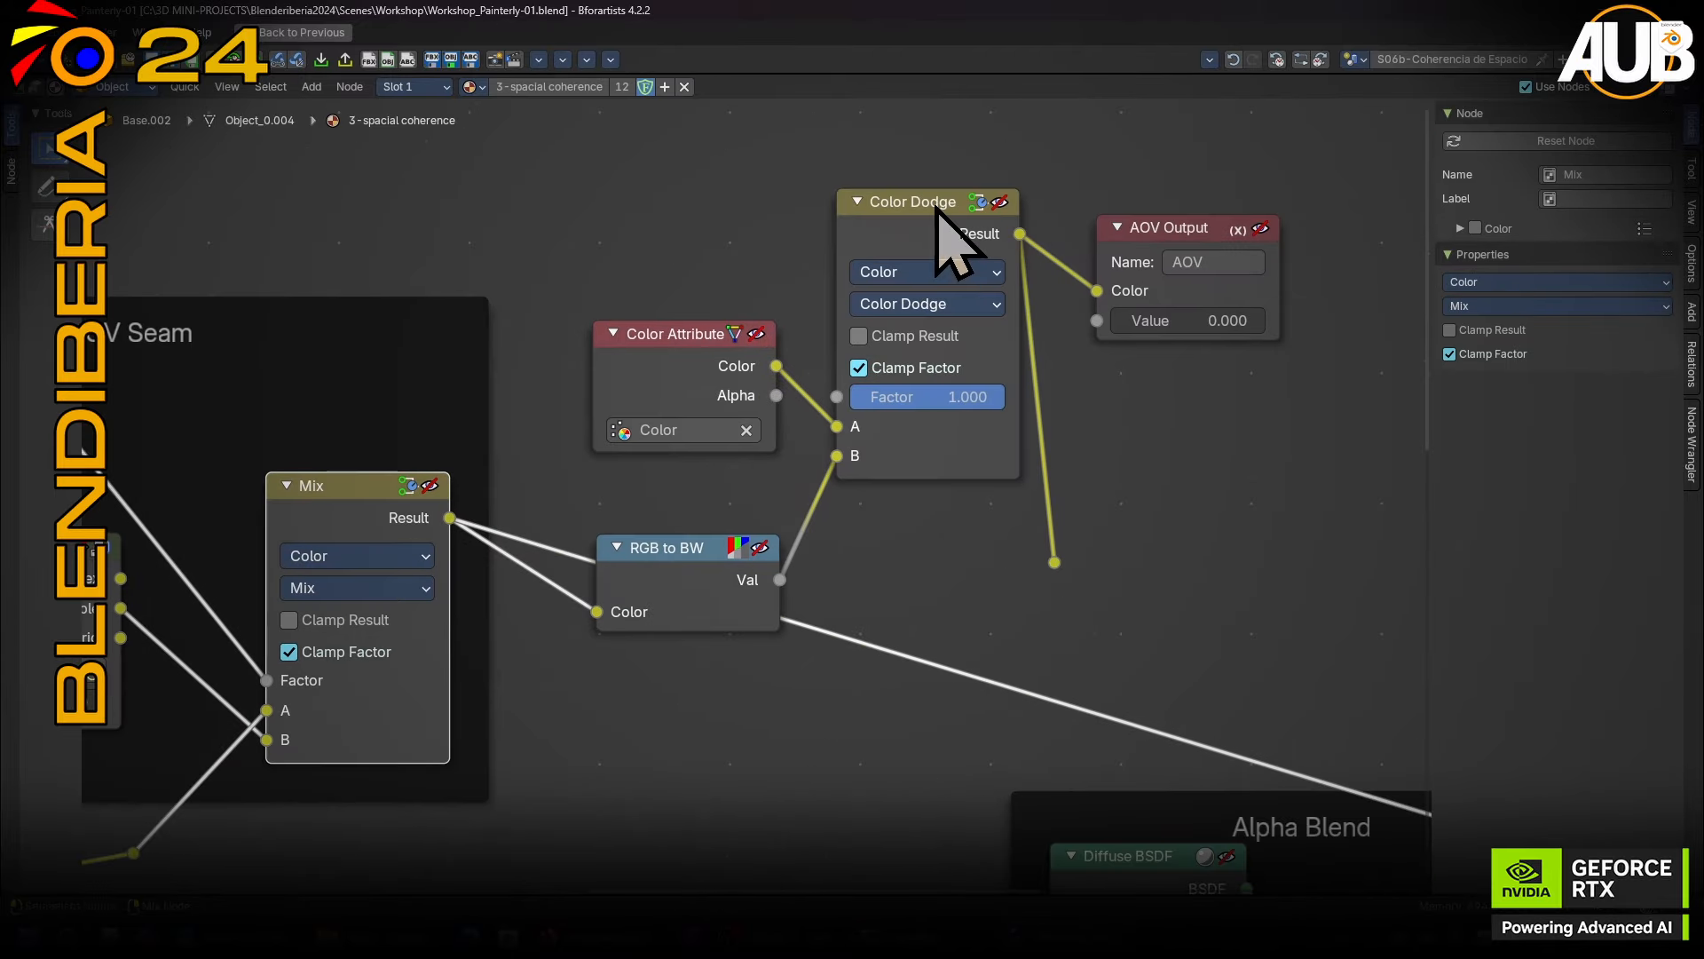
# Preview the Color Attribute node that feeds Color Dodge, and inspect its colours on the still life in the Shading layout.
pyautogui.click(938, 214)
pyautogui.moveTo(1057, 589); pyautogui.dragTo(892, 506, button='middle')
pyautogui.click(512, 268)
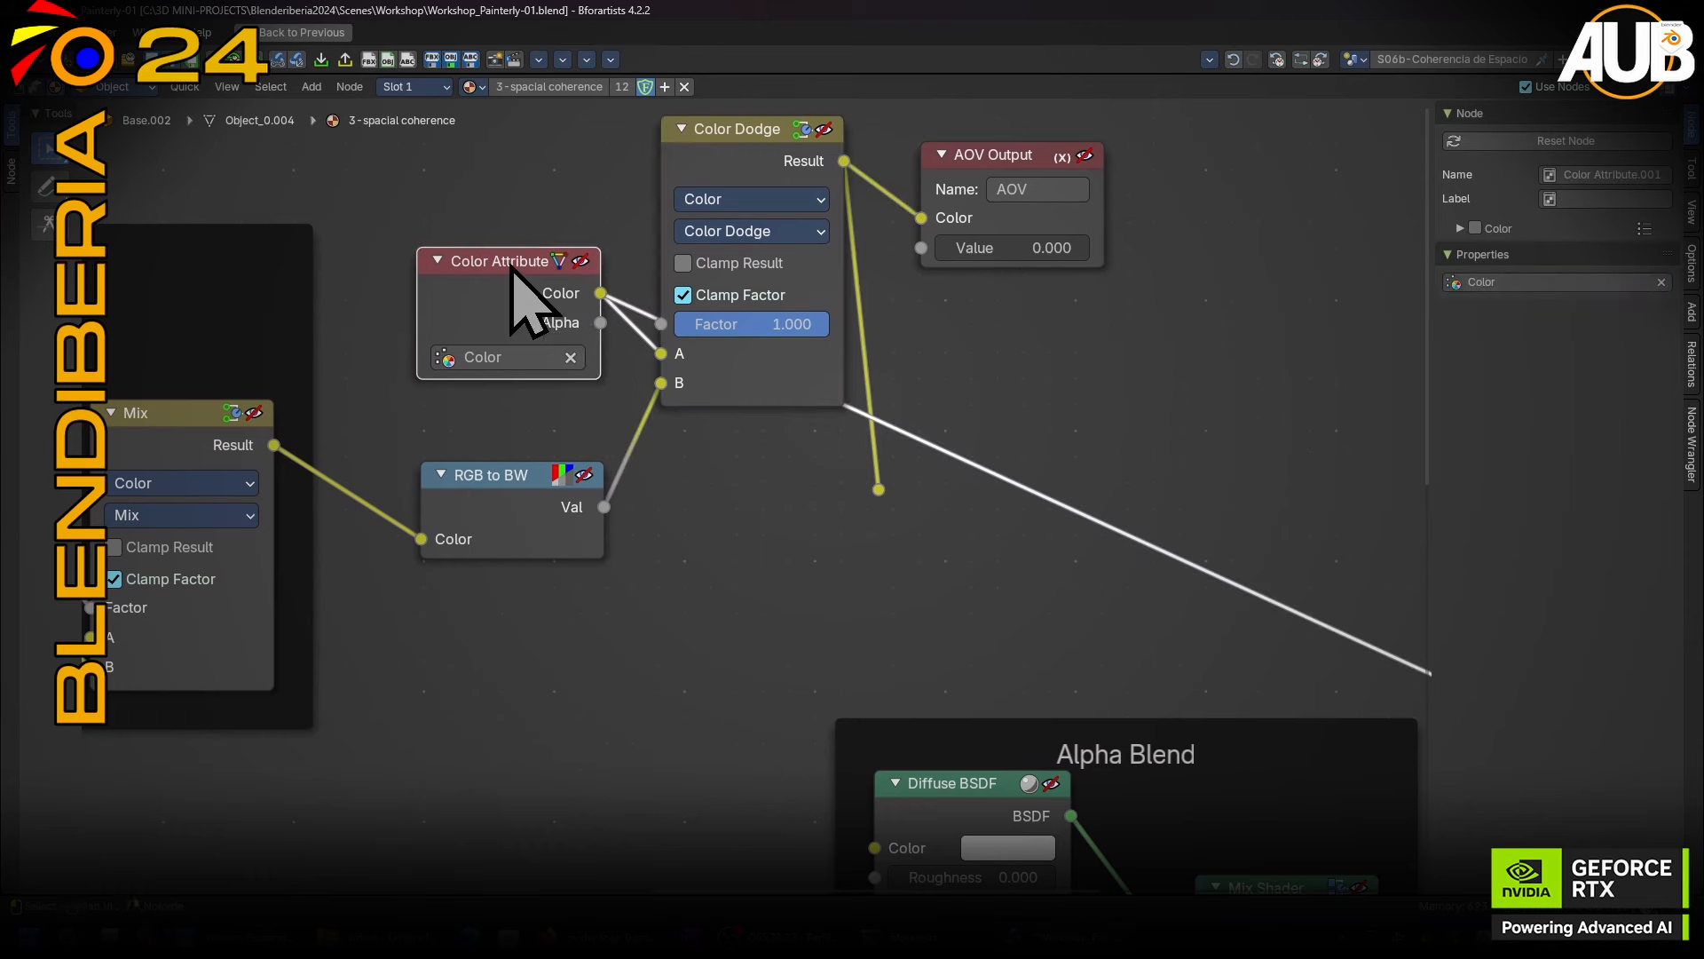
pyautogui.hotkey('ctrl', 'space')
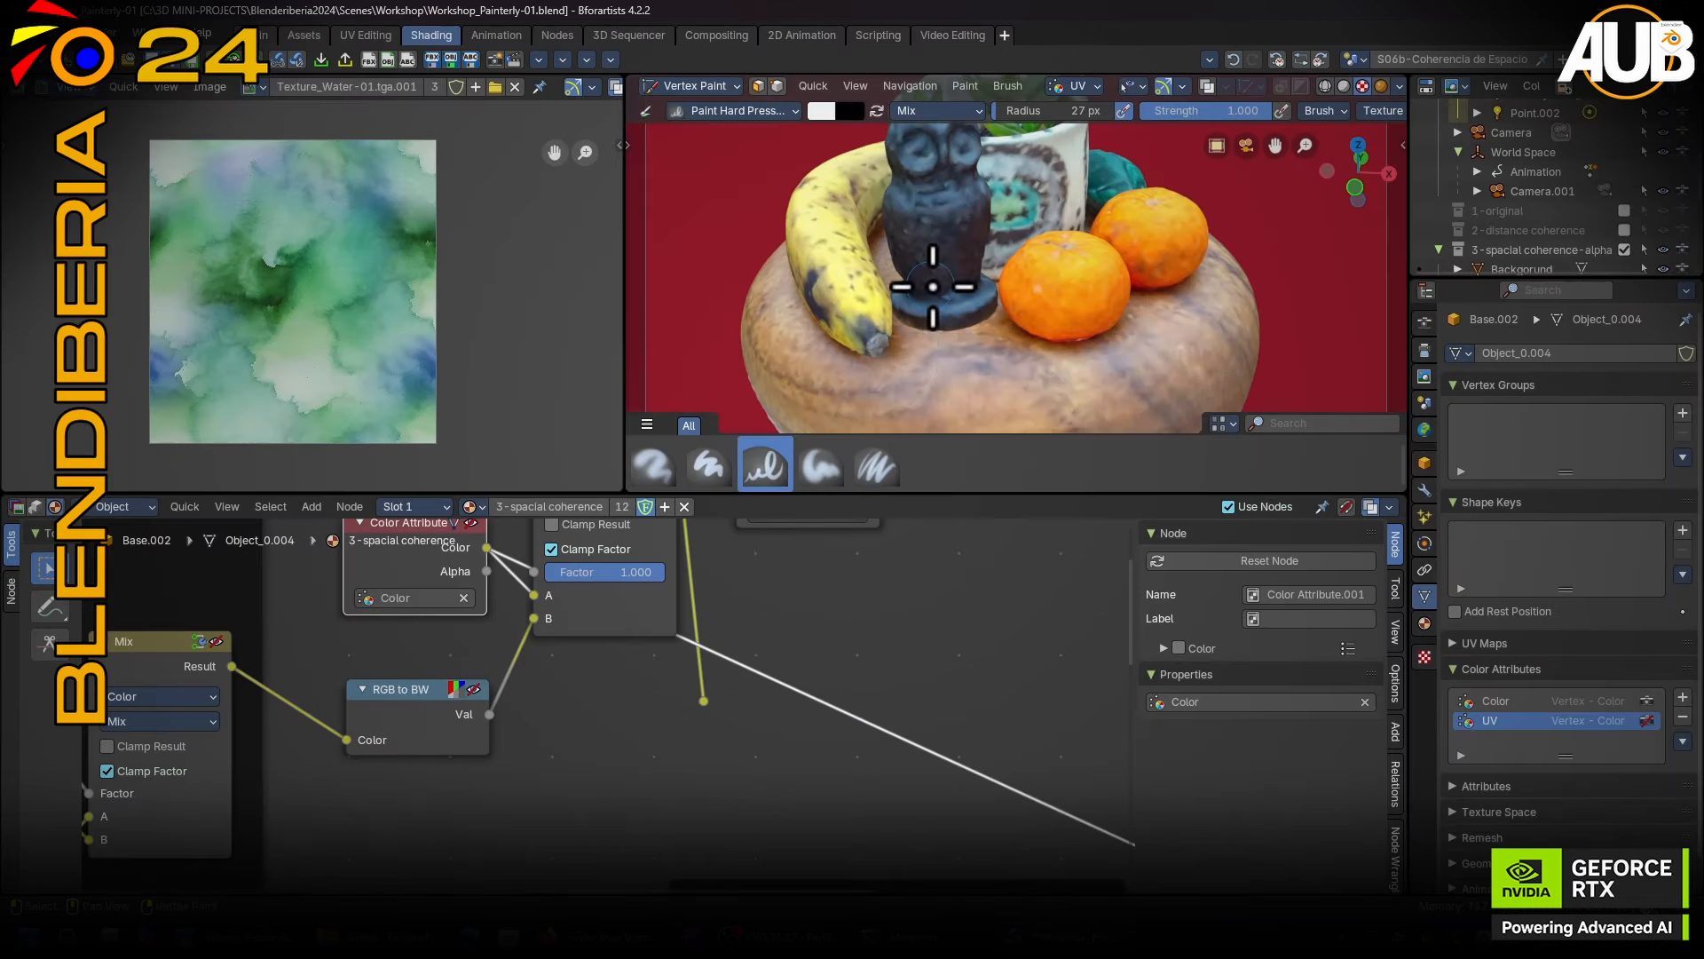
pyautogui.moveTo(1002, 180); pyautogui.dragTo(1016, 296, button='middle')
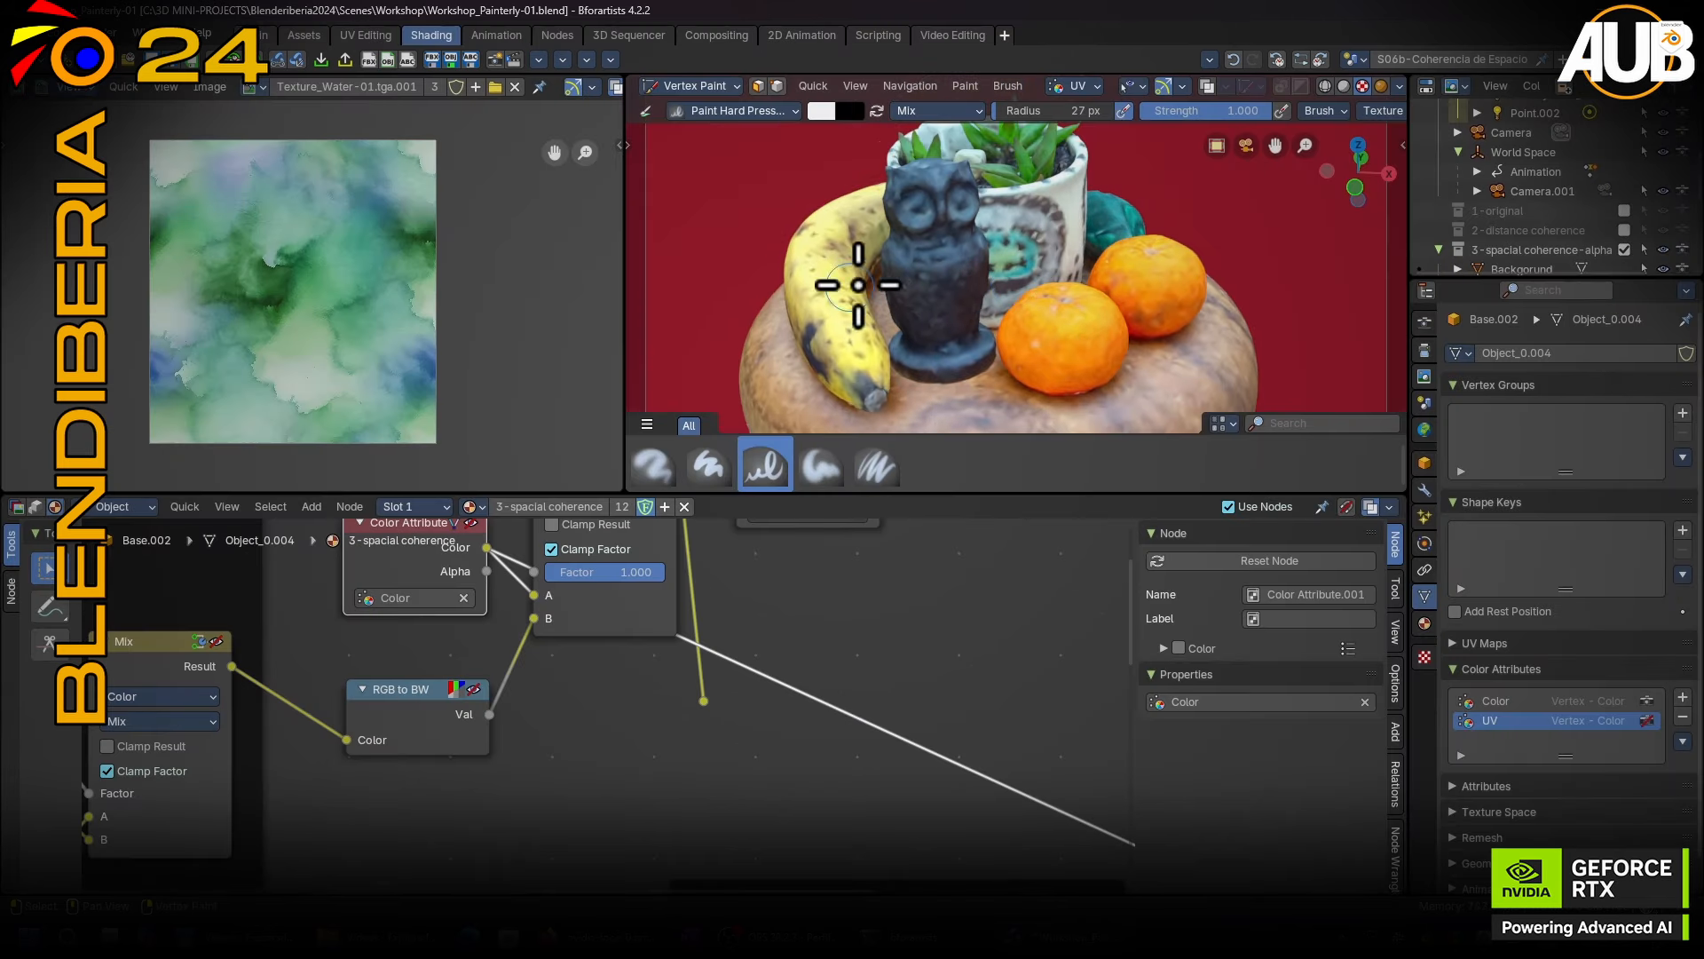
pyautogui.moveTo(652, 703); pyautogui.dragTo(694, 846, button='middle')
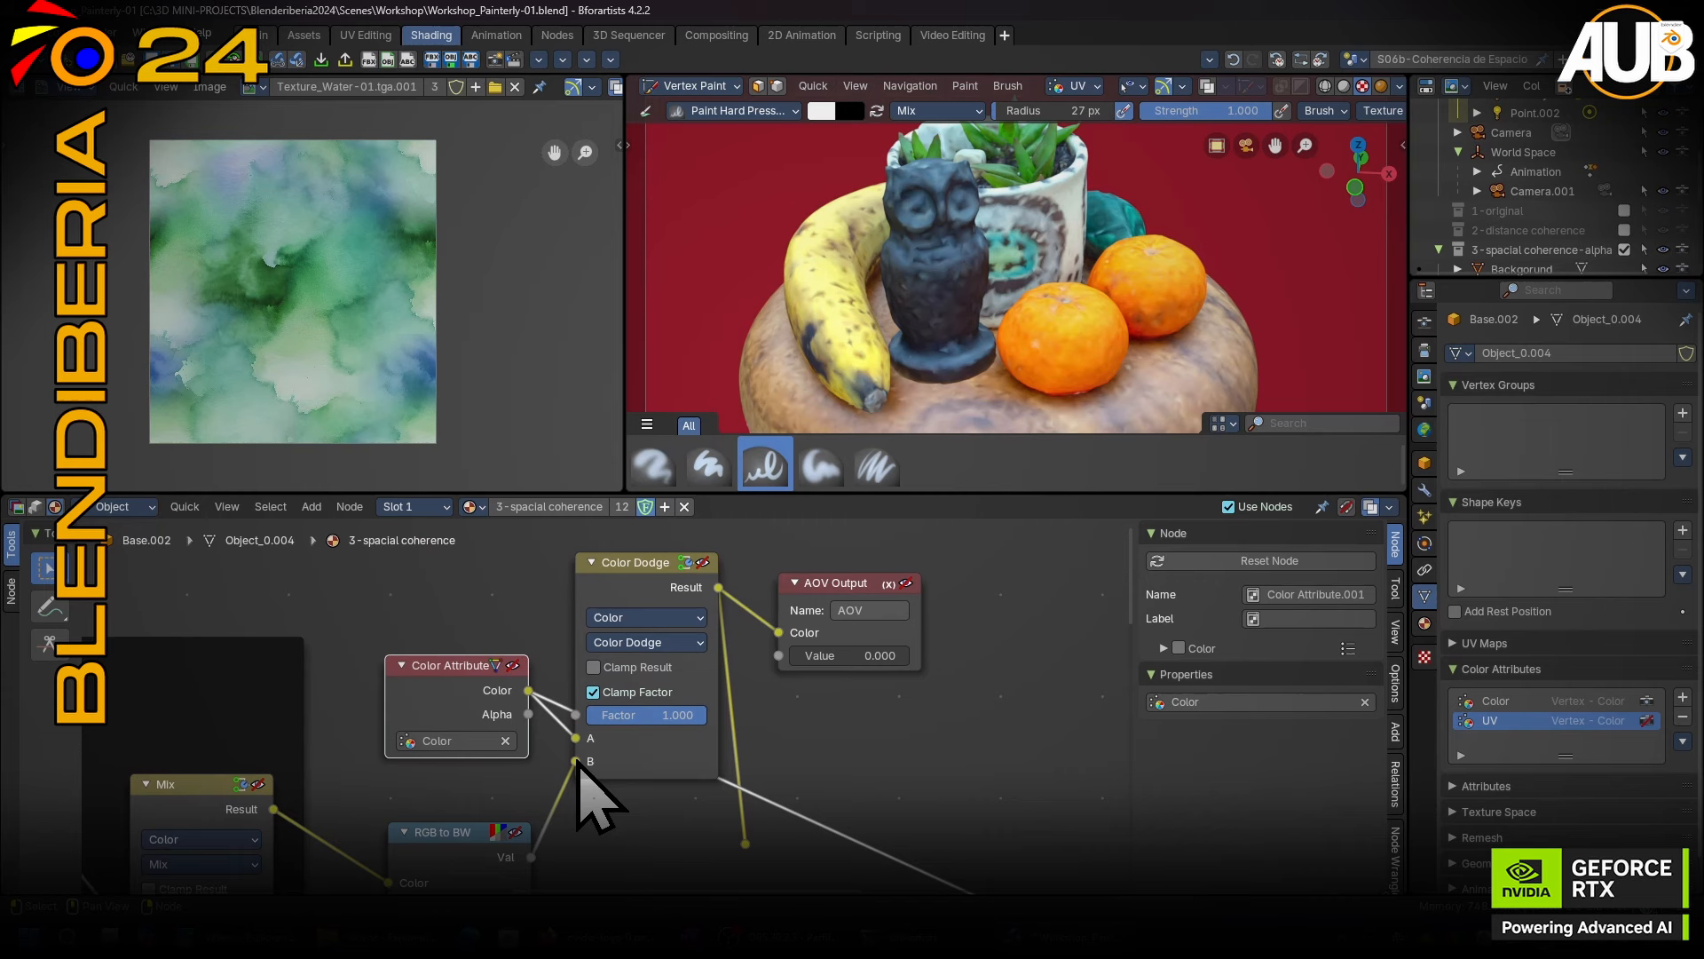
# Preview the RGB to BW node and the Color Dodge node in turn on the still life.
pyautogui.keyDown('ctrl'); pyautogui.keyDown('shift'); pyautogui.click(472, 838); pyautogui.keyUp('shift'); pyautogui.keyUp('ctrl')
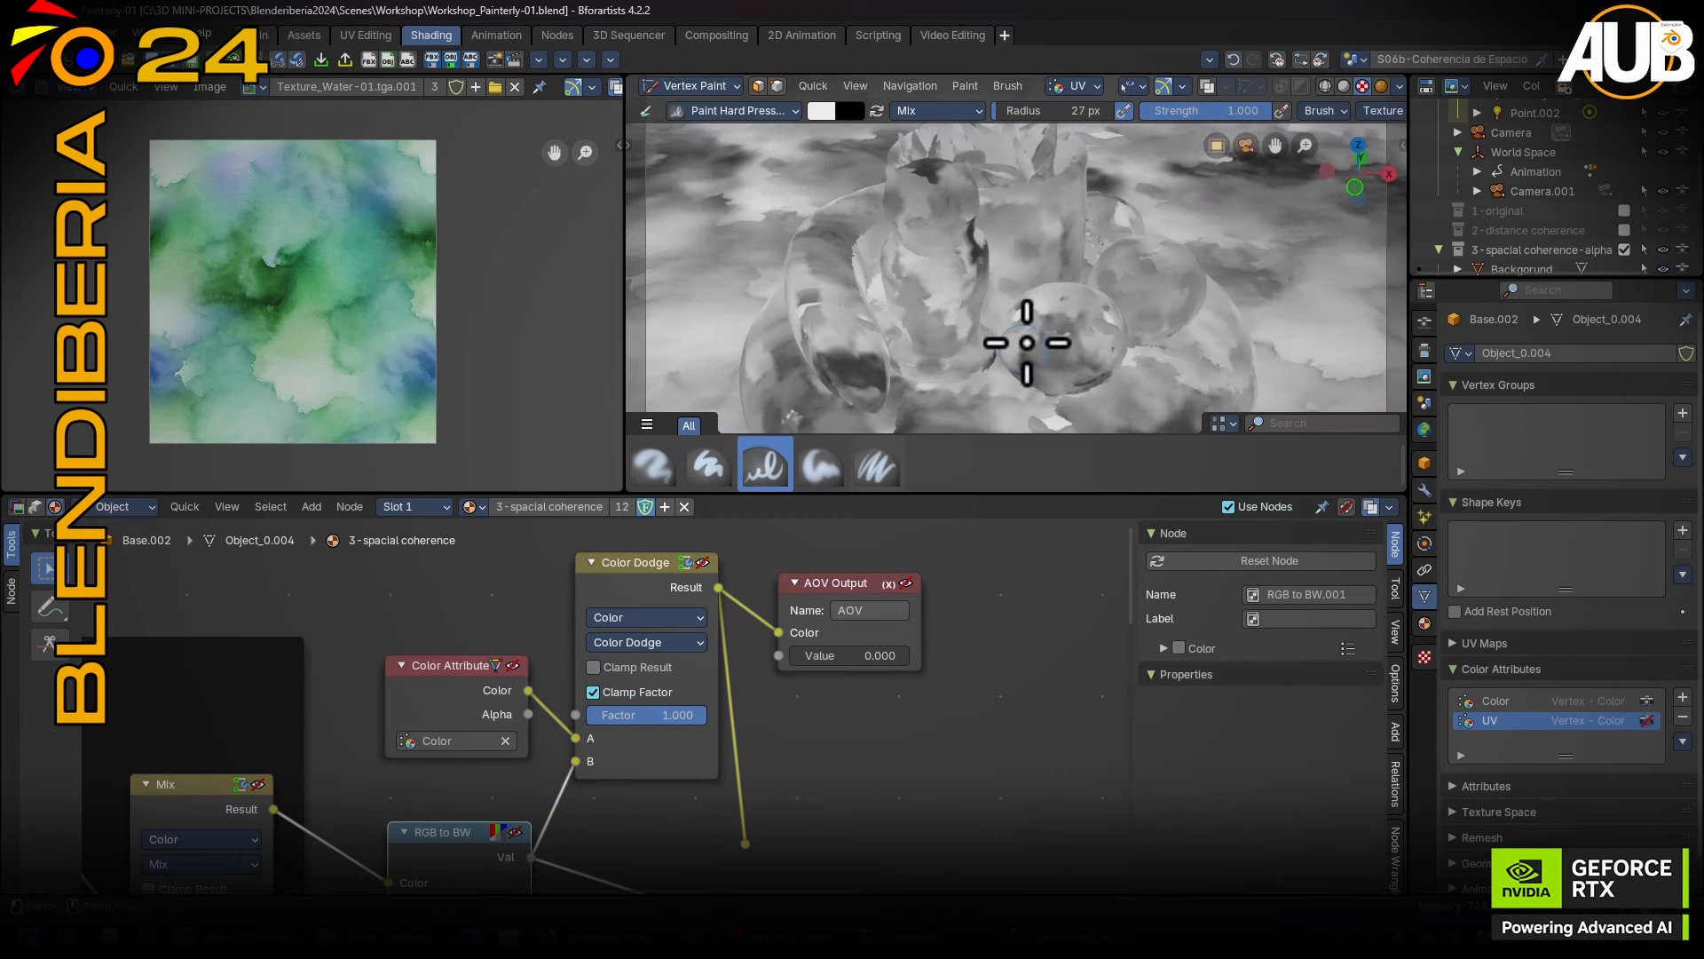
pyautogui.moveTo(523, 825); pyautogui.dragTo(668, 757, button='middle')
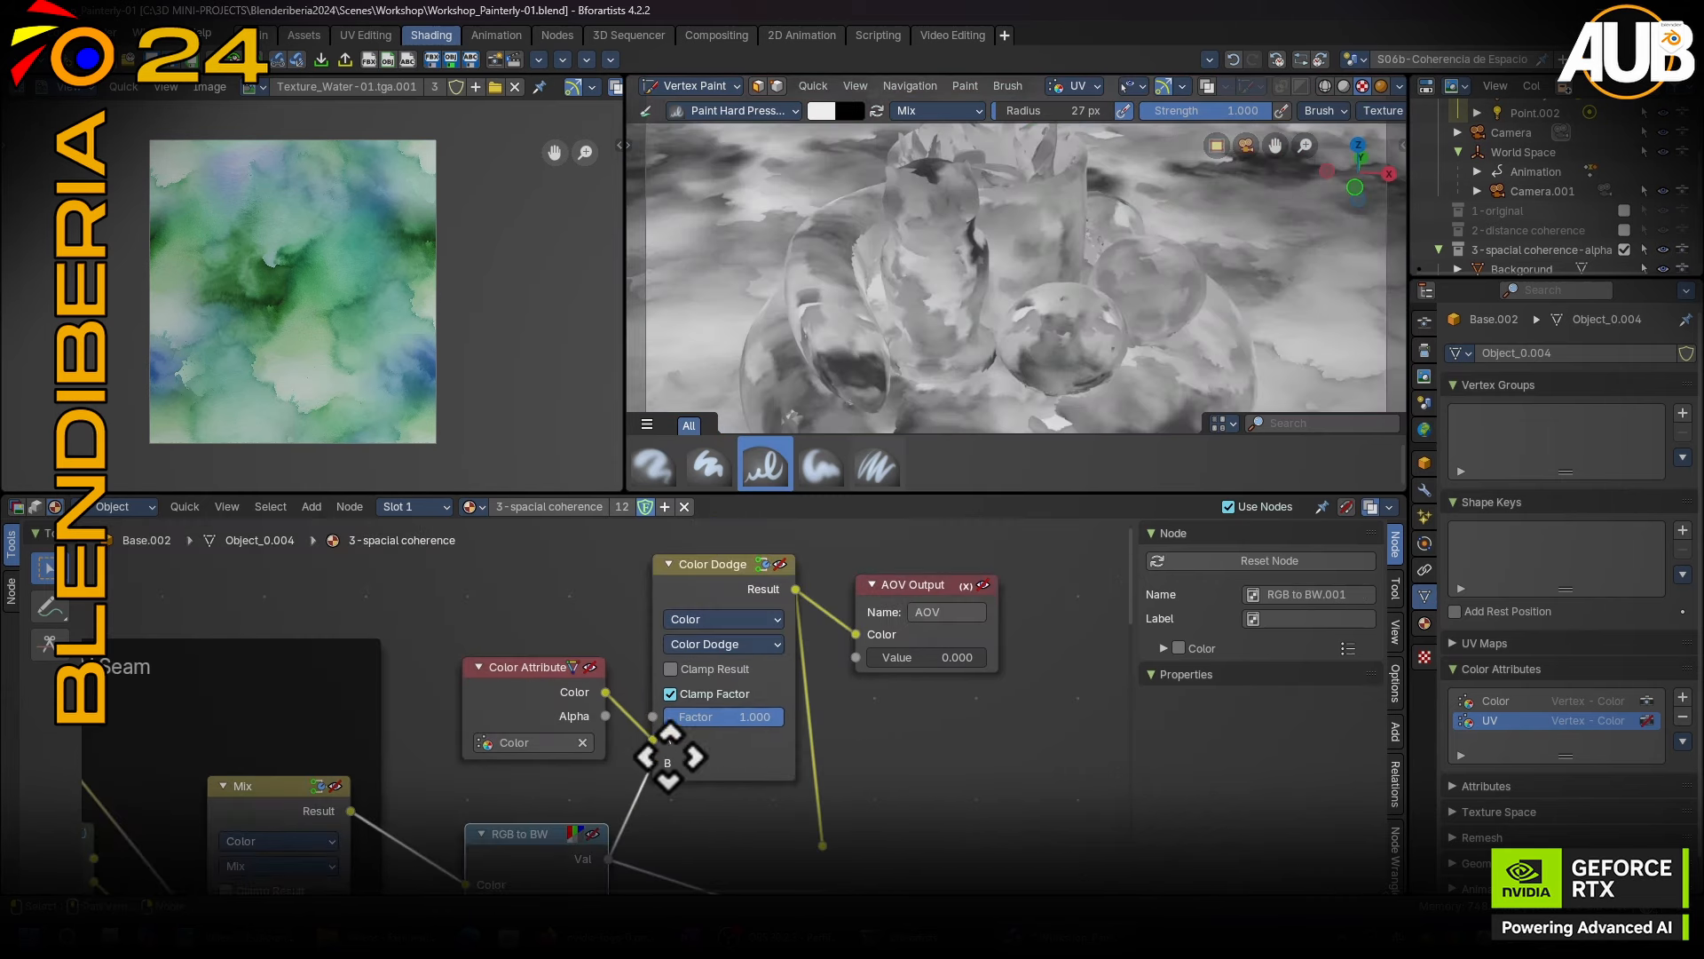
pyautogui.keyDown('ctrl'); pyautogui.keyDown('shift'); pyautogui.click(707, 585); pyautogui.keyUp('shift'); pyautogui.keyUp('ctrl')
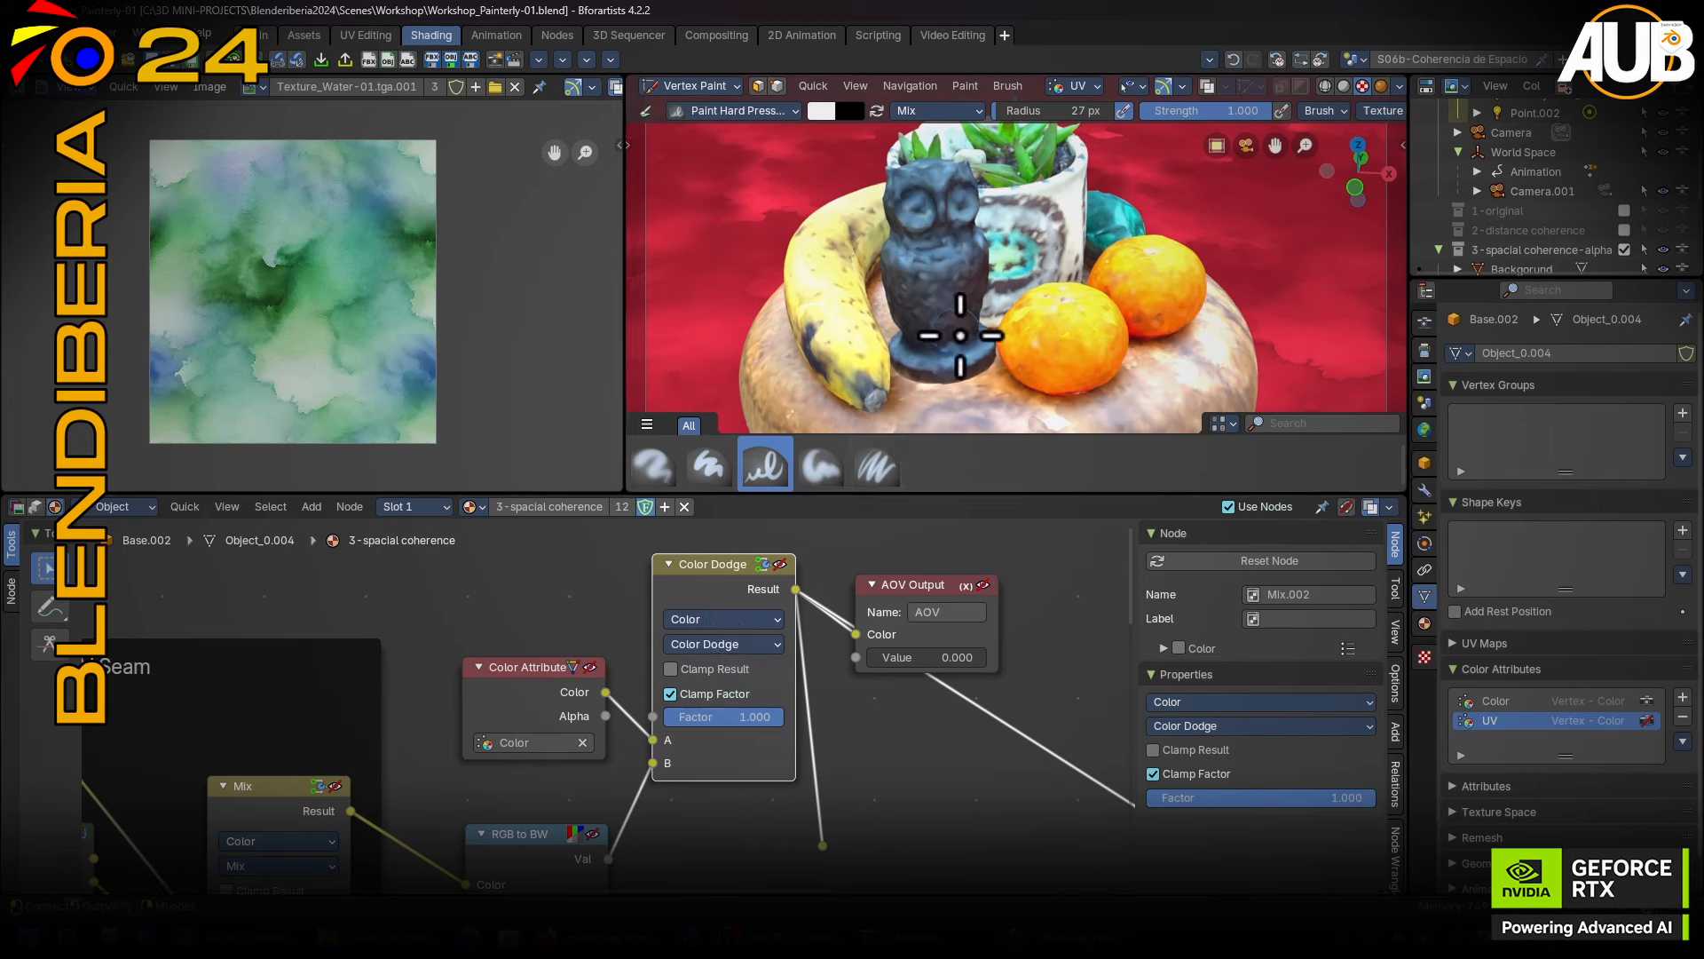
pyautogui.moveTo(961, 335); pyautogui.dragTo(972, 278, button='middle')
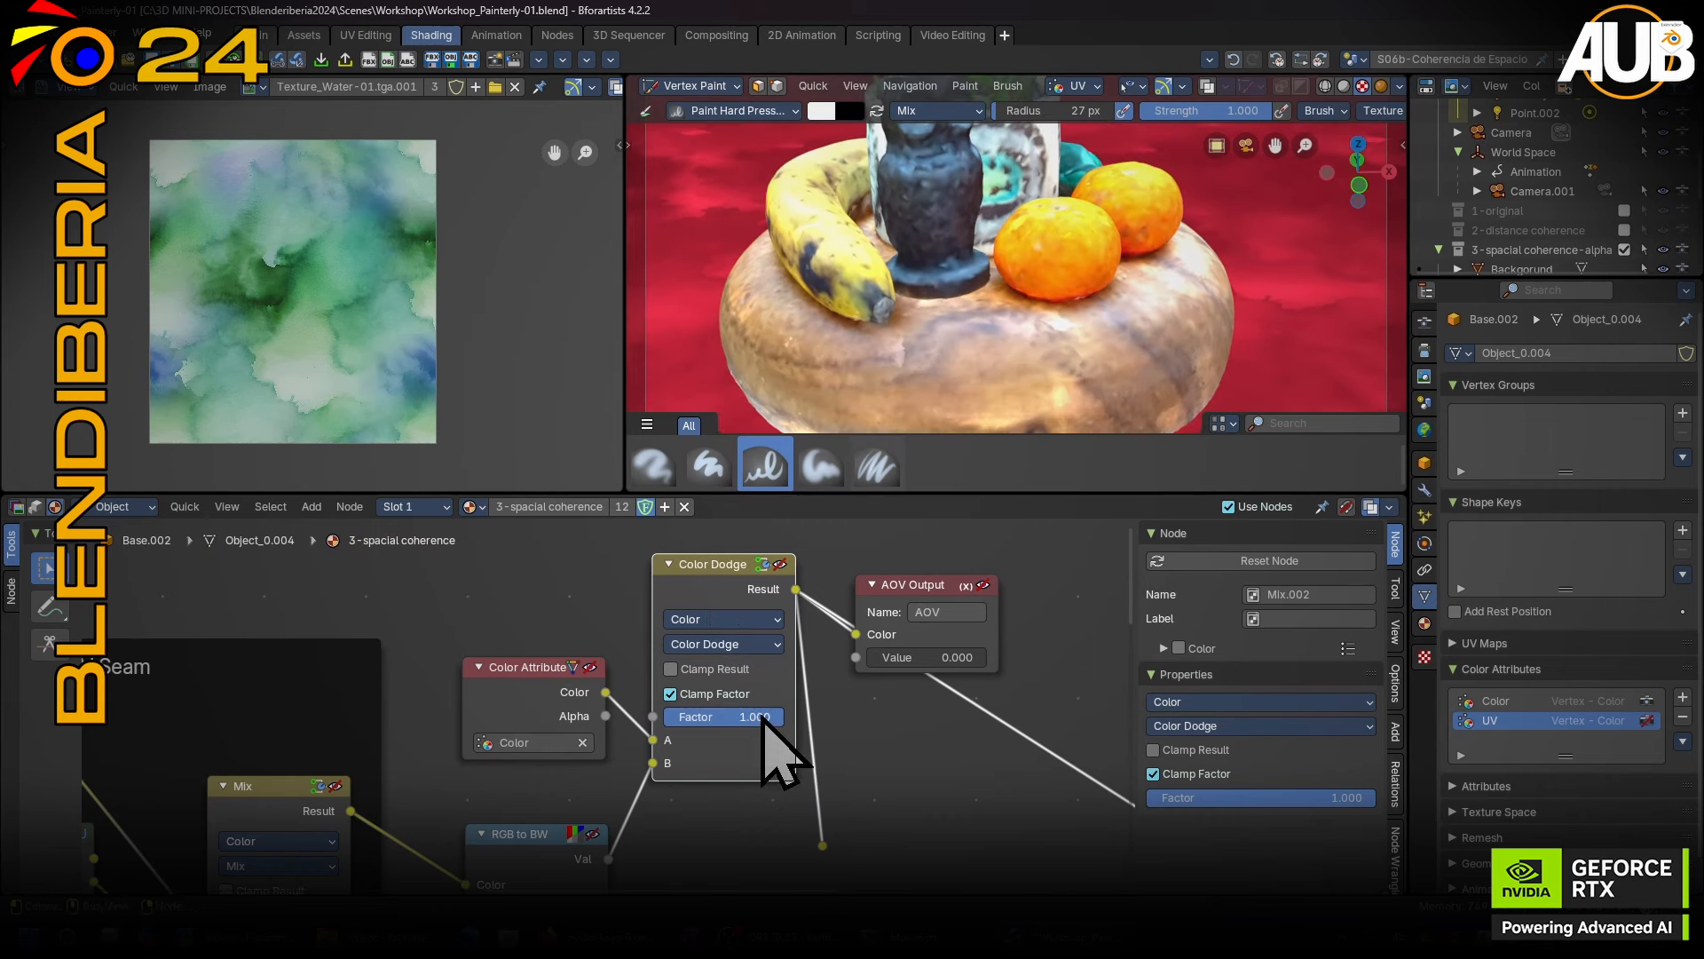
# Connect the Color Dodge result to the Diffuse BSDF's Color, and preview the Alpha Blend frame's Mix Shader on the still life.
pyautogui.moveTo(766, 716)
pyautogui.mouseDown()
pyautogui.moveTo(675, 716)
pyautogui.moveTo(781, 716)
pyautogui.moveTo(666, 716)
pyautogui.moveTo(781, 716)
pyautogui.mouseUp()
pyautogui.moveTo(853, 819); pyautogui.dragTo(644, 654, button='middle')
pyautogui.moveTo(612, 677); pyautogui.dragTo(705, 682)
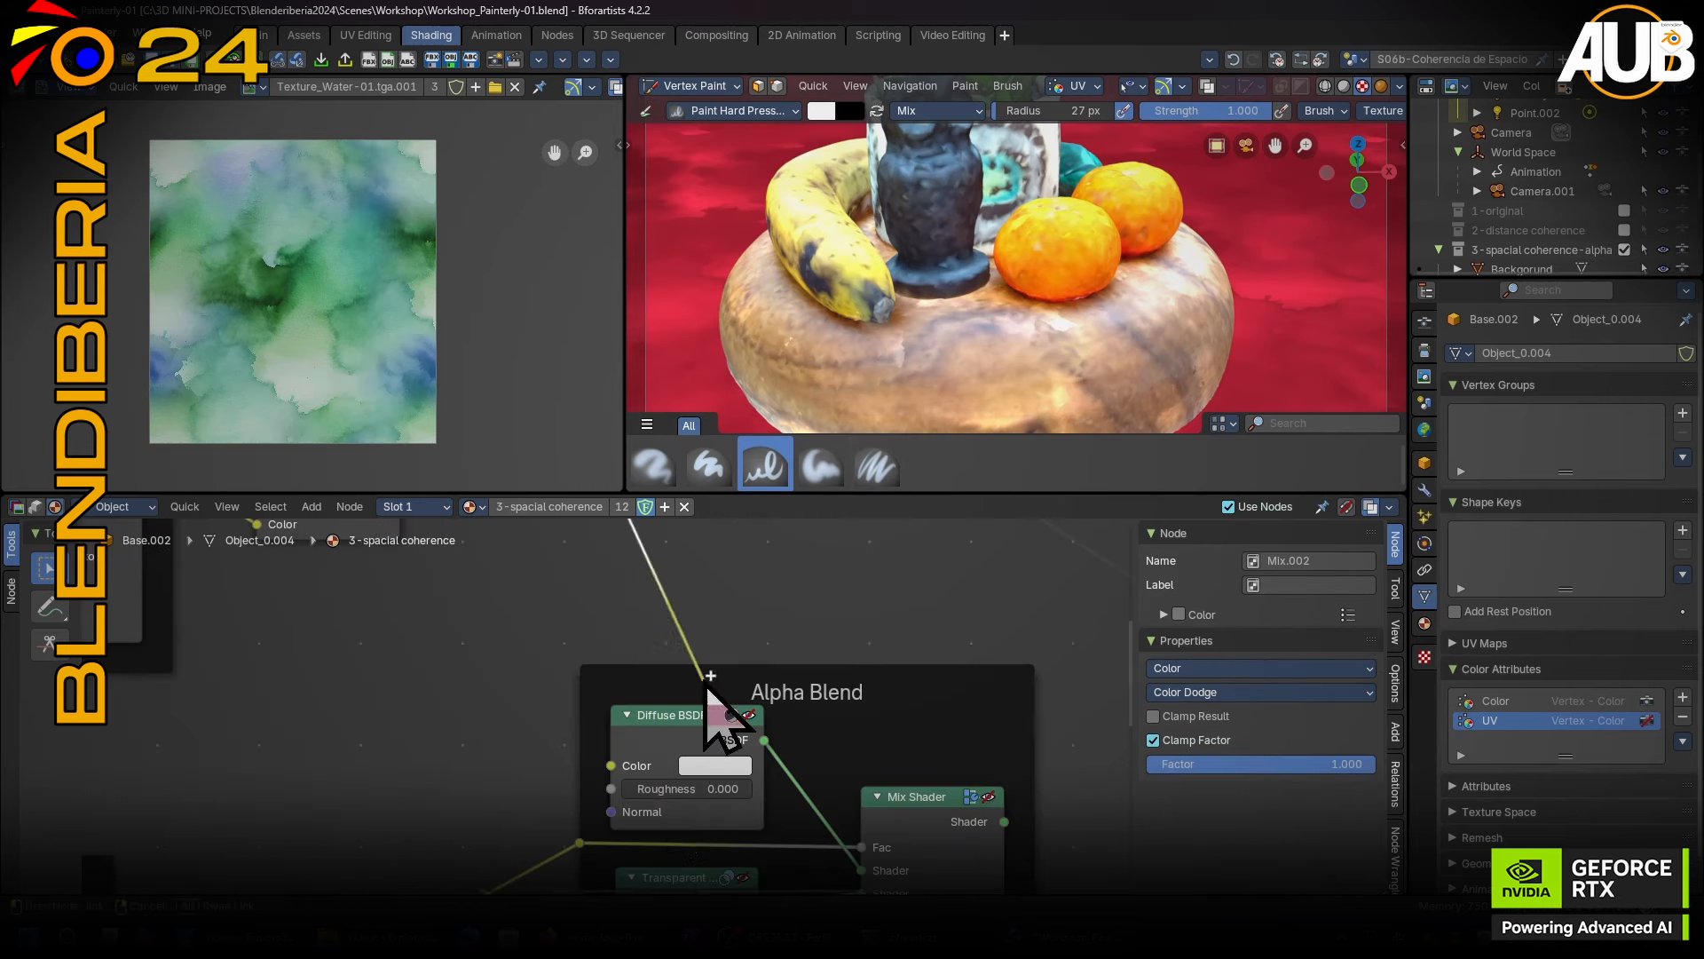
pyautogui.keyDown('ctrl'); pyautogui.keyDown('shift'); pyautogui.click(914, 810); pyautogui.keyUp('shift'); pyautogui.keyUp('ctrl')
pyautogui.moveTo(1052, 315)
pyautogui.mouseDown(button='middle')
pyautogui.moveTo(996, 252)
pyautogui.moveTo(990, 264)
pyautogui.moveTo(1073, 335)
pyautogui.moveTo(1061, 264)
pyautogui.mouseUp(button='middle')
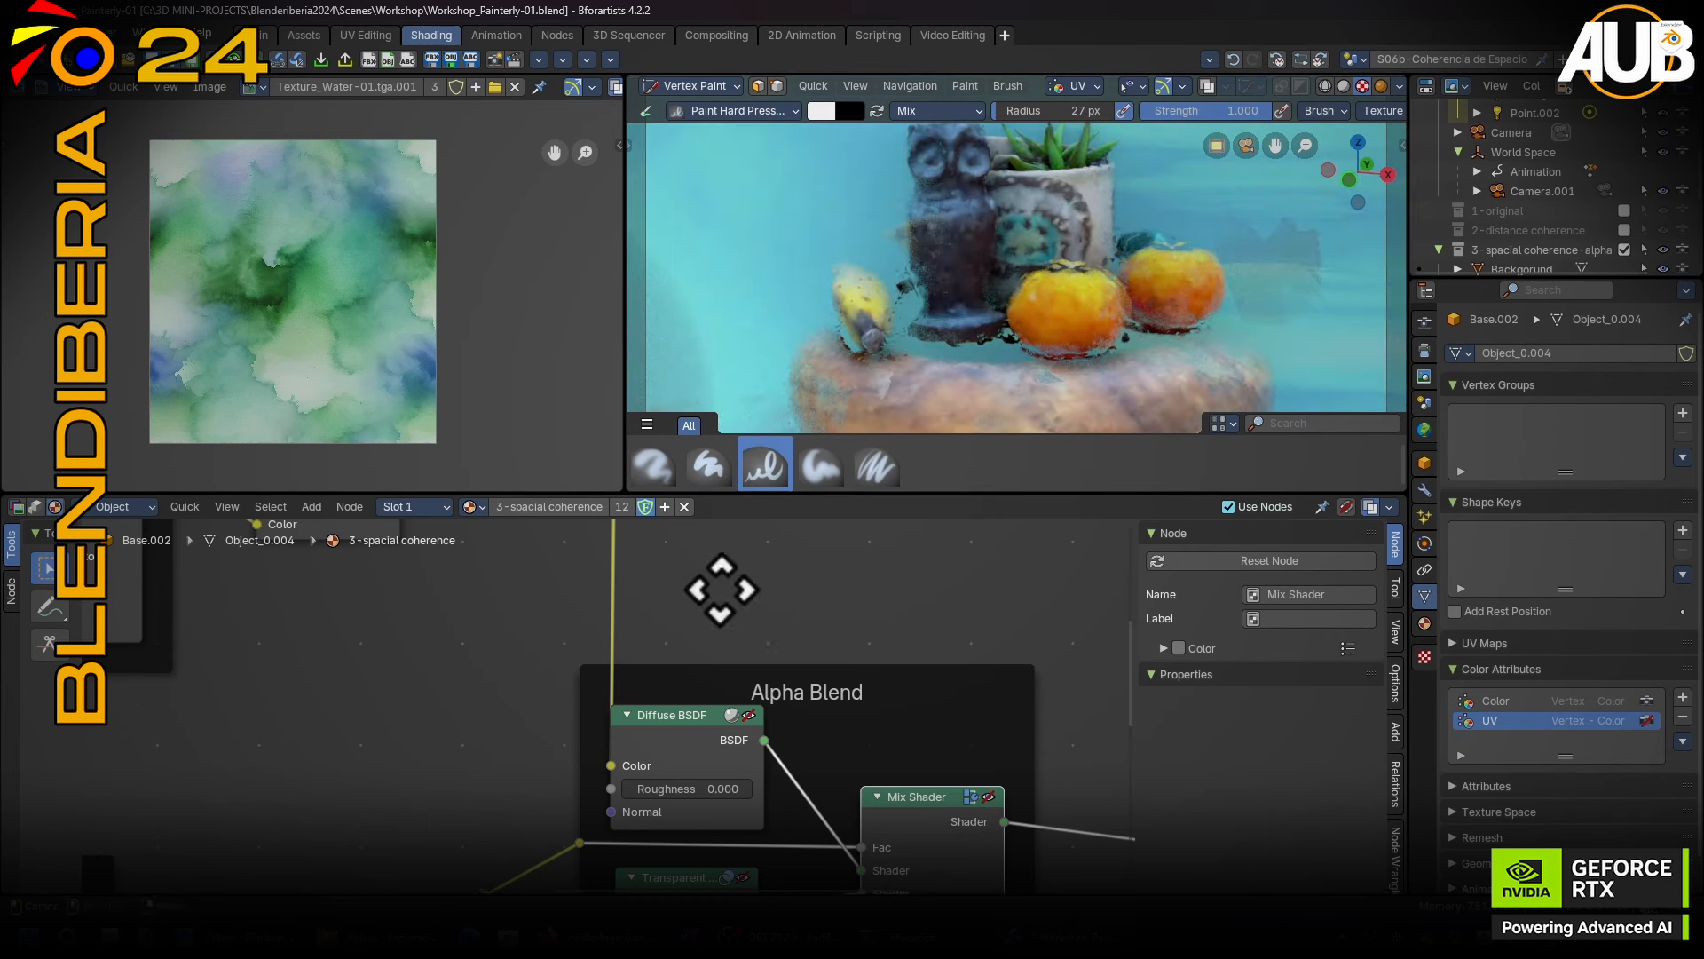
# Try the Multiply blending mode on the Color Dodge node and inspect the shaded still life up close.
pyautogui.moveTo(719, 597); pyautogui.dragTo(750, 814, button='middle')
pyautogui.scroll(3, 652, 692)
pyautogui.click(604, 609)
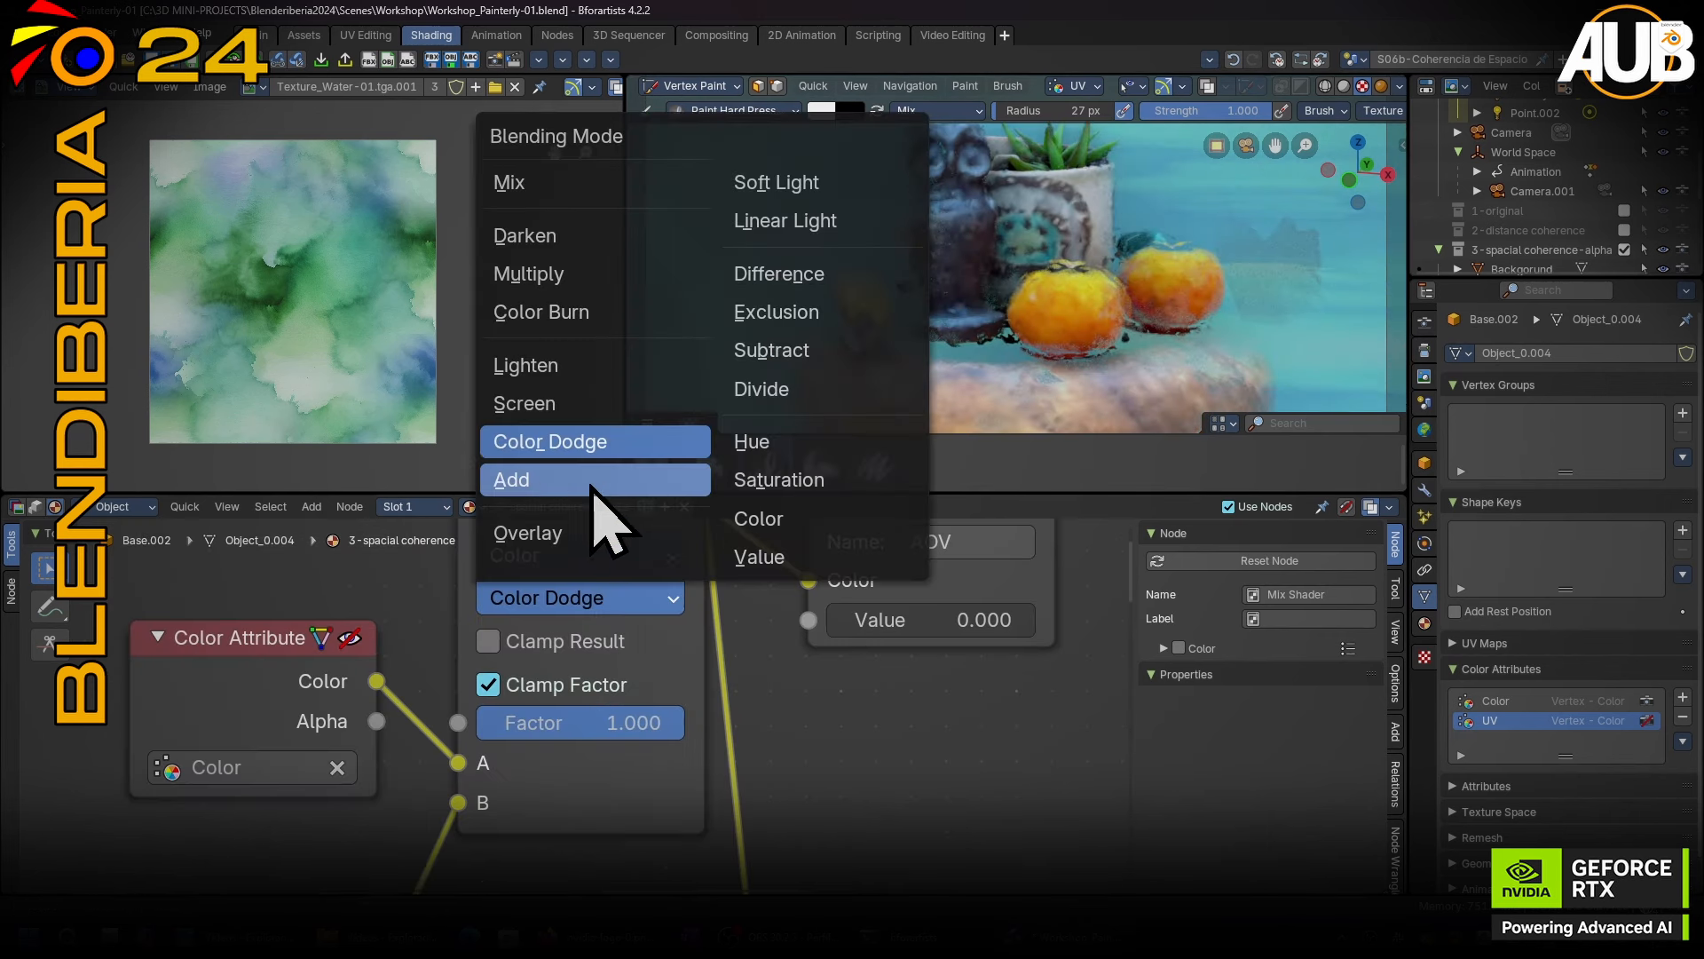
pyautogui.click(552, 277)
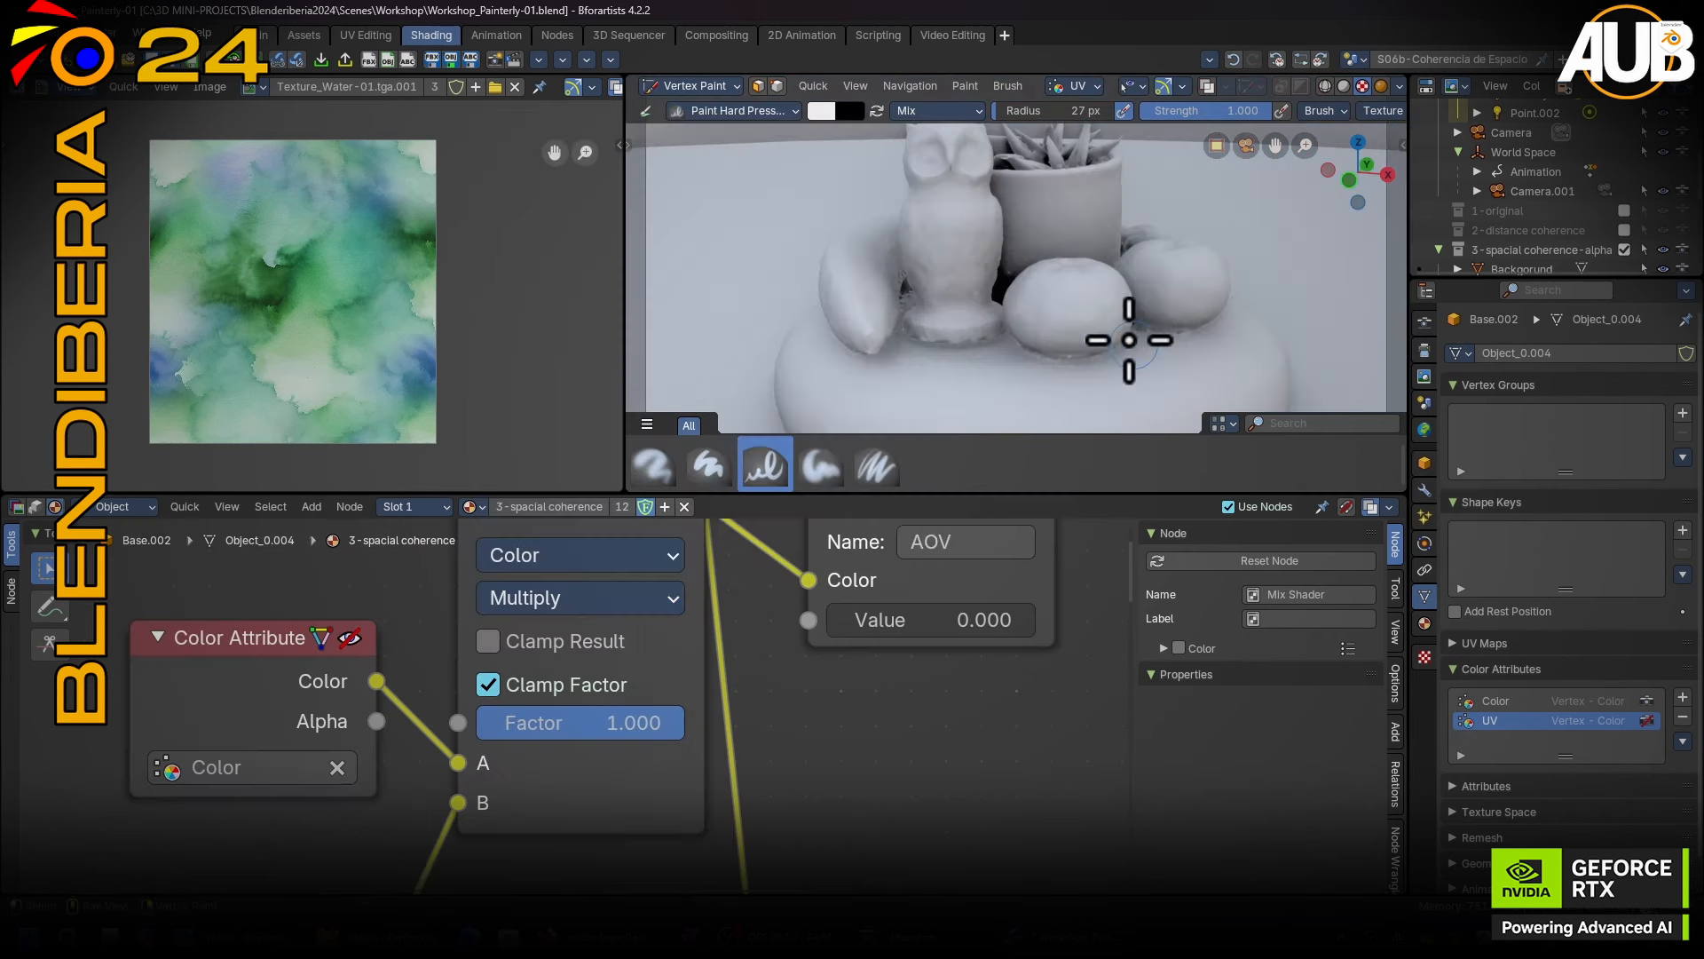
pyautogui.scroll(6, 1020, 285)
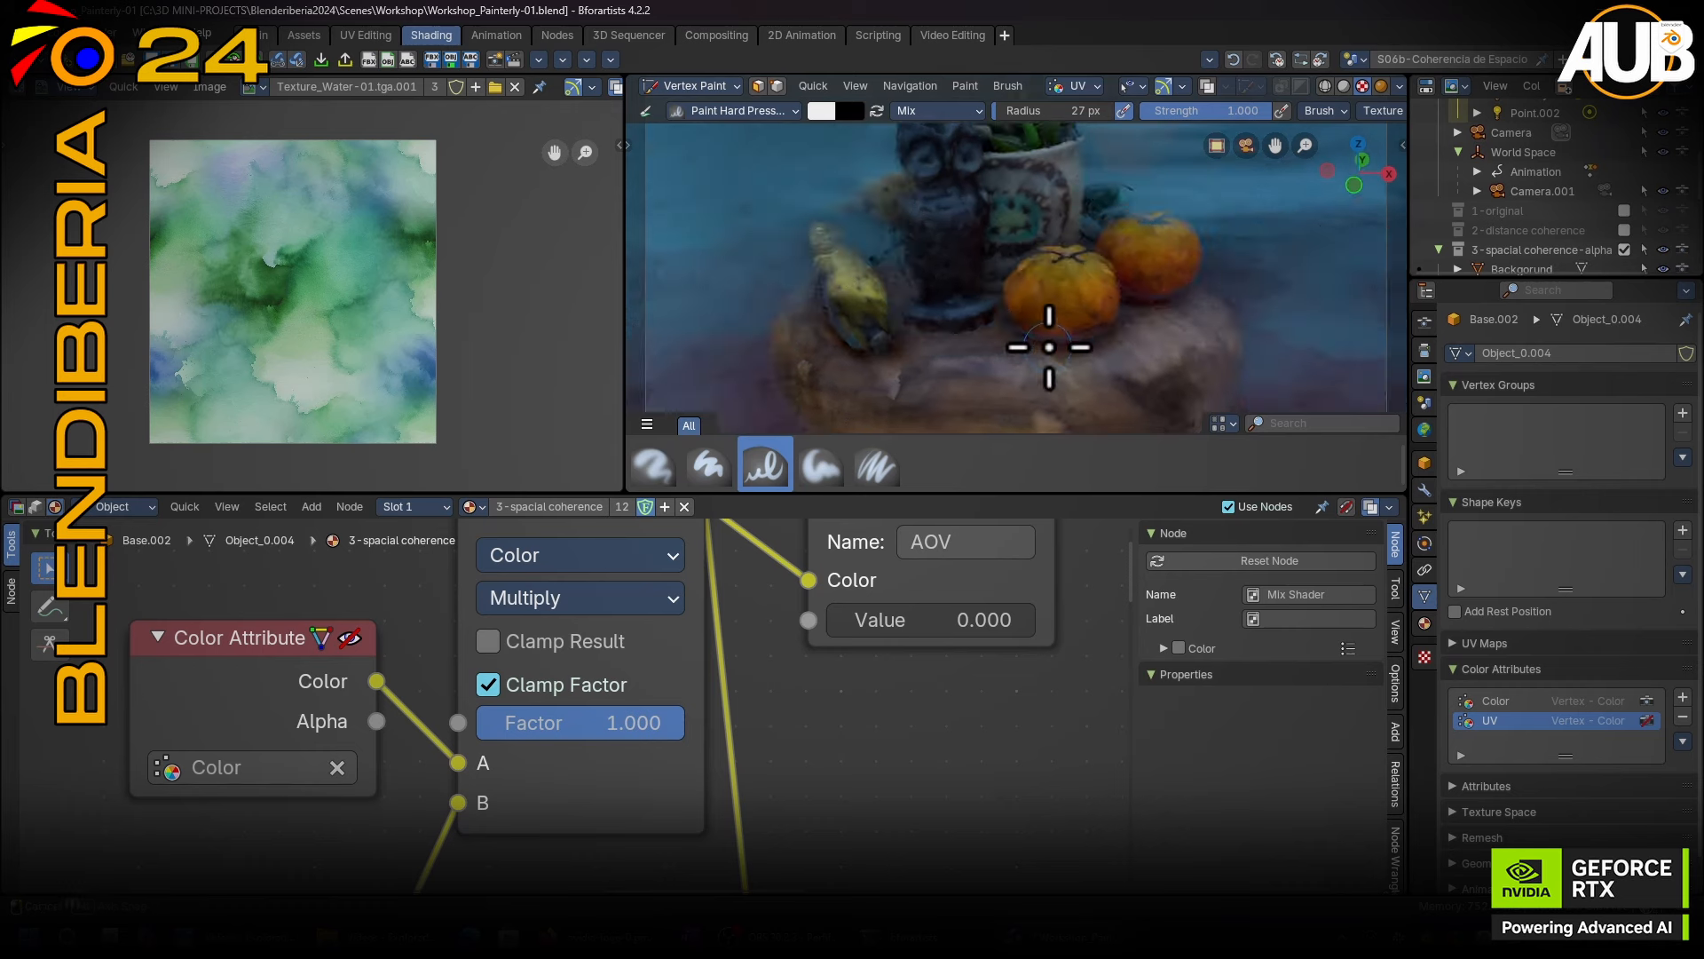
pyautogui.keyDown('shift'); pyautogui.moveTo(1068, 276); pyautogui.dragTo(1009, 232, button='middle'); pyautogui.keyUp('shift')
# Set the blending mode of the colour mix node before the AOV Output to Soft Light, and inspect the still life.
pyautogui.click(606, 603)
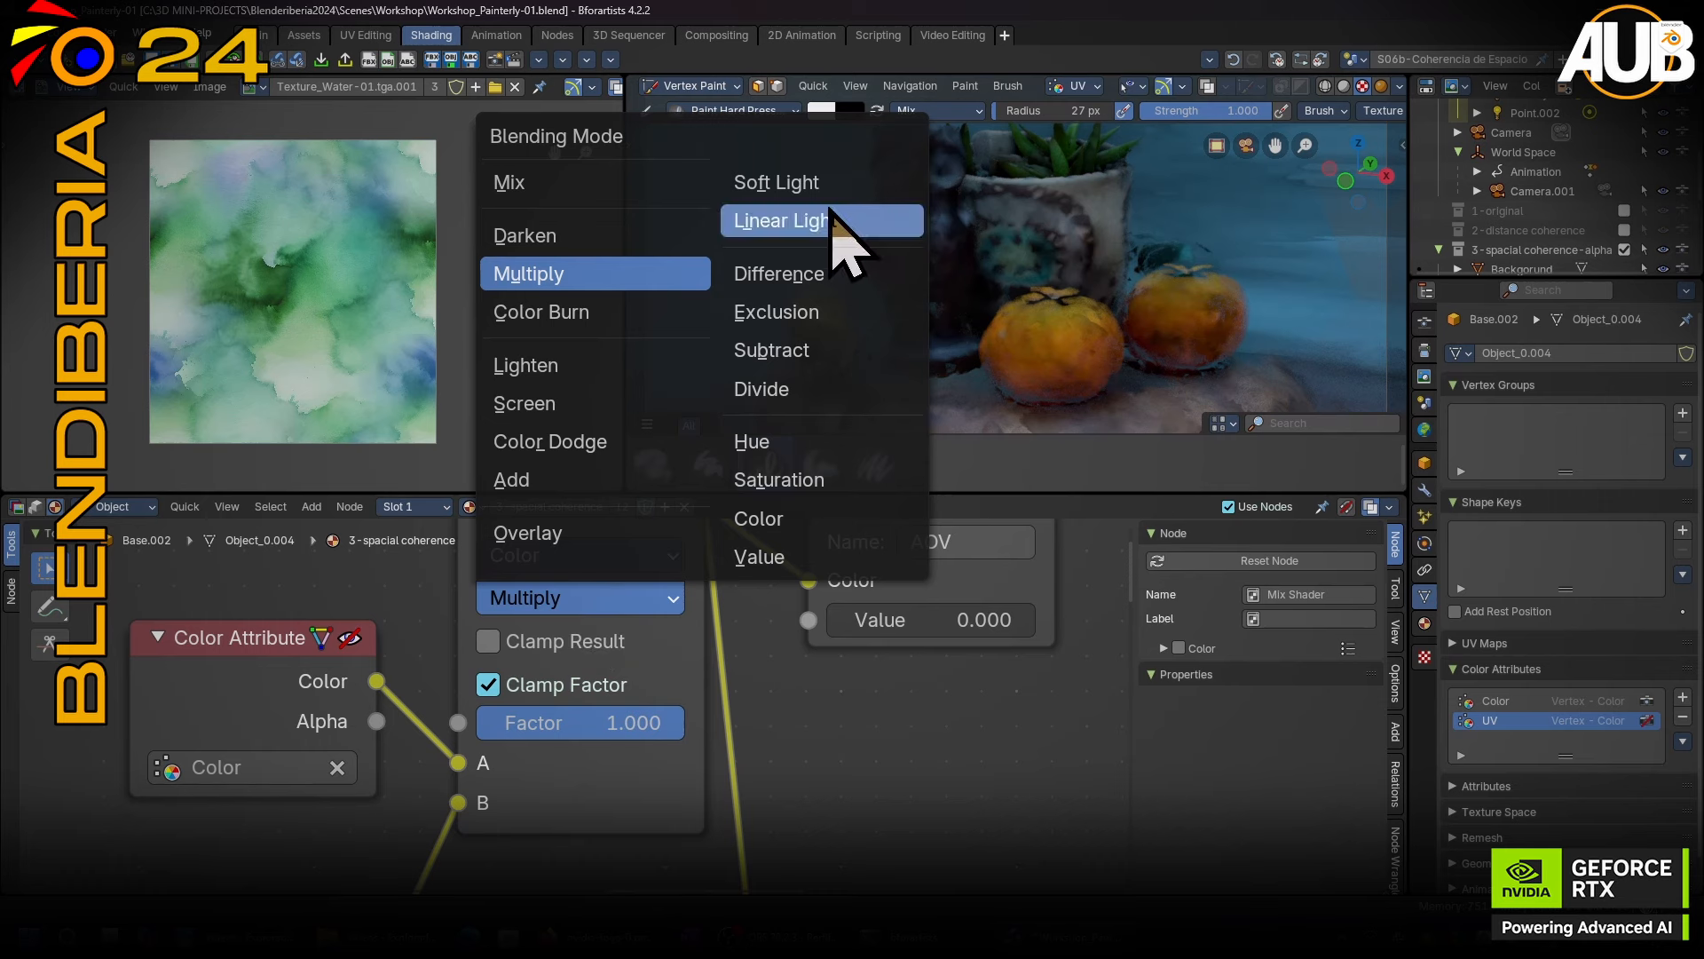
pyautogui.click(781, 181)
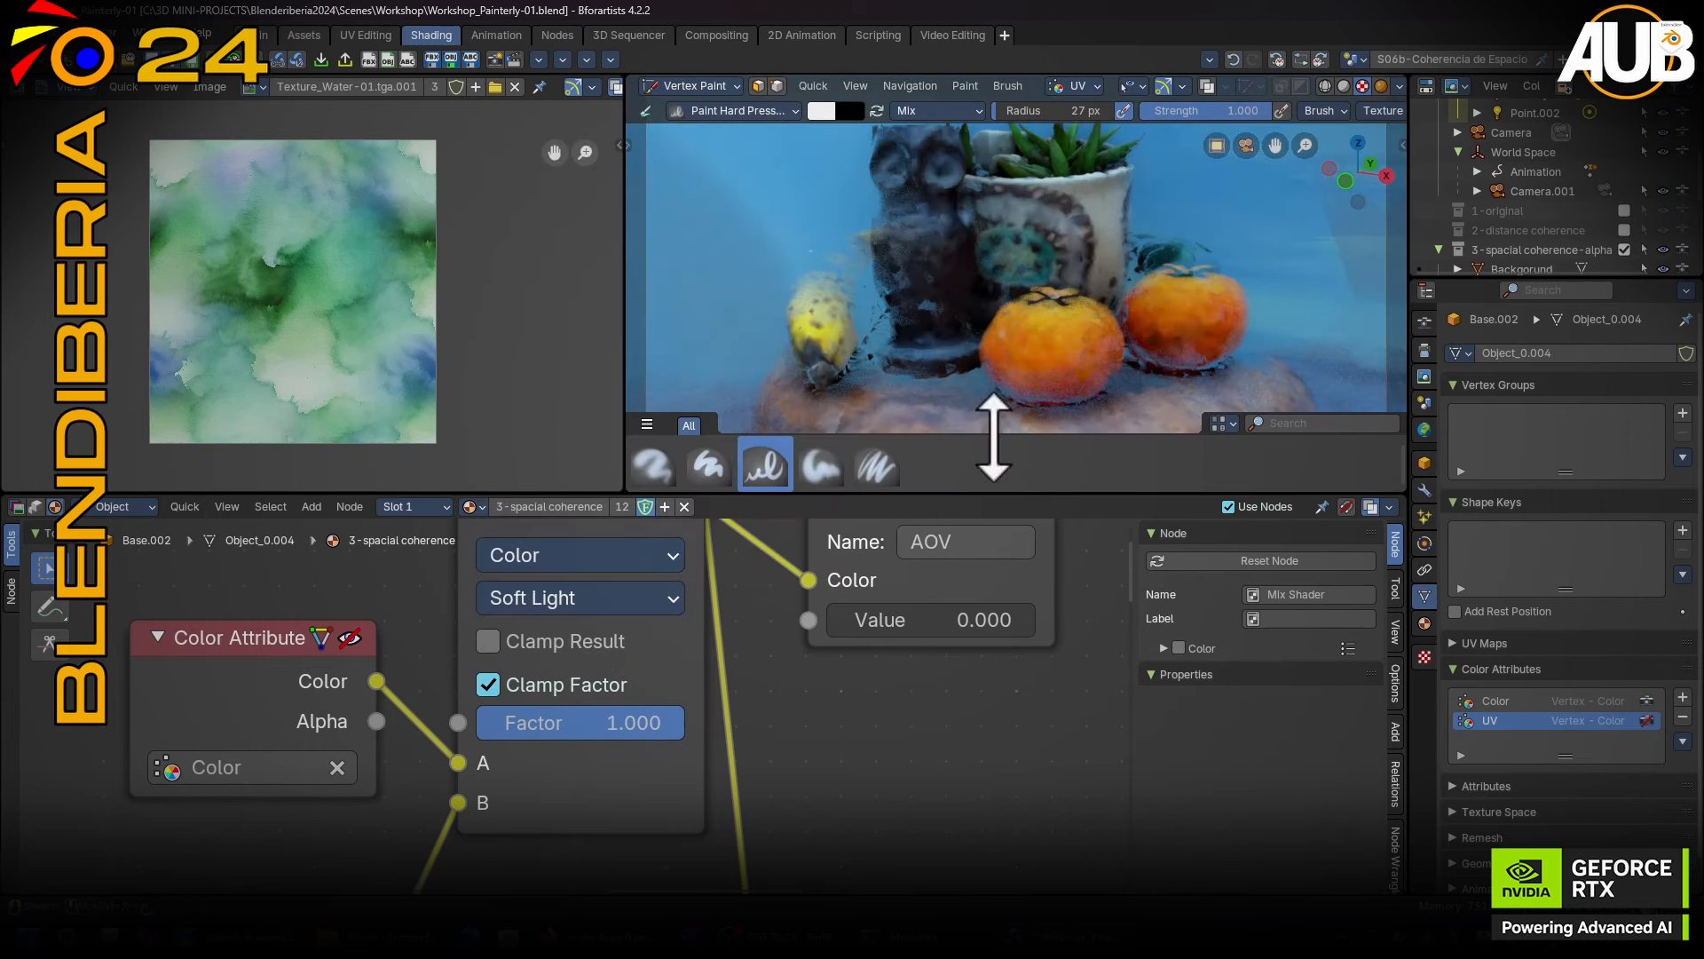
pyautogui.moveTo(993, 436)
pyautogui.mouseDown(button='middle')
pyautogui.moveTo(1039, 411)
pyautogui.moveTo(1020, 350)
pyautogui.moveTo(1031, 311)
pyautogui.moveTo(981, 441)
pyautogui.mouseUp(button='middle')
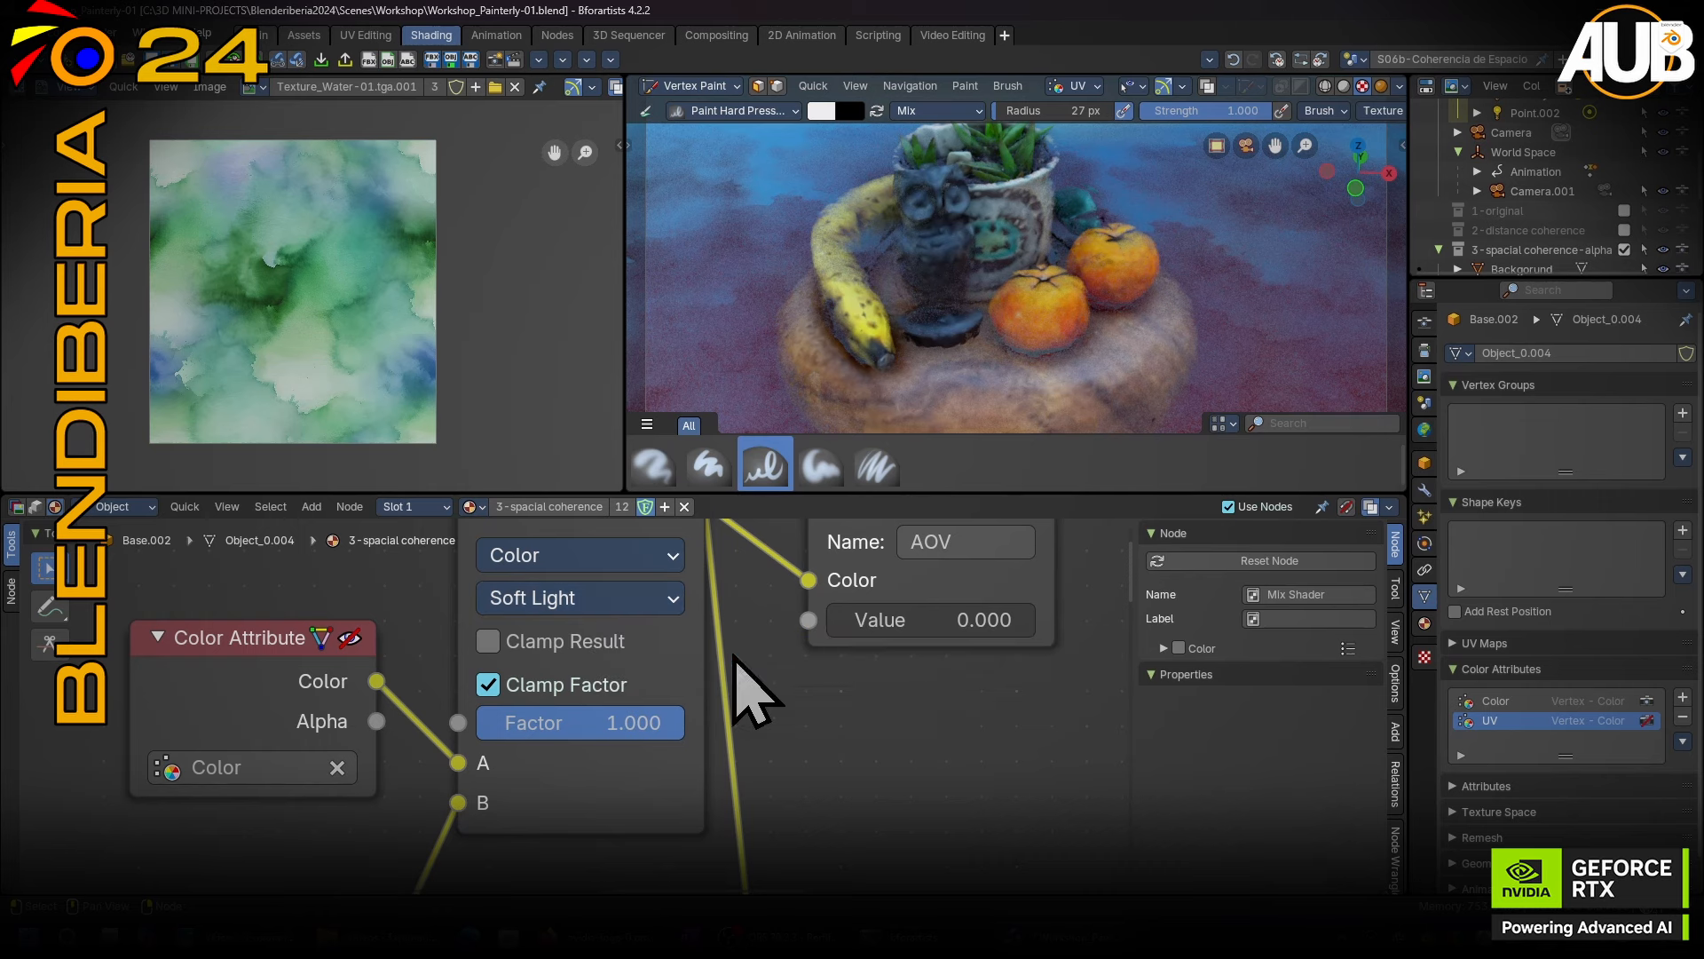
# Locate the AOV Output node, switch to the Layout workspace, and inspect the painterly still life in scene S06b-Coherencia de Espacio.
pyautogui.moveTo(851, 702); pyautogui.dragTo(724, 803, button='middle')
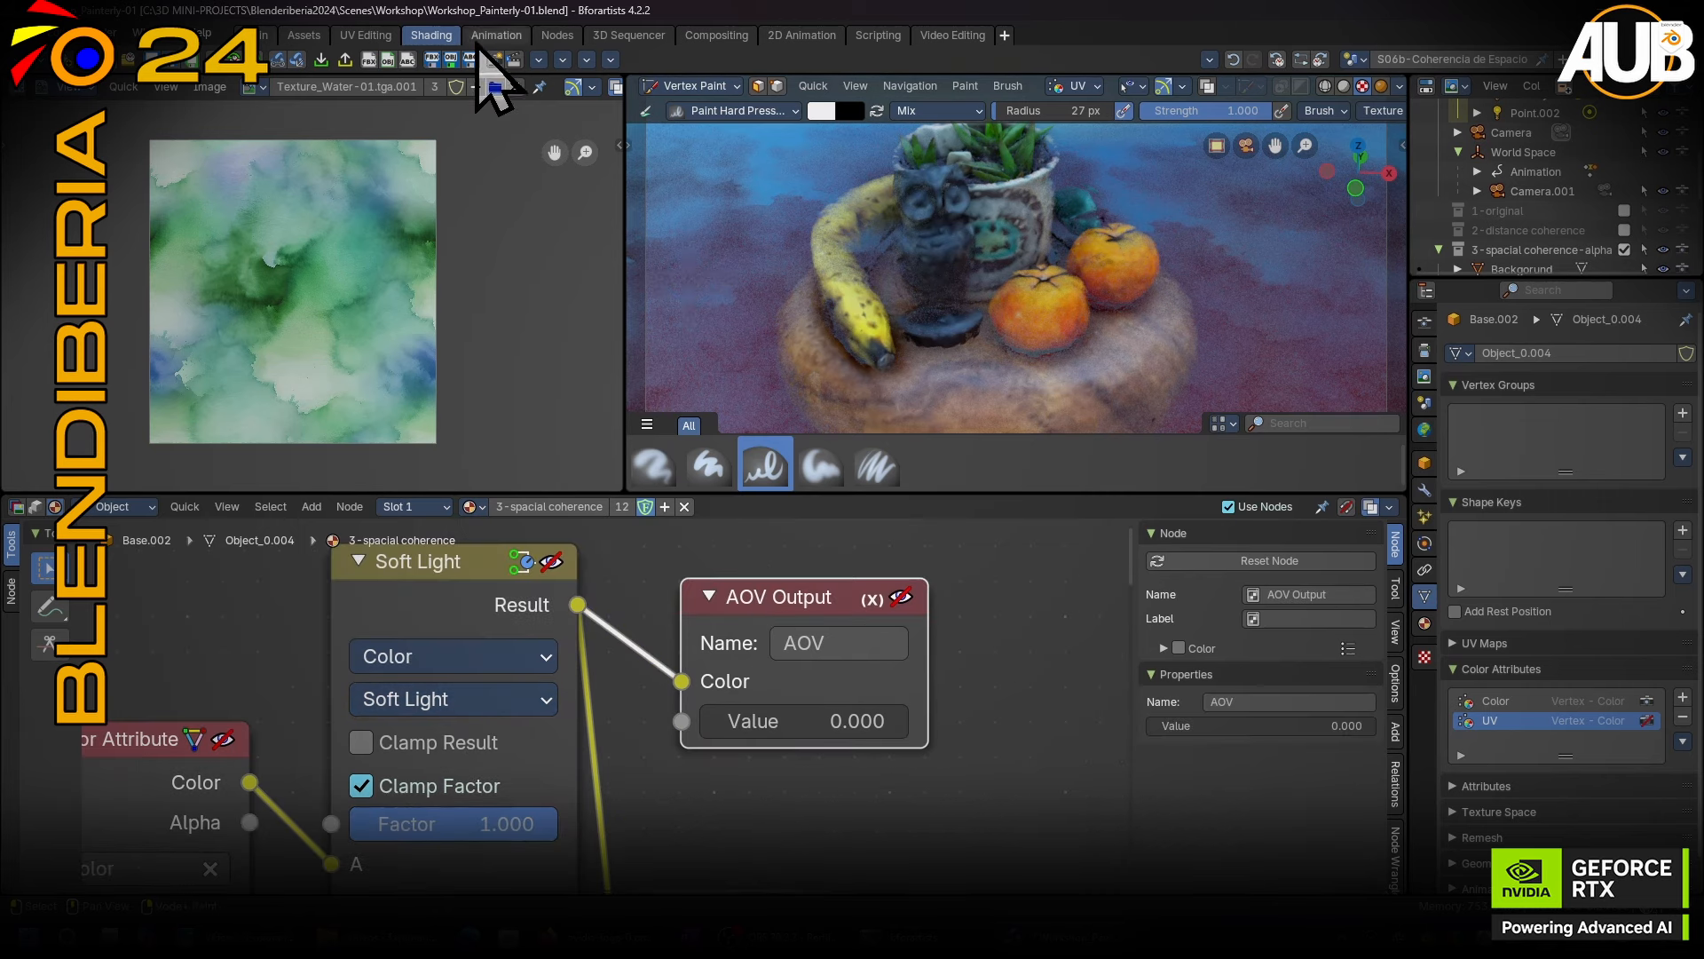
pyautogui.click(259, 39)
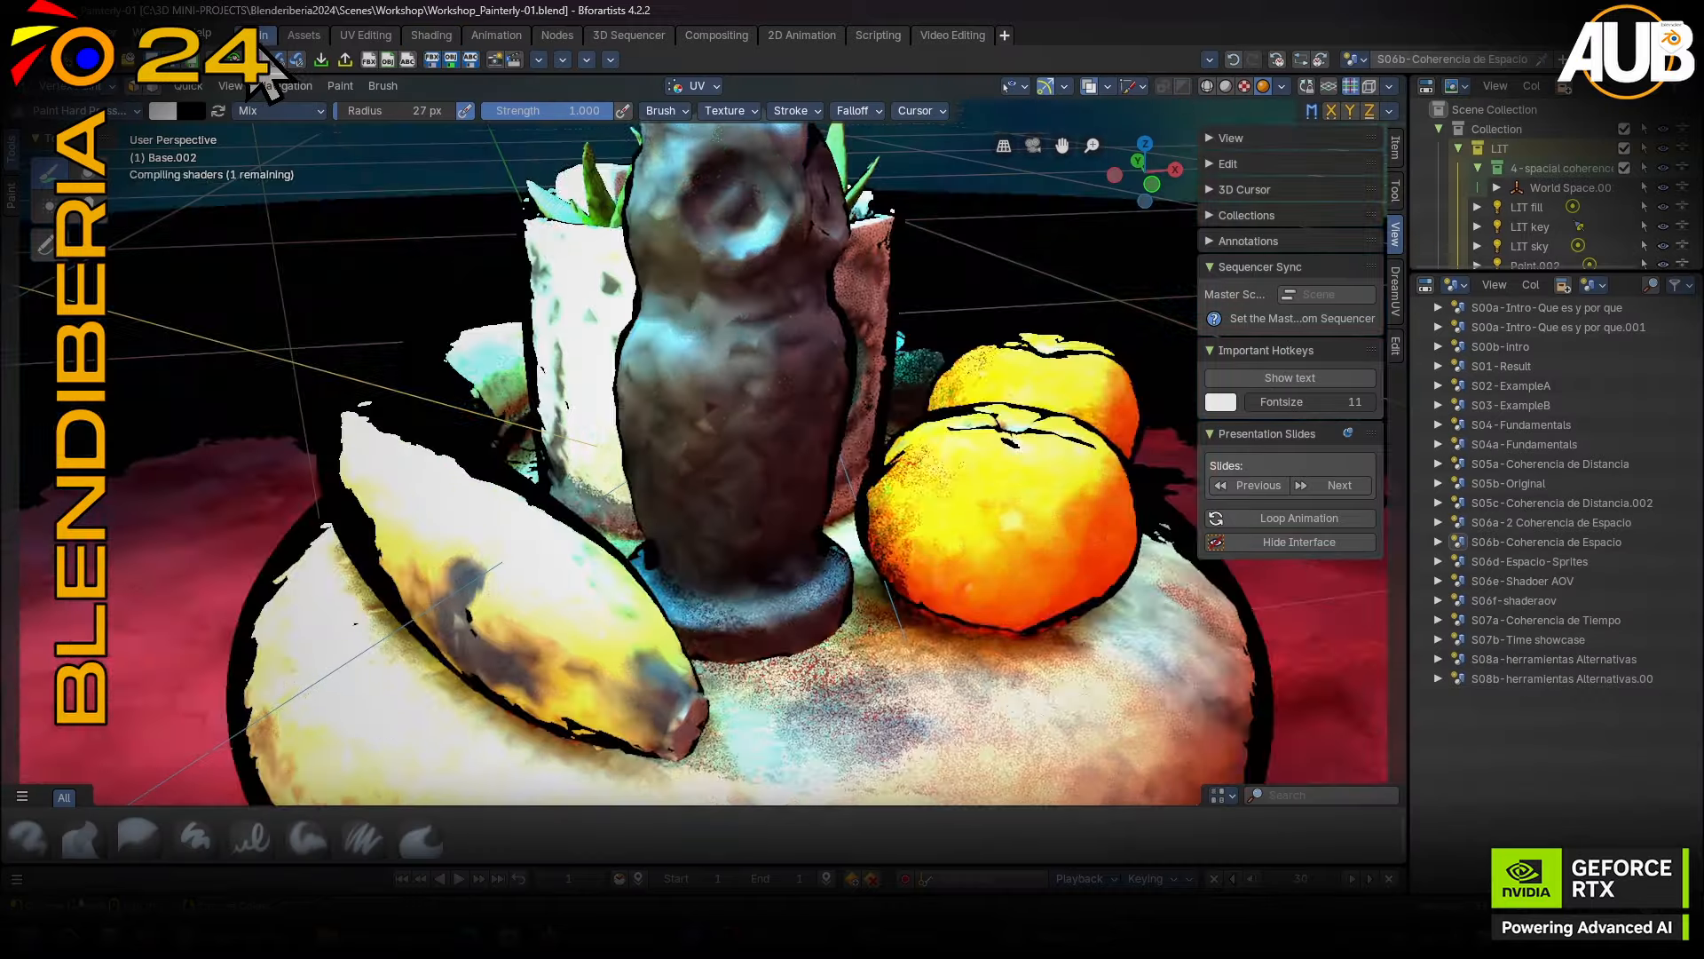
pyautogui.moveTo(845, 401)
pyautogui.mouseDown(button='middle')
pyautogui.moveTo(791, 403)
pyautogui.moveTo(880, 559)
pyautogui.moveTo(751, 491)
pyautogui.mouseUp(button='middle')
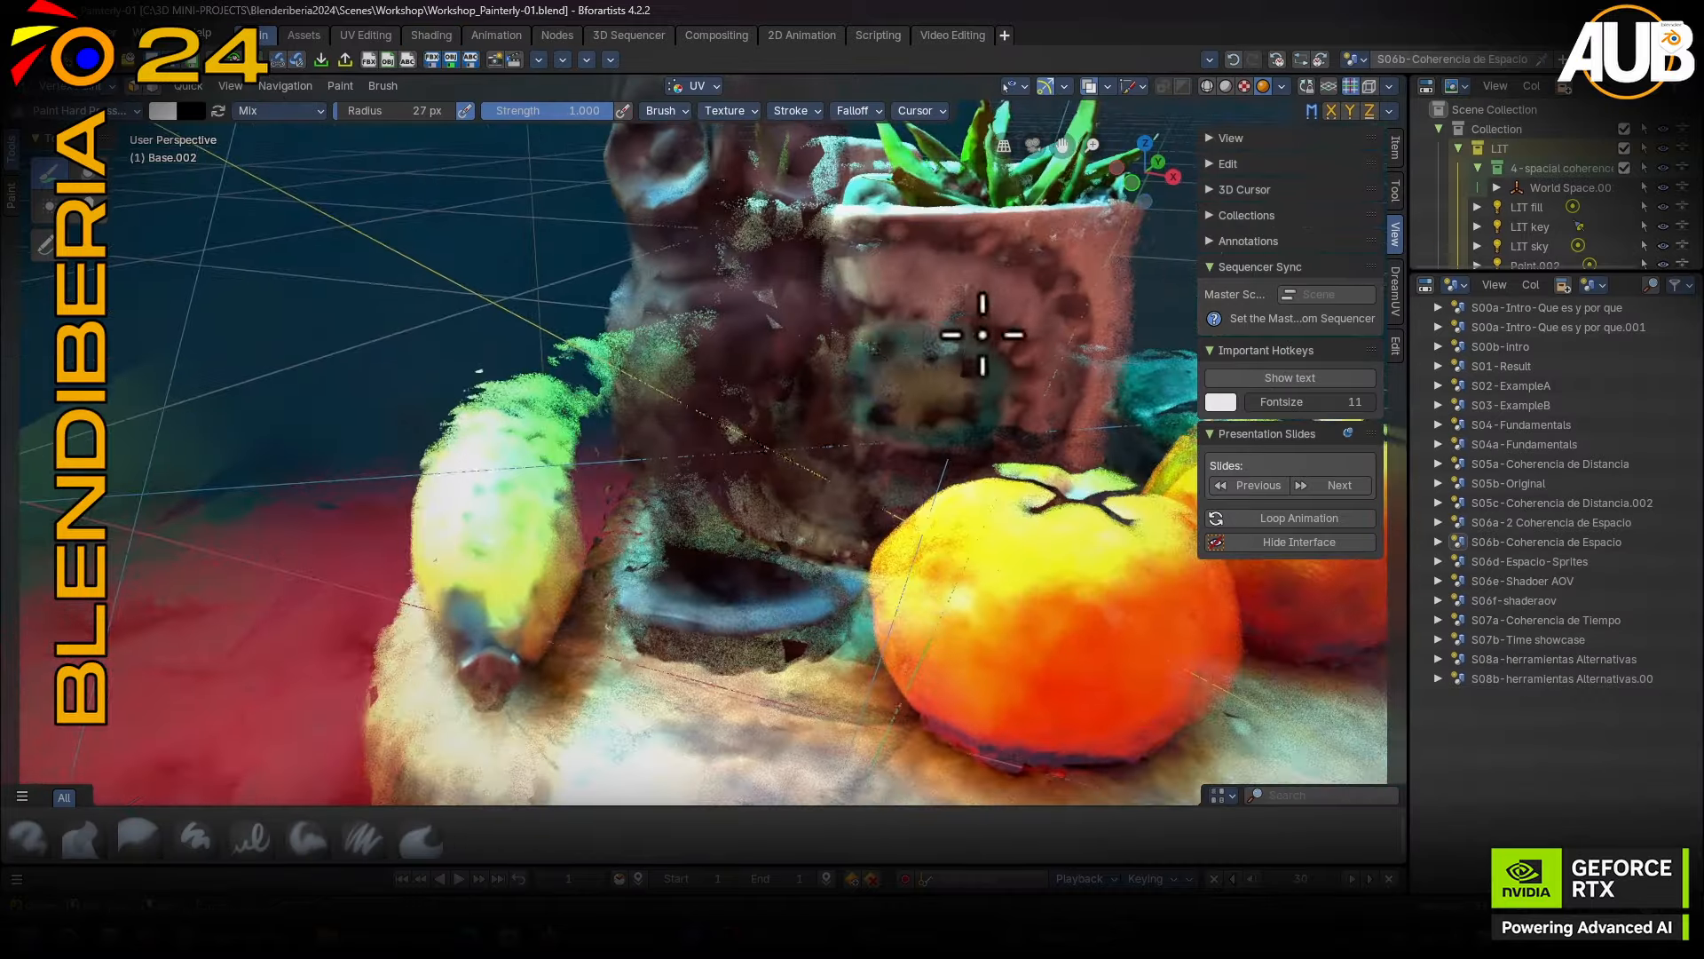
pyautogui.click(1519, 541)
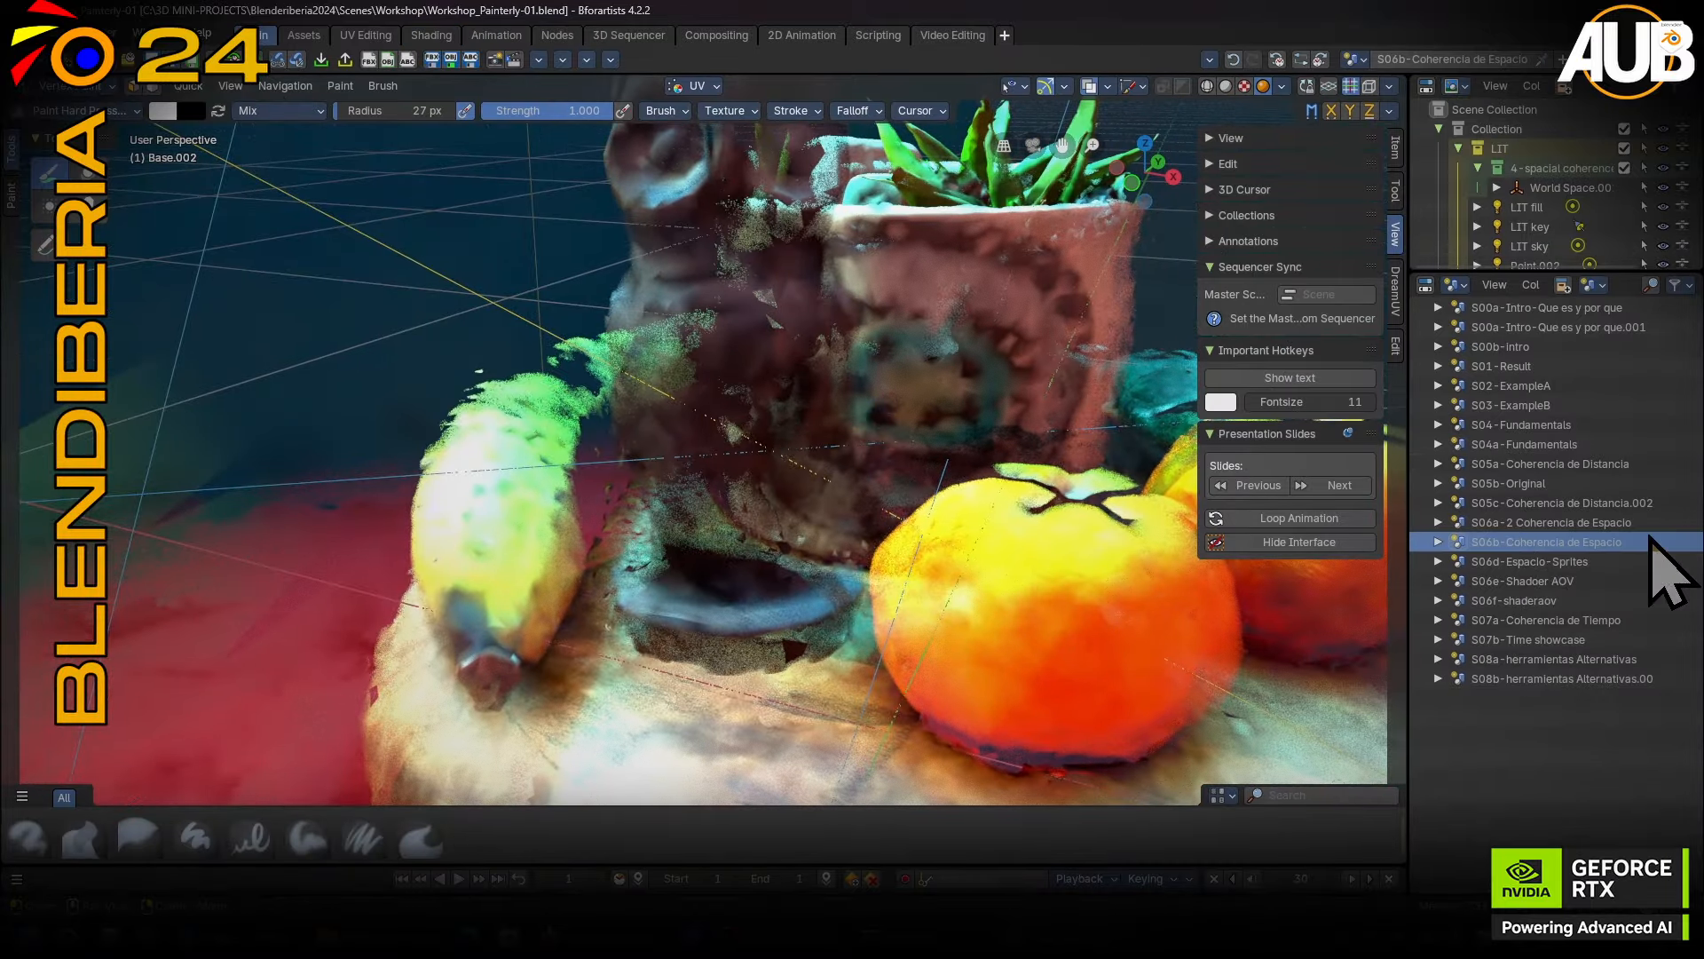
pyautogui.scroll(-2, 735, 396)
pyautogui.keyDown('shift'); pyautogui.moveTo(863, 333); pyautogui.dragTo(769, 376, button='middle'); pyautogui.keyUp('shift')
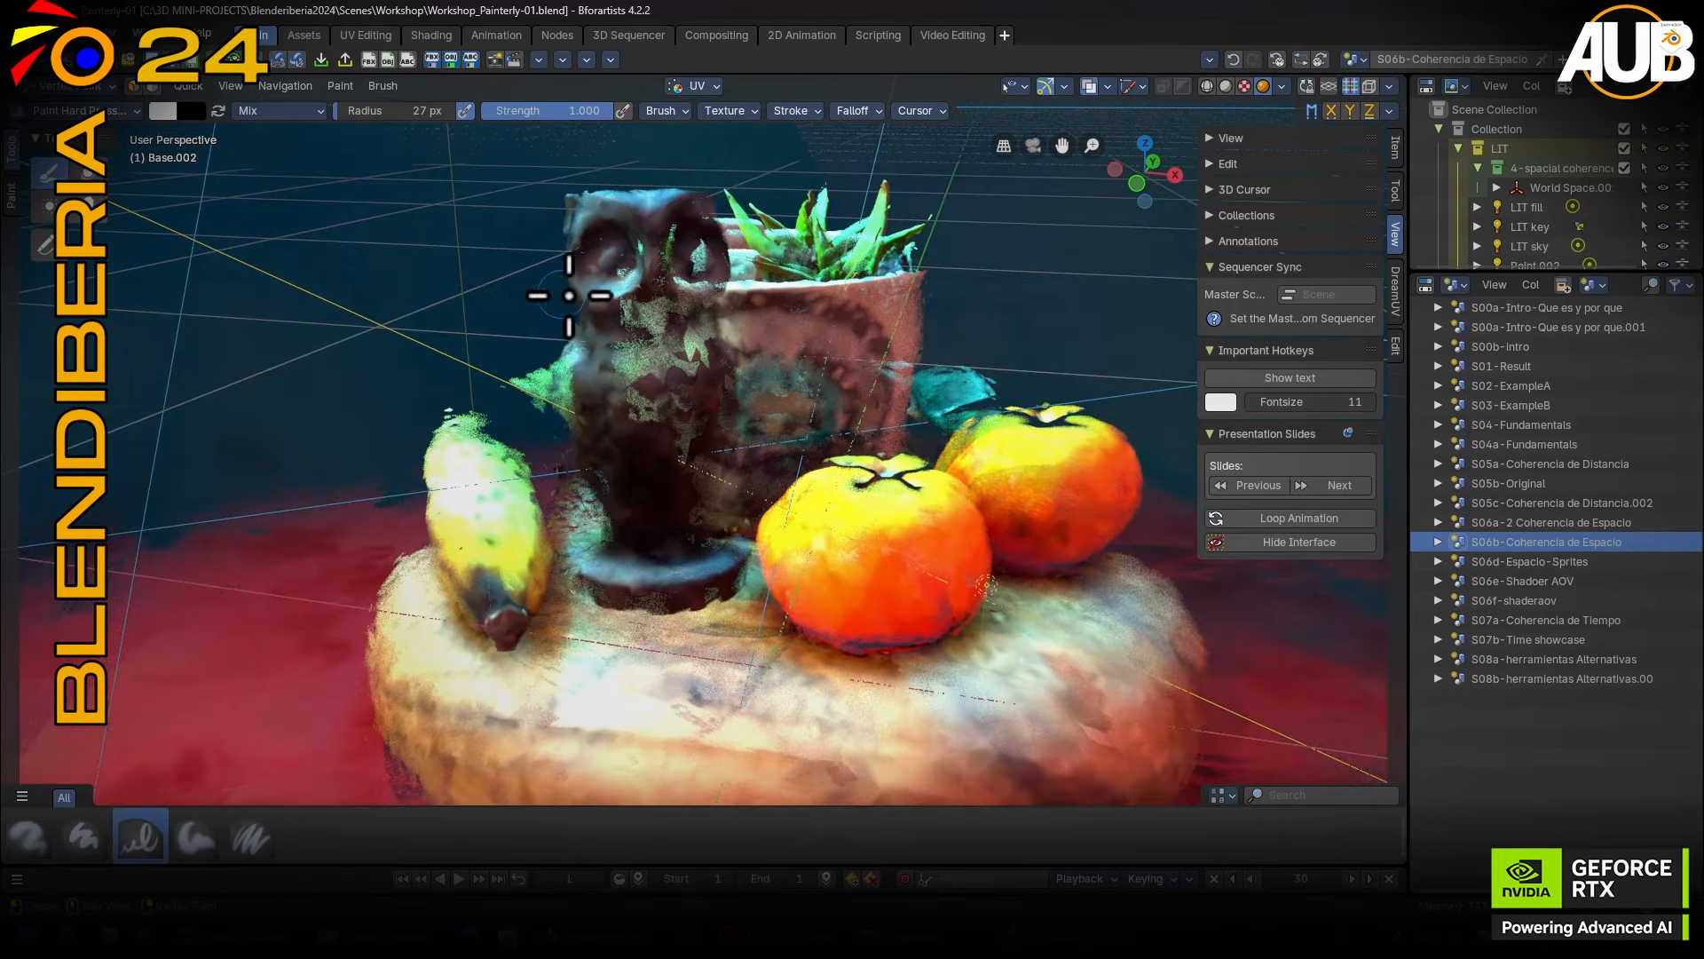
# Exit Vertex Paint mode, advance to the next presentation scene, and view its splash-like strokes from another angle.
pyautogui.press('Tab')
pyautogui.press('Right')
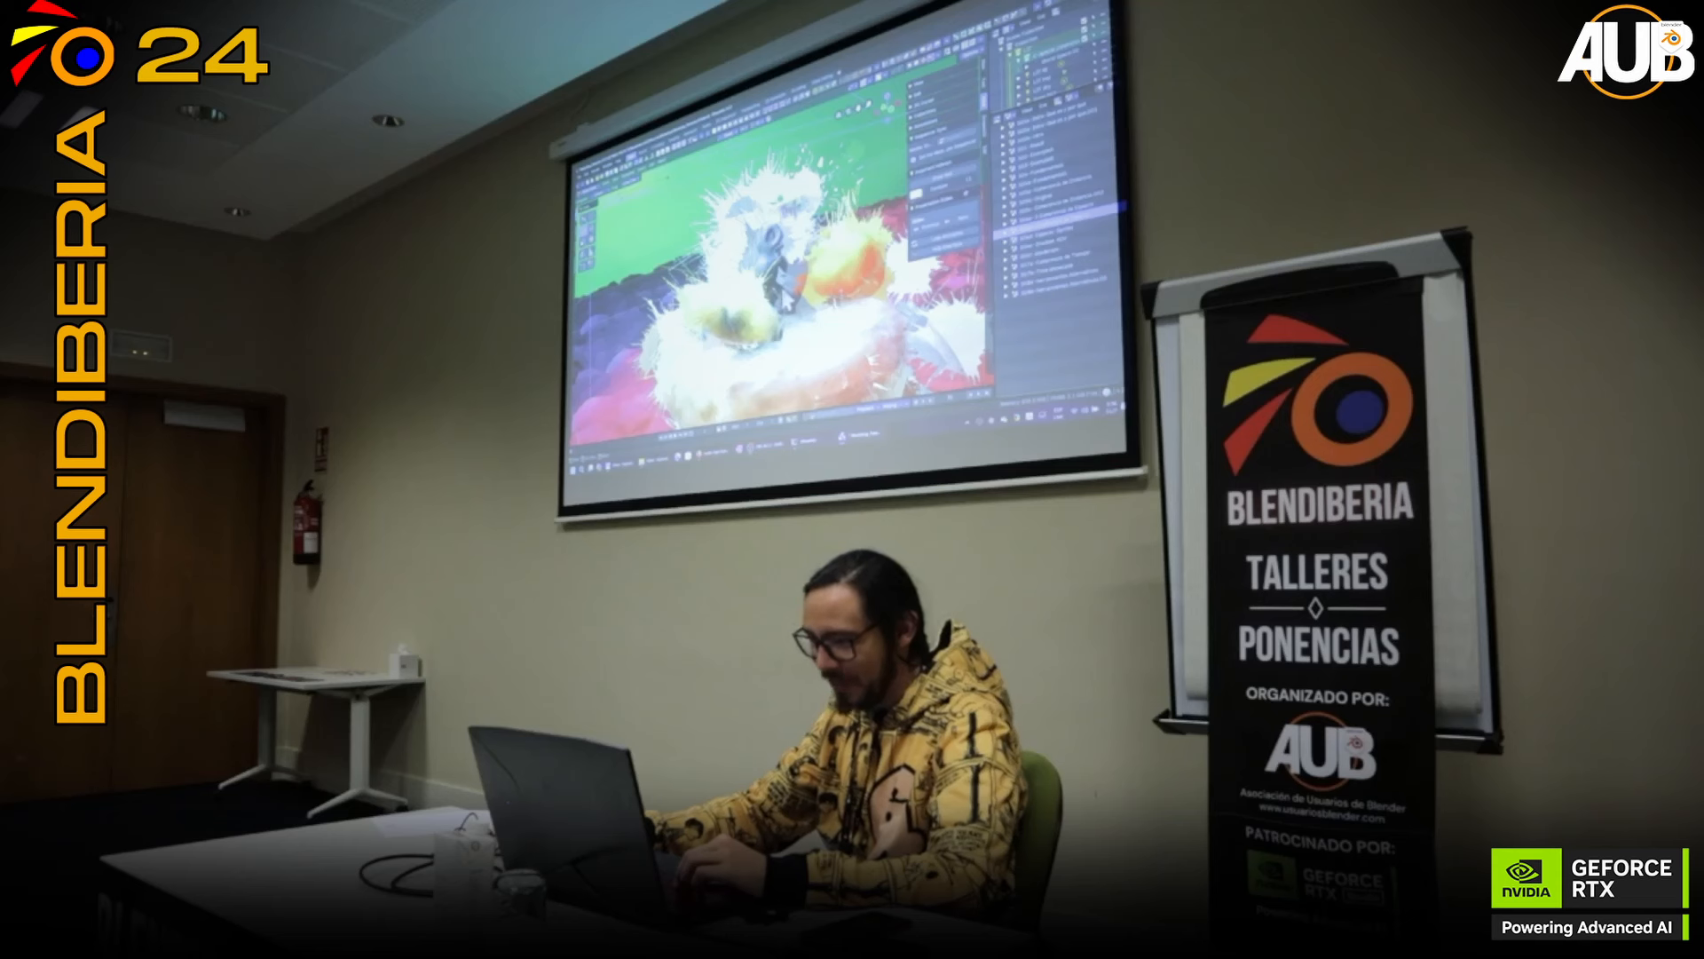
pyautogui.moveTo(782, 291); pyautogui.dragTo(783, 309, button='middle')
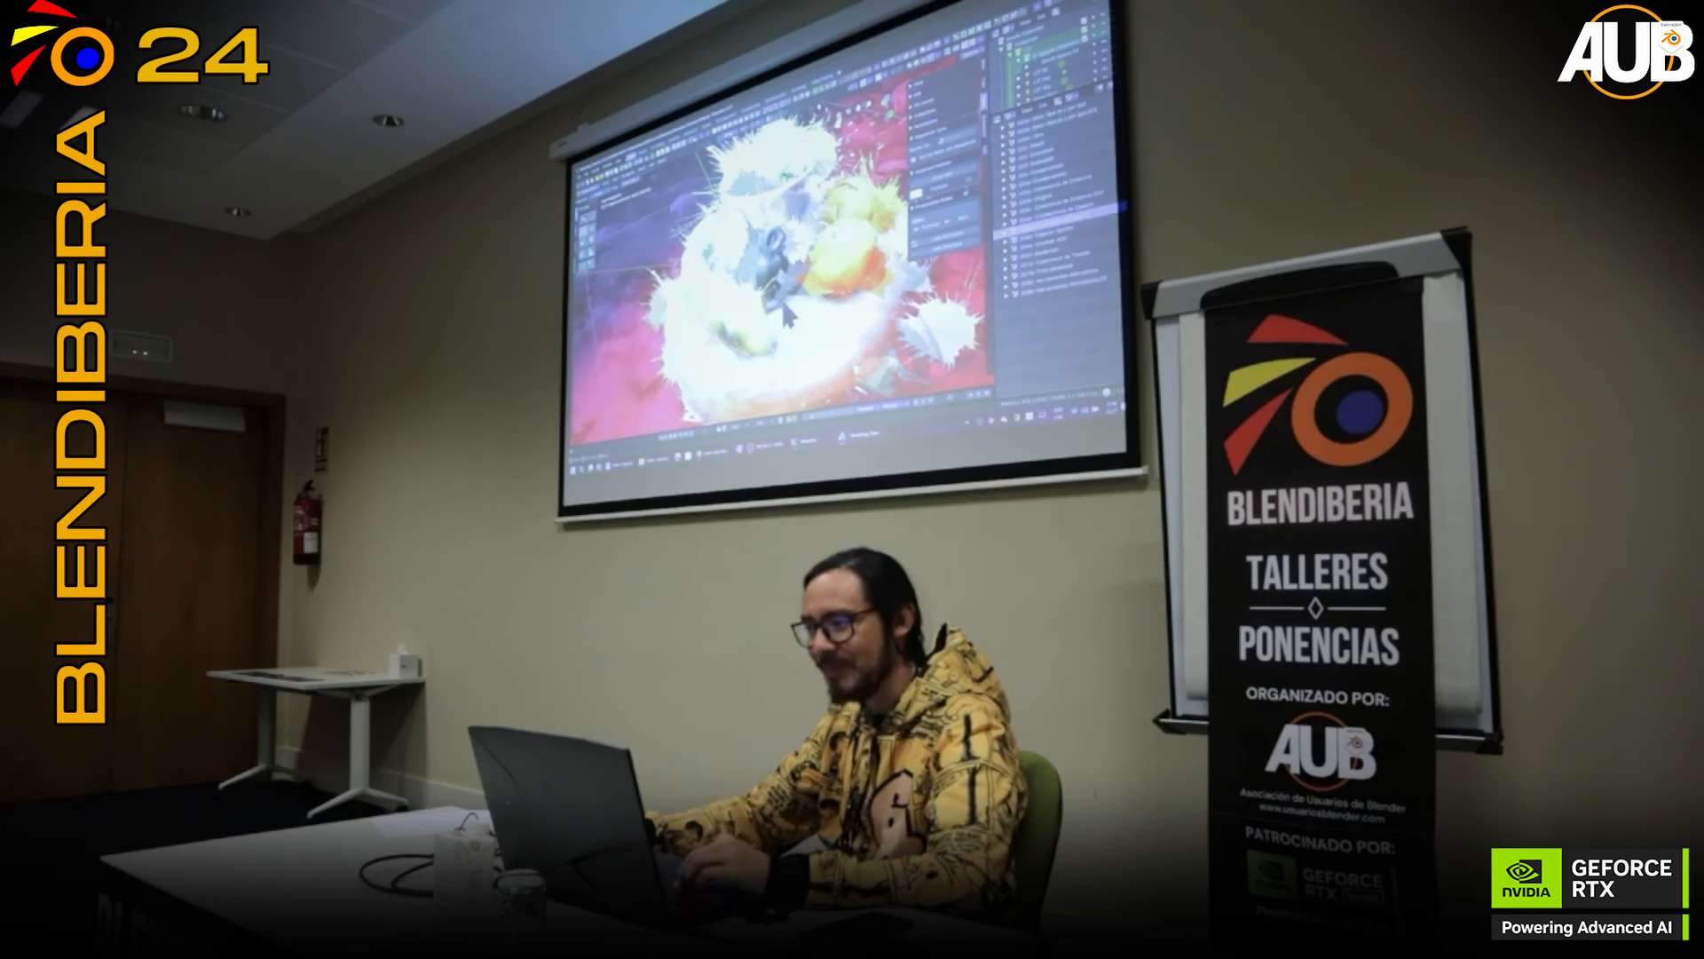
# Examine the splash-like sprite strokes of the still life in scene S06d-Espacio-Sprites from several angles, through the camera, from afar and close up.
pyautogui.moveTo(787, 312)
pyautogui.mouseDown(button='middle')
pyautogui.moveTo(752, 323)
pyautogui.moveTo(736, 254)
pyautogui.mouseUp(button='middle')
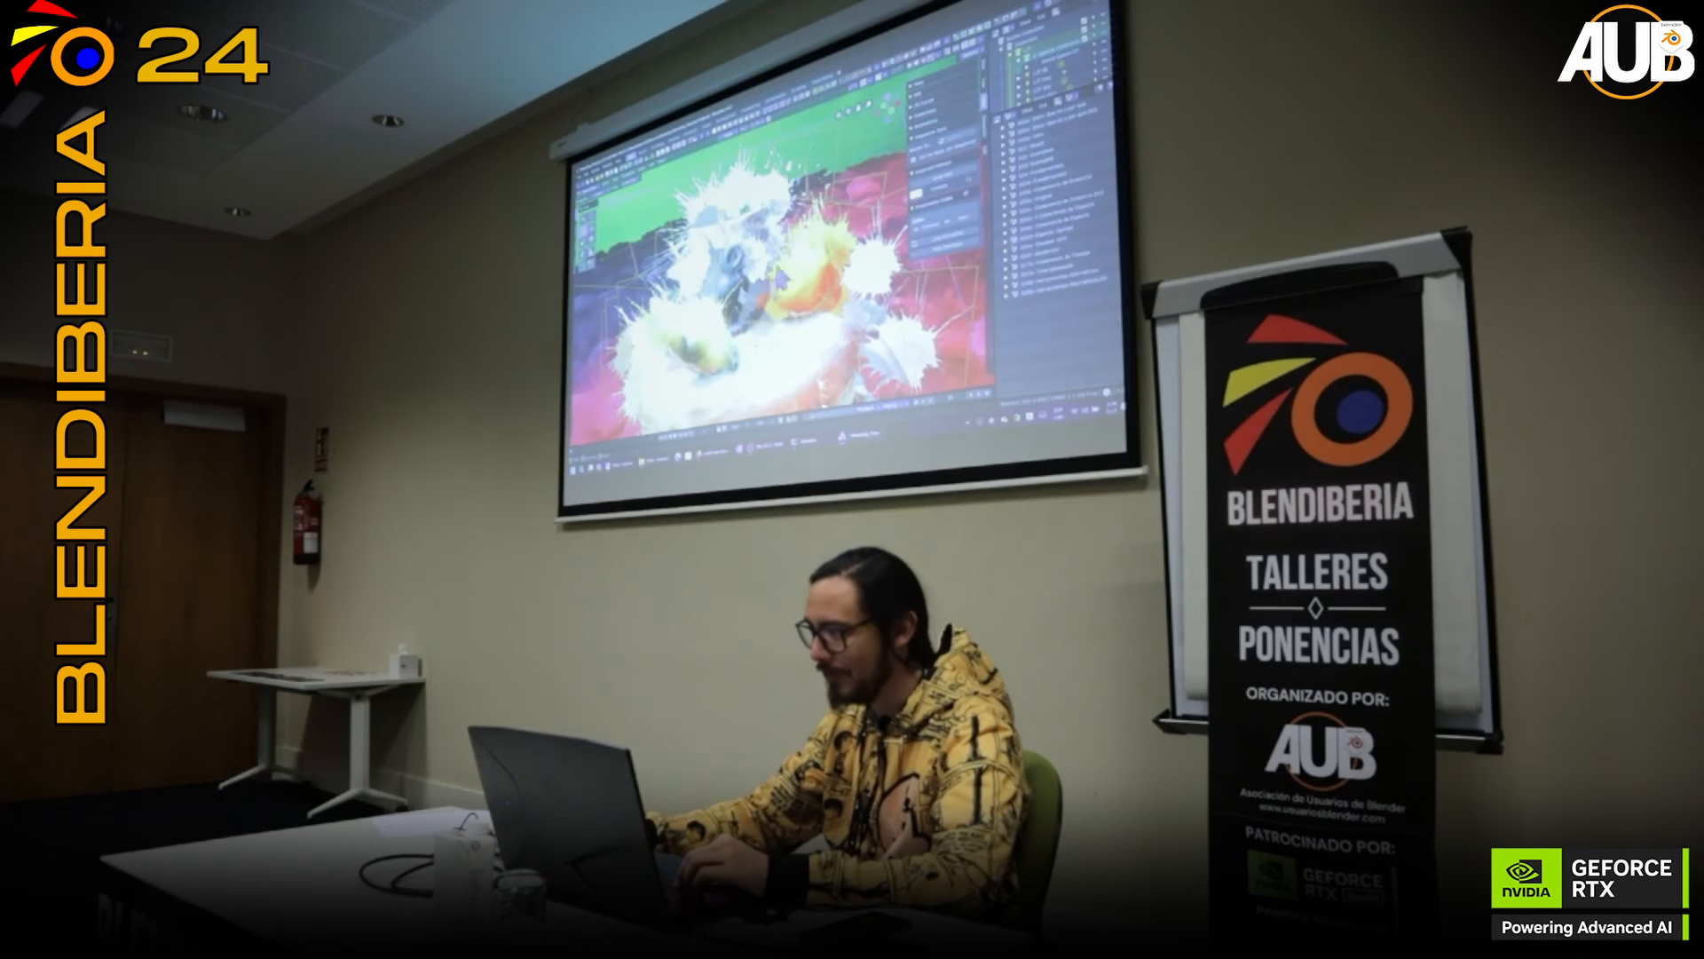
pyautogui.click(850, 113)
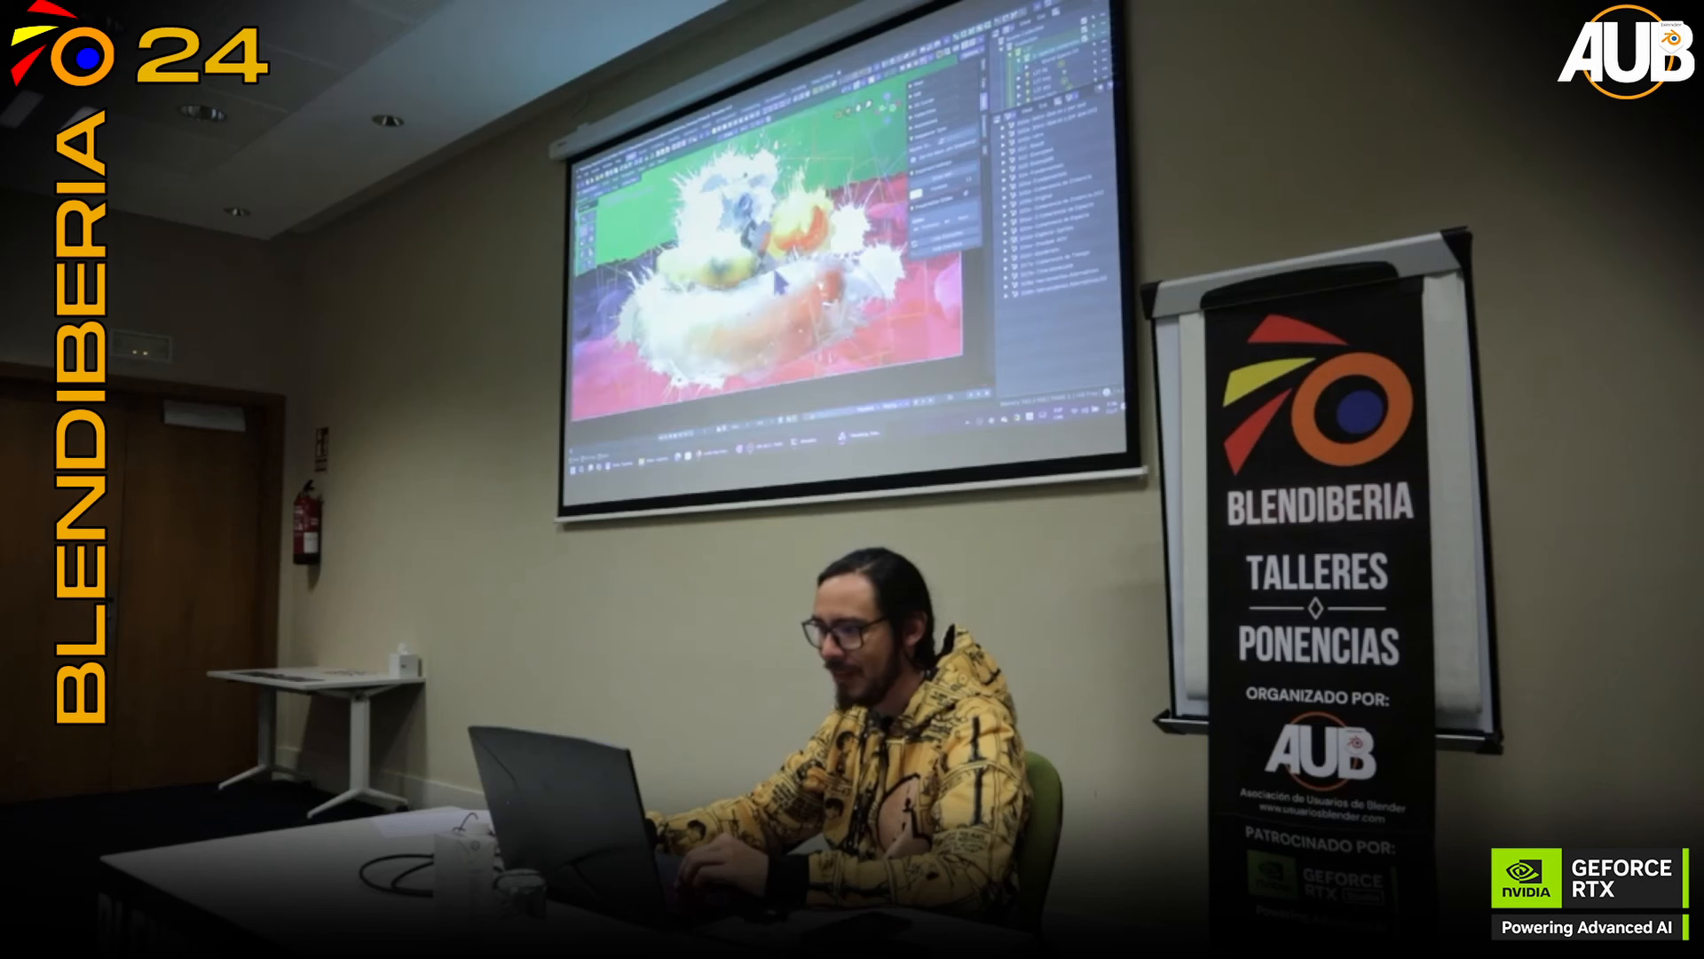
pyautogui.keyDown('shift'); pyautogui.moveTo(744, 253); pyautogui.dragTo(762, 282, button='middle'); pyautogui.keyUp('shift')
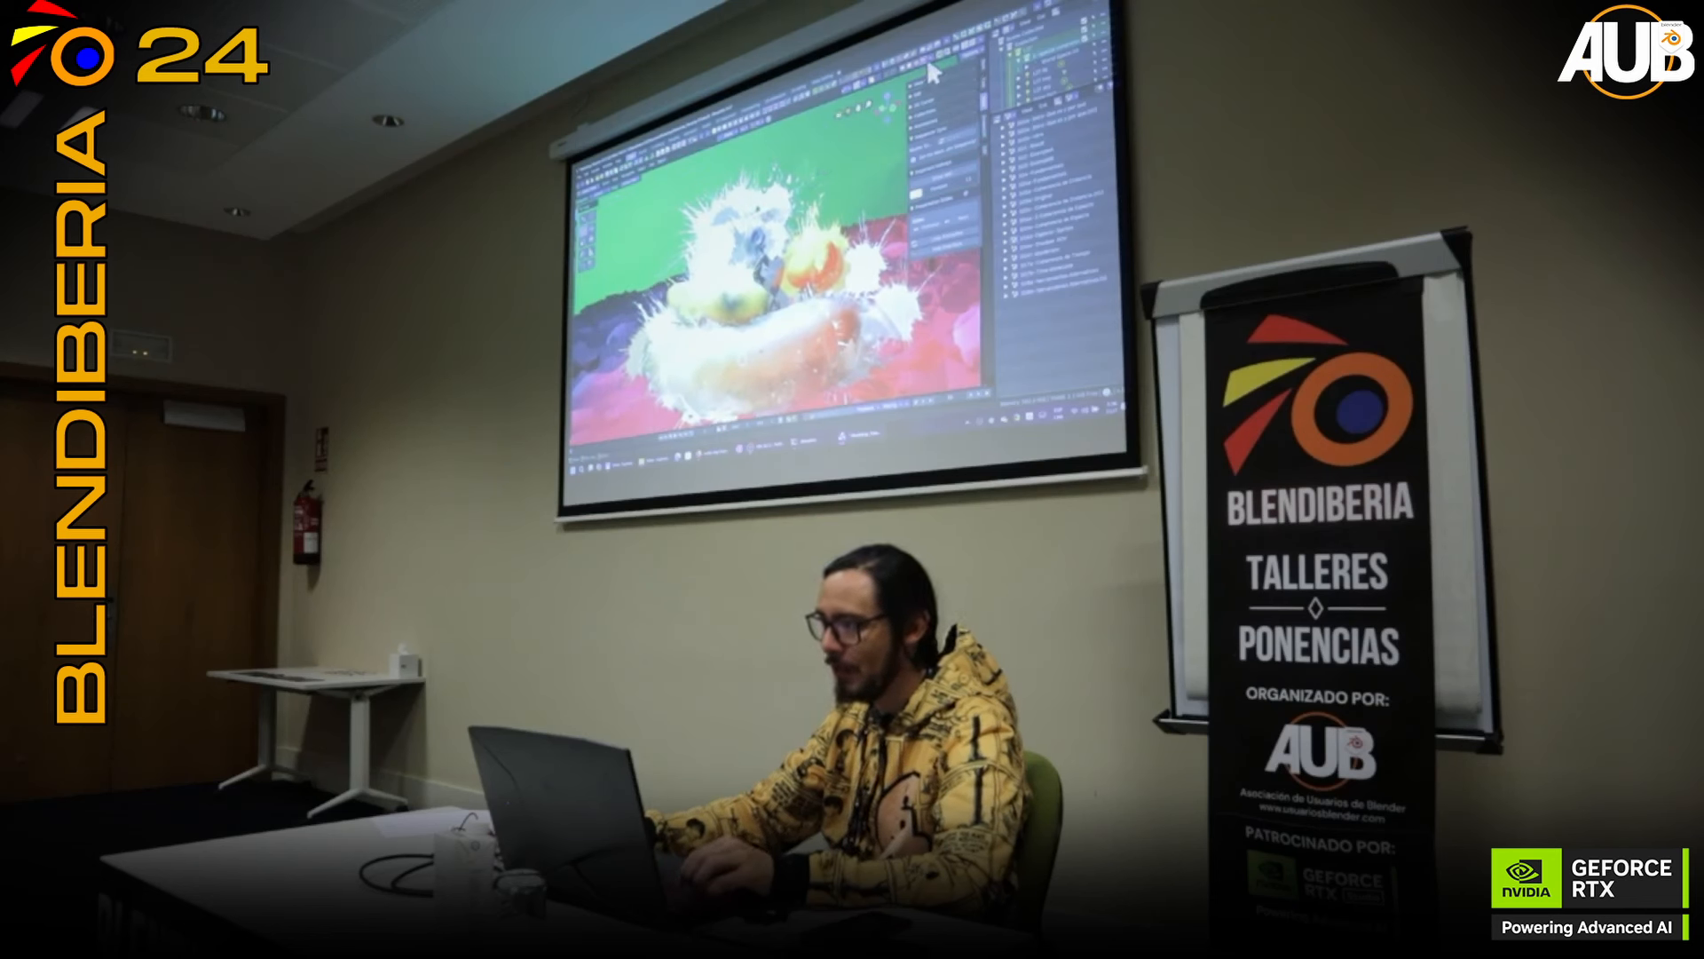
pyautogui.moveTo(789, 285)
pyautogui.mouseDown(button='middle')
pyautogui.moveTo(731, 286)
pyautogui.moveTo(736, 344)
pyautogui.moveTo(785, 306)
pyautogui.mouseUp(button='middle')
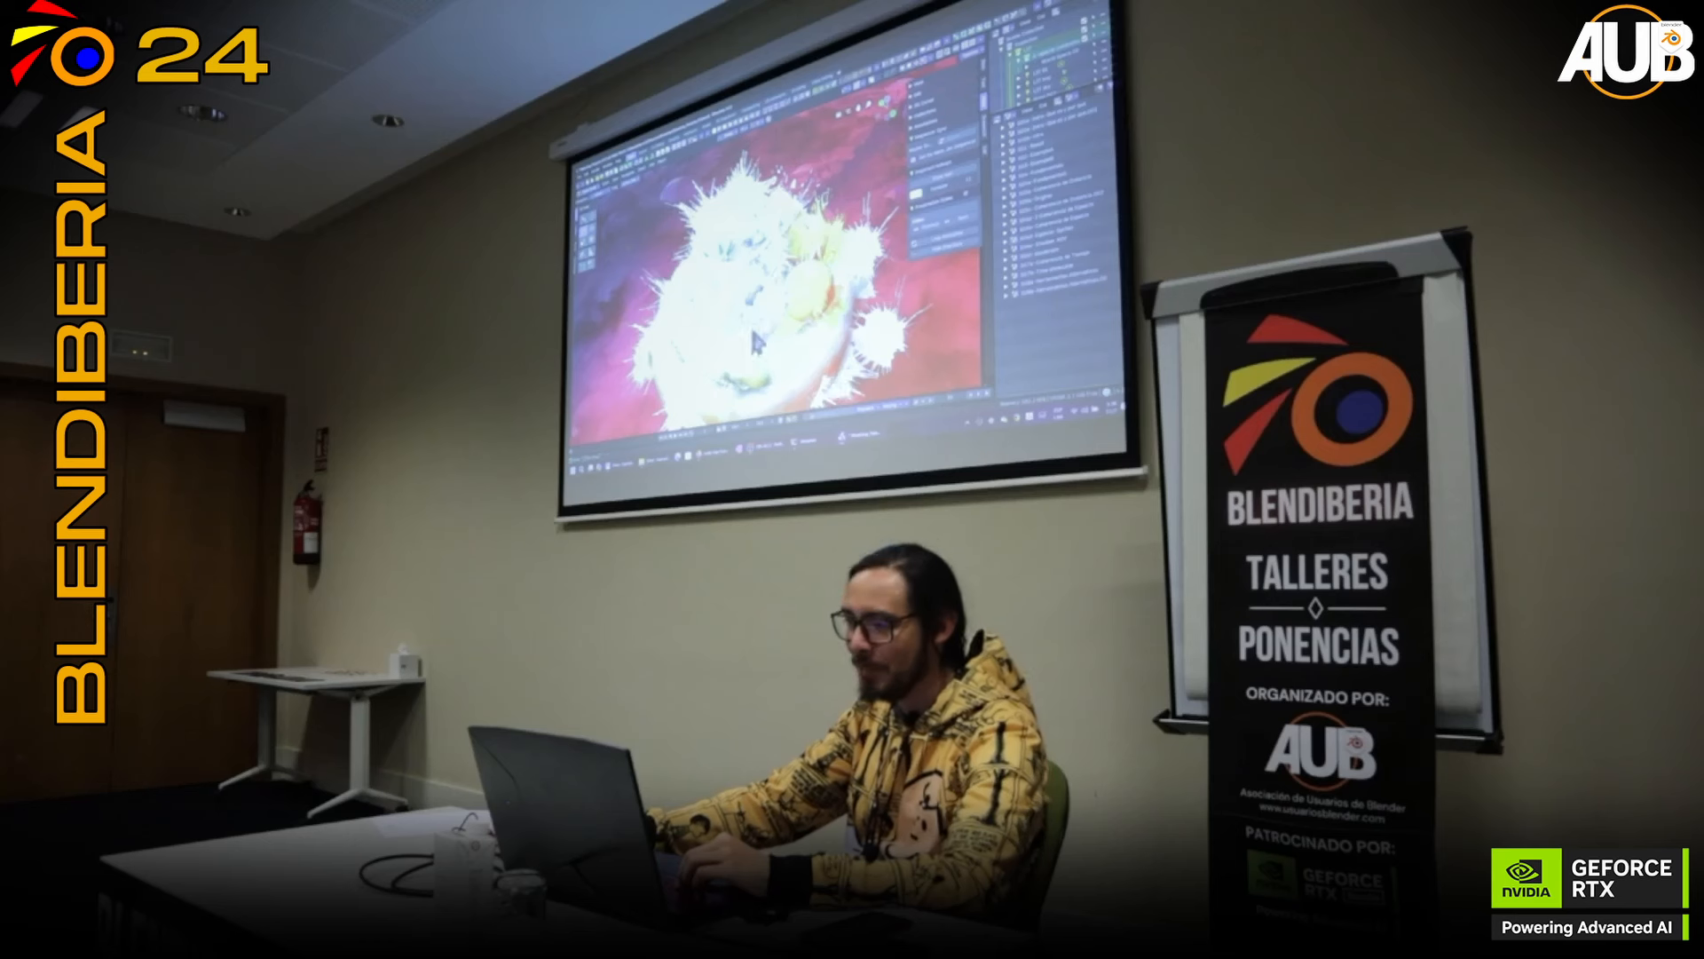
pyautogui.moveTo(754, 336); pyautogui.dragTo(795, 330, button='middle')
pyautogui.moveTo(875, 702)
pyautogui.mouseDown(button='middle')
pyautogui.moveTo(881, 783)
pyautogui.moveTo(866, 764)
pyautogui.moveTo(847, 828)
pyautogui.mouseUp(button='middle')
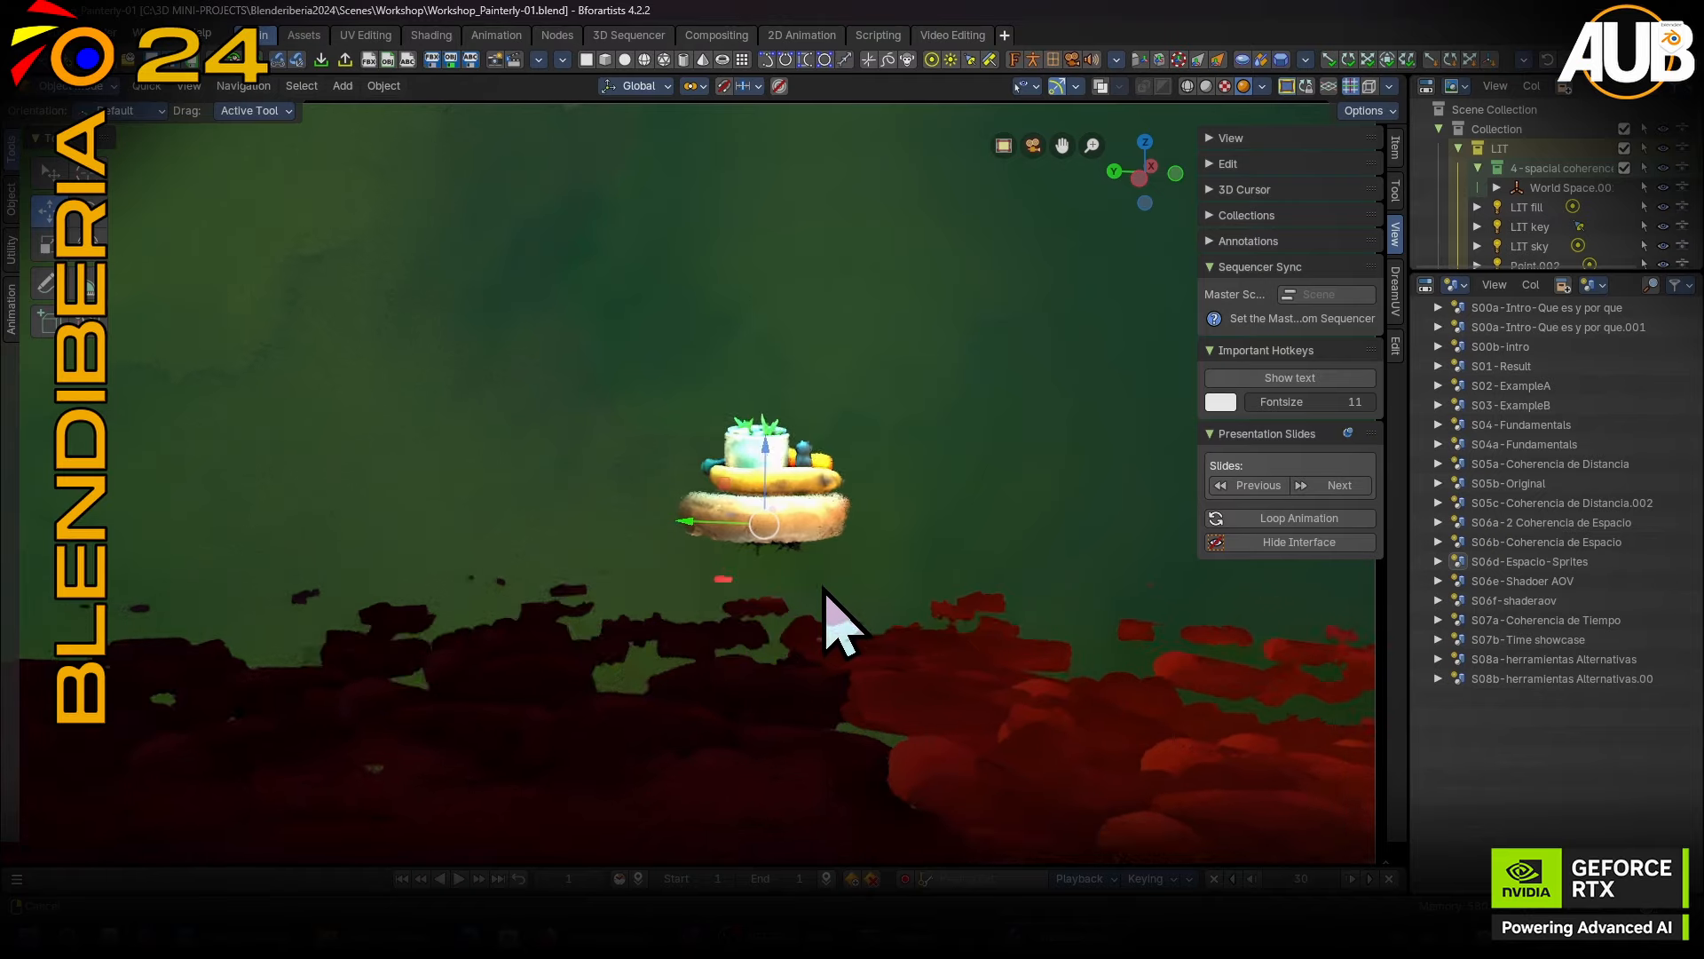
pyautogui.moveTo(823, 588)
pyautogui.keyDown('ctrl'); pyautogui.mouseDown(button='middle')
pyautogui.moveTo(832, 666)
pyautogui.moveTo(837, 559)
pyautogui.moveTo(799, 391)
pyautogui.moveTo(798, 810)
pyautogui.moveTo(779, 226)
pyautogui.moveTo(837, 761)
pyautogui.moveTo(799, 476)
pyautogui.moveTo(803, 350)
pyautogui.moveTo(902, 683)
pyautogui.mouseUp(button='middle'); pyautogui.keyUp('ctrl')
pyautogui.keyDown('ctrl'); pyautogui.moveTo(1051, 562); pyautogui.dragTo(914, 536, button='middle'); pyautogui.keyUp('ctrl')
pyautogui.keyDown('ctrl'); pyautogui.moveTo(728, 507); pyautogui.dragTo(654, 353, button='middle'); pyautogui.keyUp('ctrl')
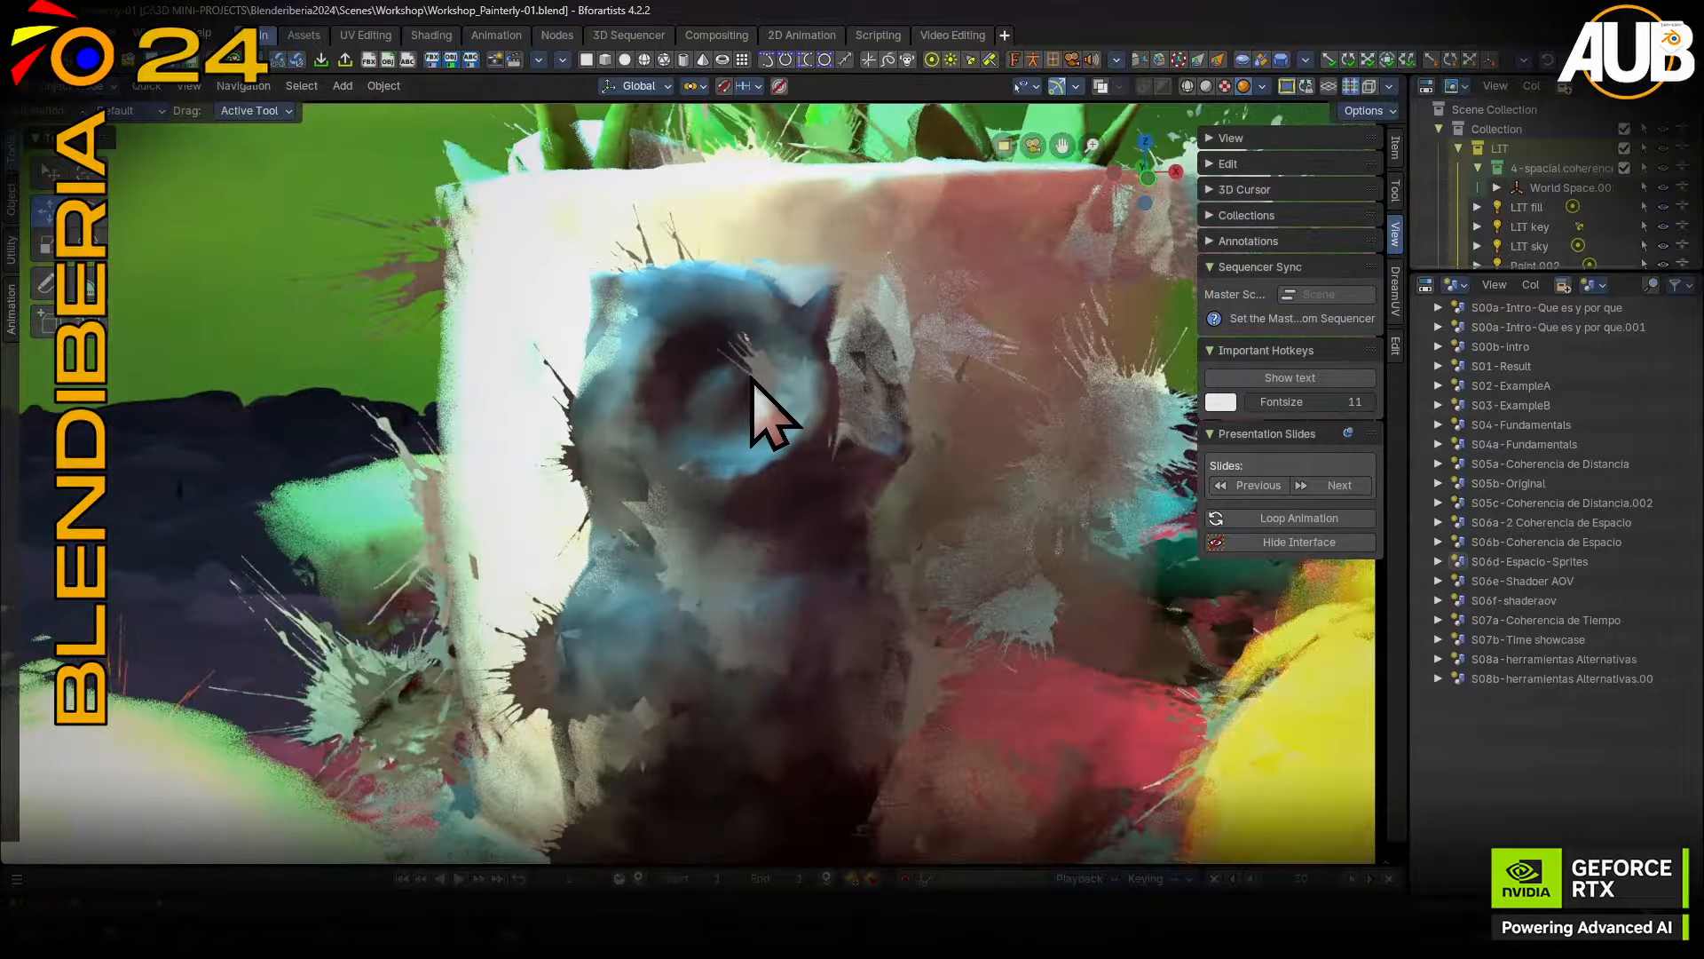
pyautogui.moveTo(757, 369); pyautogui.dragTo(619, 491, button='middle')
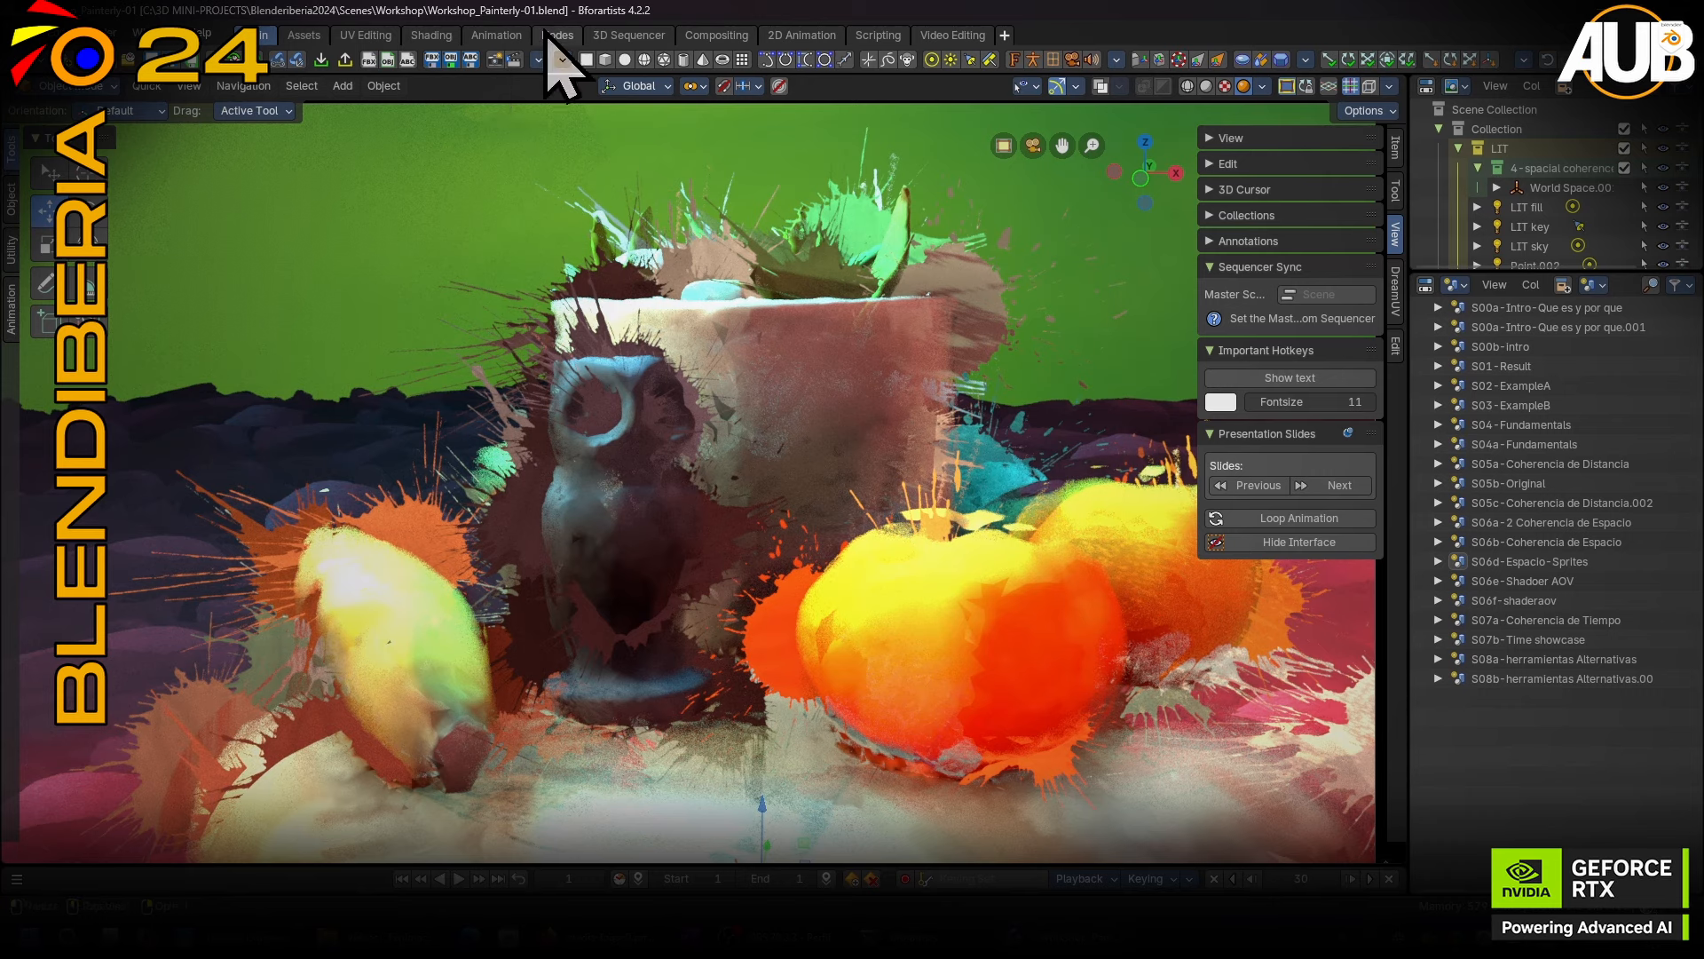
# Switch to the Nodes workspace and show the still life through the camera with rendered shading.
pyautogui.click(549, 39)
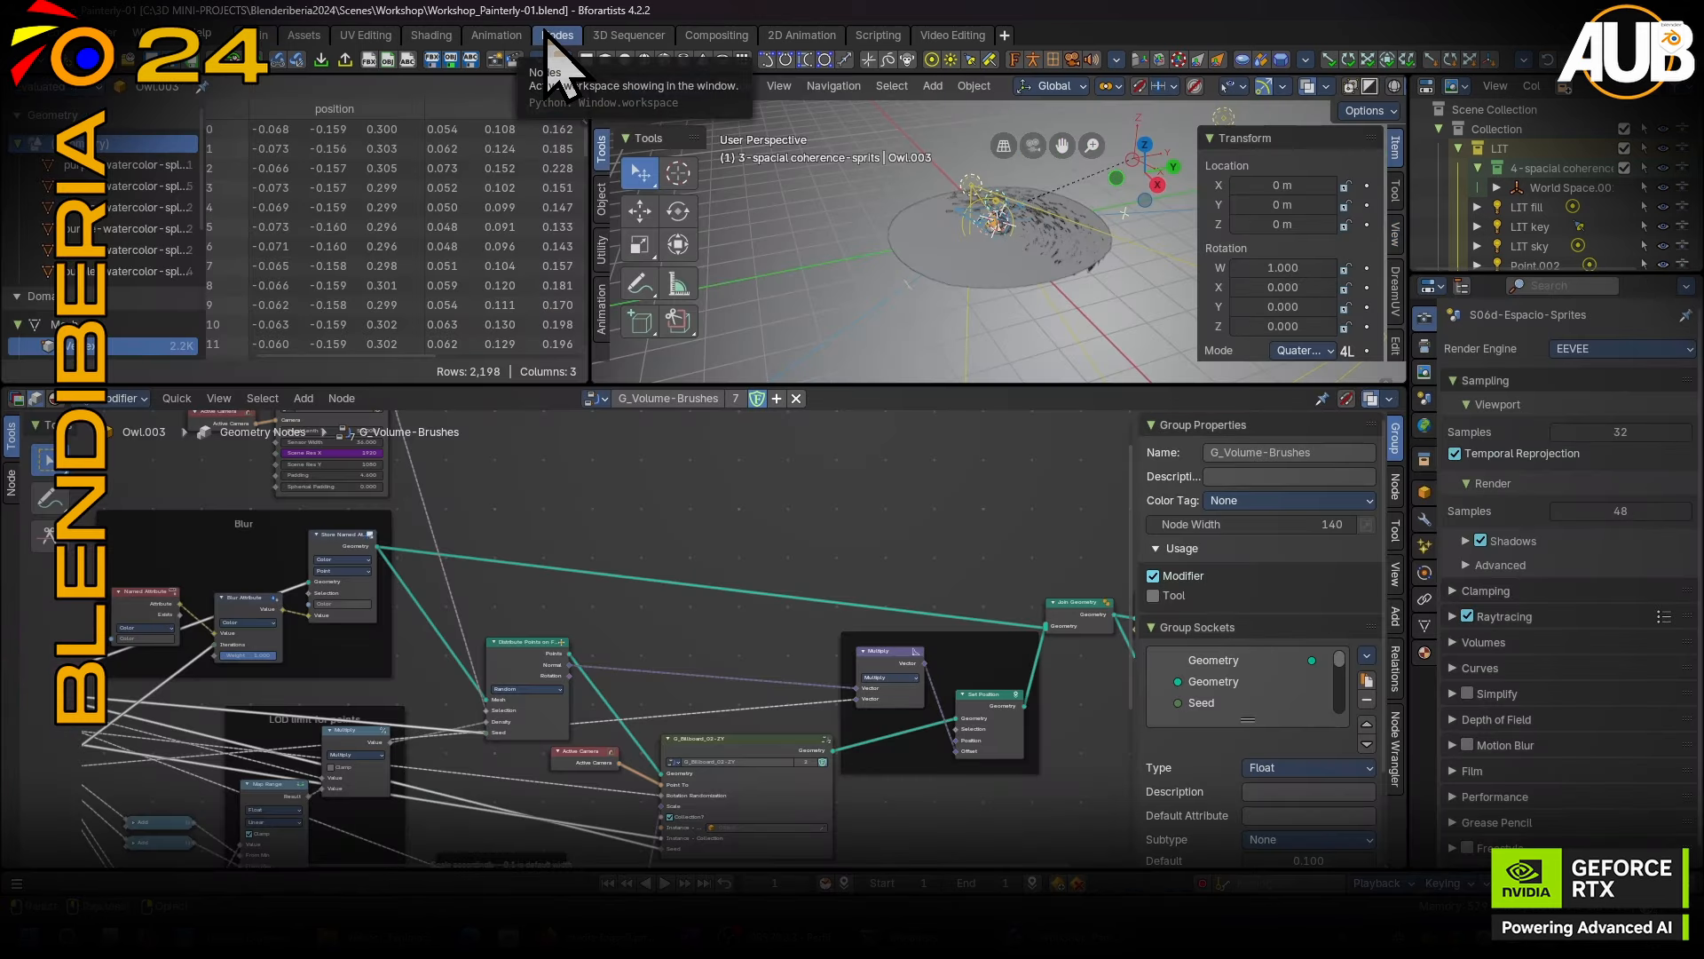
pyautogui.scroll(2, 1012, 253)
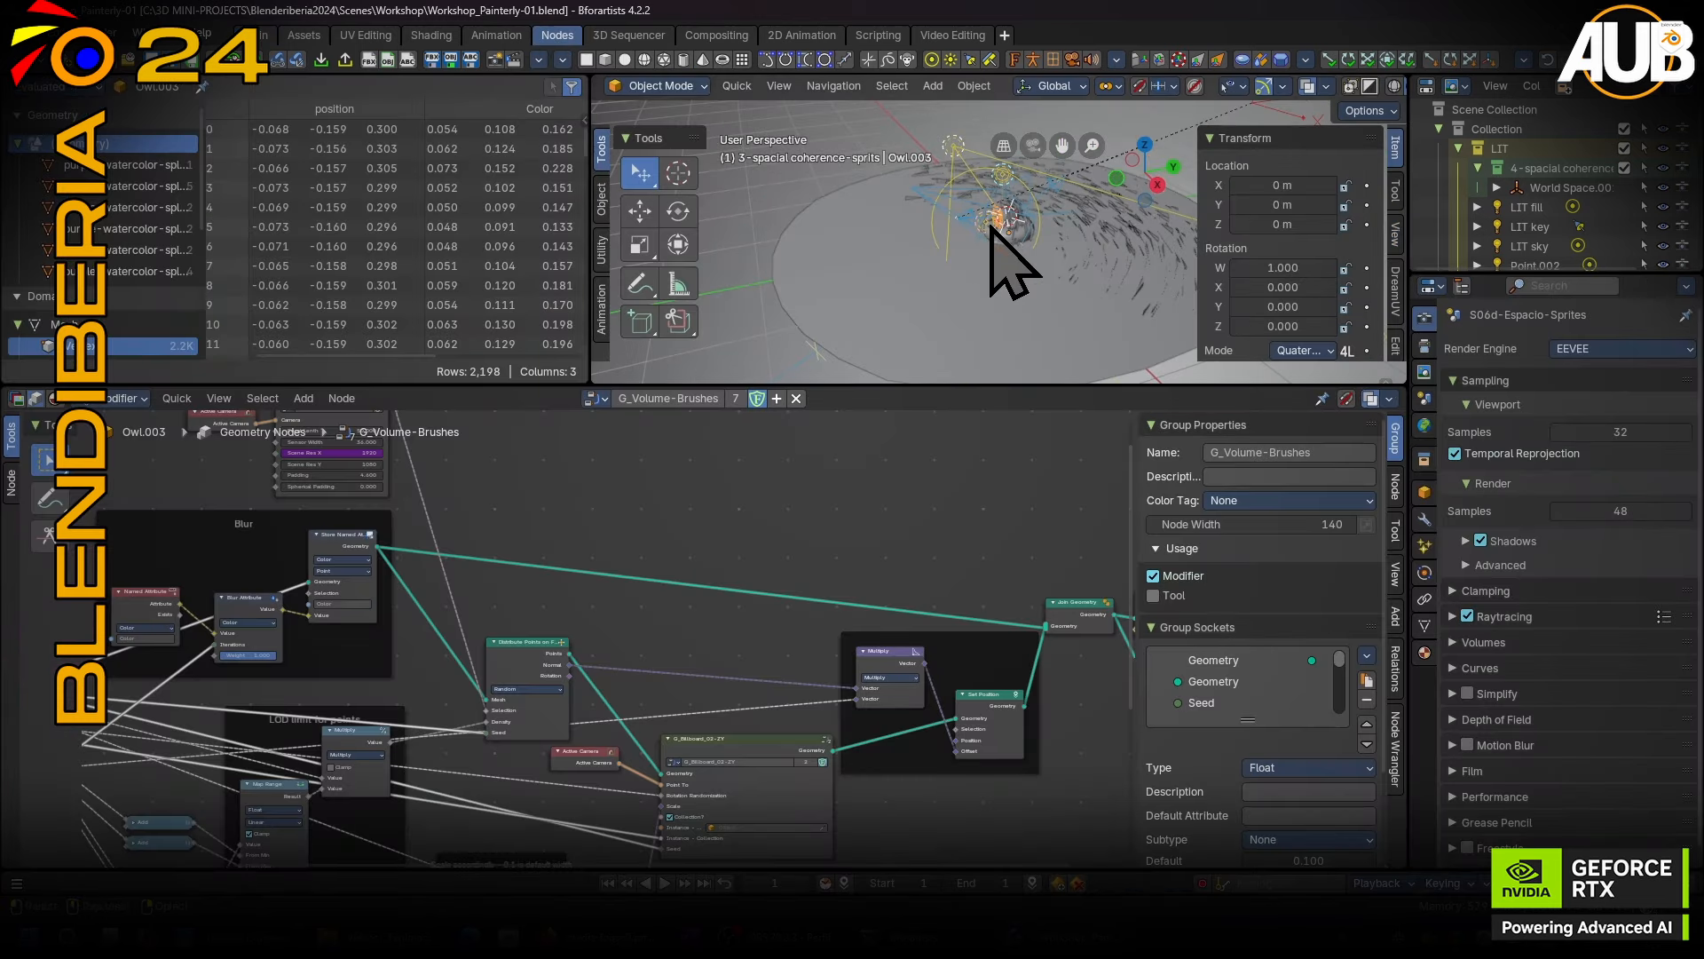
pyautogui.click(1034, 143)
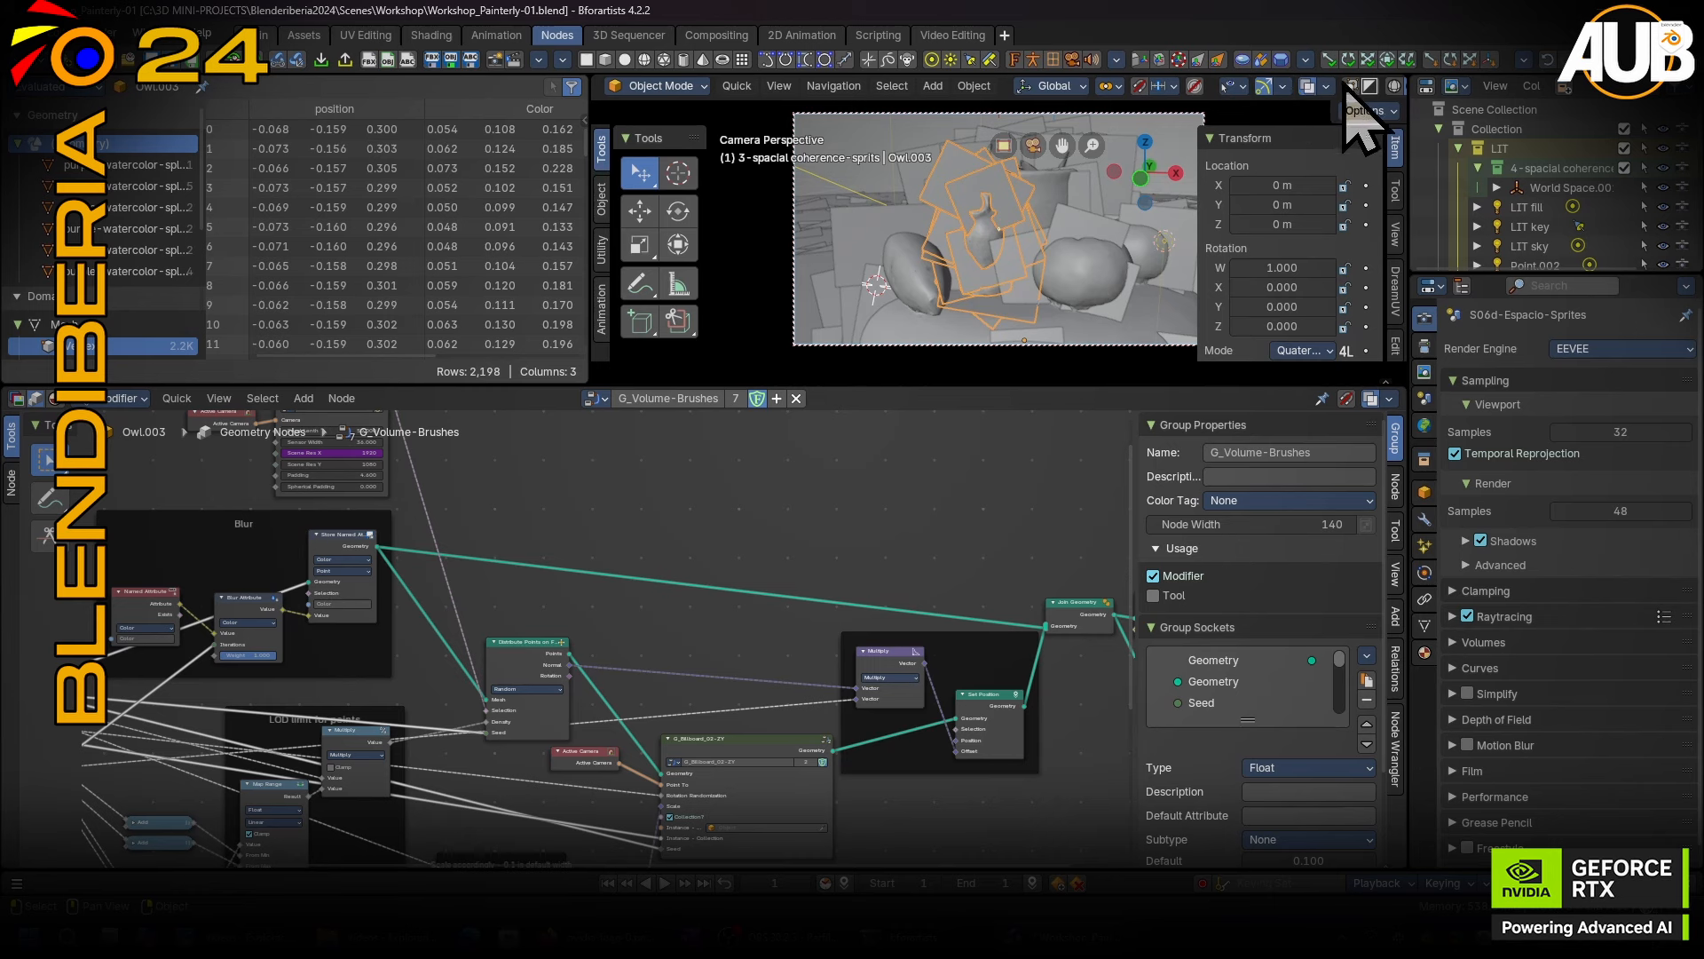
pyautogui.scroll(-4, 1388, 87)
pyautogui.click(1247, 86)
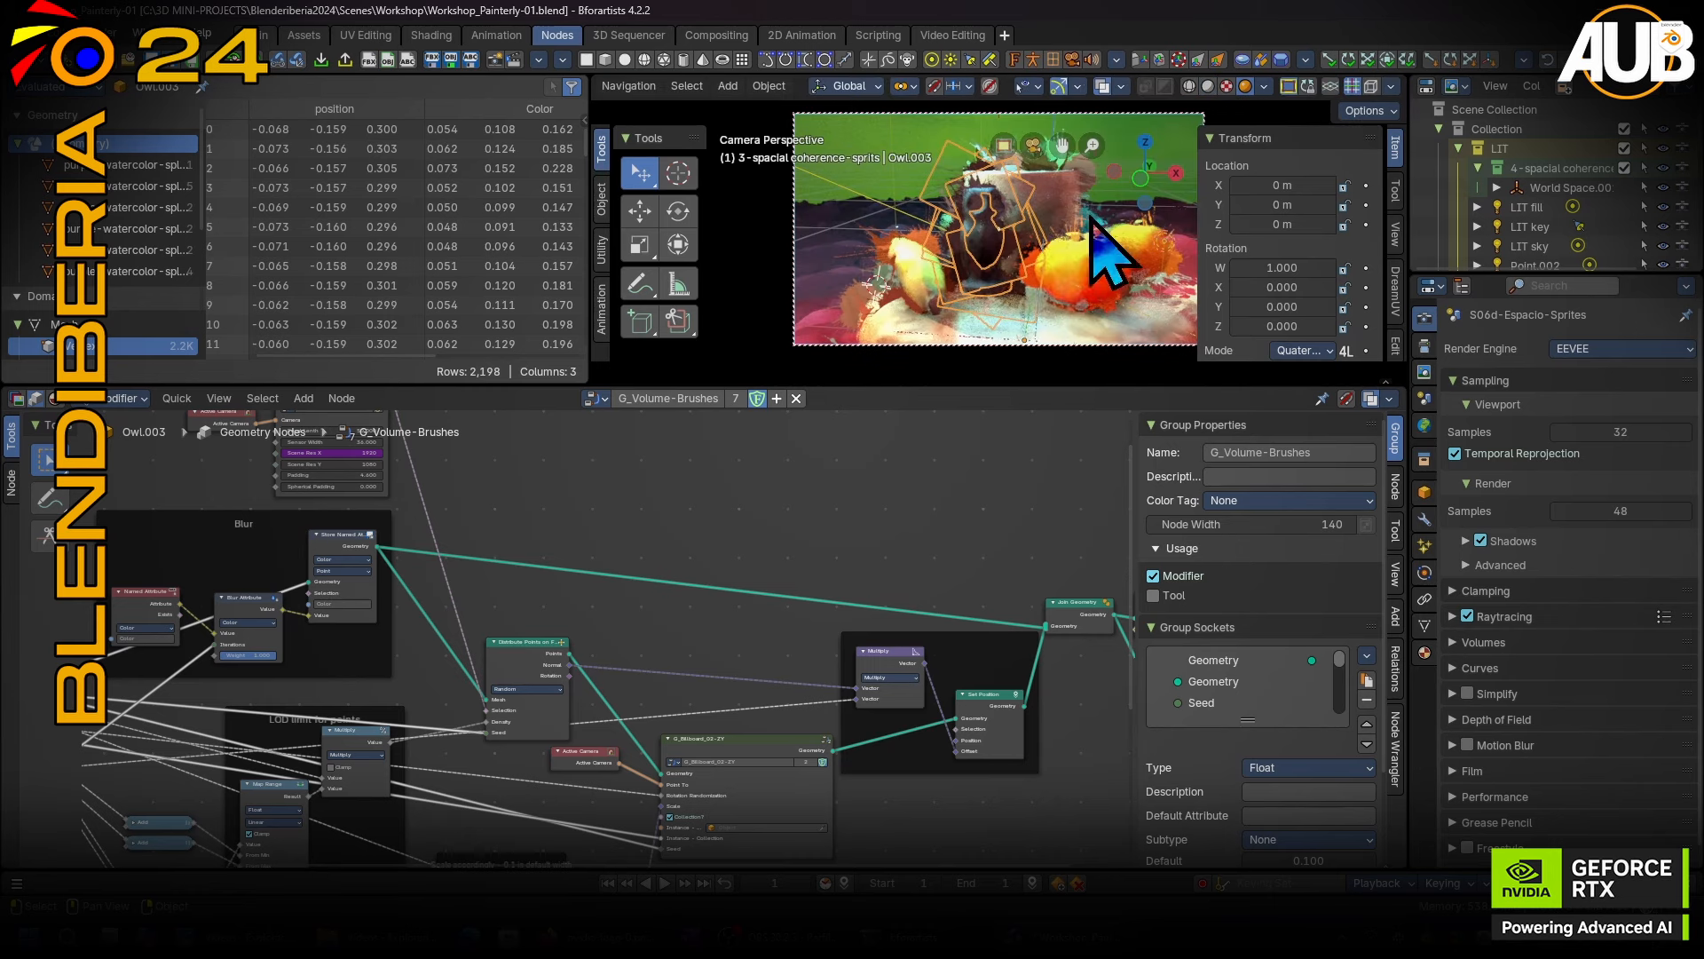
# Enlarge the camera view to fill the 3D viewport, and collapse the viewport's Transform sidebar and tool shelf.
pyautogui.press('q')
pyautogui.click(1048, 229)
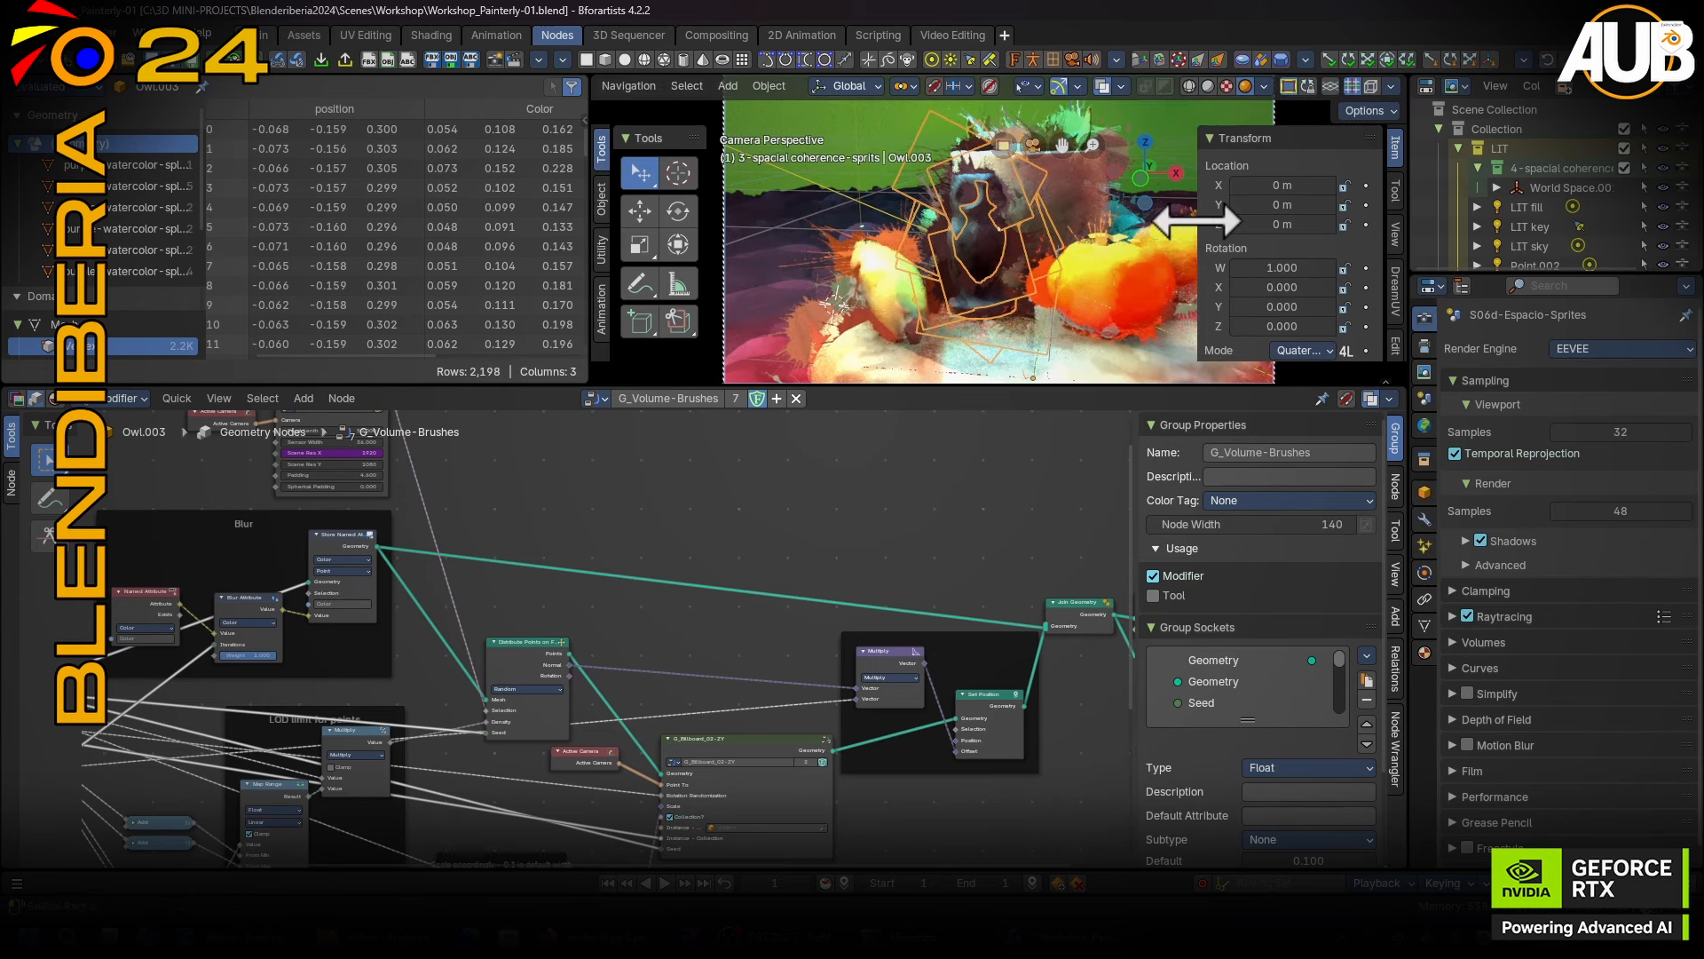
pyautogui.moveTo(1194, 220); pyautogui.dragTo(1529, 212)
pyautogui.moveTo(701, 255); pyautogui.dragTo(494, 224)
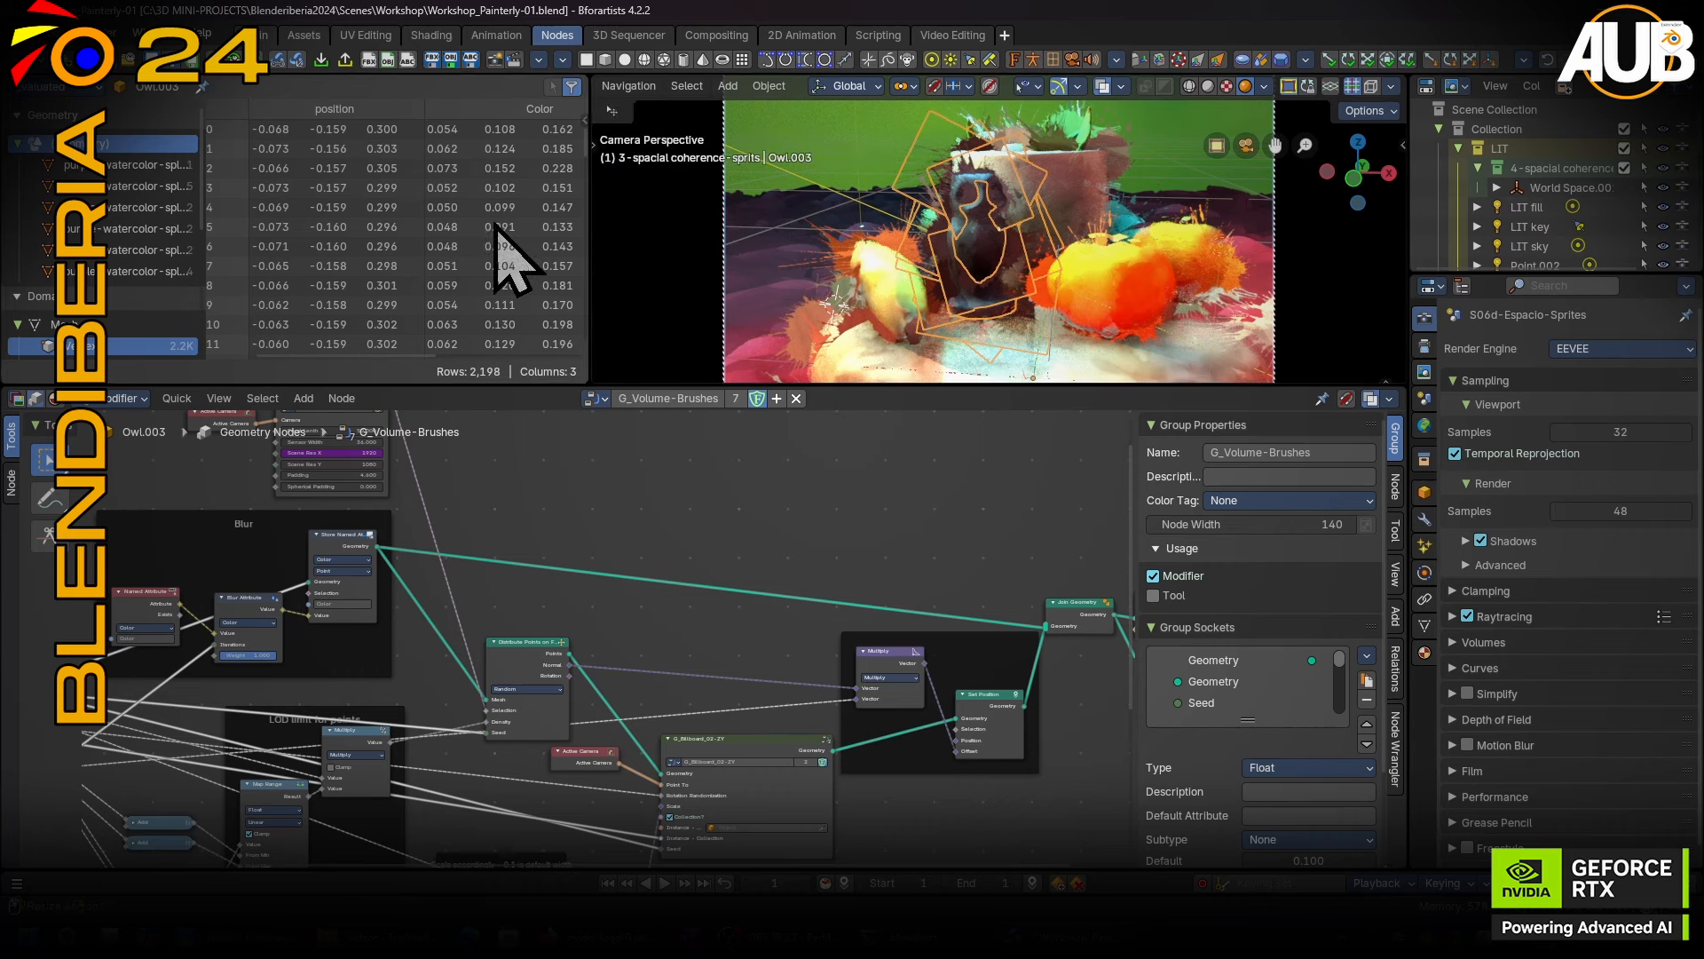
# Maximize the node editor showing G_Volume-Brushes, and shift the Group Input node and the G_Billboard group node slightly.
pyautogui.scroll(-3, 742, 582)
pyautogui.moveTo(742, 581)
pyautogui.mouseDown(button='middle')
pyautogui.moveTo(814, 563)
pyautogui.moveTo(651, 602)
pyautogui.moveTo(657, 653)
pyautogui.mouseUp(button='middle')
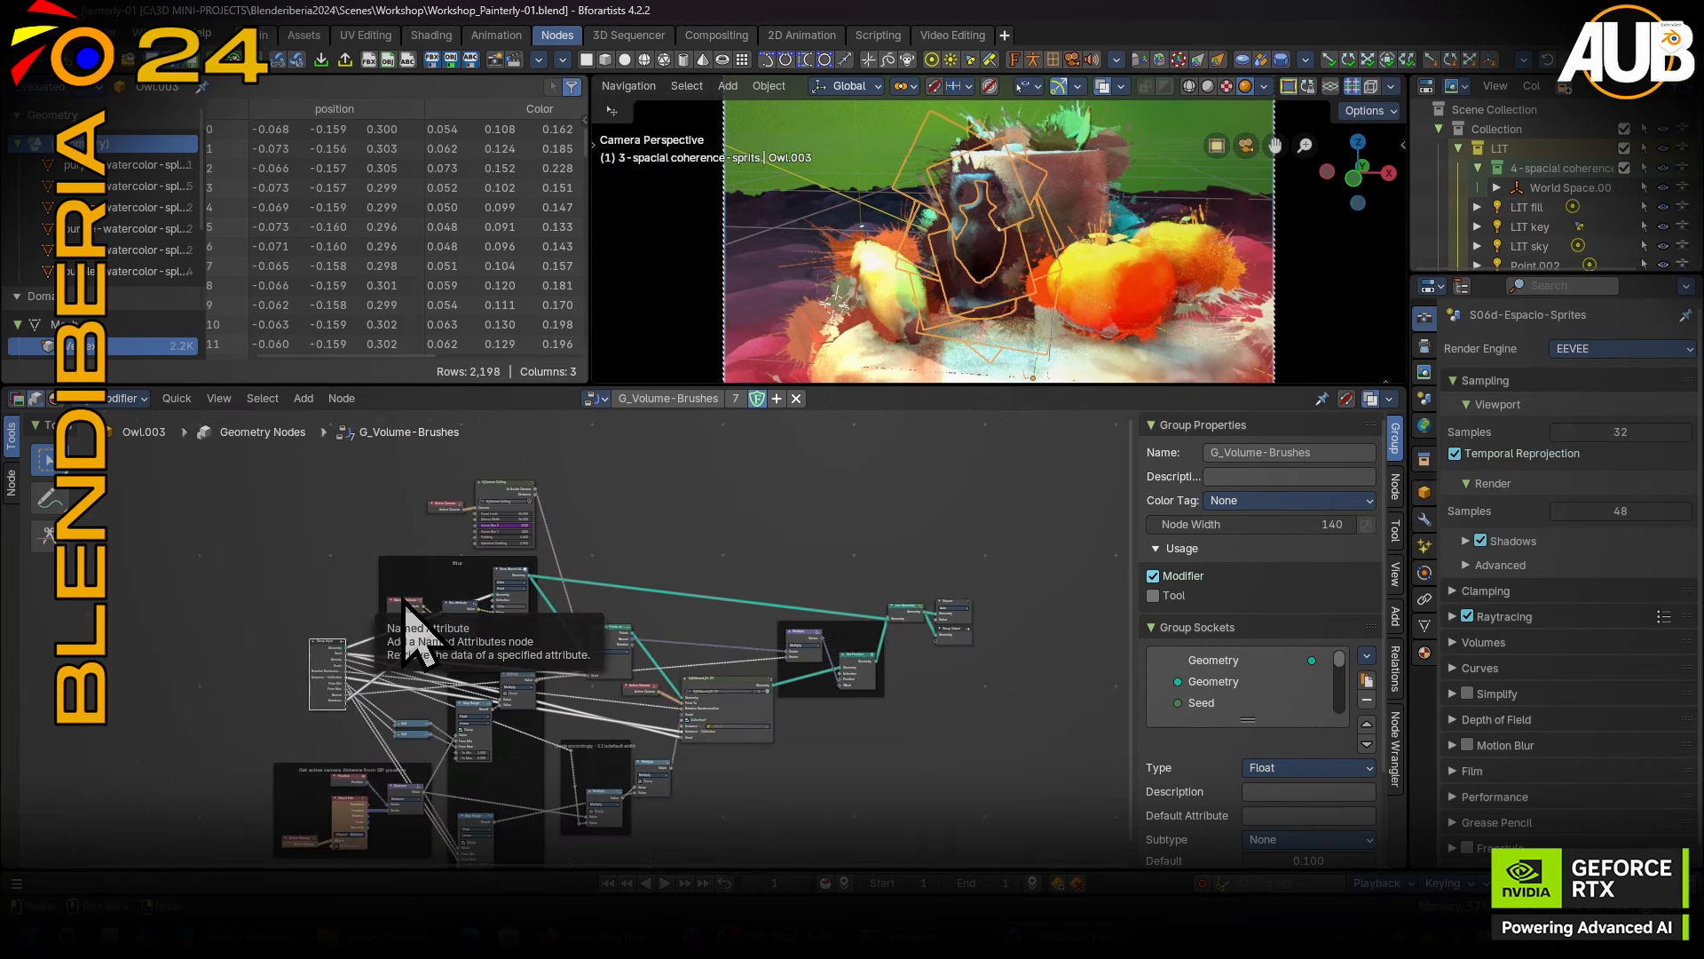
pyautogui.hotkey('ctrl', 'space')
pyautogui.scroll(5, 412, 422)
pyautogui.scroll(5, 471, 575)
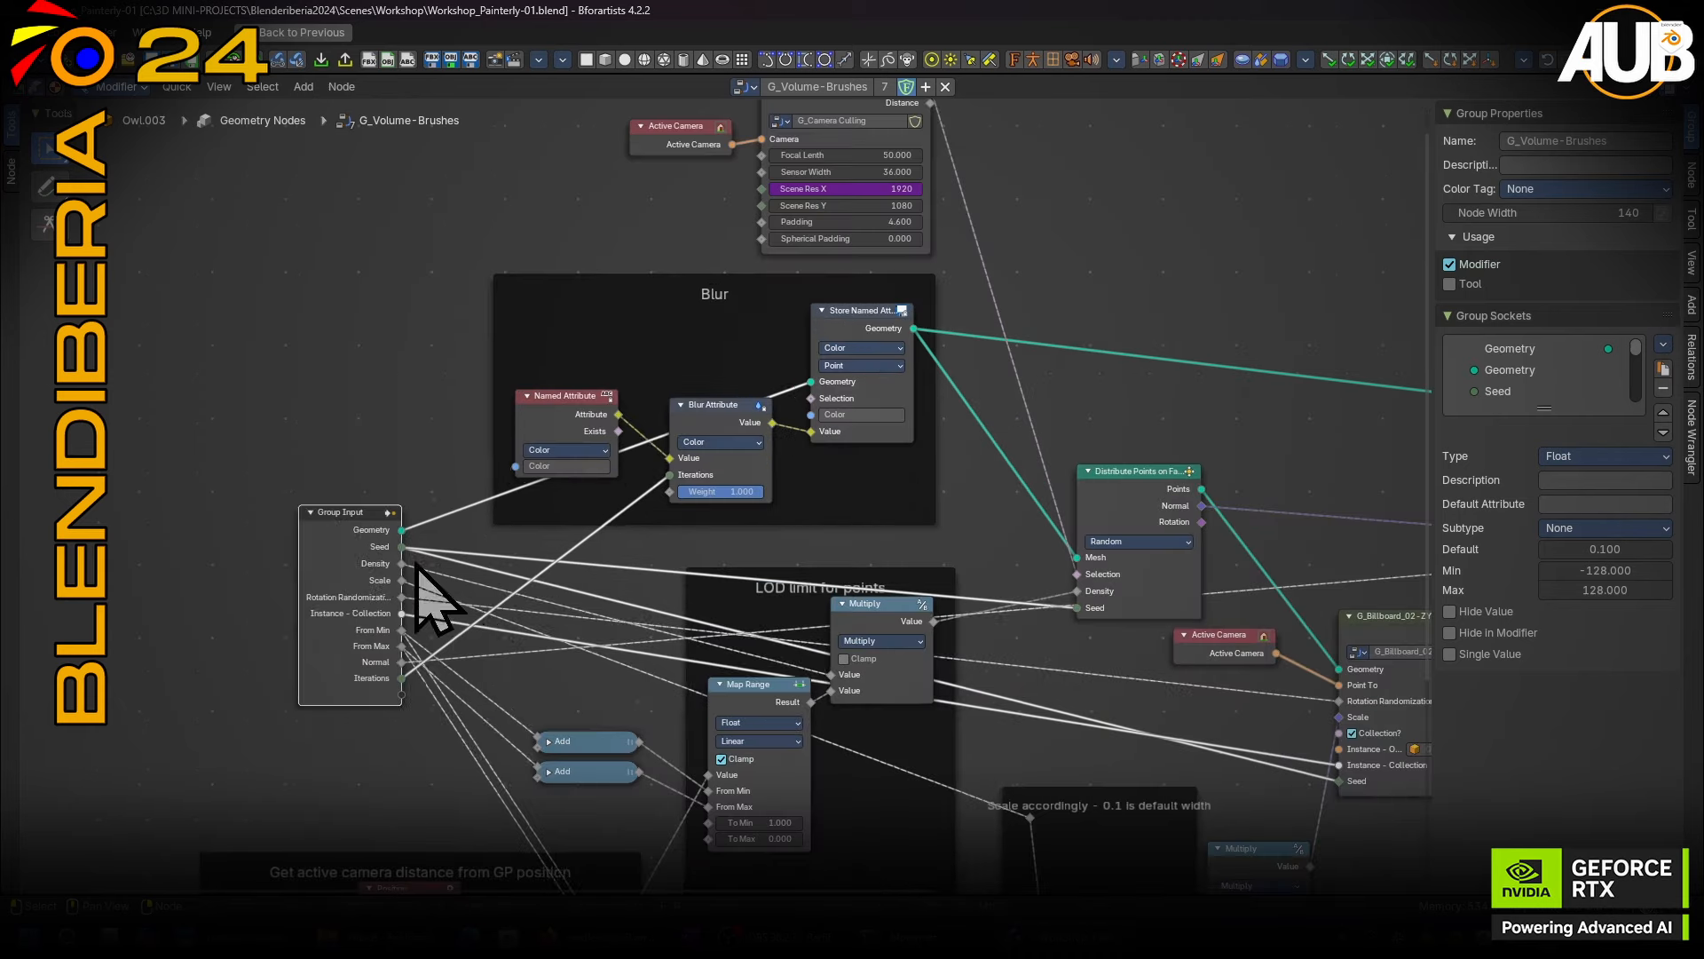
pyautogui.moveTo(352, 558); pyautogui.dragTo(281, 538)
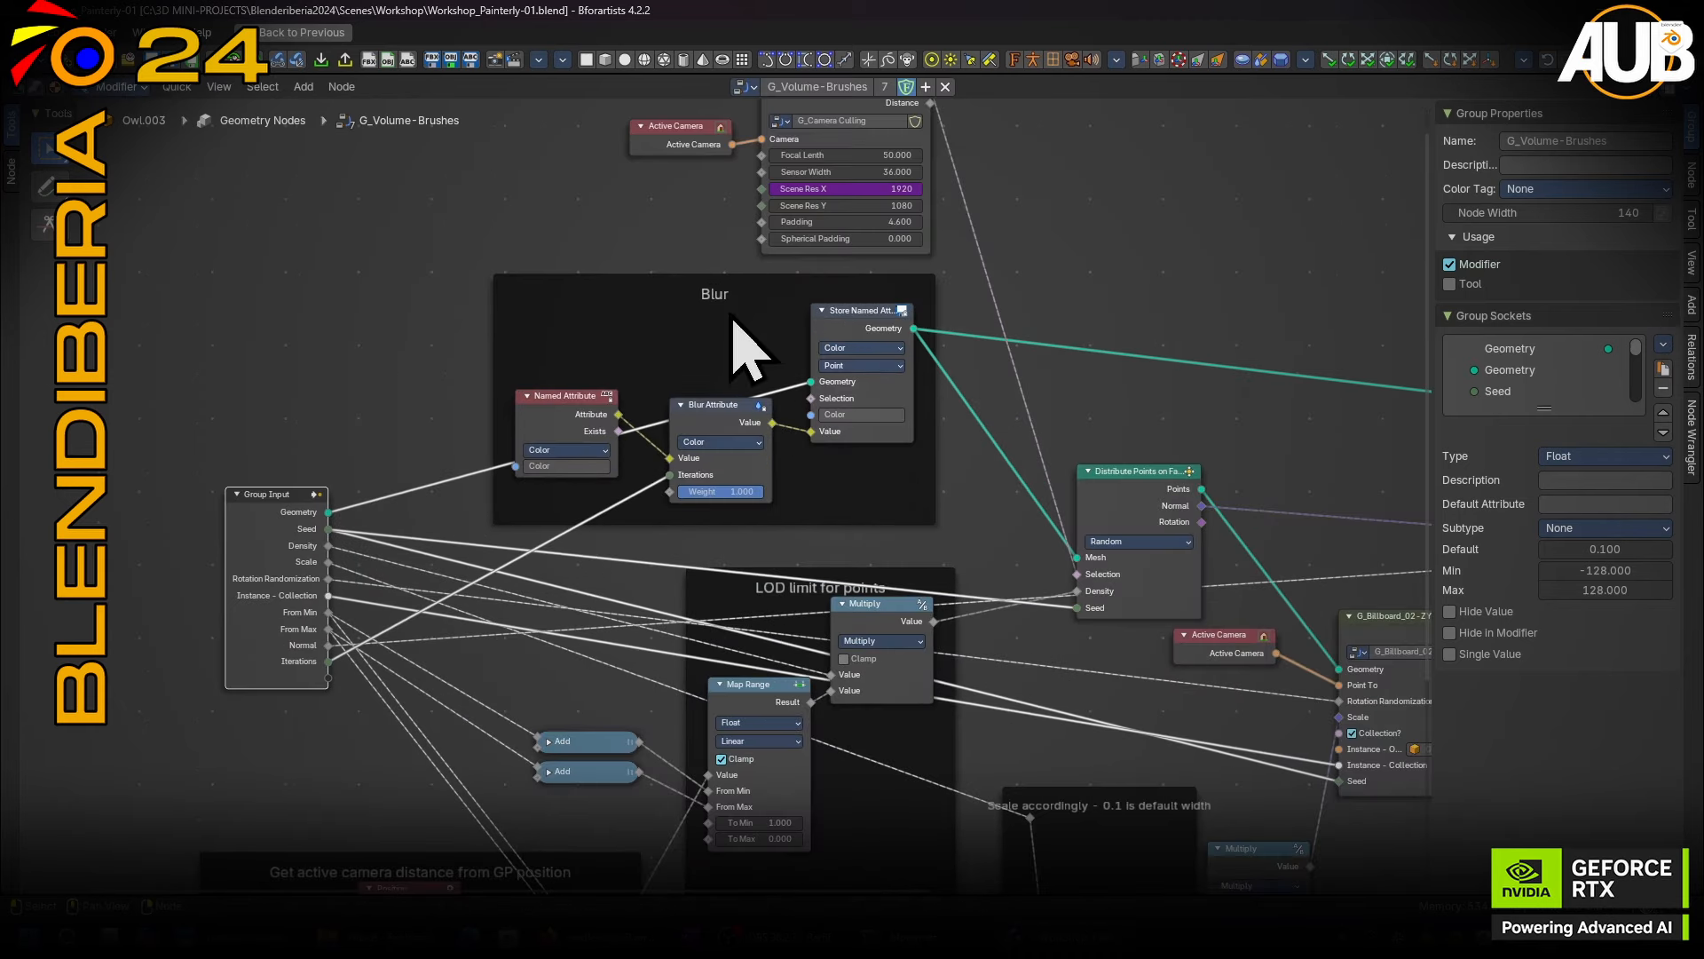
pyautogui.moveTo(937, 607); pyautogui.dragTo(576, 409, button='middle')
pyautogui.moveTo(1092, 453); pyautogui.dragTo(1120, 438)
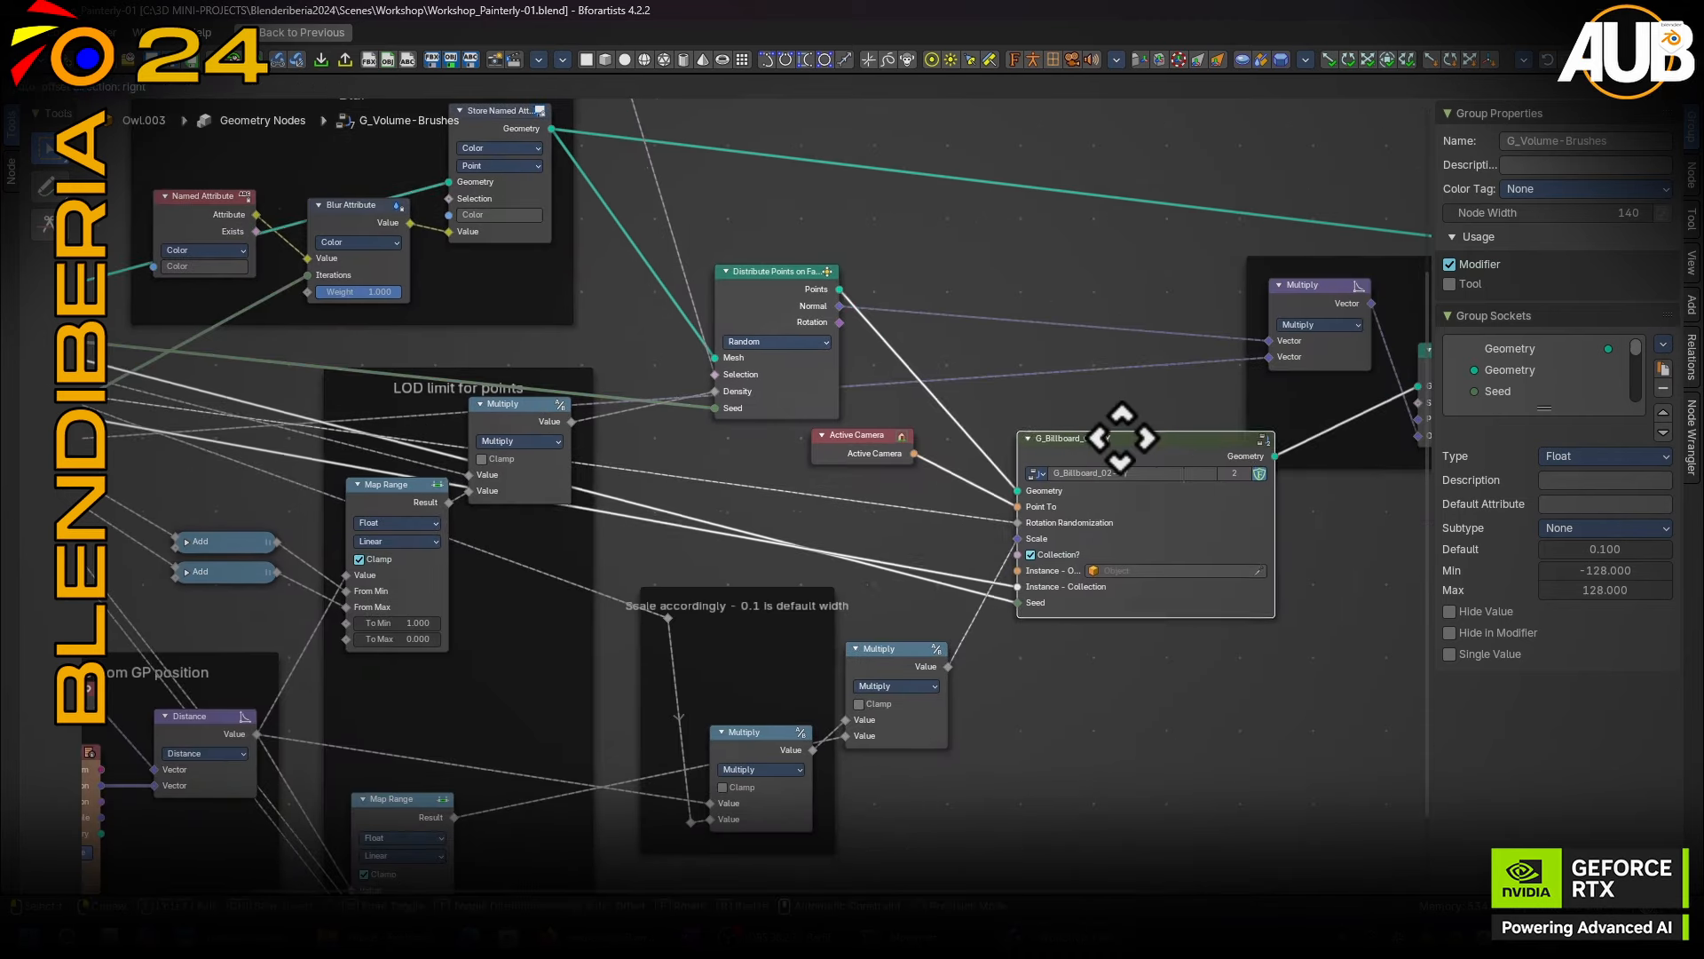
# Move the frame 'Get active camera distance from GP position' away from the tree, and shift its Active Camera node outward.
pyautogui.scroll(-3, 1092, 475)
pyautogui.moveTo(408, 591); pyautogui.dragTo(187, 676)
pyautogui.scroll(12, 856, 576)
pyautogui.moveTo(178, 728); pyautogui.dragTo(753, 473, button='middle')
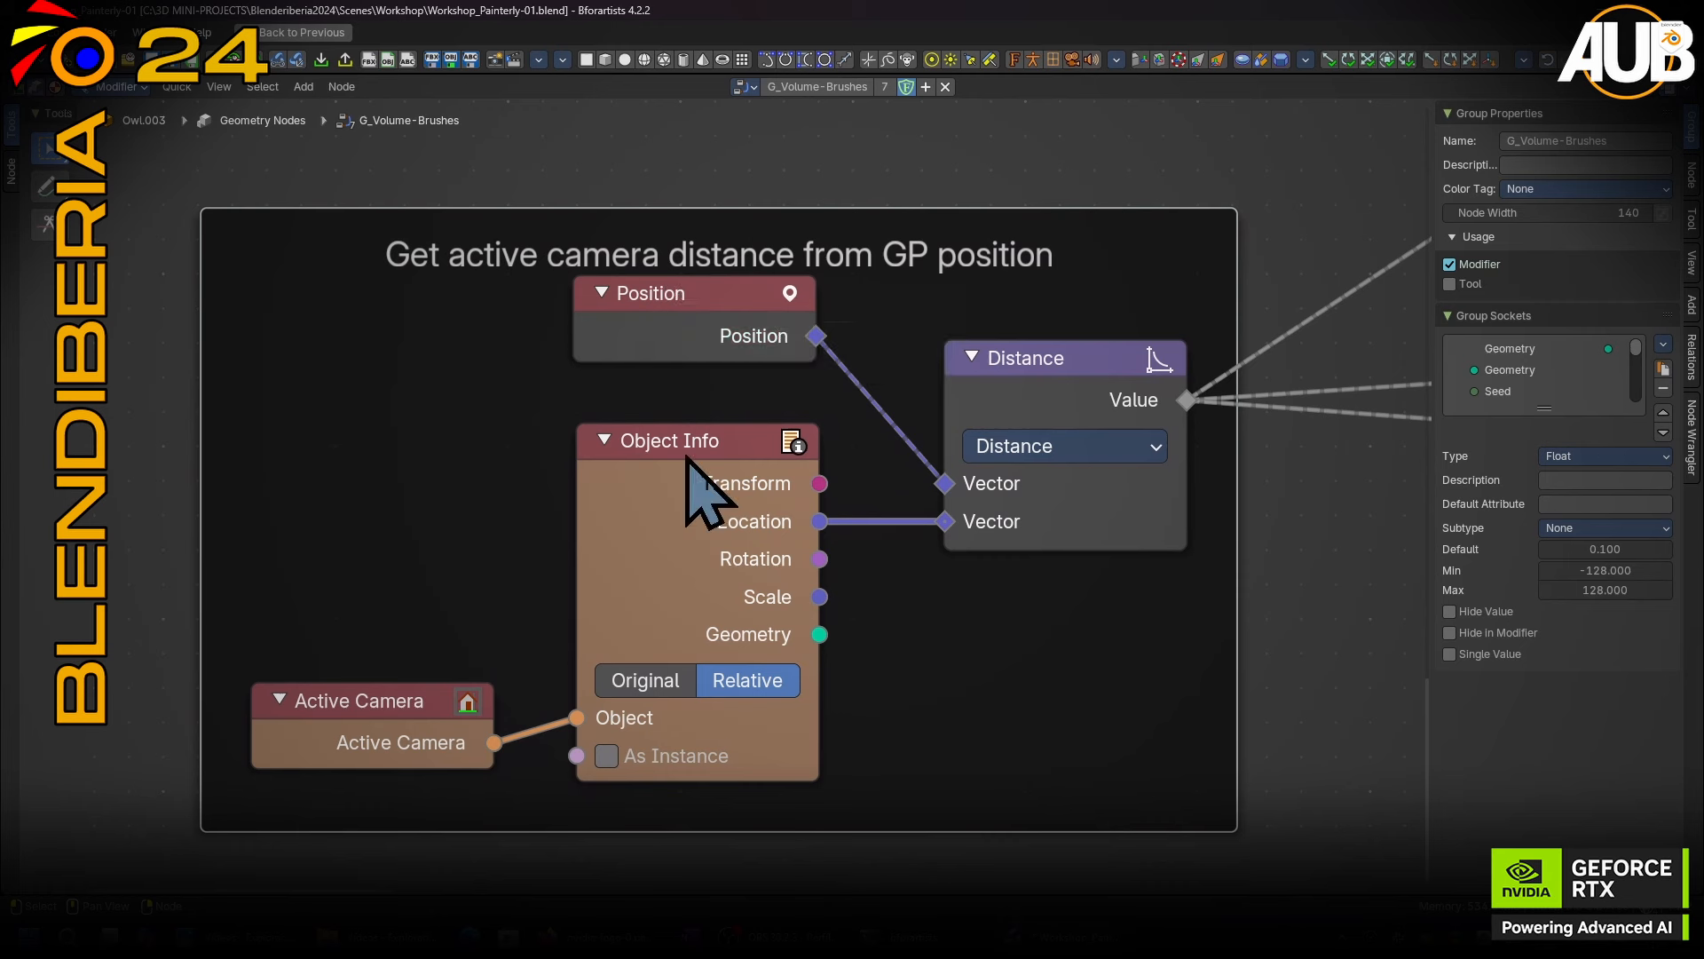
pyautogui.moveTo(432, 744); pyautogui.dragTo(378, 739)
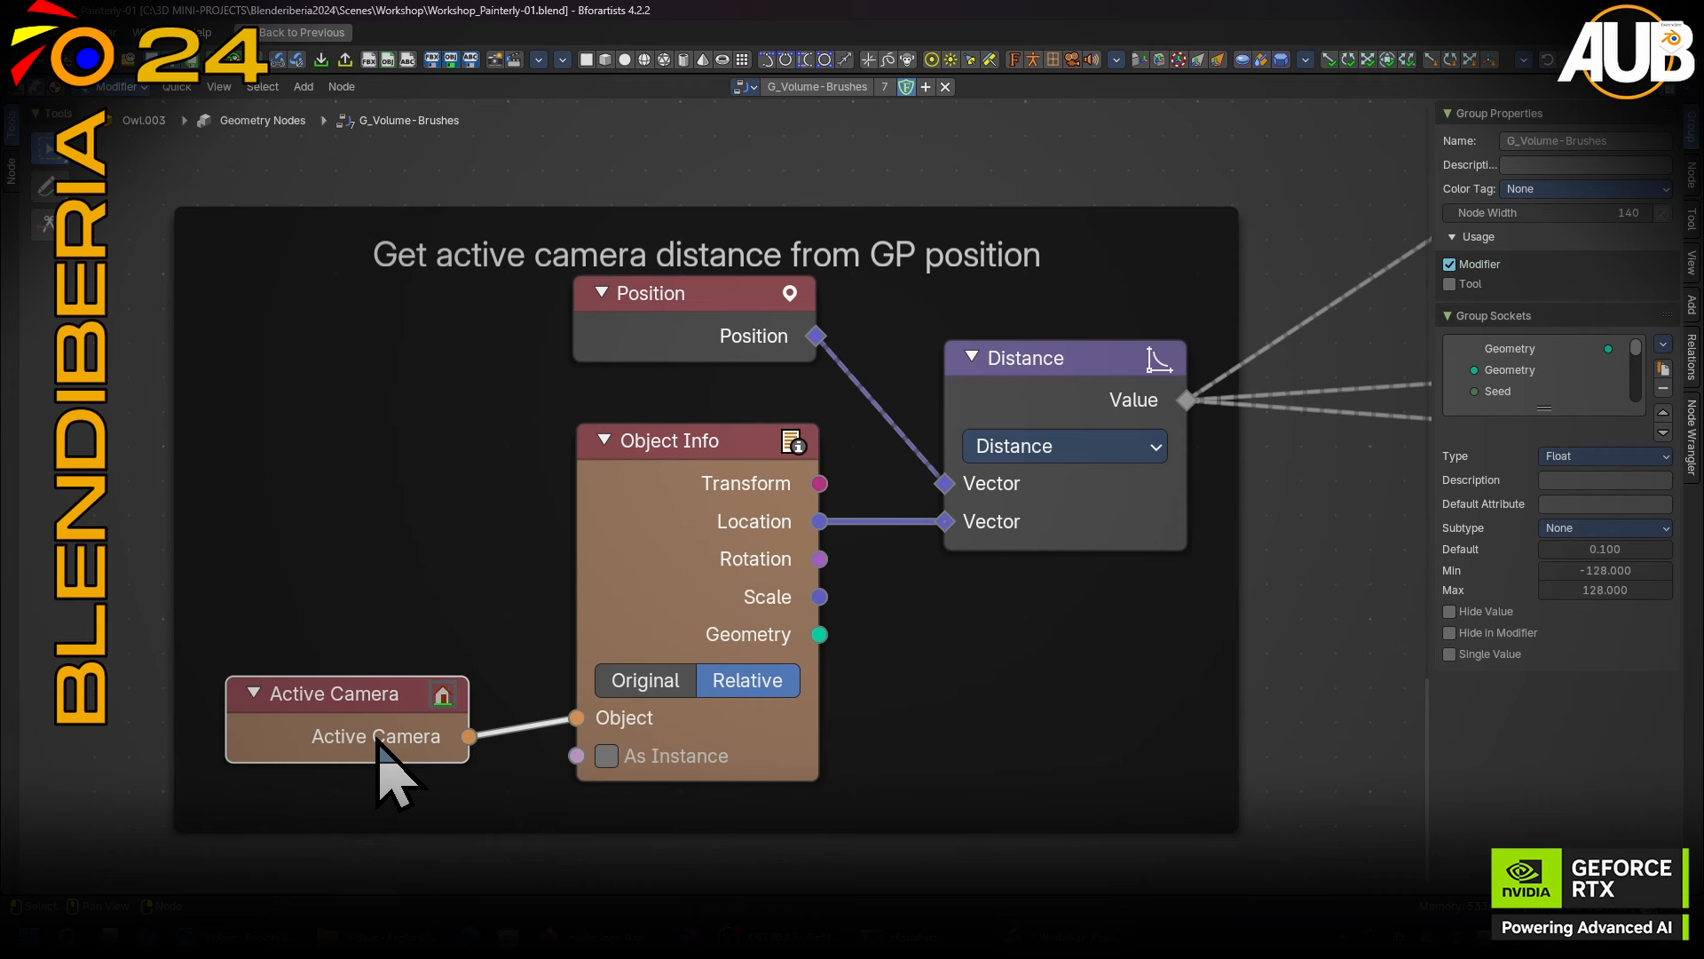
pyautogui.moveTo(377, 739); pyautogui.dragTo(355, 715)
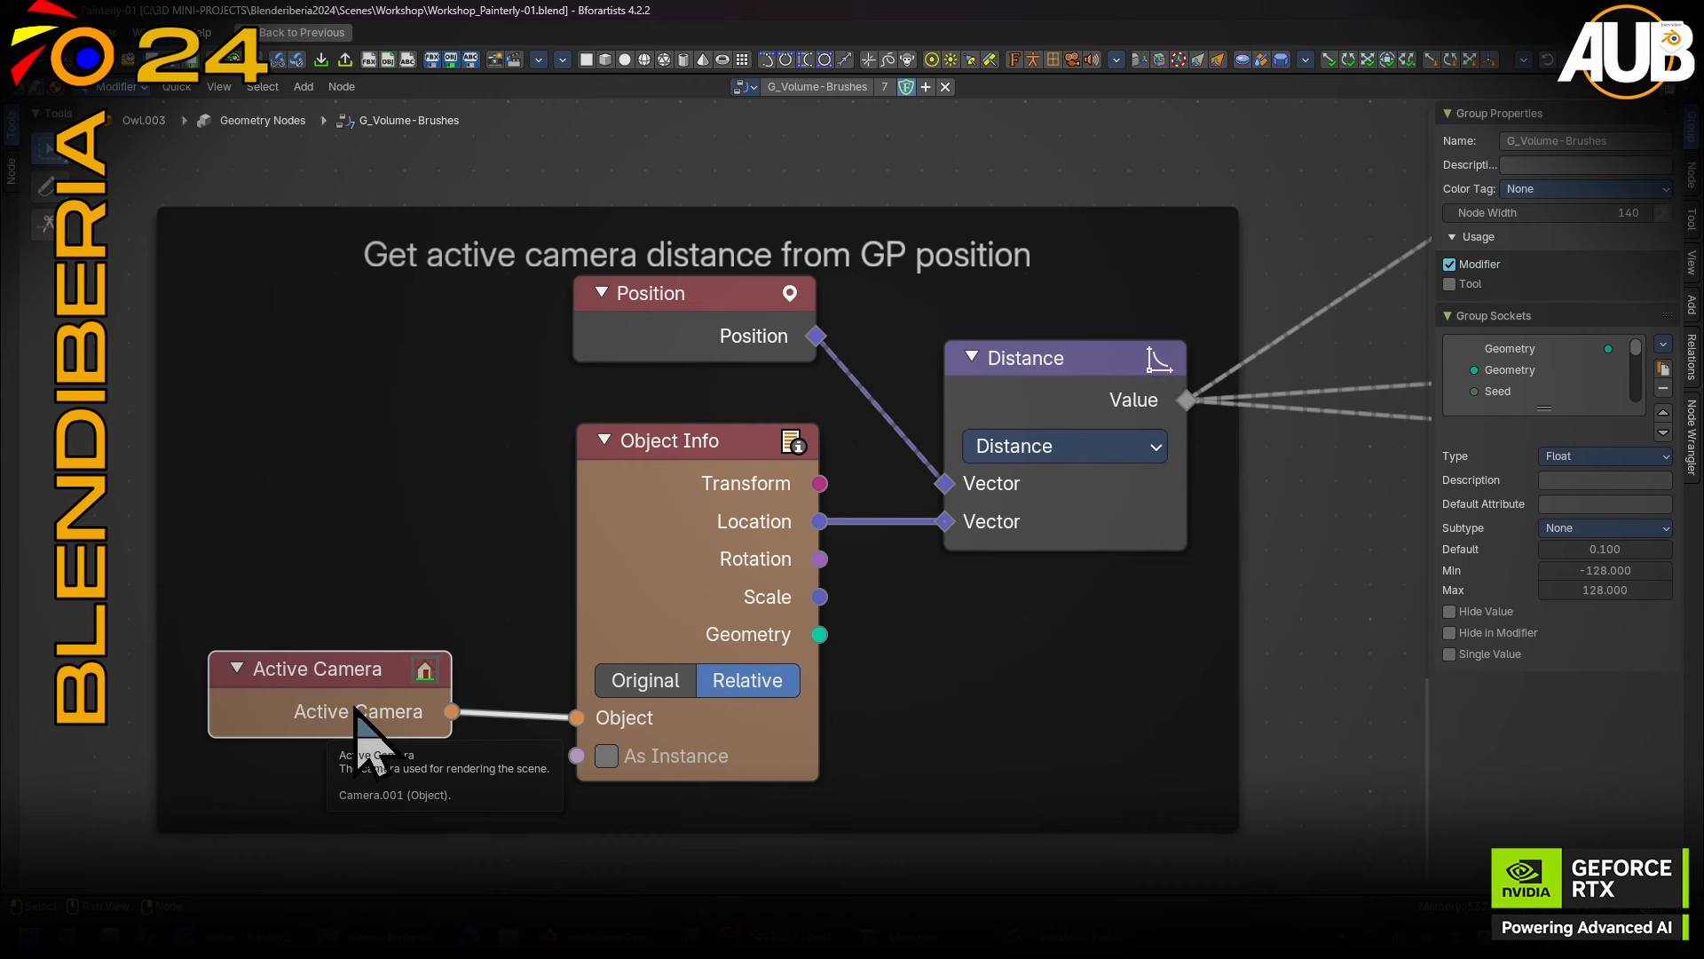
# Rearrange the Object Info, Position and Distance nodes inside the active camera distance frame.
pyautogui.moveTo(737, 543); pyautogui.dragTo(723, 538)
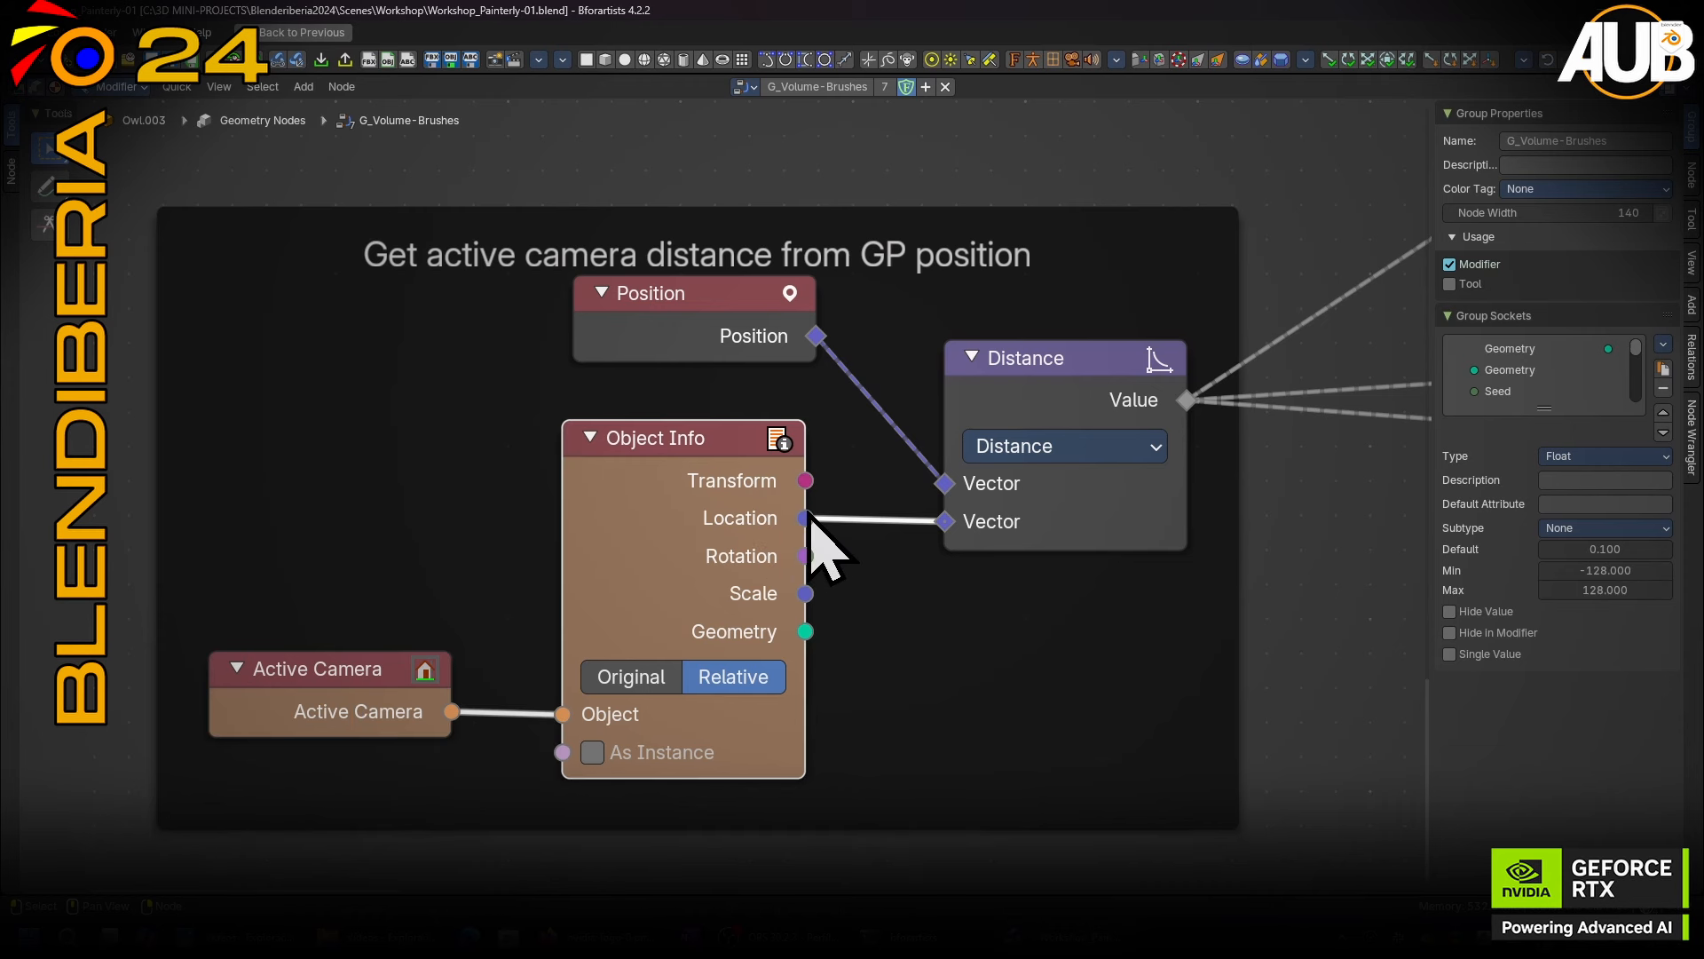
pyautogui.moveTo(699, 317); pyautogui.dragTo(720, 334)
pyautogui.scroll(2, 834, 311)
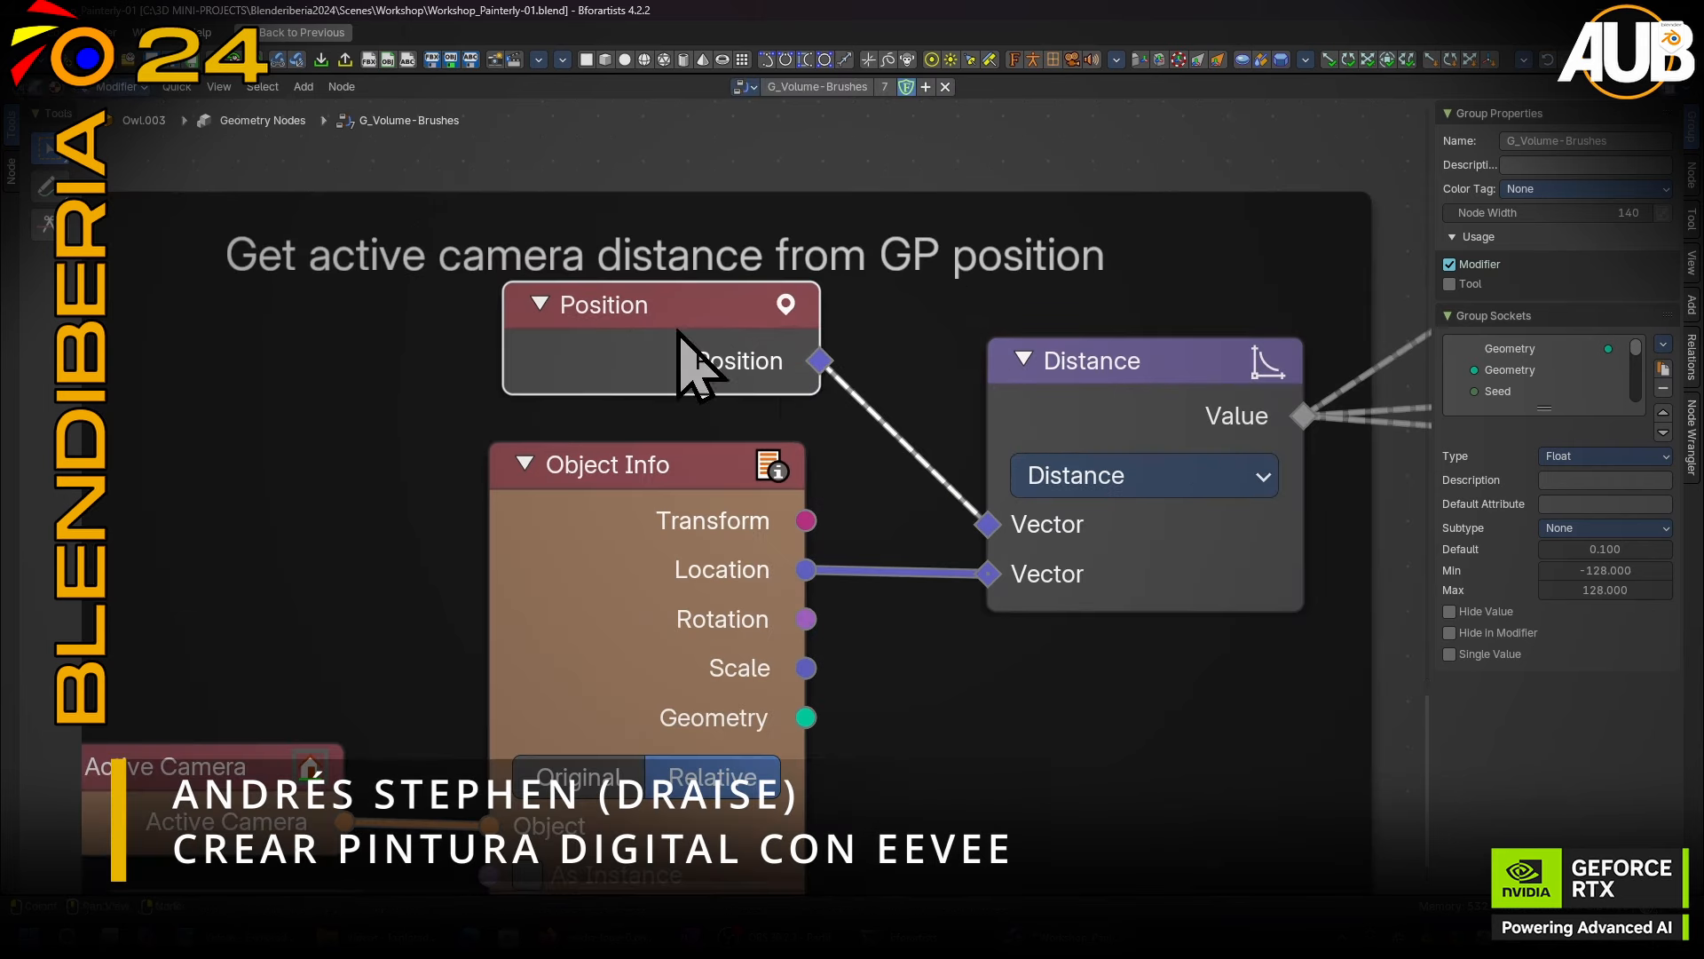
pyautogui.moveTo(1108, 395); pyautogui.dragTo(1150, 352)
pyautogui.moveTo(734, 365); pyautogui.dragTo(689, 355)
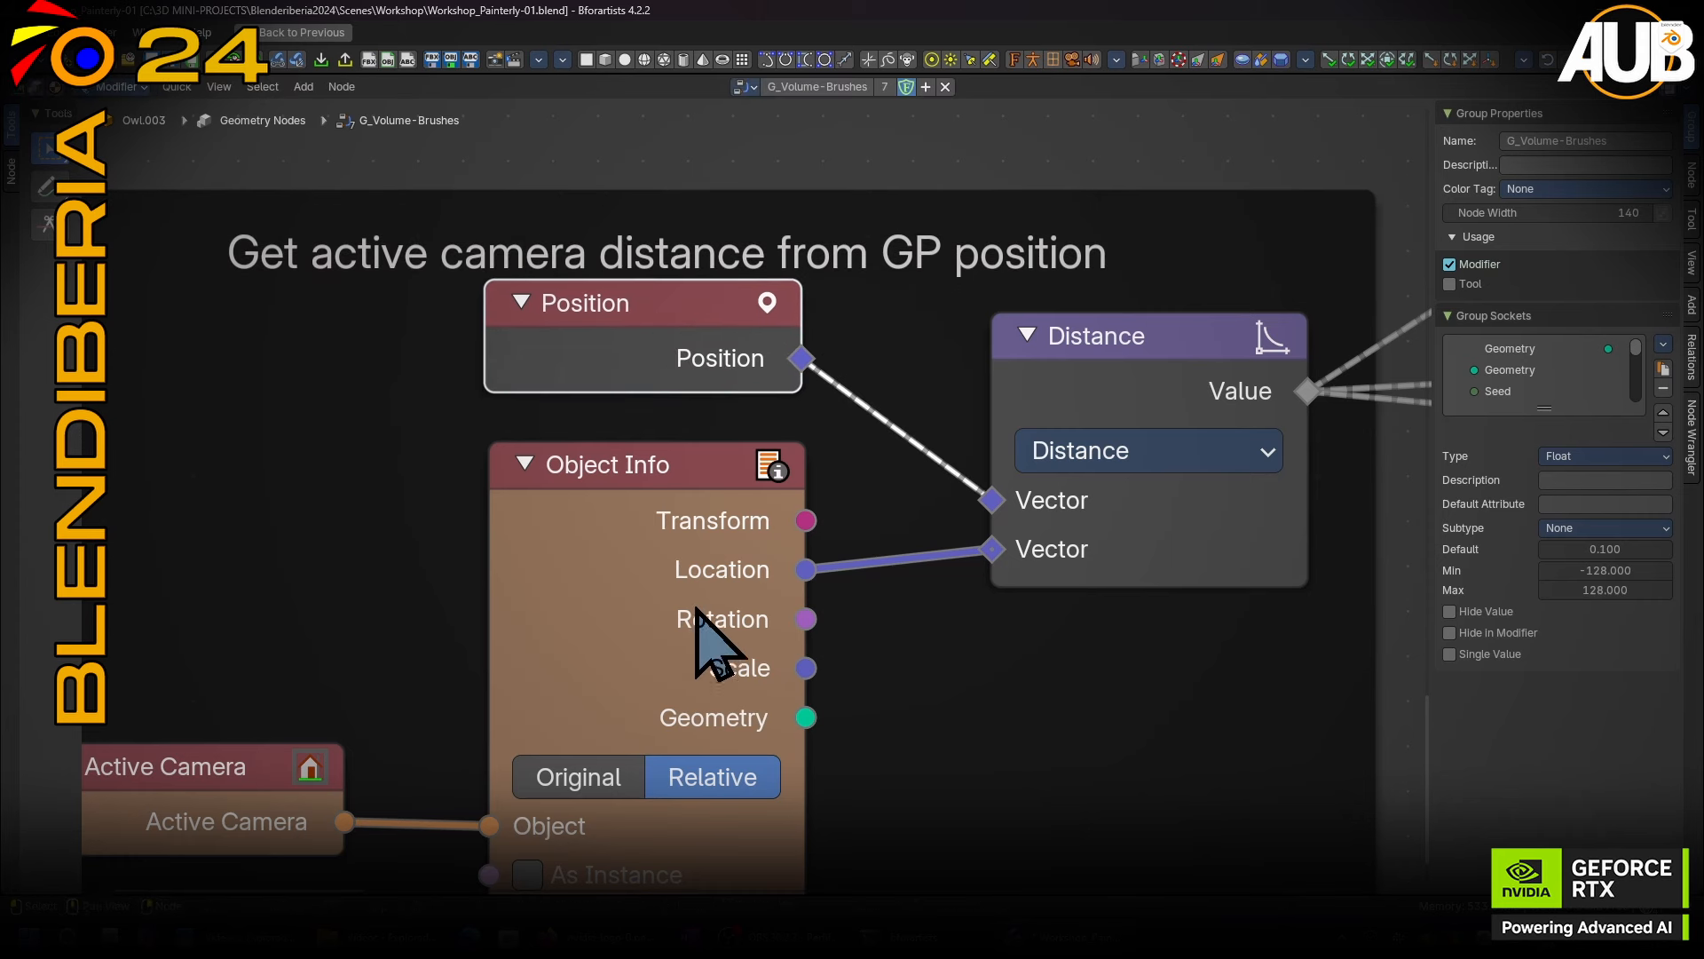
pyautogui.moveTo(697, 613); pyautogui.dragTo(654, 598)
pyautogui.moveTo(1159, 363); pyautogui.dragTo(1101, 371)
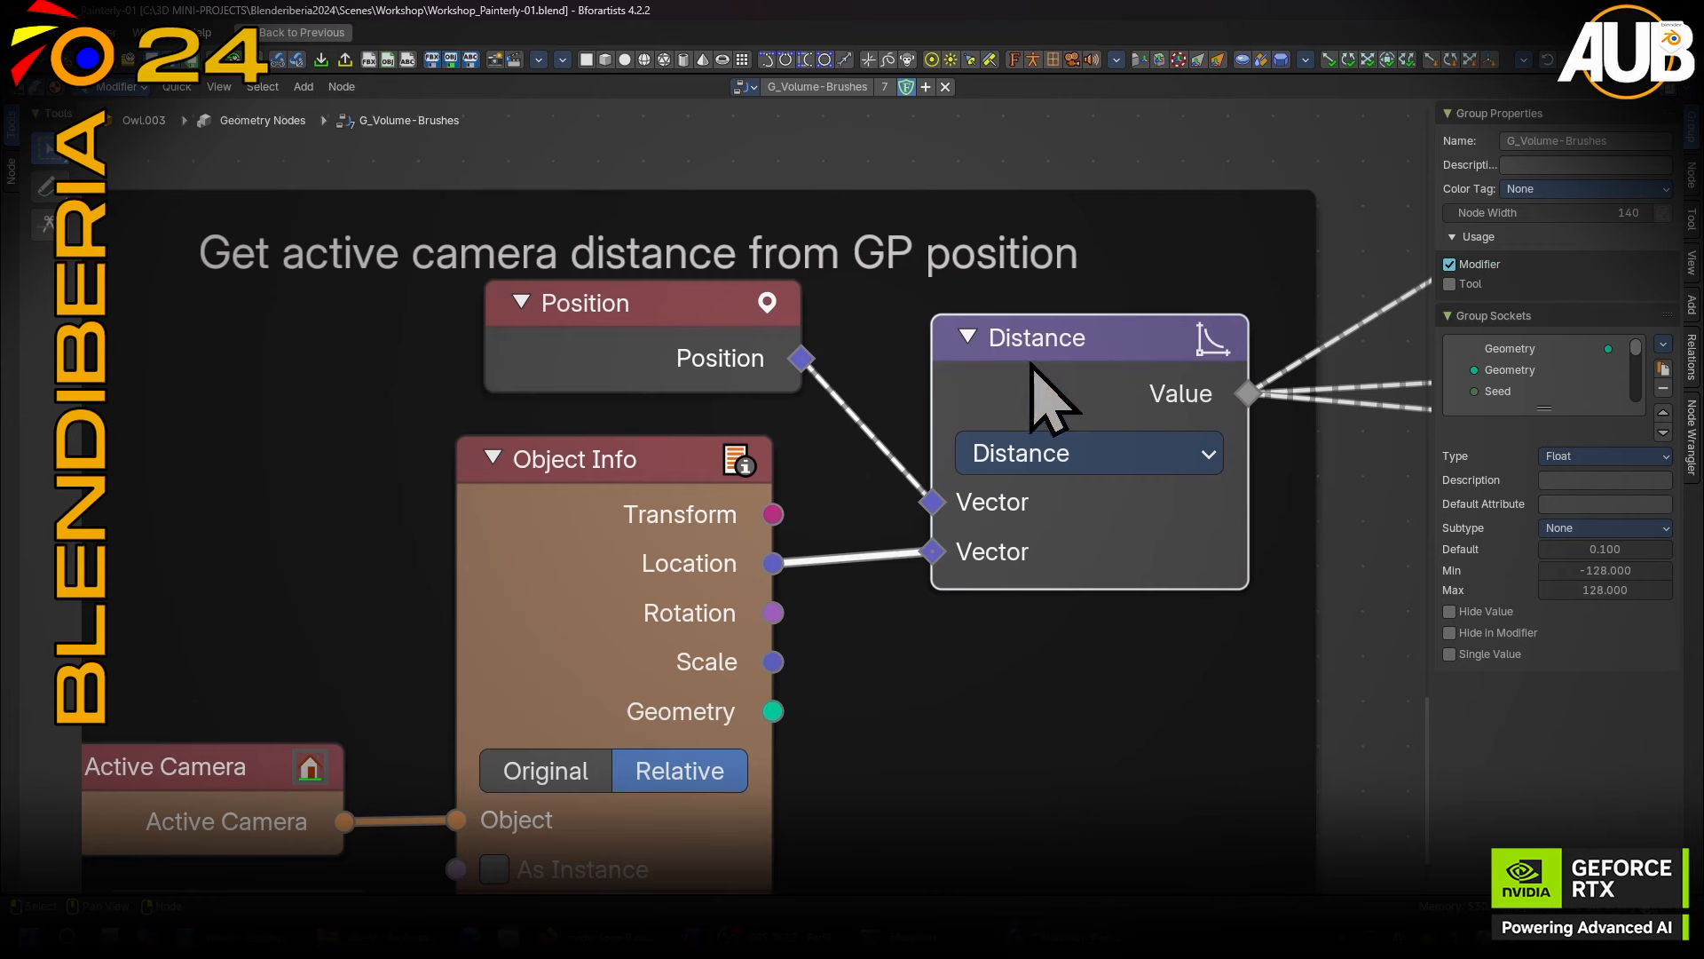
# Add a reroute point to the links leaving the Distance node's Value output, before the two Map Range nodes.
pyautogui.scroll(-2, 981, 559)
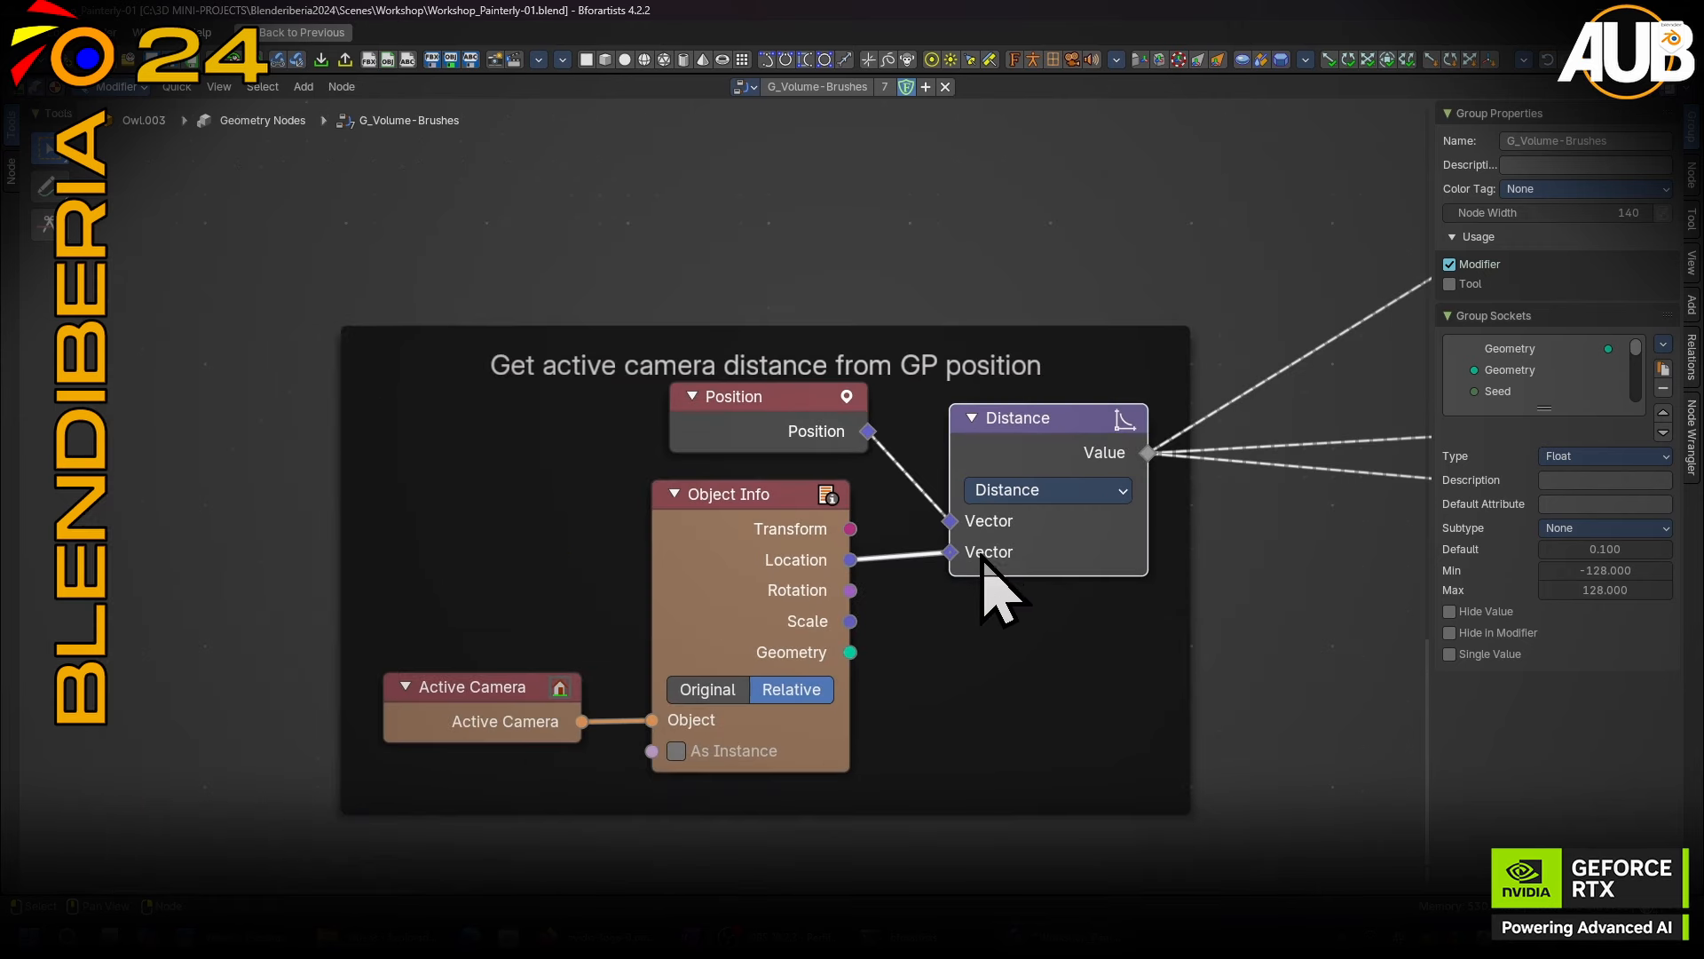
pyautogui.moveTo(981, 559); pyautogui.dragTo(268, 523, button='middle')
pyautogui.keyDown('shift'); pyautogui.moveTo(600, 234); pyautogui.dragTo(711, 700, button='right'); pyautogui.keyUp('shift')
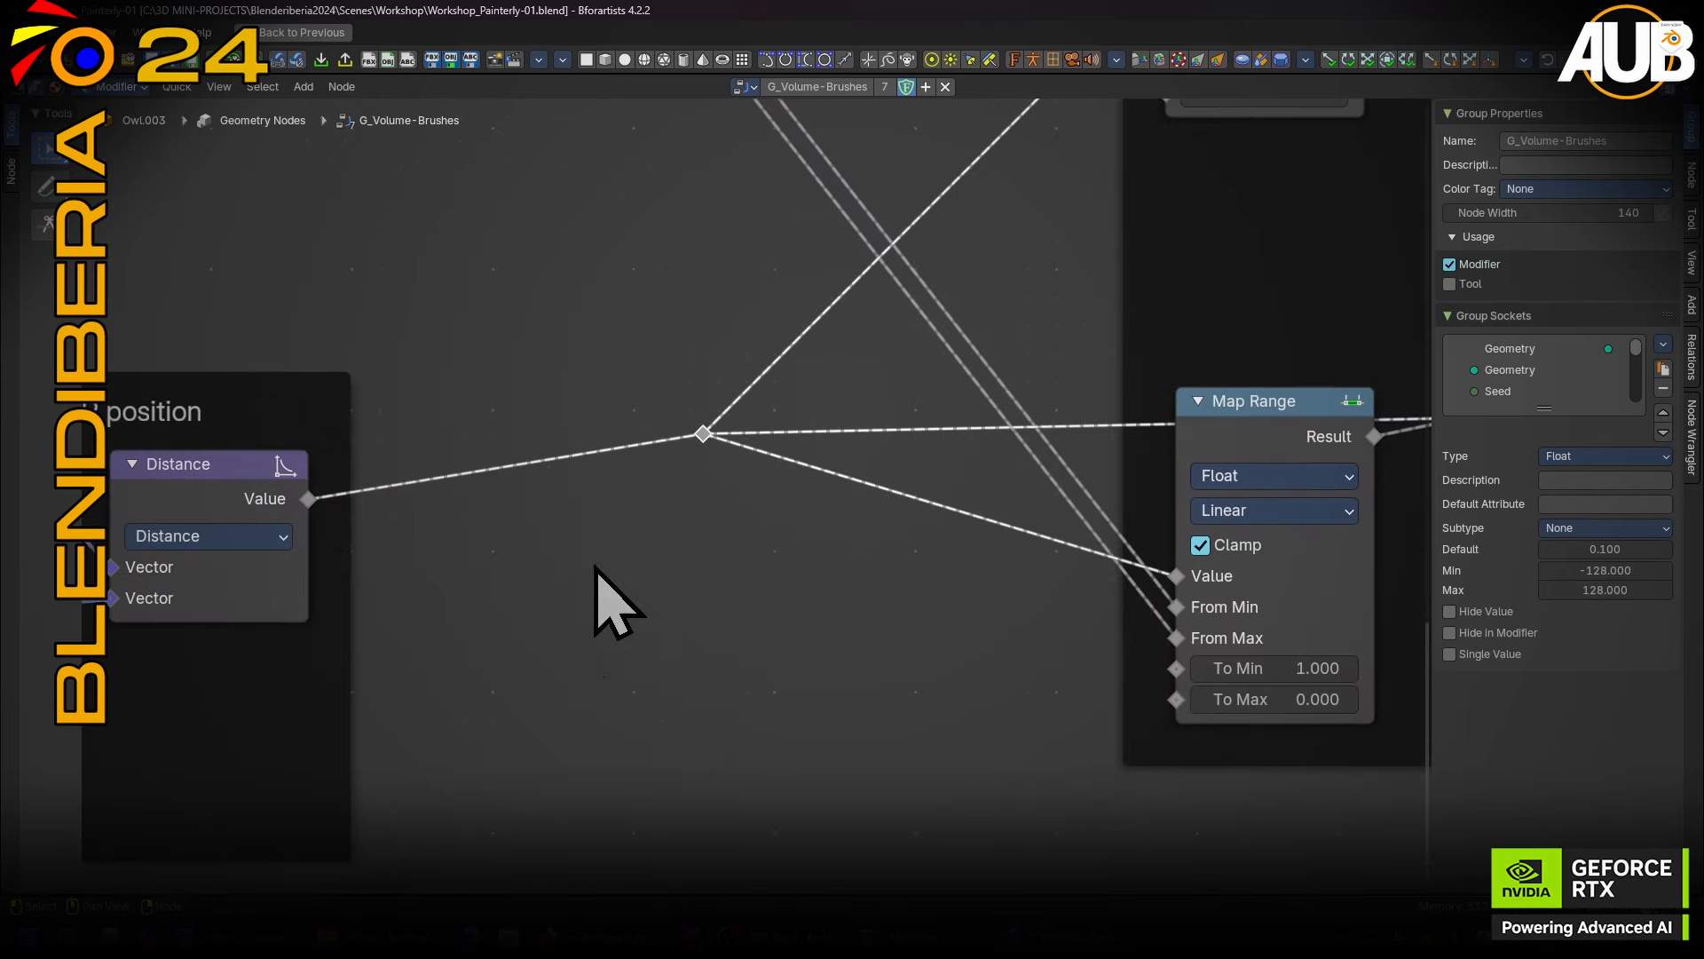
pyautogui.moveTo(213, 540); pyautogui.dragTo(671, 494, button='middle')
pyautogui.moveTo(1062, 409); pyautogui.dragTo(689, 497, button='middle')
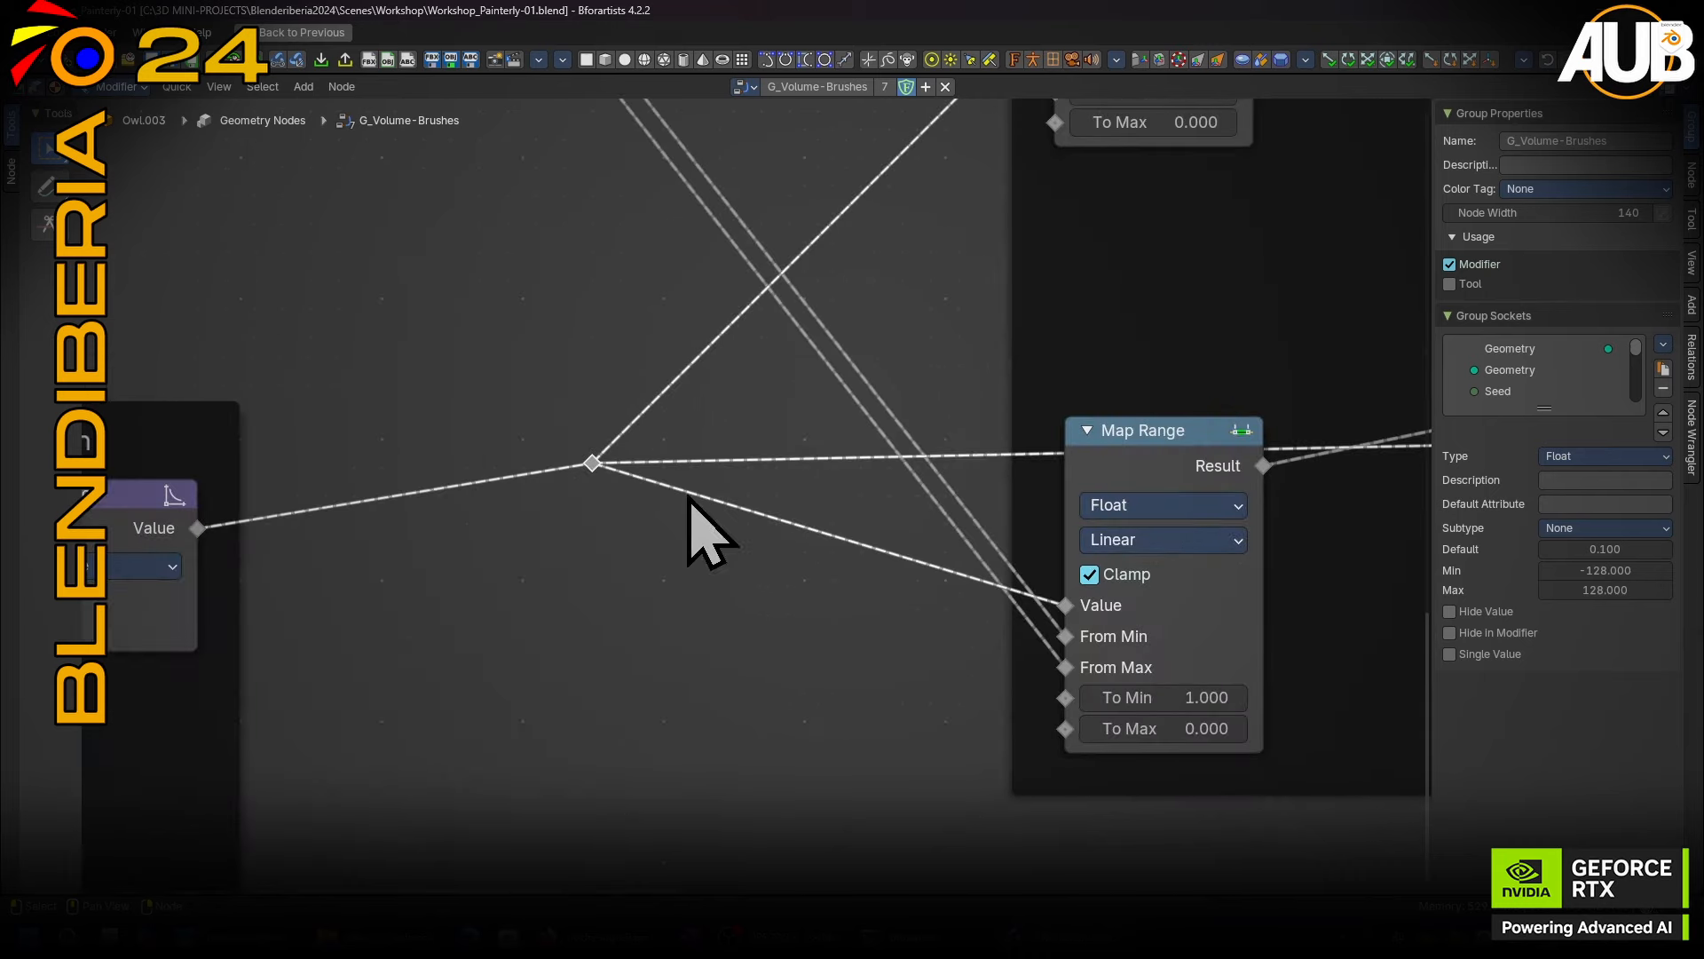
pyautogui.scroll(-4, 941, 435)
pyautogui.moveTo(925, 445); pyautogui.dragTo(725, 532, button='middle')
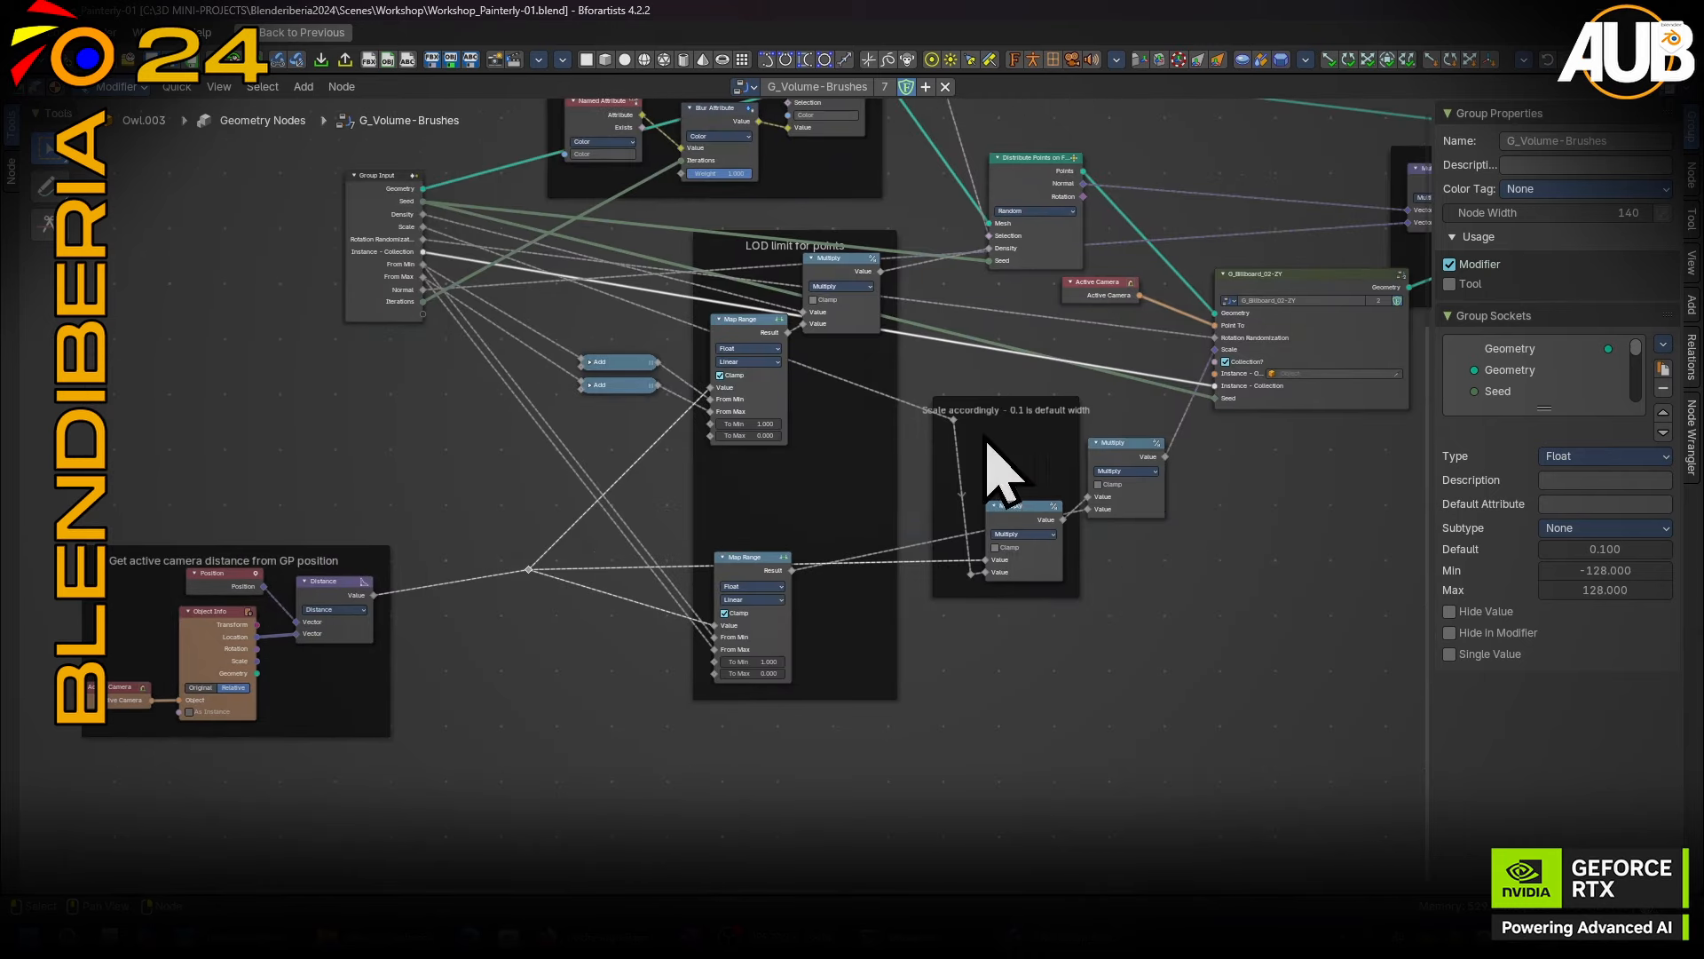
# Move the 'LOD limit for points' frame slightly down and shift the Blur frame closer to the Group Input node.
pyautogui.moveTo(751, 239); pyautogui.dragTo(743, 276)
pyautogui.scroll(3, 1071, 149)
pyautogui.moveTo(1017, 185); pyautogui.dragTo(1037, 412, button='middle')
pyautogui.moveTo(647, 360); pyautogui.dragTo(1168, 441, button='middle')
pyautogui.moveTo(948, 226); pyautogui.dragTo(827, 199)
# Move the Distribute Points on Faces node slightly and trace the link into its Density input.
pyautogui.moveTo(1335, 434); pyautogui.dragTo(639, 416, button='middle')
pyautogui.scroll(6, 888, 468)
pyautogui.scroll(2, 806, 487)
pyautogui.moveTo(787, 434); pyautogui.dragTo(759, 372)
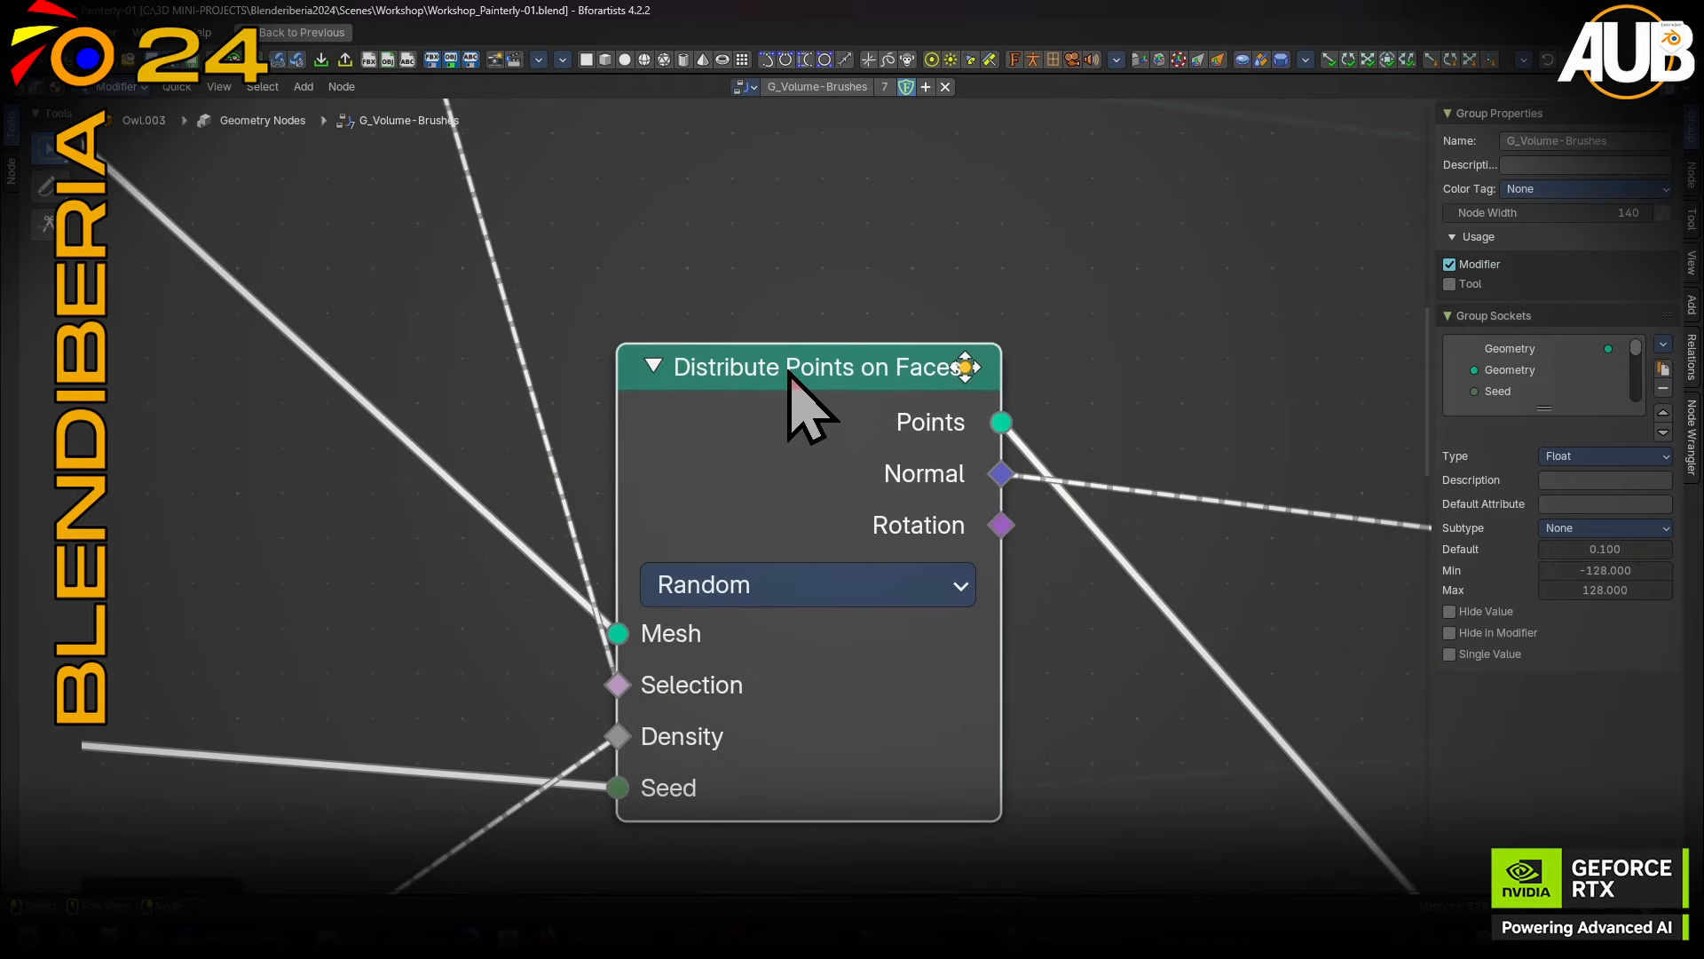
pyautogui.scroll(-4, 788, 679)
pyautogui.moveTo(723, 730); pyautogui.dragTo(898, 480, button='middle')
pyautogui.scroll(4, 897, 480)
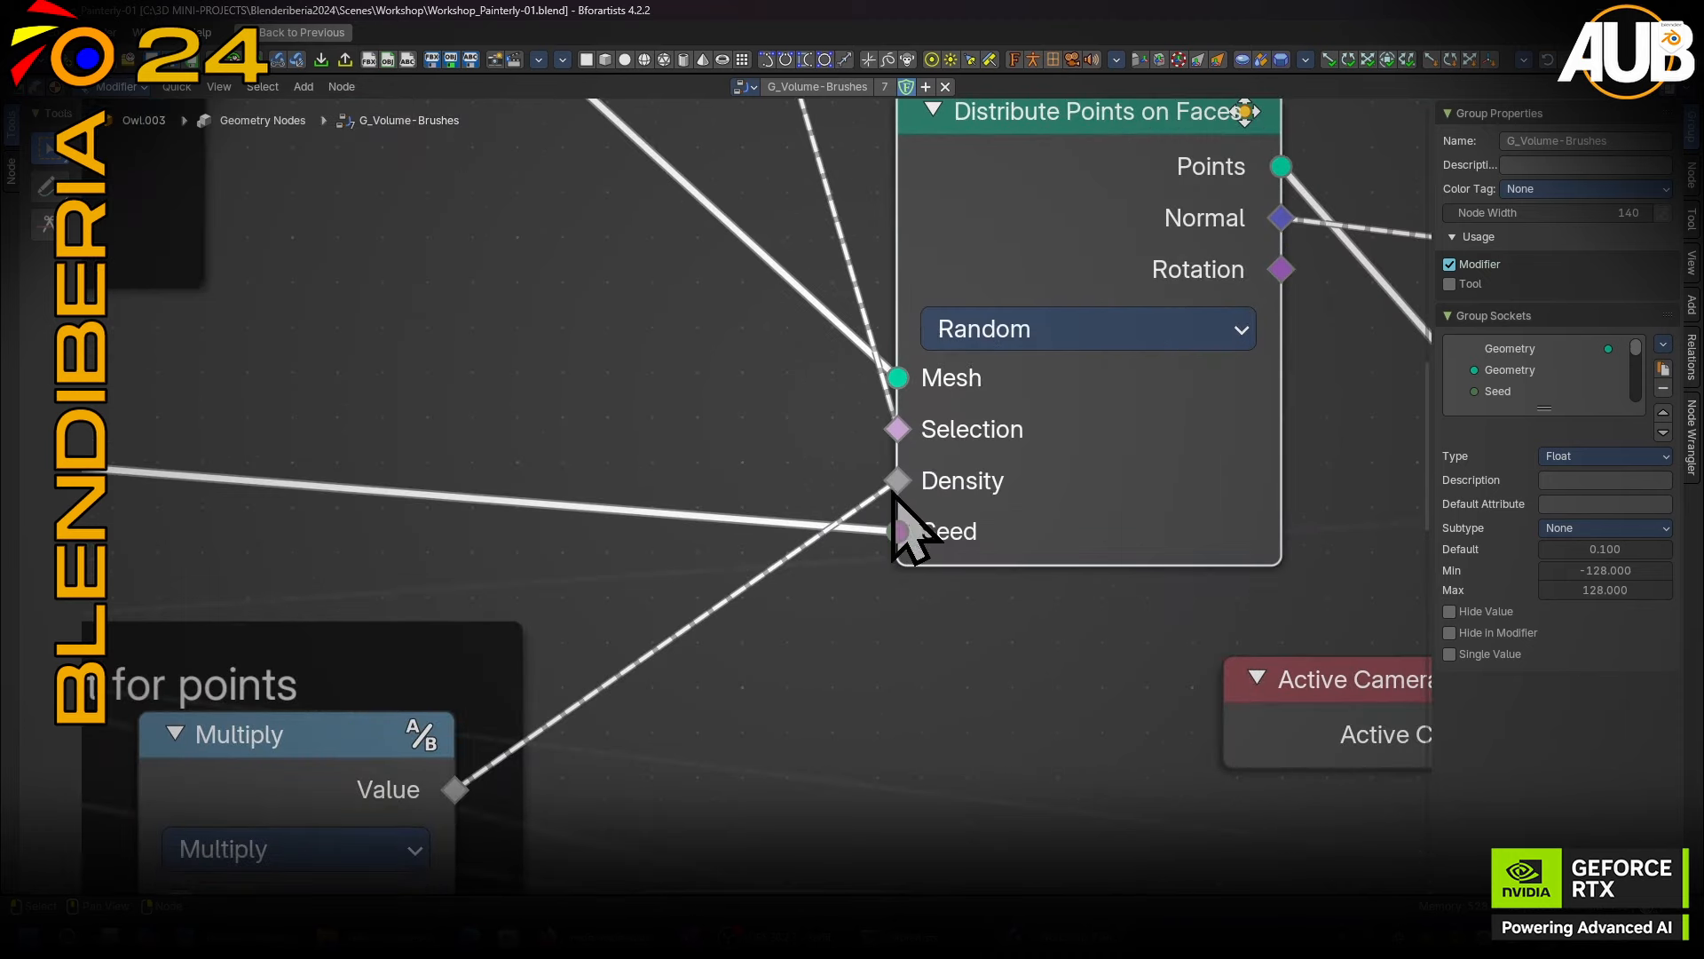
# Follow the density link back to the Map Range node, and shift the LOD limit frame's Multiply node away from it.
pyautogui.moveTo(444, 746); pyautogui.dragTo(1099, 377, button='middle')
pyautogui.moveTo(296, 807); pyautogui.dragTo(806, 431, button='middle')
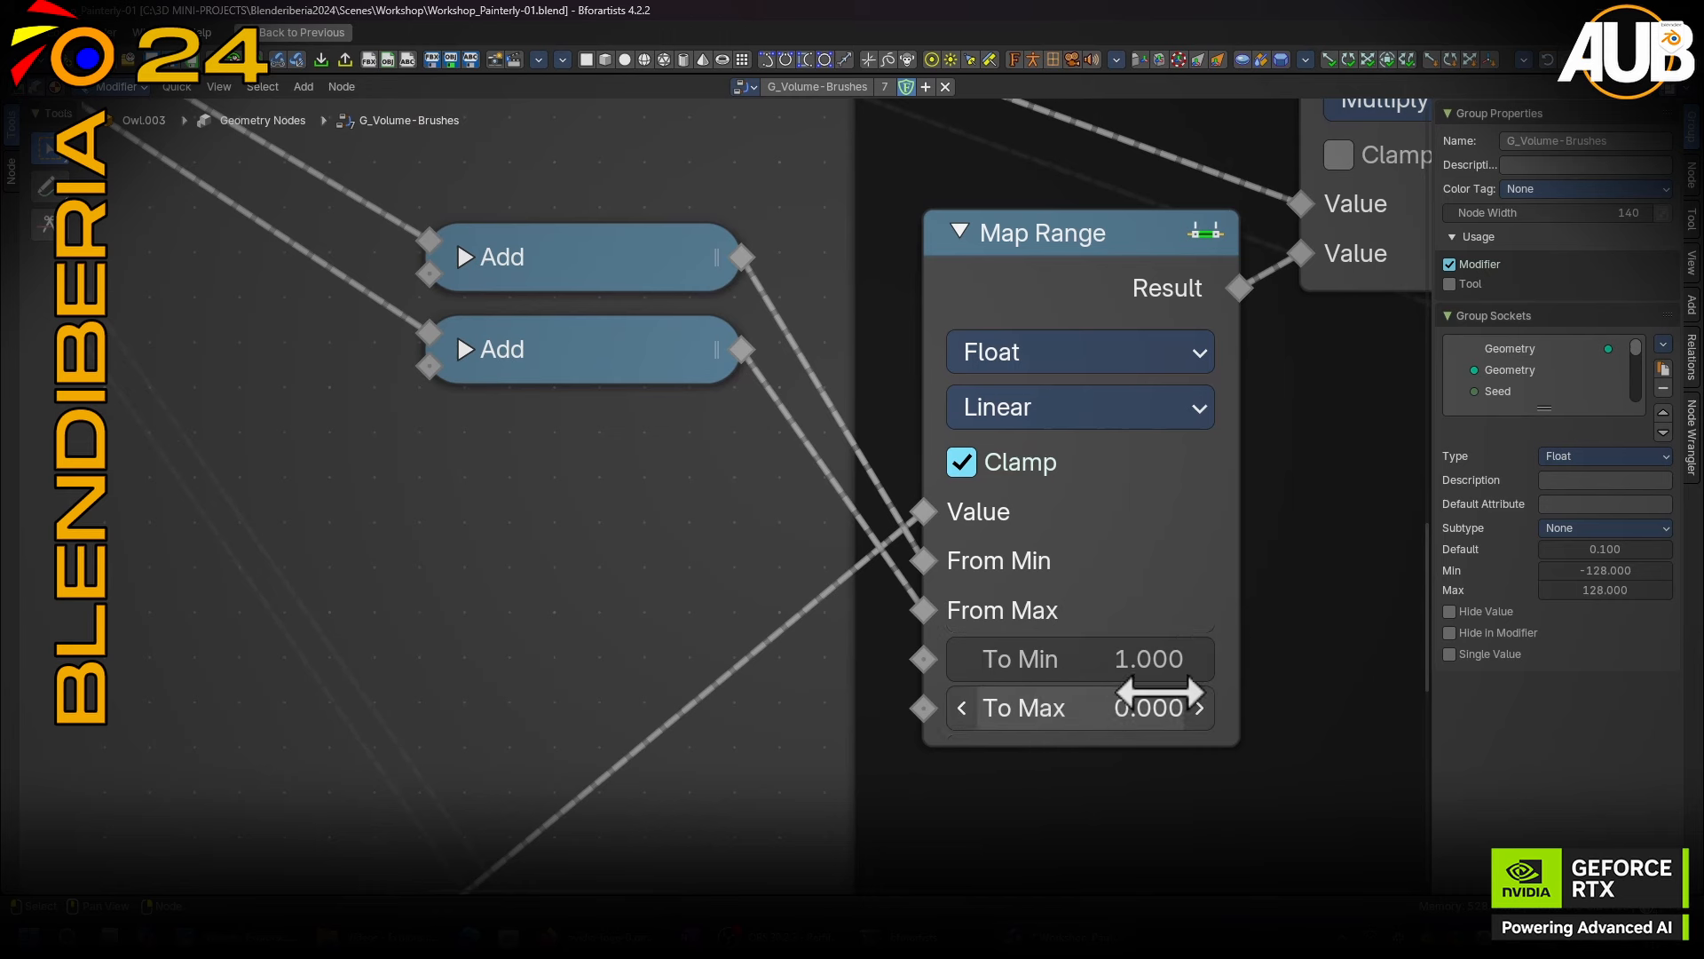
pyautogui.moveTo(1287, 480); pyautogui.dragTo(899, 570, button='middle')
pyautogui.moveTo(1034, 161); pyautogui.dragTo(1098, 157)
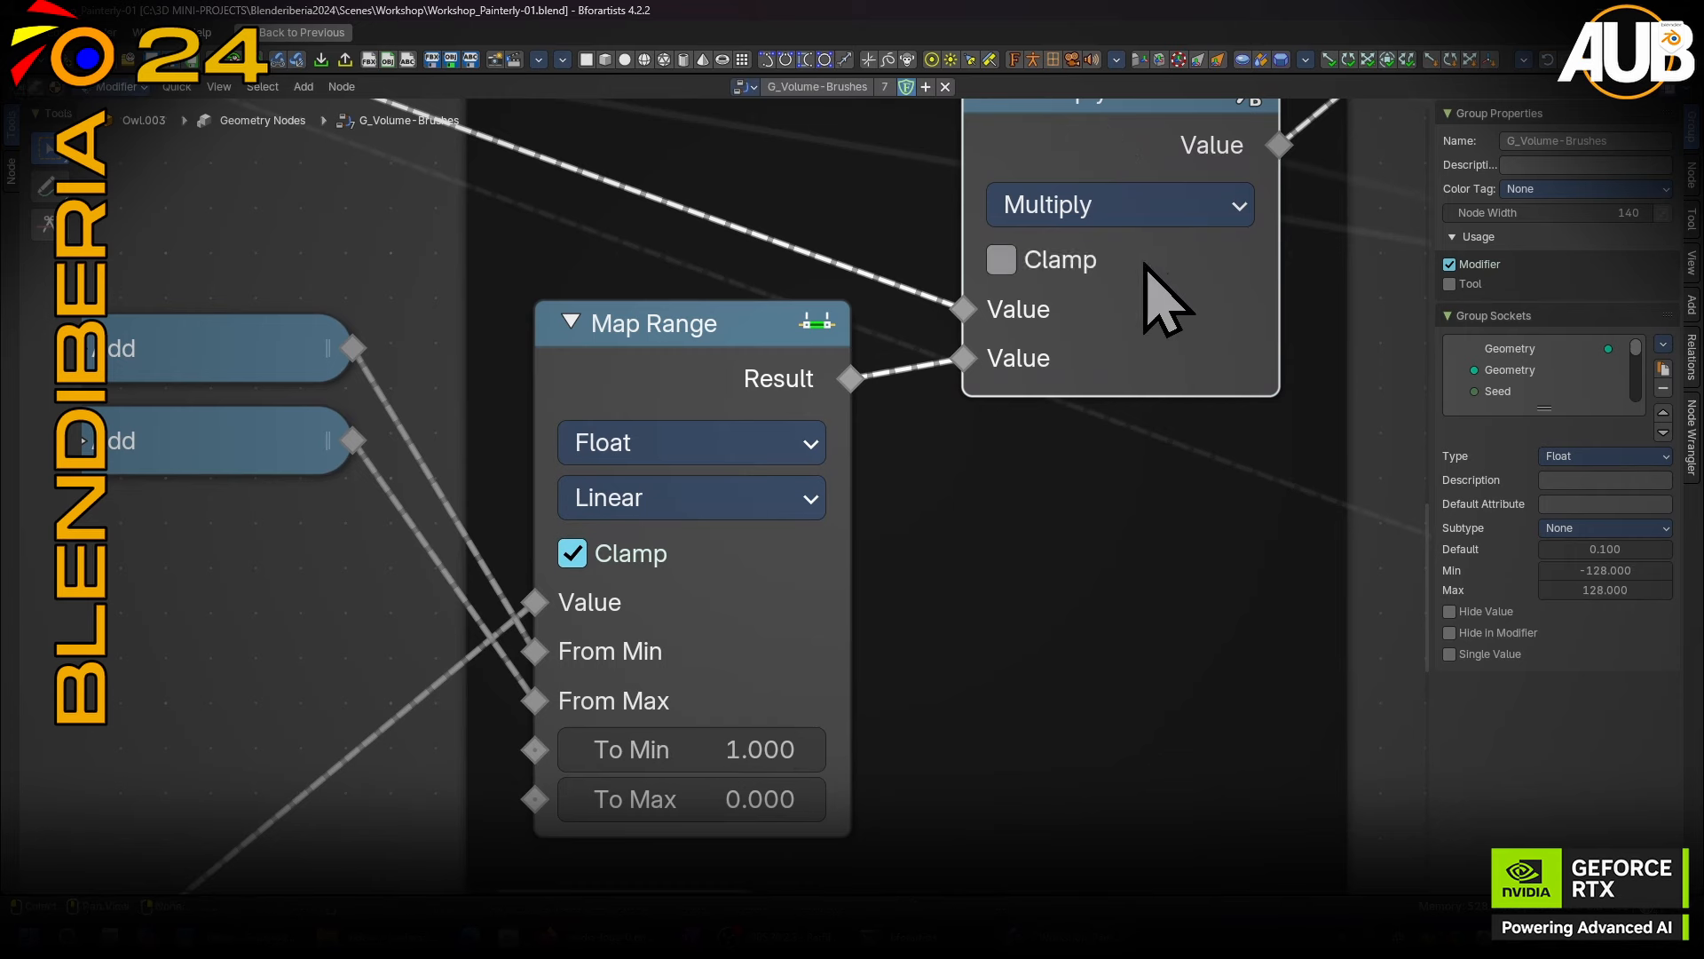
# Shift the Distribute Points on Faces node closer to the LOD limit frame, and restore the full Nodes workspace layout.
pyautogui.scroll(-7, 1265, 251)
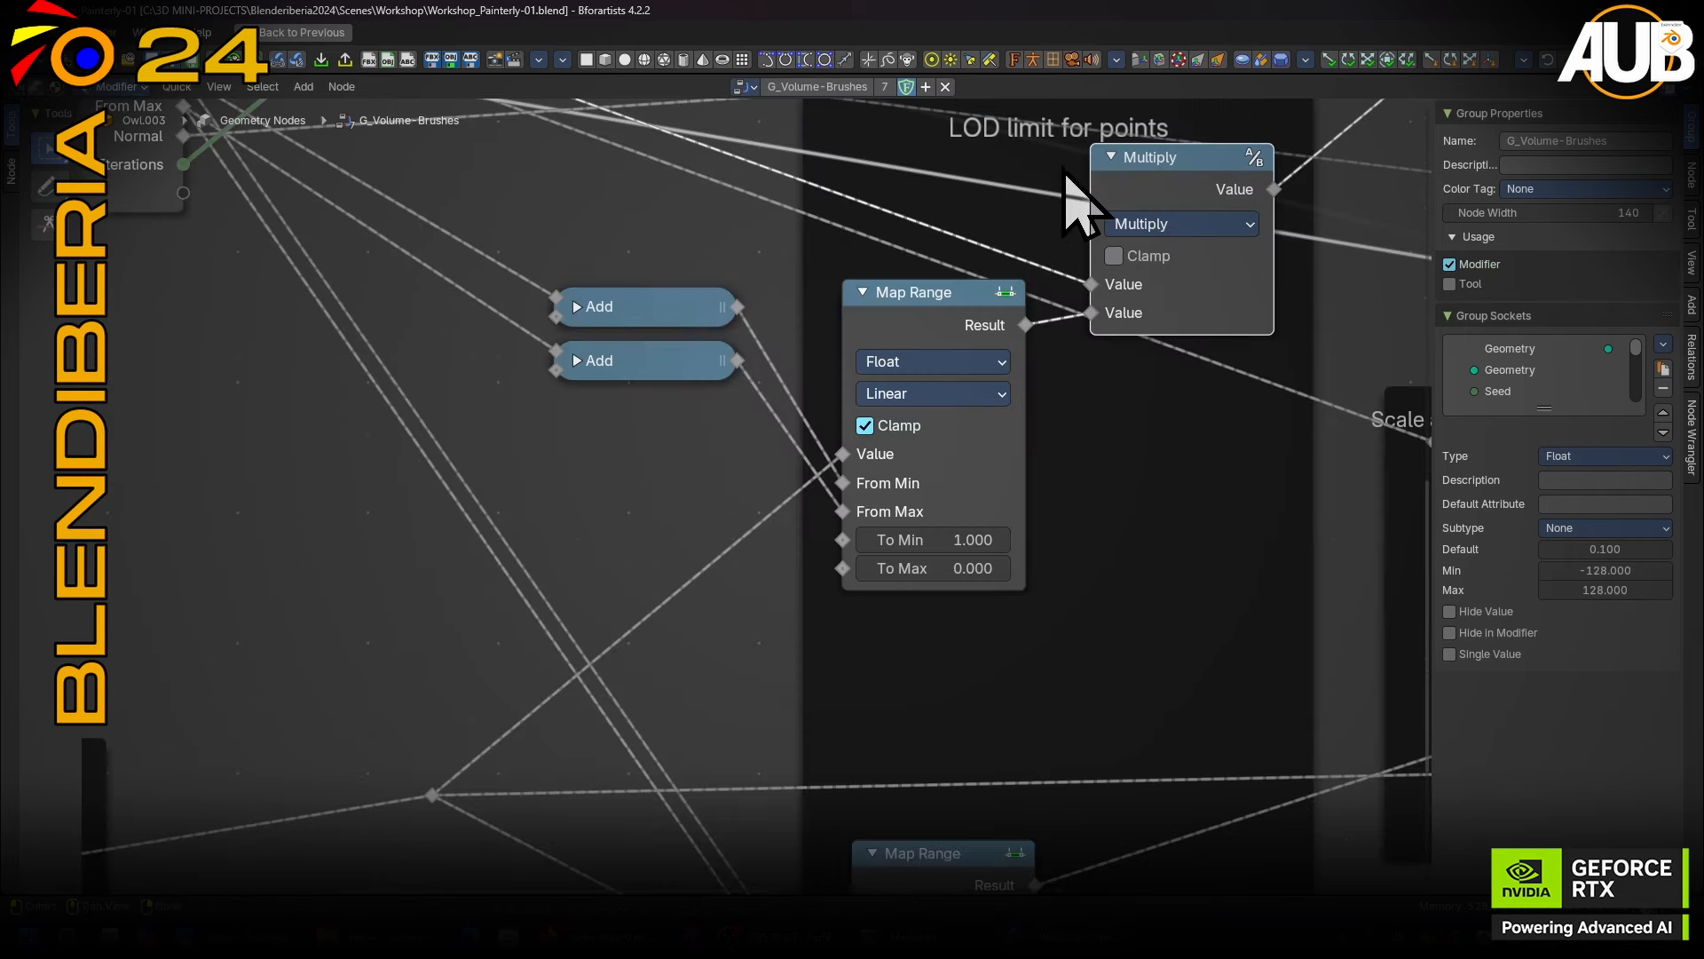
pyautogui.moveTo(1069, 182); pyautogui.dragTo(716, 507, button='middle')
pyautogui.moveTo(1292, 133); pyautogui.dragTo(1240, 135)
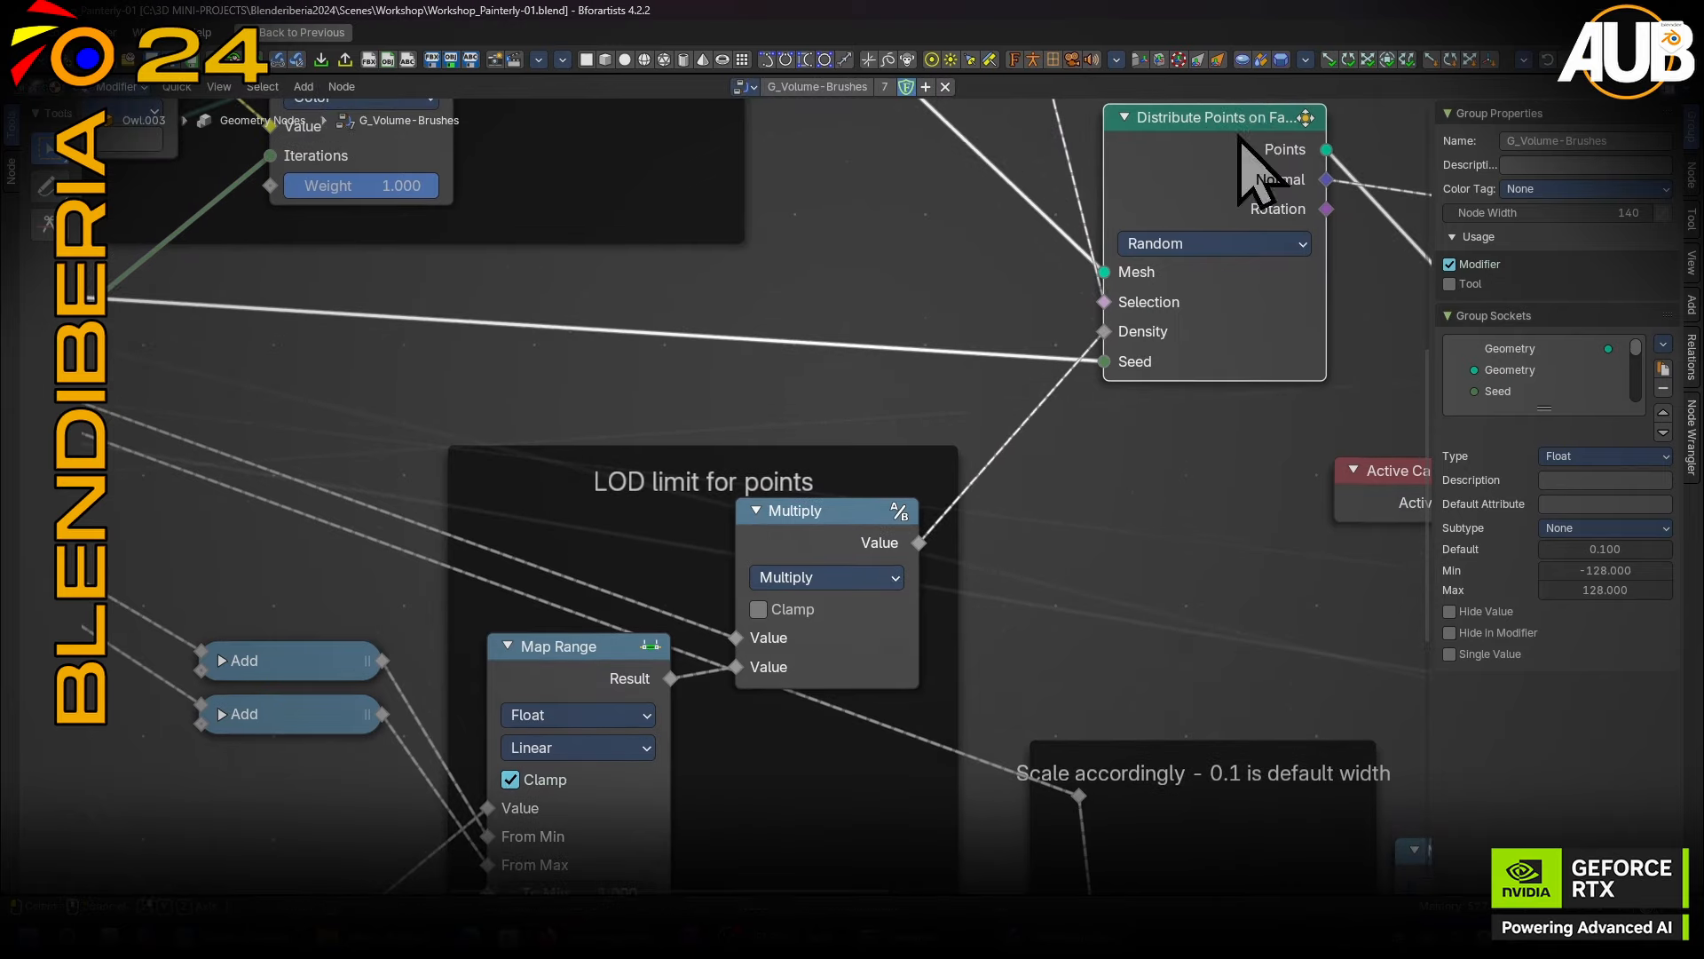
pyautogui.hotkey('ctrl', 'space')
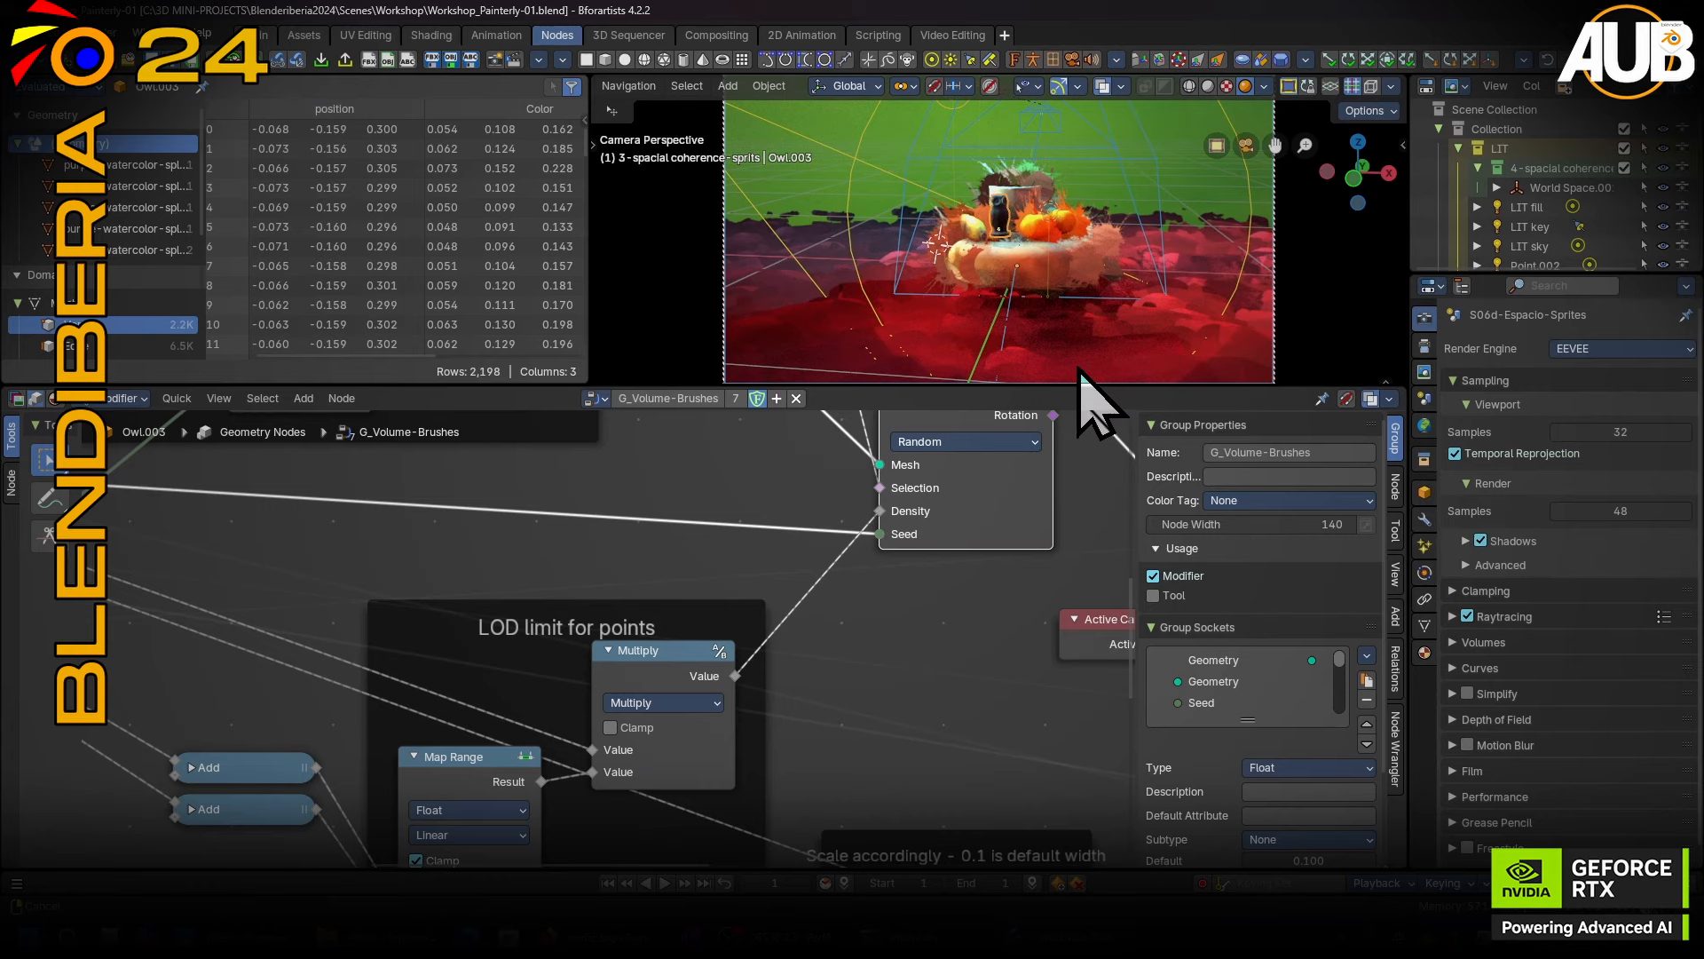
# Move the camera view closer to and farther from the still life to examine how the sprite brushes respond to camera distance.
pyautogui.scroll(5, 1084, 334)
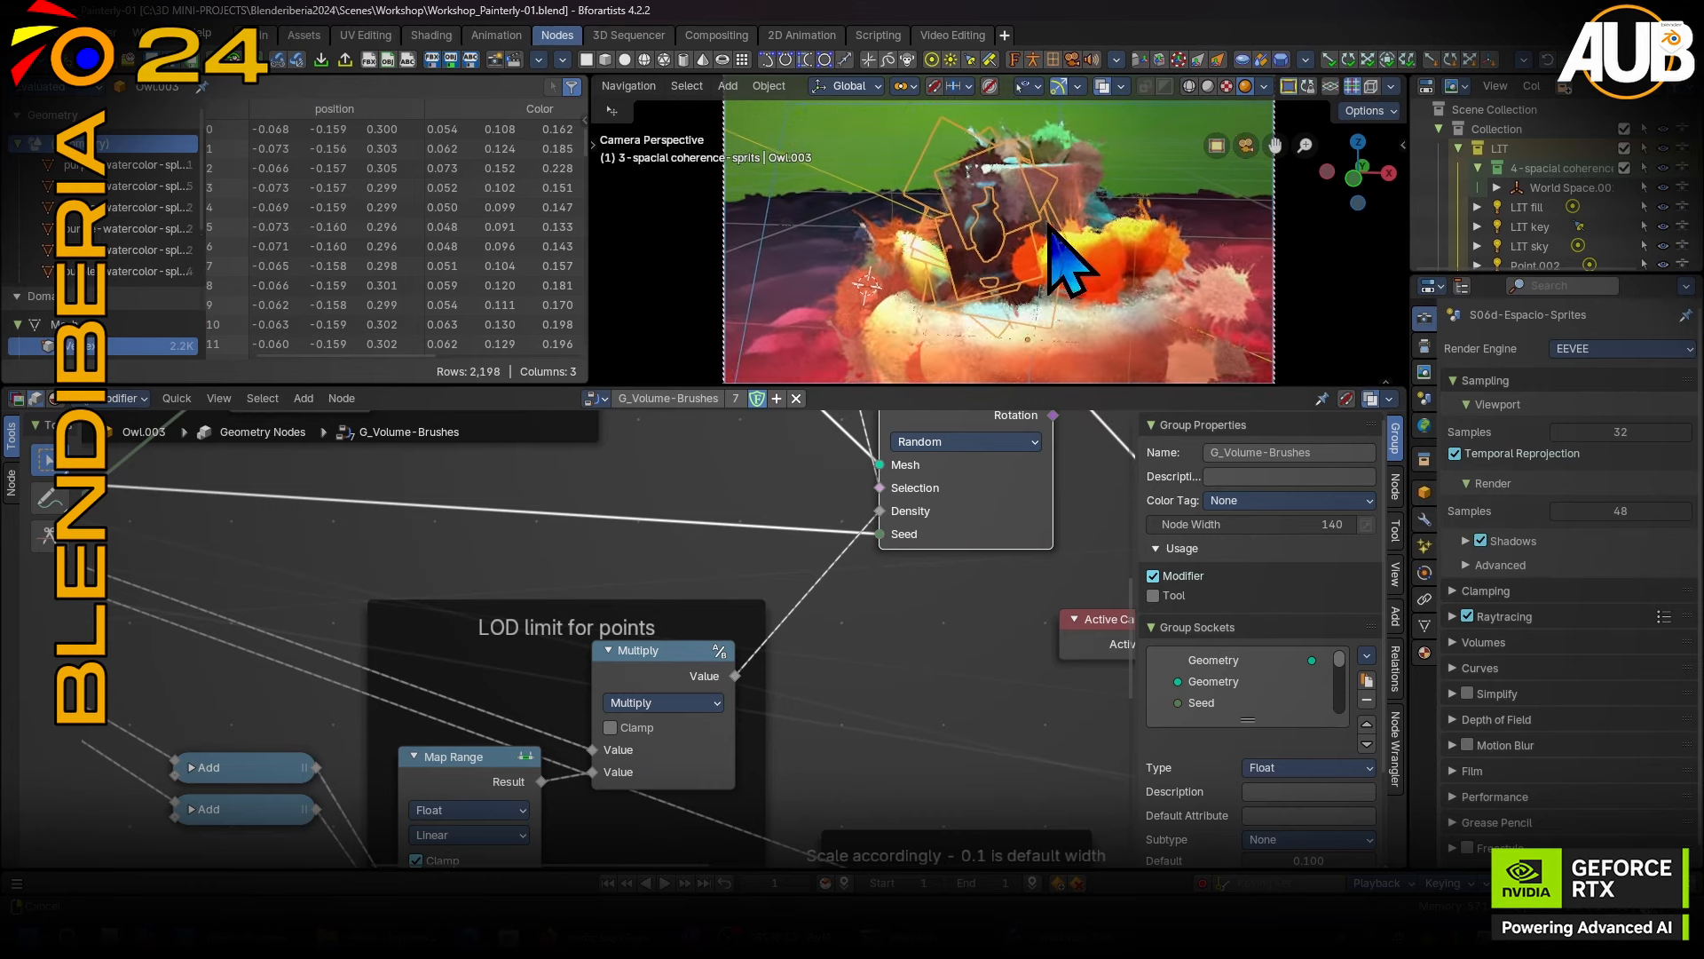
pyautogui.scroll(-5, 1066, 337)
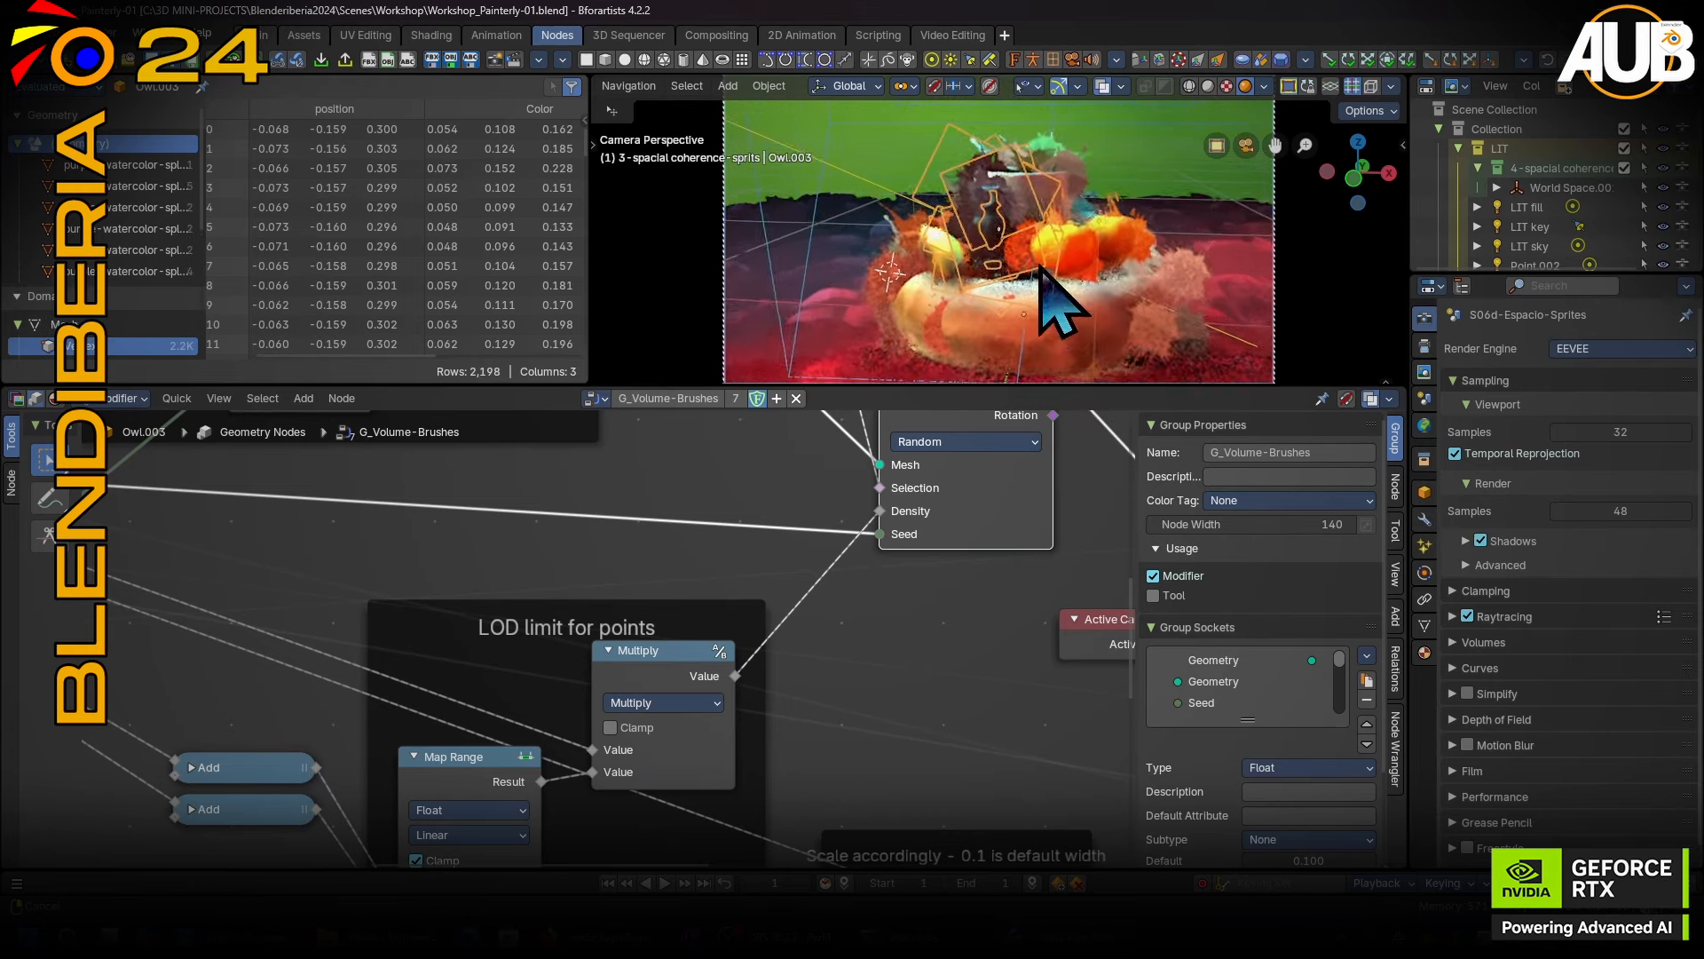
pyautogui.scroll(-2, 1041, 267)
pyautogui.scroll(-4, 137, 271)
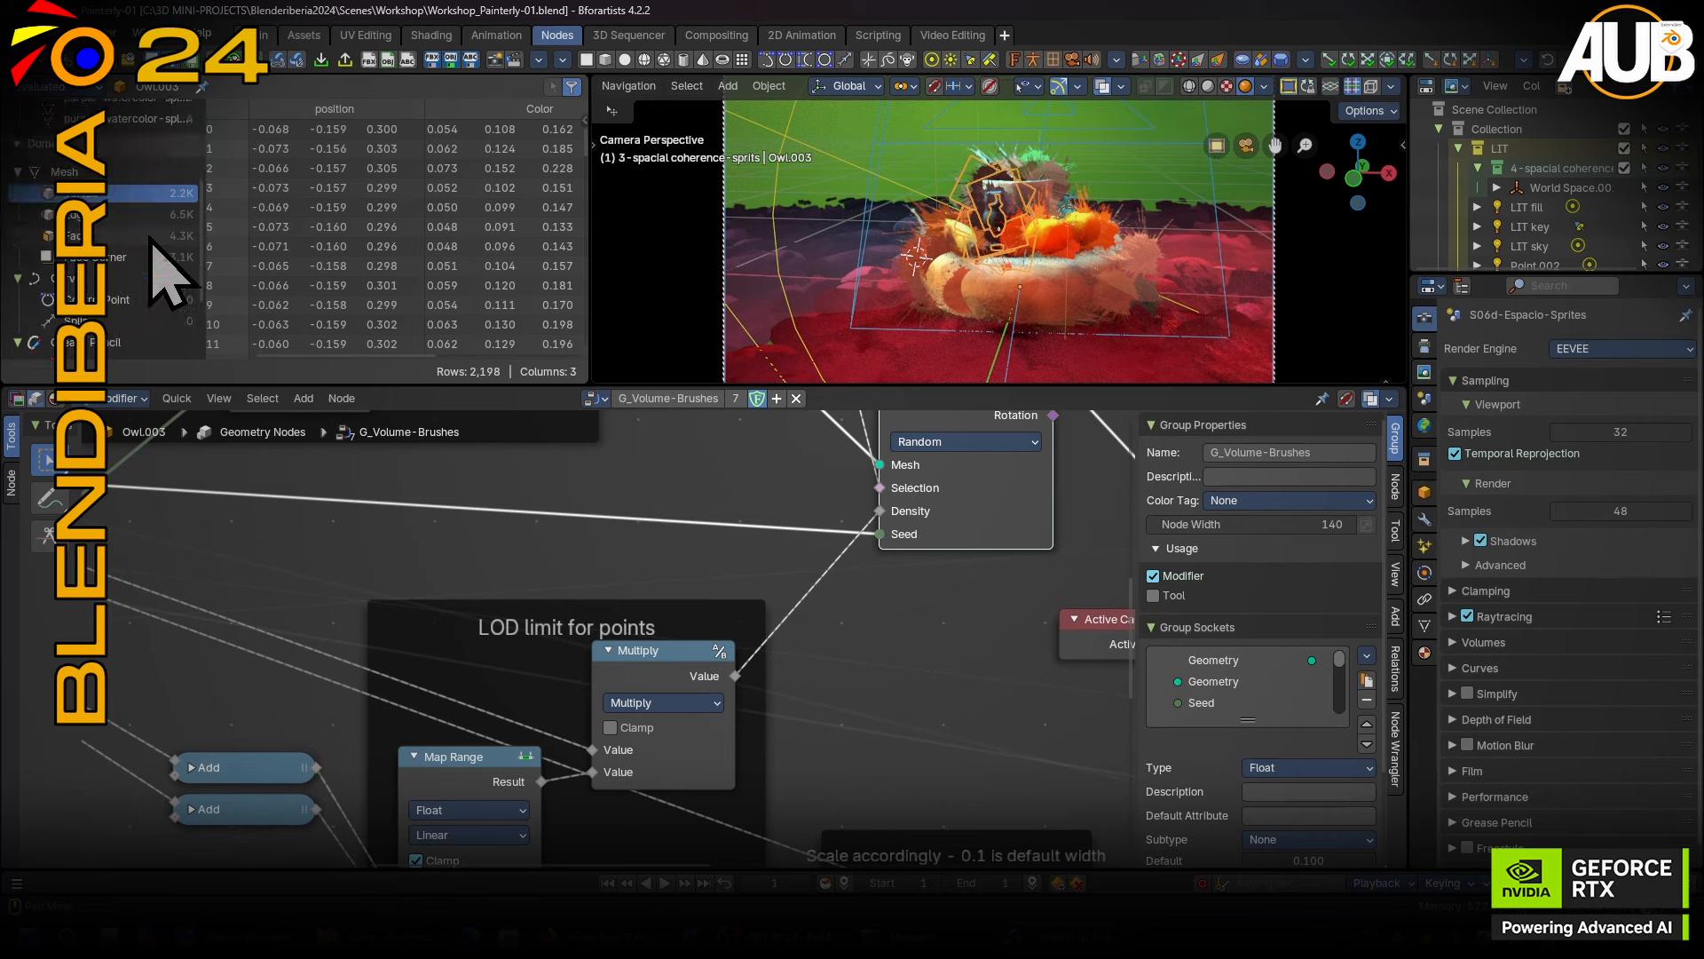
pyautogui.scroll(-4, 1077, 274)
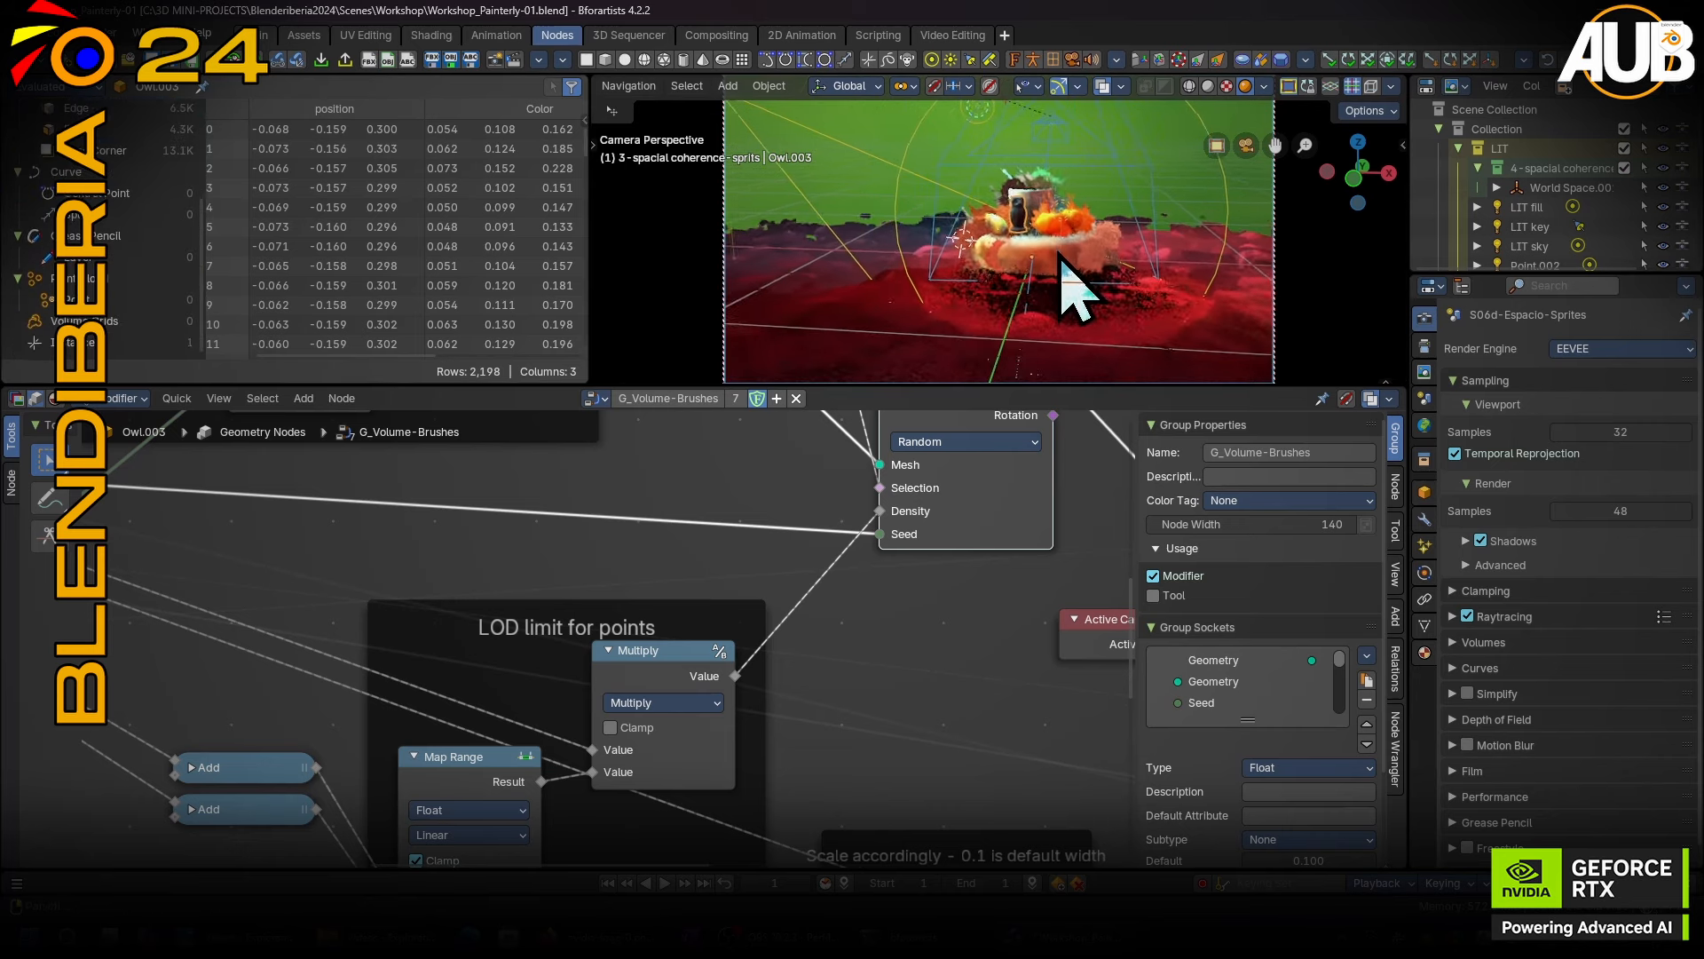
pyautogui.scroll(5, 1074, 284)
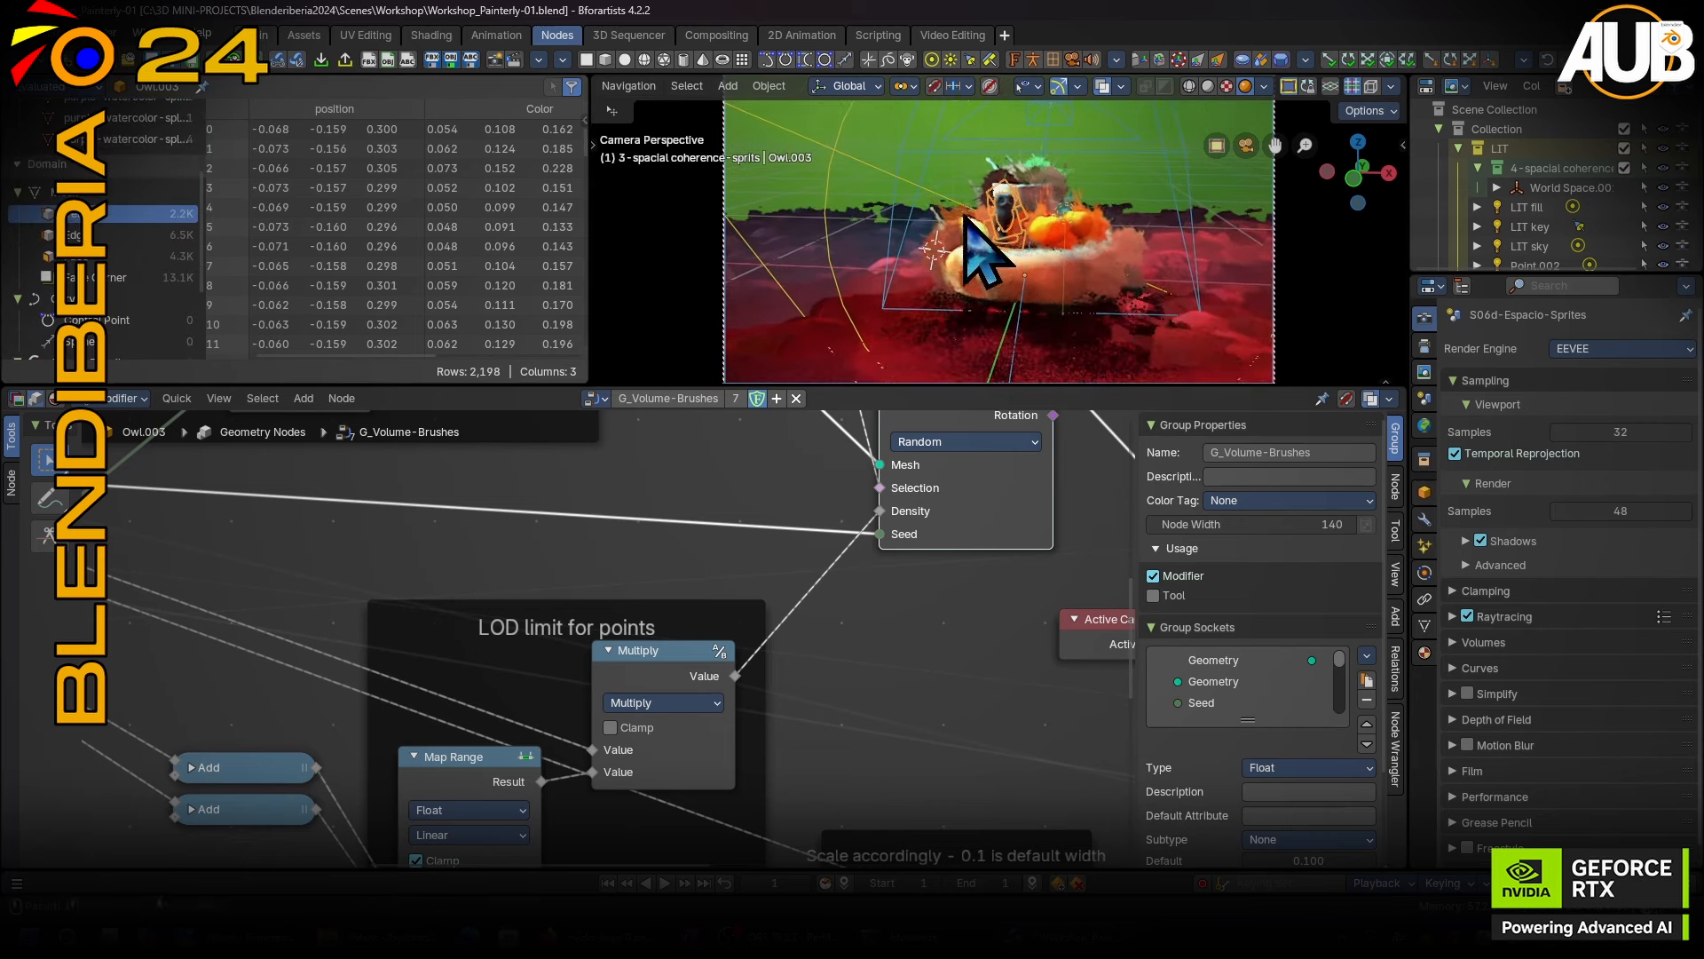
pyautogui.scroll(4, 174, 213)
pyautogui.scroll(3, 147, 178)
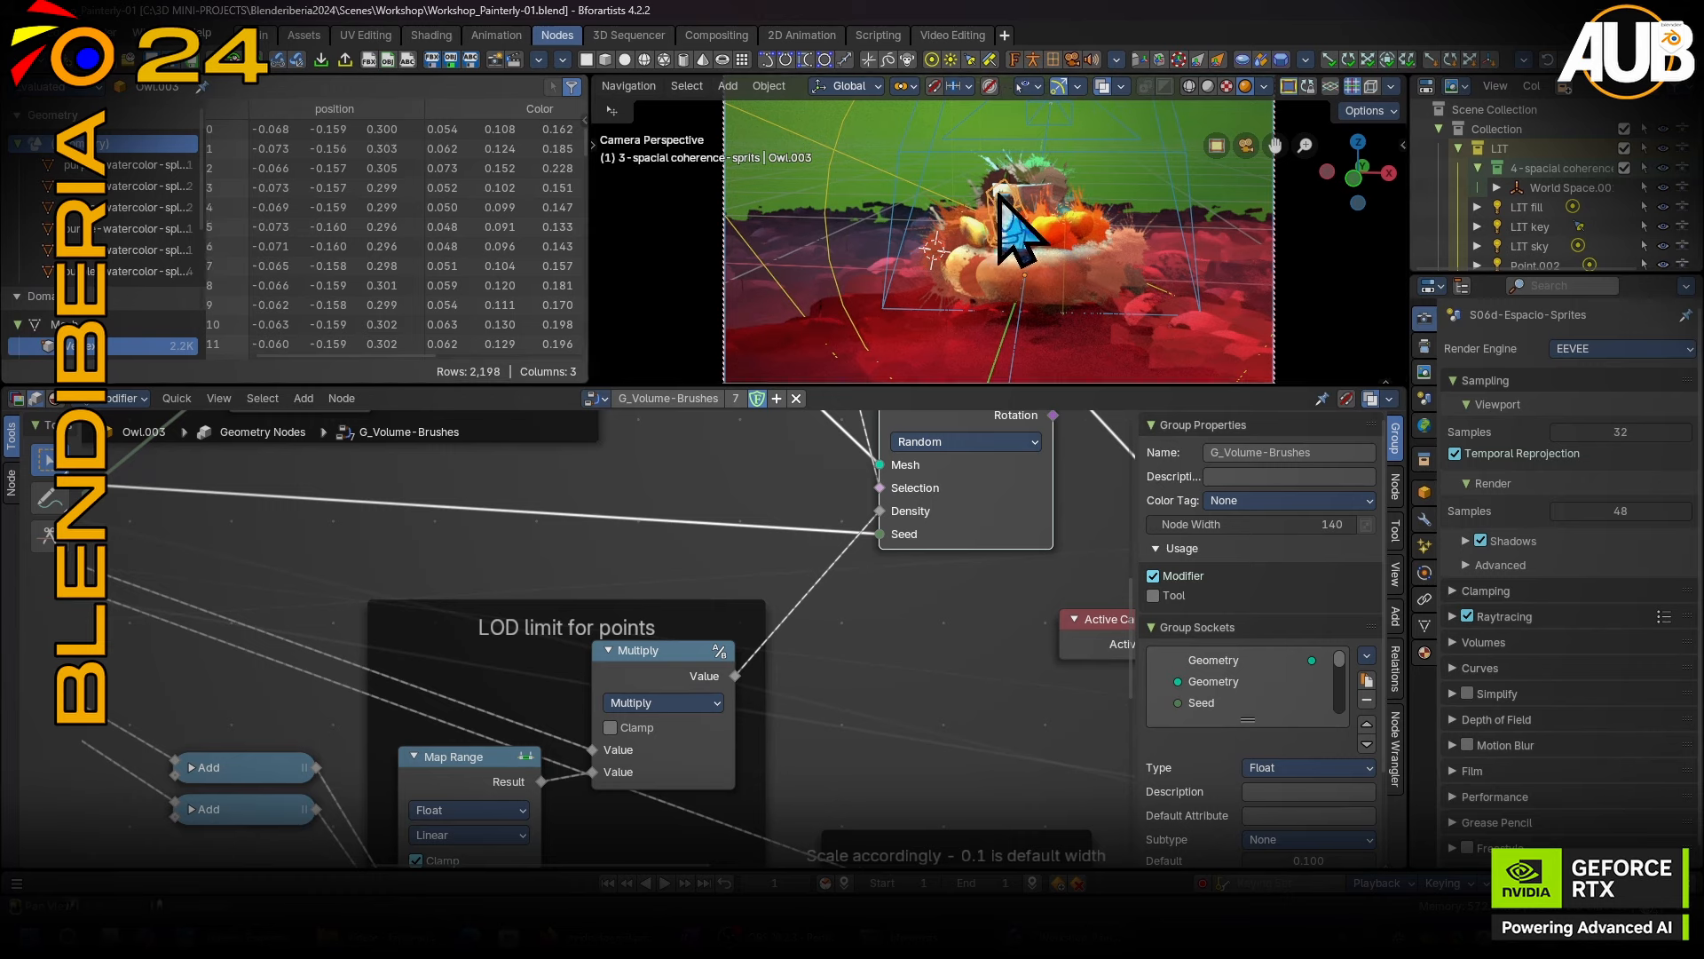
pyautogui.keyDown('ctrl'); pyautogui.moveTo(999, 196); pyautogui.dragTo(1058, 179, button='middle'); pyautogui.keyUp('ctrl')
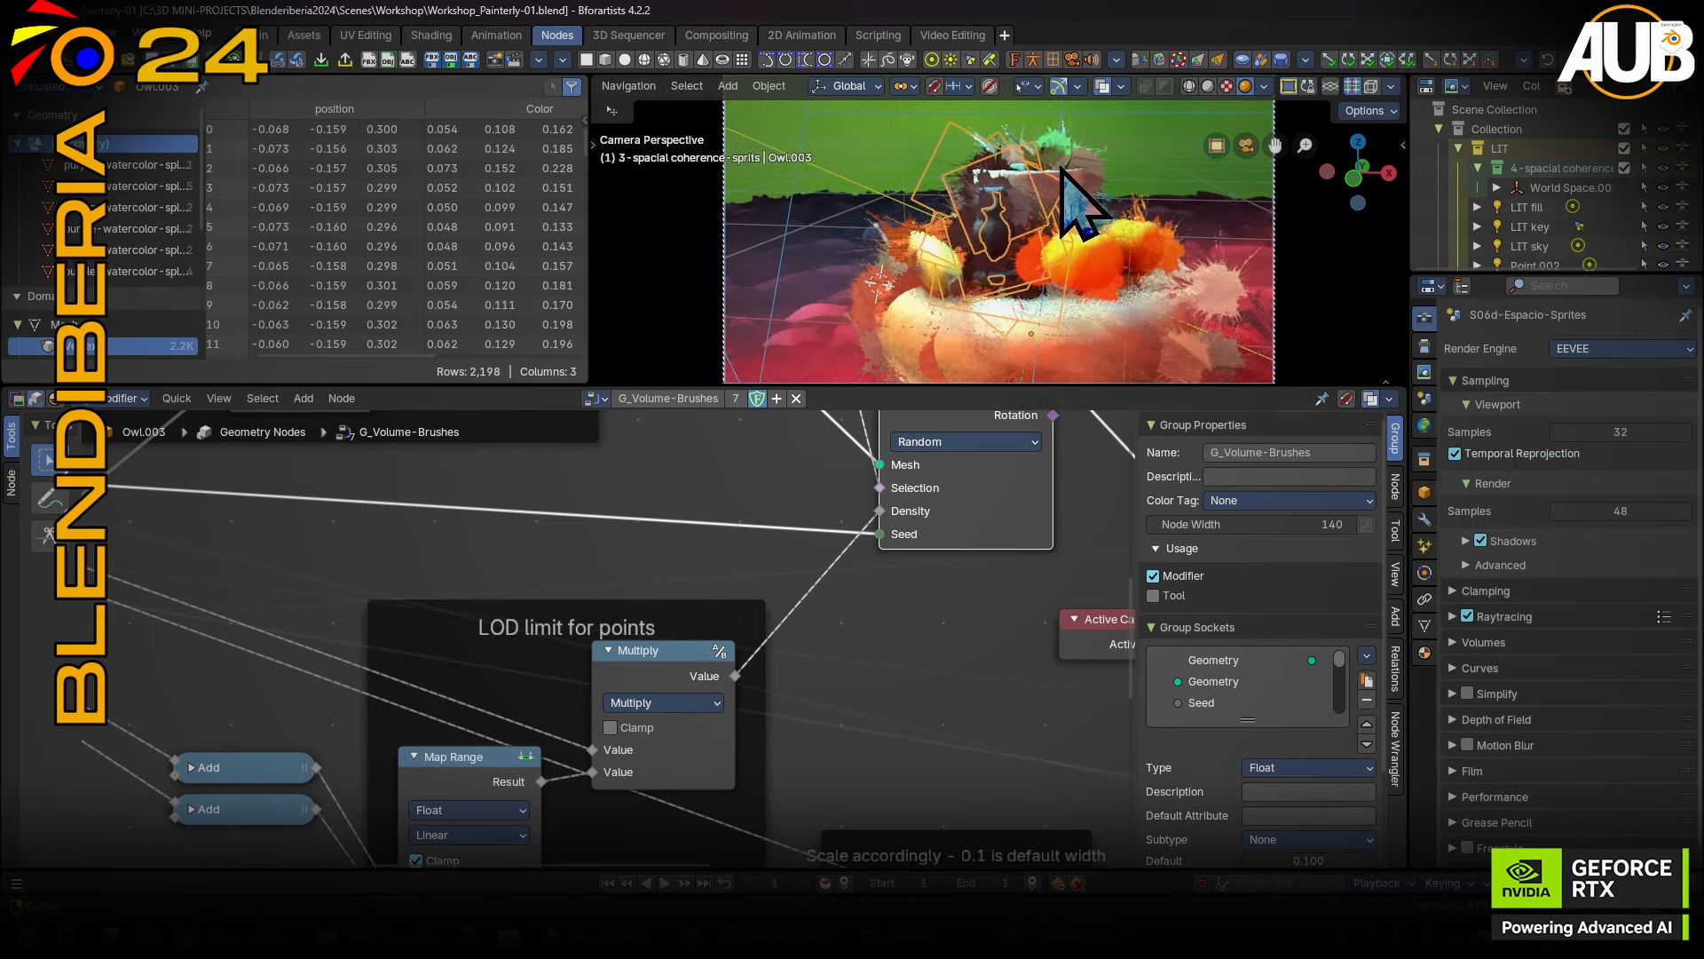
# Select the GN_volume still life object and open the G_Billboard_02-ZY group inside its G_Volume-Brushes node tree.
pyautogui.click(1159, 228)
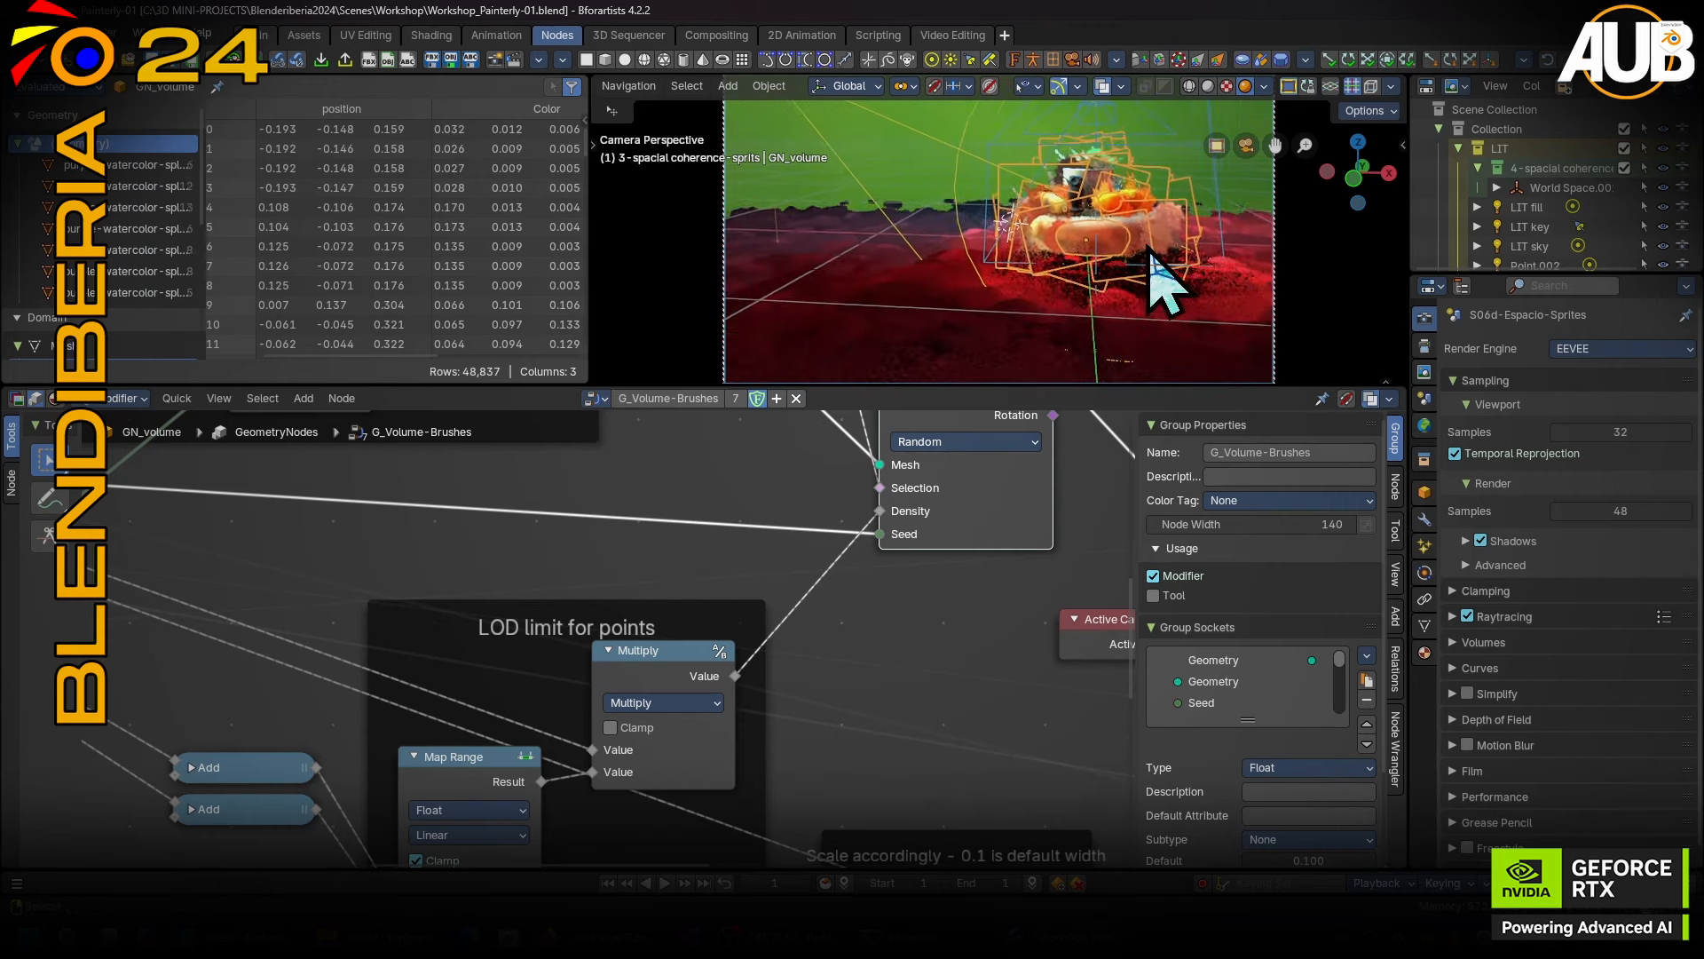
pyautogui.keyDown('ctrl'); pyautogui.moveTo(1155, 282); pyautogui.dragTo(1136, 178, button='middle'); pyautogui.keyUp('ctrl')
pyautogui.moveTo(511, 672); pyautogui.dragTo(621, 388, button='middle')
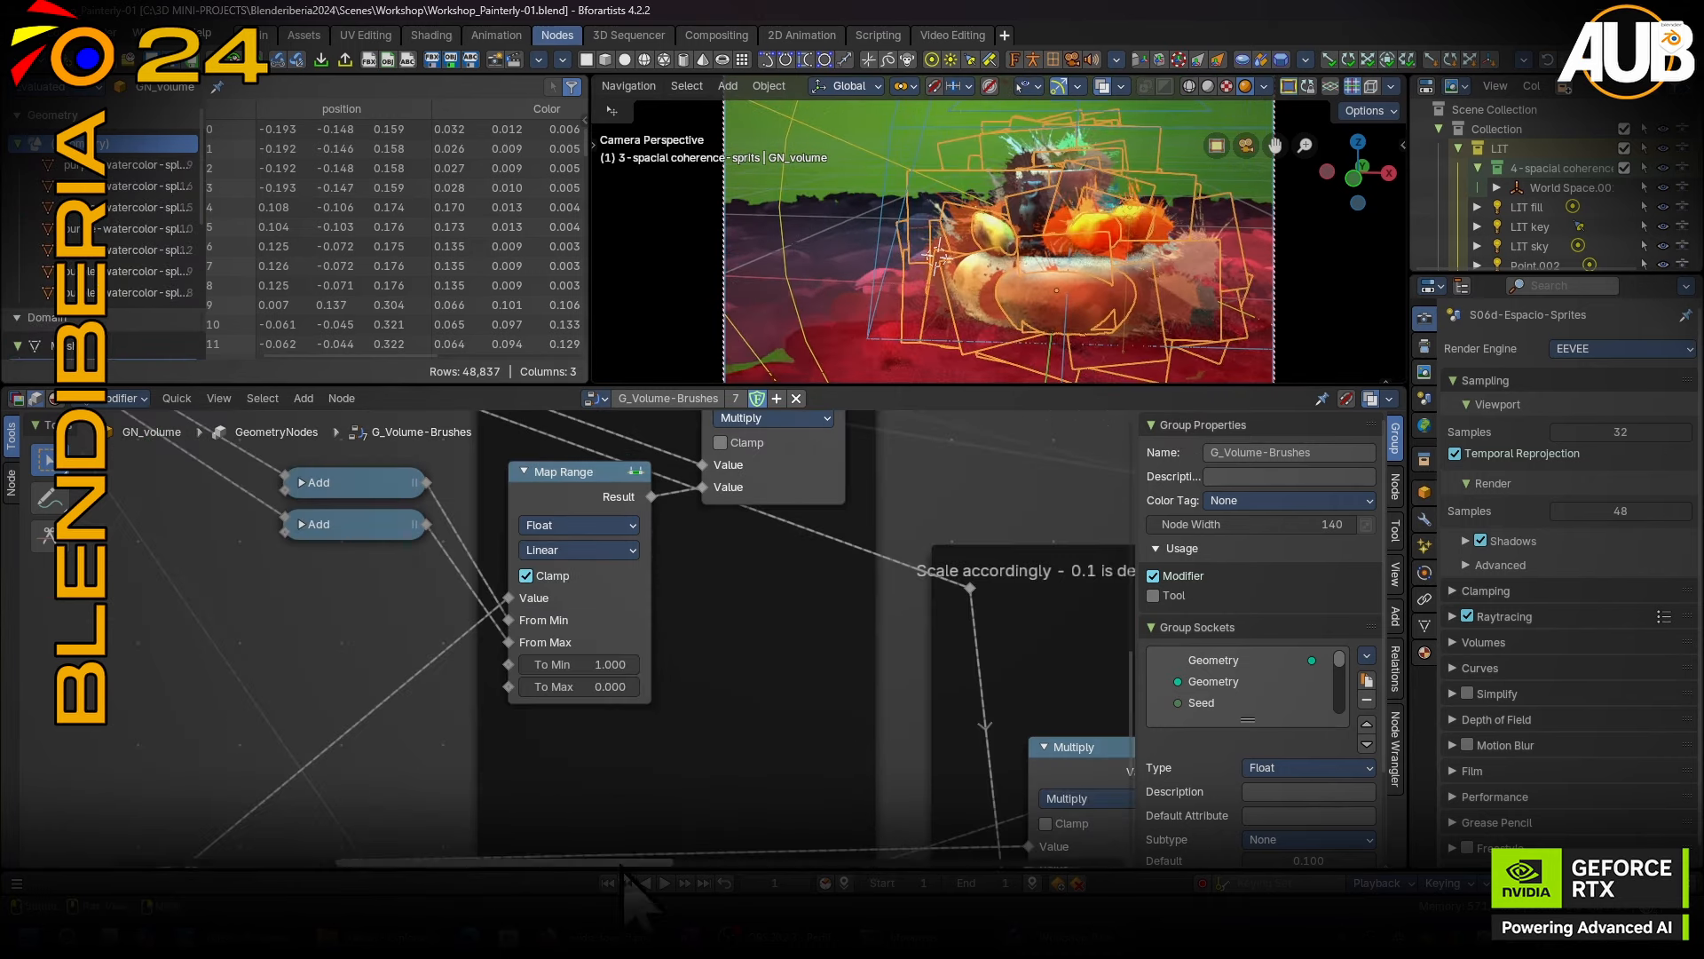
pyautogui.scroll(-4, 487, 742)
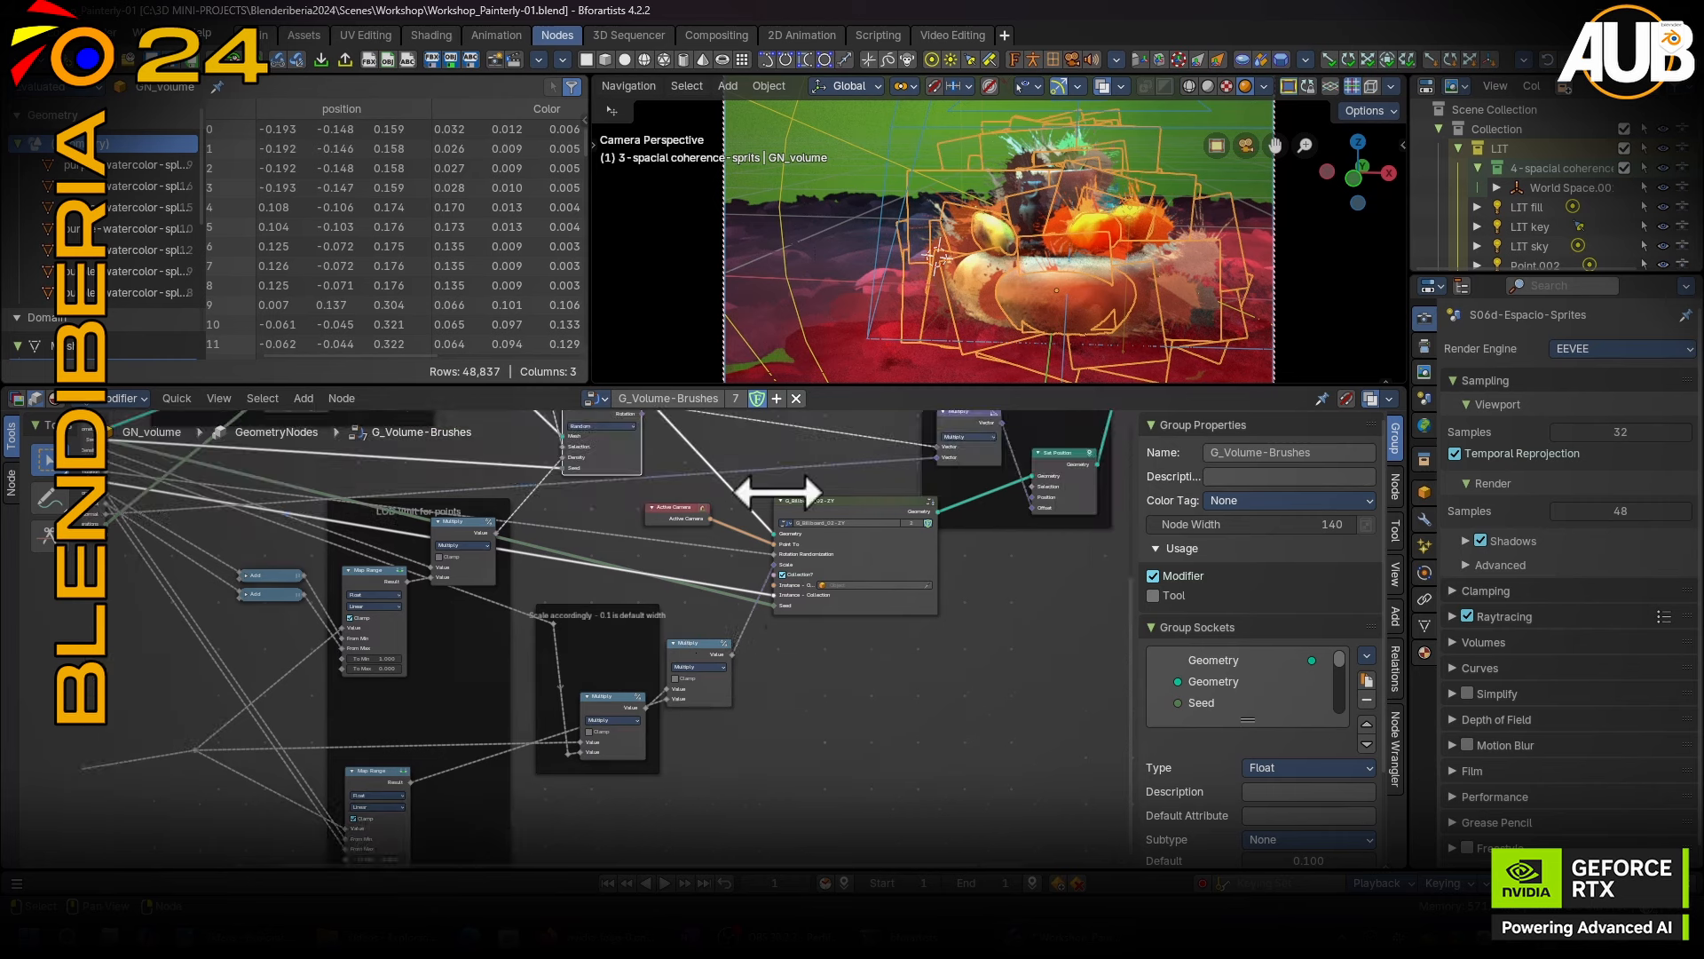
pyautogui.scroll(4, 778, 491)
pyautogui.press('Tab')
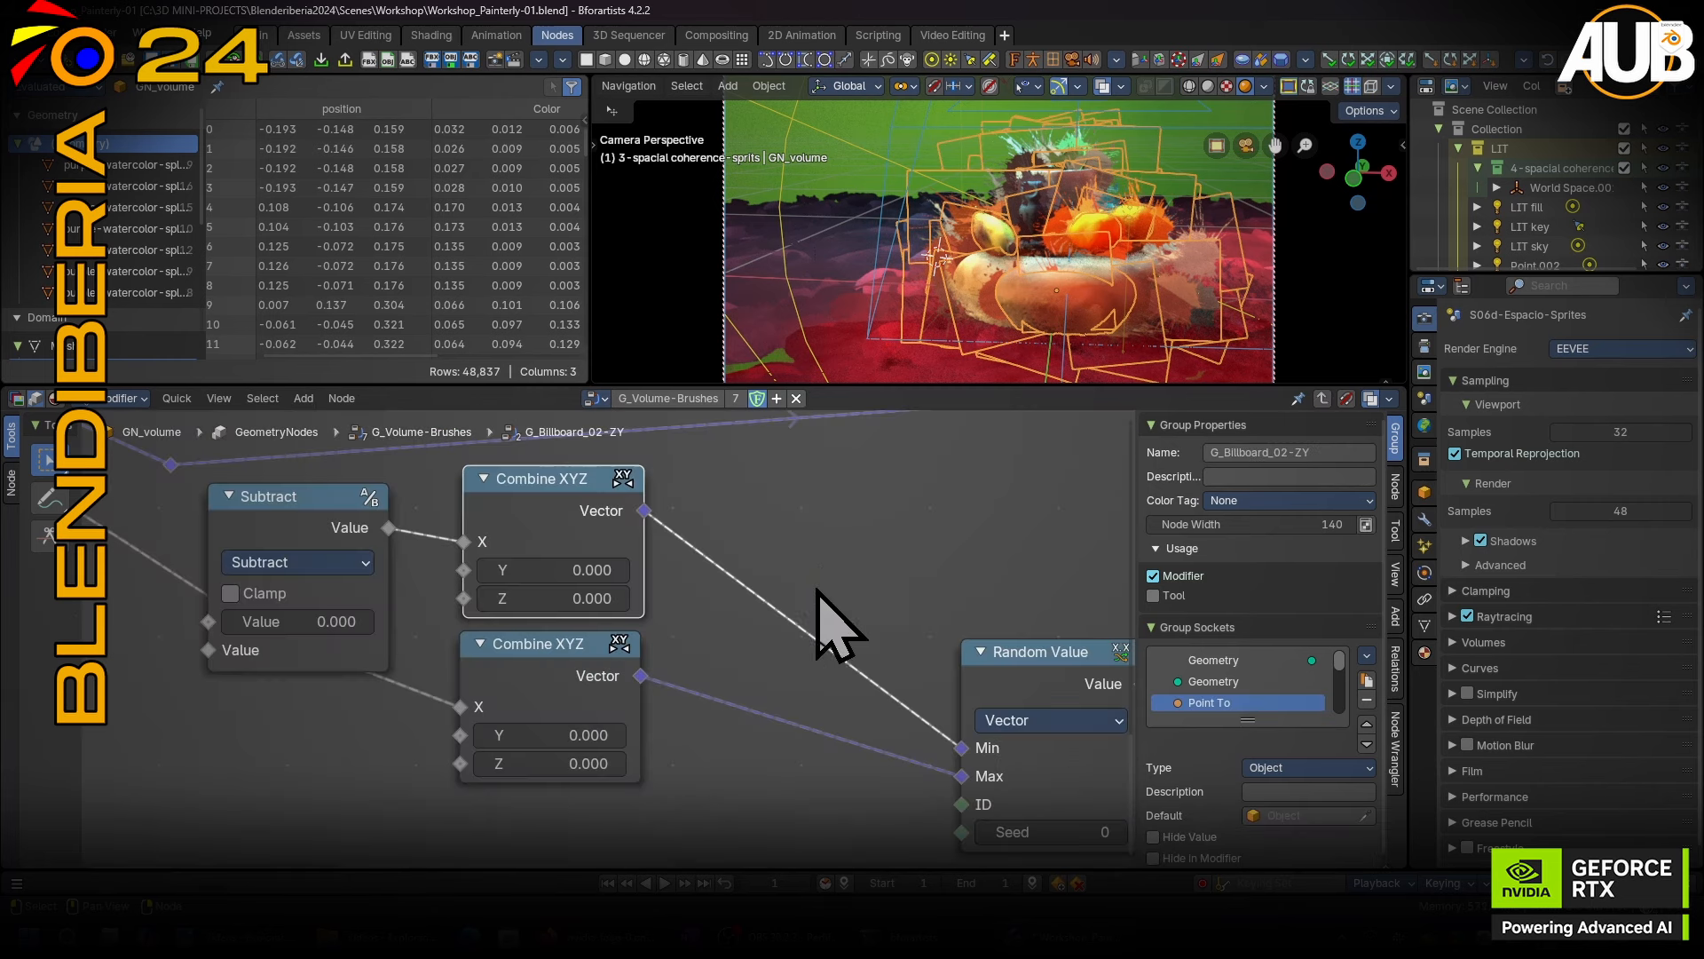
# Return to G_Volume-Brushes and inspect the nodes in the 'Get active camera distance from GP position' frame.
pyautogui.moveTo(817, 590); pyautogui.dragTo(549, 435, button='middle')
pyautogui.scroll(-12, 554, 479)
pyautogui.moveTo(538, 501); pyautogui.dragTo(579, 703, button='middle')
pyautogui.press('Tab')
pyautogui.moveTo(336, 707); pyautogui.dragTo(556, 620, button='middle')
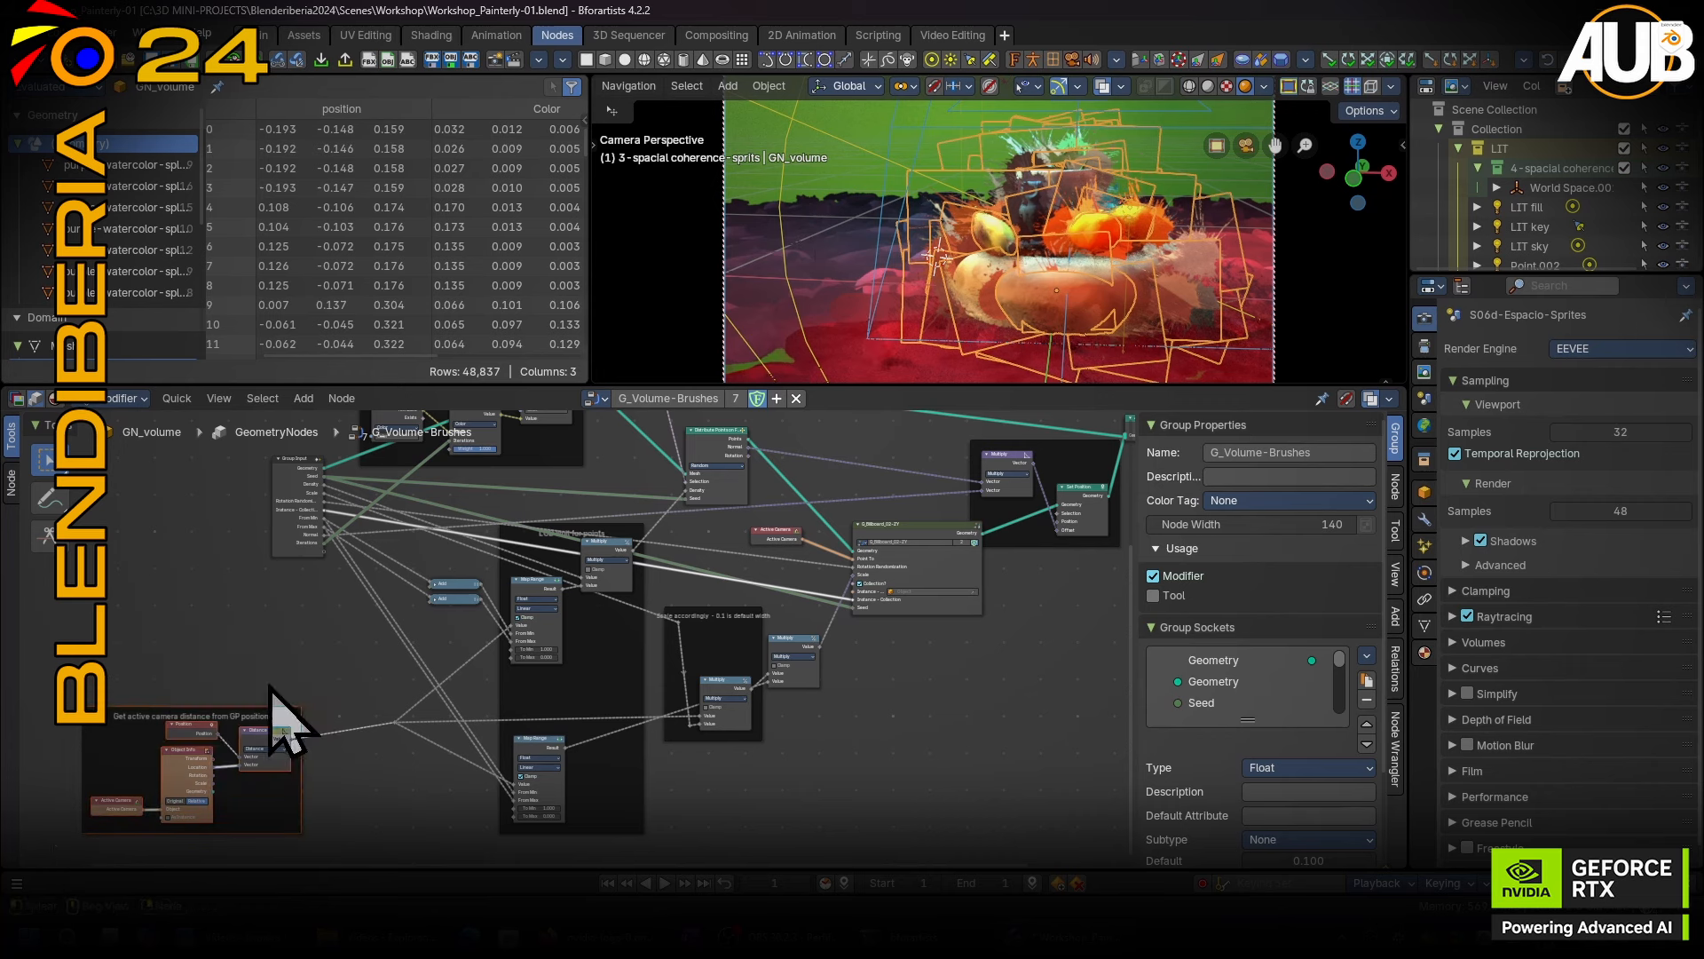
pyautogui.moveTo(274, 722); pyautogui.dragTo(476, 567, button='middle')
pyautogui.moveTo(537, 502)
pyautogui.mouseDown(button='middle')
pyautogui.moveTo(502, 506)
pyautogui.moveTo(521, 504)
pyautogui.mouseUp(button='middle')
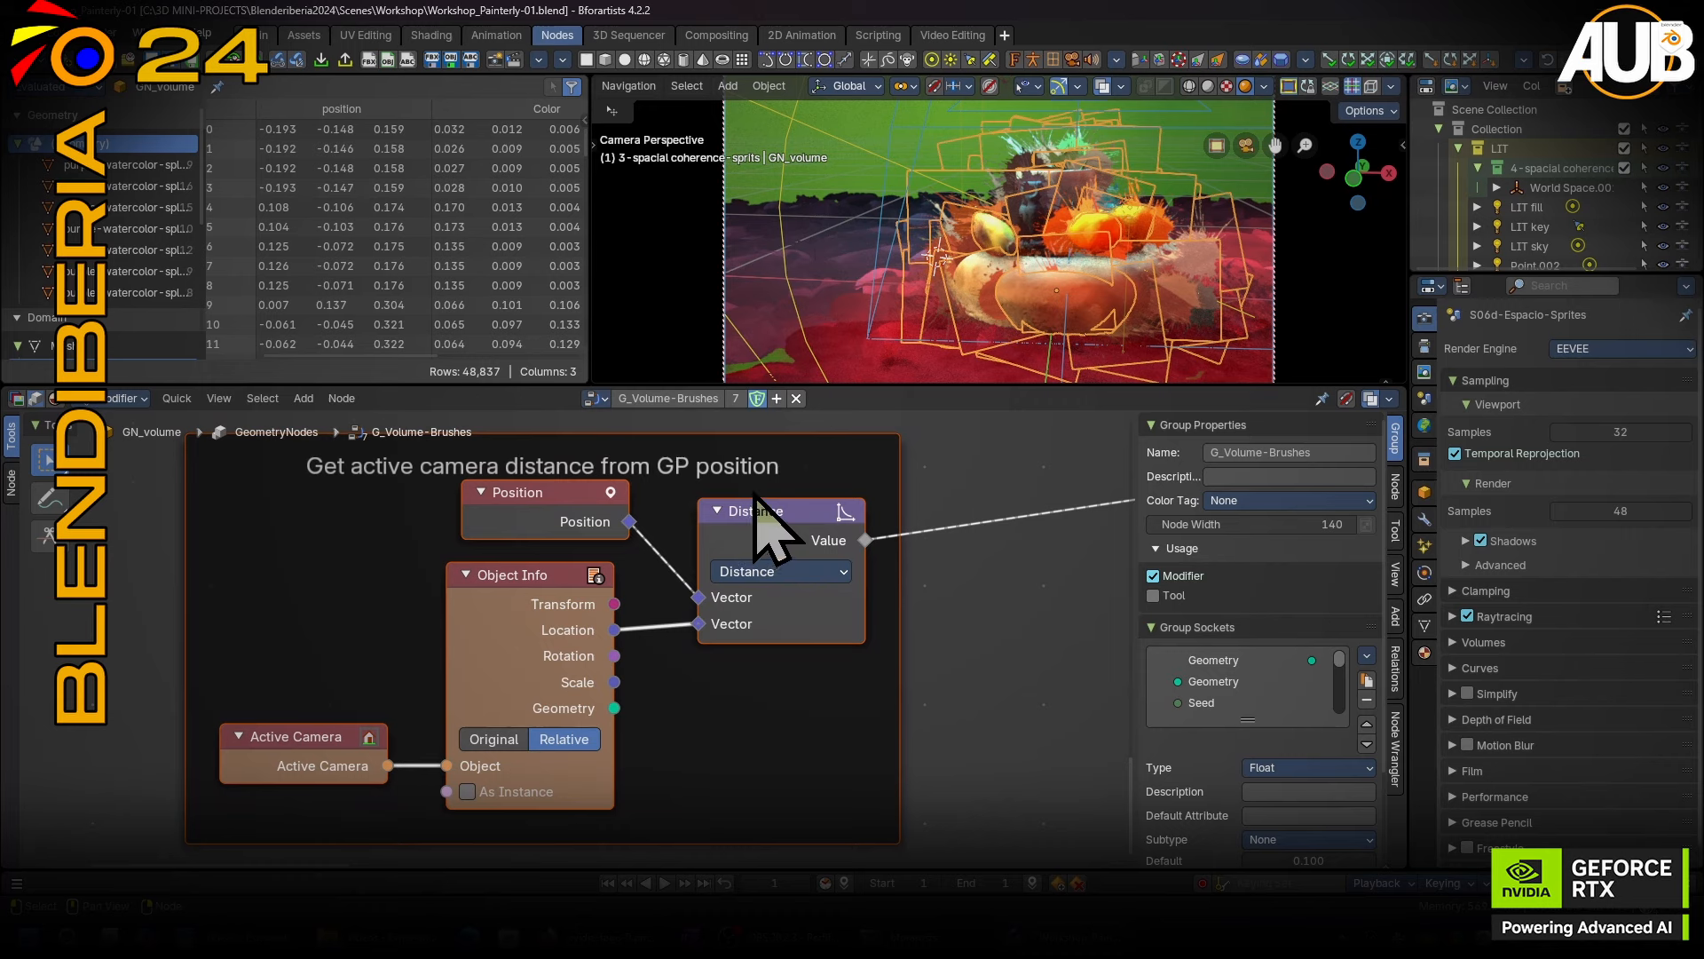
# Open the G_Billboard_02-ZY node group again and bring its whole network into view.
pyautogui.scroll(-10, 755, 493)
pyautogui.moveTo(912, 449); pyautogui.dragTo(529, 827, button='middle')
pyautogui.moveTo(946, 582); pyautogui.dragTo(836, 602, button='middle')
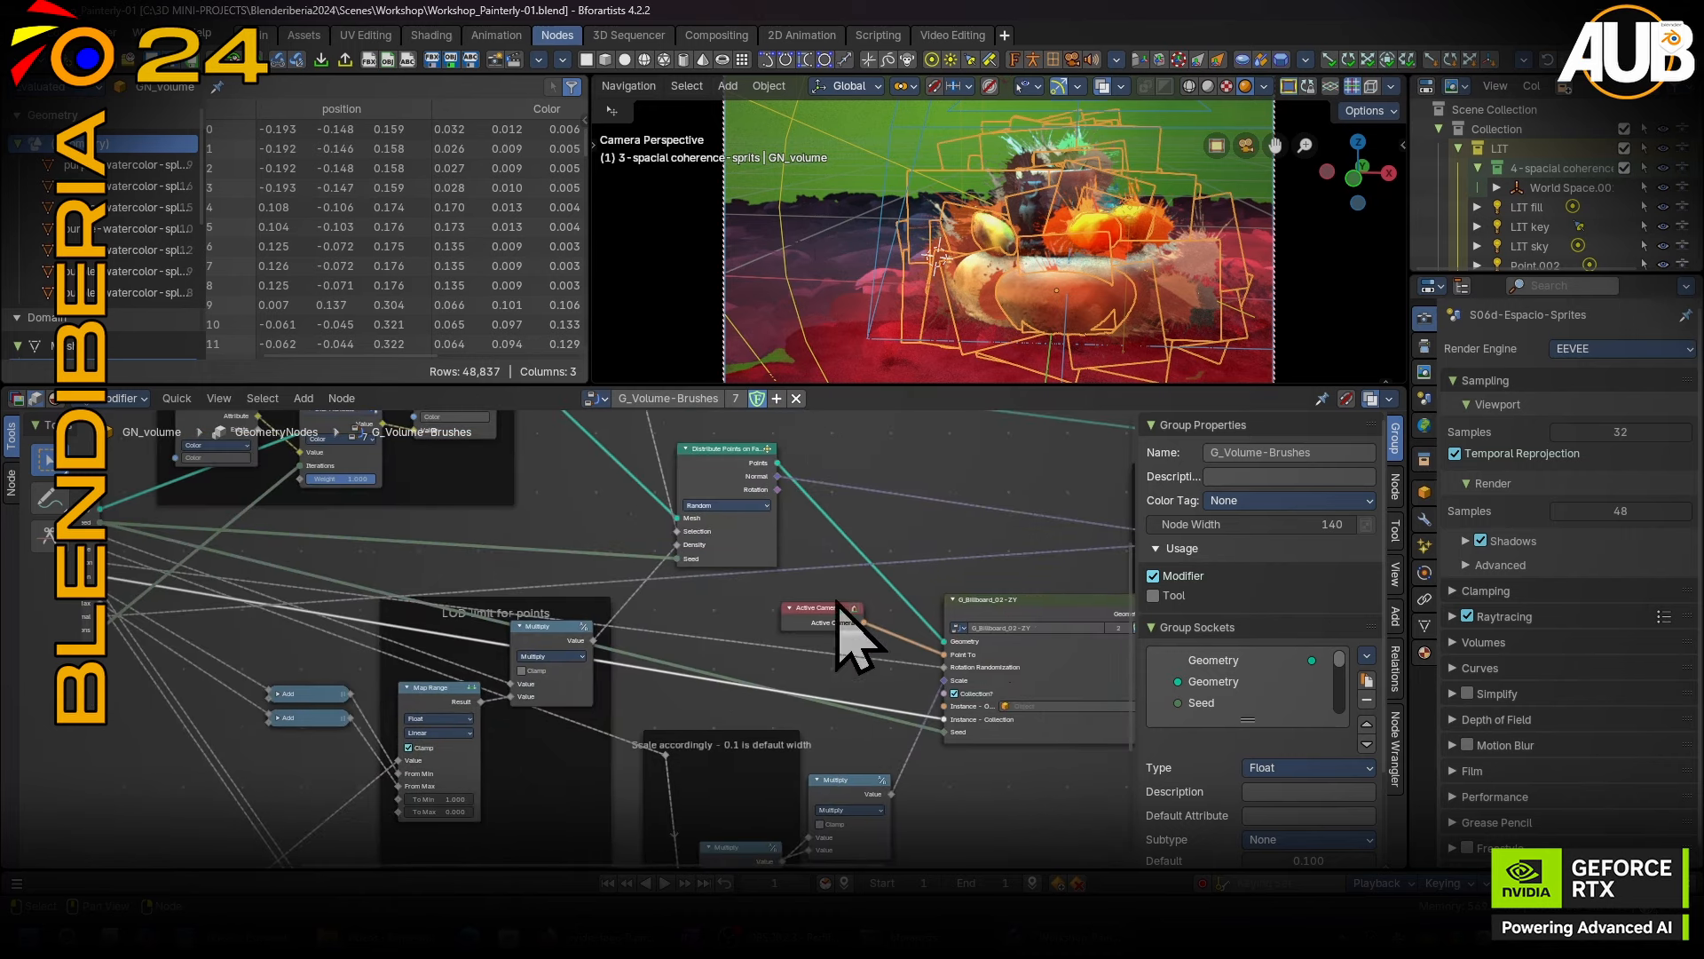
pyautogui.click(988, 609)
pyautogui.press('Tab')
pyautogui.scroll(-10, 727, 581)
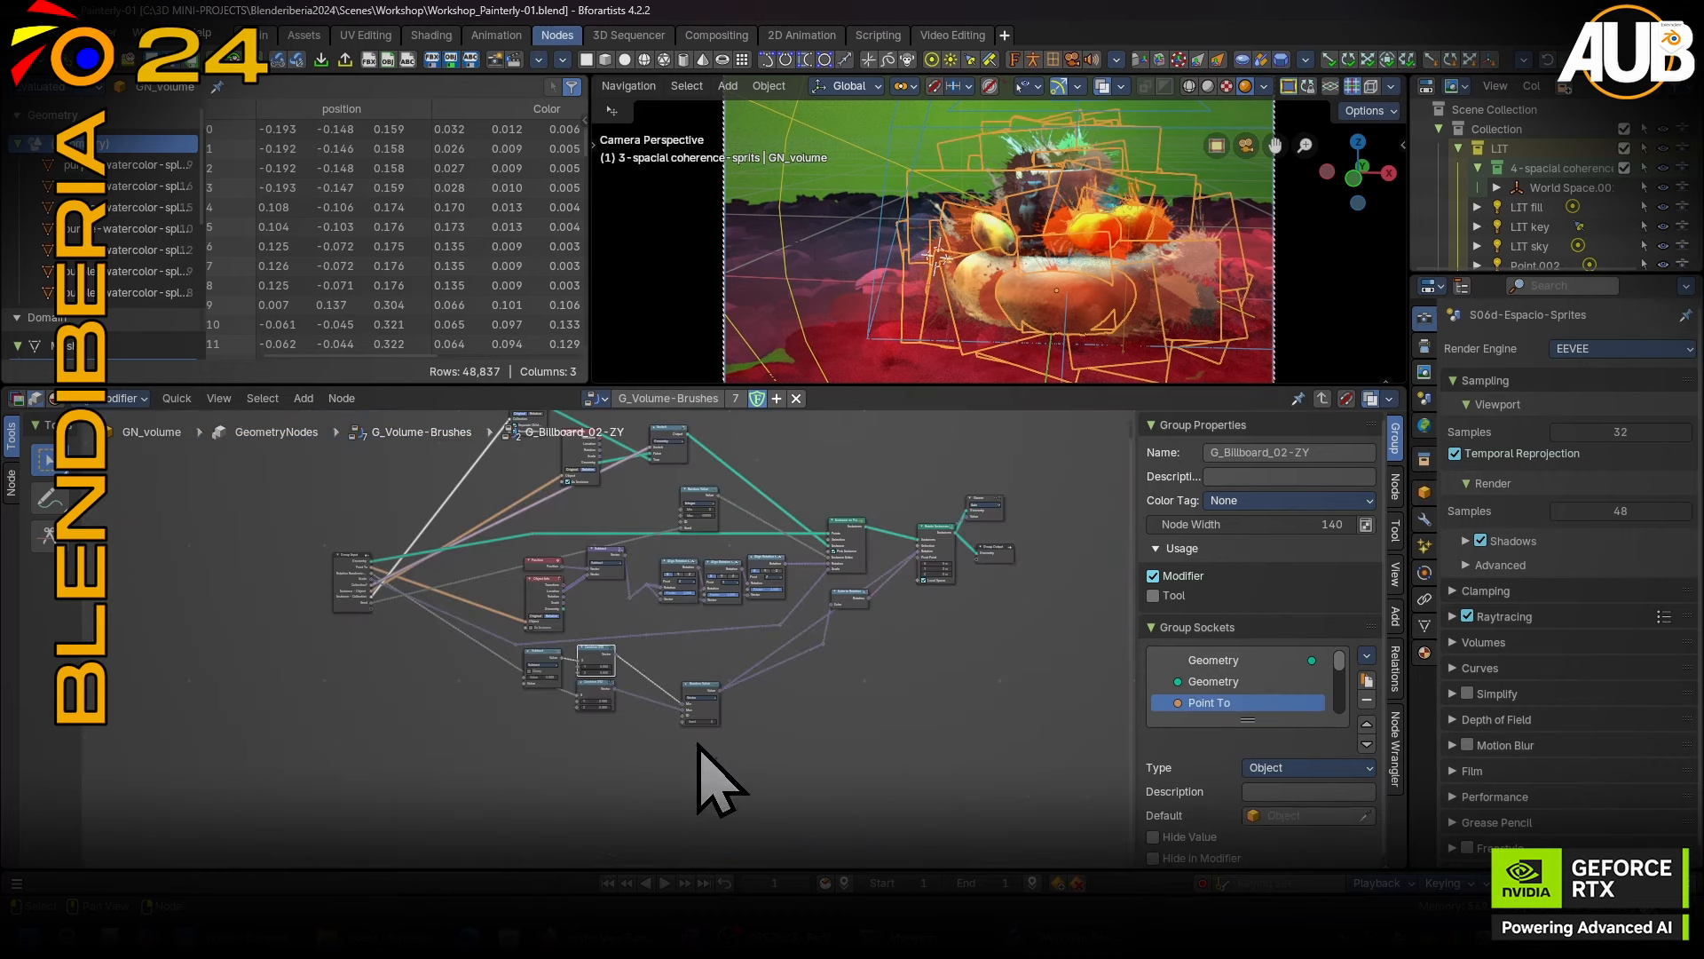
# Shift the Position, Object Info and Subtract nodes slightly to point out how the camera direction vector is built.
pyautogui.scroll(9, 548, 577)
pyautogui.moveTo(551, 675); pyautogui.dragTo(471, 639)
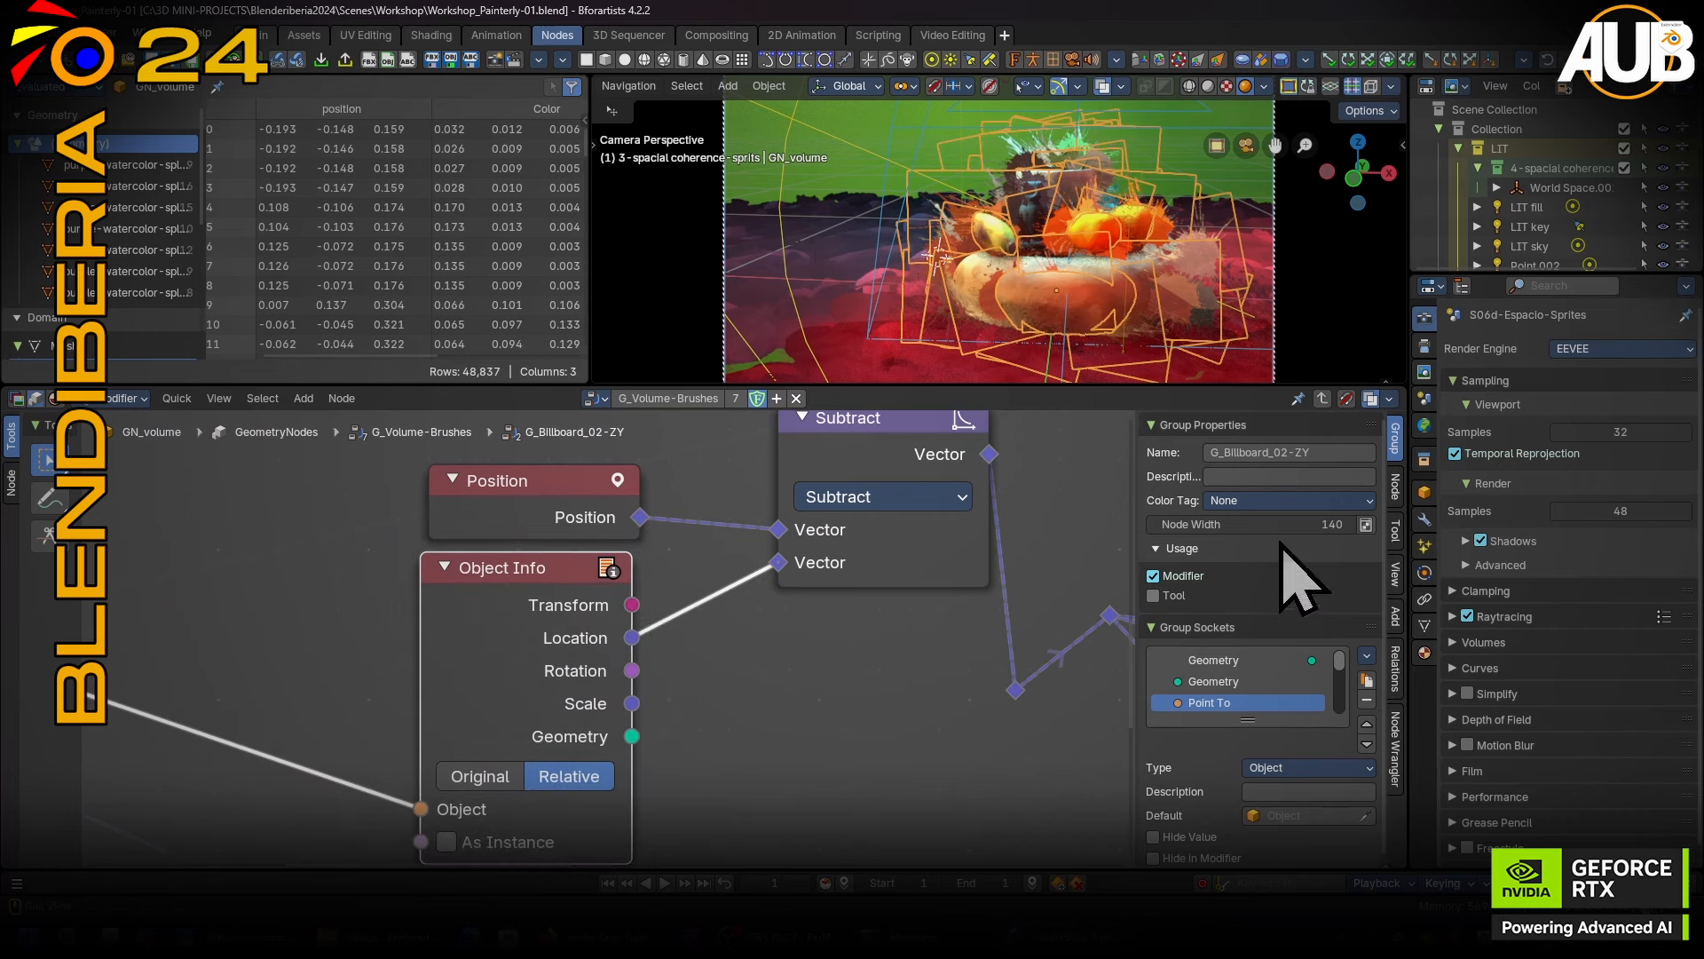
pyautogui.moveTo(506, 533); pyautogui.dragTo(532, 494)
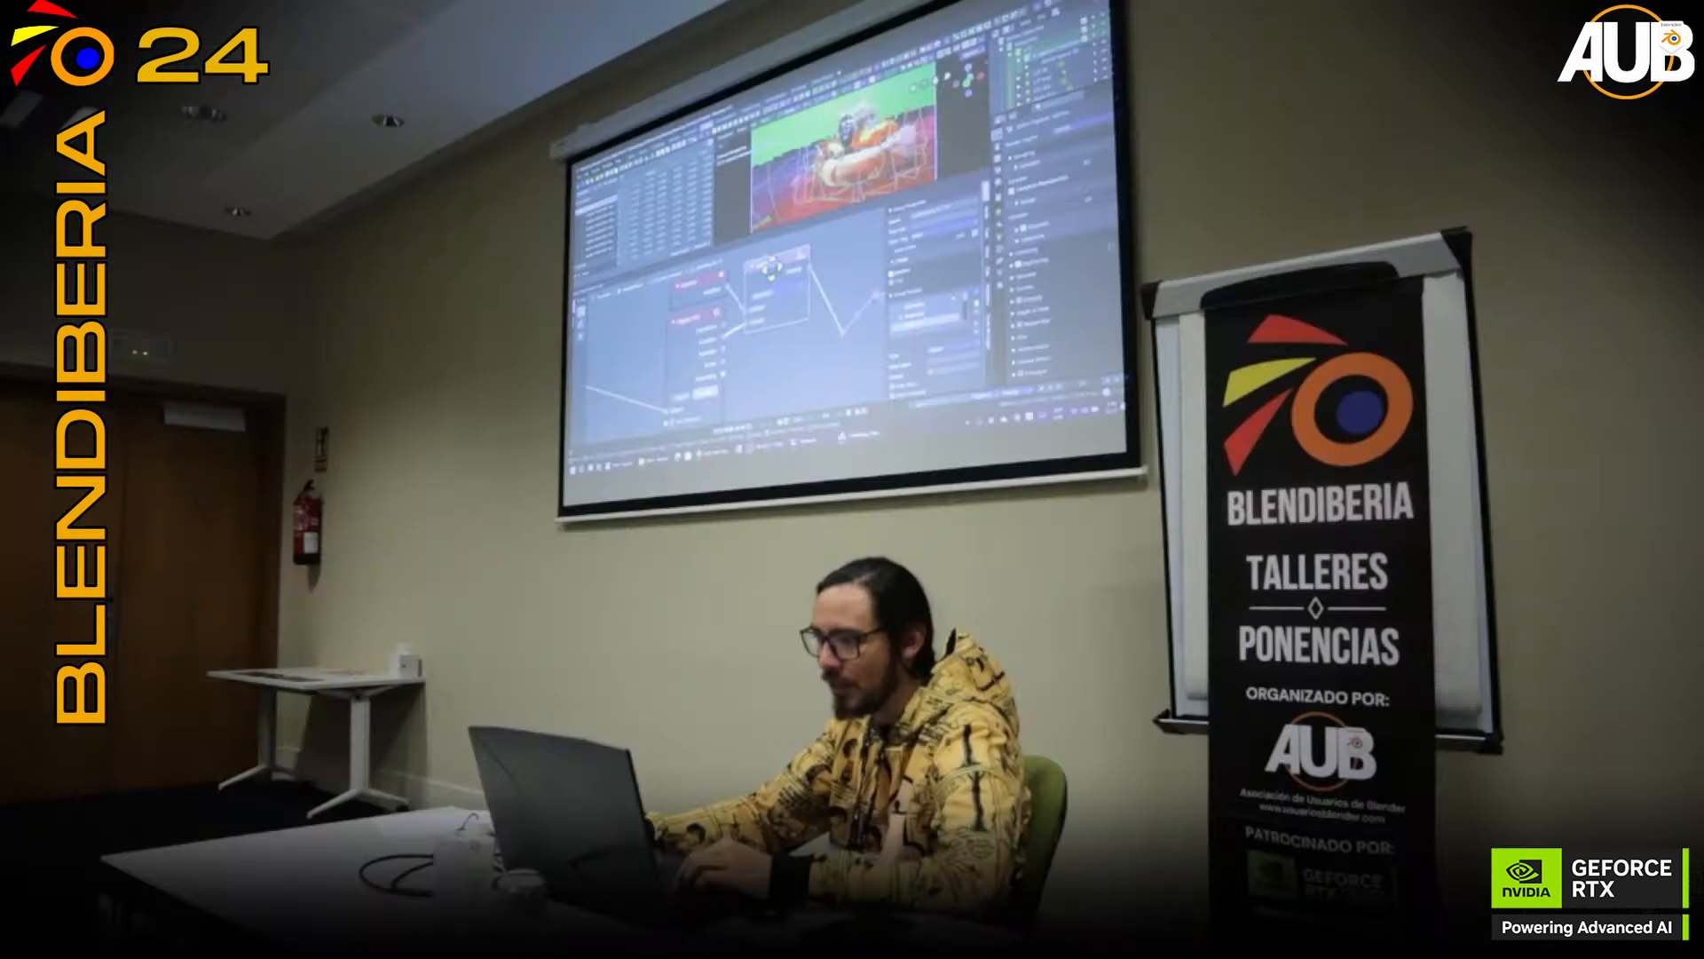
pyautogui.moveTo(771, 268); pyautogui.dragTo(776, 263)
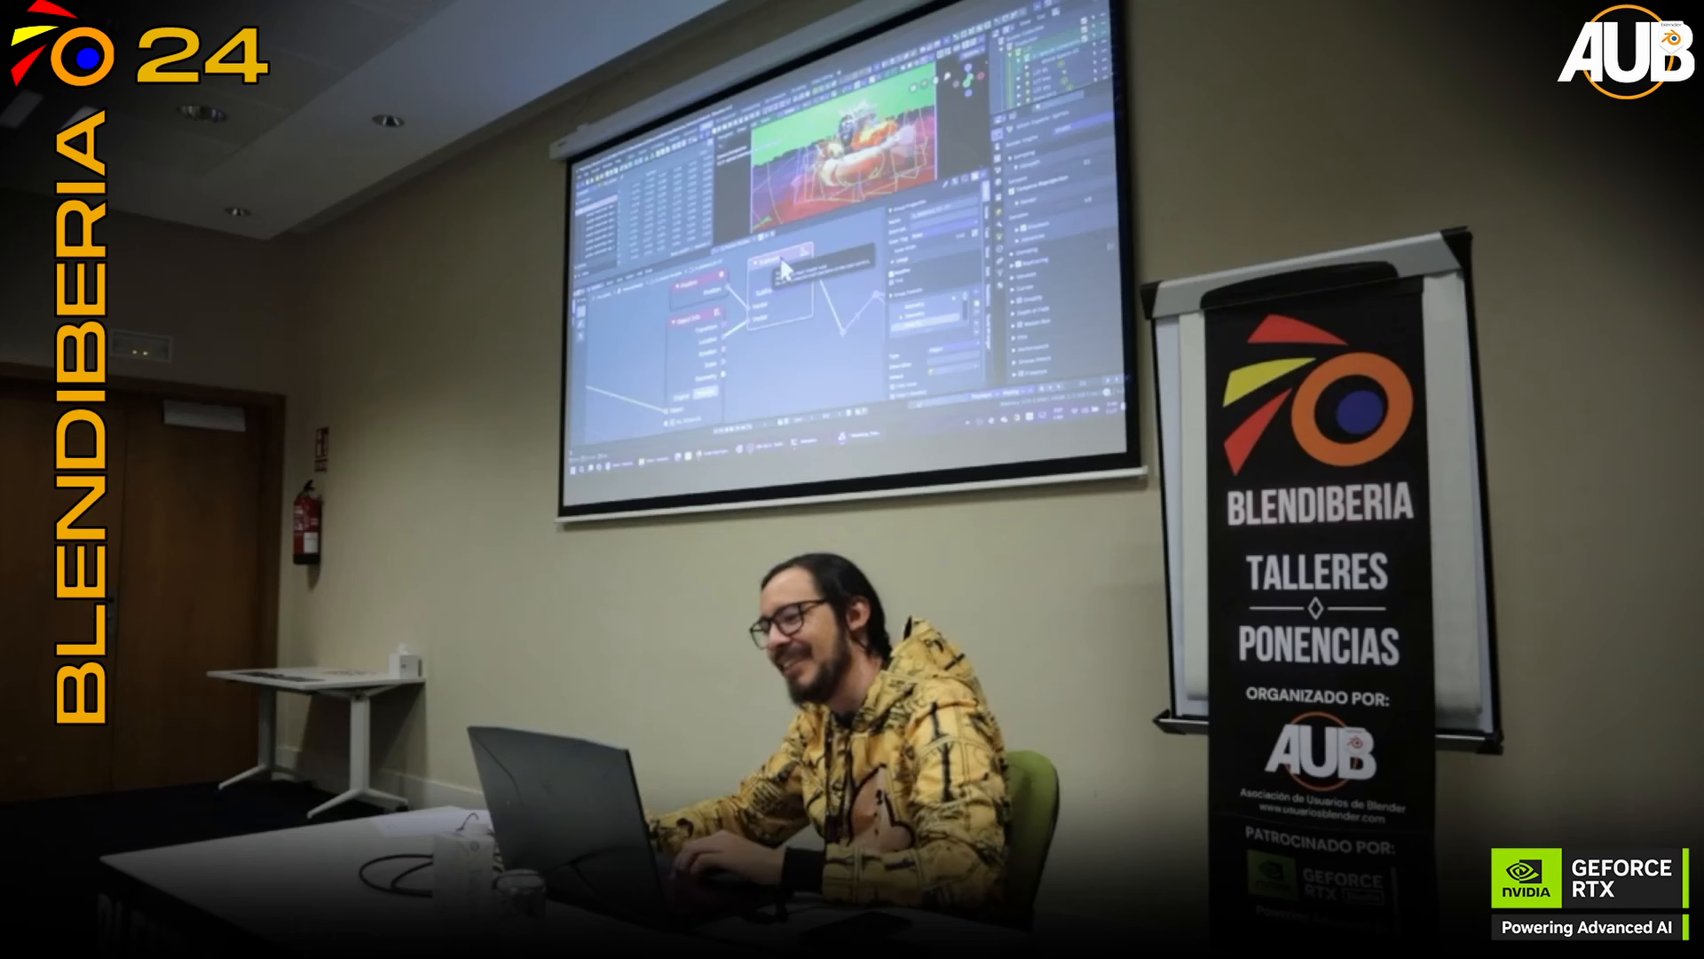
pyautogui.moveTo(694, 292); pyautogui.dragTo(695, 336)
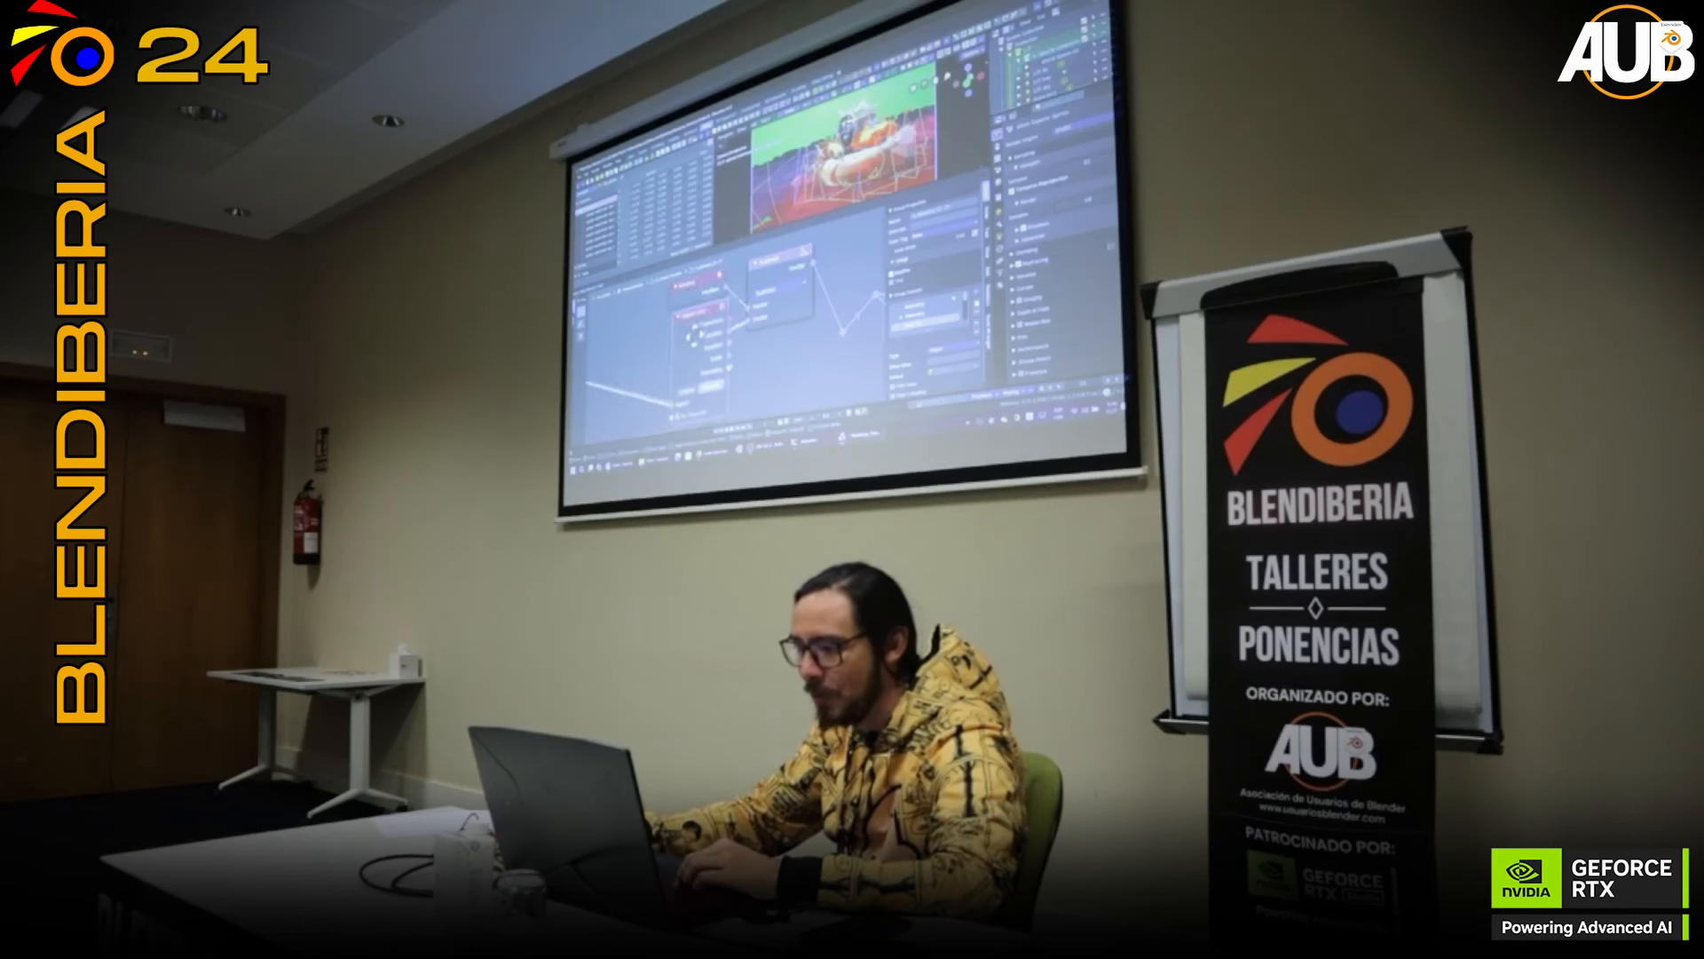
# Reposition the three Align Rotation to Vector nodes slightly and dissolve the last one, keeping the rotation link to Instance on Points.
pyautogui.moveTo(819, 315); pyautogui.dragTo(650, 363, button='middle')
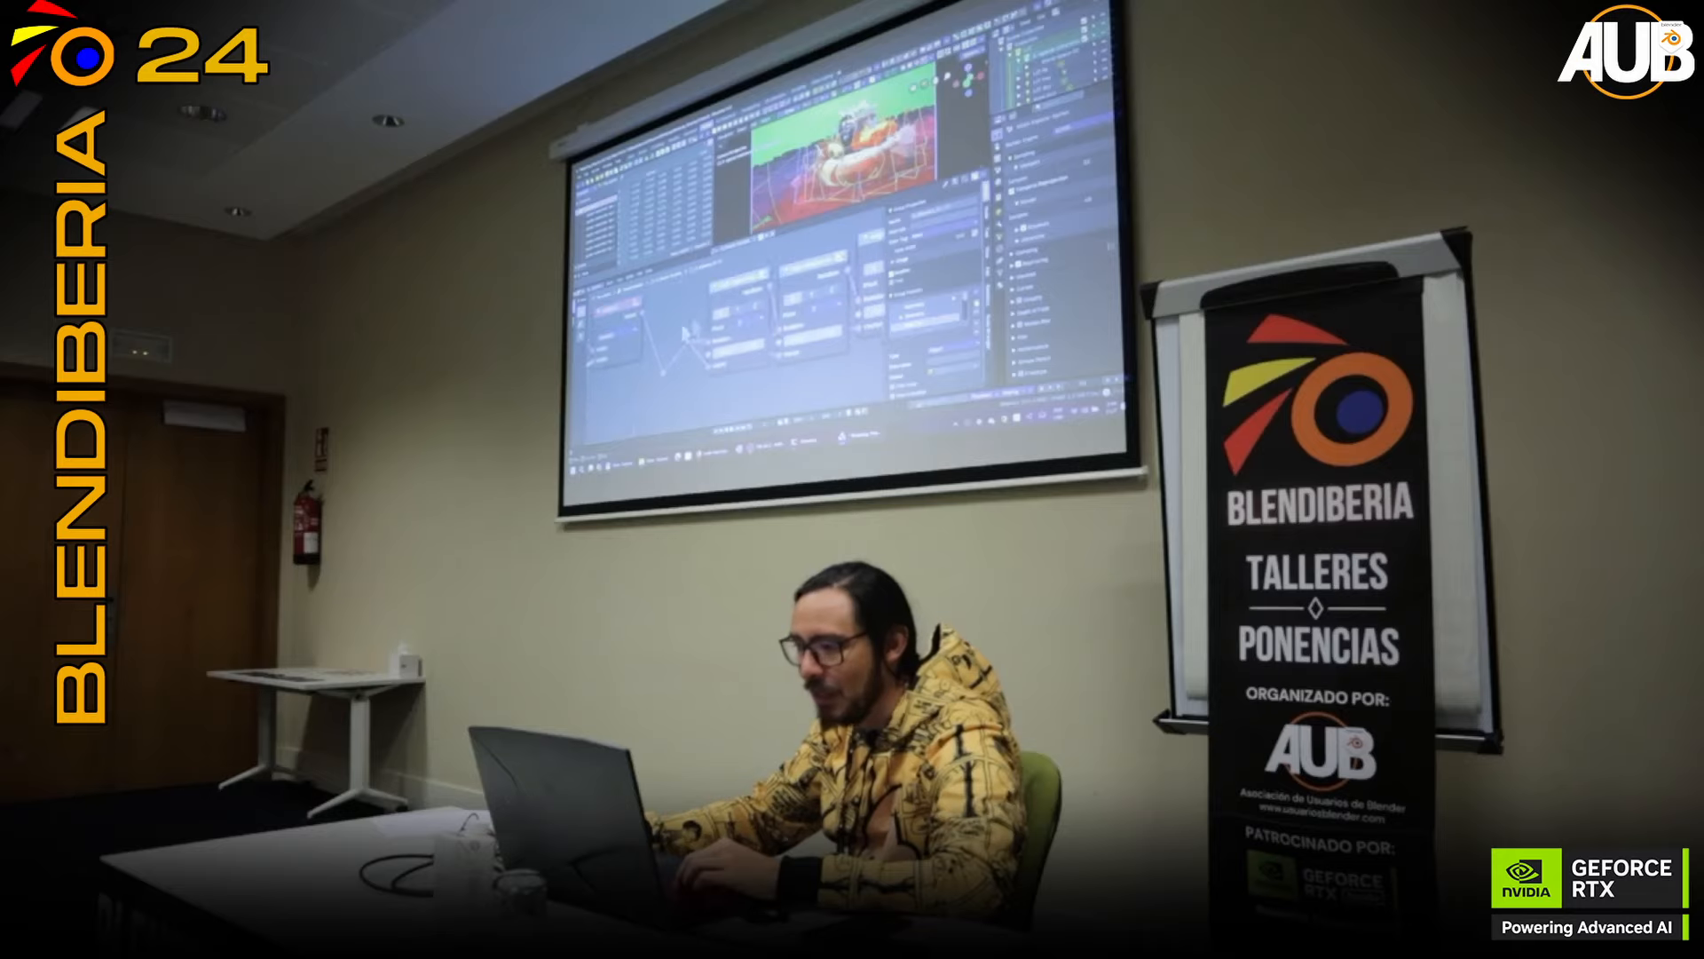
pyautogui.moveTo(731, 289); pyautogui.dragTo(729, 293)
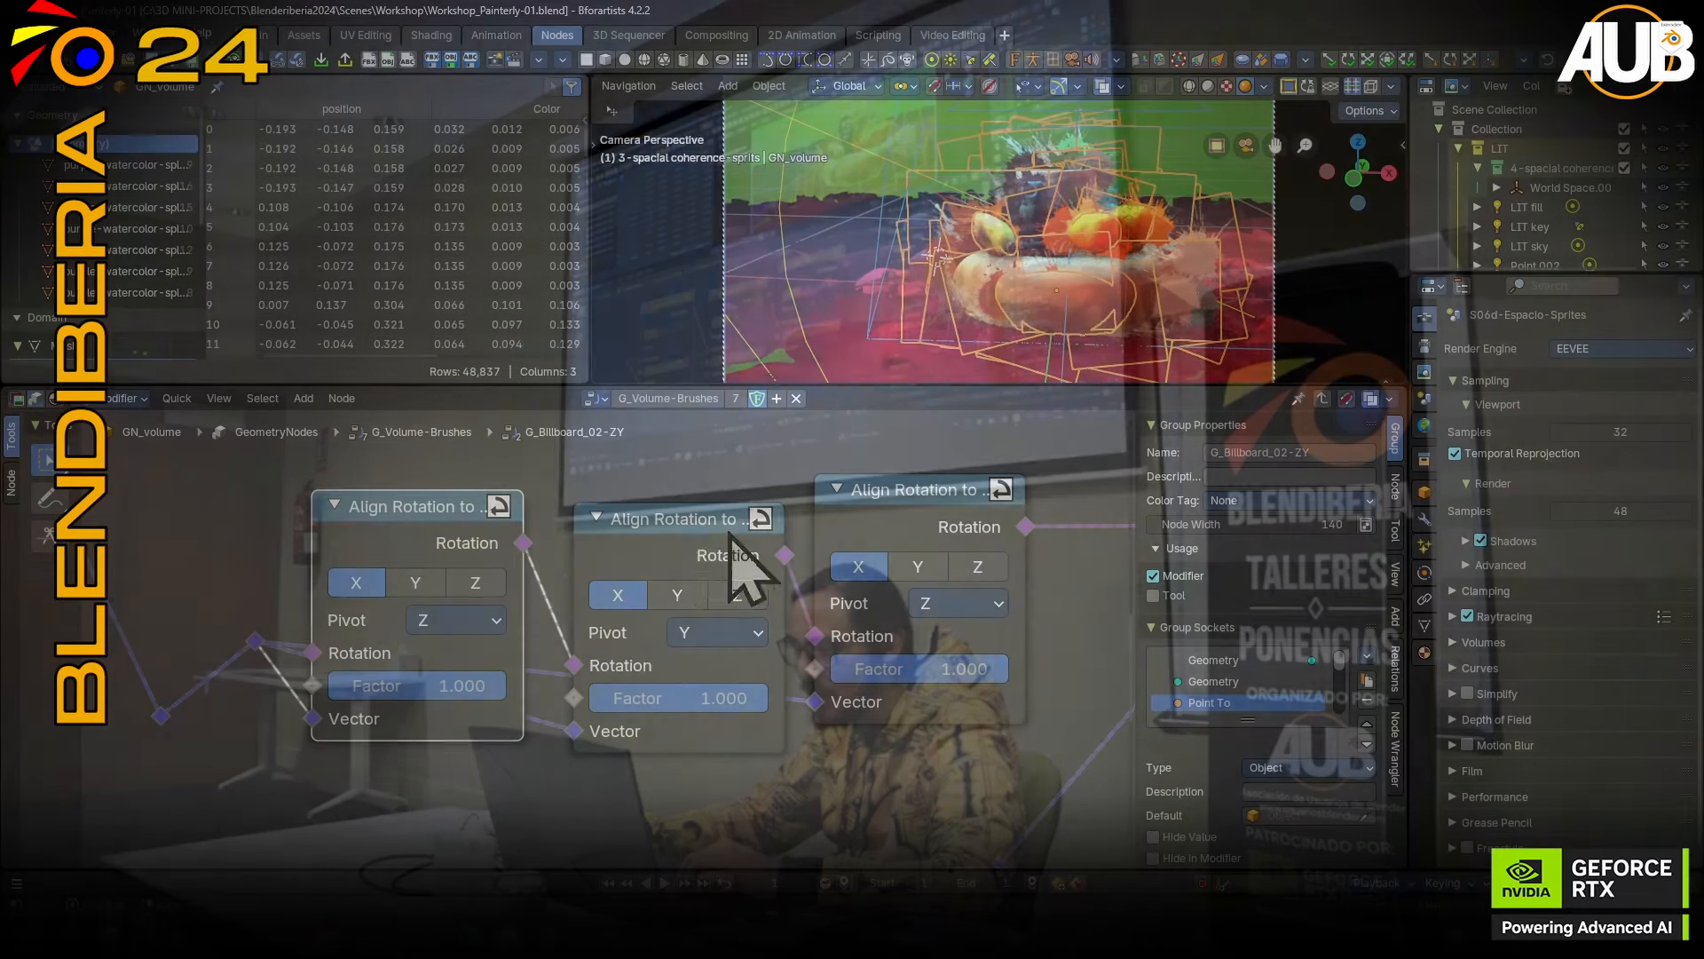
pyautogui.moveTo(664, 490); pyautogui.dragTo(667, 499)
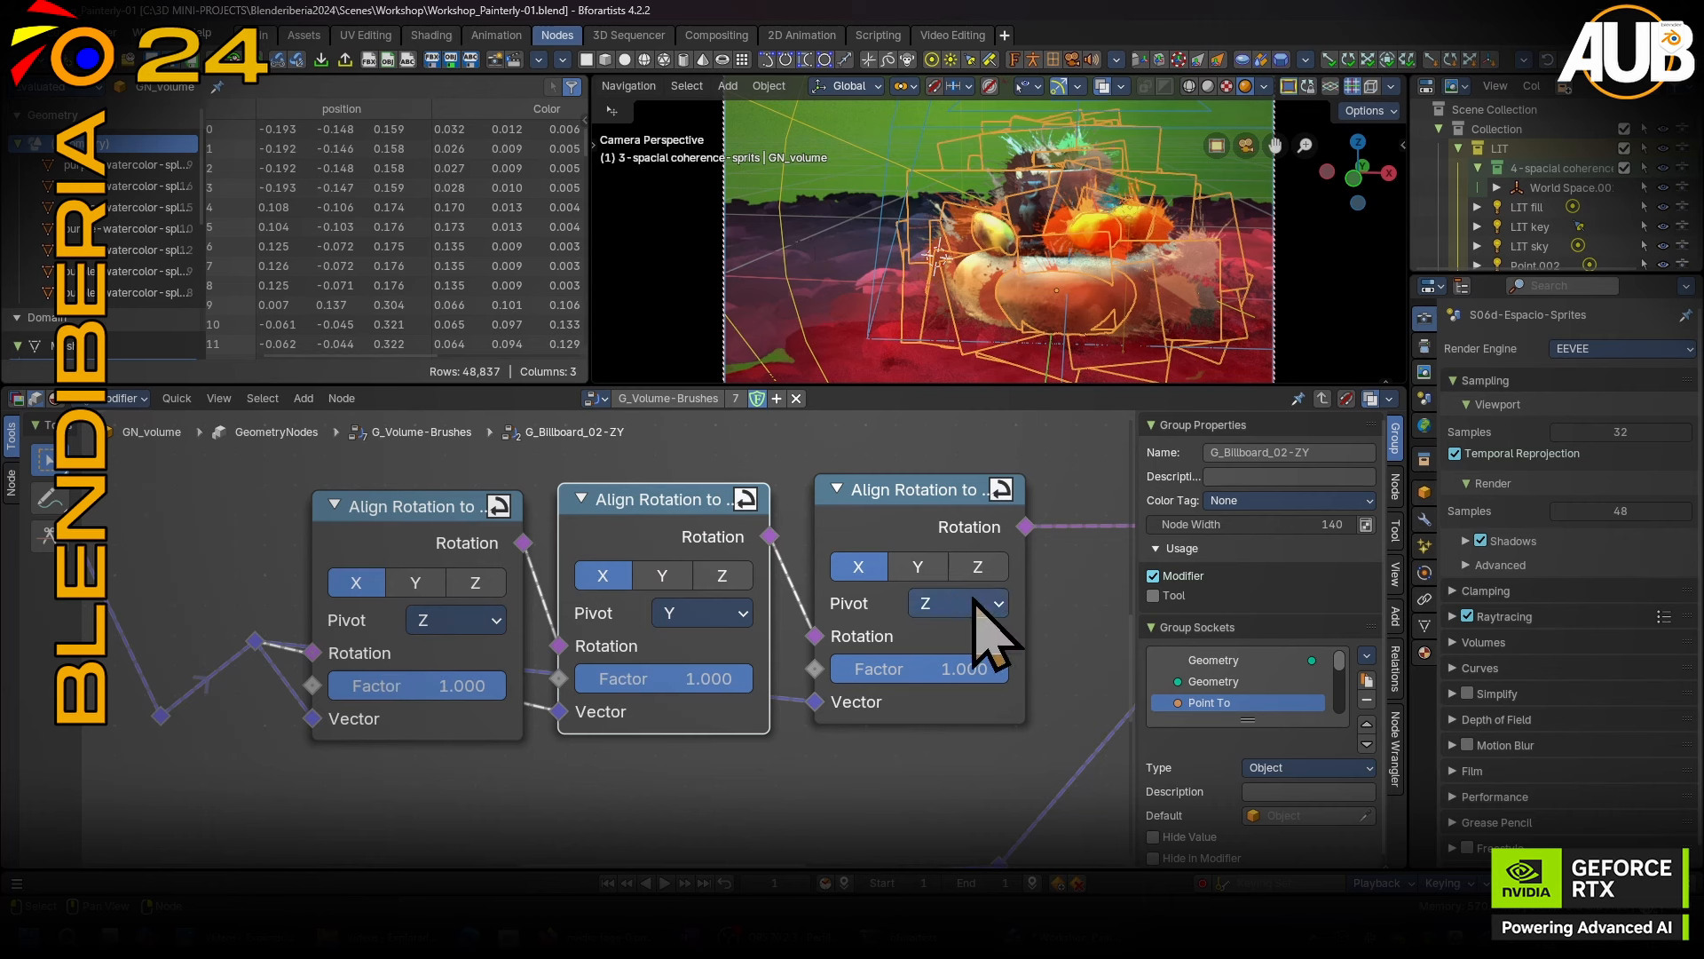
pyautogui.moveTo(910, 511); pyautogui.dragTo(928, 529)
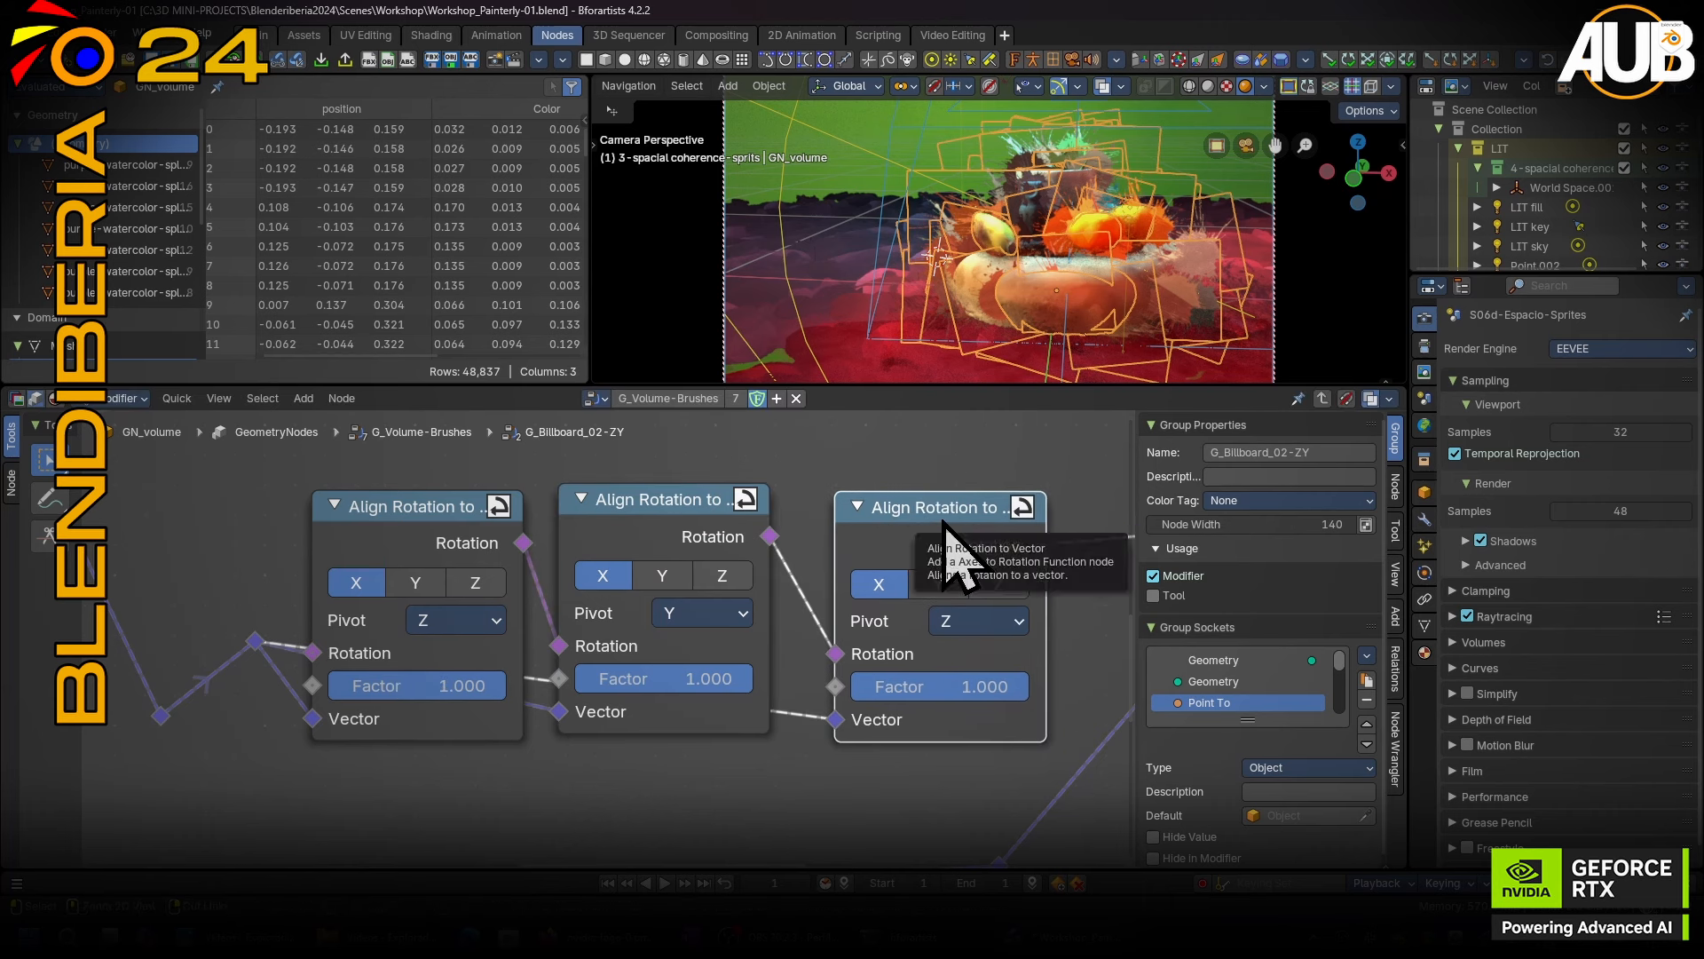
pyautogui.hotkey('ctrl', 'x')
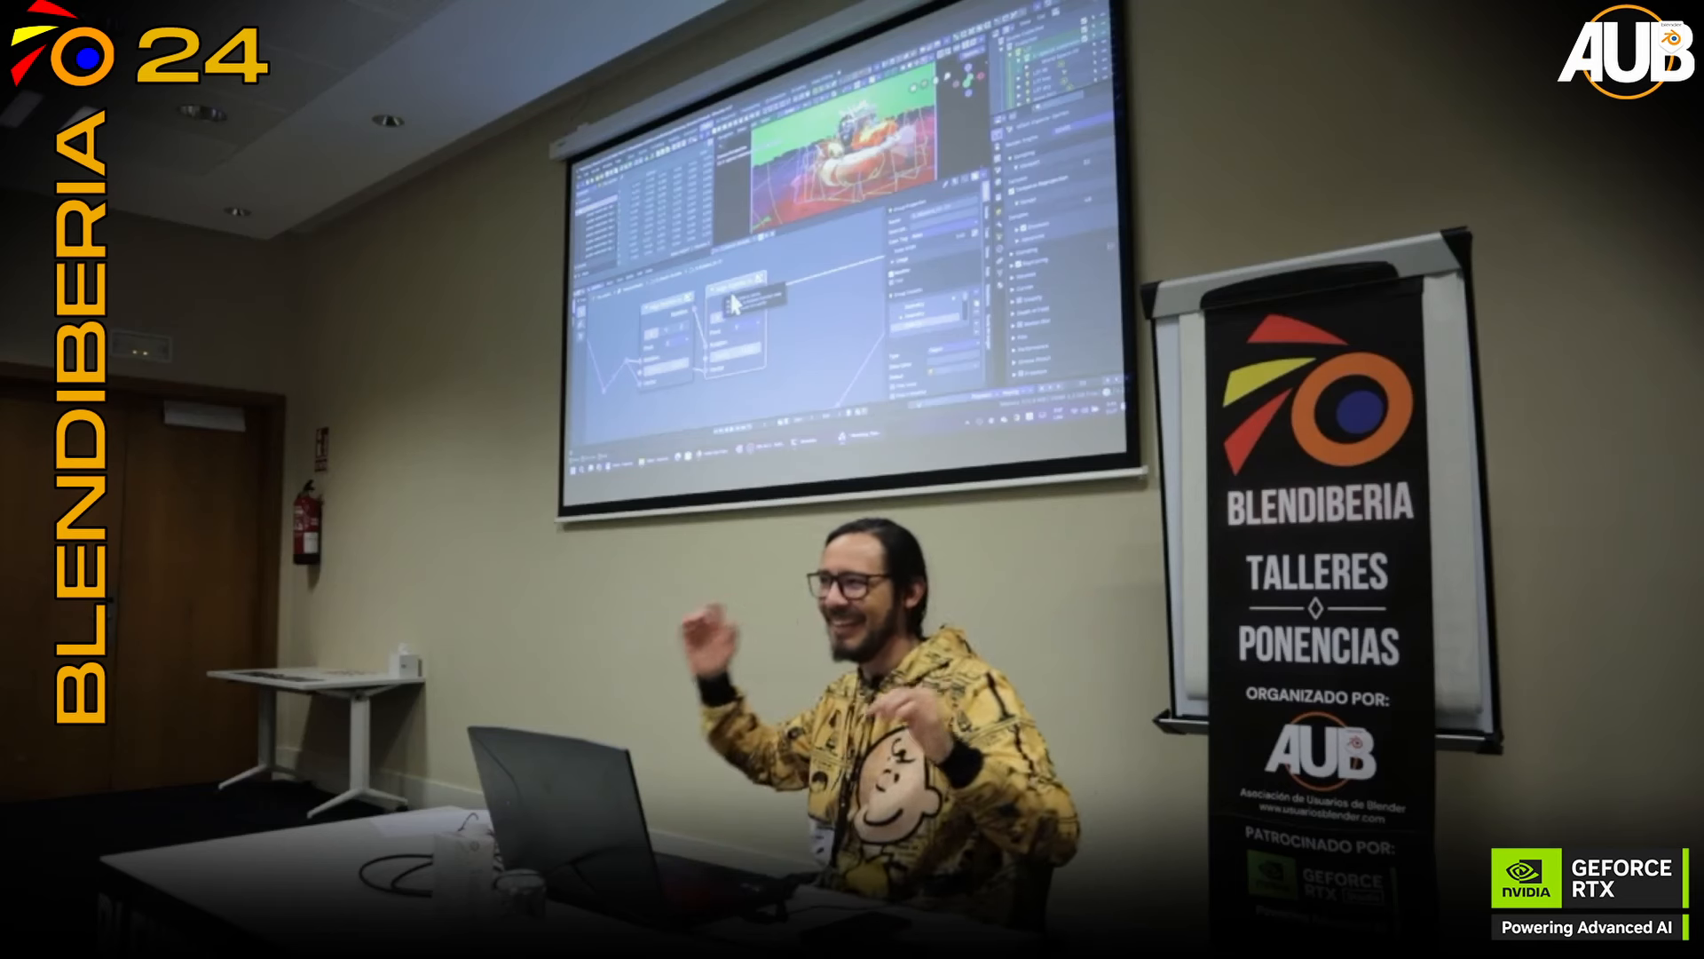
# Shift the Instance on Points, Rotate Instances and Euler to Rotation nodes slightly at the end of the billboard network.
pyautogui.scroll(-7, 792, 361)
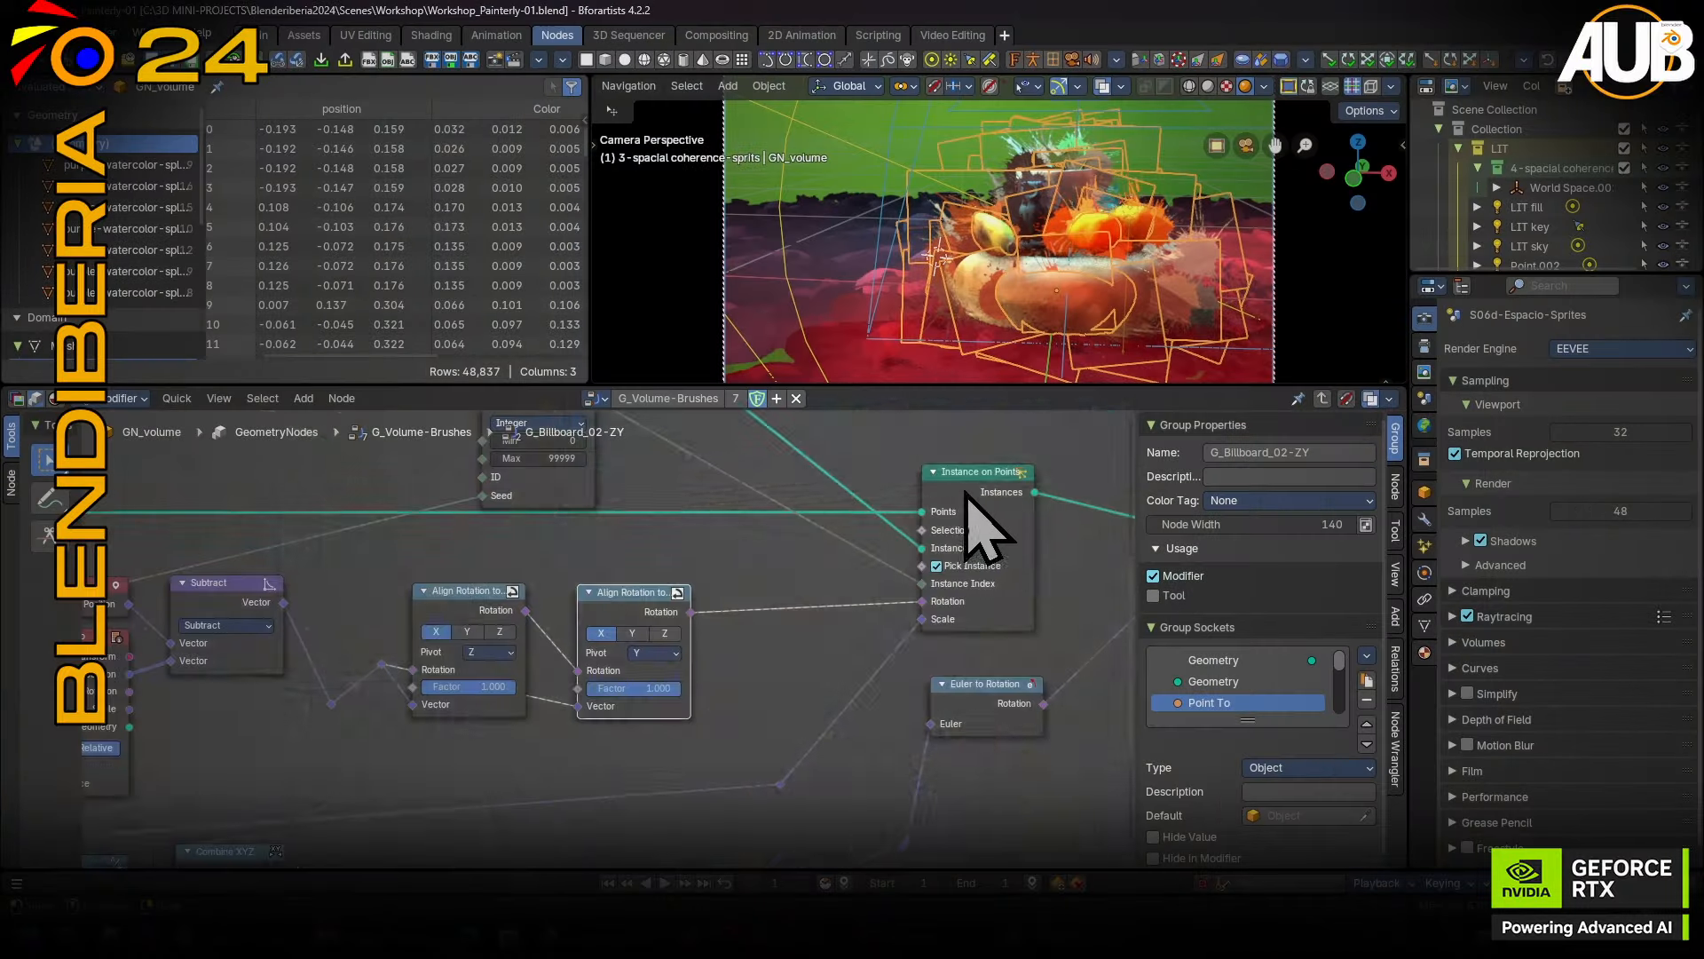
pyautogui.scroll(5, 982, 426)
pyautogui.moveTo(942, 470); pyautogui.dragTo(887, 504)
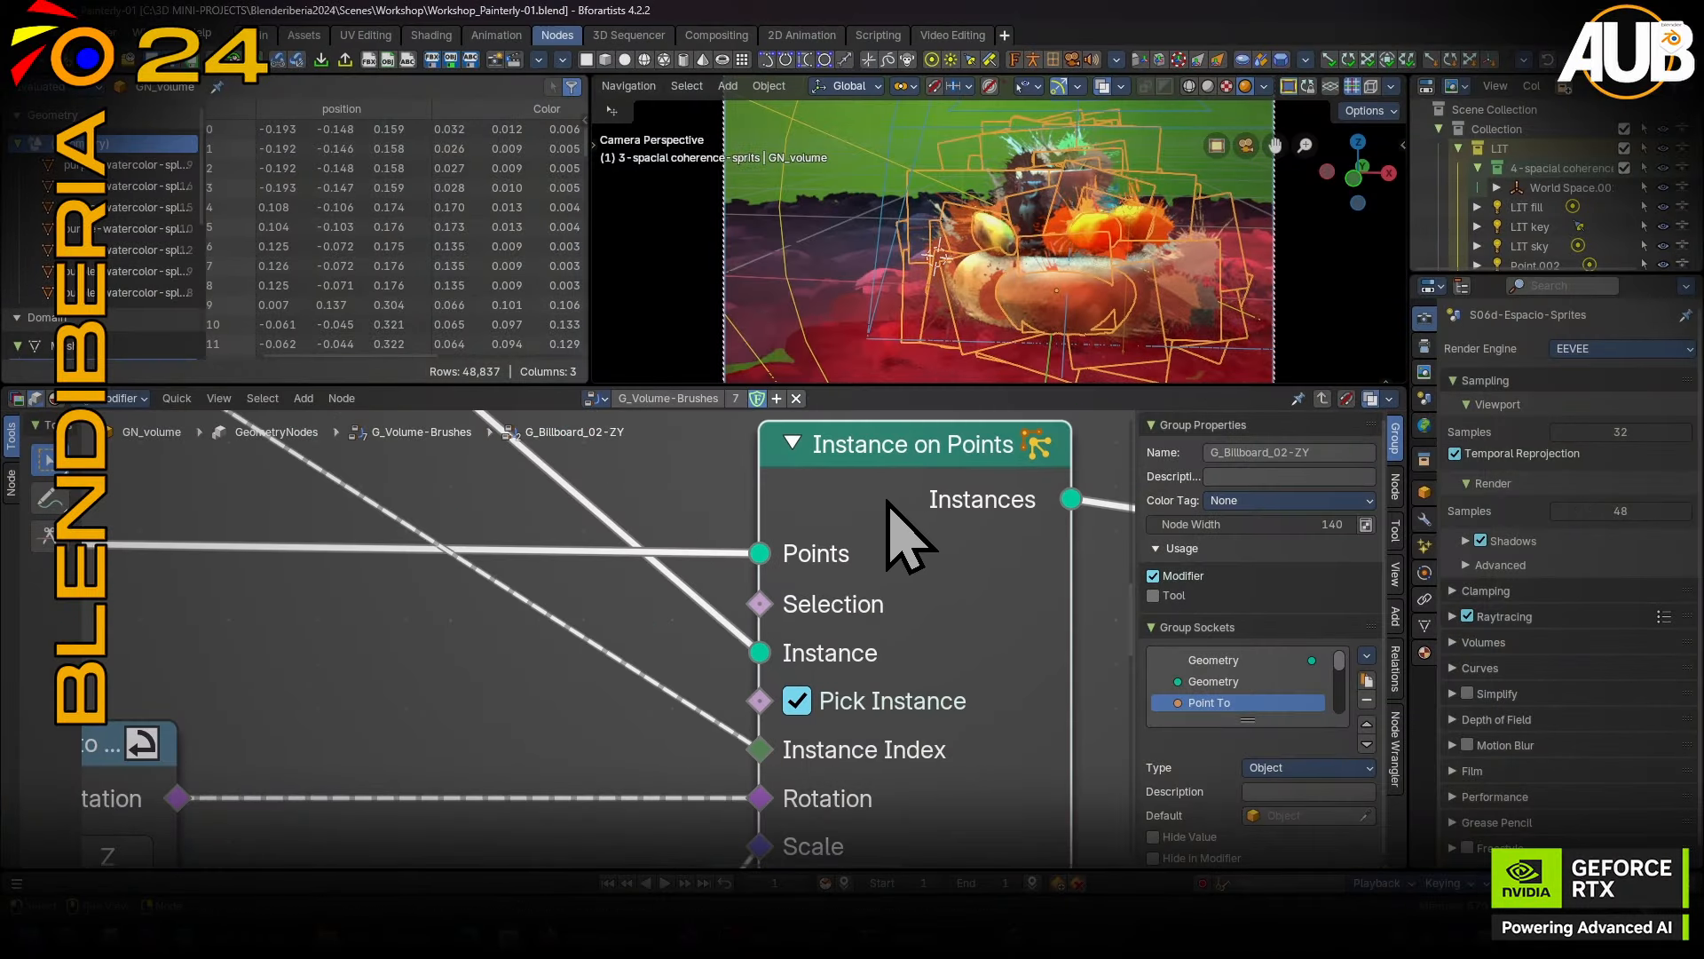
pyautogui.scroll(-8, 916, 480)
pyautogui.moveTo(926, 492); pyautogui.dragTo(616, 506, button='middle')
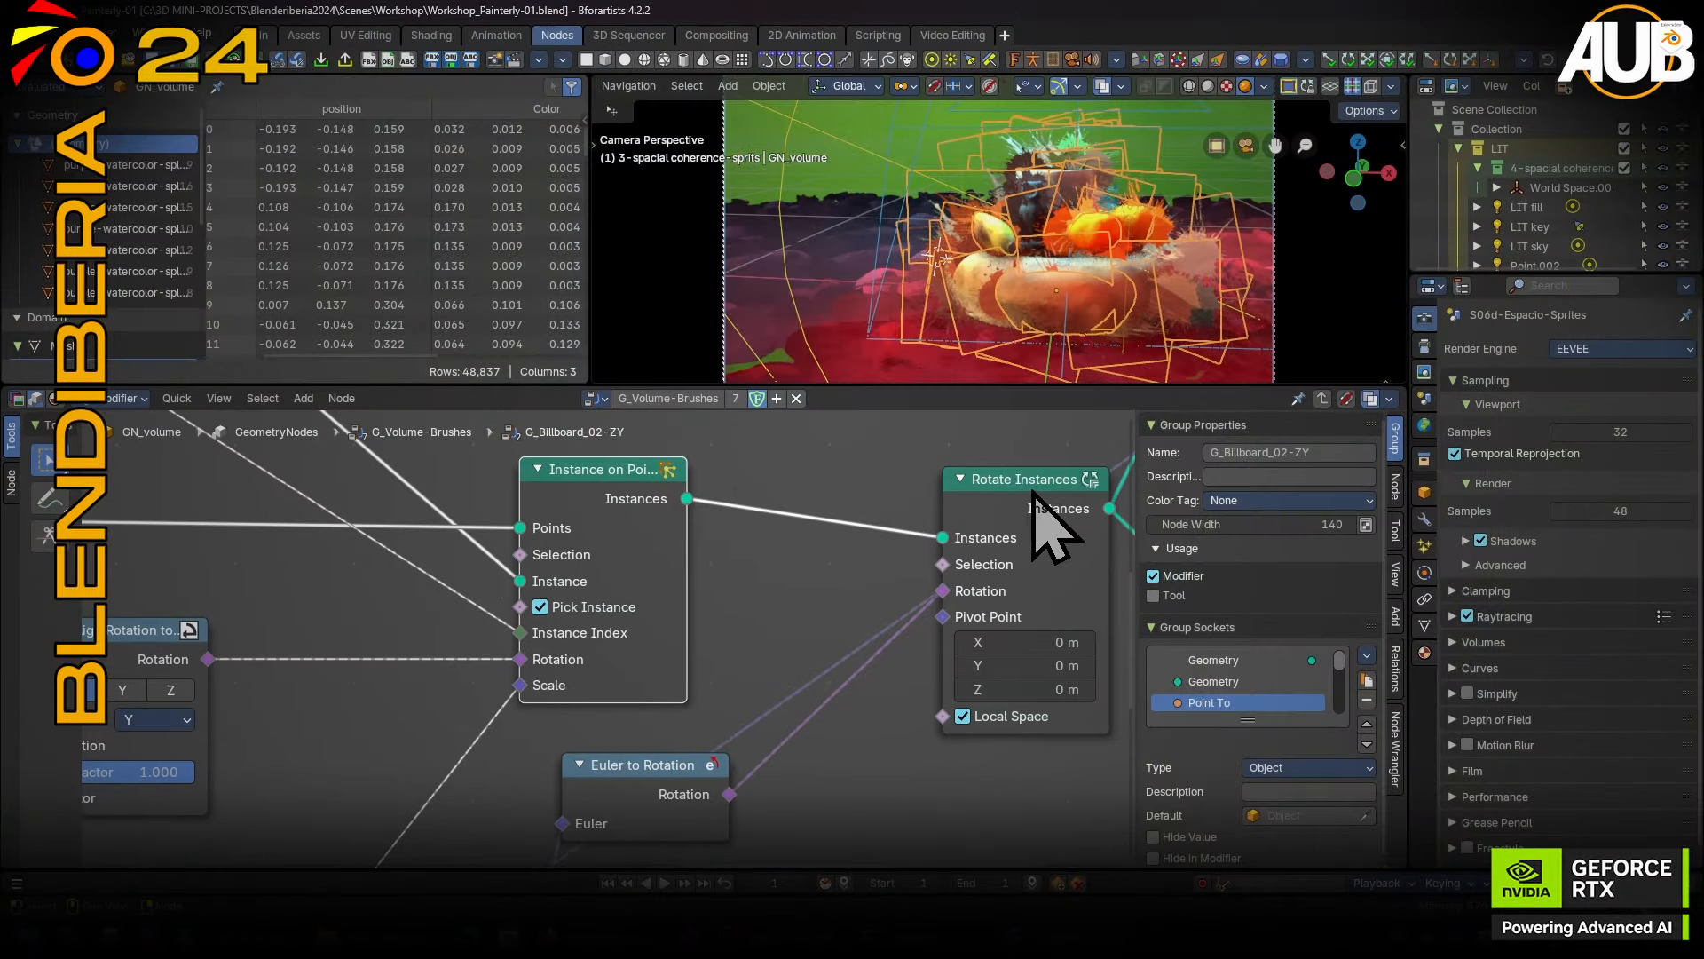
pyautogui.moveTo(1019, 493); pyautogui.dragTo(953, 559)
pyautogui.moveTo(794, 696); pyautogui.dragTo(798, 485, button='middle')
pyautogui.moveTo(665, 570); pyautogui.dragTo(746, 685)
pyautogui.scroll(-4, 682, 693)
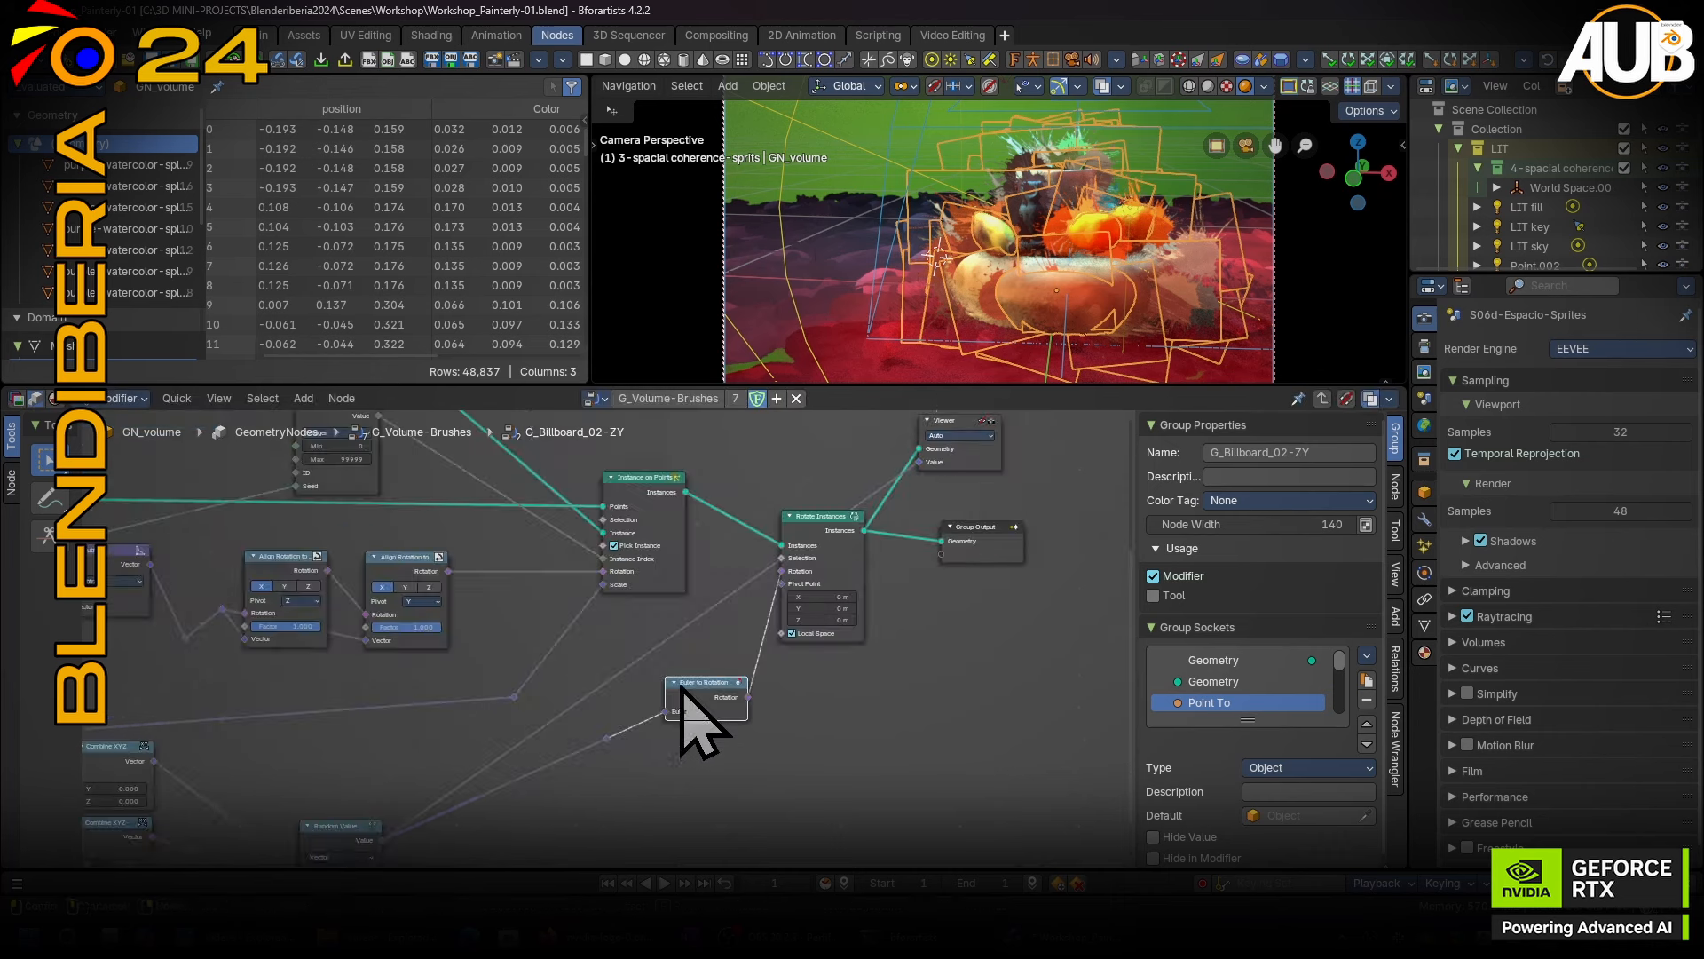
# Move the Subtract and two Combine XYZ nodes together closer to the Random Value node, and nudge Random Value toward them.
pyautogui.moveTo(319, 831); pyautogui.dragTo(587, 693, button='middle')
pyautogui.scroll(7, 507, 702)
pyautogui.moveTo(251, 636); pyautogui.dragTo(792, 666, button='middle')
pyautogui.moveTo(1002, 573); pyautogui.dragTo(680, 707)
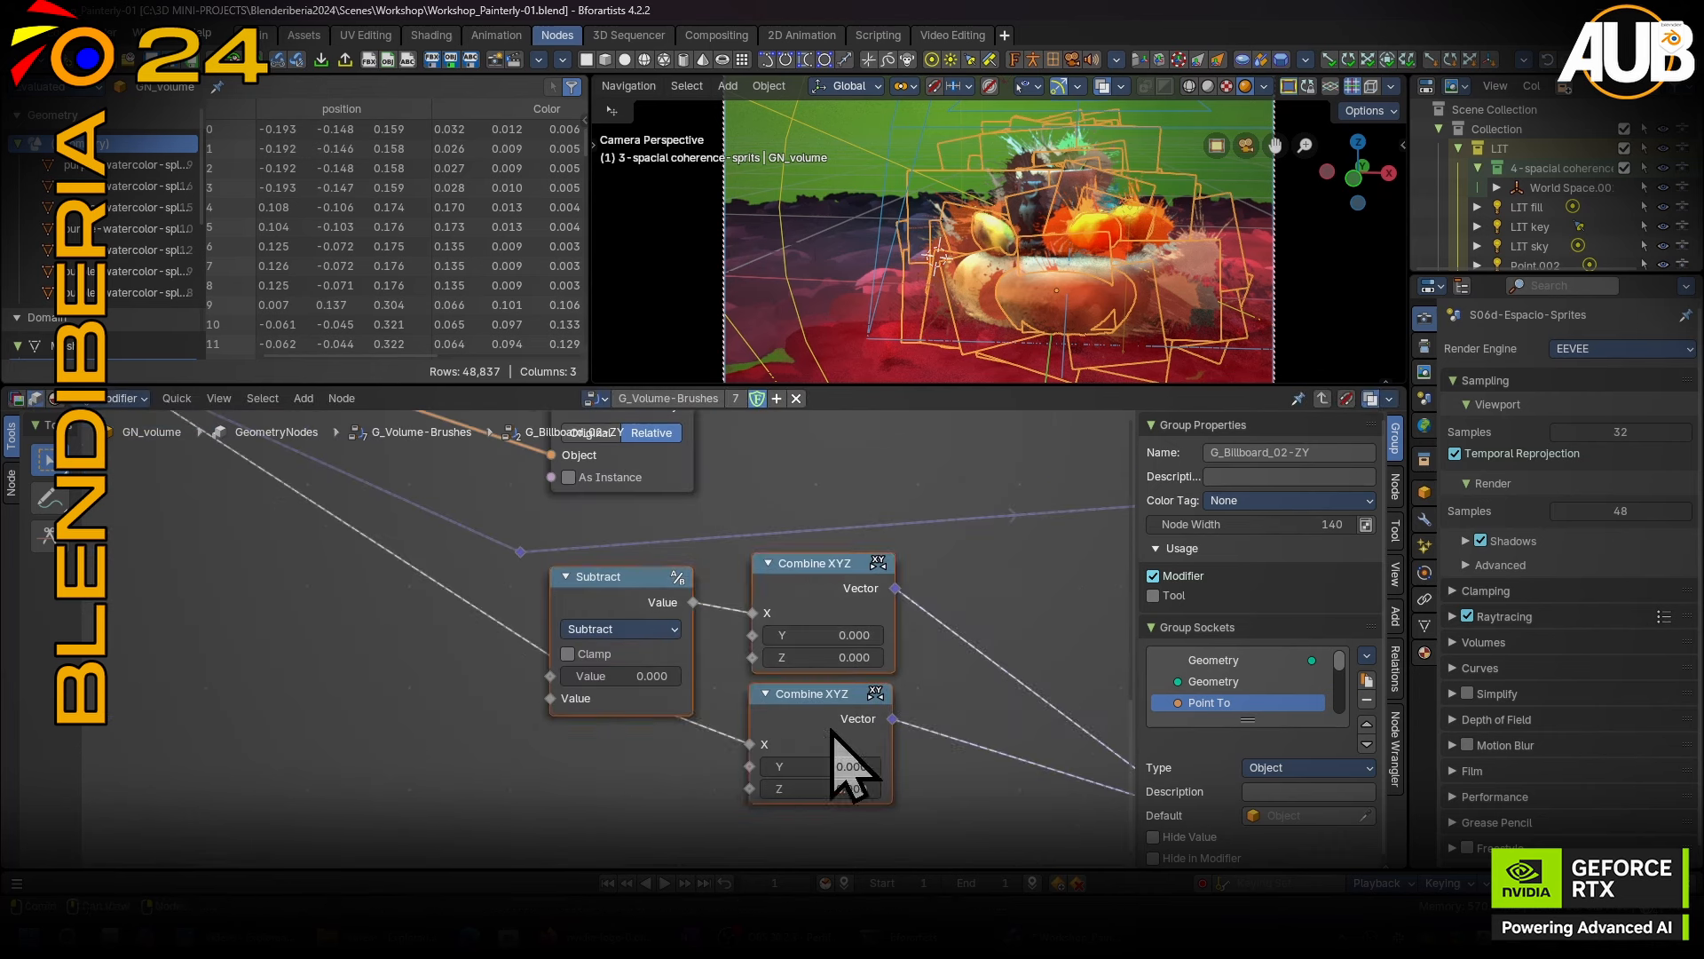
pyautogui.moveTo(832, 731); pyautogui.dragTo(402, 668, button='middle')
pyautogui.moveTo(413, 624); pyautogui.dragTo(582, 701)
pyautogui.moveTo(813, 656); pyautogui.dragTo(773, 632)
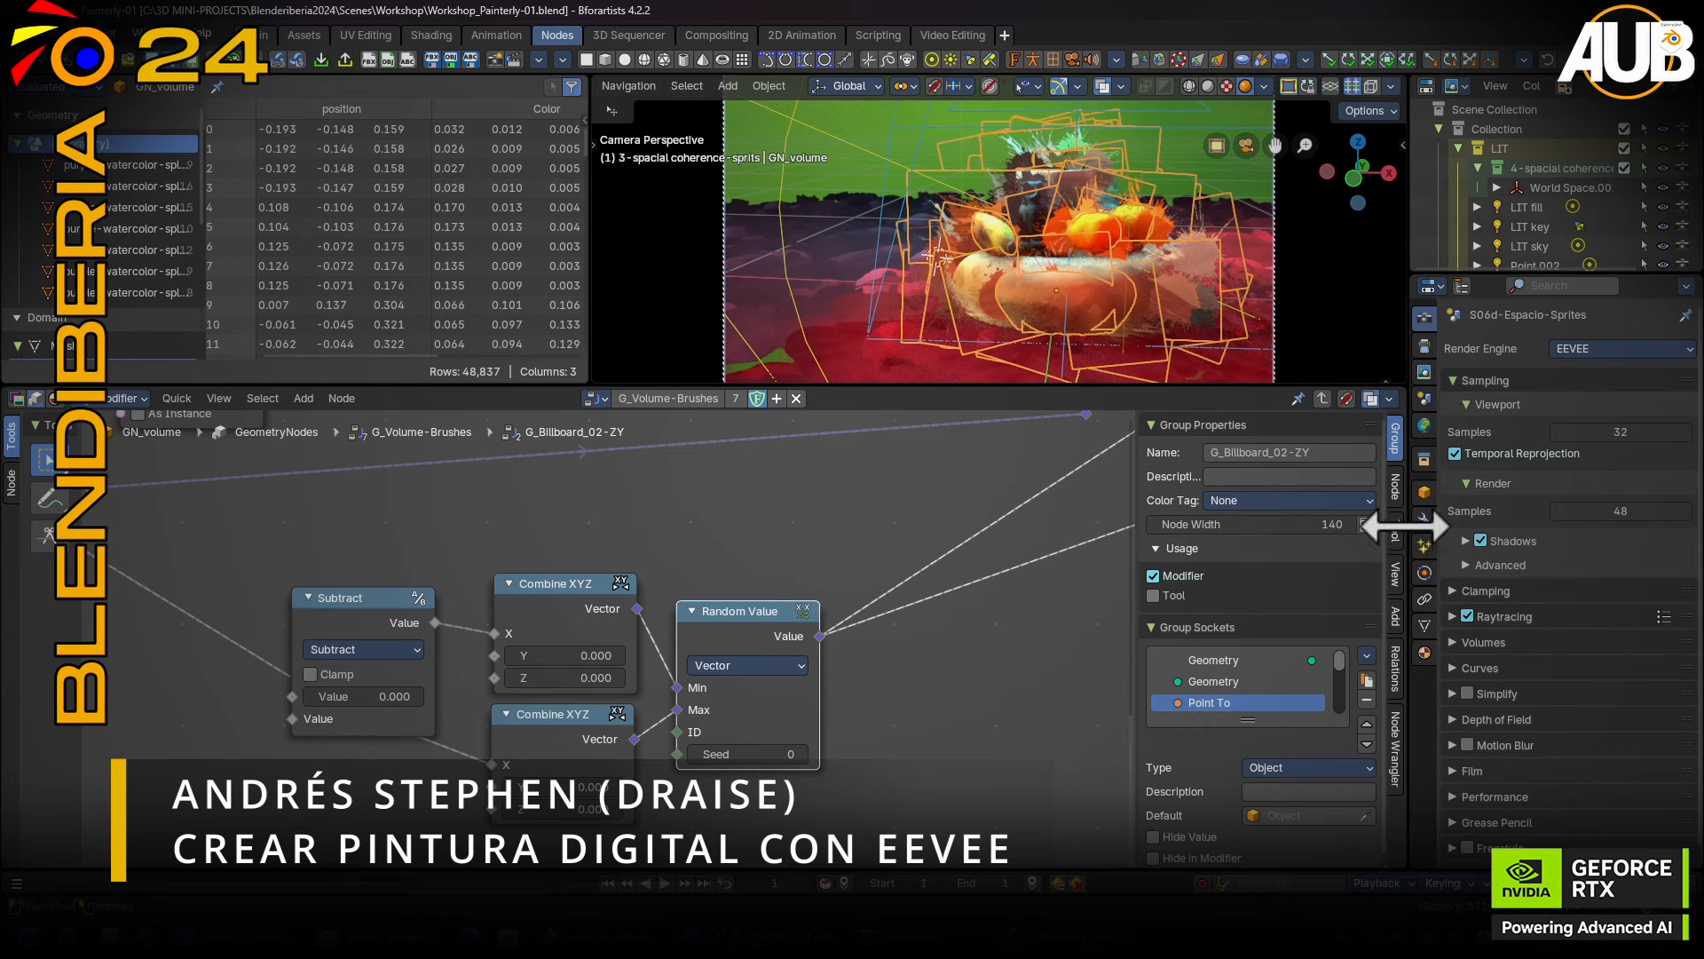
# In GN_volume's widened modifier settings, set Scale to 0.746 and Rotation Randomization to -0.250, and try From Min at -0.800.
pyautogui.click(1424, 517)
pyautogui.keyDown('ctrl'); pyautogui.moveTo(1583, 596); pyautogui.dragTo(1525, 612, button='middle'); pyautogui.keyUp('ctrl')
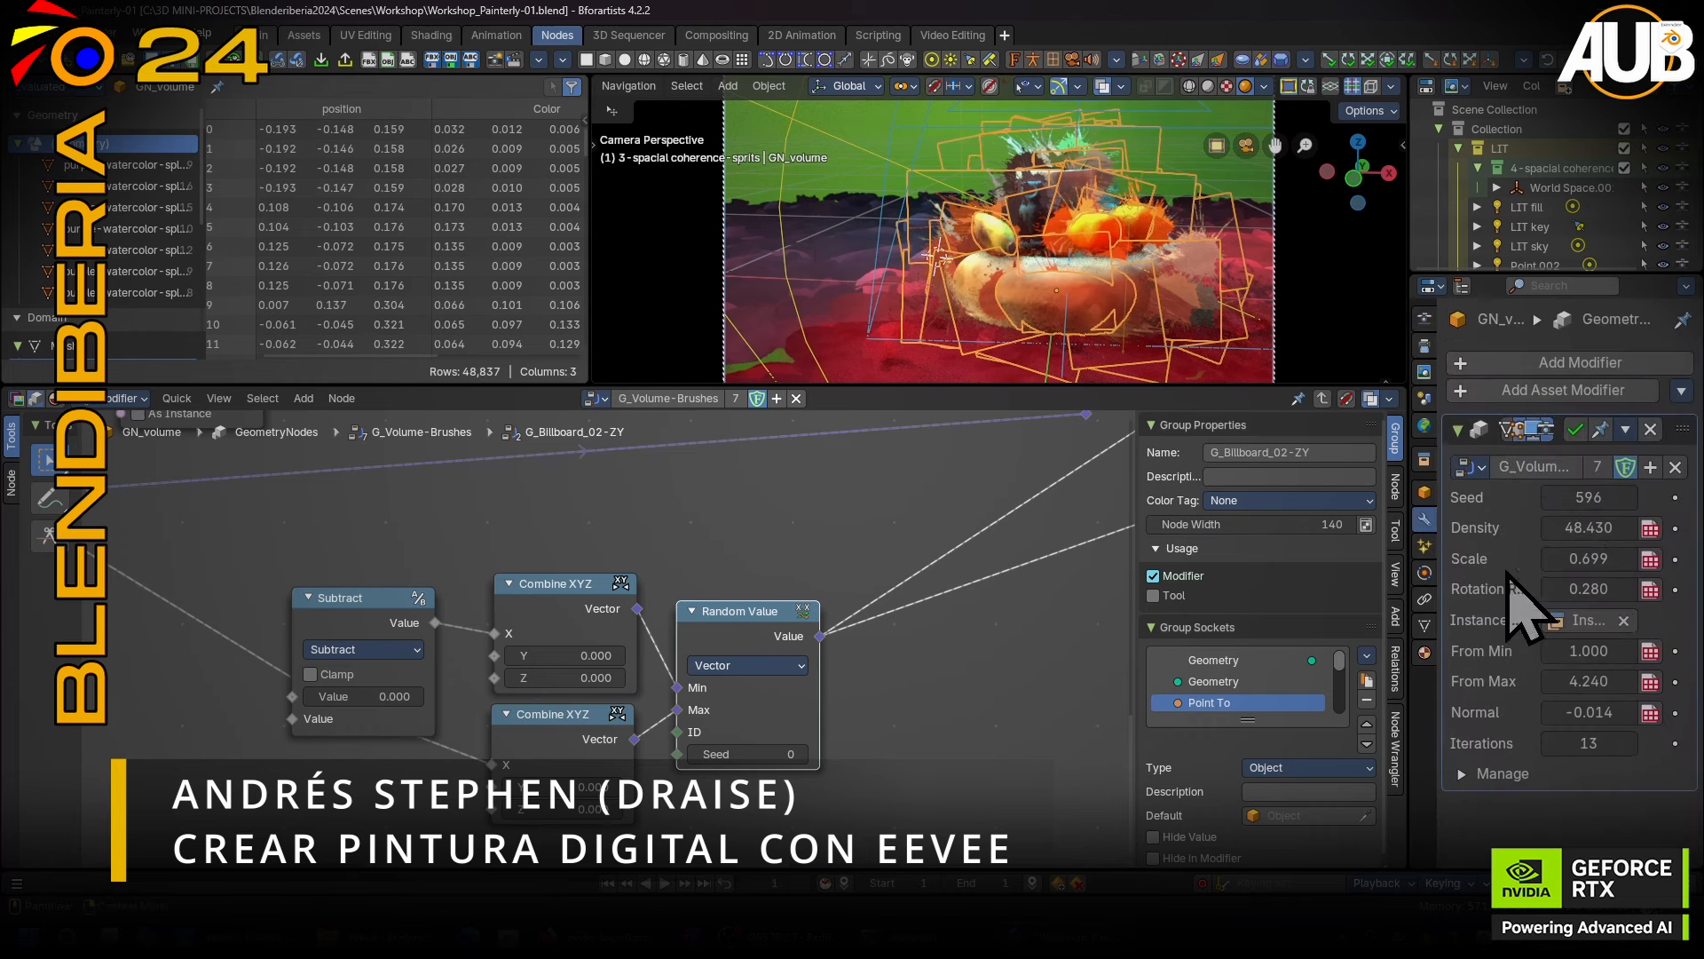
pyautogui.moveTo(1402, 566); pyautogui.dragTo(1280, 555)
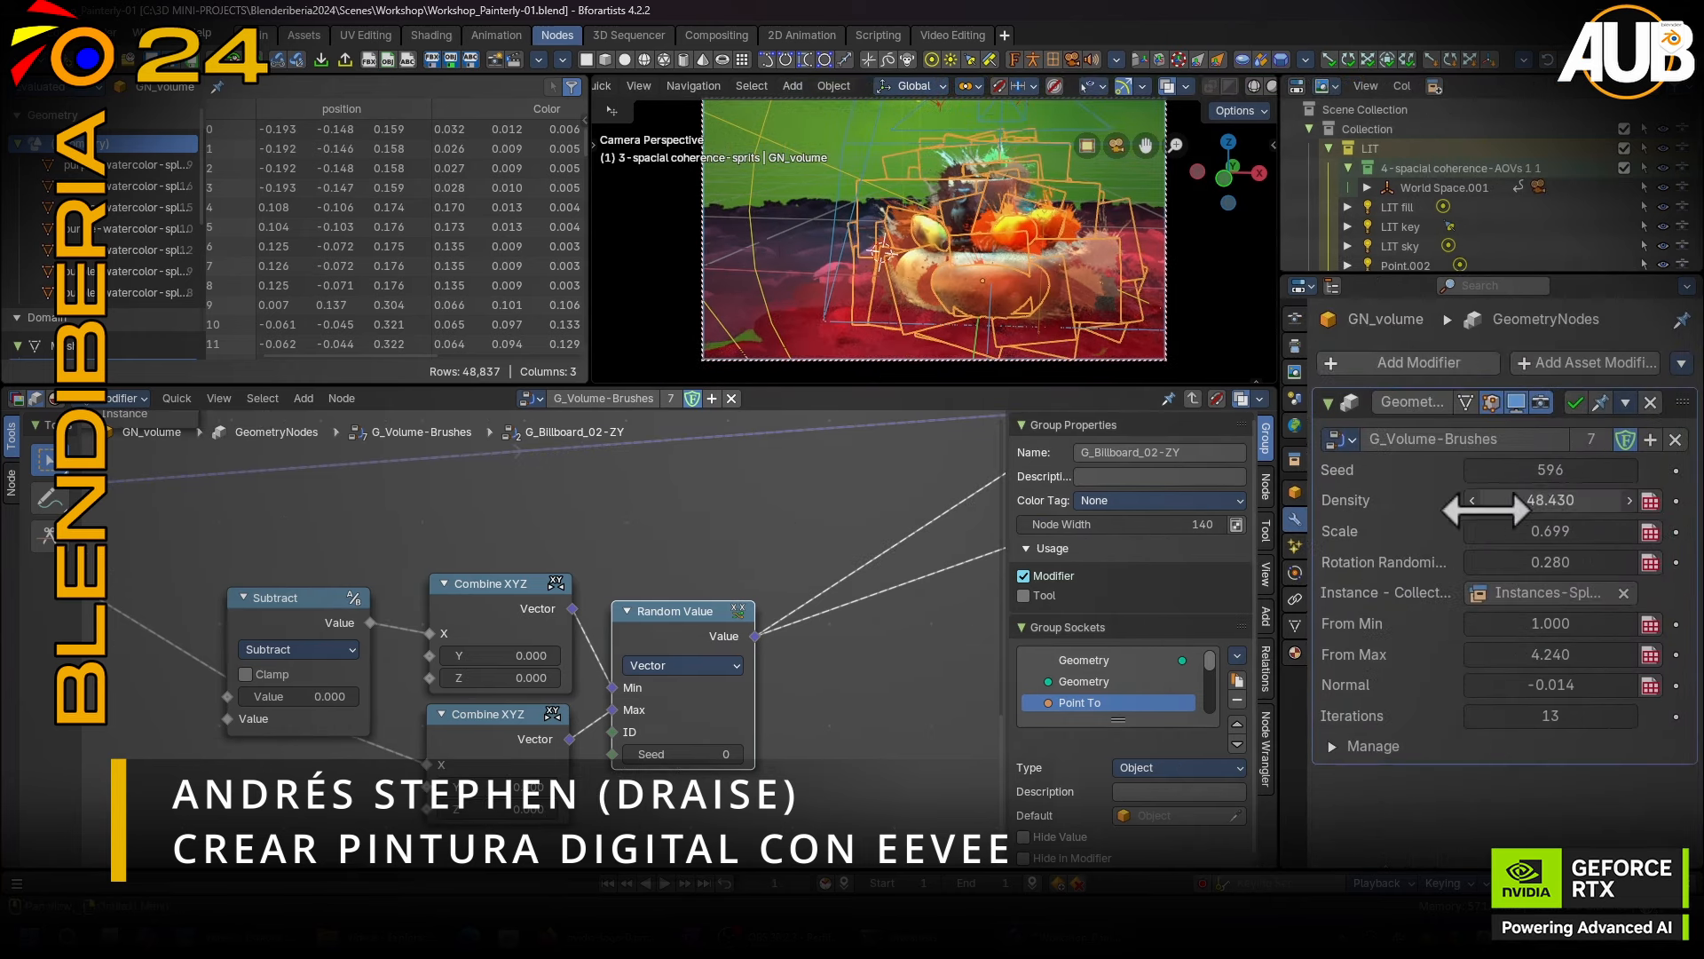
pyautogui.moveTo(1551, 531); pyautogui.dragTo(1562, 623)
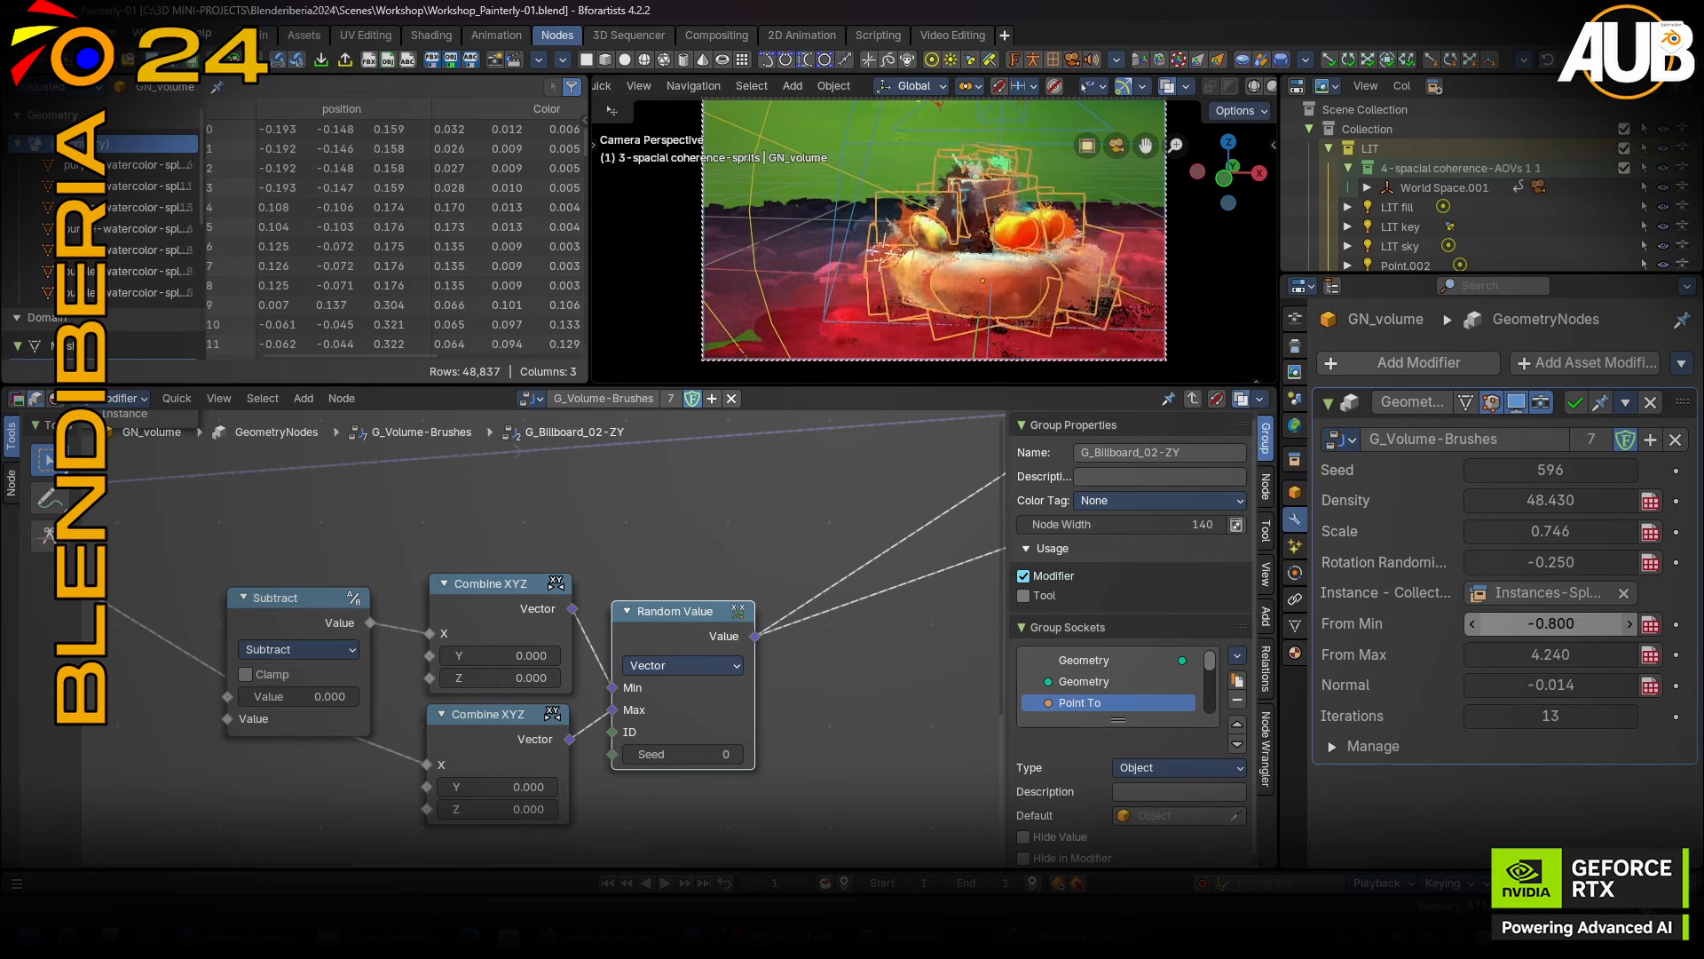
# Check the billboard group's Rotation Randomization and Scale inputs, and return to the 'Scale accordingly - 0.1 is default width' frame in G_Volume-Brushes.
pyautogui.scroll(-4, 684, 666)
pyautogui.scroll(8, 654, 647)
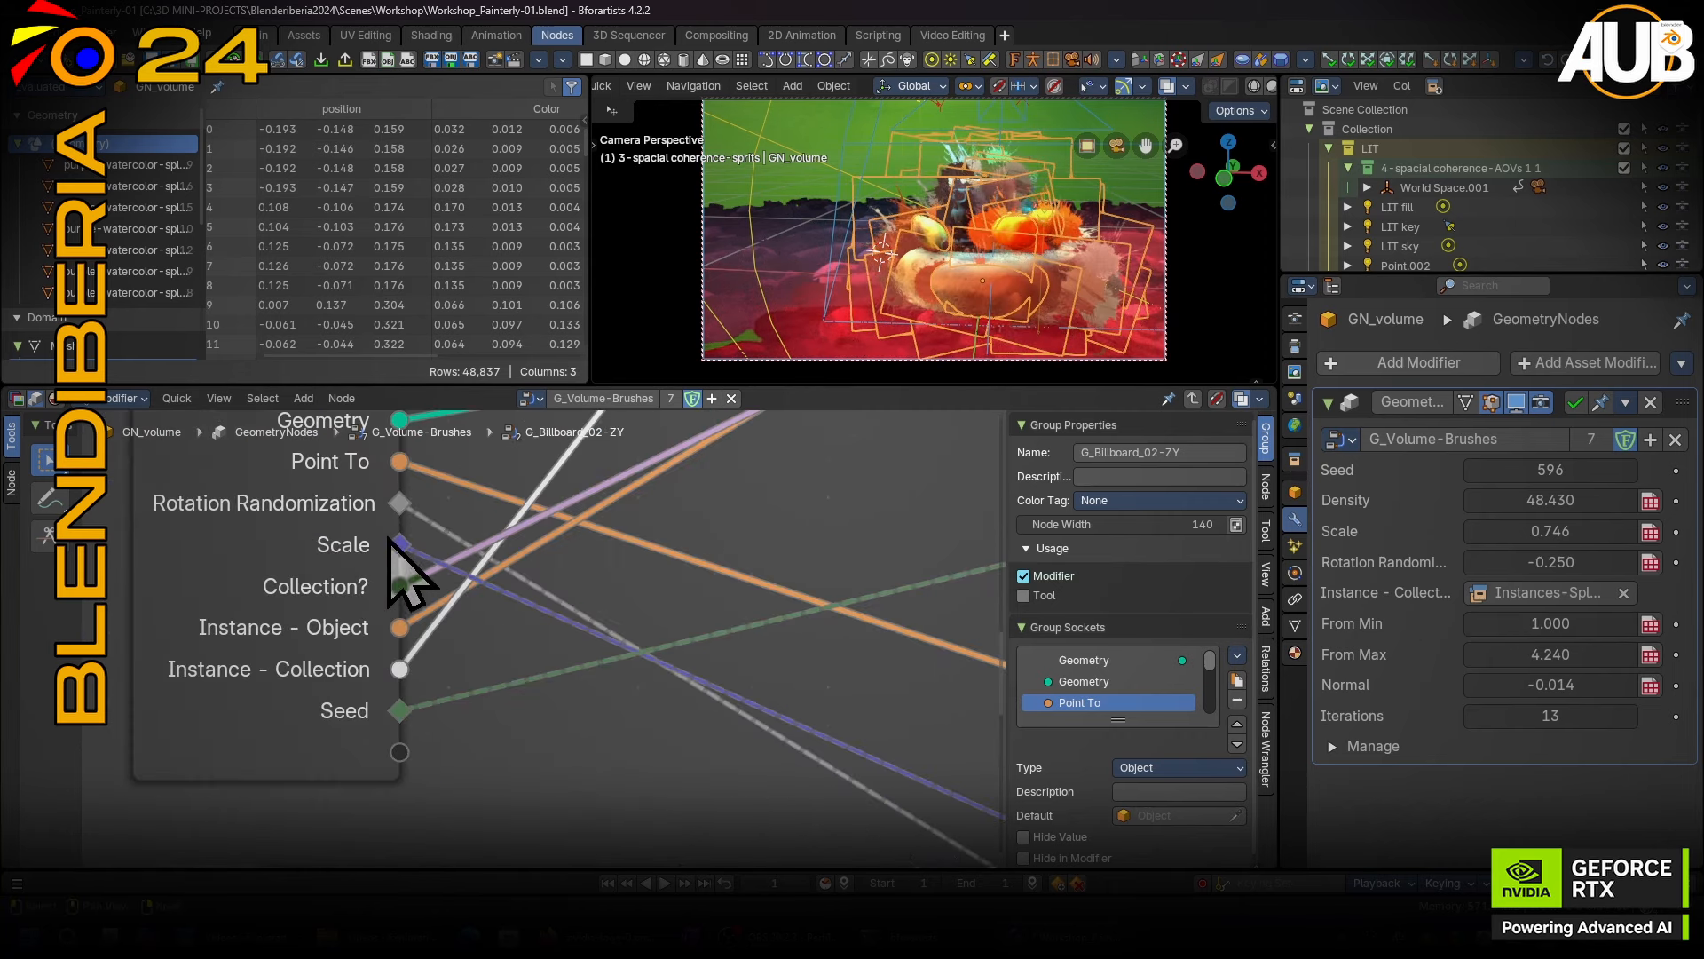
pyautogui.press('Tab')
pyautogui.scroll(-6, 654, 563)
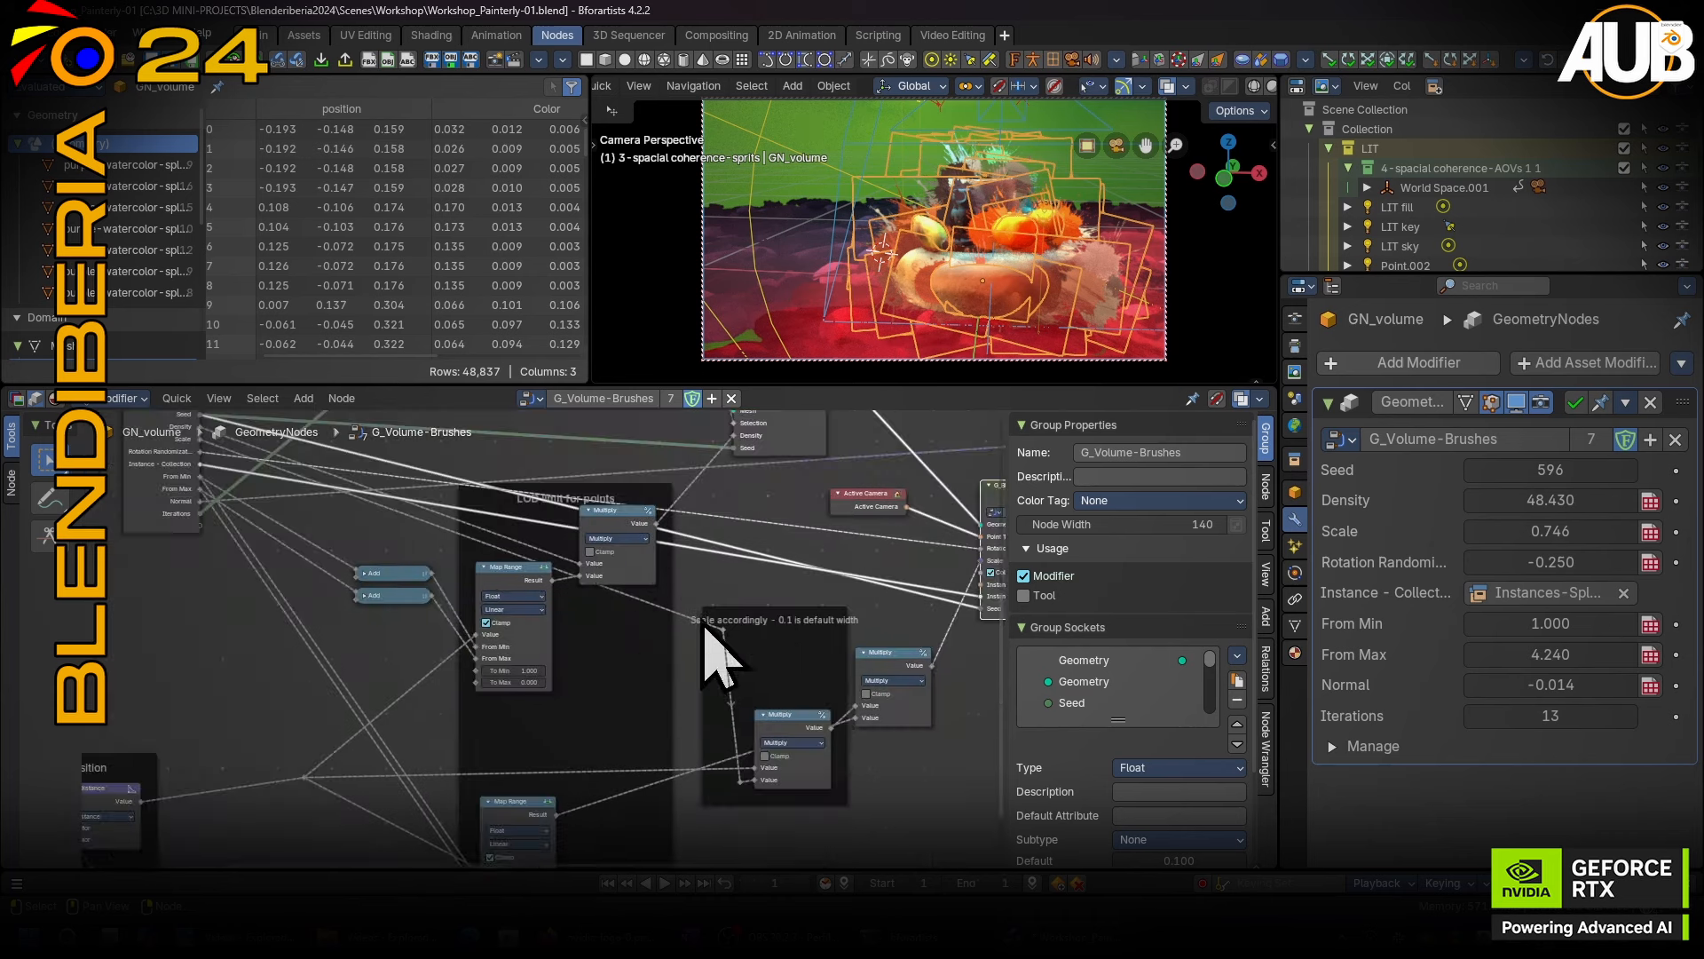
# Move the final Multiply node closer to the first one inside the 'Scale accordingly - 0.1 is default width' frame.
pyautogui.scroll(5, 736, 661)
pyautogui.scroll(1, 620, 598)
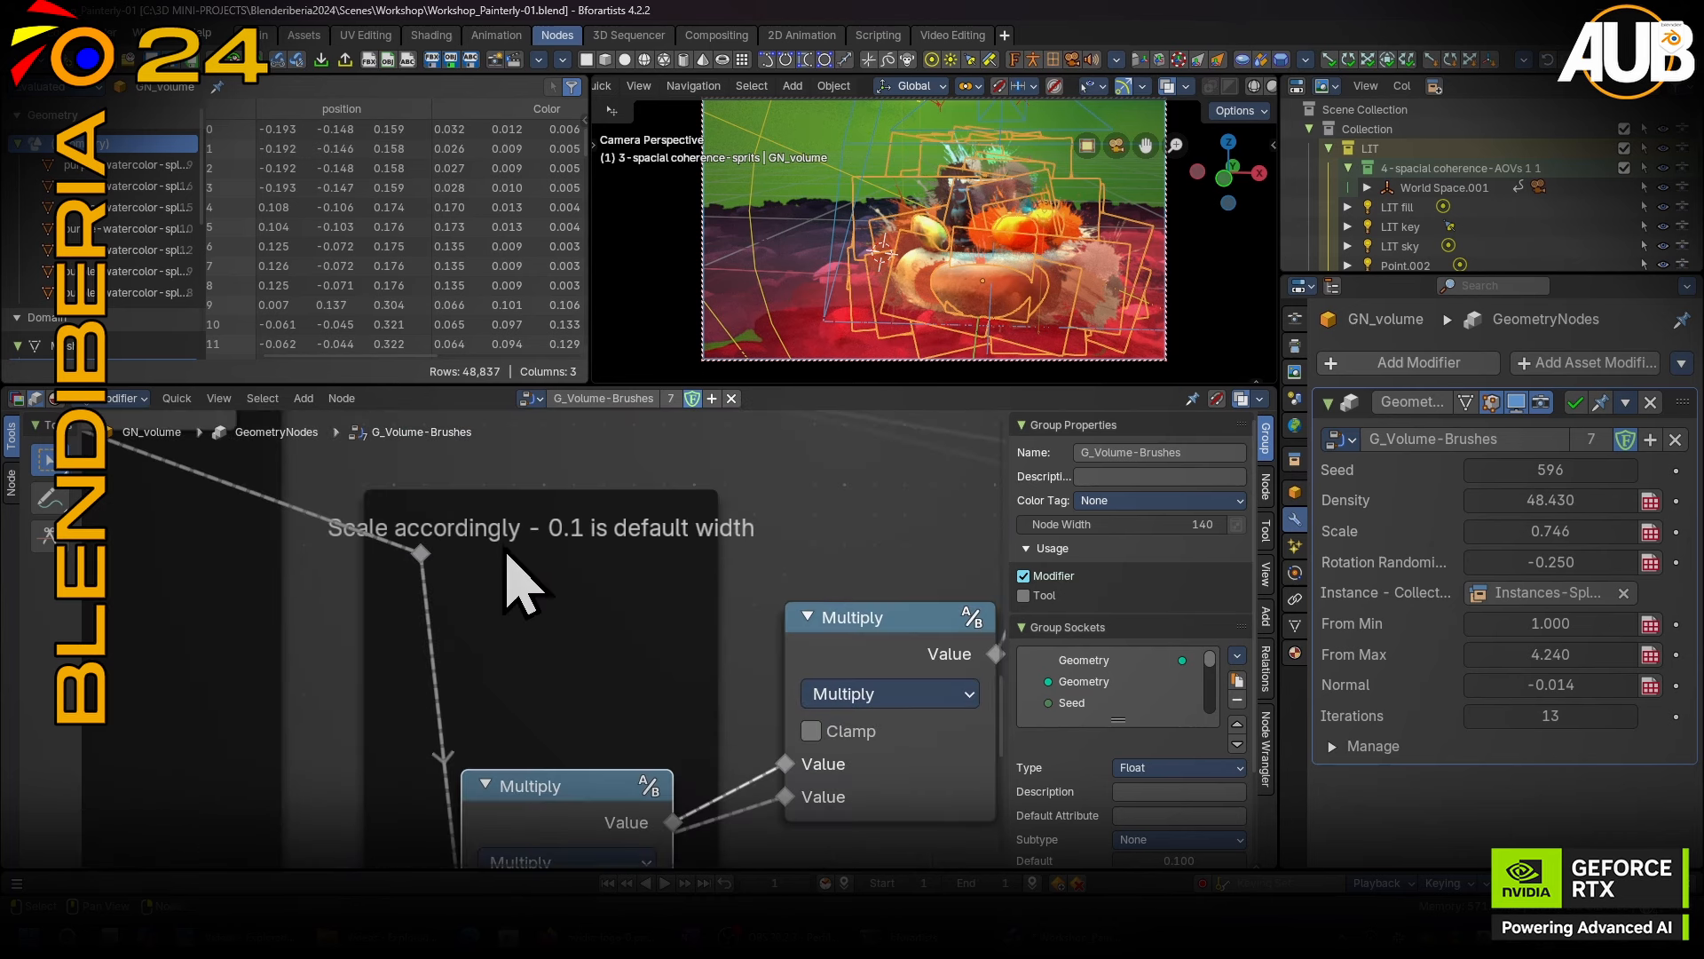
pyautogui.moveTo(891, 617); pyautogui.dragTo(837, 620)
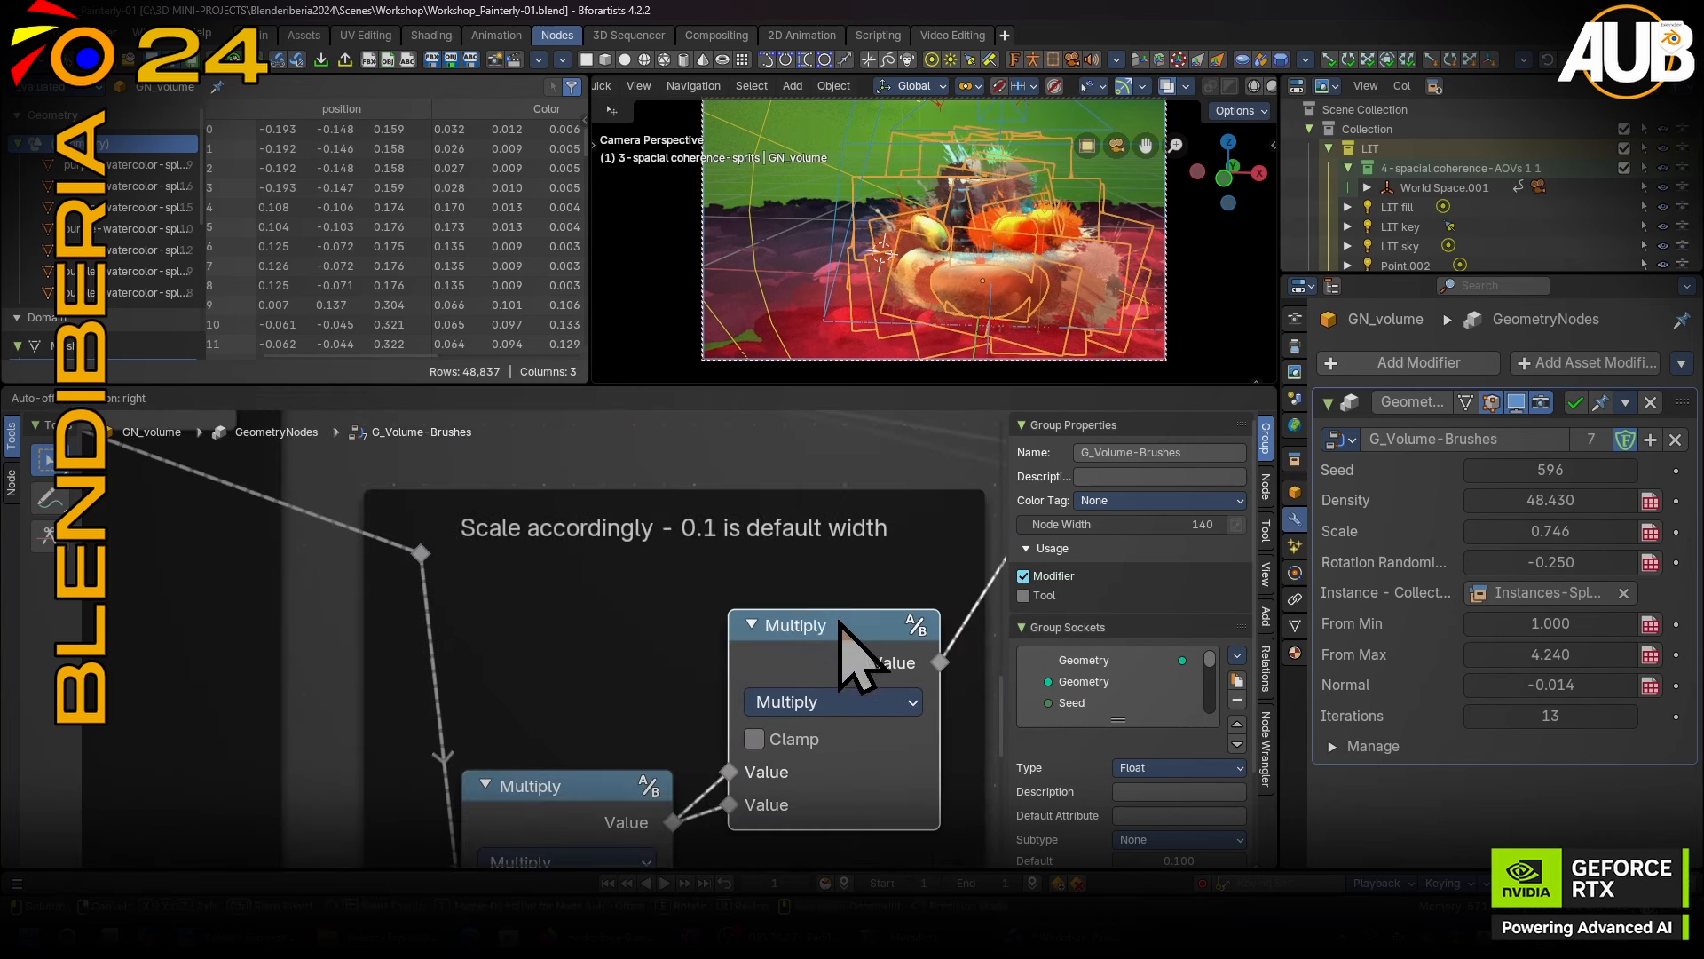
# Examine how the lower Map Range node's From Min, From Max, To Min and To Max feed the brush scale, nudging the node slightly.
pyautogui.moveTo(987, 463); pyautogui.dragTo(531, 586, button='middle')
pyautogui.scroll(-1, 531, 586)
pyautogui.moveTo(670, 501); pyautogui.dragTo(635, 540, button='middle')
pyautogui.scroll(6, 636, 541)
pyautogui.scroll(-8, 567, 563)
pyautogui.moveTo(367, 655); pyautogui.dragTo(744, 474, button='middle')
pyautogui.moveTo(327, 756); pyautogui.dragTo(714, 496, button='middle')
pyautogui.moveTo(393, 641); pyautogui.dragTo(674, 522, button='middle')
pyautogui.moveTo(580, 535)
pyautogui.mouseDown()
pyautogui.moveTo(628, 517)
pyautogui.moveTo(608, 526)
pyautogui.mouseUp()
pyautogui.scroll(4, 600, 670)
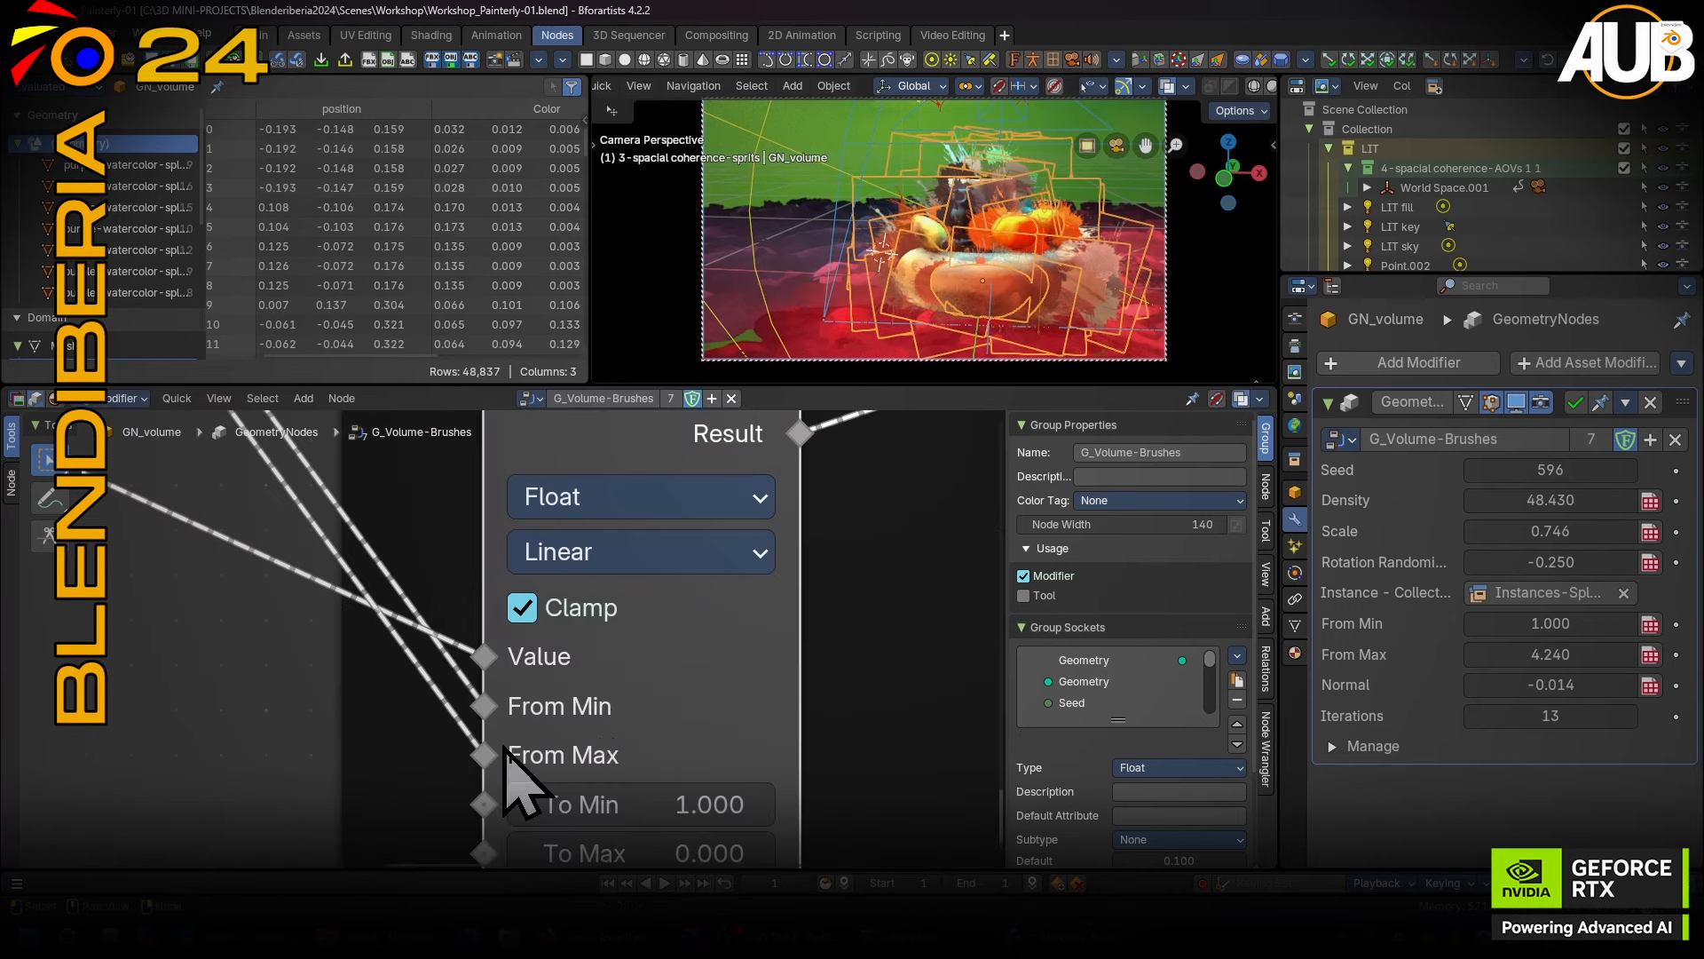
pyautogui.moveTo(657, 787); pyautogui.dragTo(504, 702, button='middle')
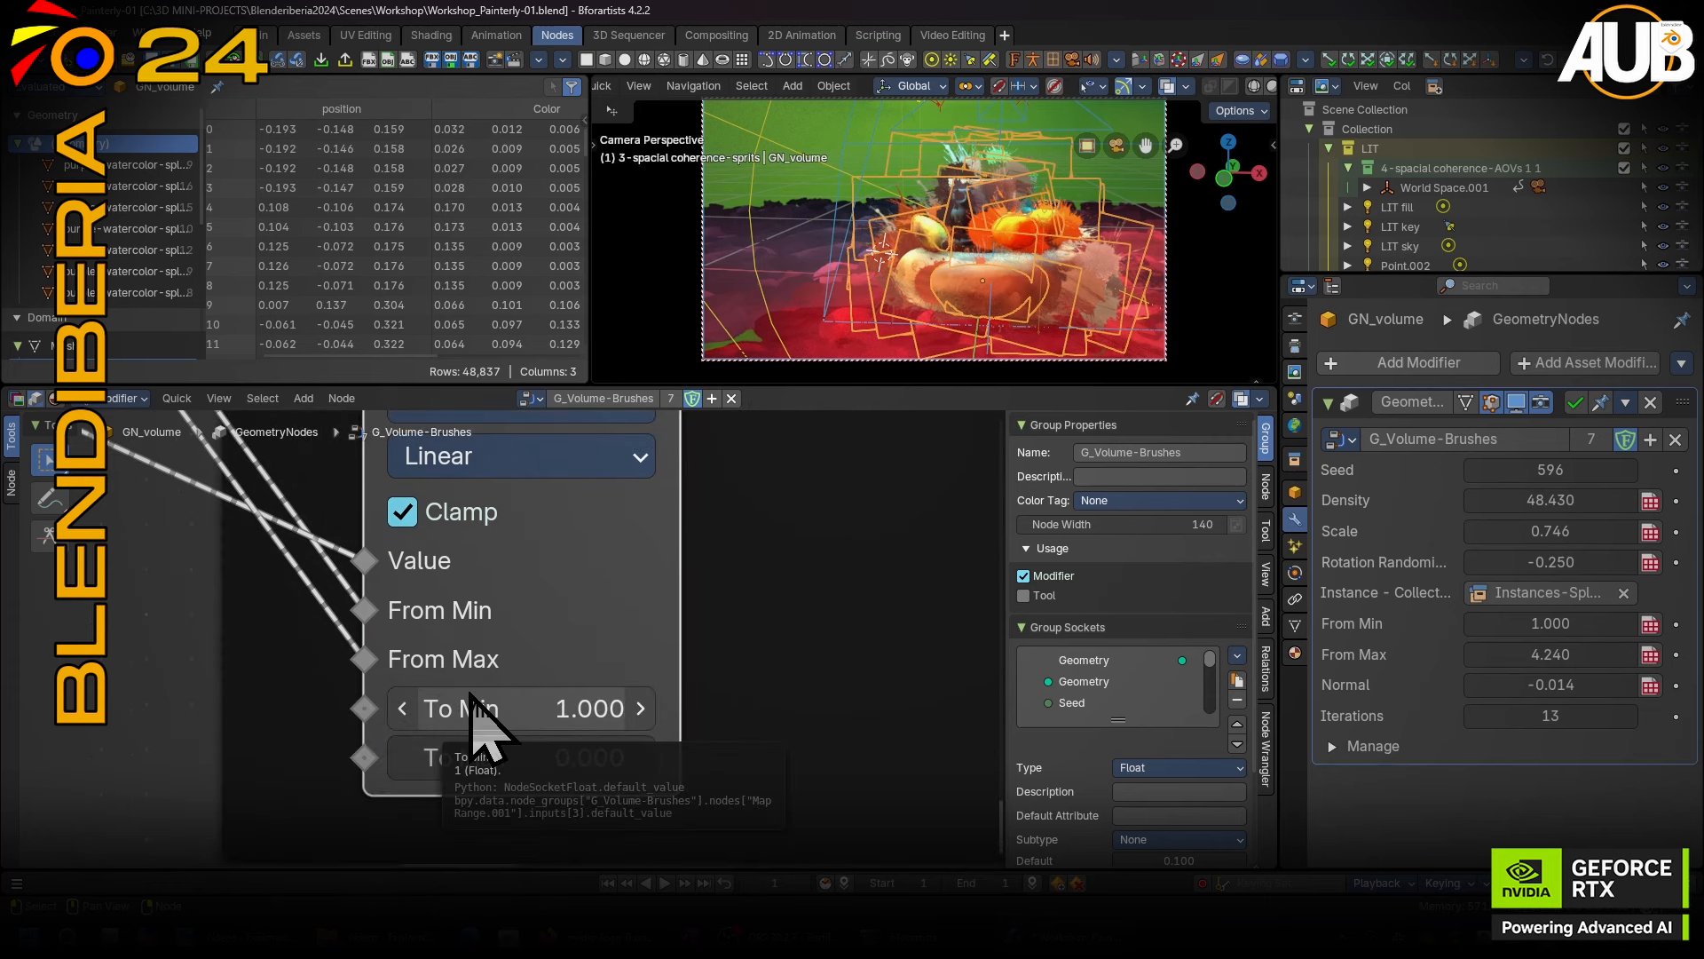
pyautogui.moveTo(907, 498); pyautogui.dragTo(563, 708, button='middle')
pyautogui.moveTo(923, 418); pyautogui.dragTo(401, 674, button='middle')
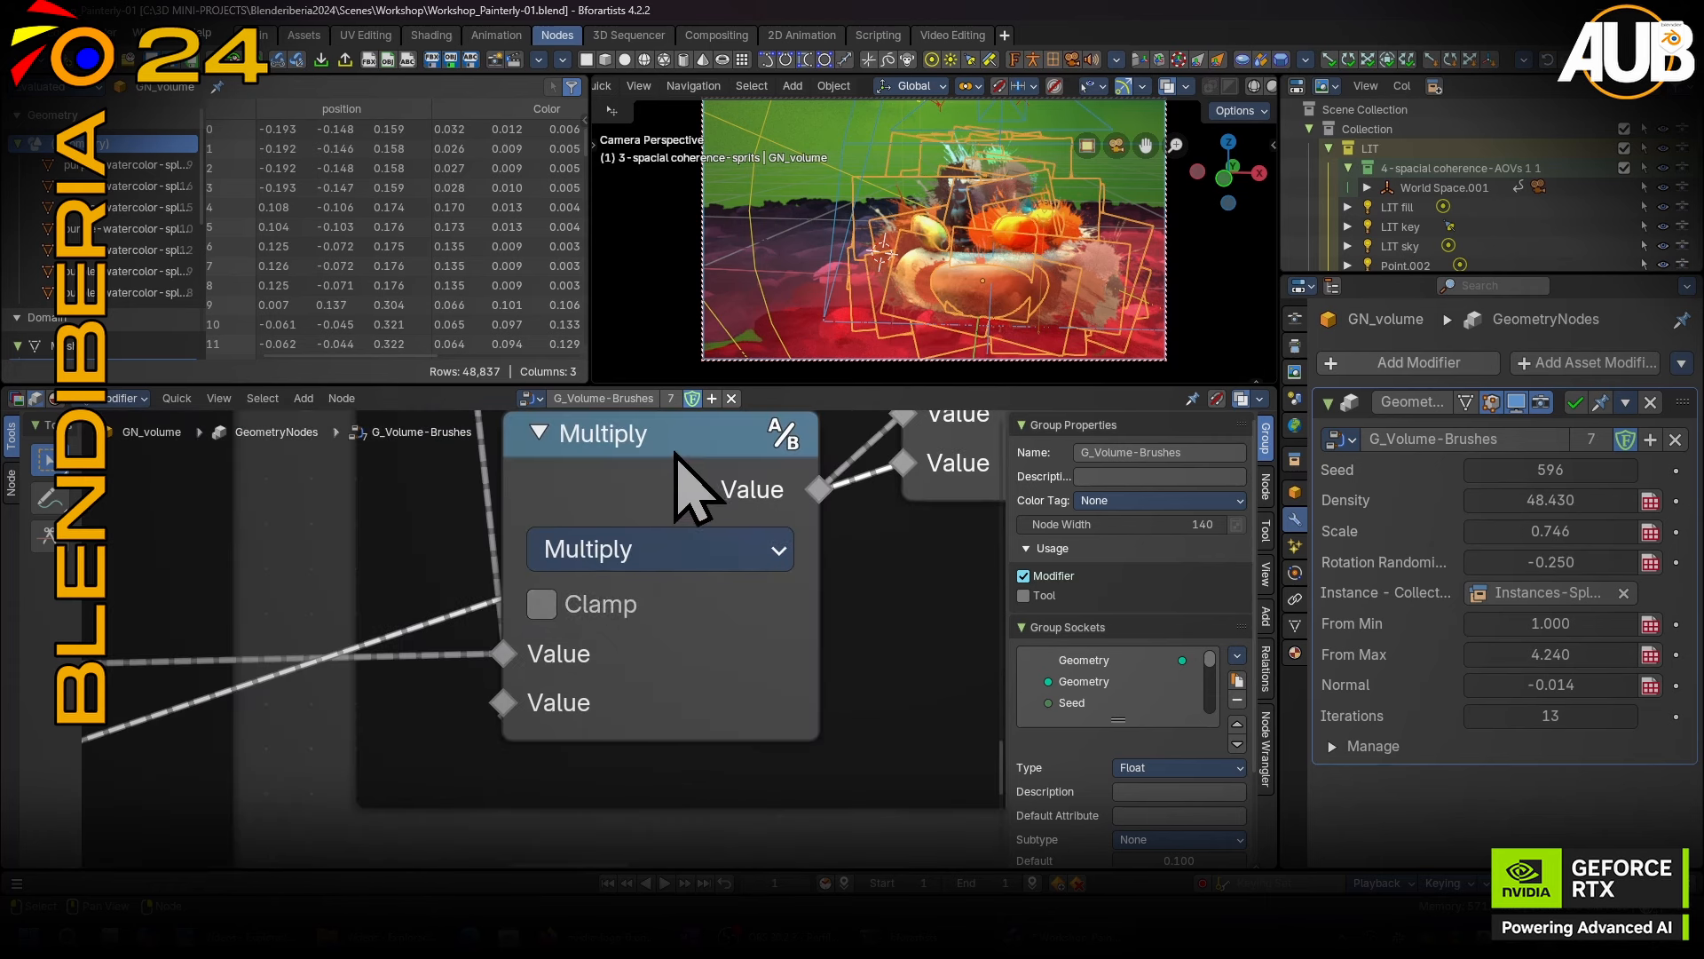
# Rearrange the two Multiply nodes in the 'Scale accordingly' frame and collapse the first one.
pyautogui.moveTo(675, 462); pyautogui.dragTo(624, 502)
pyautogui.moveTo(837, 424); pyautogui.dragTo(475, 675, button='middle')
pyautogui.moveTo(702, 486); pyautogui.dragTo(730, 607)
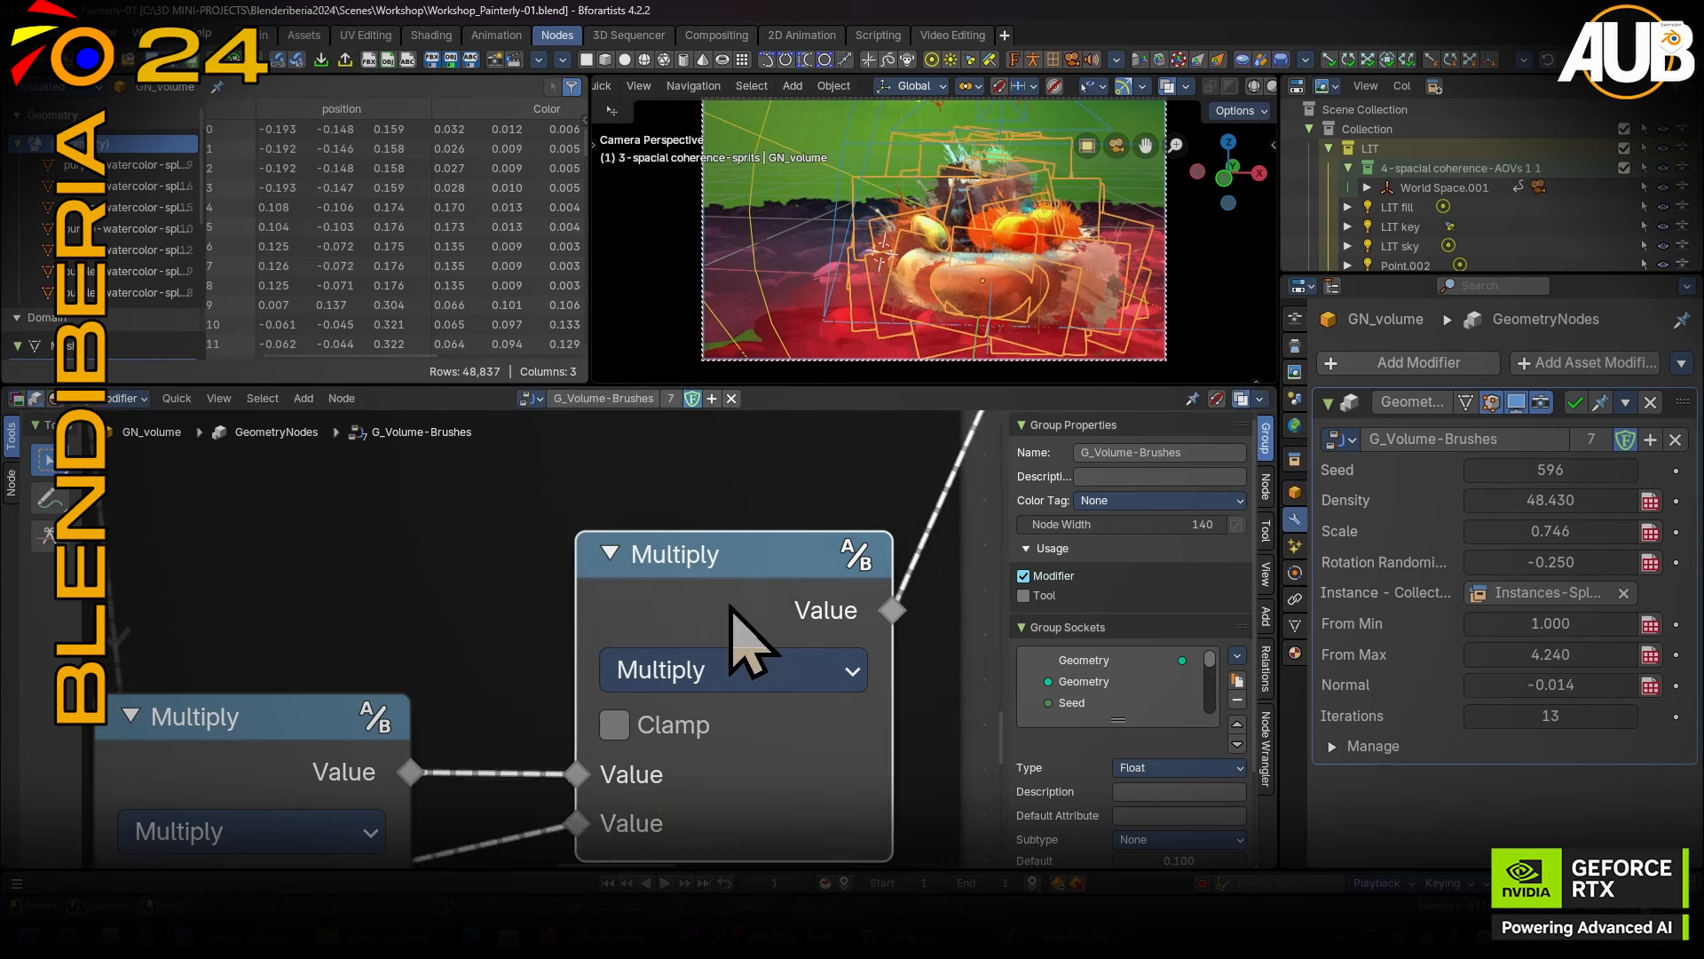
pyautogui.scroll(-6, 730, 606)
pyautogui.moveTo(447, 668); pyautogui.dragTo(521, 799)
pyautogui.click(458, 526)
# Check the Scale input of G_Billboard_02-ZY, and move the camera view away from and back toward the still life to compare brush sizes.
pyautogui.moveTo(754, 582); pyautogui.dragTo(716, 557, button='middle')
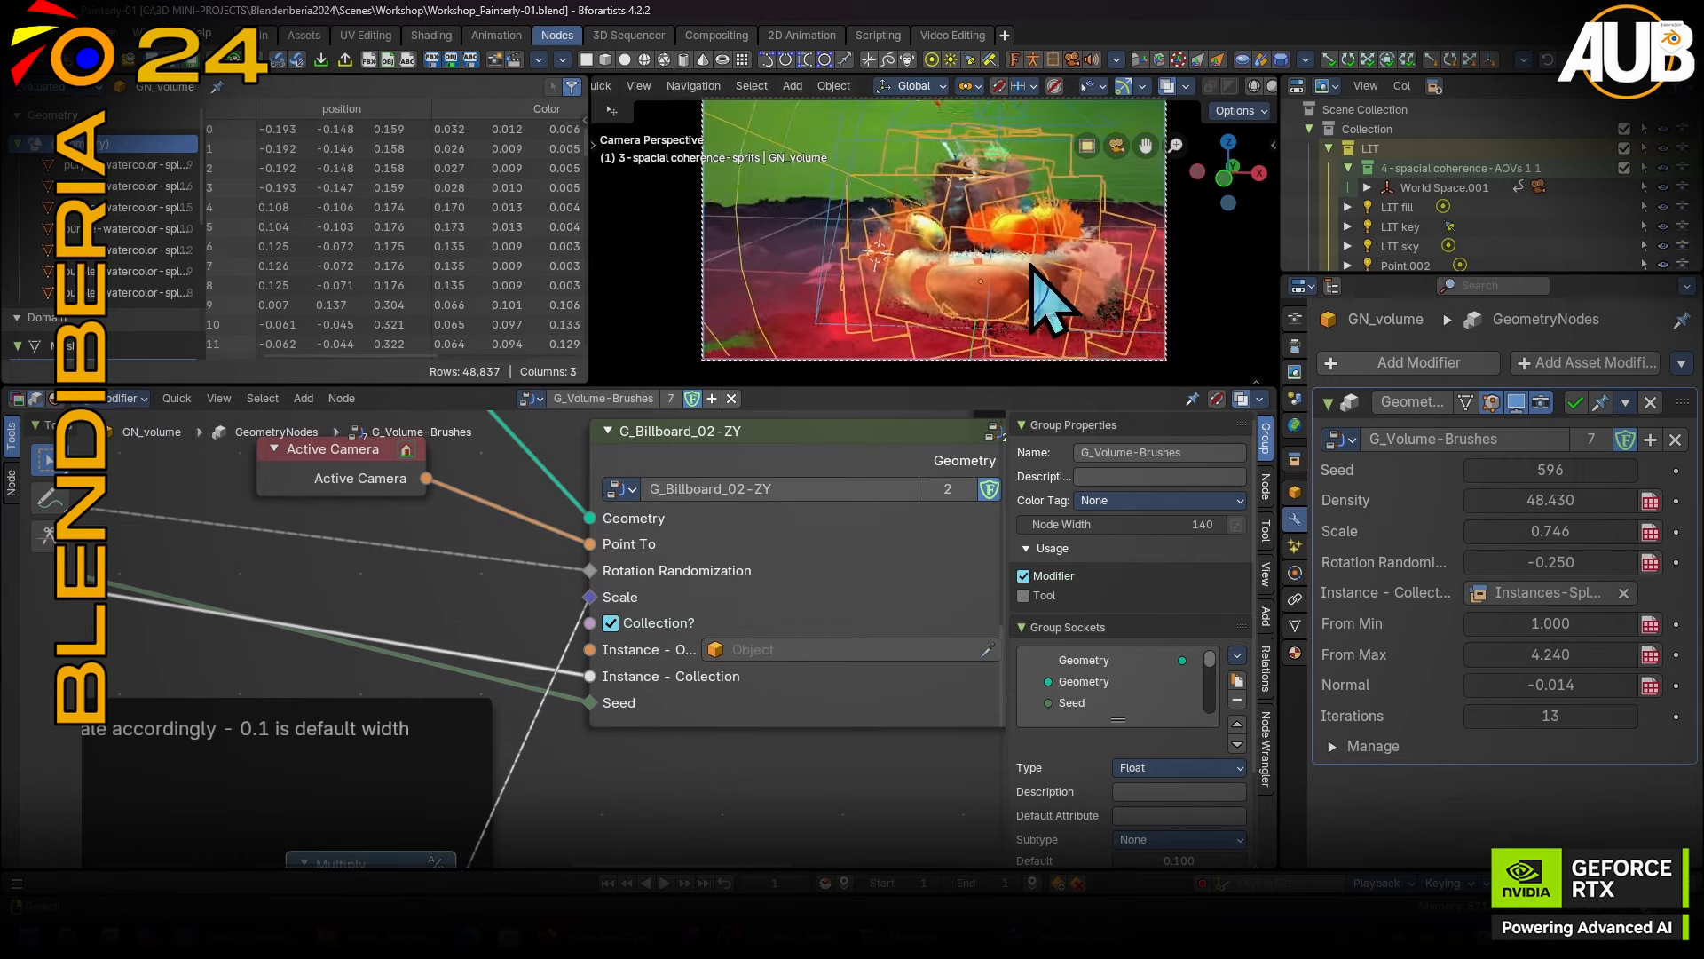
pyautogui.keyDown('ctrl'); pyautogui.moveTo(1030, 265); pyautogui.dragTo(1075, 208, button='middle'); pyautogui.keyUp('ctrl')
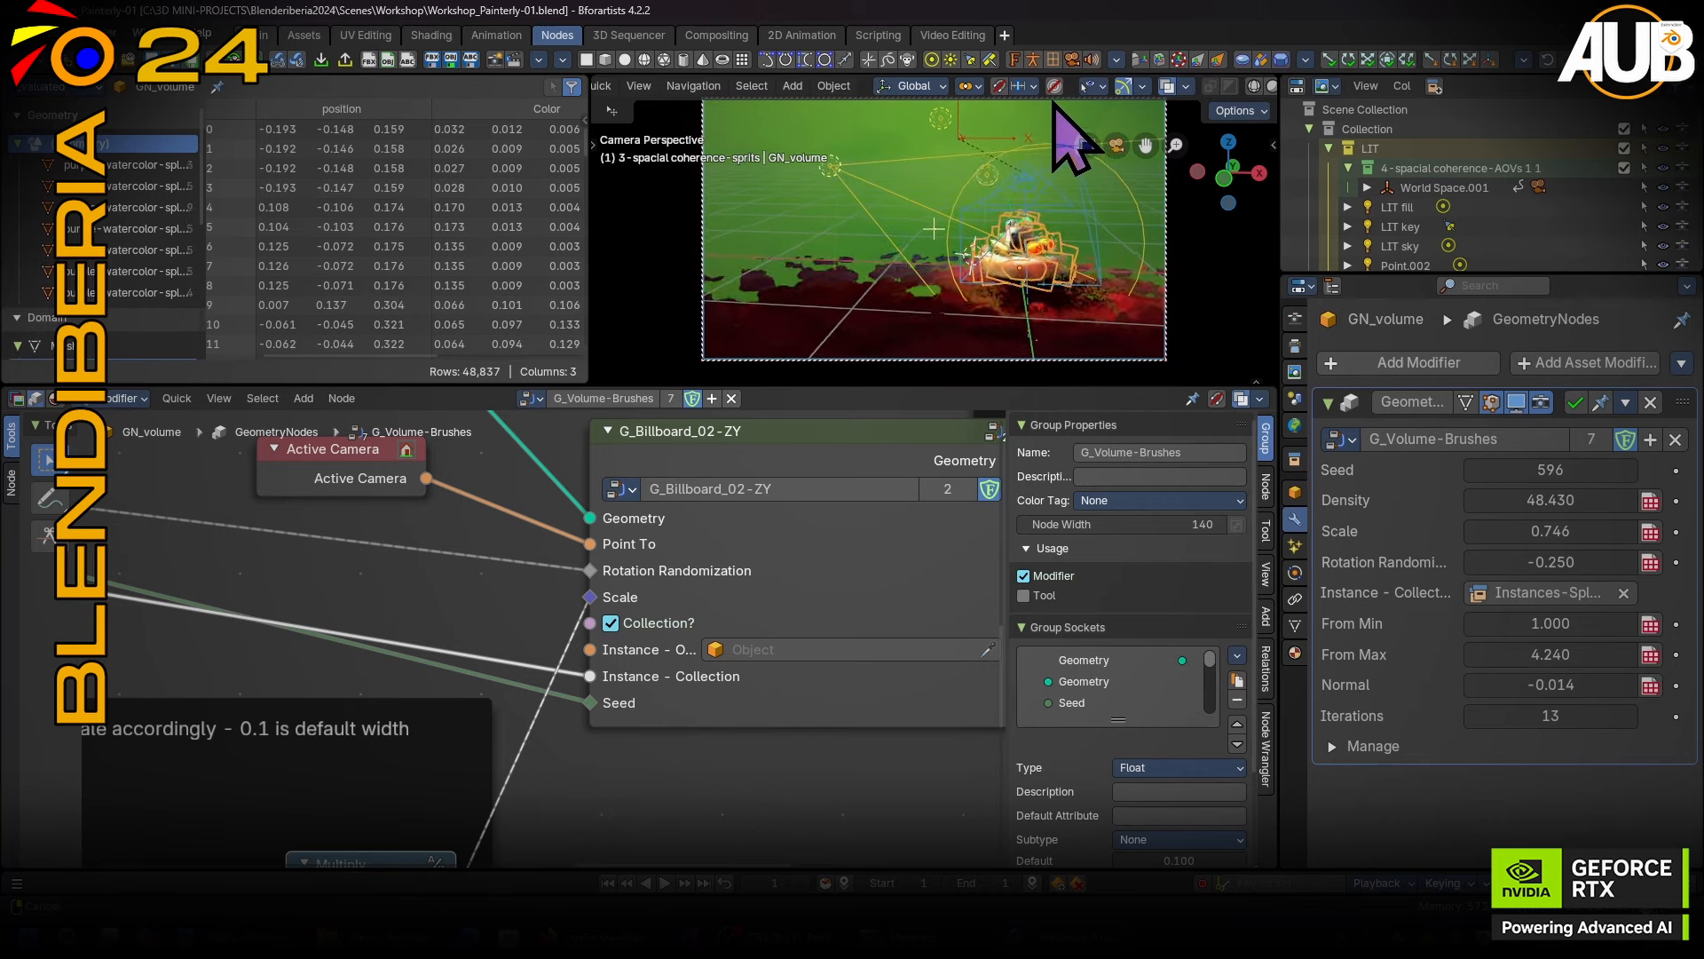
pyautogui.keyDown('ctrl'); pyautogui.moveTo(1062, 222); pyautogui.dragTo(945, 277, button='middle'); pyautogui.keyUp('ctrl')
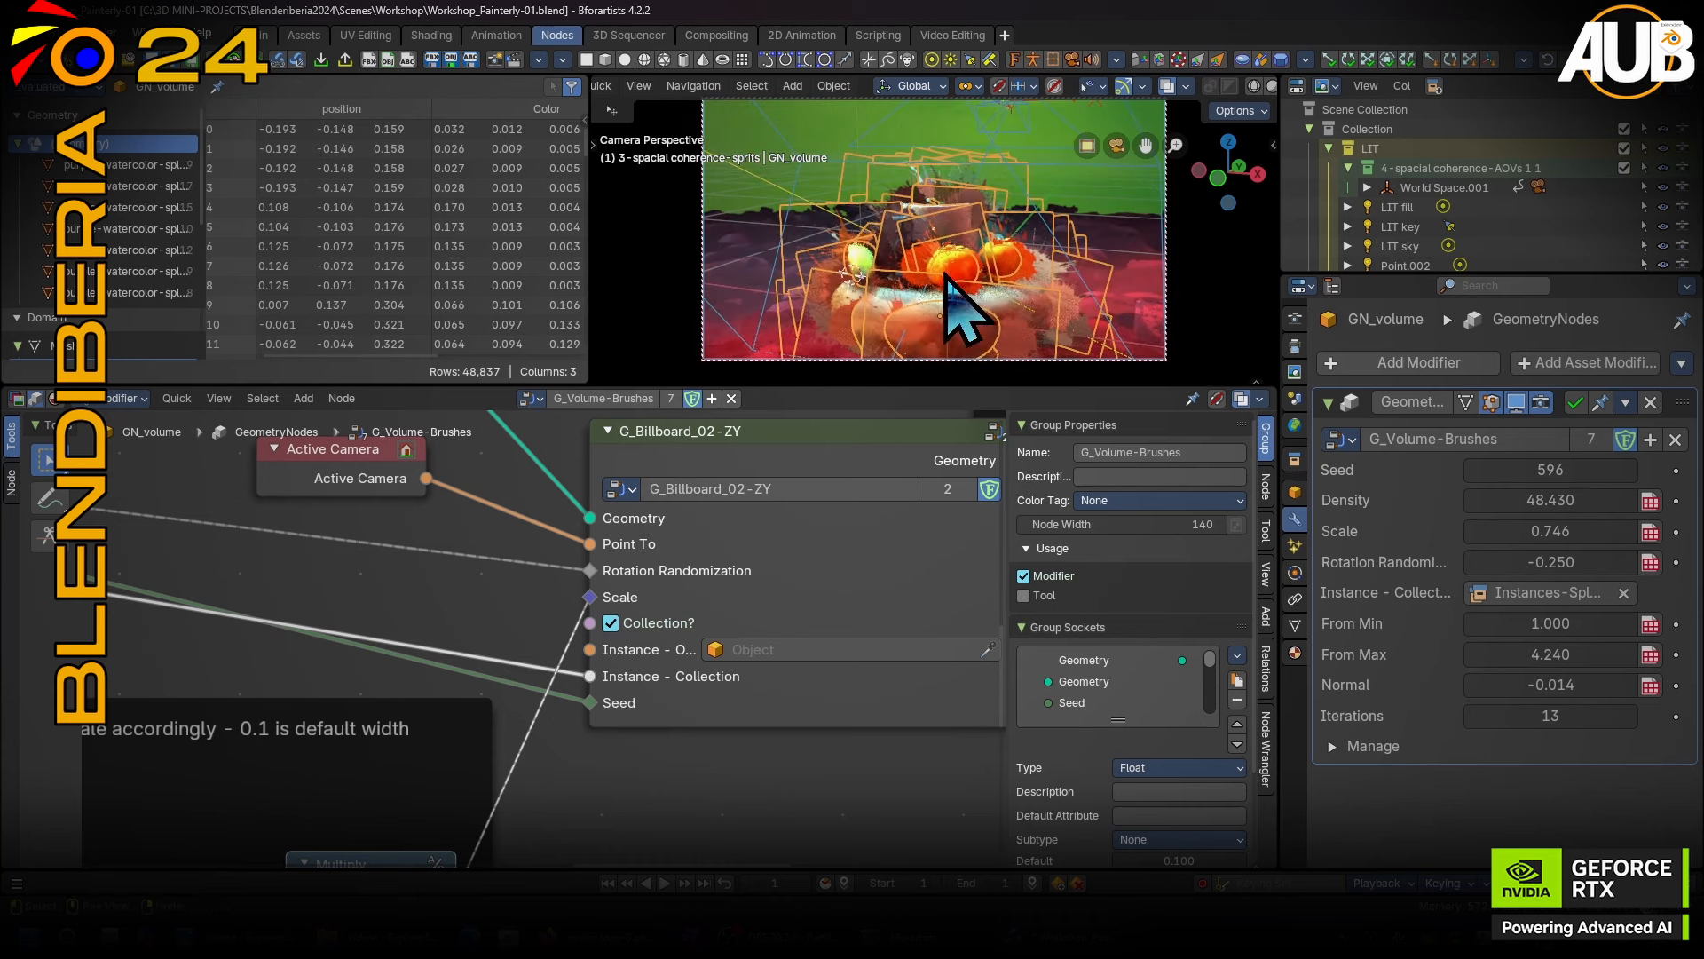
# Preview the output of the Blur frame's Store Named Attribute node through a Viewer, with the fruit seen close up.
pyautogui.scroll(-5, 551, 562)
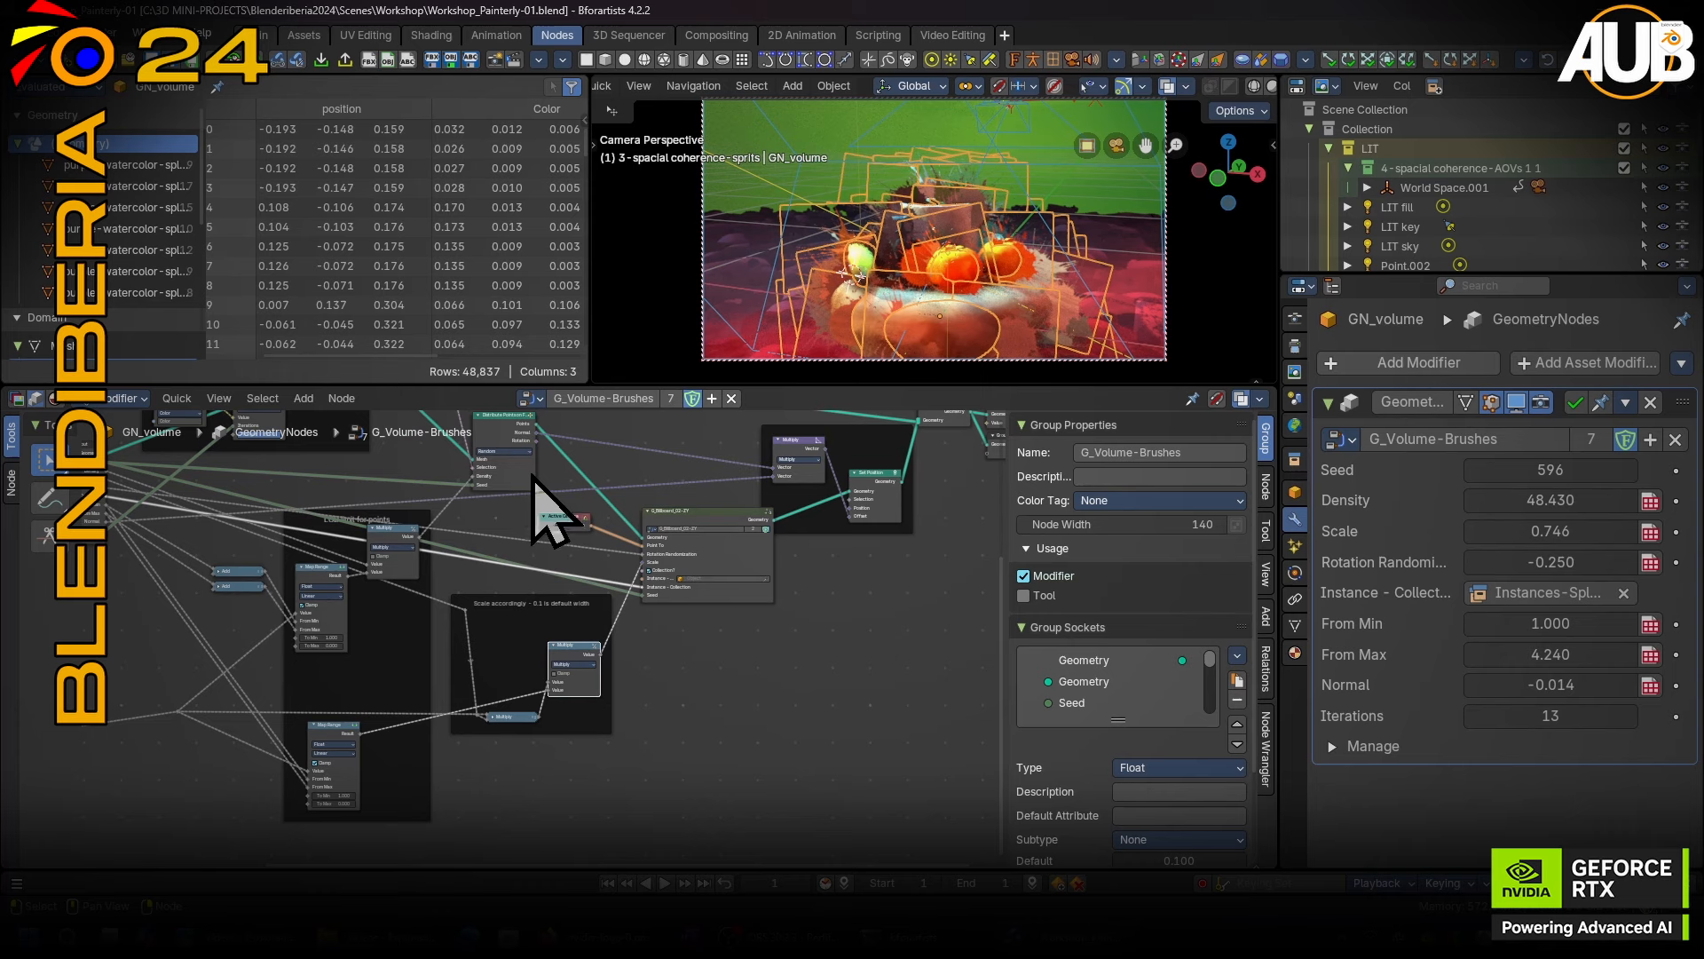
pyautogui.moveTo(540, 484); pyautogui.dragTo(495, 615, button='middle')
pyautogui.scroll(3, 435, 533)
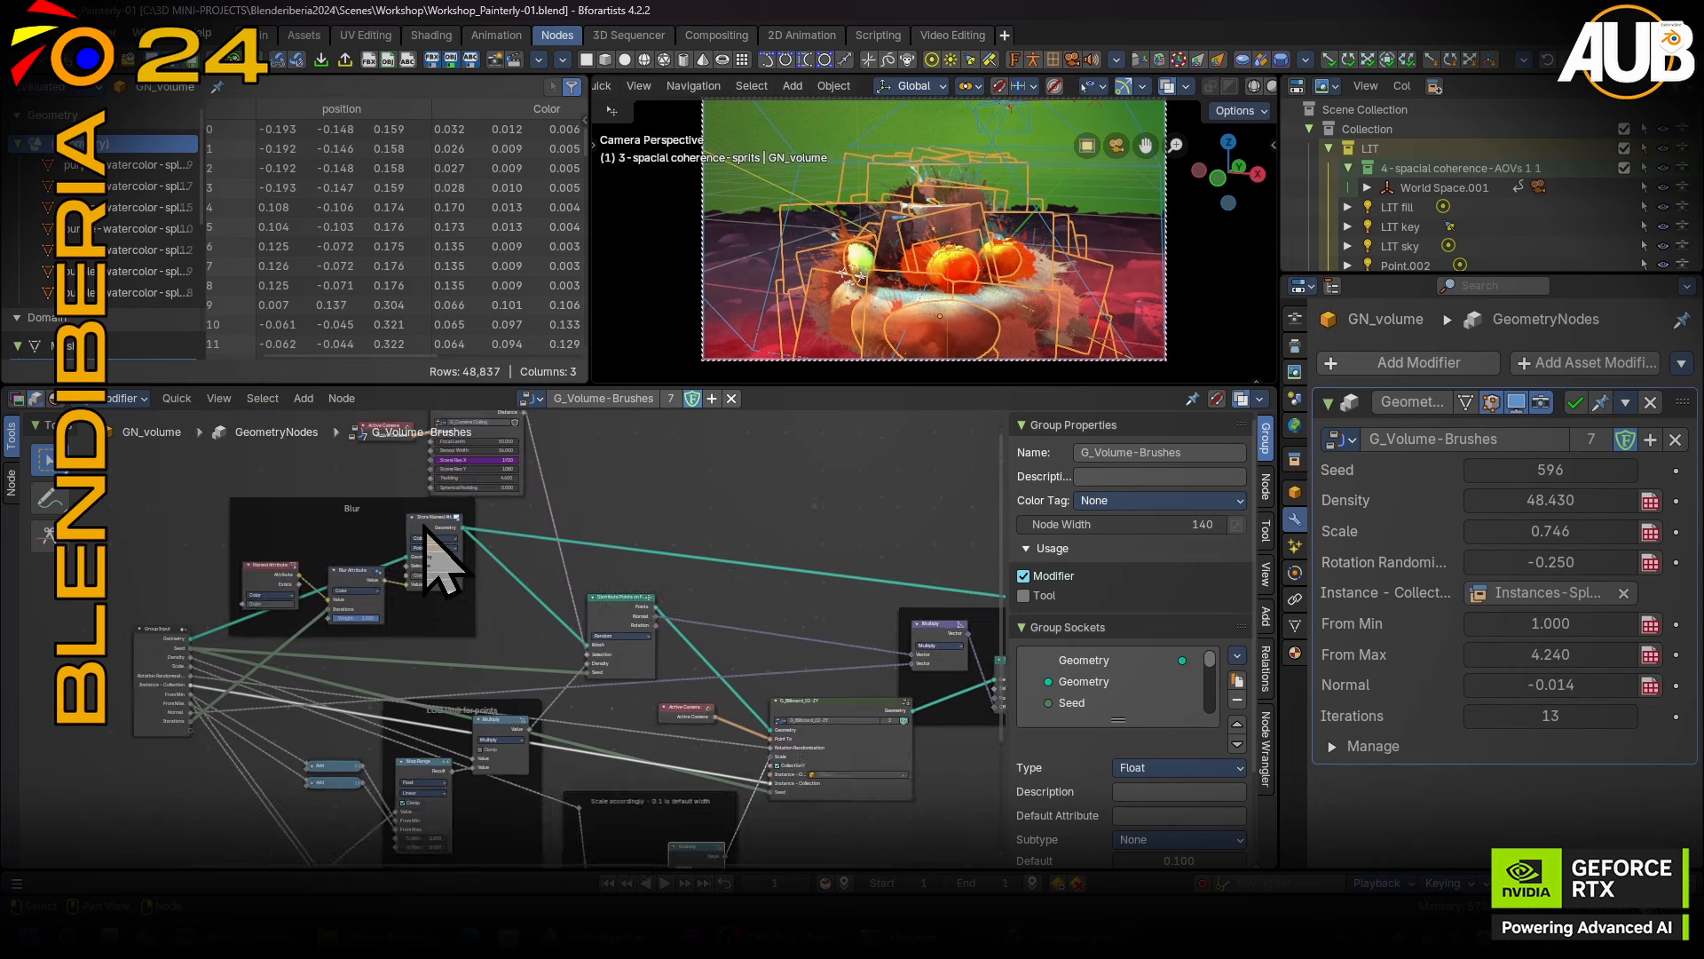
pyautogui.keyDown('ctrl'); pyautogui.keyDown('shift'); pyautogui.click(437, 524); pyautogui.keyUp('shift'); pyautogui.keyUp('ctrl')
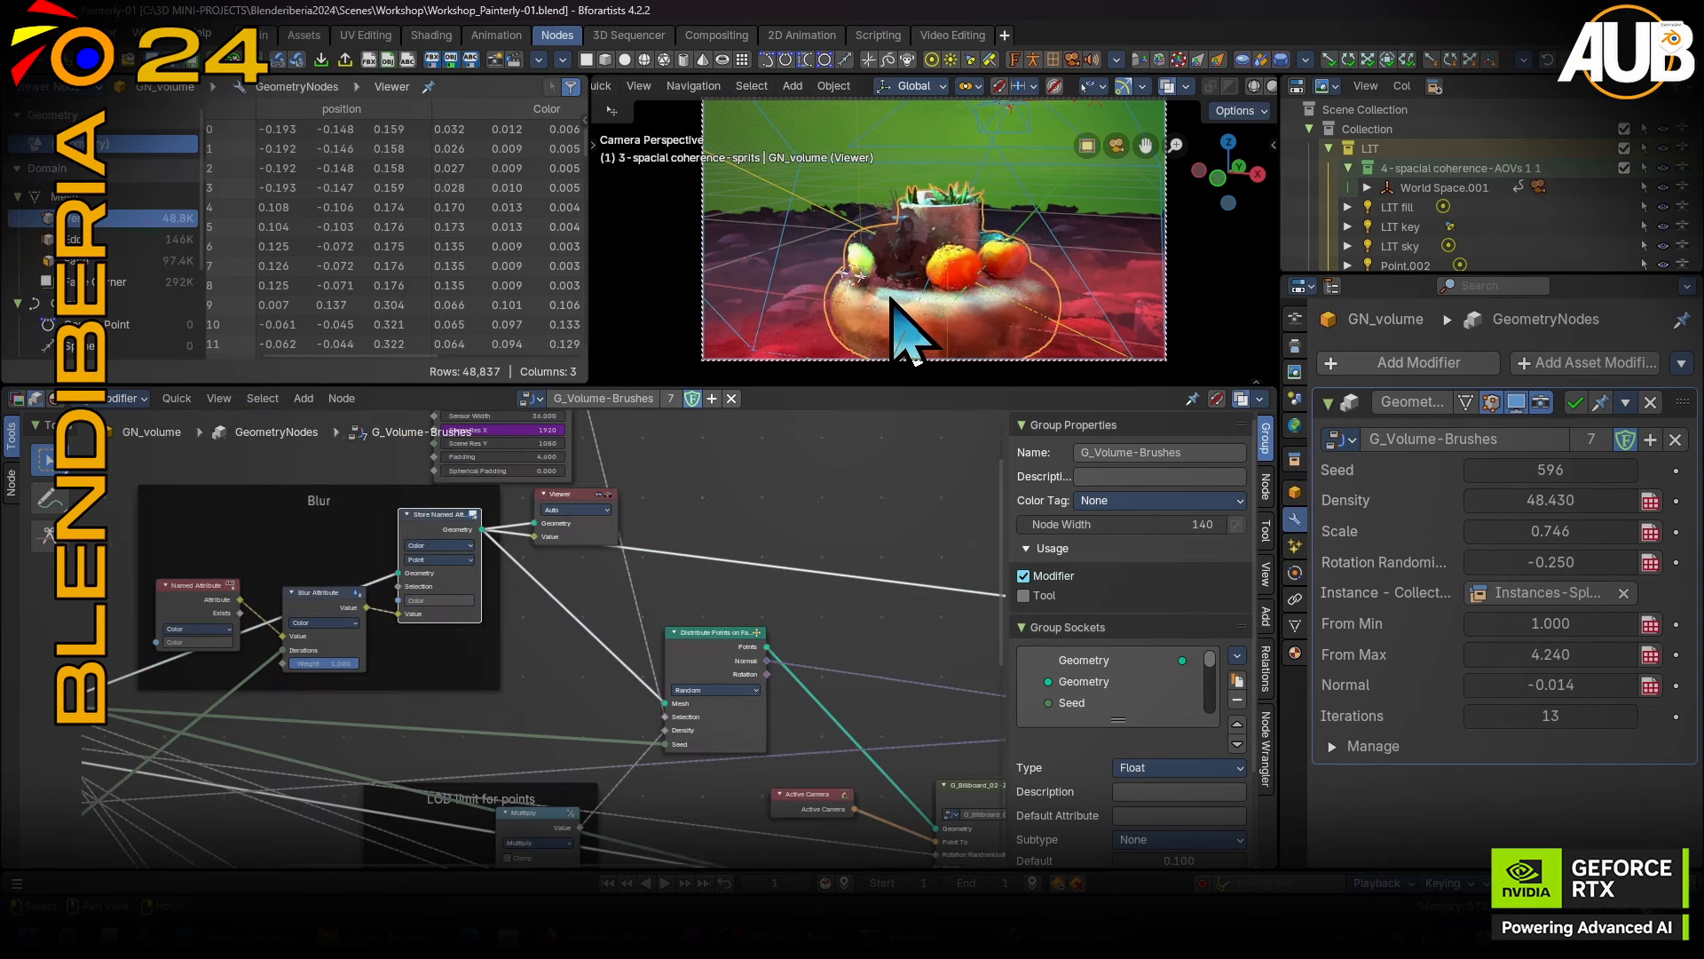
pyautogui.moveTo(914, 299); pyautogui.dragTo(947, 304, button='middle')
pyautogui.scroll(5, 934, 283)
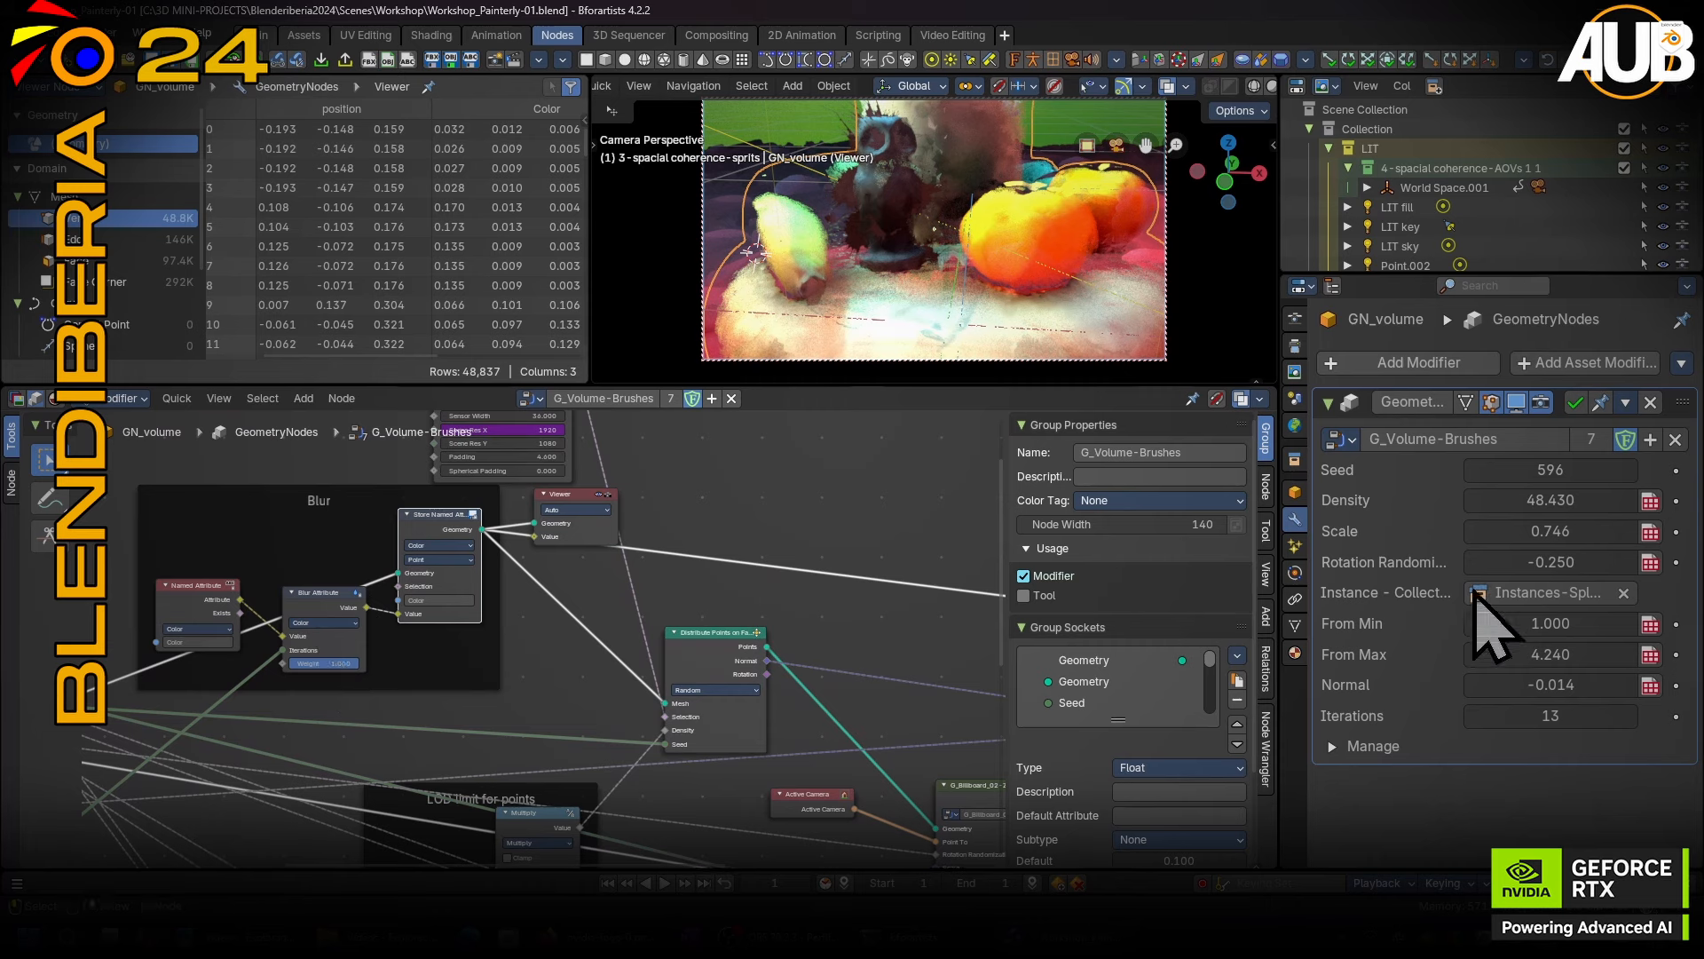
# Enlarge the 3D viewport and compare the blur at Iterations 1 and 0, settling on 7.
pyautogui.moveTo(1551, 721)
pyautogui.mouseDown()
pyautogui.moveTo(1593, 721)
pyautogui.moveTo(1542, 716)
pyautogui.mouseUp()
pyautogui.moveTo(925, 214); pyautogui.dragTo(909, 252, button='middle')
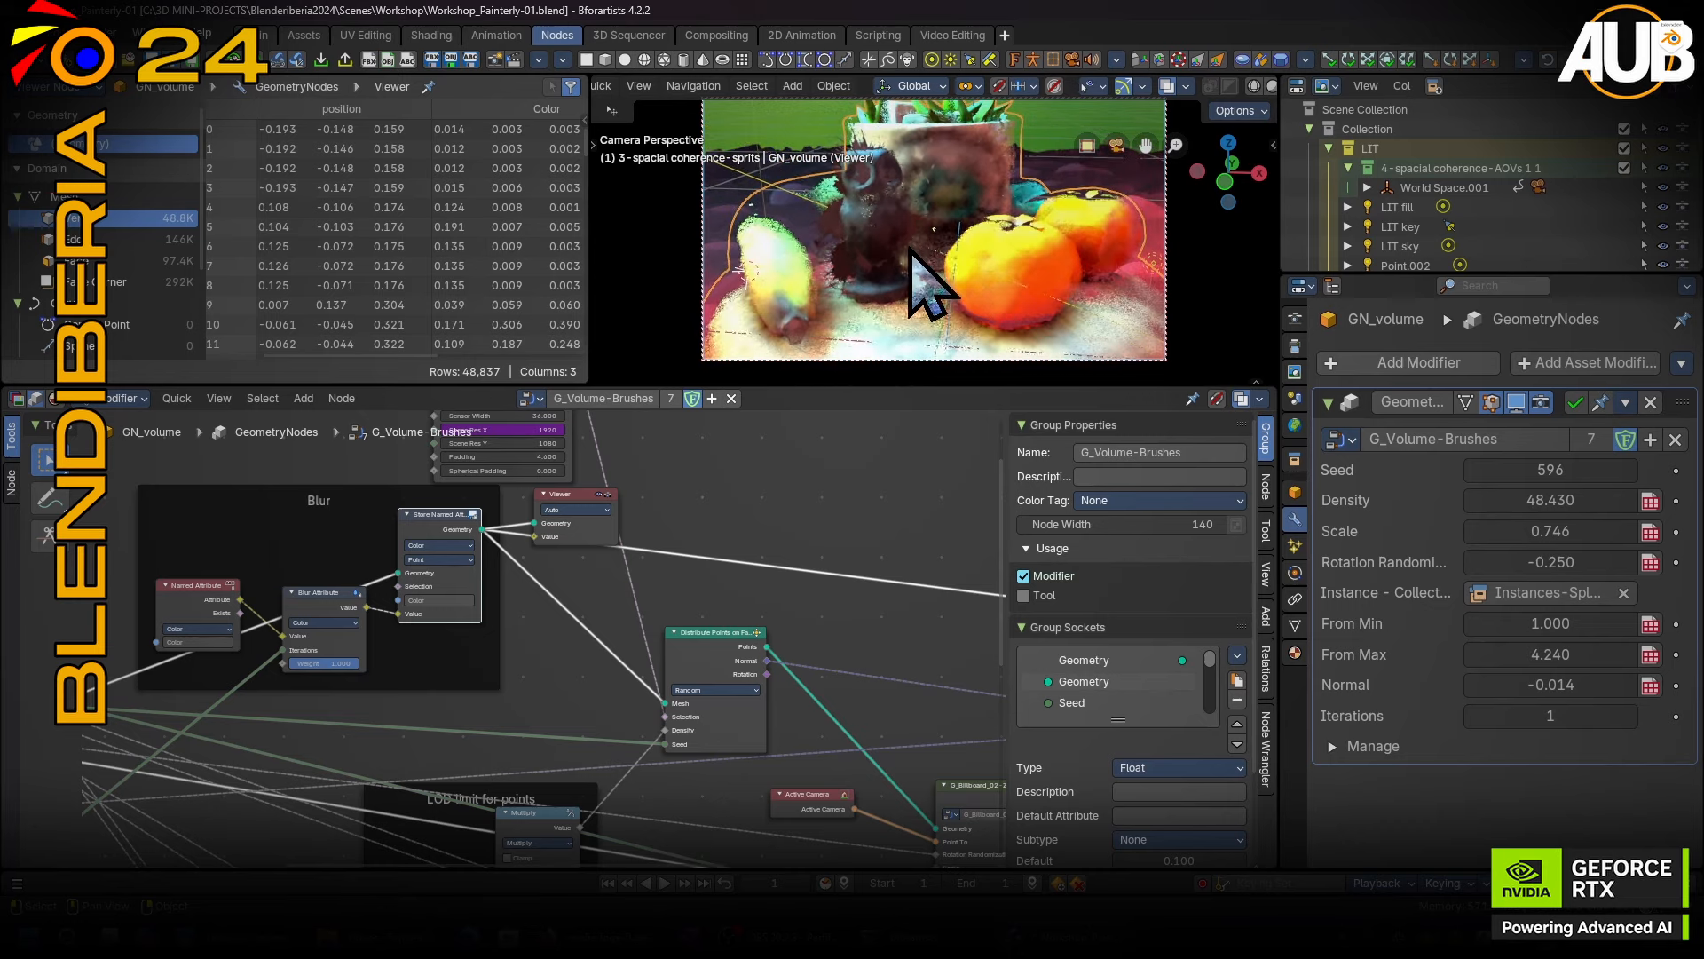
pyautogui.moveTo(861, 384); pyautogui.dragTo(861, 597)
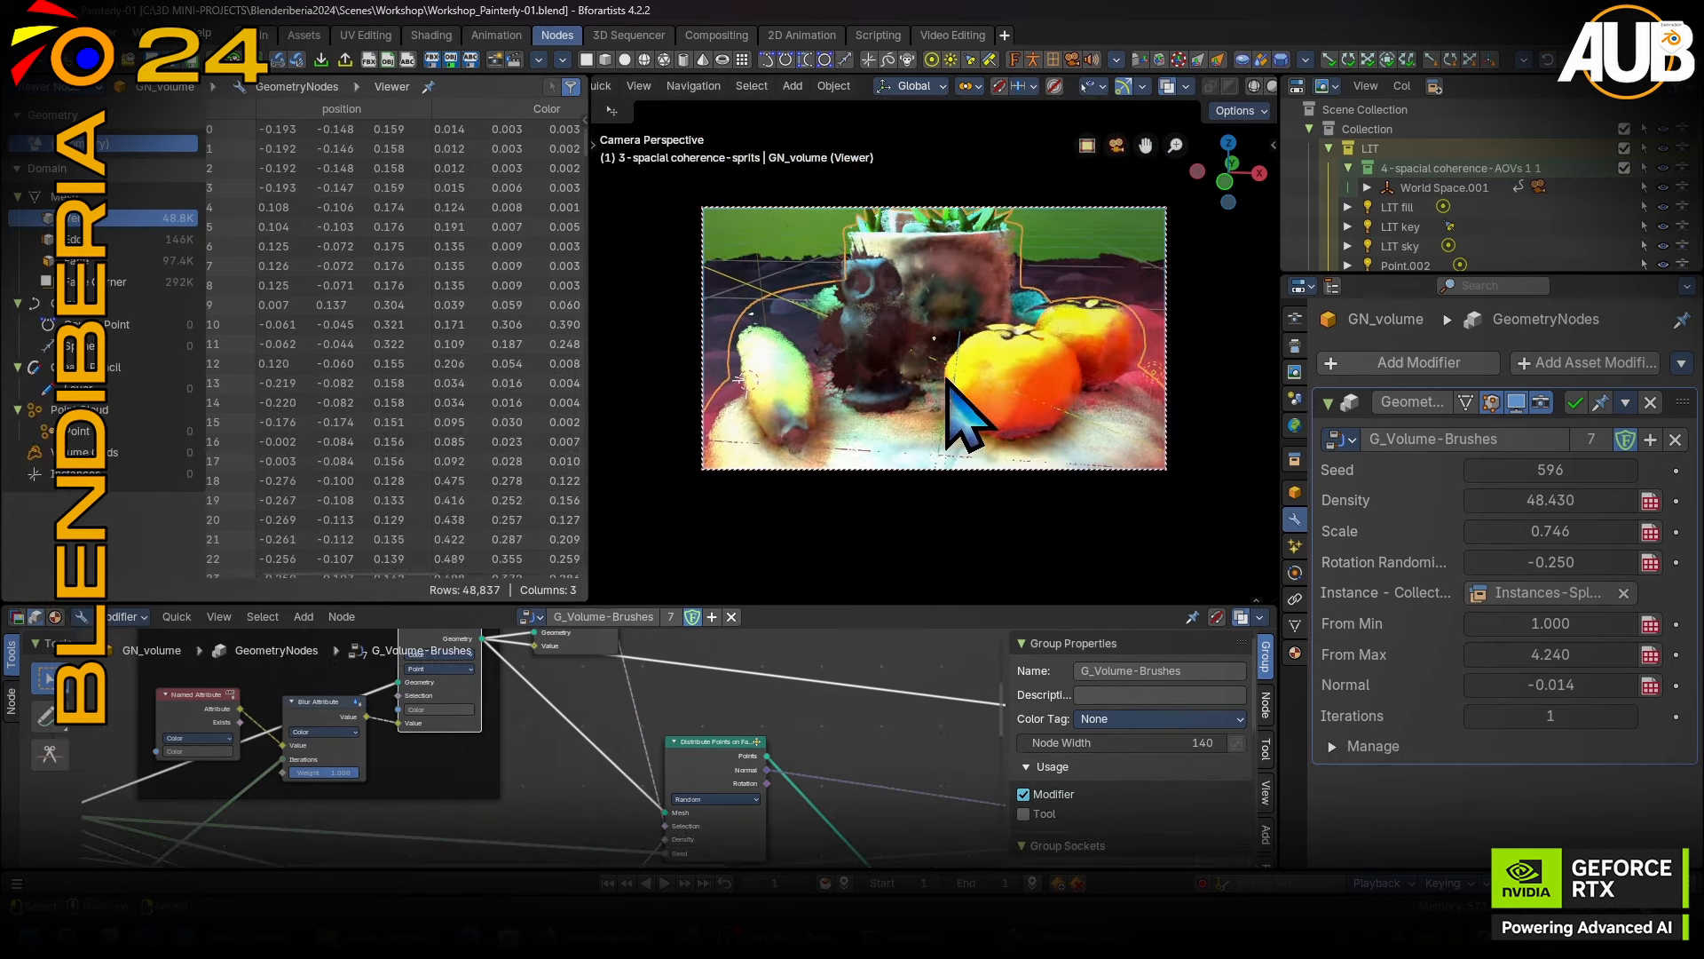
pyautogui.scroll(4, 954, 377)
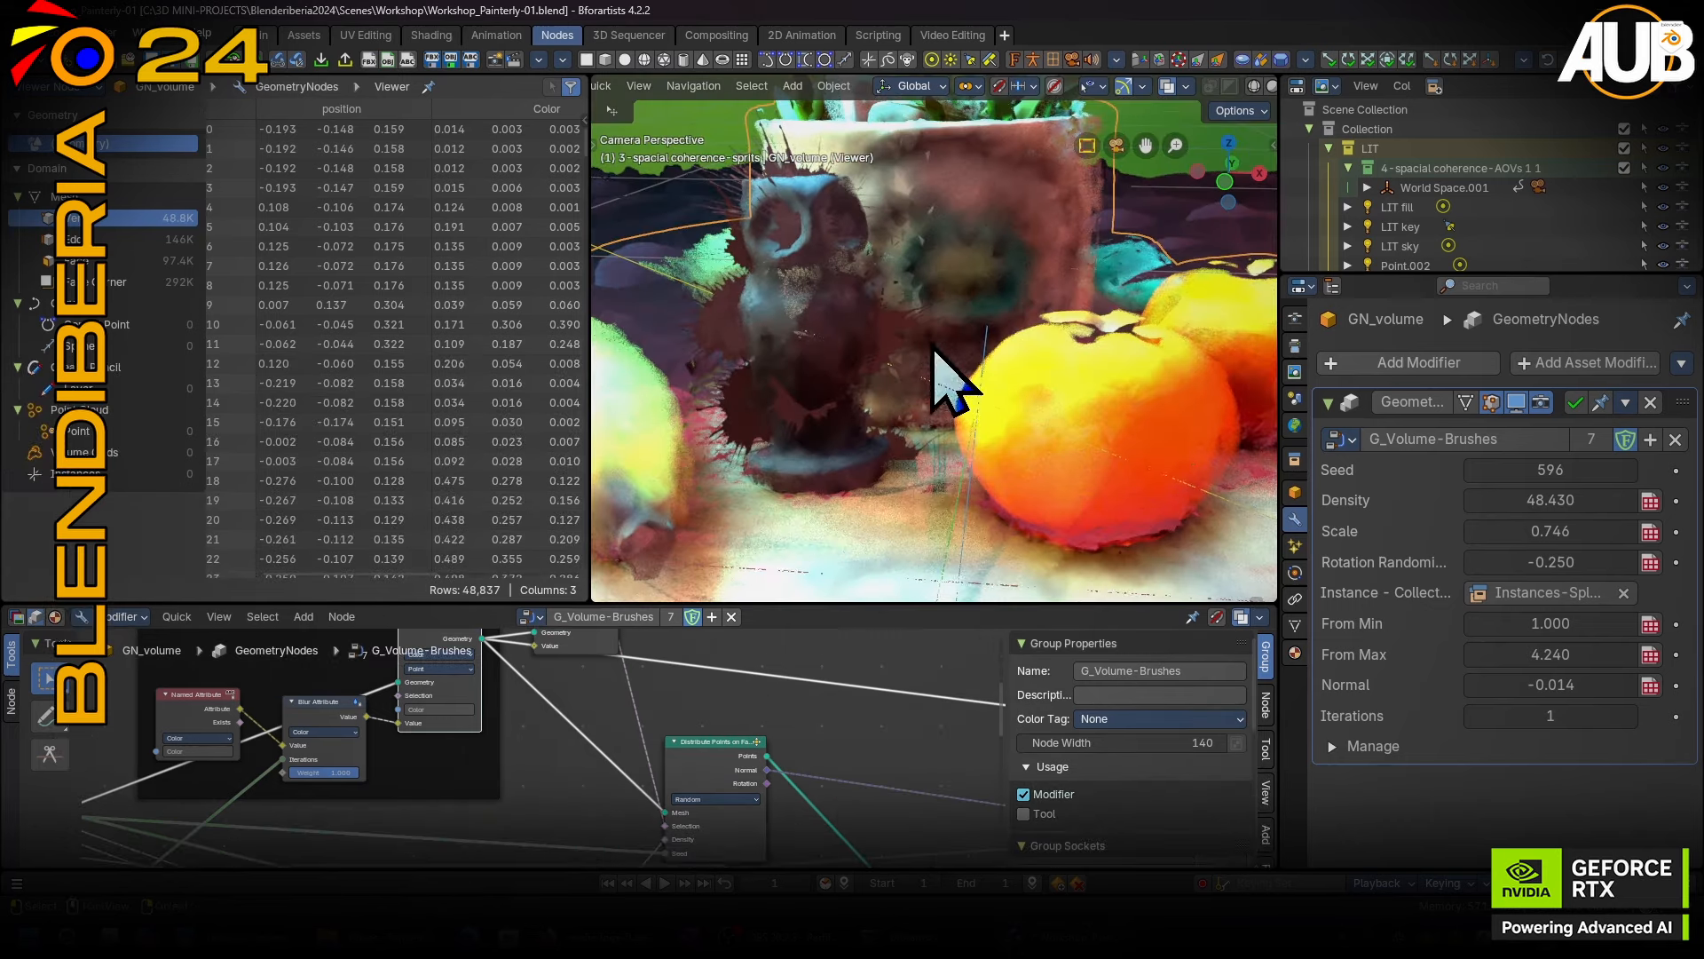
pyautogui.moveTo(1550, 716)
pyautogui.mouseDown()
pyautogui.moveTo(1598, 716)
pyautogui.moveTo(1545, 715)
pyautogui.mouseUp()
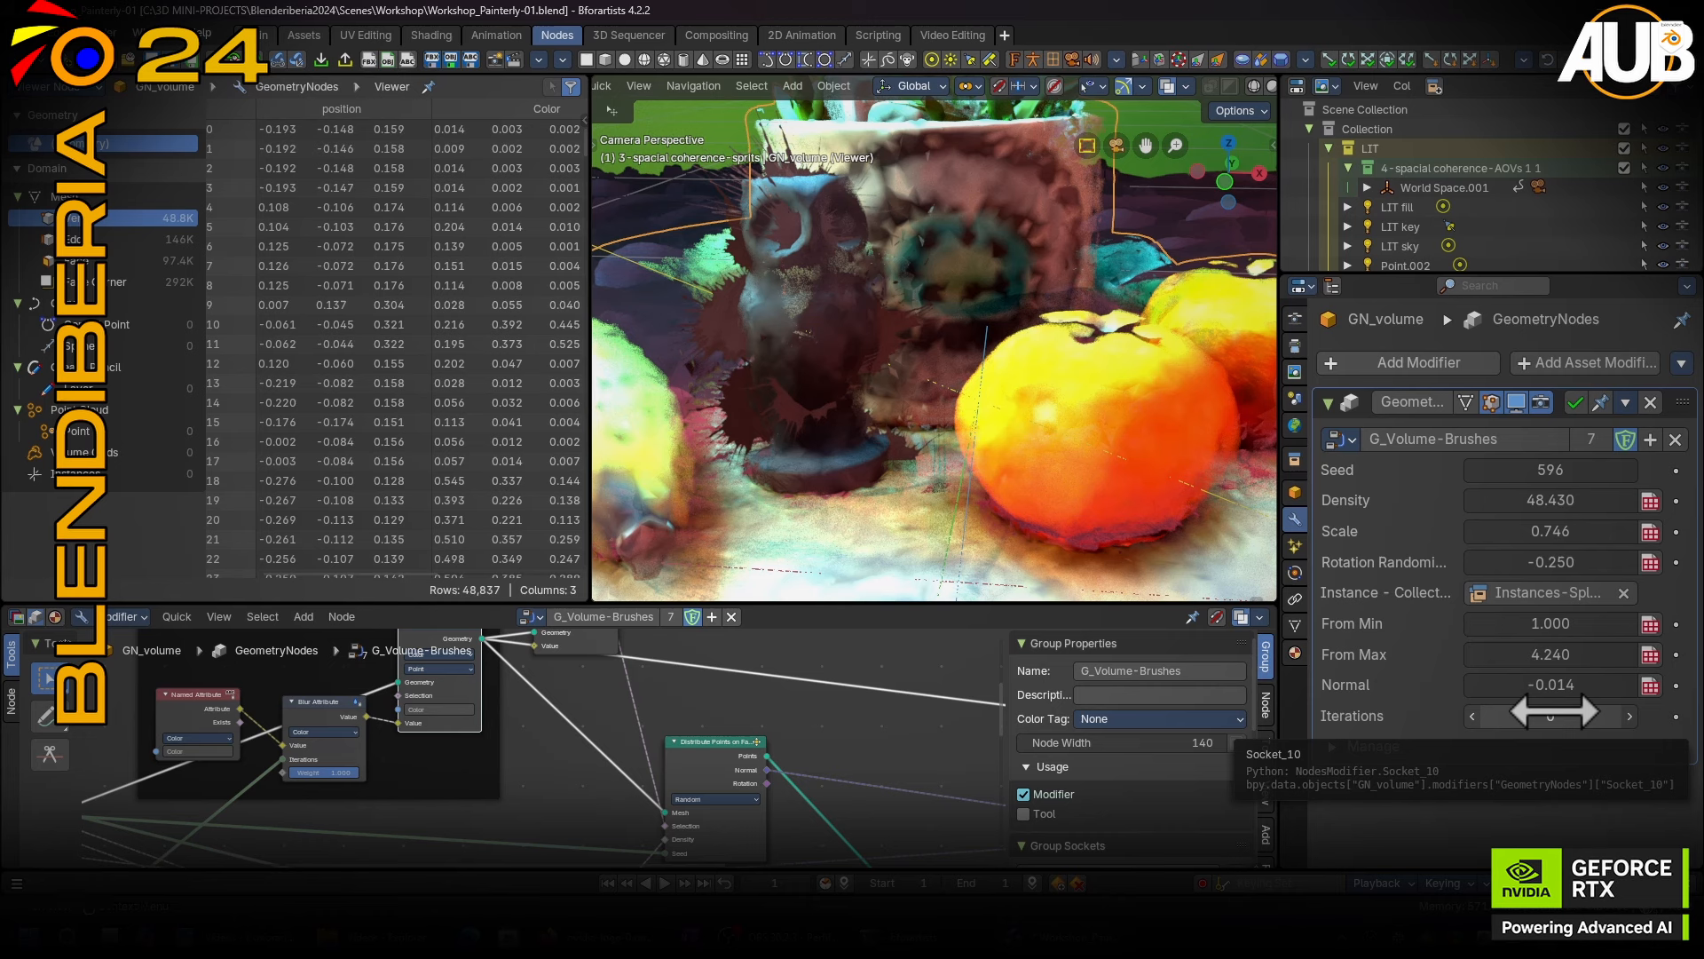
pyautogui.moveTo(1554, 711)
pyautogui.mouseDown()
pyautogui.moveTo(1656, 711)
pyautogui.moveTo(1544, 711)
pyautogui.mouseUp()
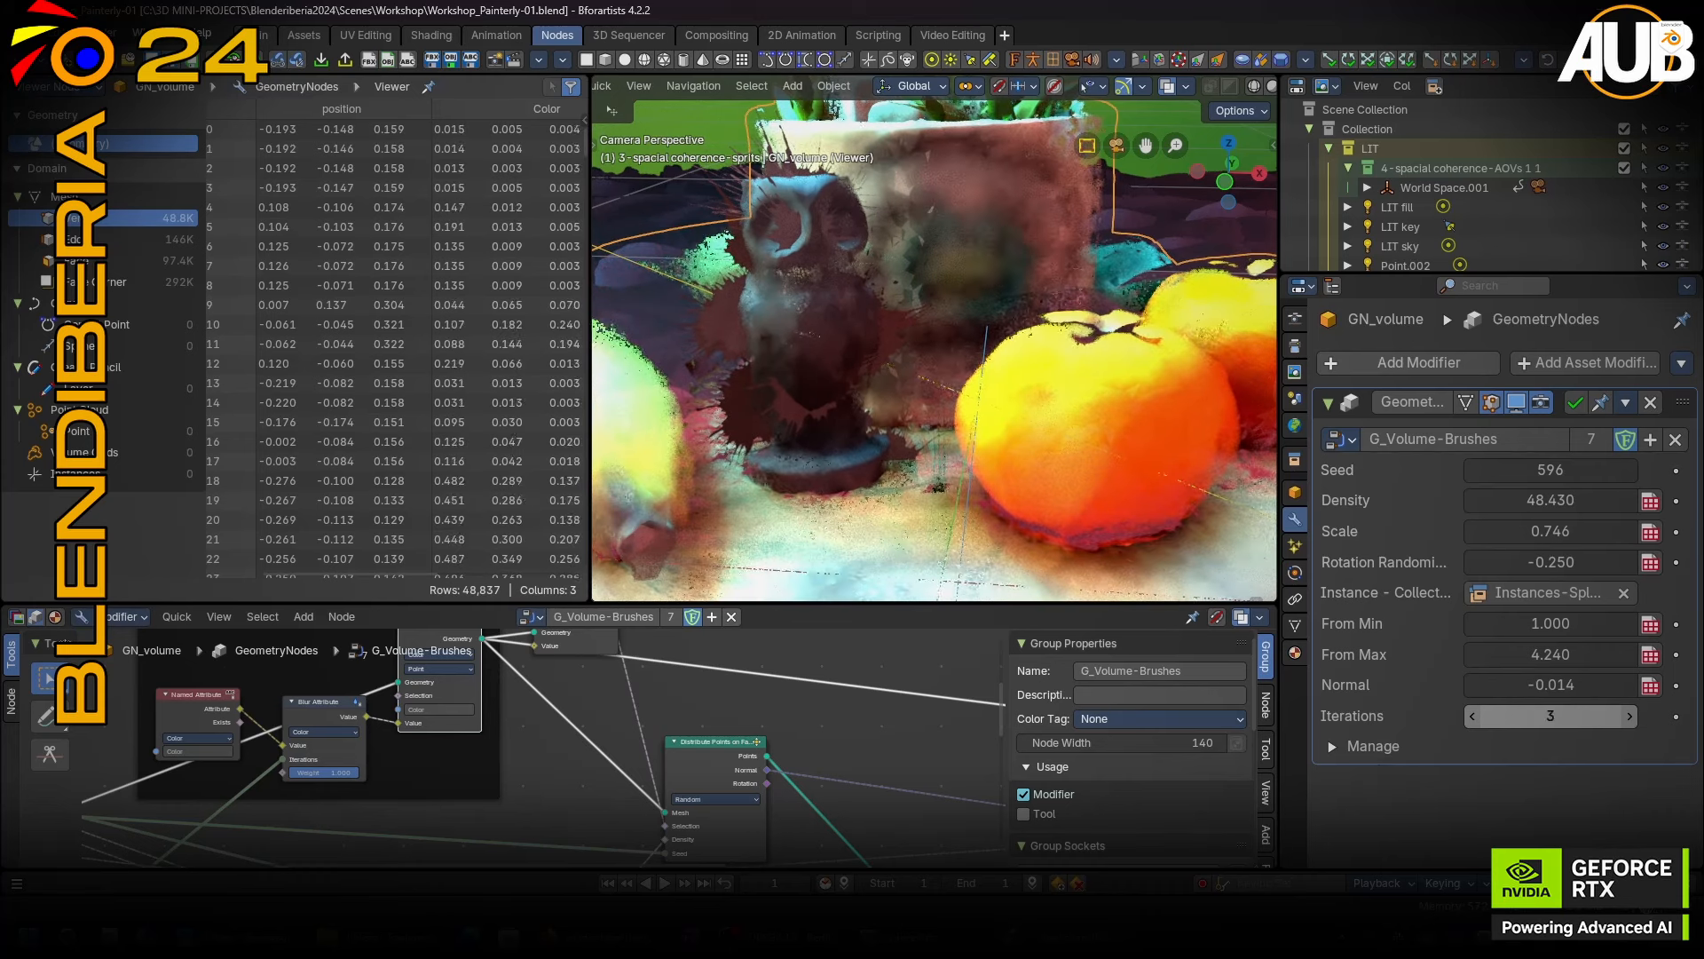
# Examine the G_Camera Culling node's camera, resolution and padding inputs above the Blur frame.
pyautogui.moveTo(701, 679); pyautogui.dragTo(570, 761, button='middle')
pyautogui.moveTo(498, 679); pyautogui.dragTo(524, 799, button='middle')
pyautogui.scroll(-2, 442, 730)
pyautogui.scroll(4, 424, 763)
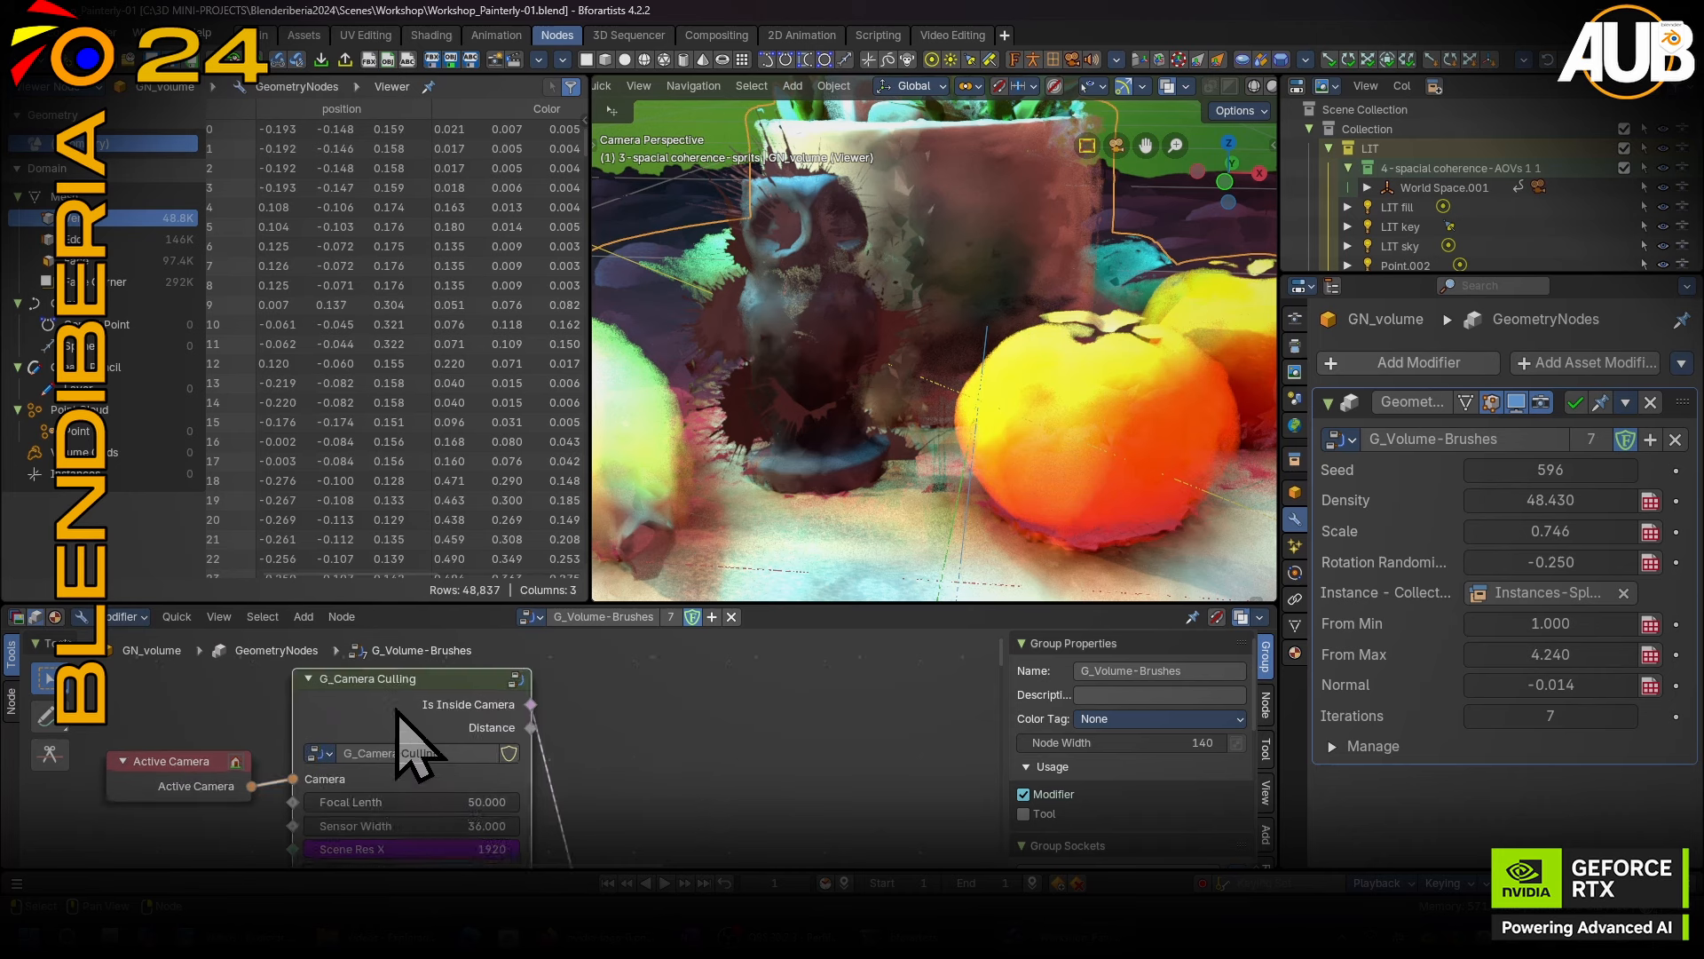
pyautogui.moveTo(888, 815); pyautogui.dragTo(604, 824, button='middle')
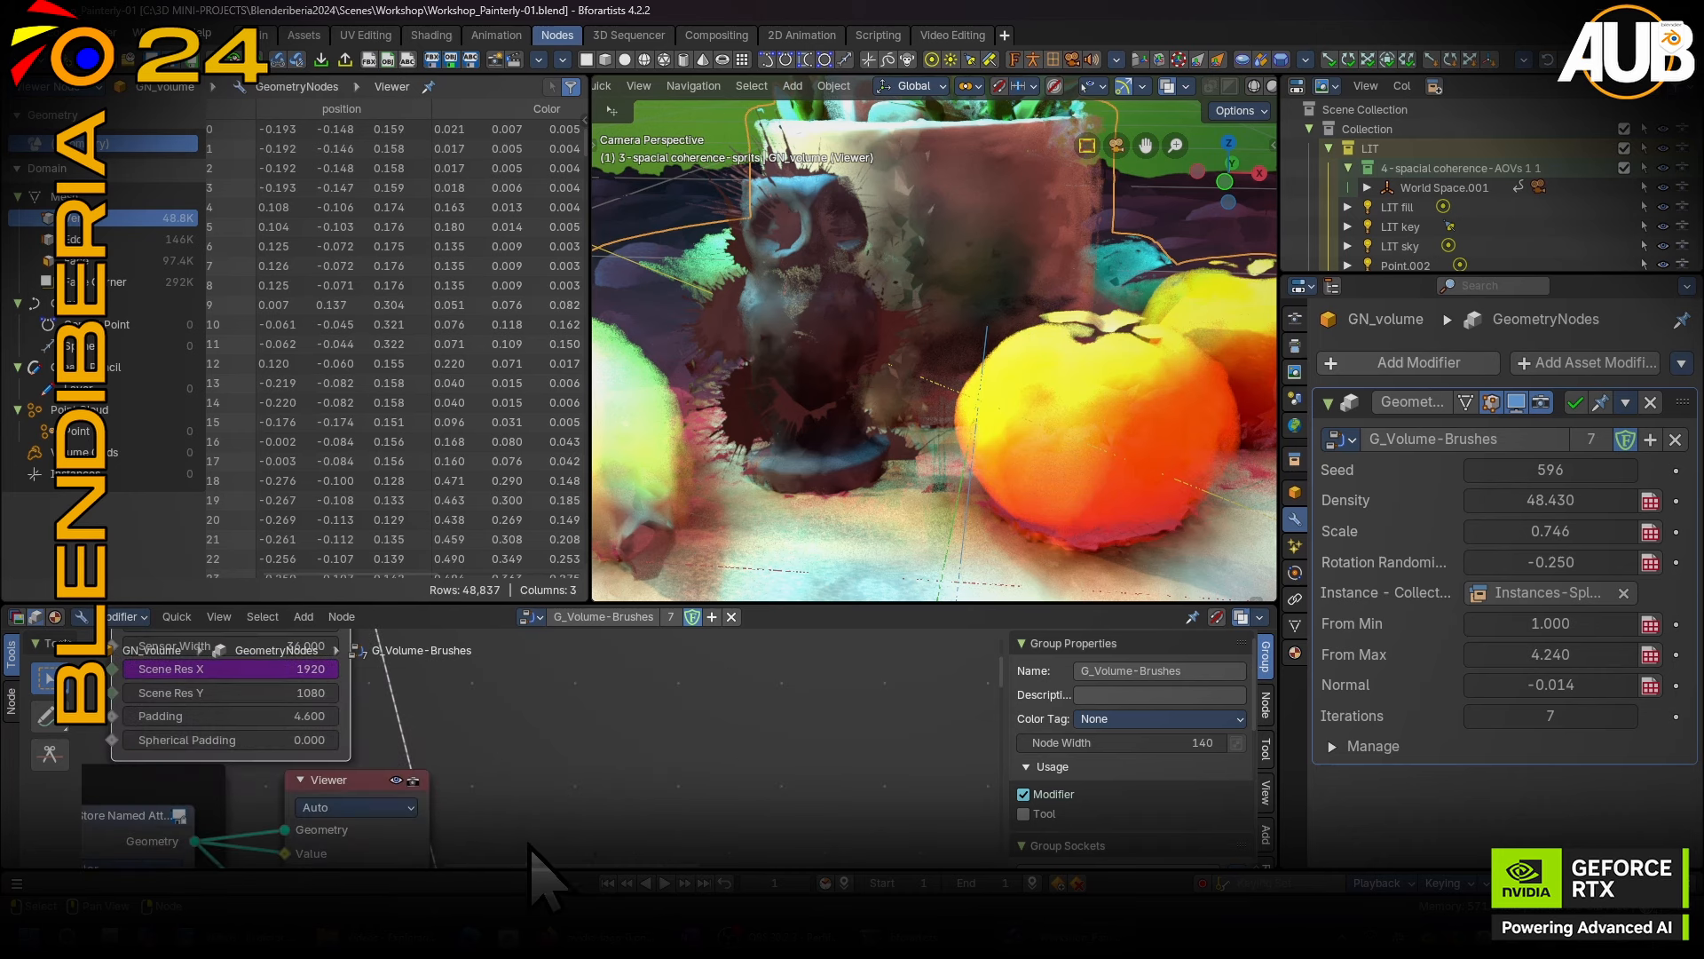
pyautogui.scroll(-4, 449, 742)
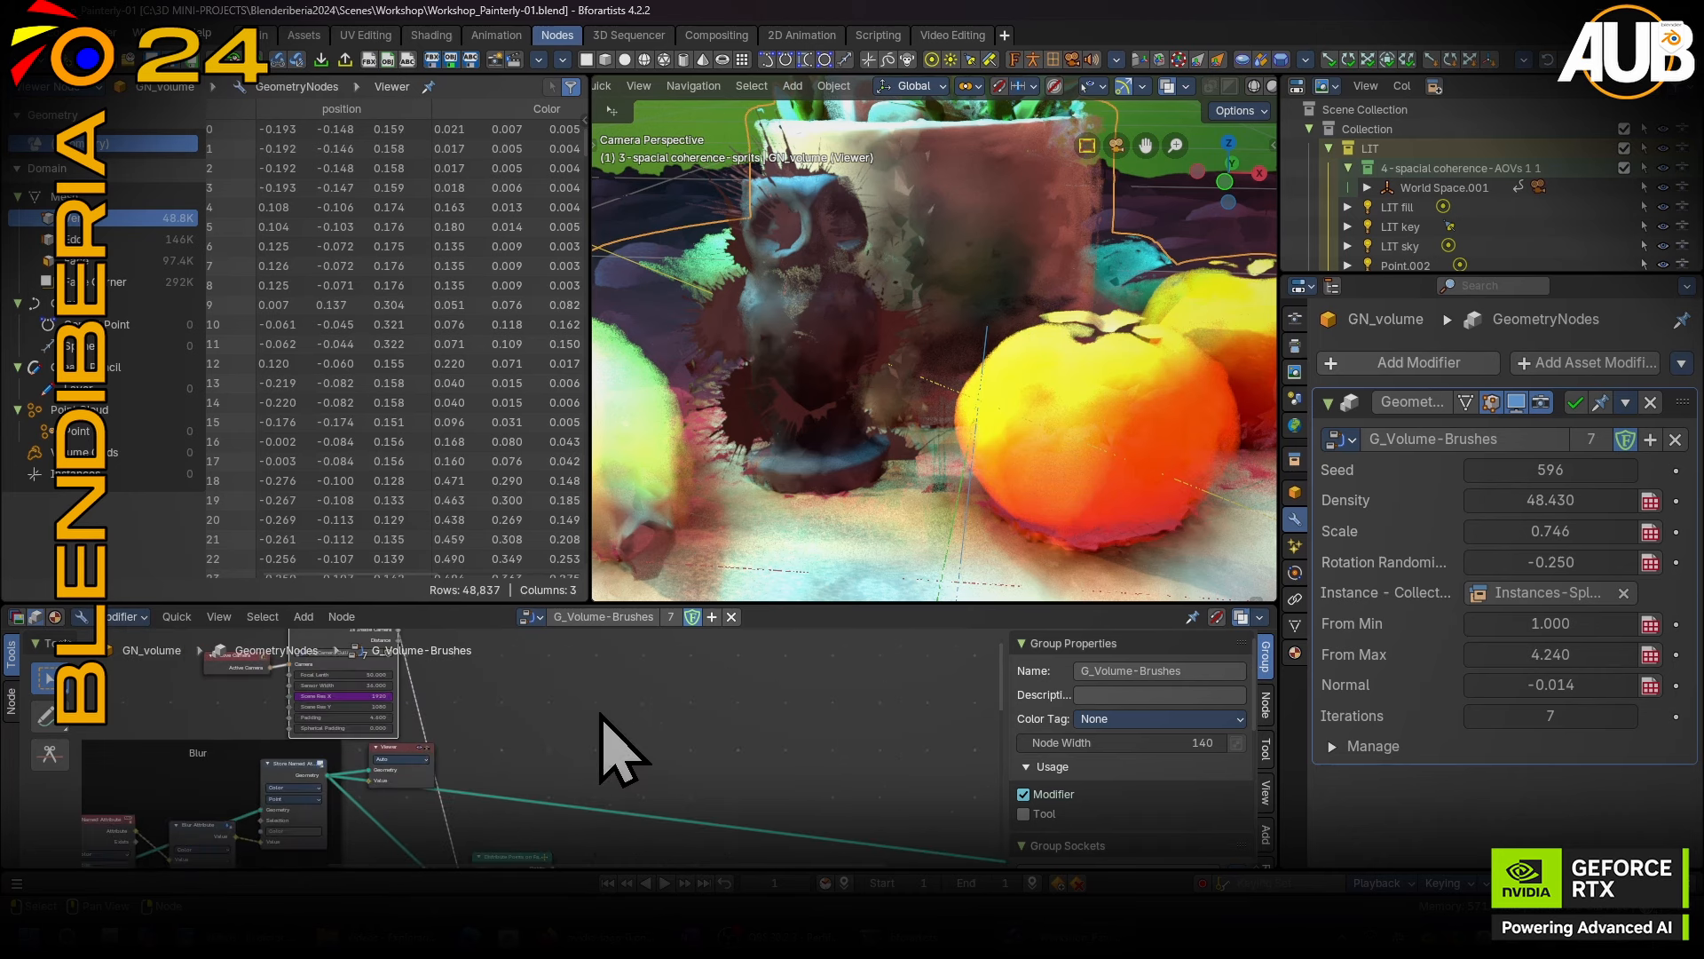
pyautogui.moveTo(601, 714); pyautogui.dragTo(639, 731, button='middle')
# Open the G_Billboard_02-ZY group in a maximized node editor and move the integer Random Value node beneath the Switch node.
pyautogui.press('Tab')
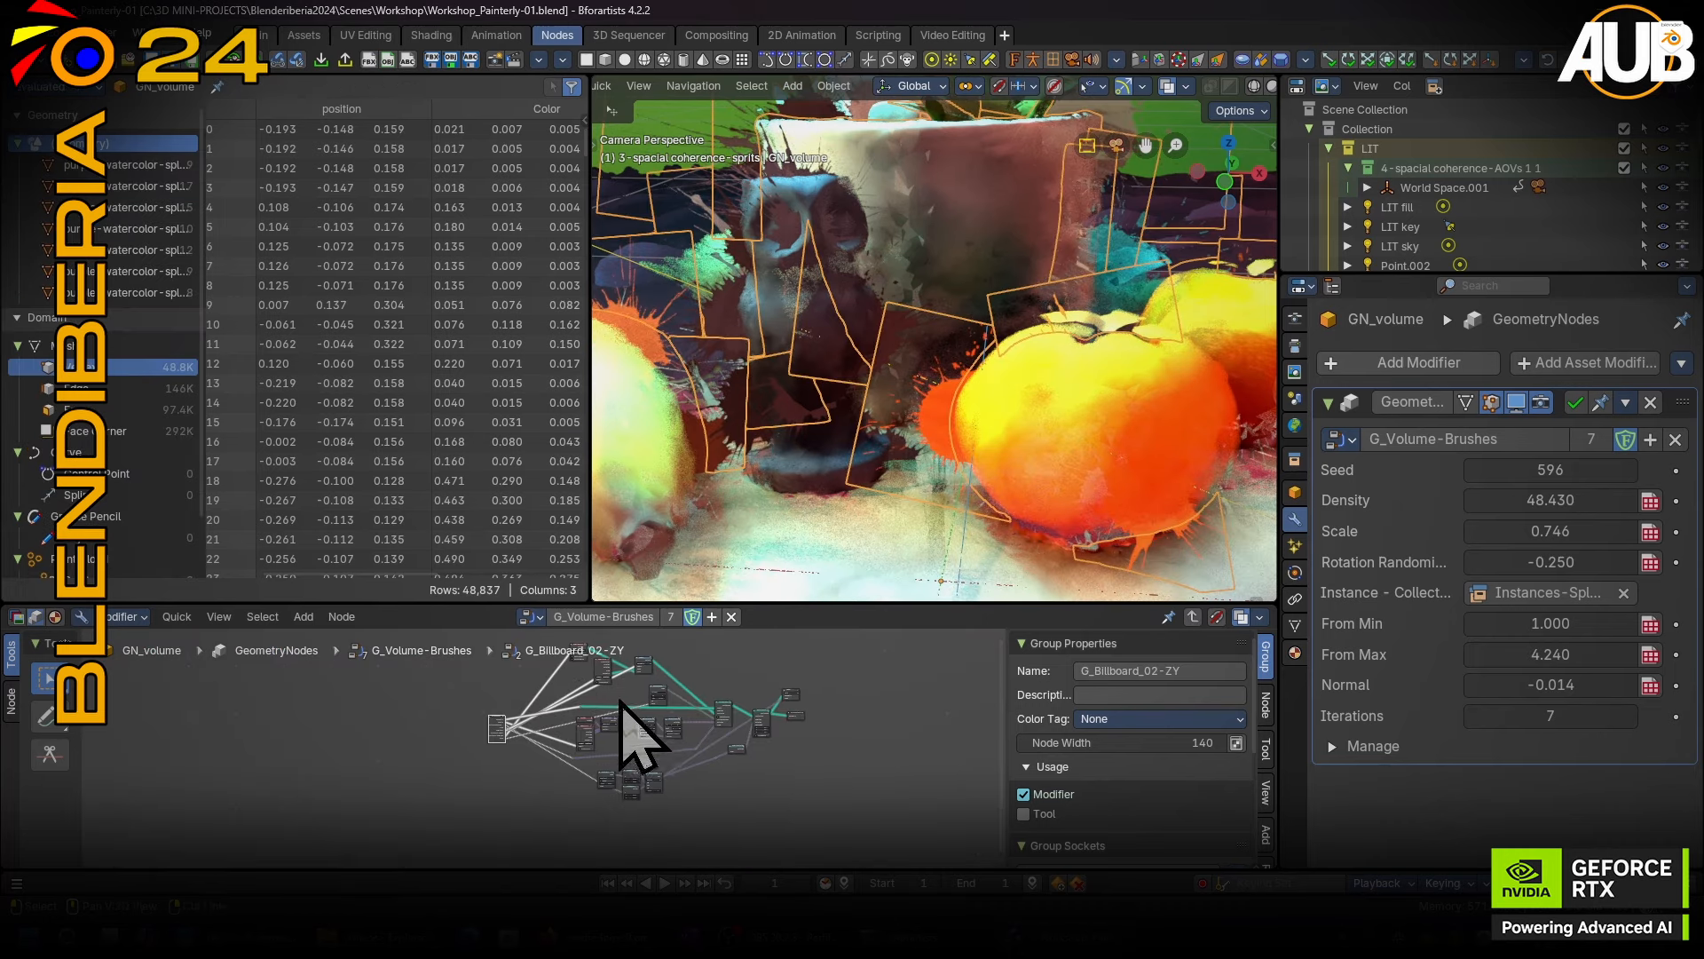
pyautogui.hotkey('ctrl', 'space')
pyautogui.scroll(8, 930, 452)
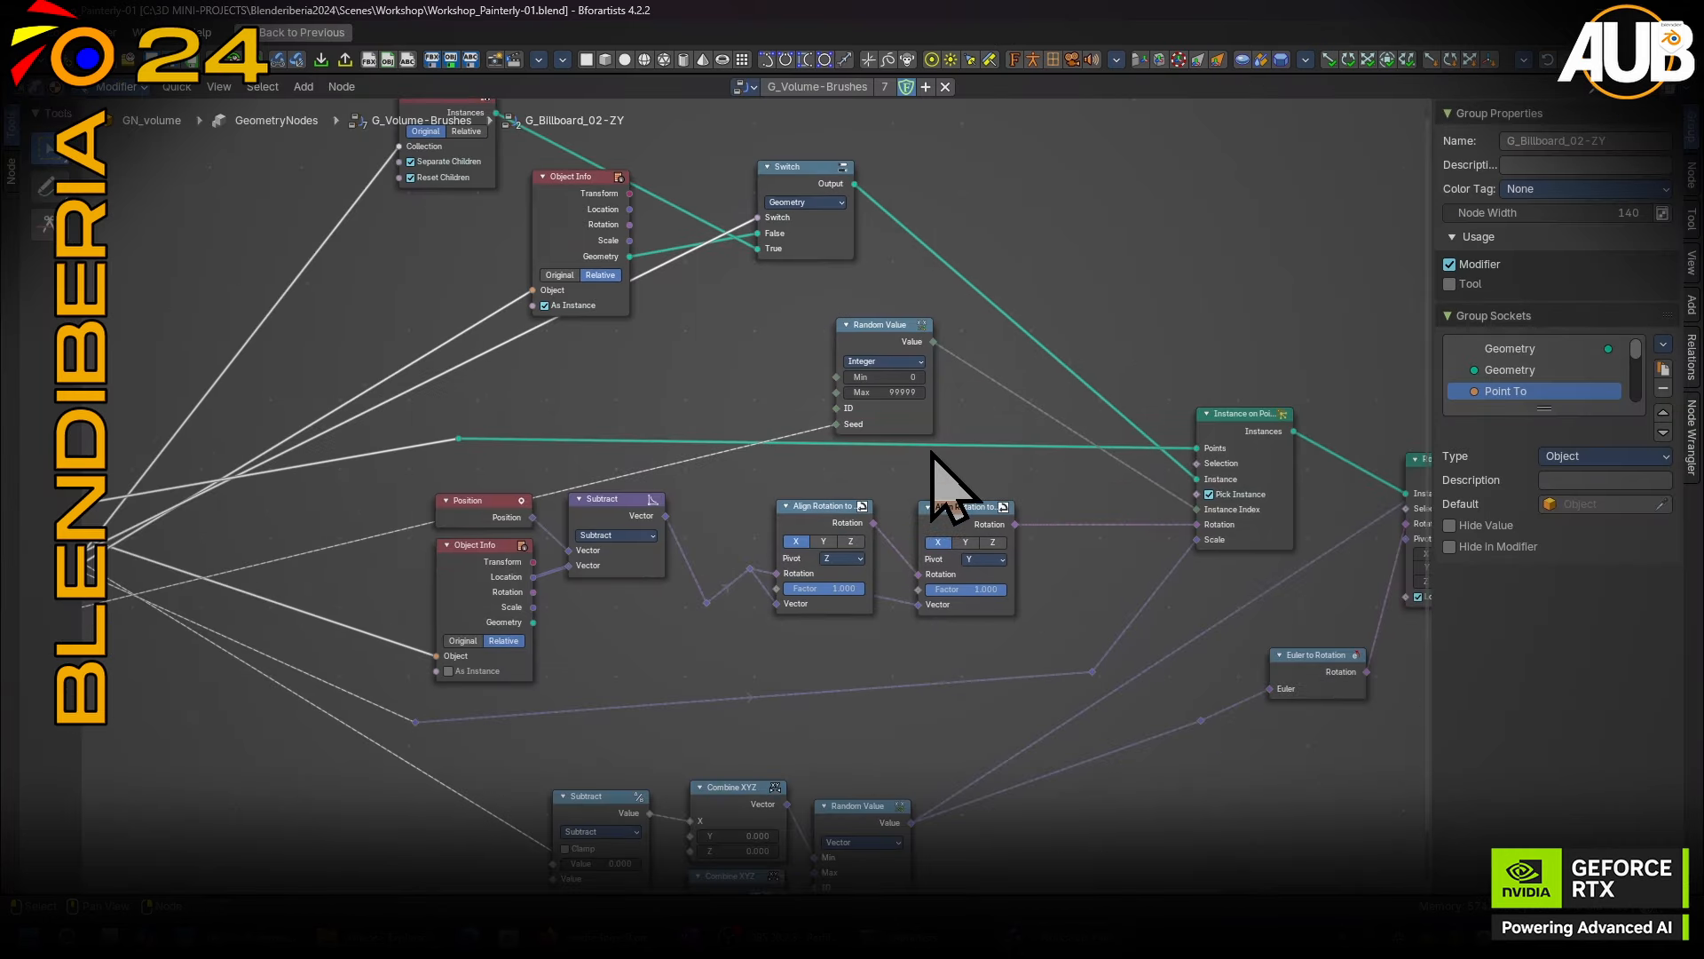
pyautogui.moveTo(886, 315); pyautogui.dragTo(831, 291)
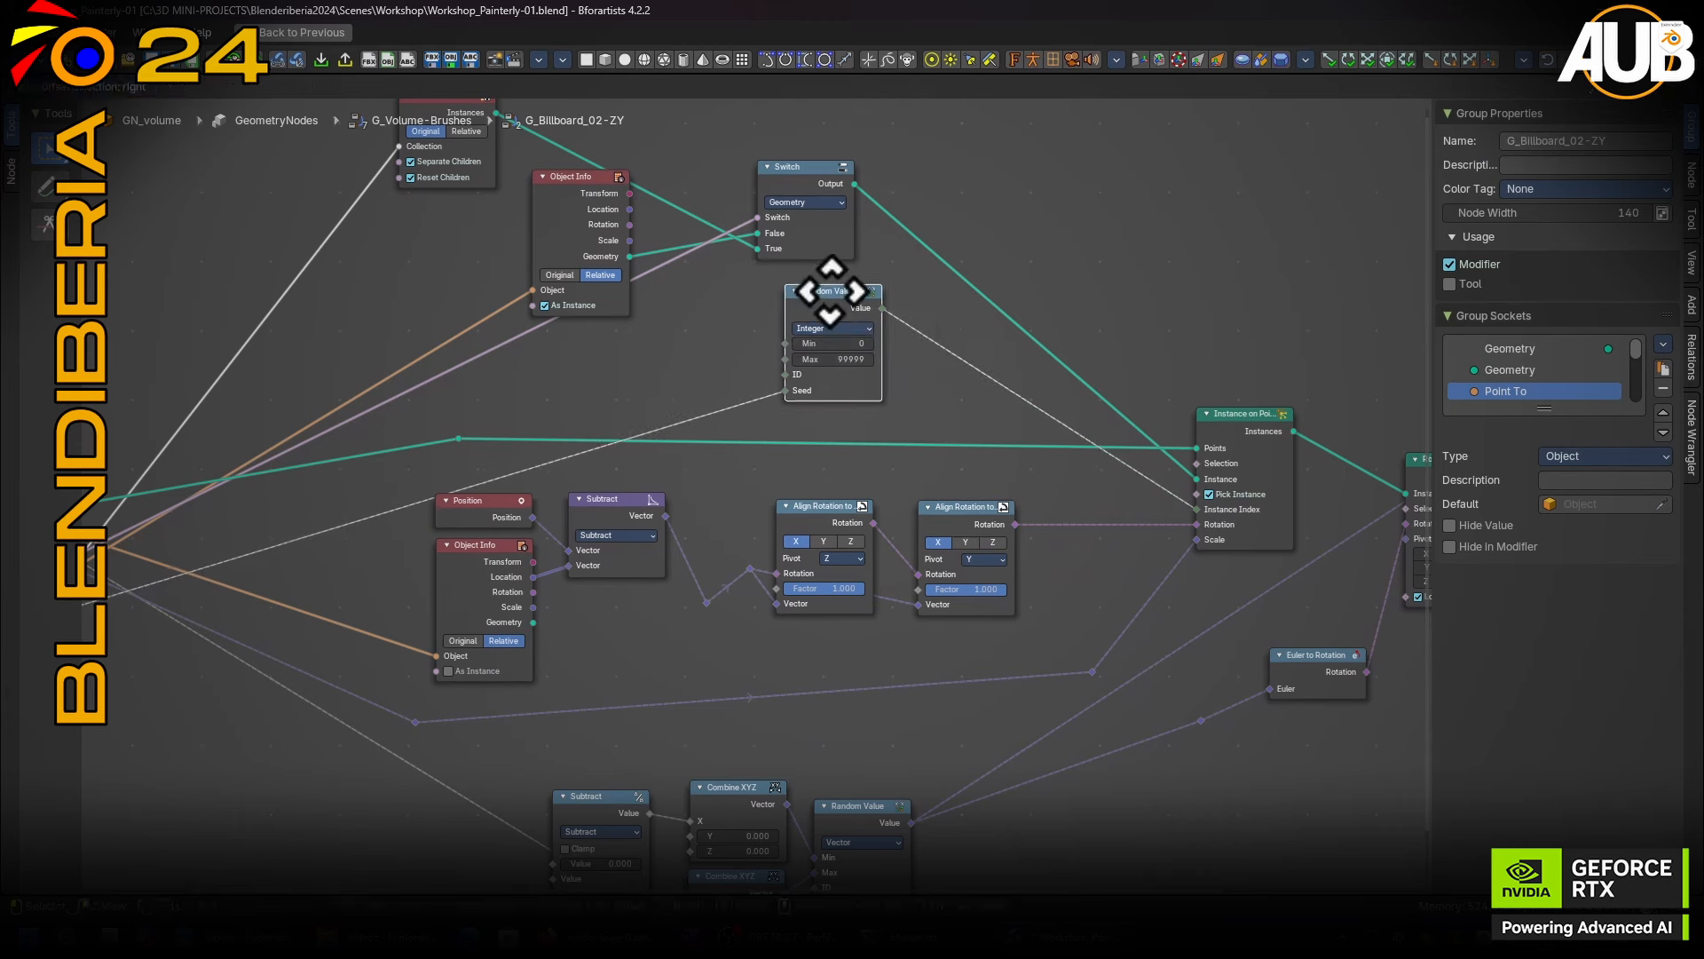
pyautogui.moveTo(1137, 448); pyautogui.dragTo(1048, 459, button='middle')
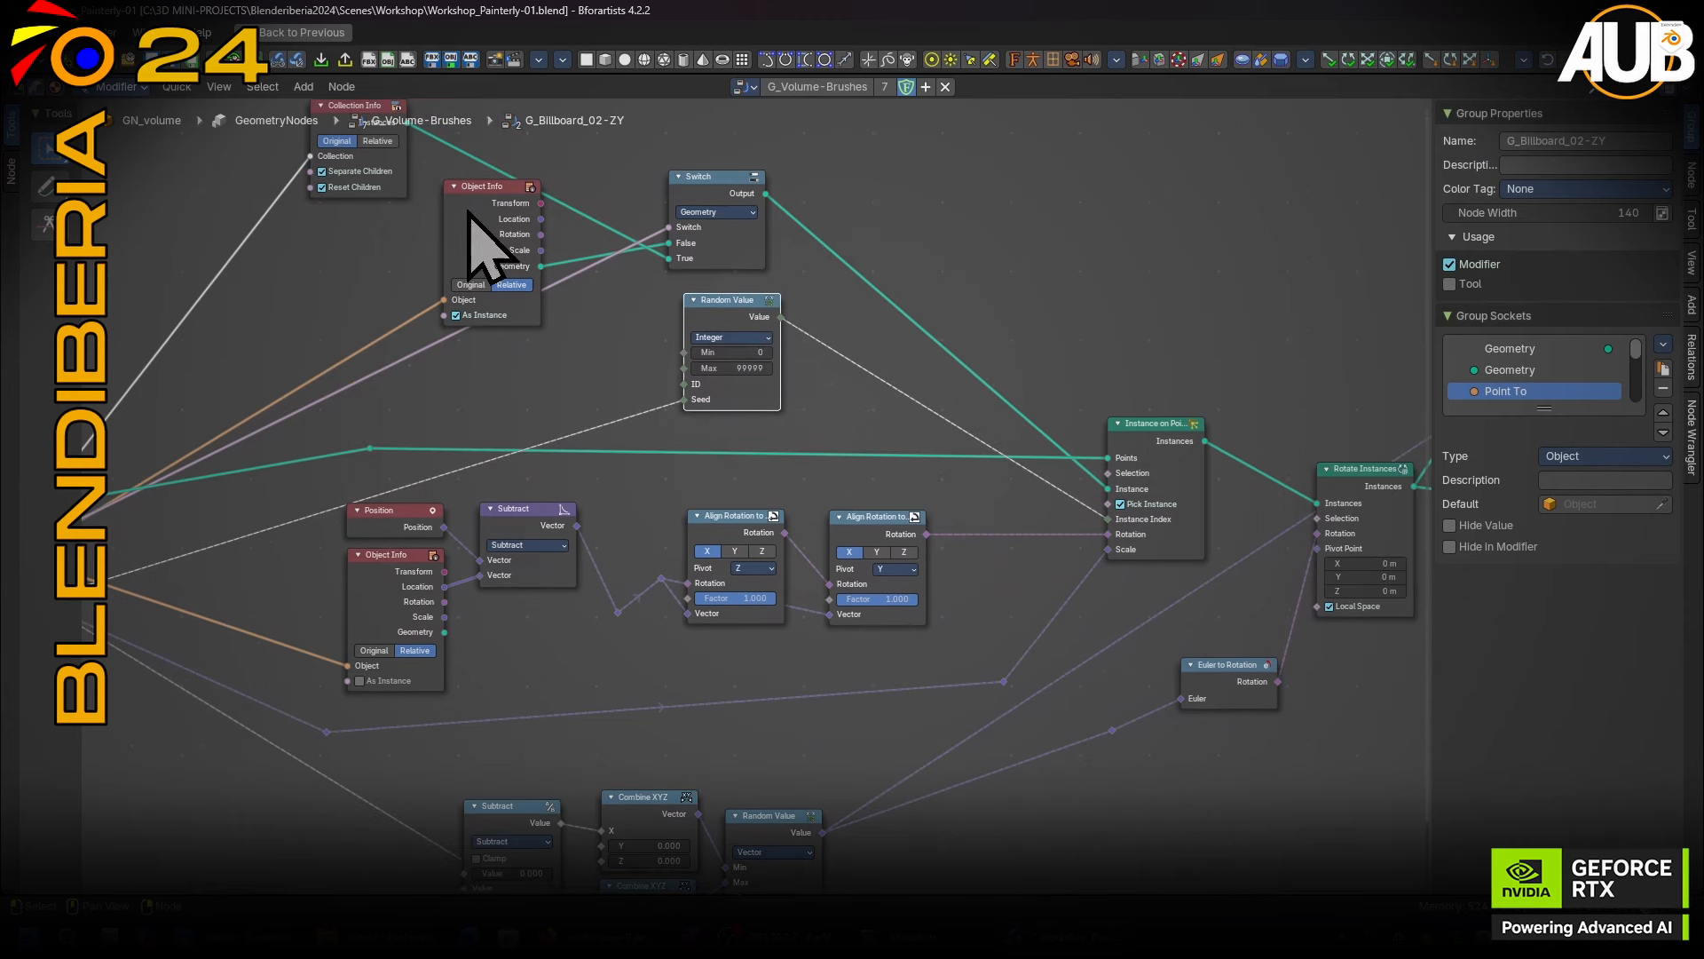
# Align the upper Object Info node beneath Collection Info at the start of the instance-source branch.
pyautogui.moveTo(468, 213); pyautogui.dragTo(333, 250)
pyautogui.moveTo(349, 259); pyautogui.dragTo(354, 325, button='middle')
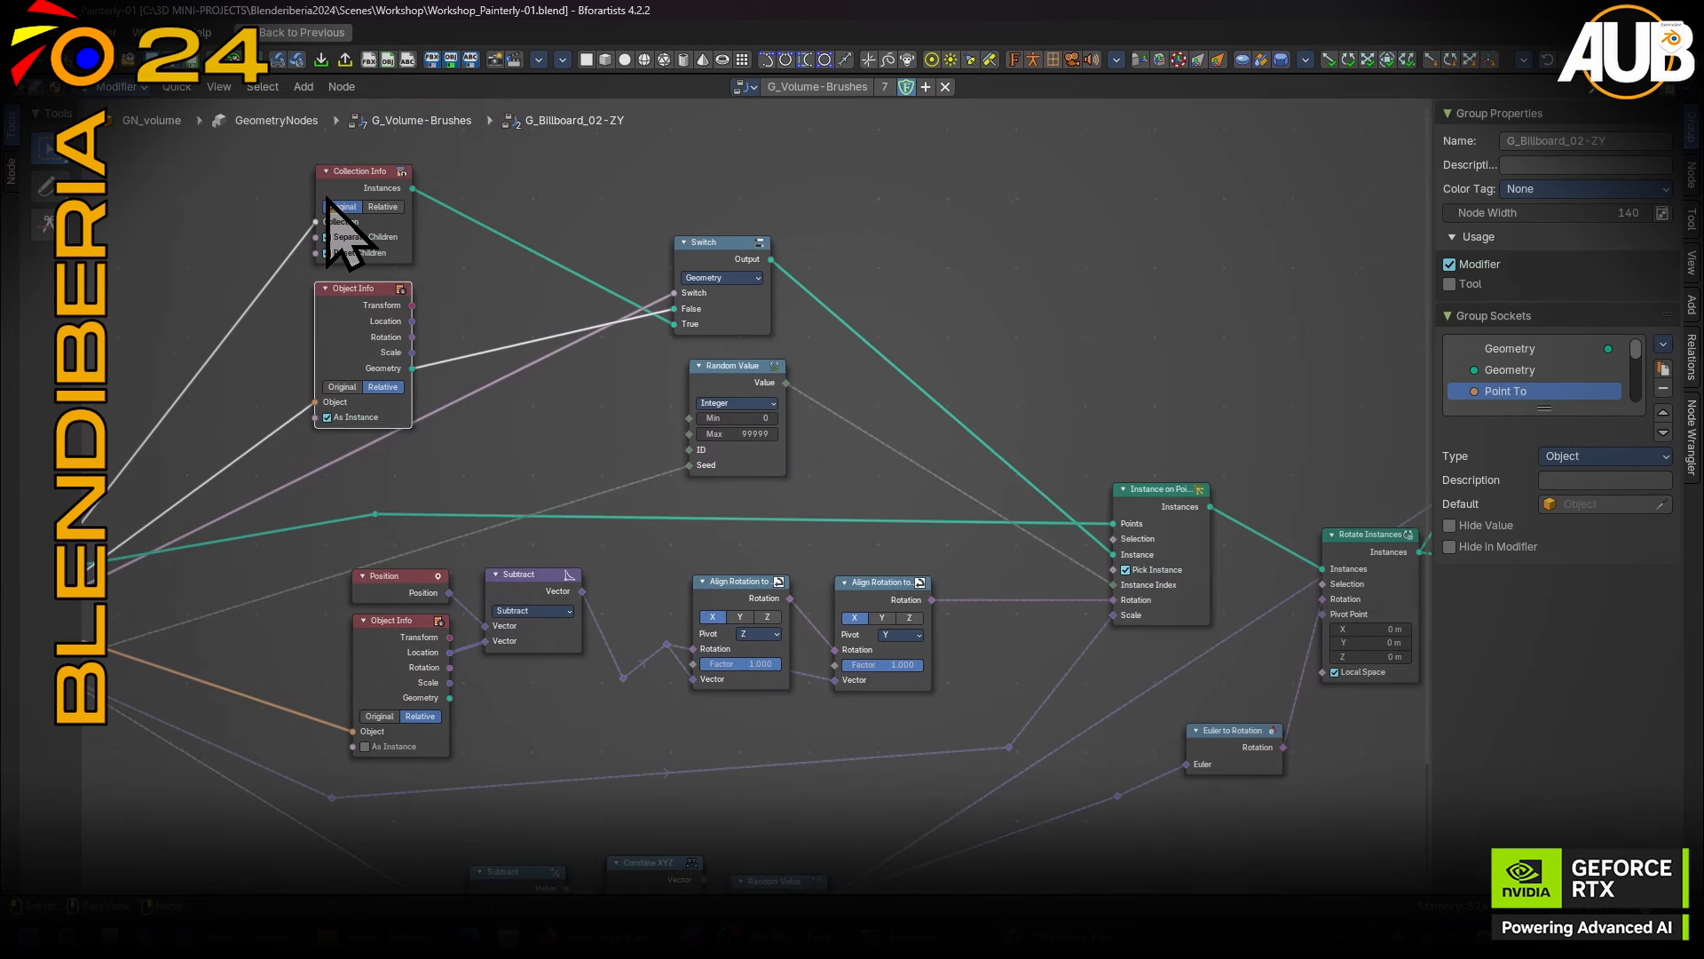
pyautogui.moveTo(342, 182); pyautogui.dragTo(335, 189)
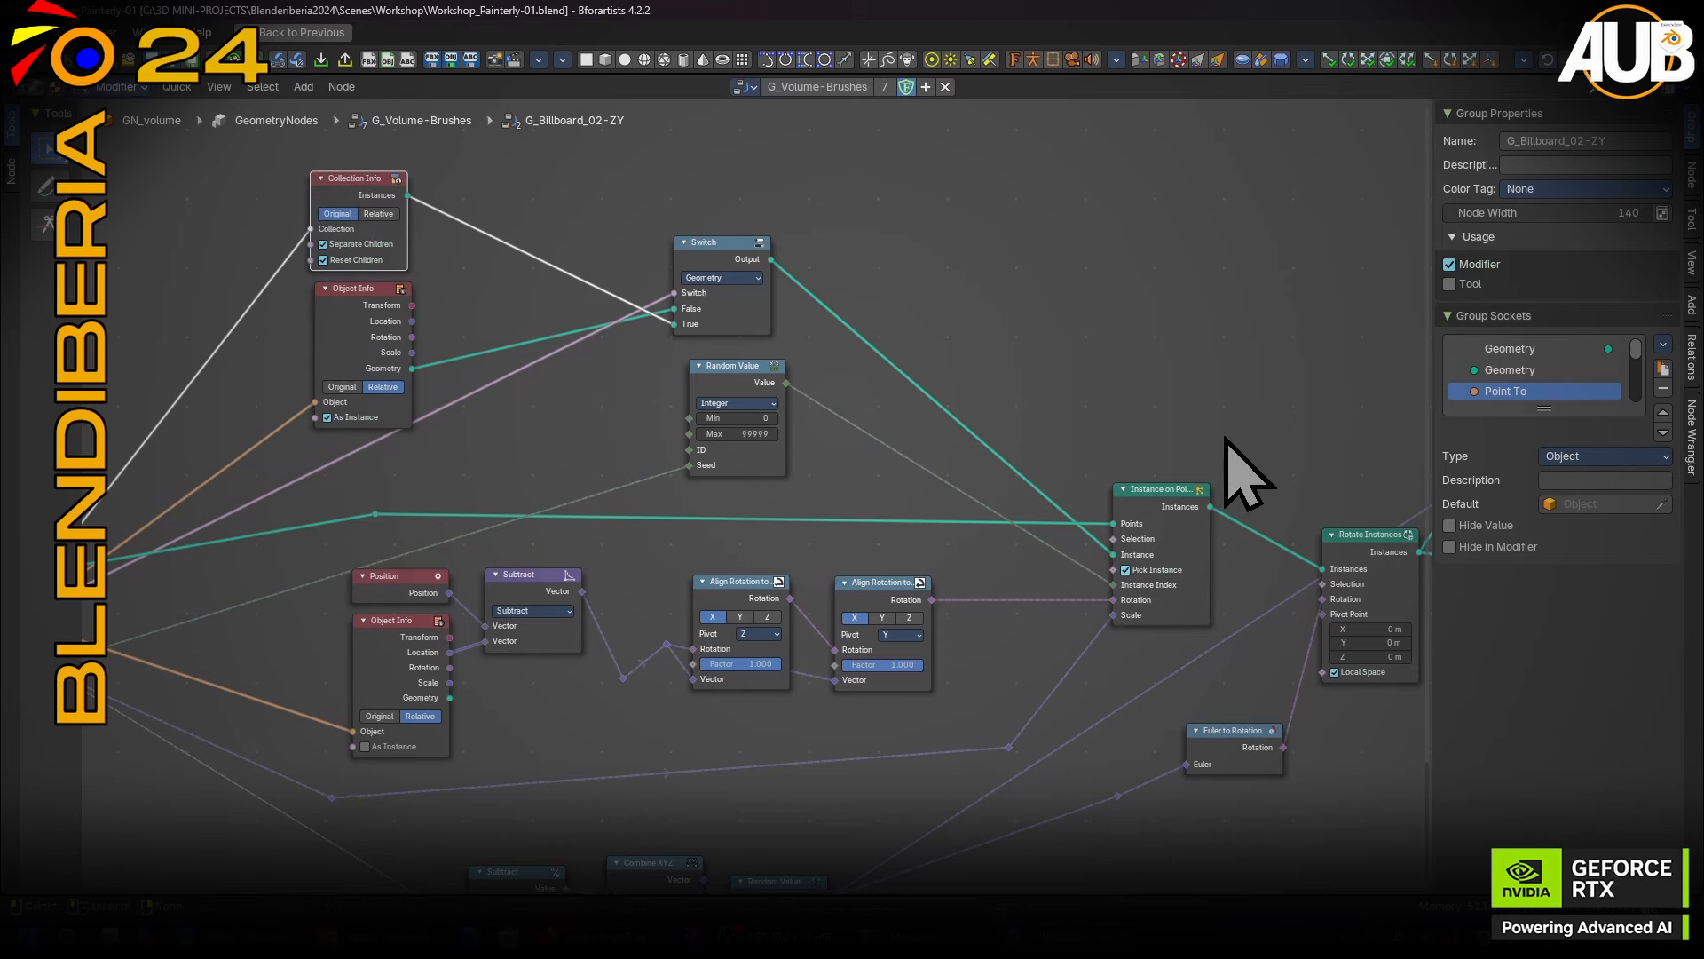
# Maximize the 3D viewport and orbit around the still life to examine how the brush sprites face the camera.
pyautogui.click(955, 316)
pyautogui.moveTo(1216, 415); pyautogui.dragTo(968, 330, button='middle')
pyautogui.hotkey('ctrl', 'space')
pyautogui.hotkey('ctrl', 'space')
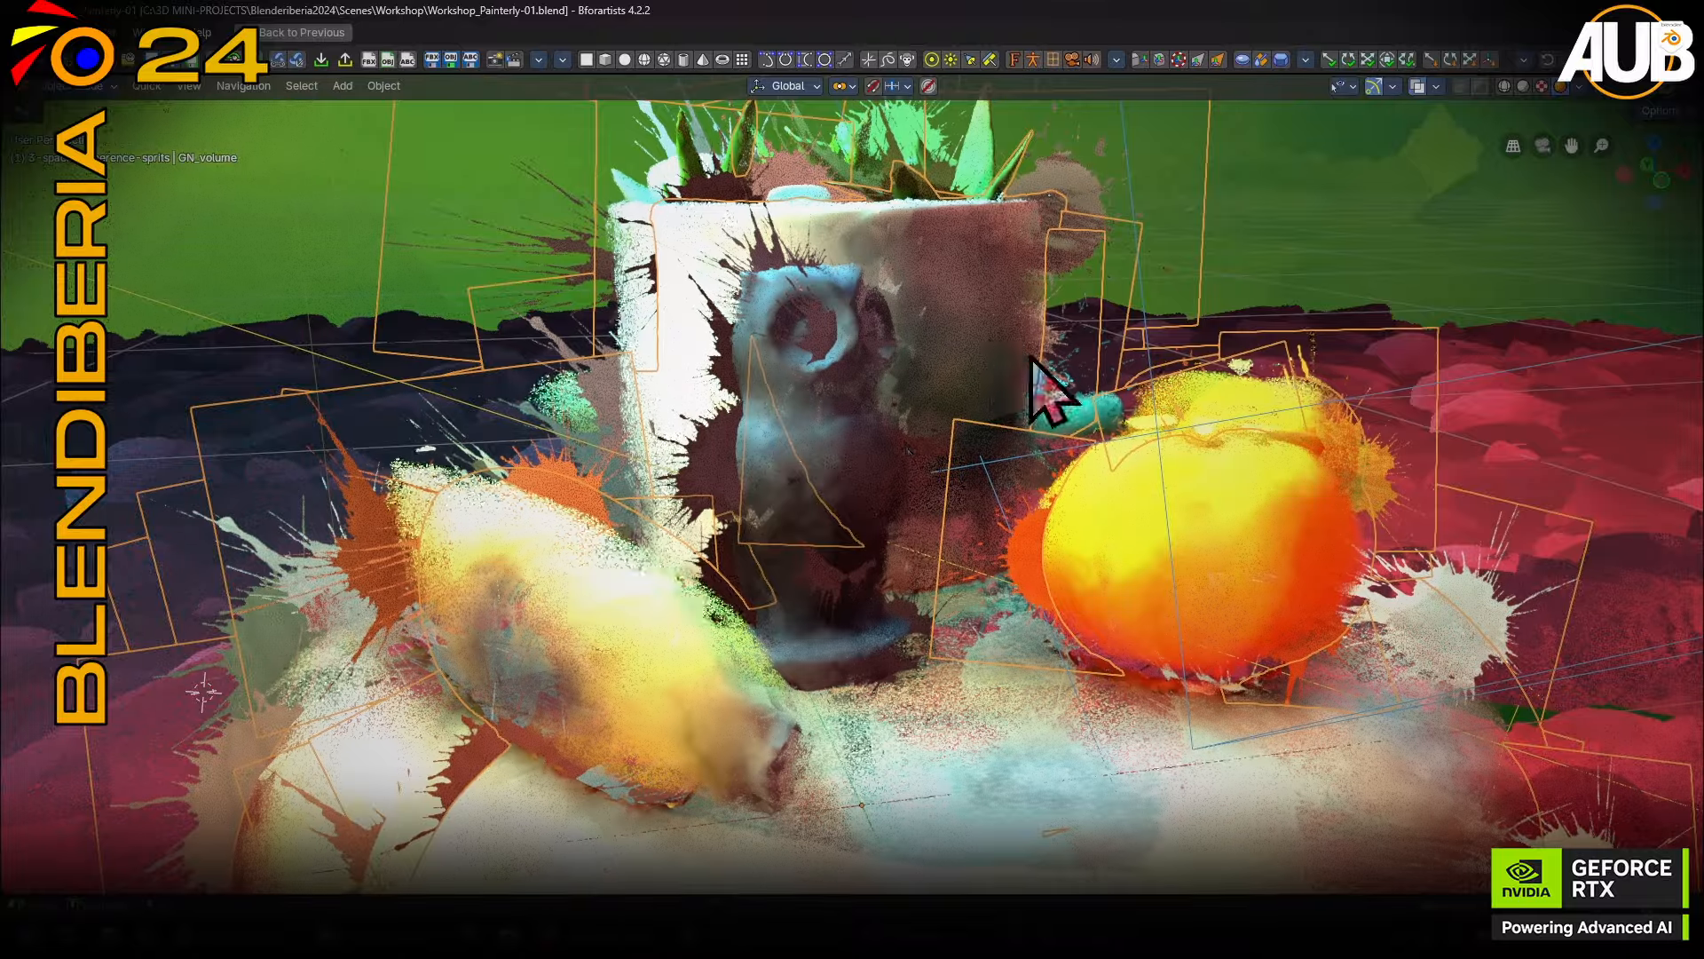
pyautogui.moveTo(917, 440); pyautogui.dragTo(917, 297, button='middle')
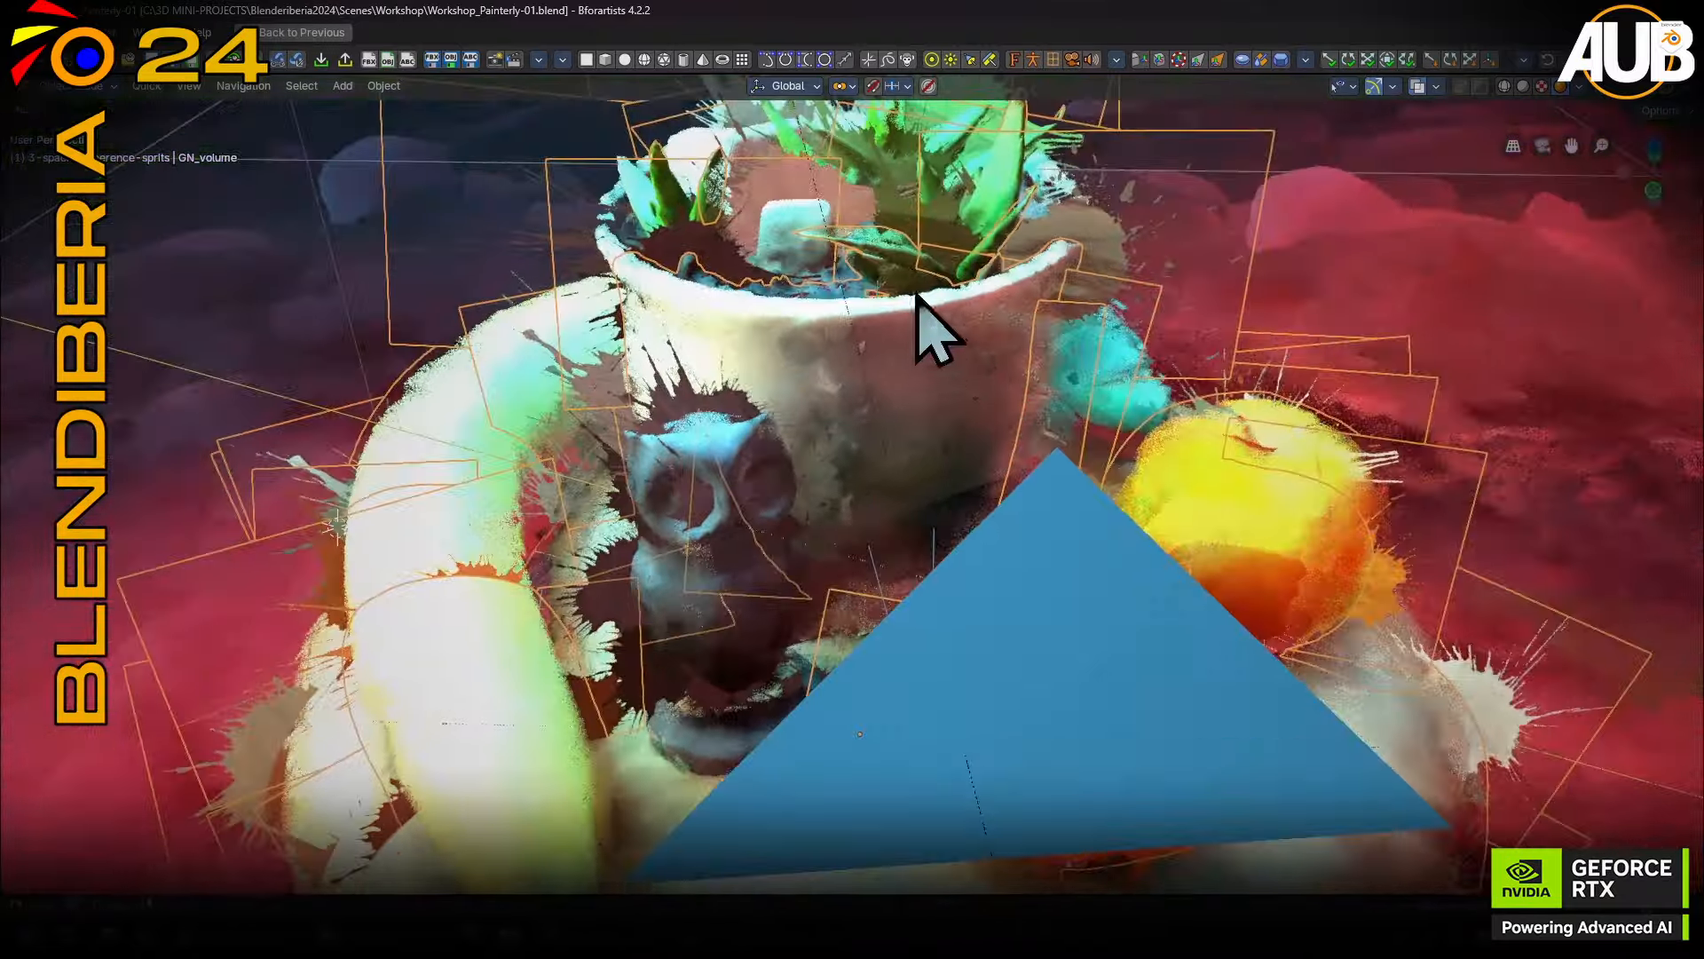
pyautogui.moveTo(972, 555); pyautogui.dragTo(1052, 486, button='middle')
pyautogui.moveTo(1266, 598); pyautogui.dragTo(1302, 474, button='middle')
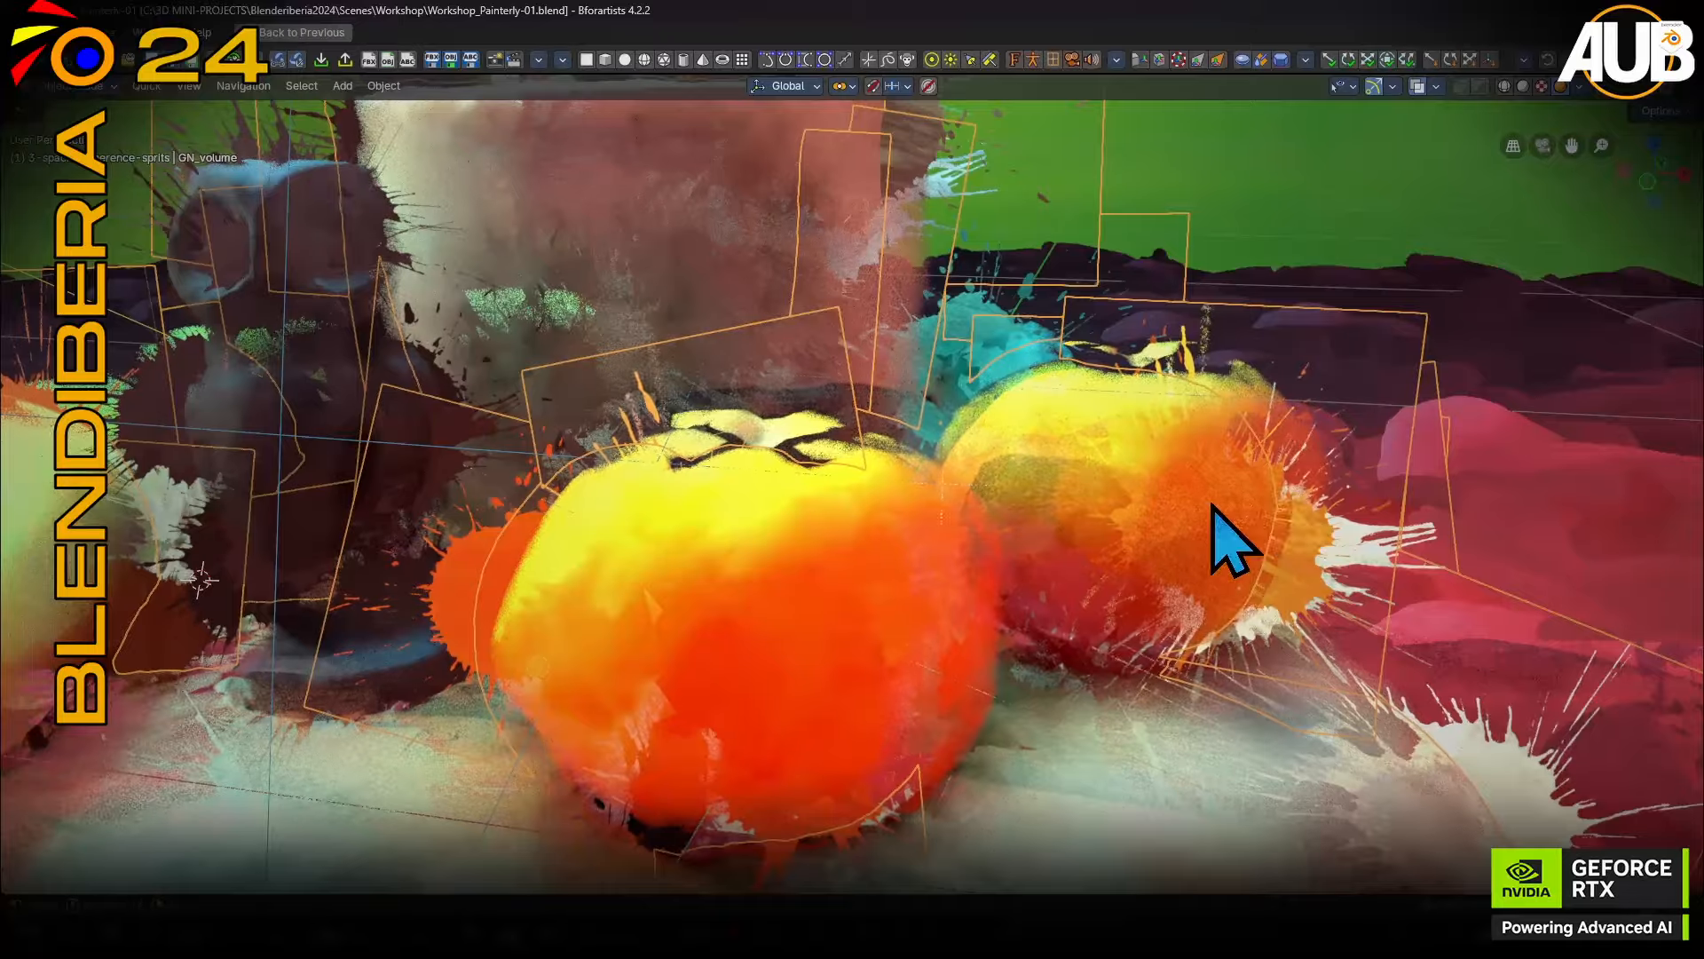
# Restore the full workspace layout and set the GN_volume modifier's Density to 1048.430.
pyautogui.hotkey('ctrl', 'space')
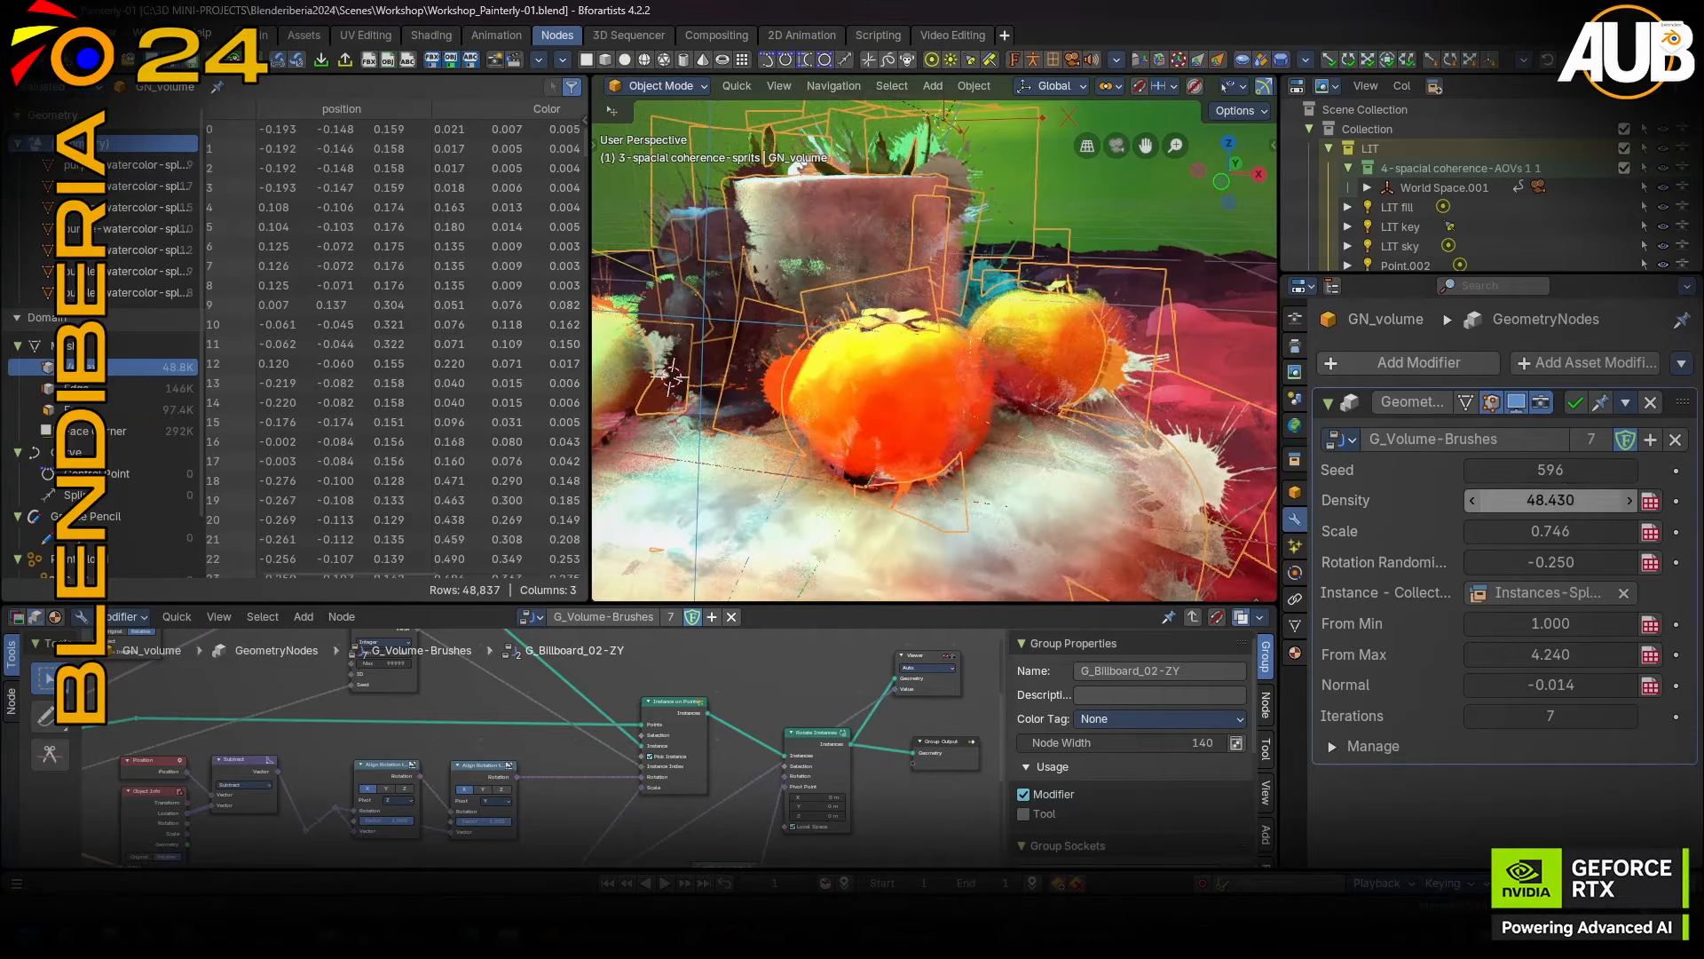
pyautogui.write('0')
pyautogui.press('Return')
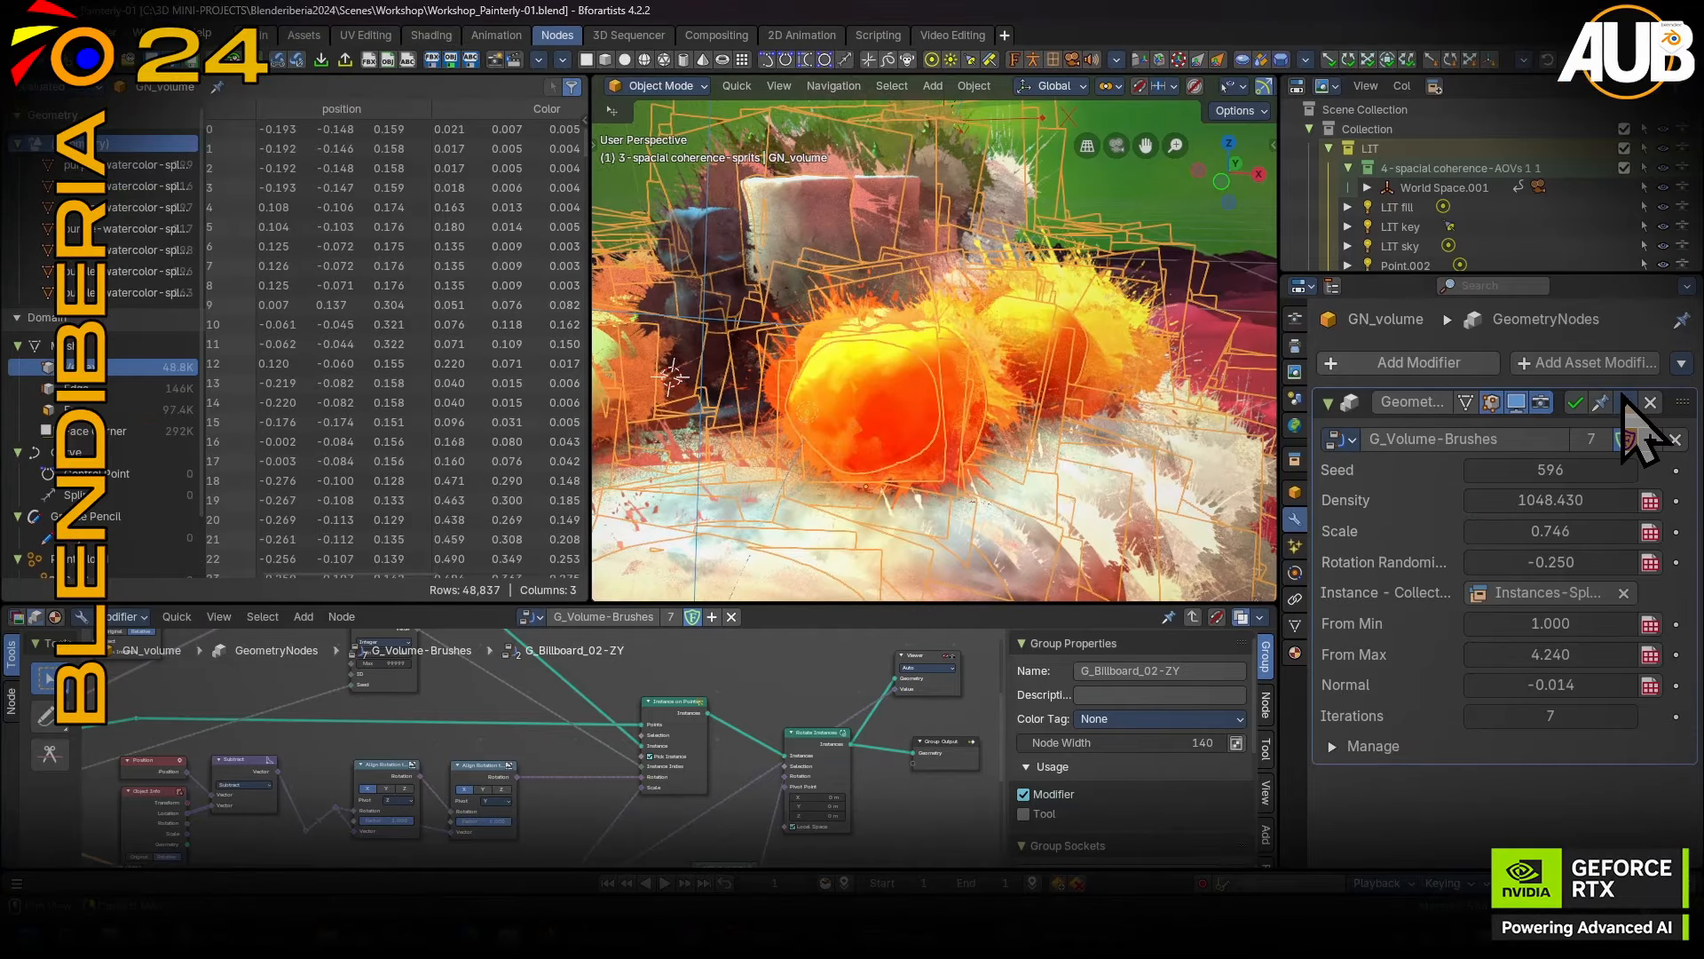
# Hide the viewport overlays to view the denser brushes, and enlarge the node editor again.
pyautogui.scroll(-2, 1084, 335)
pyautogui.hotkey('alt', 'shift', 'z')
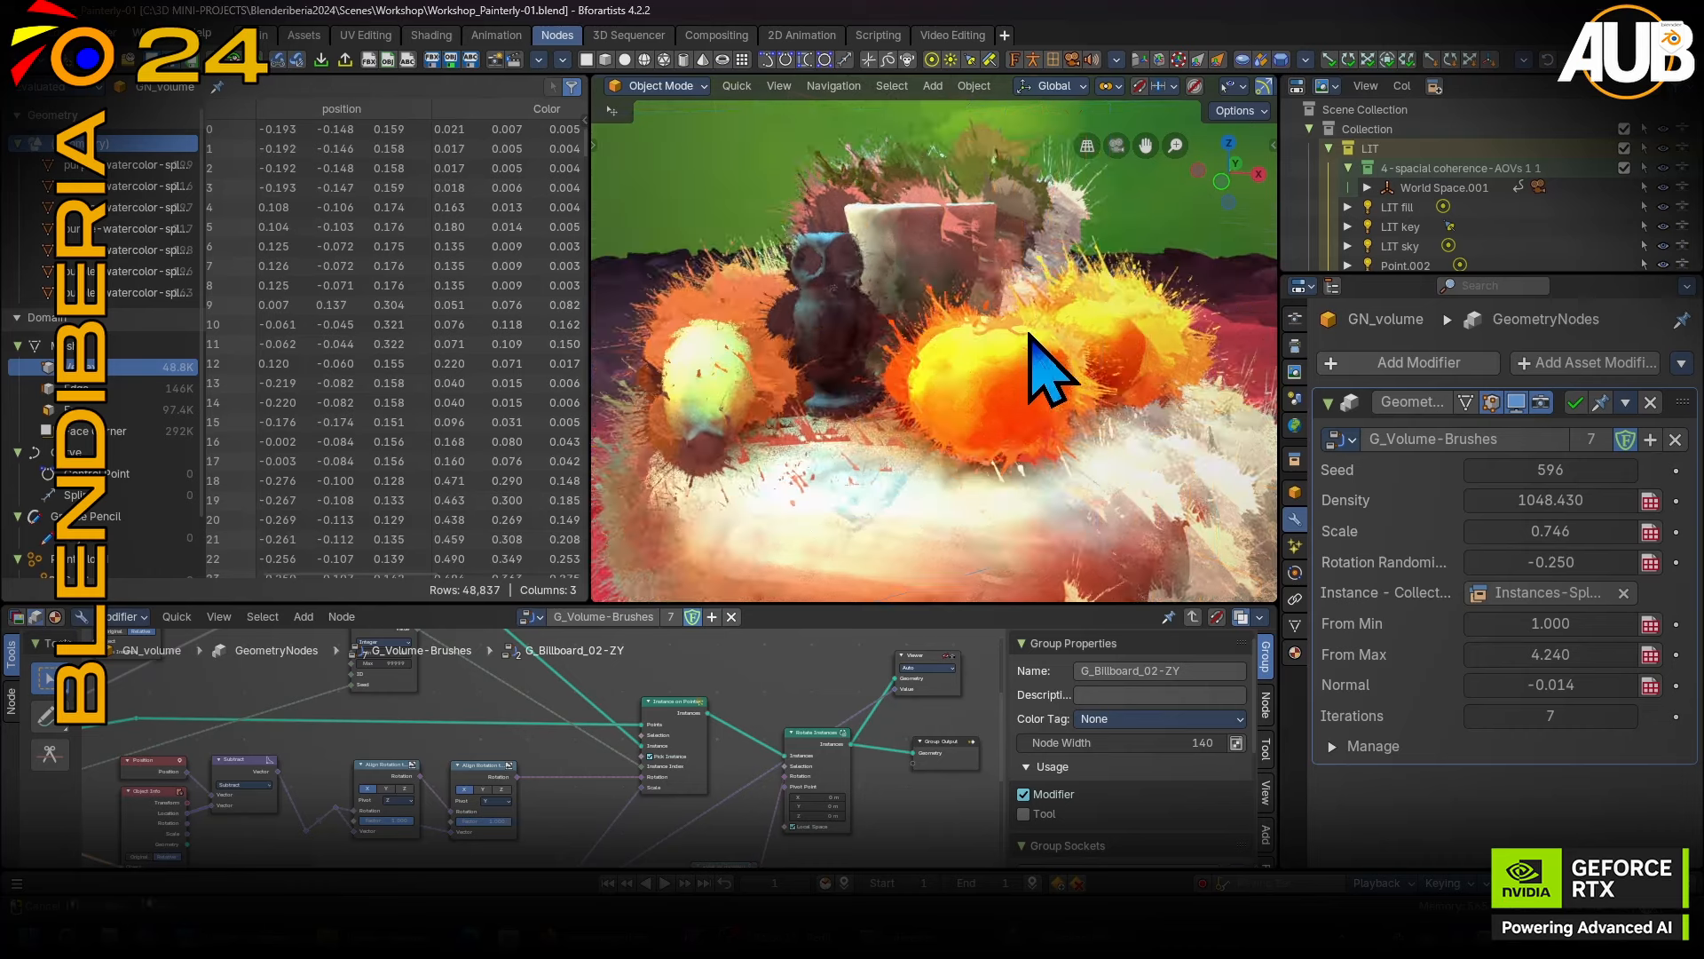
pyautogui.moveTo(1065, 392)
pyautogui.mouseDown(button='middle')
pyautogui.moveTo(943, 400)
pyautogui.moveTo(1225, 396)
pyautogui.moveTo(617, 369)
pyautogui.moveTo(1115, 380)
pyautogui.moveTo(996, 380)
pyautogui.moveTo(998, 355)
pyautogui.mouseUp(button='middle')
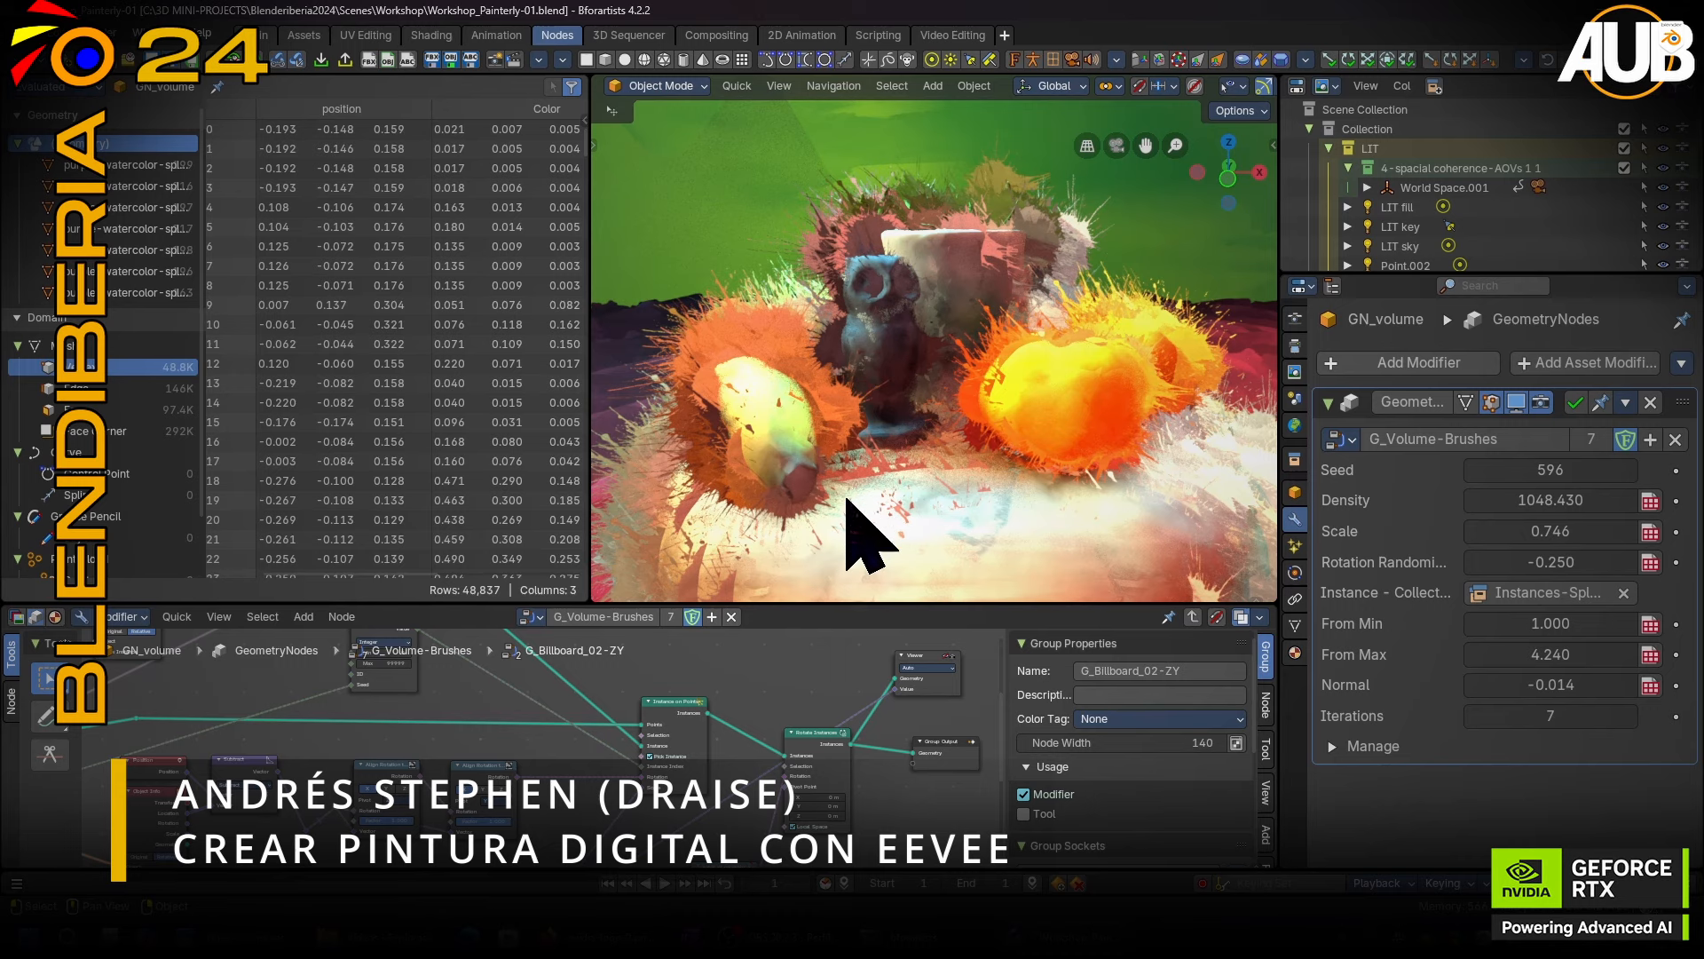
pyautogui.moveTo(811, 603); pyautogui.dragTo(835, 389)
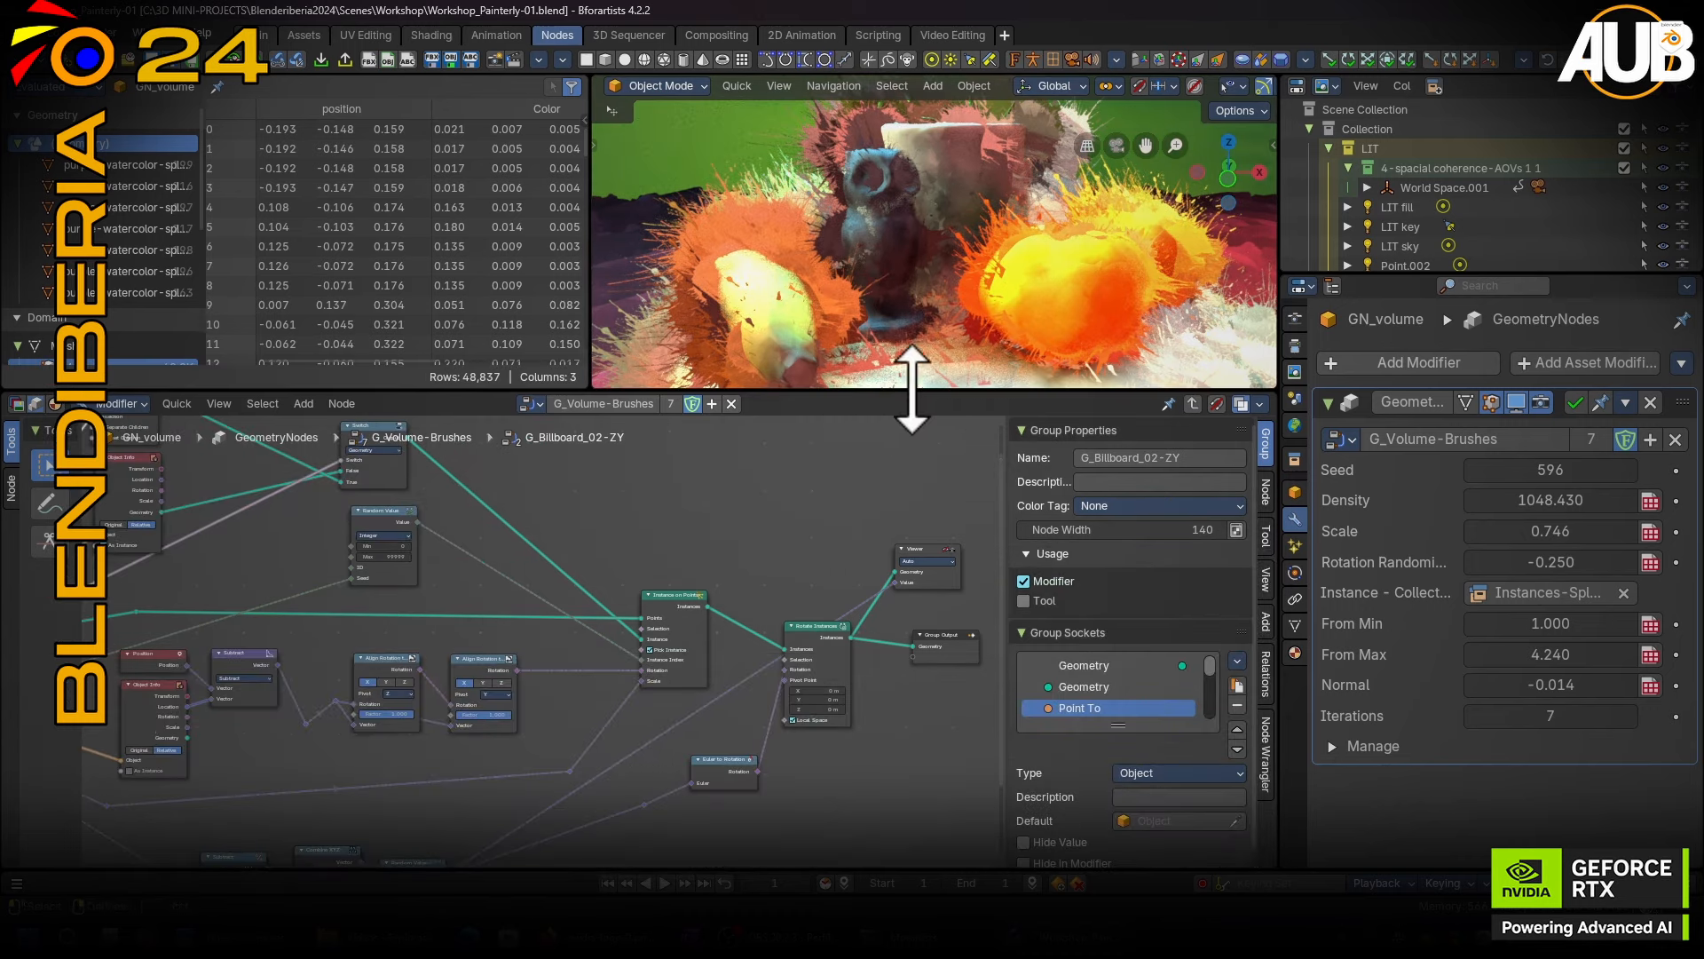
# Review the G_Billboard_02-ZY node tree in the maximized editor and return to the parent G_Volume-Brushes group.
pyautogui.moveTo(646, 506); pyautogui.dragTo(681, 541, button='middle')
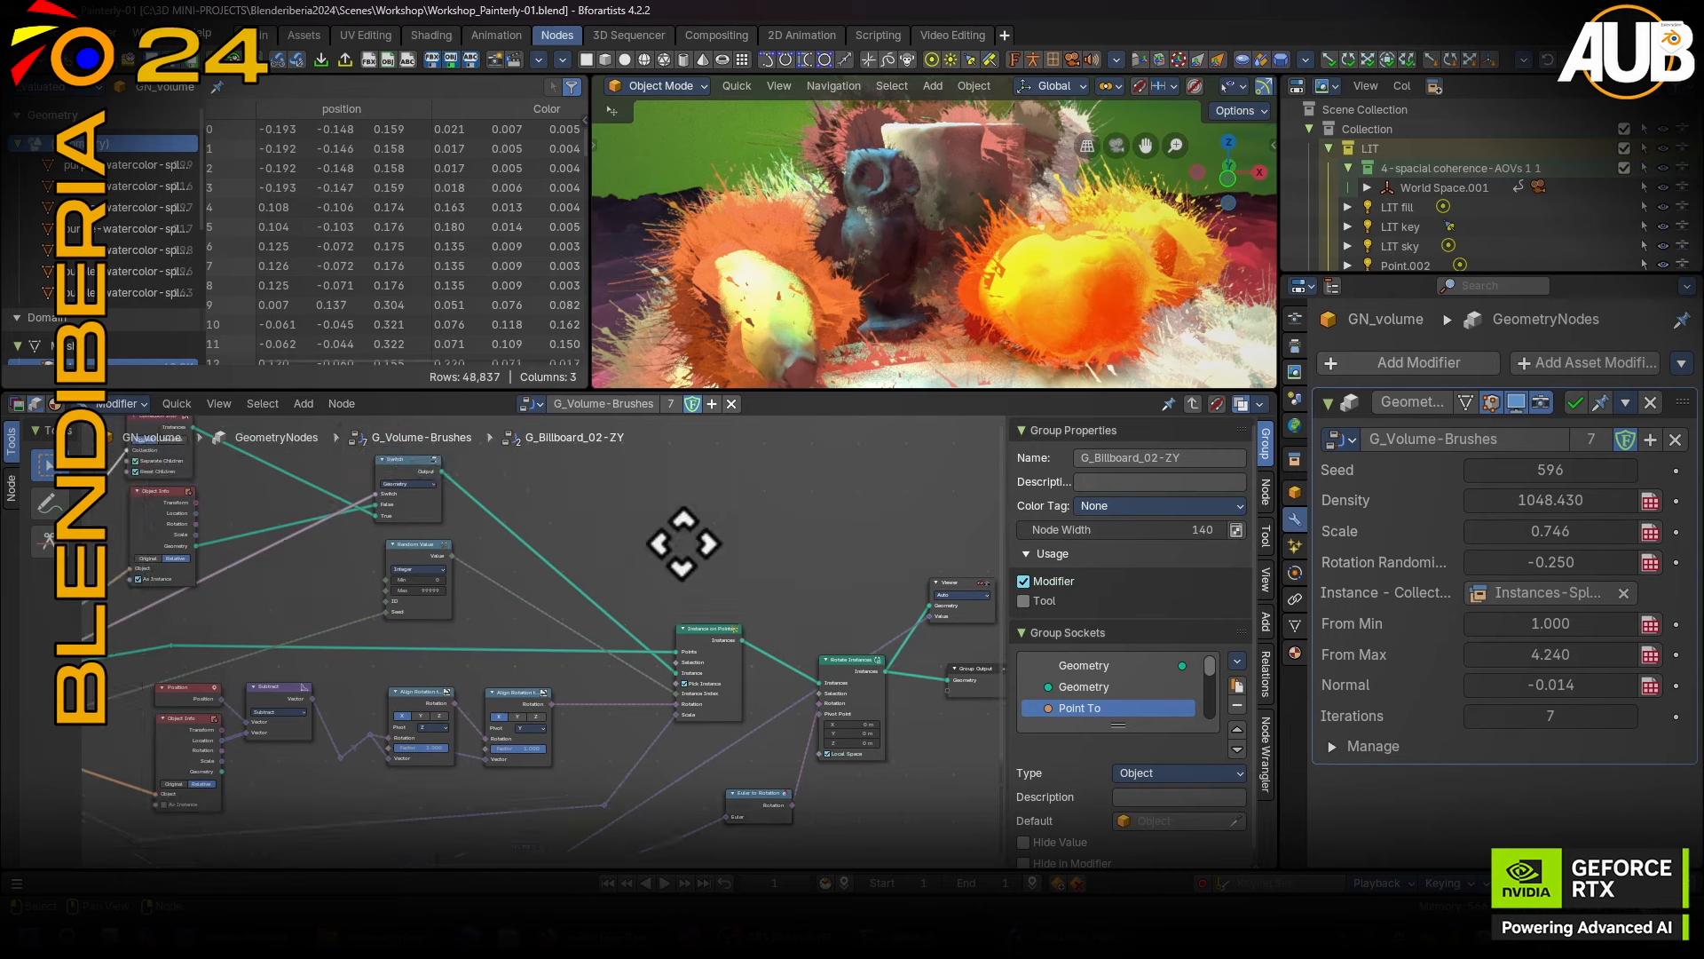
pyautogui.scroll(-2, 749, 597)
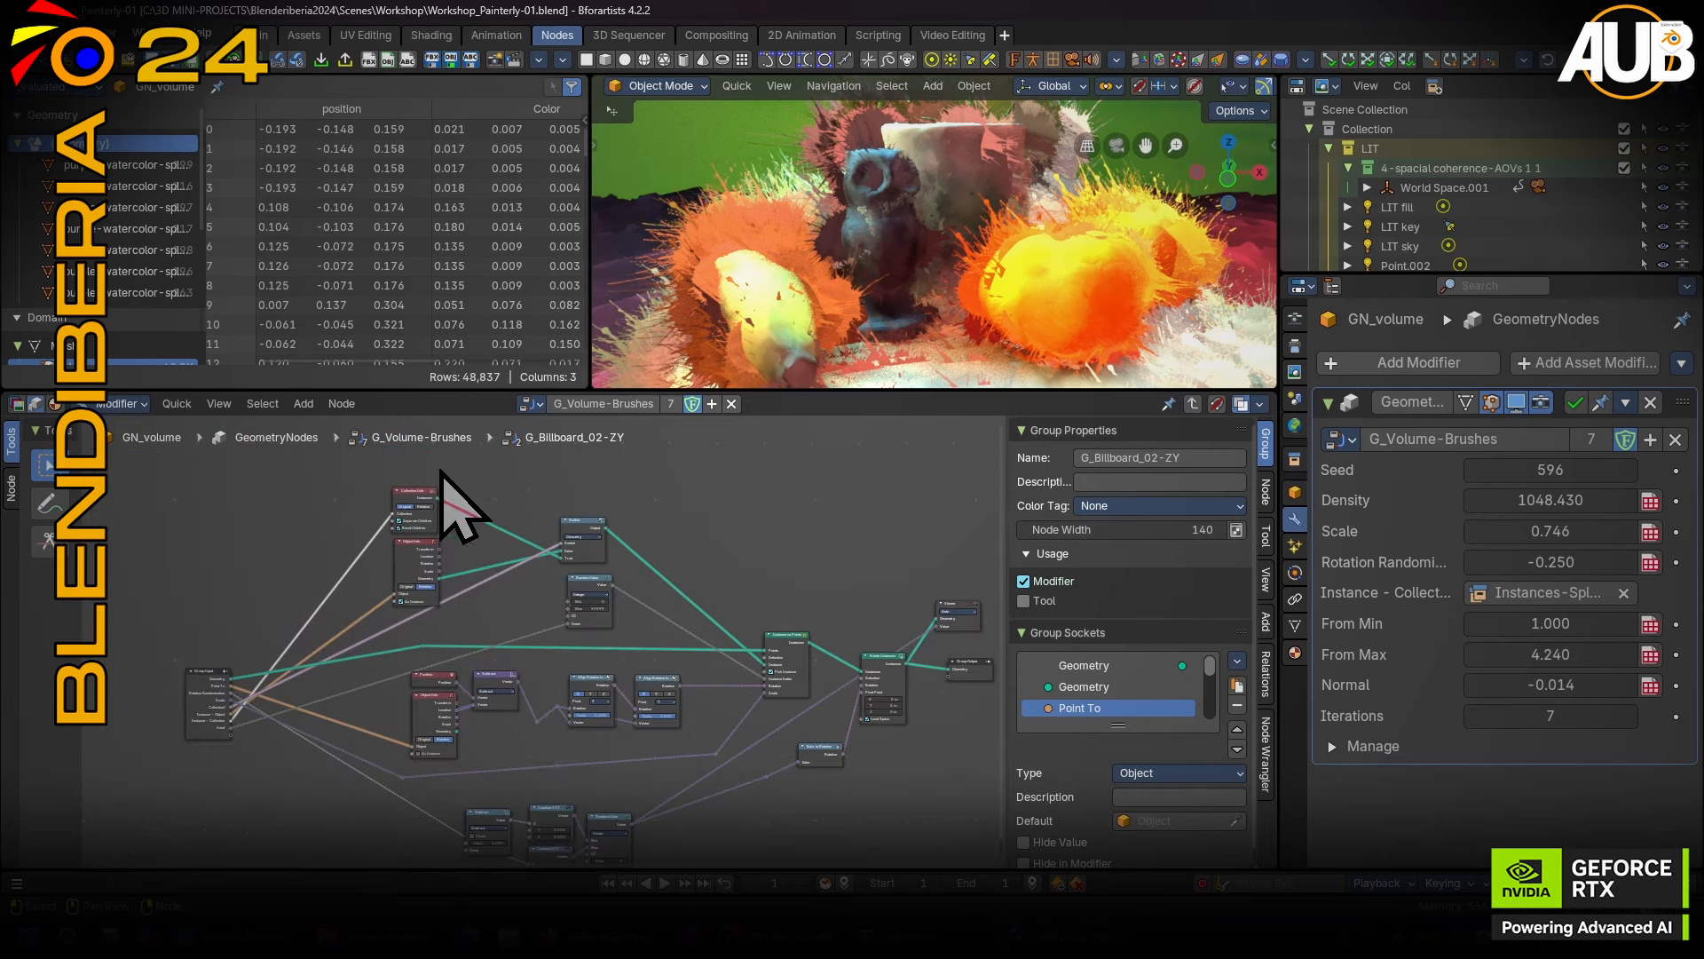
pyautogui.hotkey('ctrl', 'space')
pyautogui.moveTo(737, 471); pyautogui.dragTo(668, 444, button='middle')
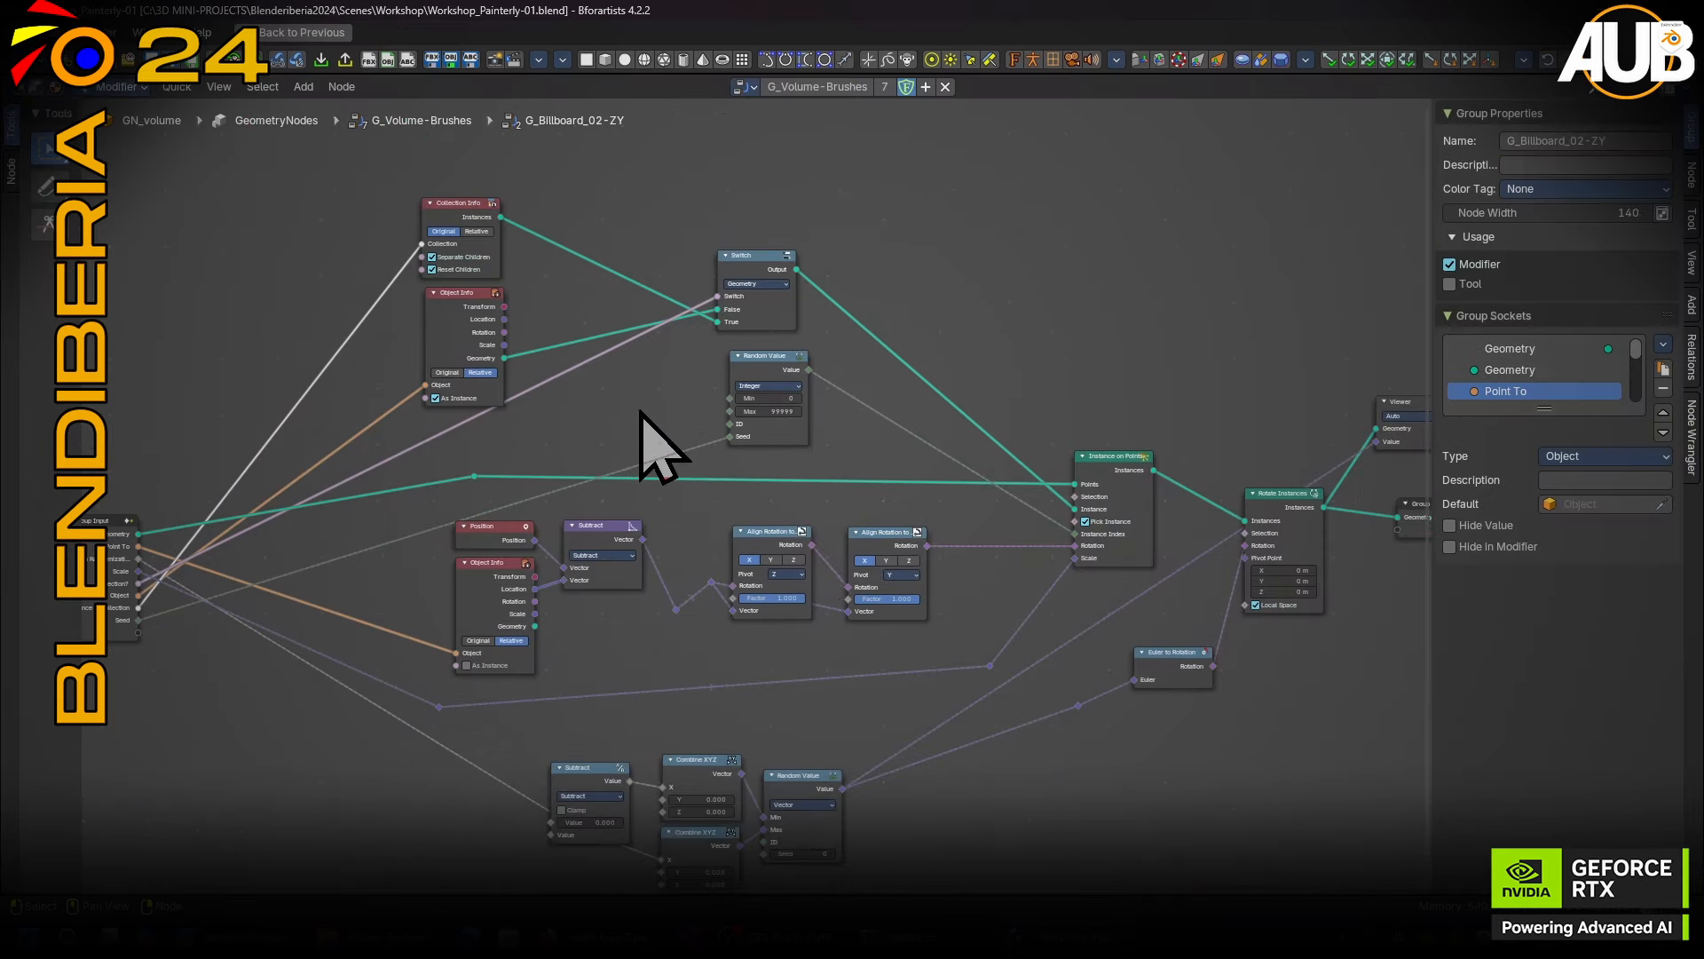
pyautogui.press('Tab')
pyautogui.scroll(6, 653, 462)
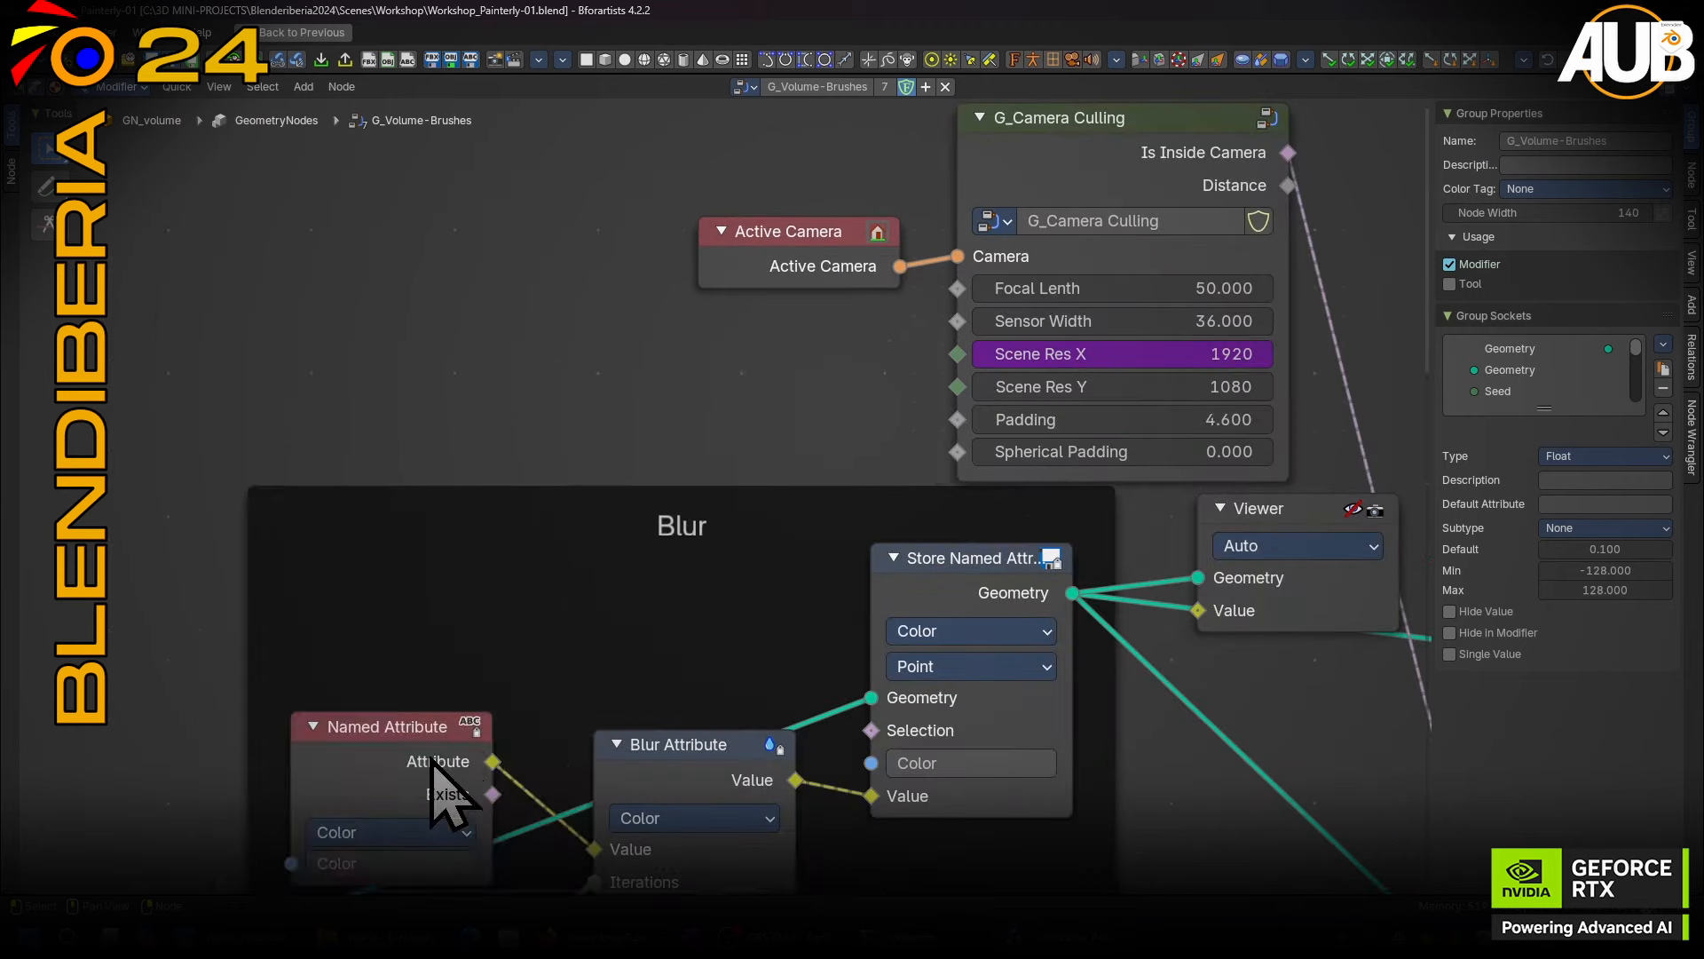
# Move the Named Attribute node upward within the Blur frame and restore the full workspace layout.
pyautogui.moveTo(435, 781); pyautogui.dragTo(426, 571)
pyautogui.scroll(2, 448, 585)
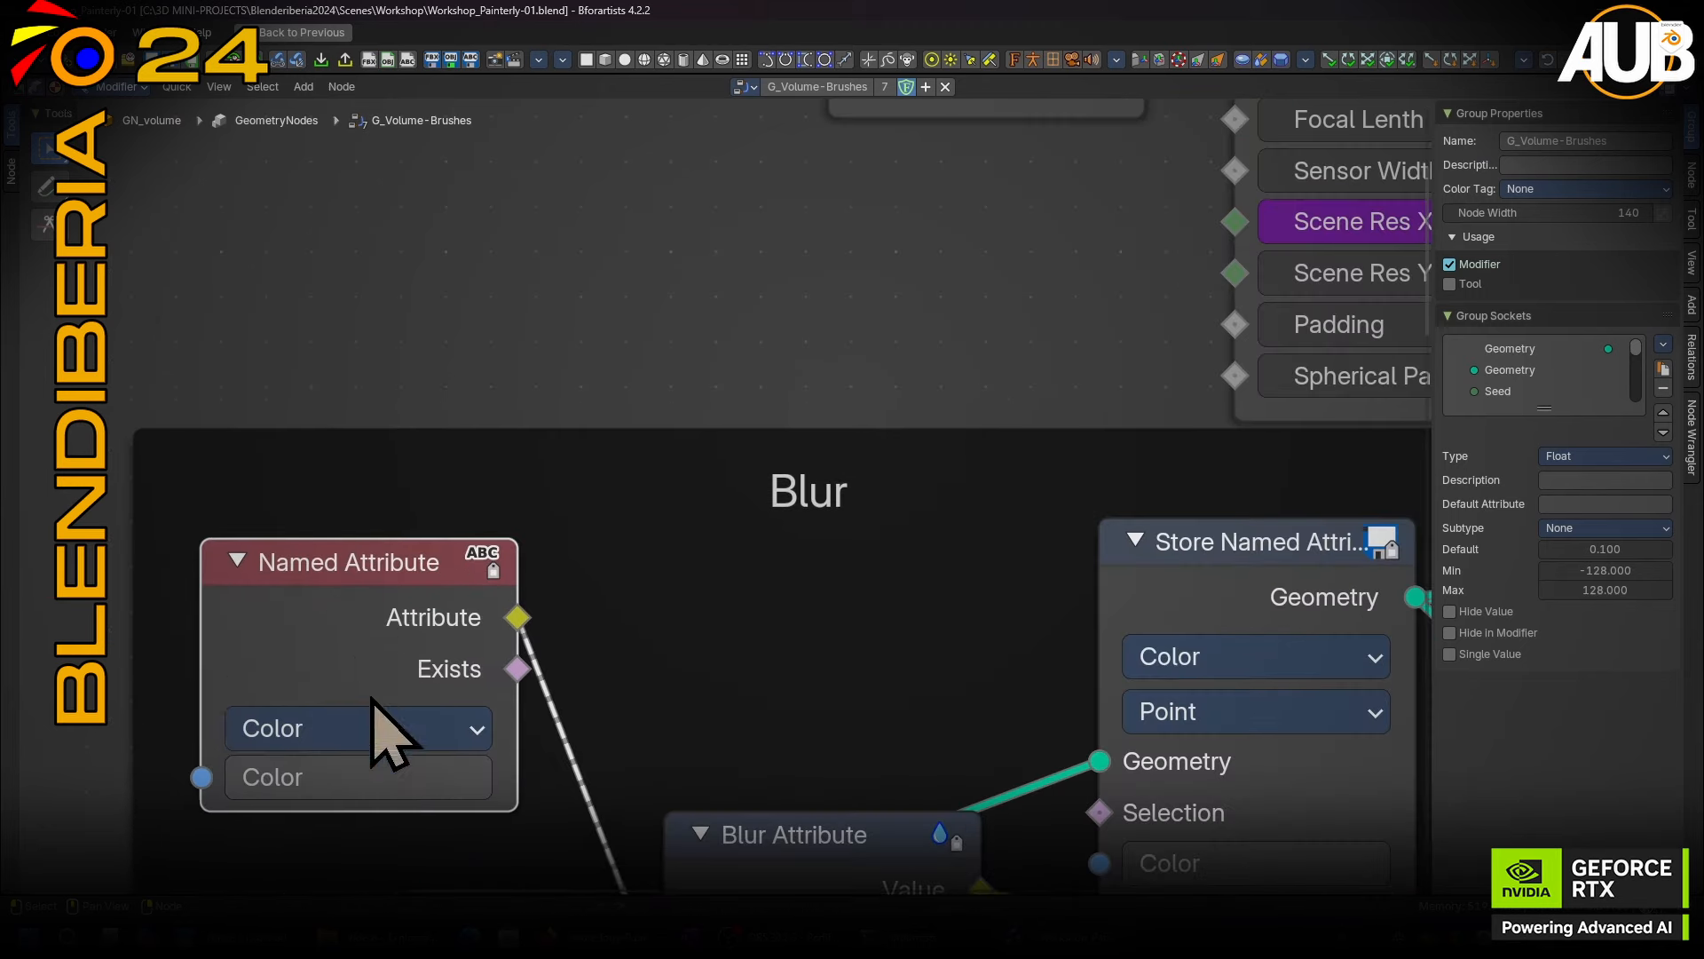
pyautogui.moveTo(382, 728); pyautogui.dragTo(342, 453, button='middle')
pyautogui.hotkey('ctrl', 'space')
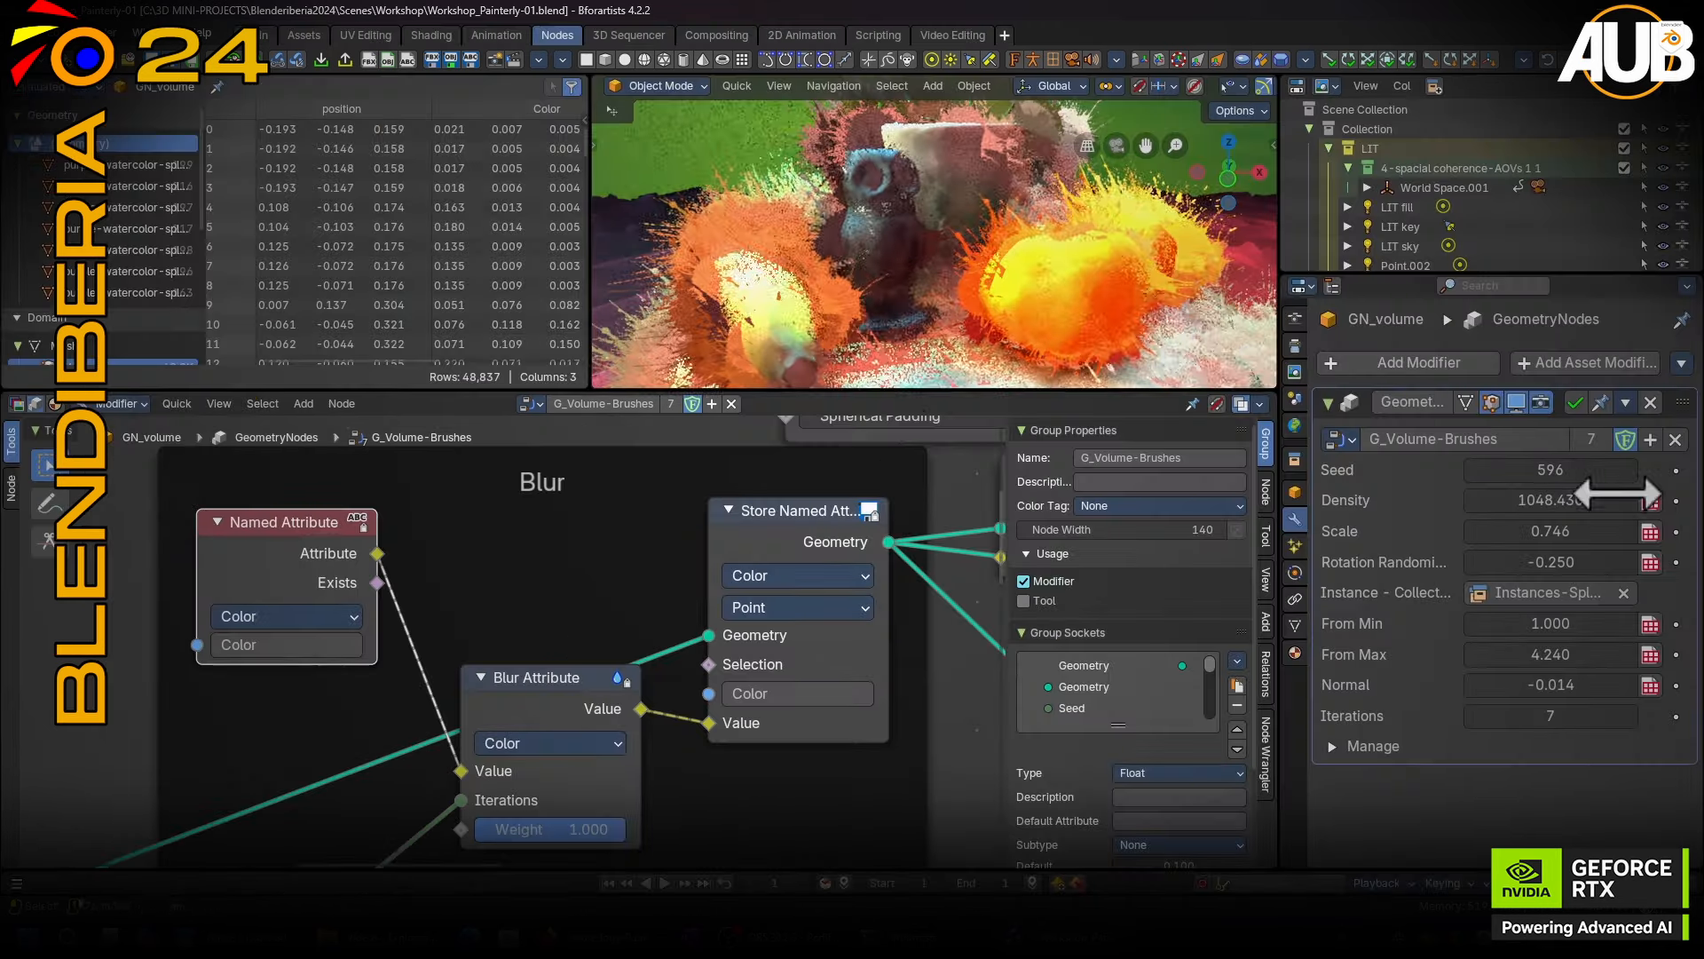
# Select the owl object and make Color the active entry in its mesh's color attributes.
pyautogui.click(913, 285)
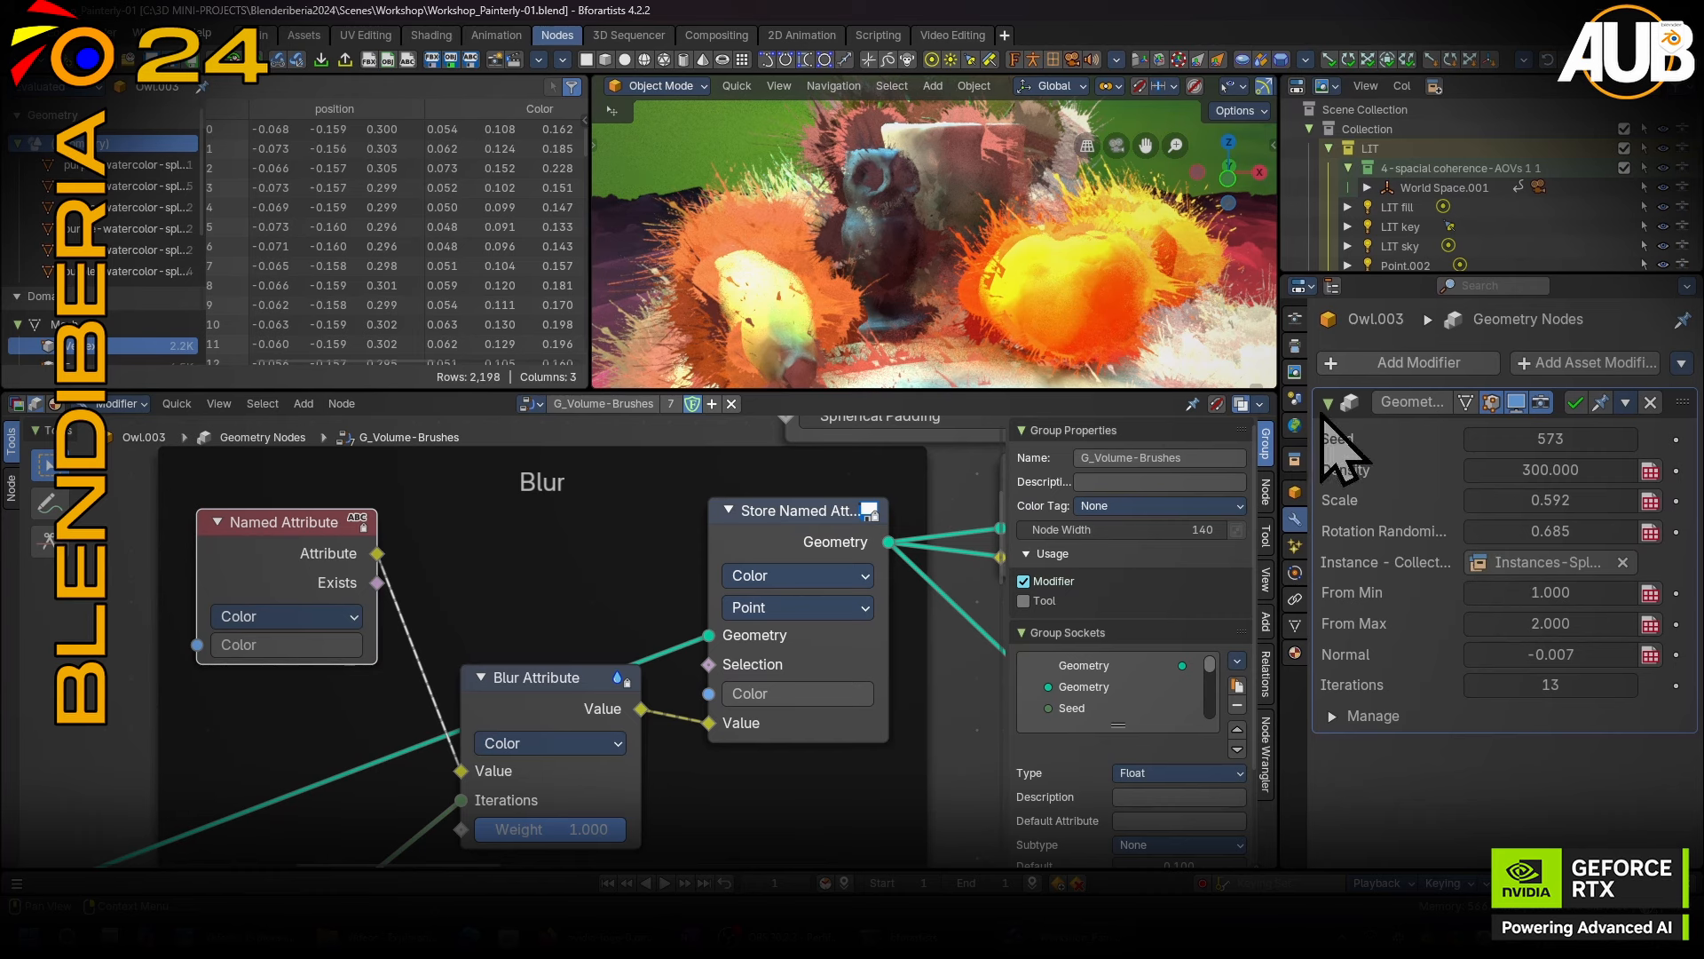
pyautogui.click(1295, 626)
pyautogui.click(1403, 769)
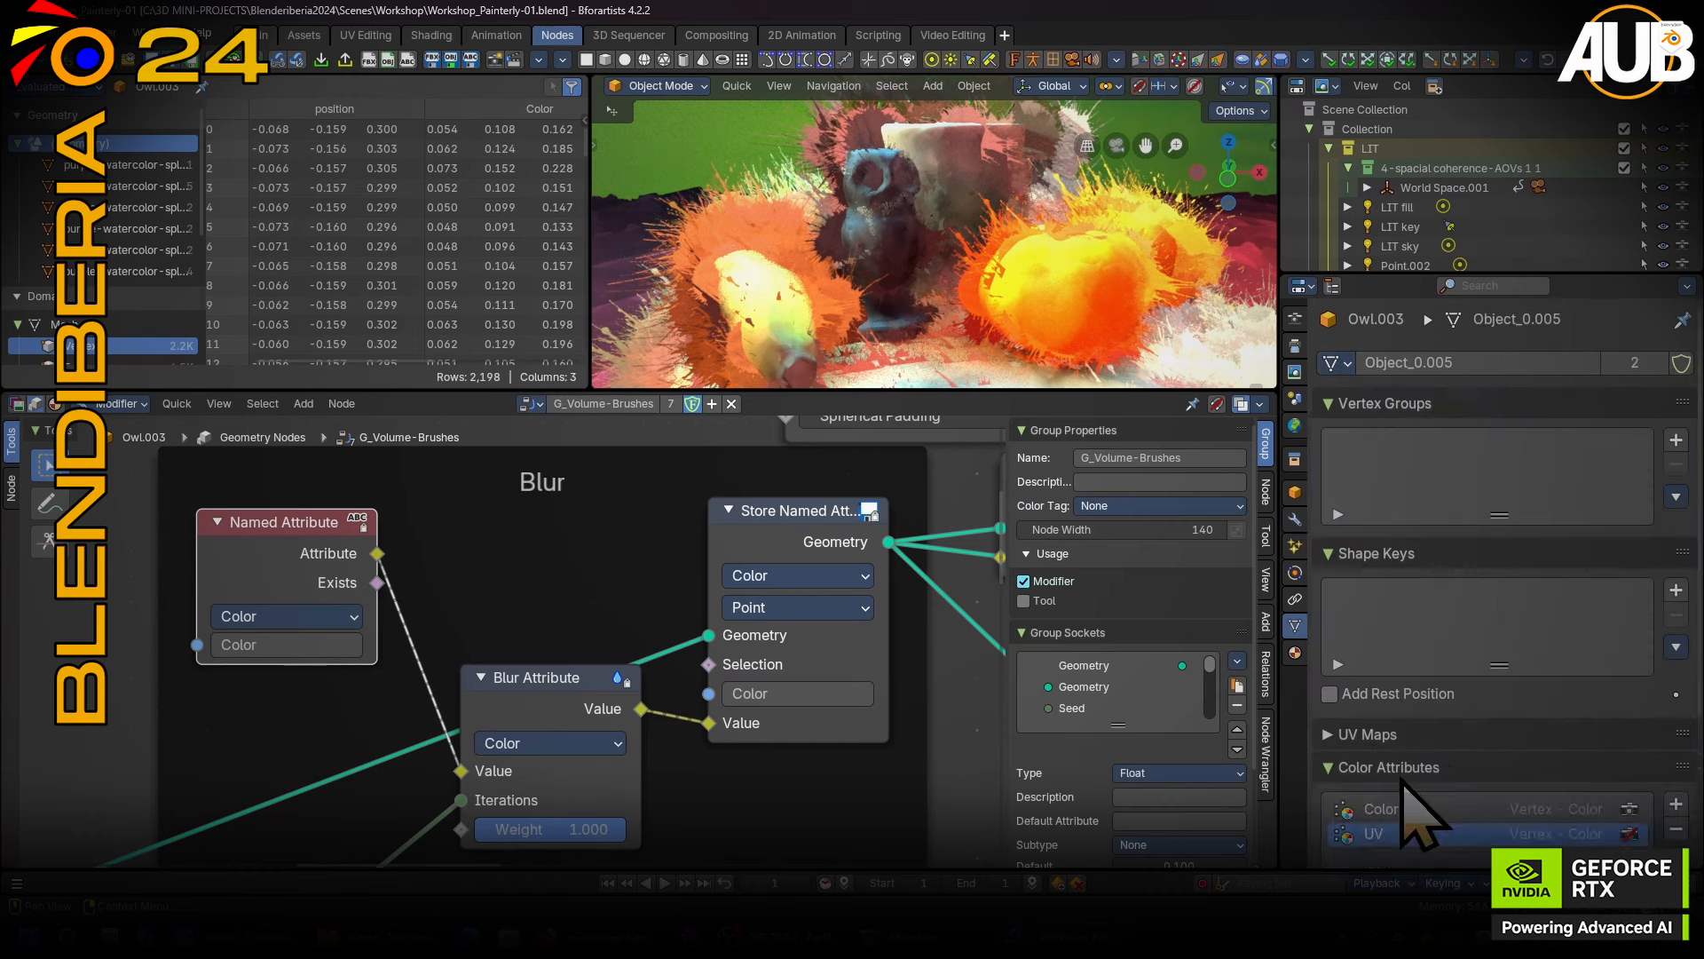
pyautogui.scroll(-6, 1404, 782)
pyautogui.click(1402, 578)
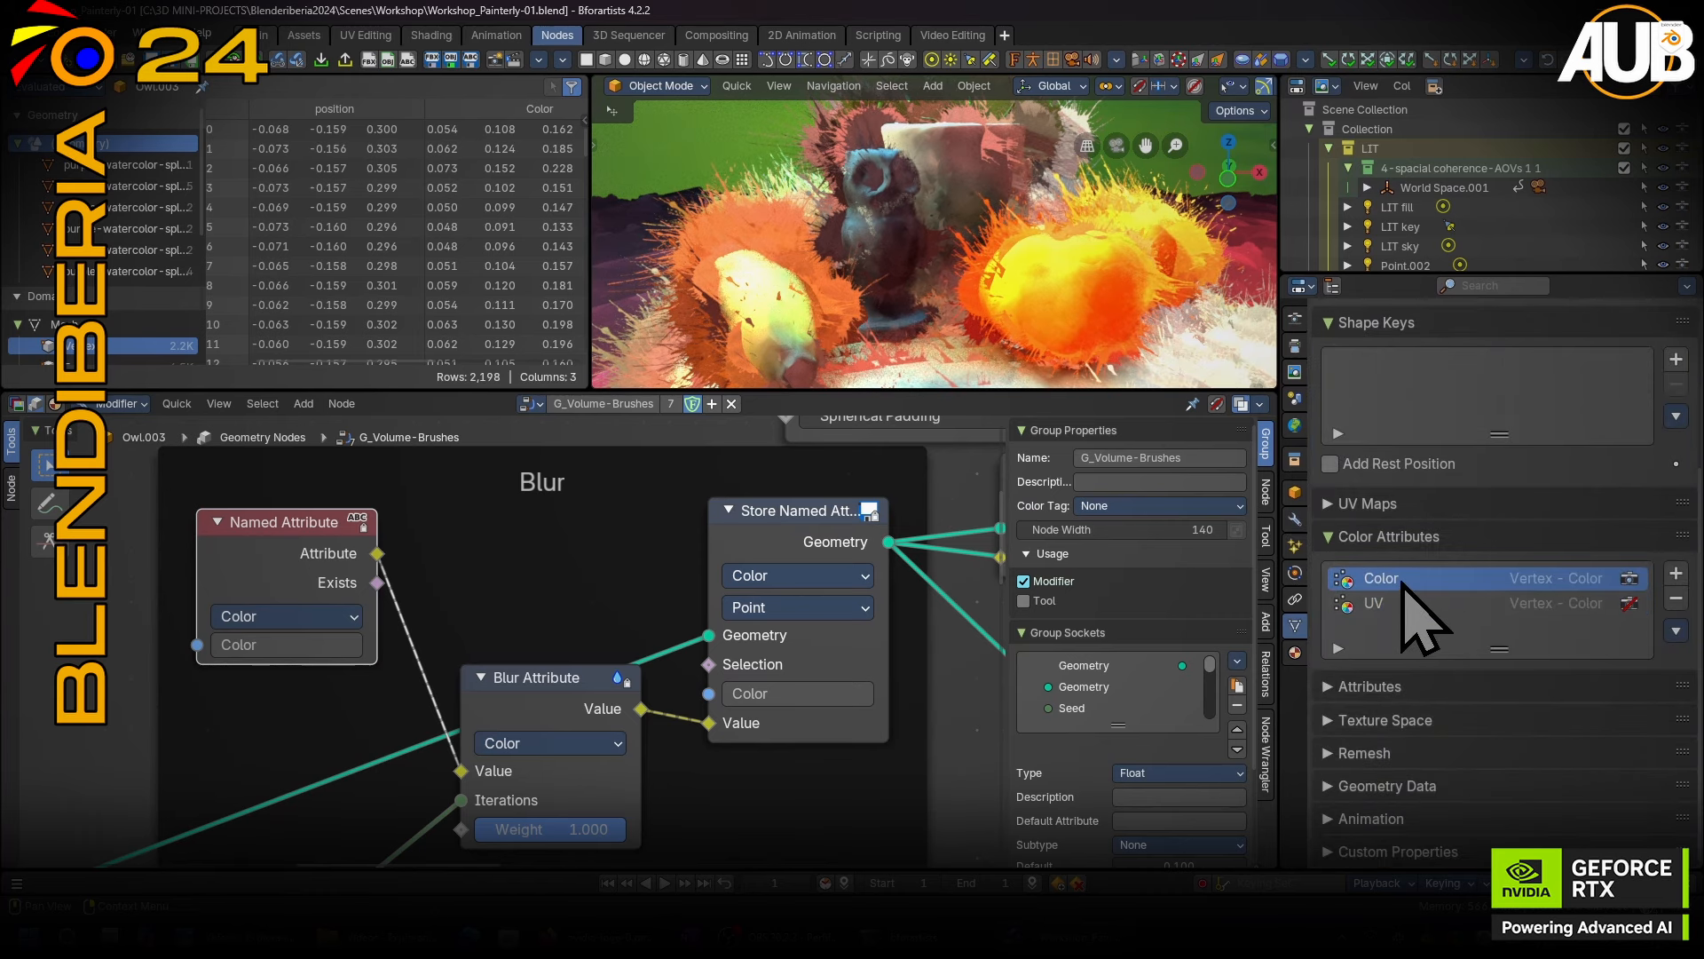
# Rearrange the Named Attribute, Blur Attribute and Store Named Attribute nodes in the Blur frame, and move the Viewer node farther from it.
pyautogui.moveTo(266, 520); pyautogui.dragTo(252, 570)
pyautogui.moveTo(533, 680); pyautogui.dragTo(504, 648)
pyautogui.moveTo(764, 533)
pyautogui.mouseDown()
pyautogui.moveTo(737, 576)
pyautogui.moveTo(782, 577)
pyautogui.moveTo(784, 546)
pyautogui.mouseUp()
pyautogui.moveTo(473, 654)
pyautogui.mouseDown()
pyautogui.moveTo(507, 643)
pyautogui.moveTo(488, 643)
pyautogui.mouseUp()
pyautogui.moveTo(741, 565); pyautogui.dragTo(447, 499, button='middle')
pyautogui.moveTo(523, 481); pyautogui.dragTo(525, 498)
pyautogui.scroll(1, 527, 498)
pyautogui.moveTo(540, 497); pyautogui.dragTo(529, 603, button='middle')
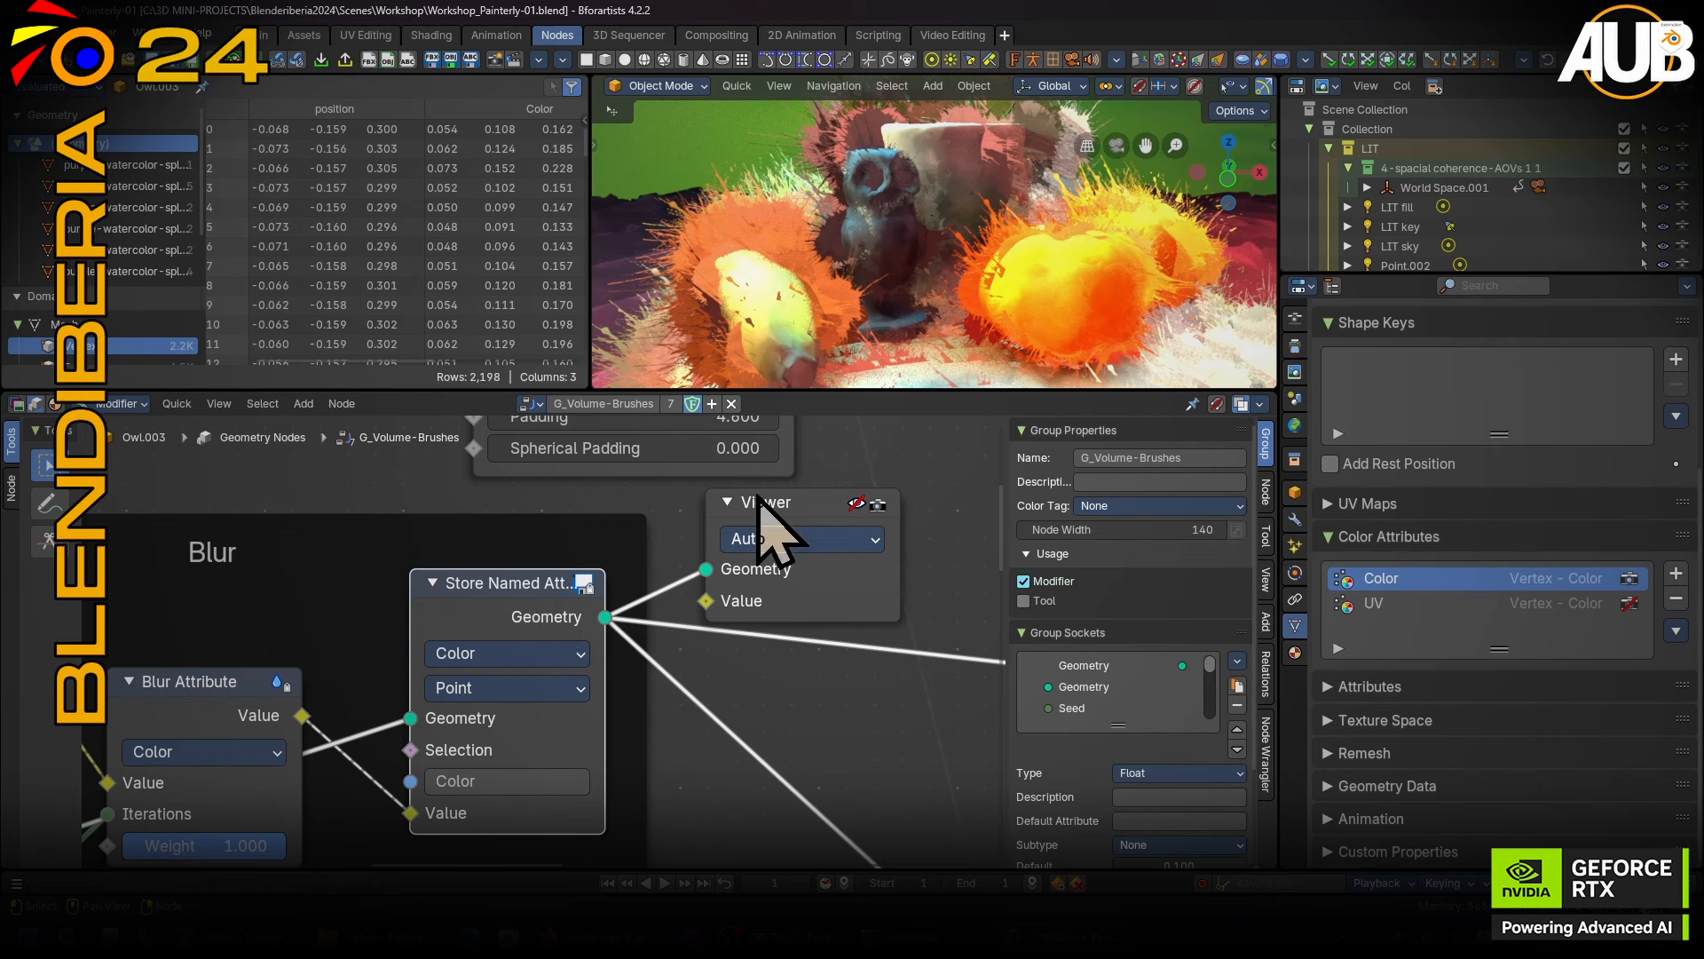
pyautogui.moveTo(758, 497); pyautogui.dragTo(804, 494)
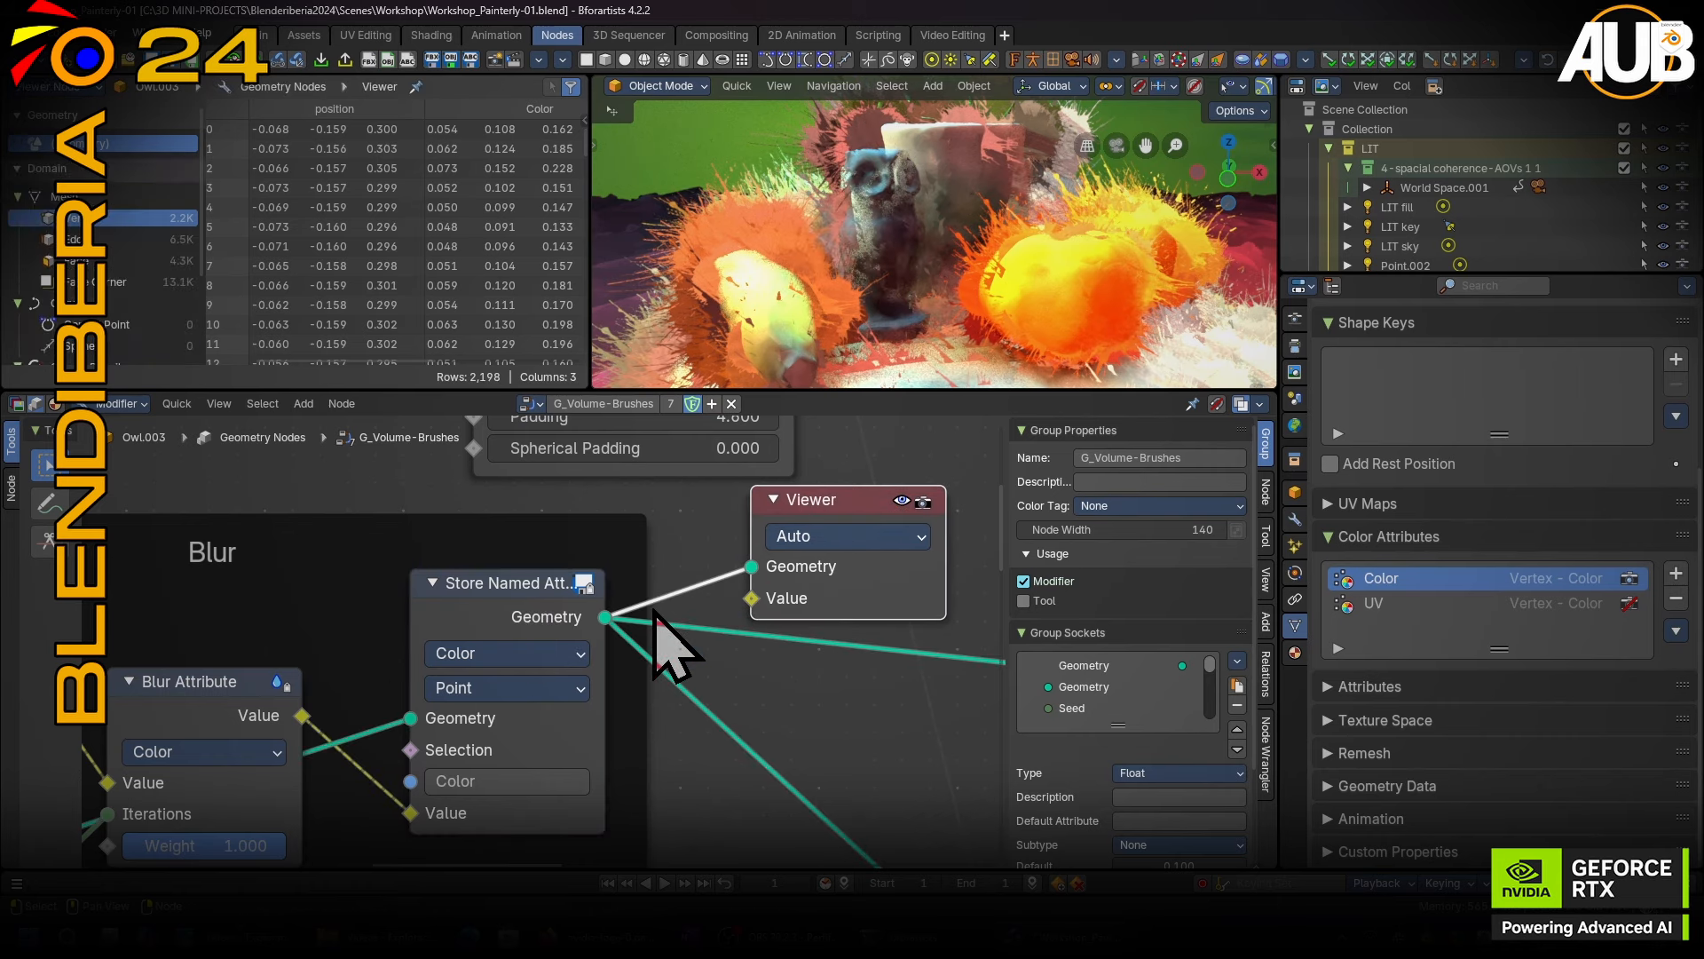
# Examine the Instance on Points node inside the G_Billboard_02-ZY group, and return to G_Volume-Brushes.
pyautogui.moveTo(697, 632); pyautogui.dragTo(426, 568, button='middle')
pyautogui.scroll(-10, 609, 646)
pyautogui.moveTo(844, 693); pyautogui.dragTo(316, 656, button='middle')
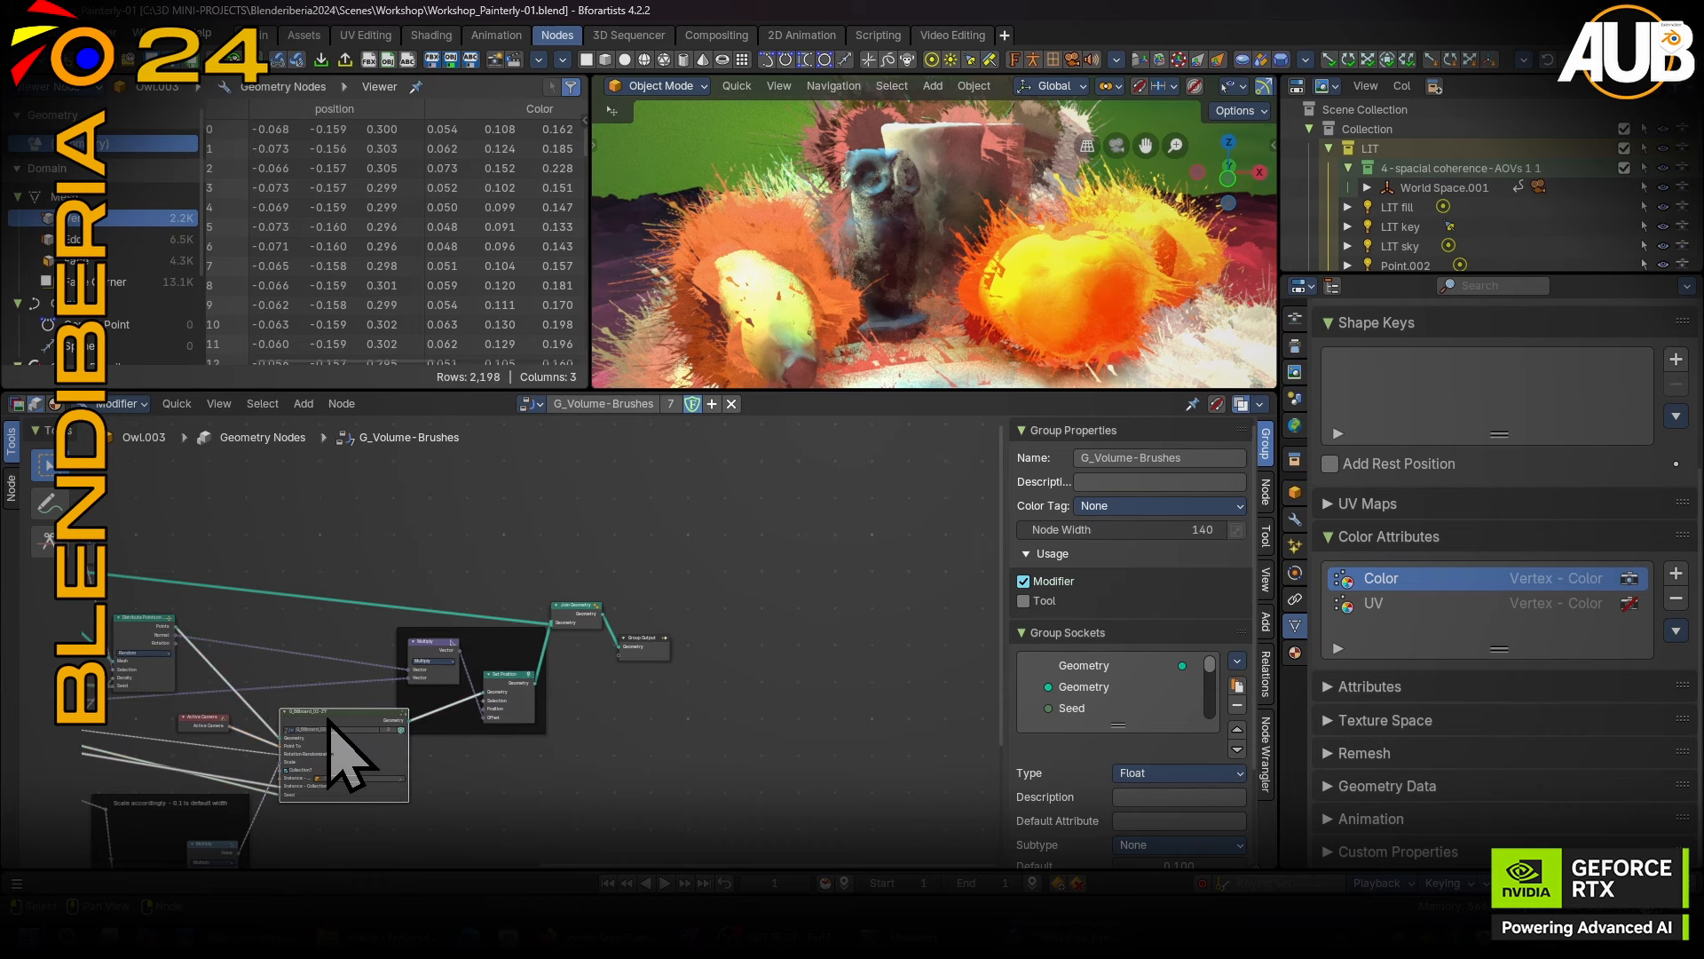
pyautogui.press('Tab')
pyautogui.scroll(4, 882, 701)
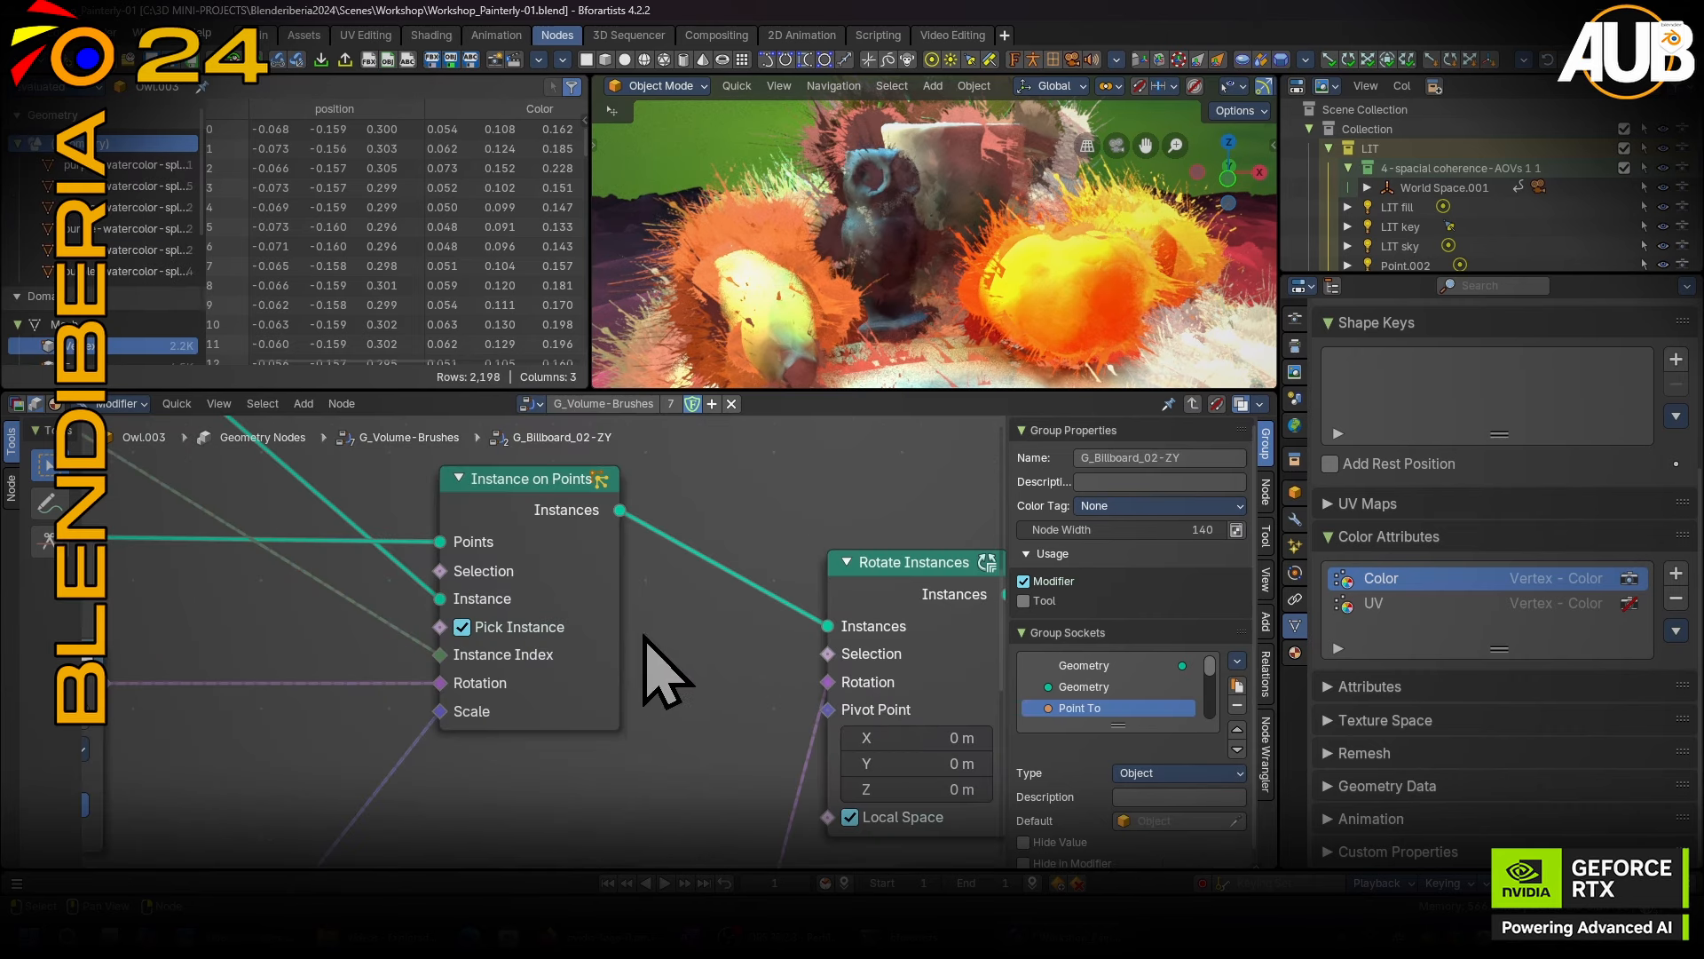
pyautogui.press('Tab')
pyautogui.scroll(-7, 641, 646)
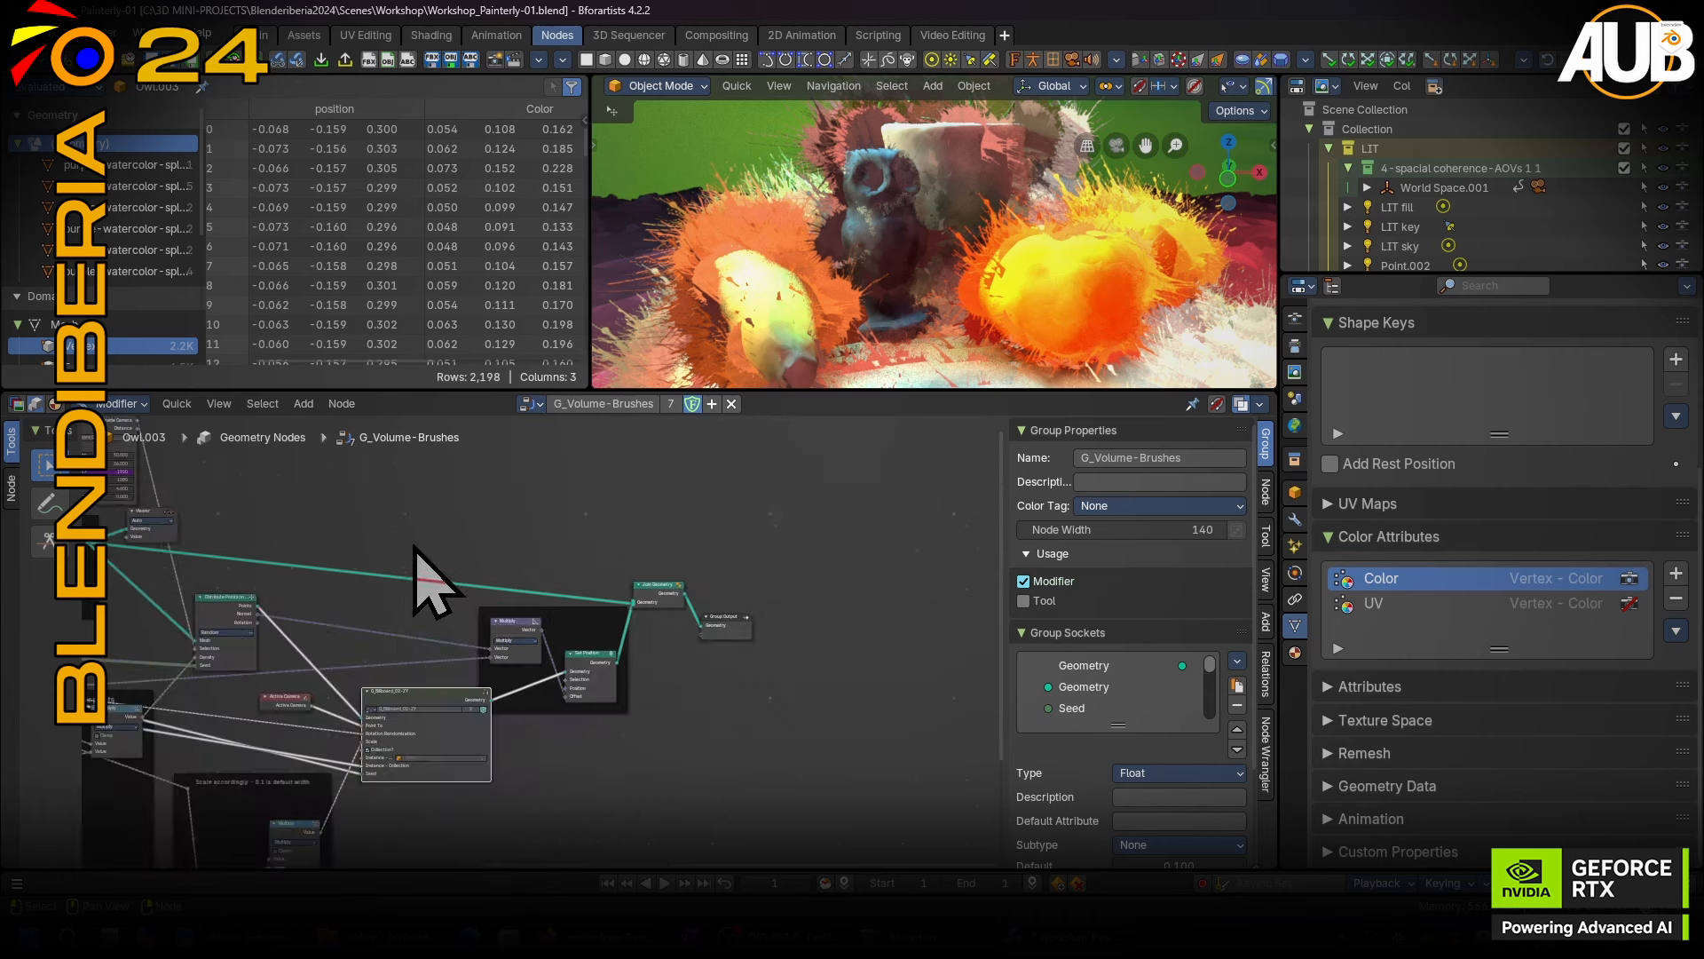
pyautogui.moveTo(416, 545); pyautogui.dragTo(866, 568, button='middle')
# Switch the node editor to shader nodes and display the material of purple-watercolor-splatter-1 from the Instances-Splats collection.
pyautogui.click(55, 405)
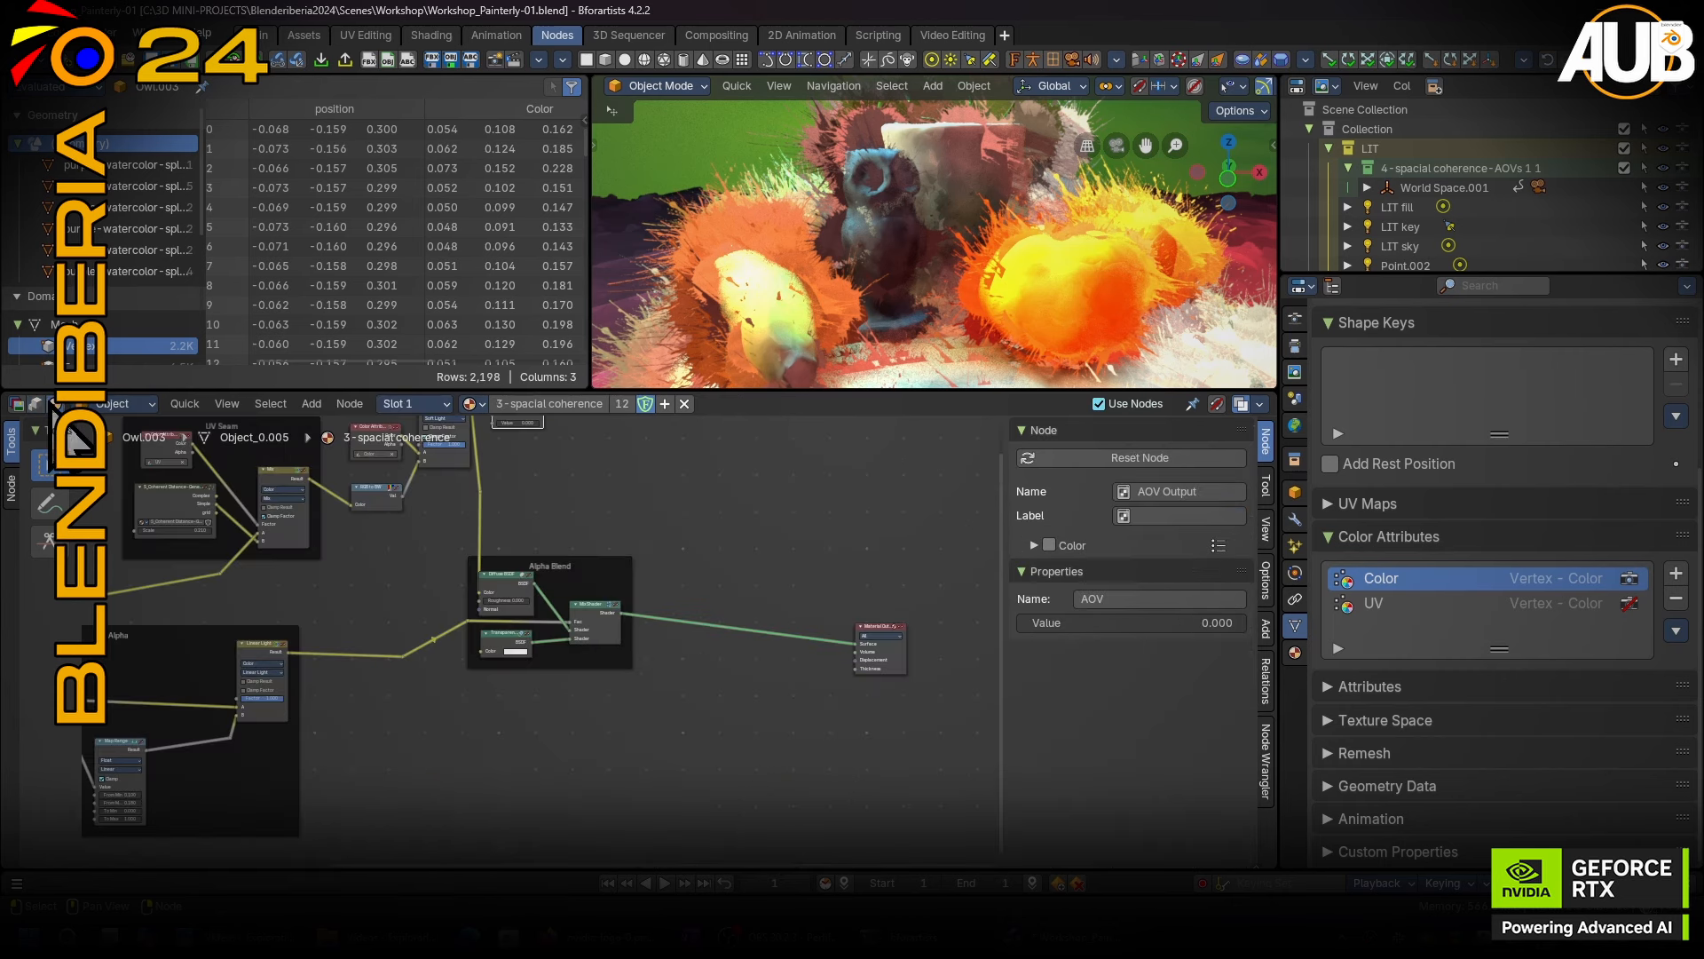
pyautogui.moveTo(676, 495); pyautogui.dragTo(848, 587, button='middle')
pyautogui.scroll(-3, 666, 572)
pyautogui.scroll(-10, 1501, 222)
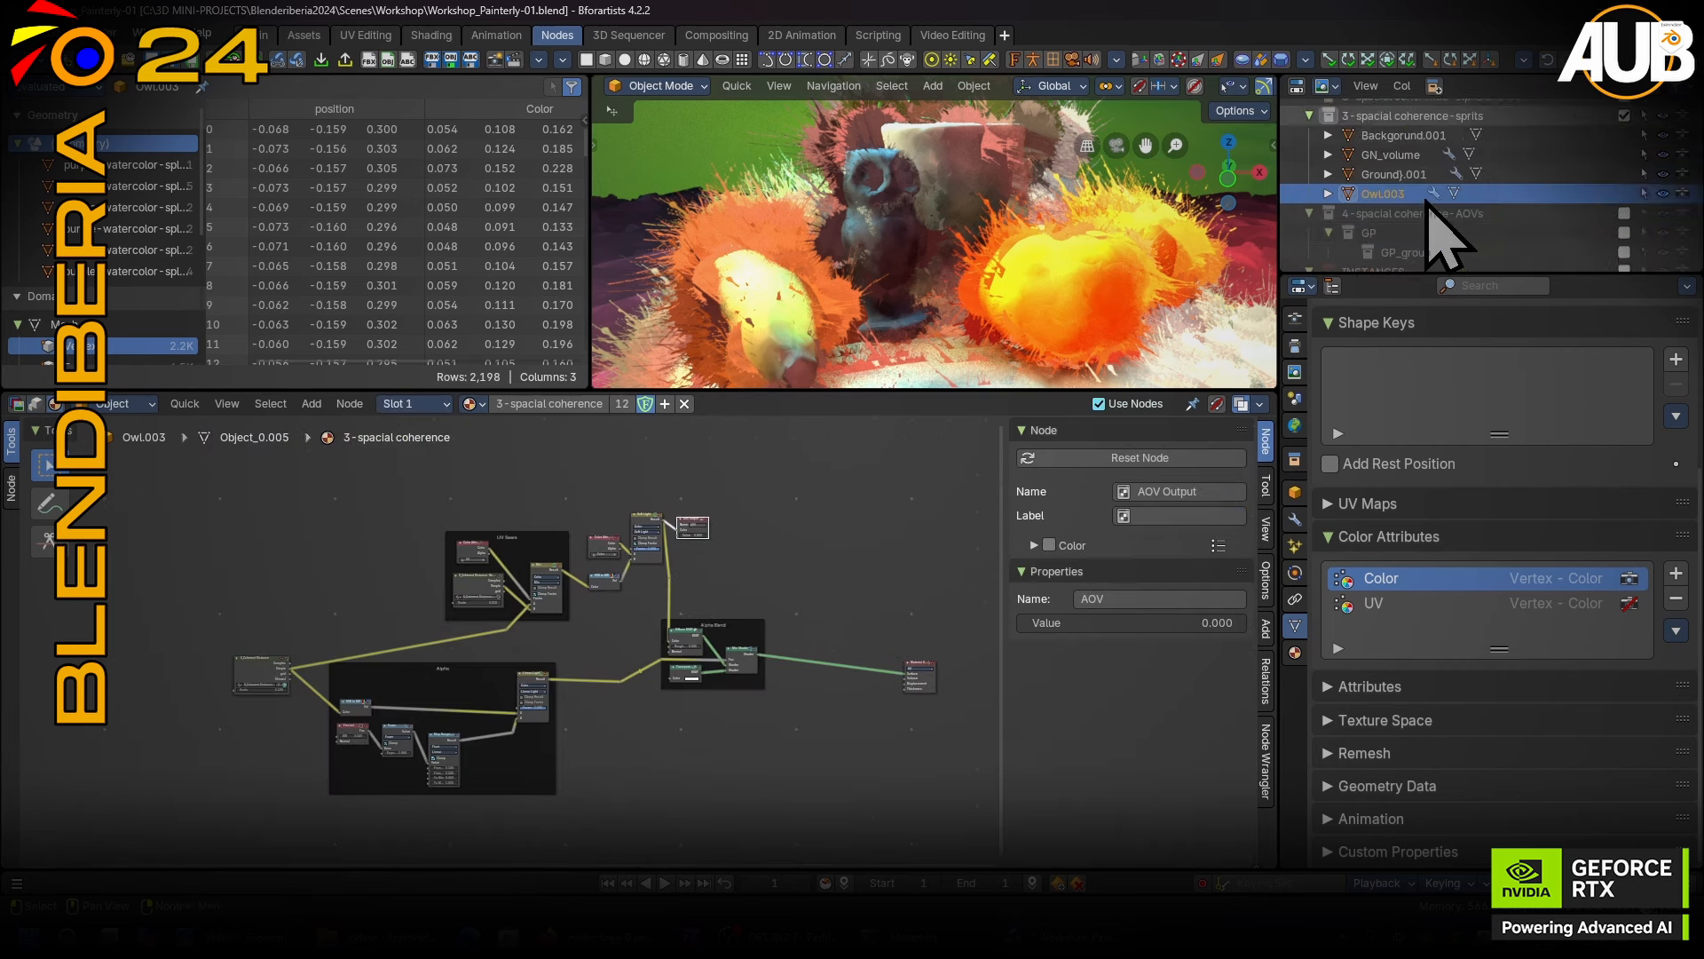
pyautogui.click(1460, 179)
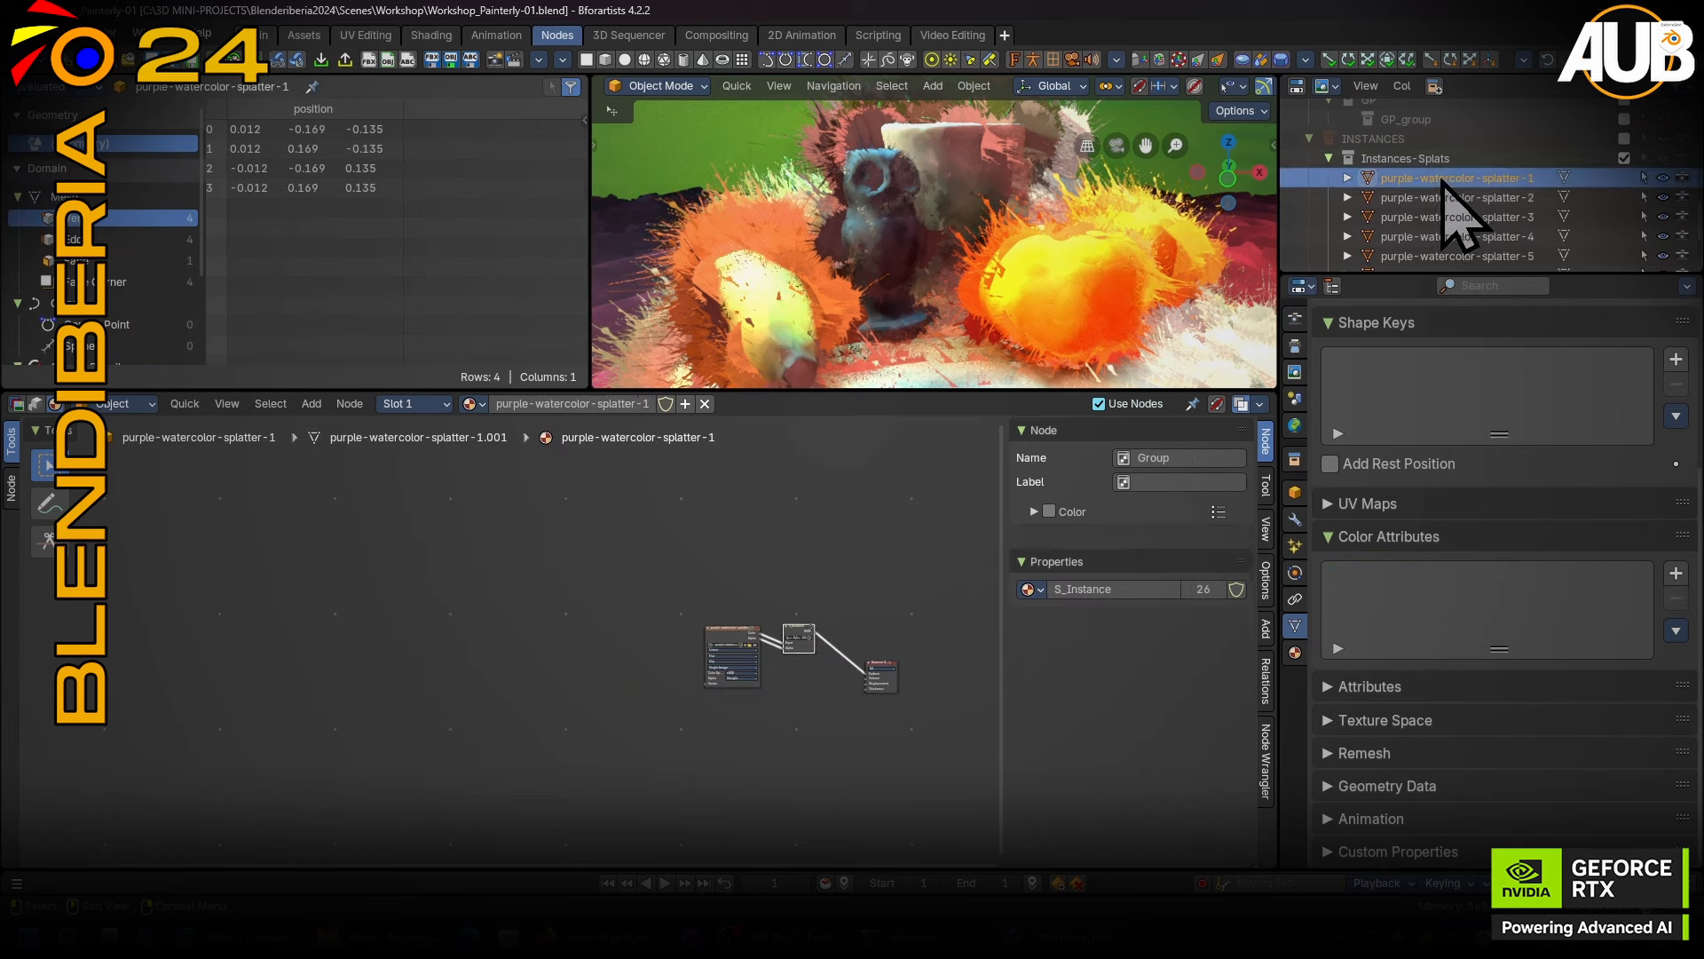
pyautogui.press('Home')
pyautogui.scroll(3, 632, 511)
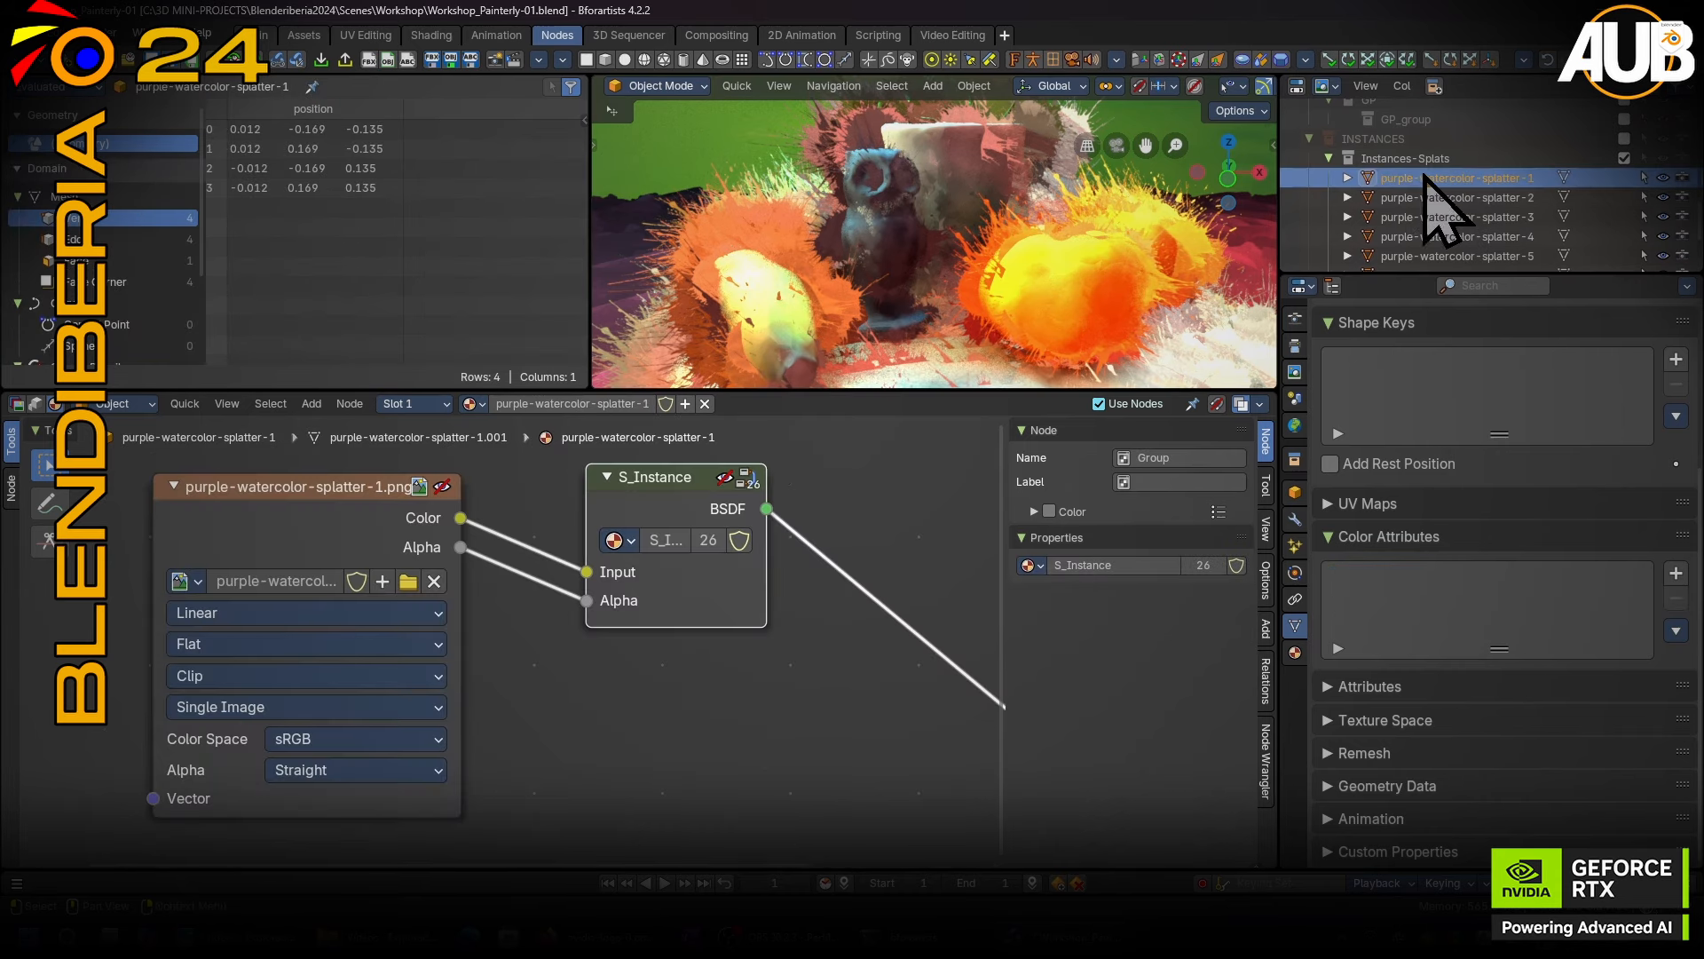
# Move the S_Instance node away from the image texture and open its group in a maximized node editor.
pyautogui.moveTo(659, 484); pyautogui.dragTo(745, 501)
pyautogui.press('Tab')
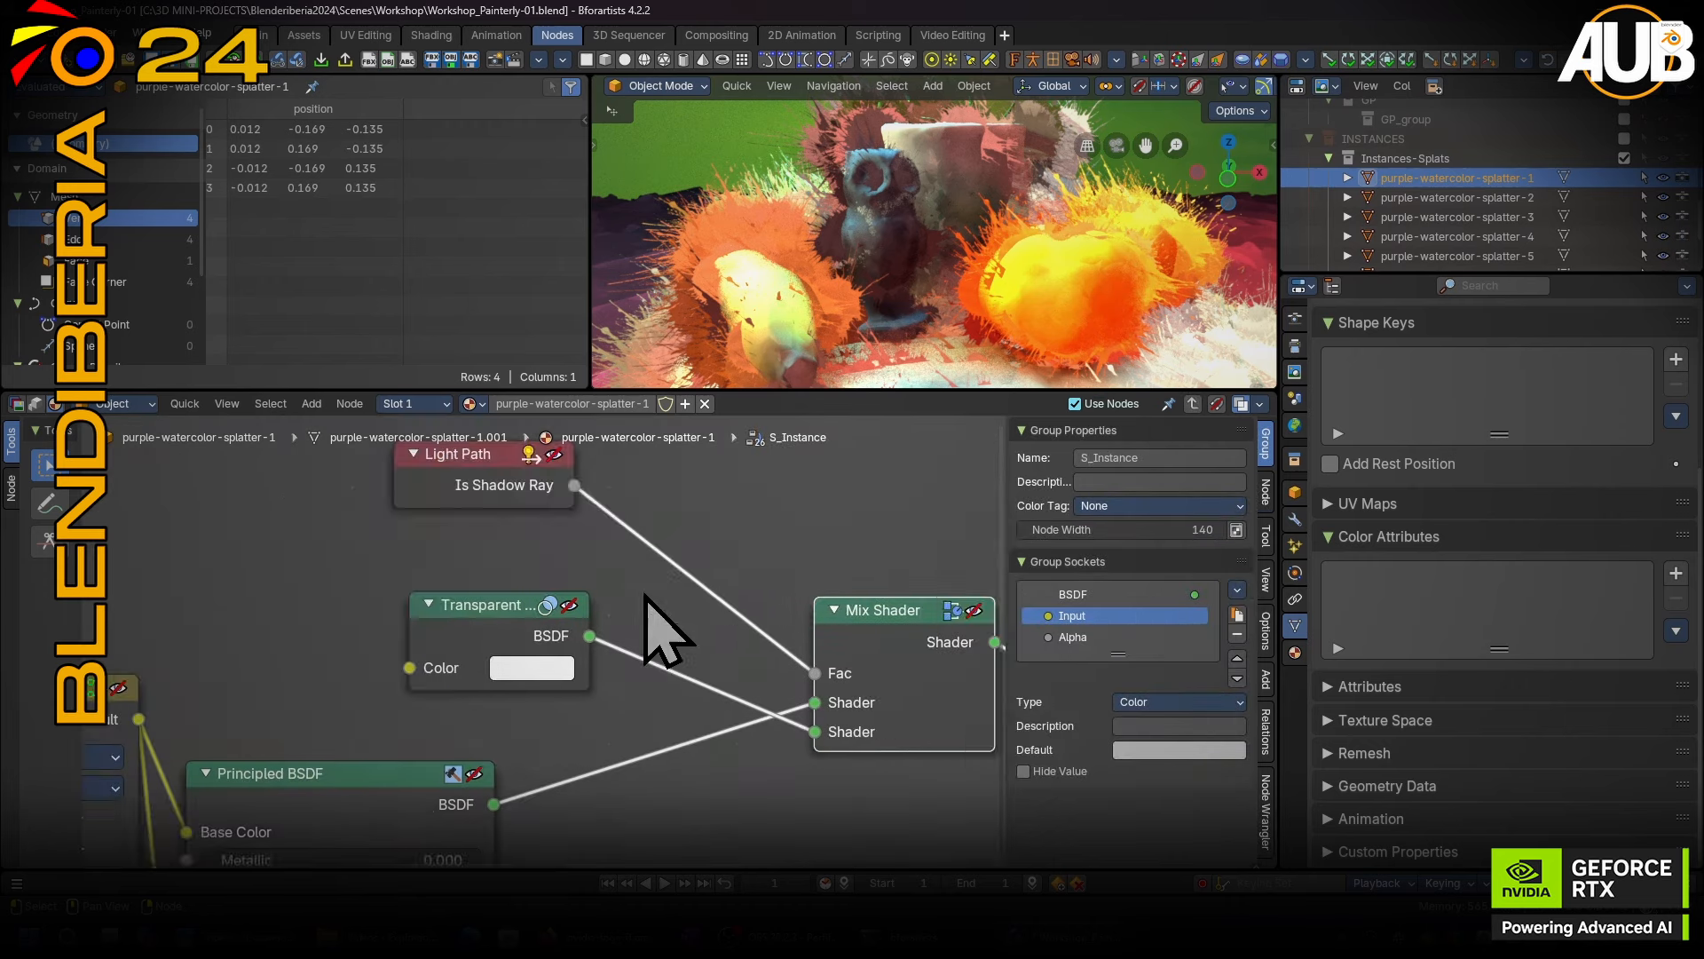
pyautogui.moveTo(437, 567); pyautogui.dragTo(658, 481, button='middle')
pyautogui.hotkey('ctrl', 'space')
pyautogui.moveTo(588, 577); pyautogui.dragTo(1003, 443, button='middle')
pyautogui.scroll(-6, 736, 484)
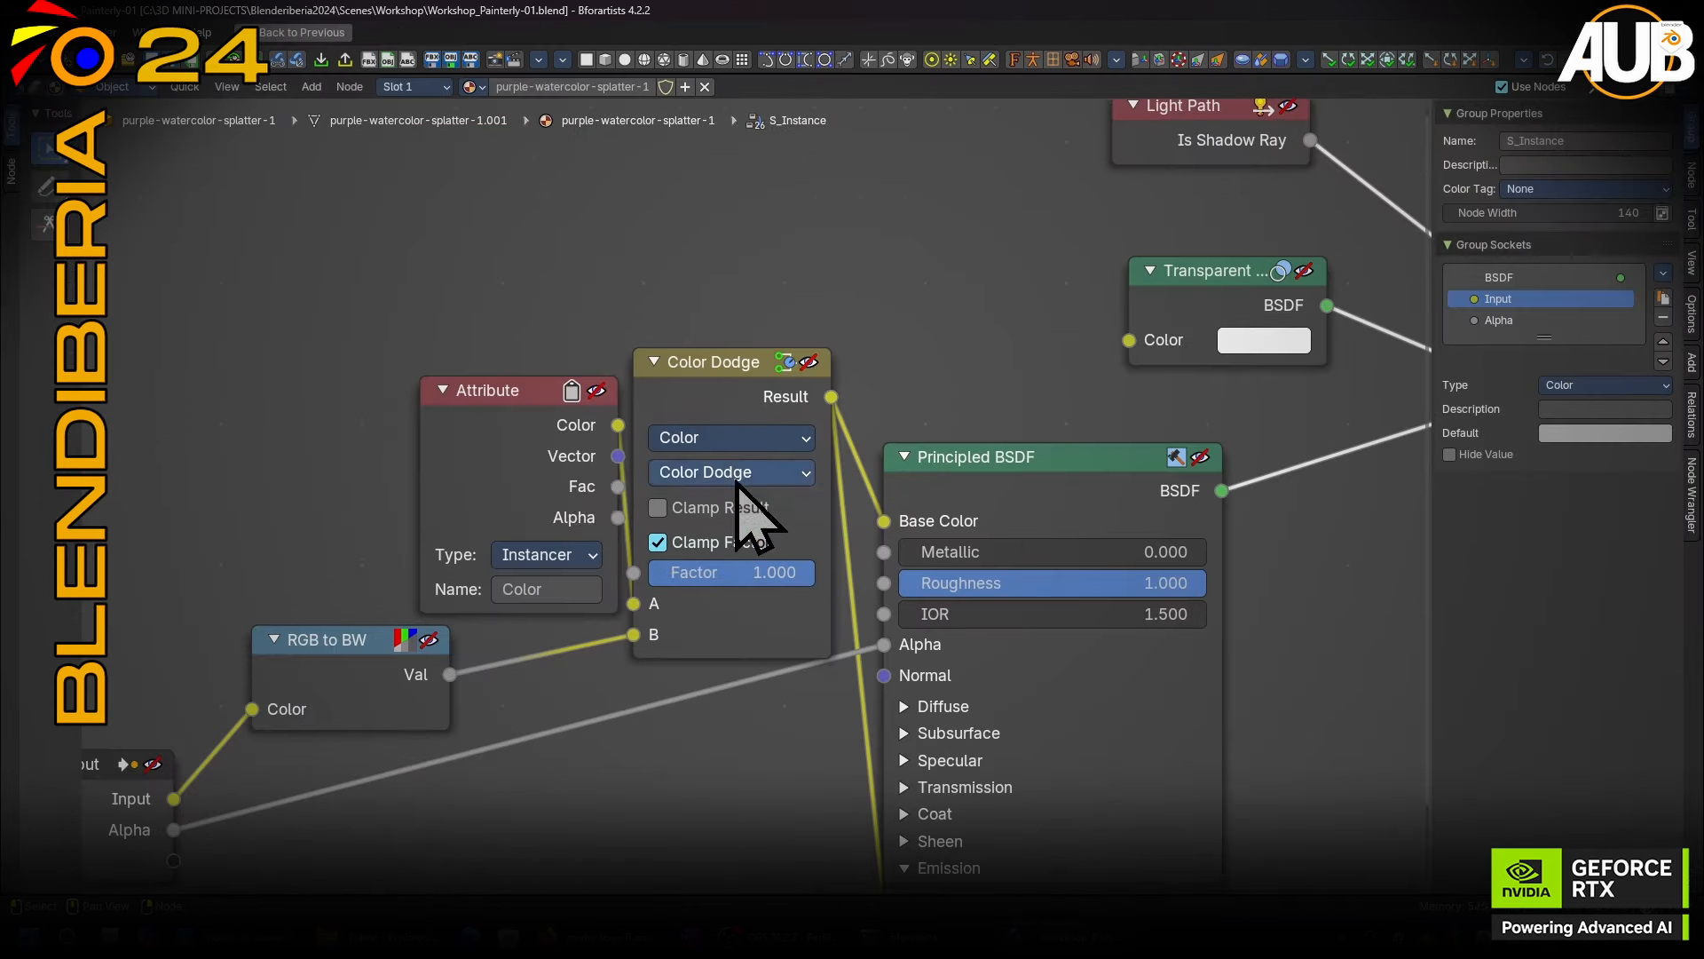
# Move the Attribute node away from the Color Dodge node inside the S_Instance group.
pyautogui.moveTo(533, 441); pyautogui.dragTo(380, 411)
pyautogui.scroll(3, 345, 381)
pyautogui.moveTo(380, 411); pyautogui.dragTo(781, 399, button='middle')
pyautogui.moveTo(780, 400); pyautogui.dragTo(706, 404)
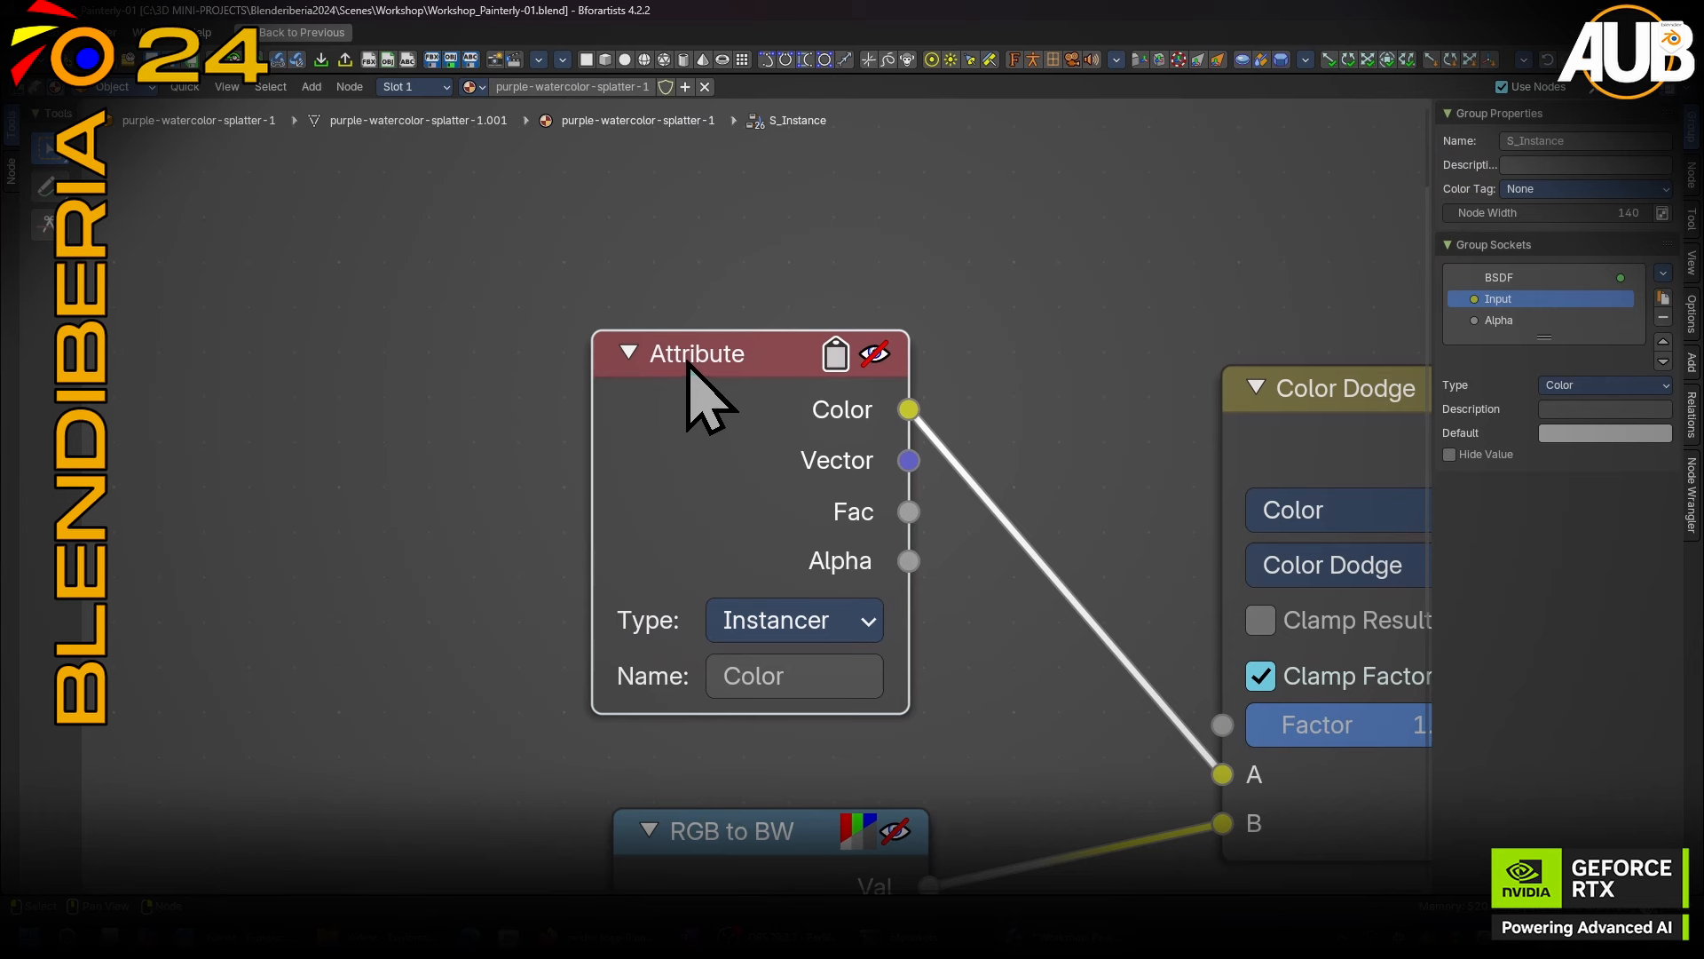
# Choose Instancer as the Attribute node's type and reposition the node above RGB to BW.
pyautogui.moveTo(715, 525); pyautogui.dragTo(652, 397)
pyautogui.click(706, 493)
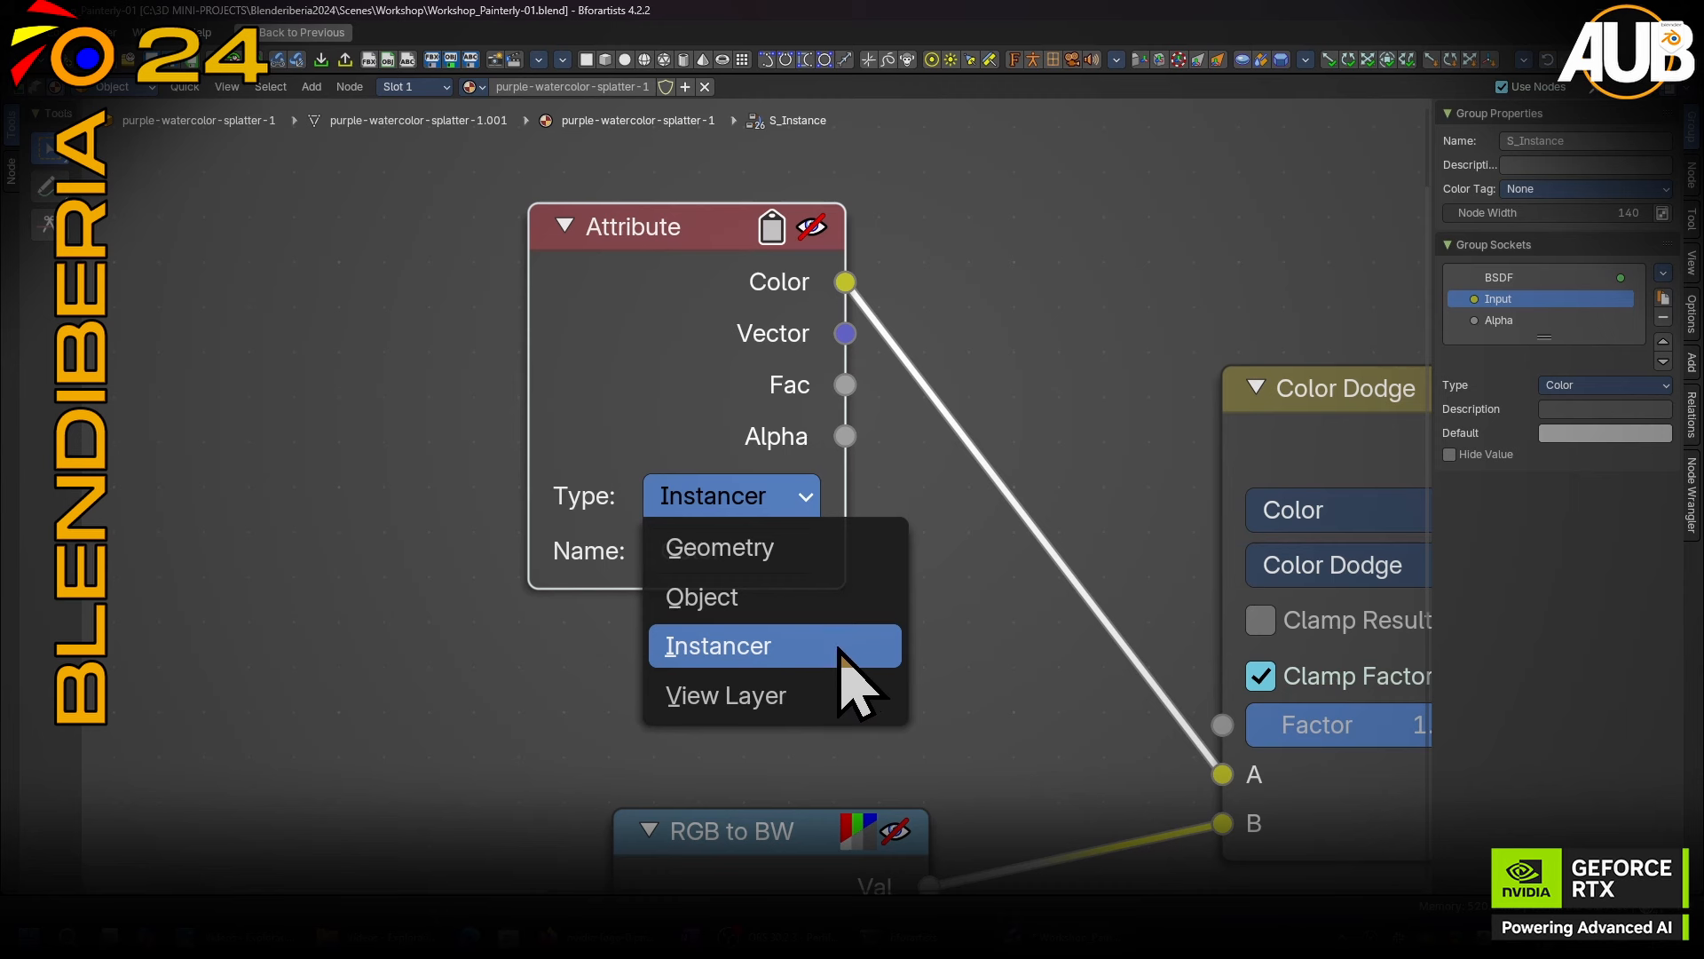
pyautogui.click(717, 651)
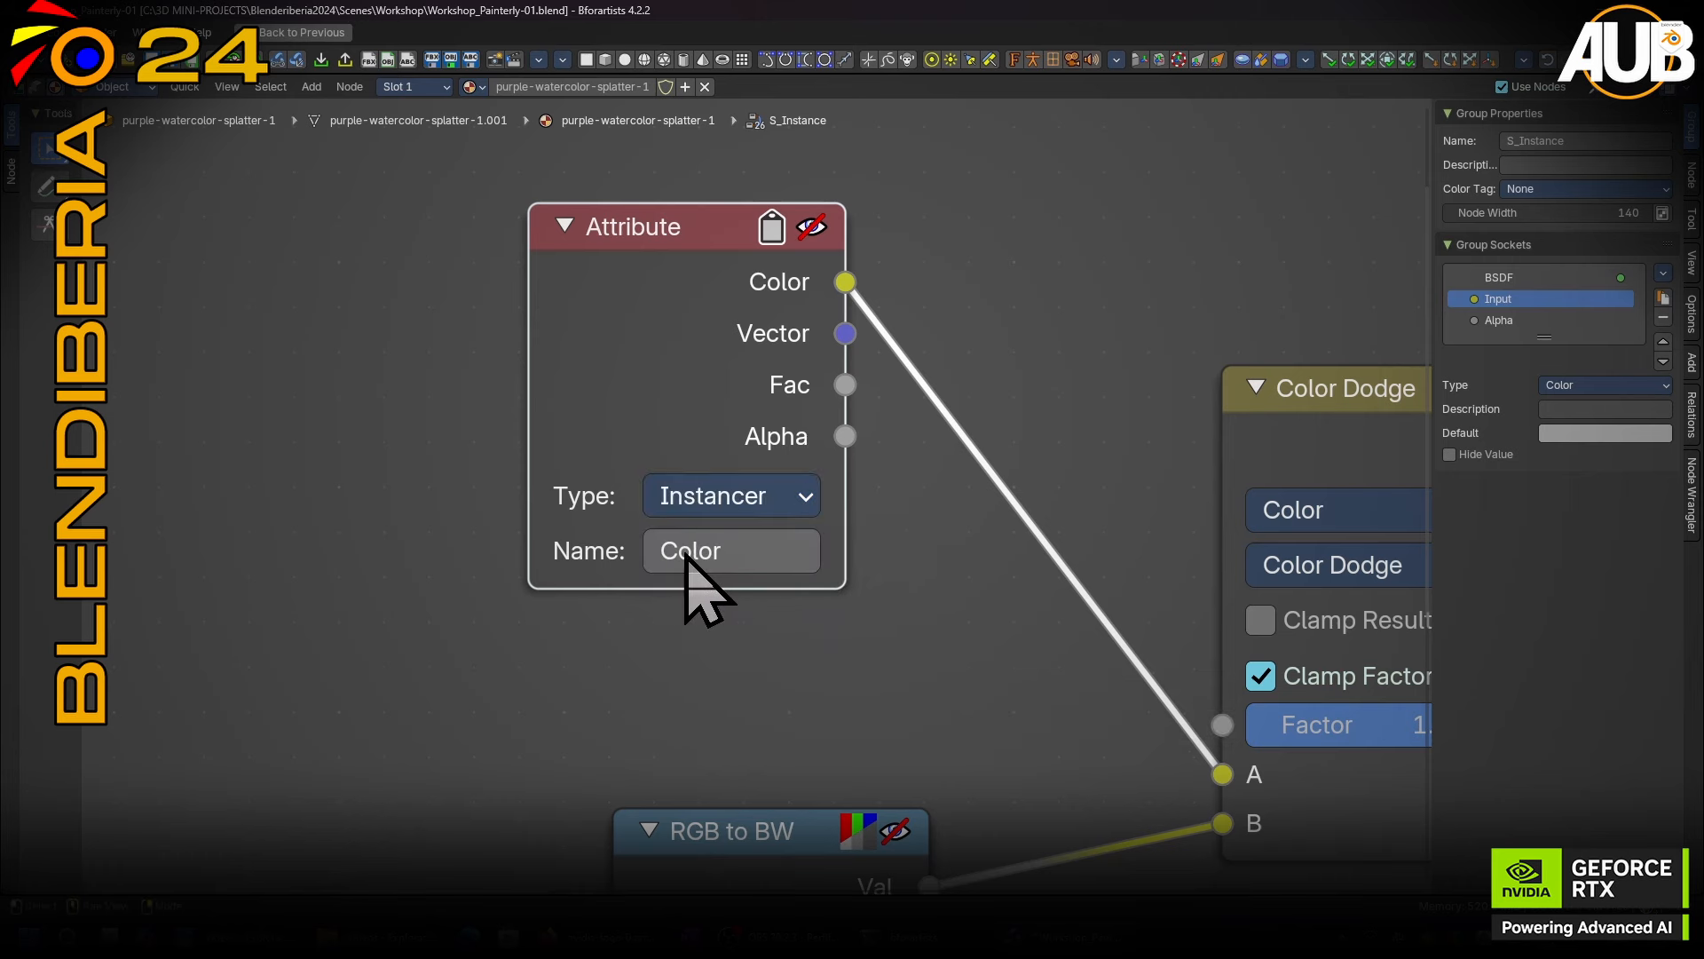
pyautogui.moveTo(703, 366); pyautogui.dragTo(772, 468)
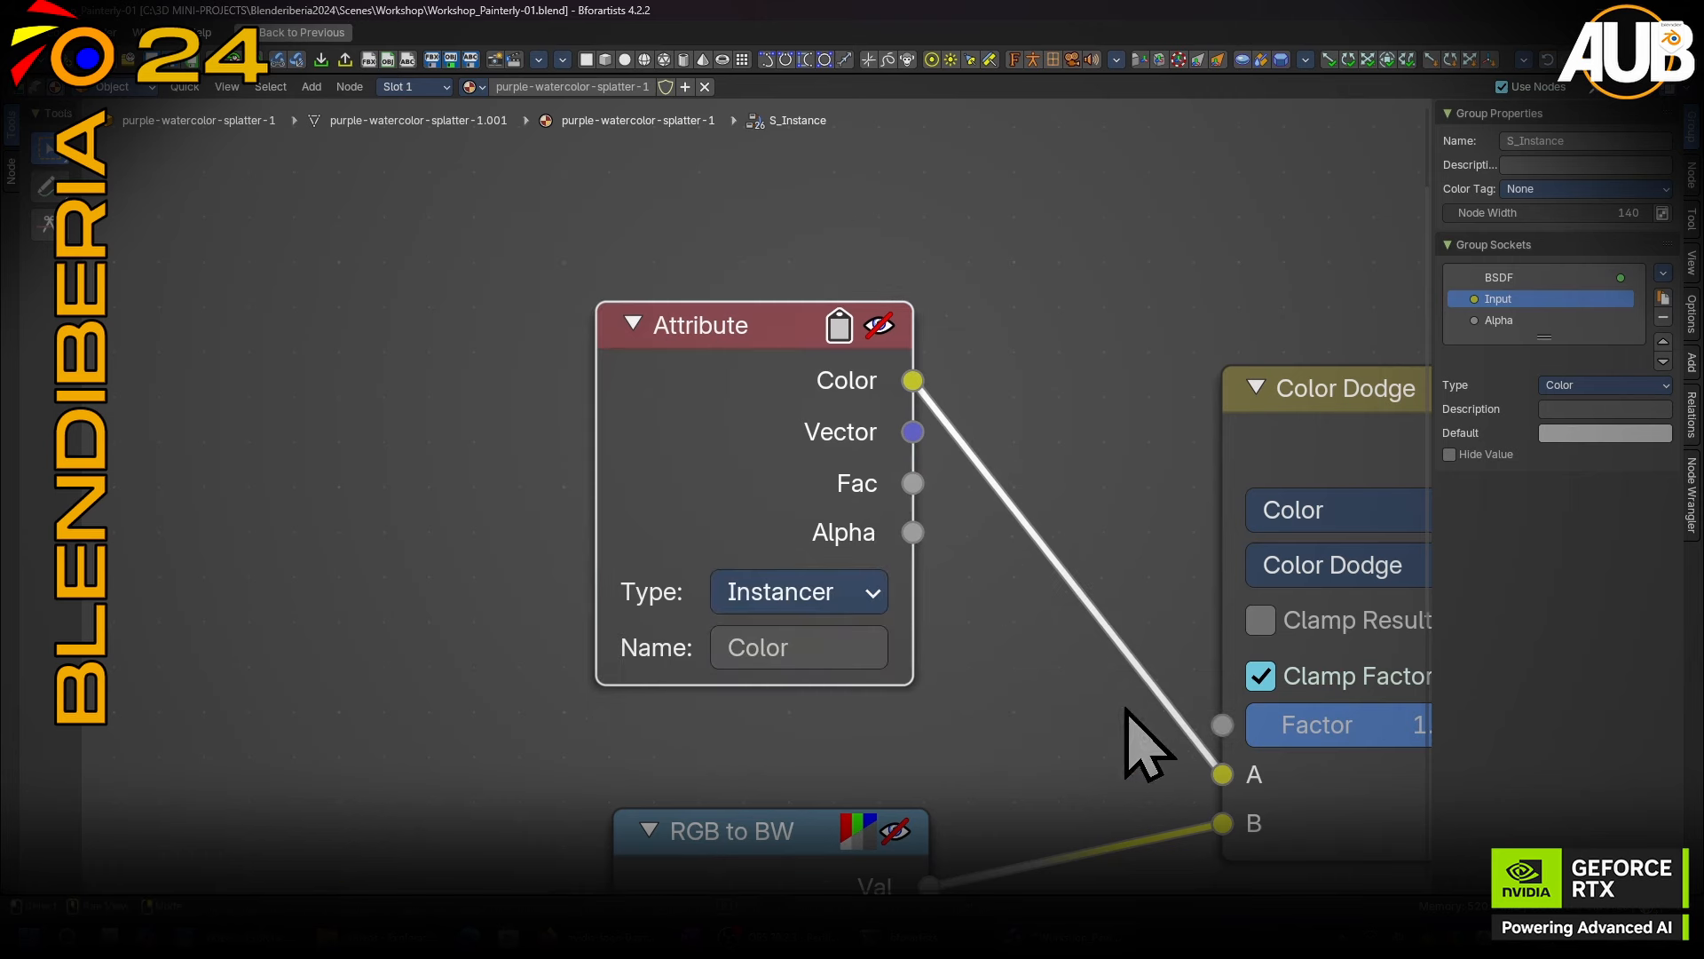
# Move the Color Dodge node closer to the Attribute and RGB to BW nodes, and leave the S_Instance group.
pyautogui.moveTo(1154, 710); pyautogui.dragTo(722, 487, button='middle')
pyautogui.moveTo(928, 182); pyautogui.dragTo(788, 196)
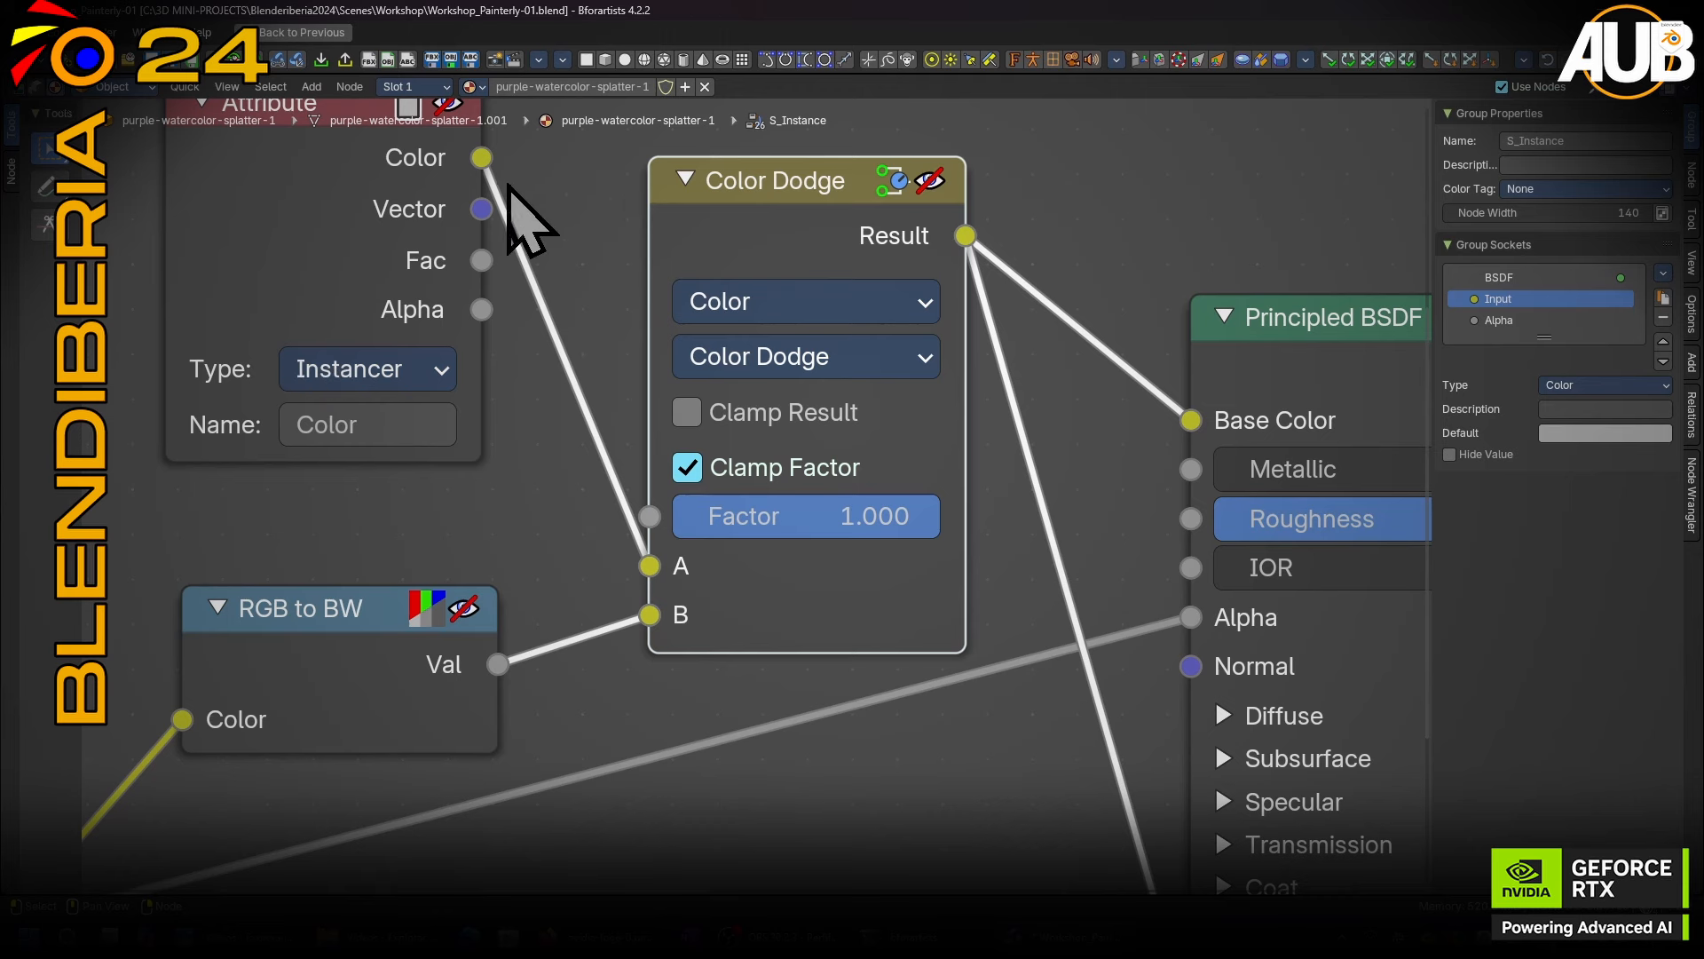
pyautogui.click(571, 198)
pyautogui.press('Tab')
# Widen the S_Instance node so its full name fits, and reposition it between the image texture and Material Output.
pyautogui.moveTo(1115, 271); pyautogui.dragTo(1036, 267)
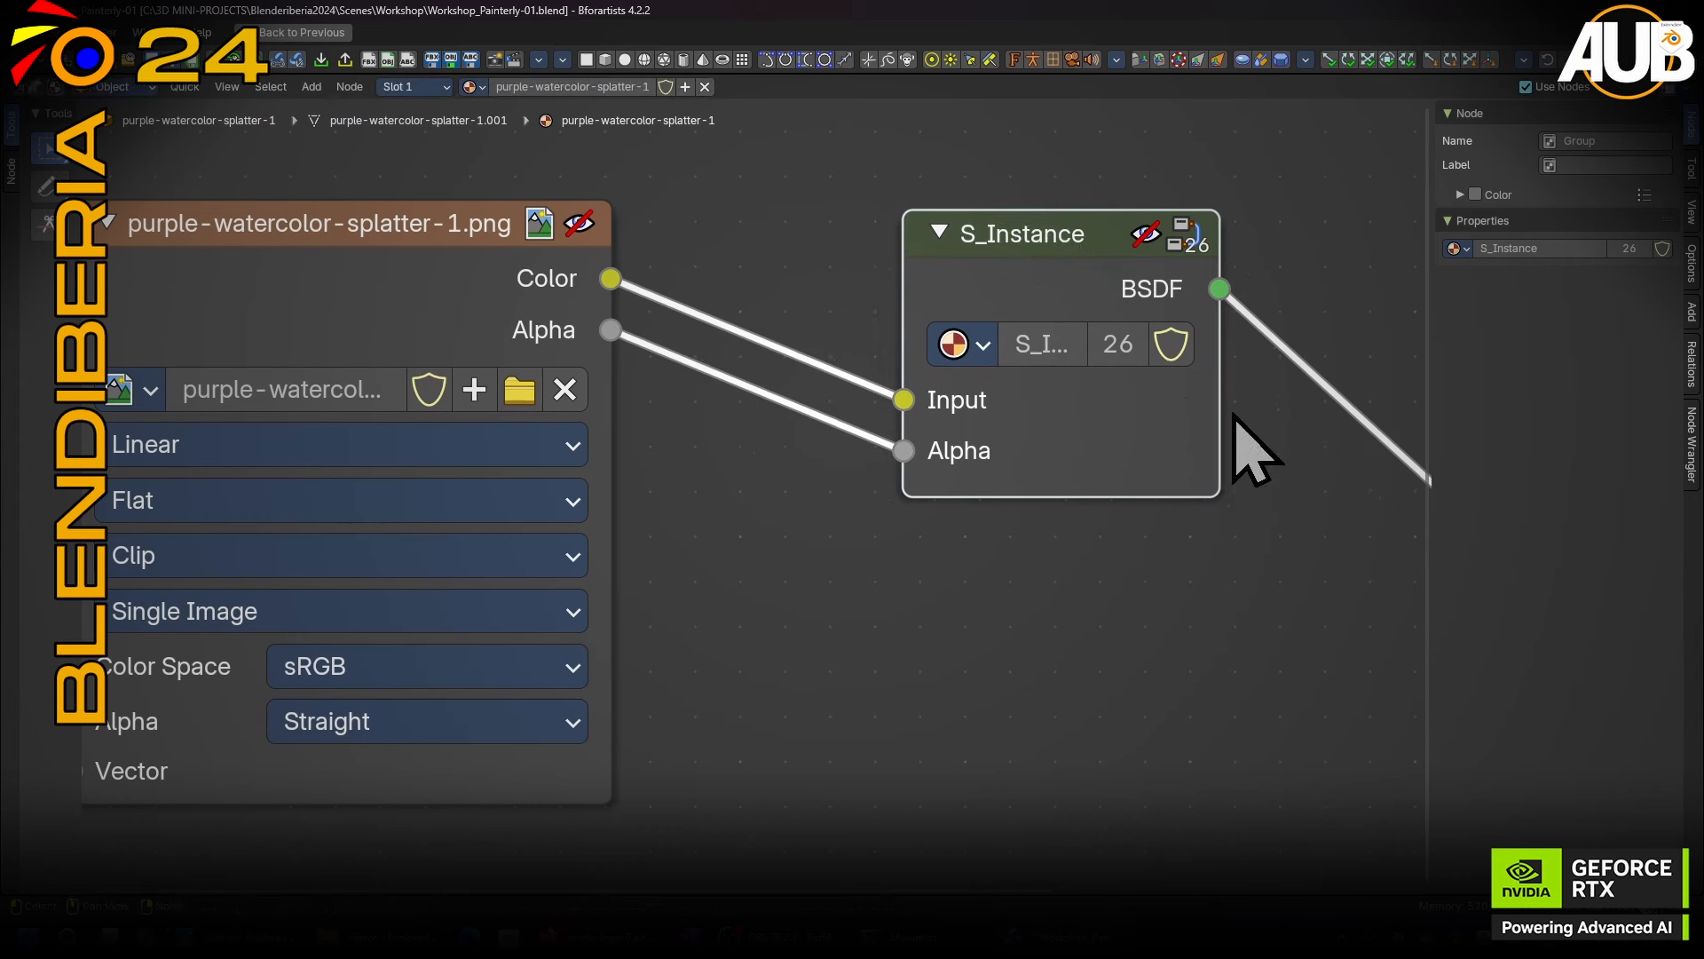
pyautogui.moveTo(1222, 404); pyautogui.dragTo(1396, 404)
pyautogui.moveTo(1320, 401); pyautogui.dragTo(1097, 433, button='middle')
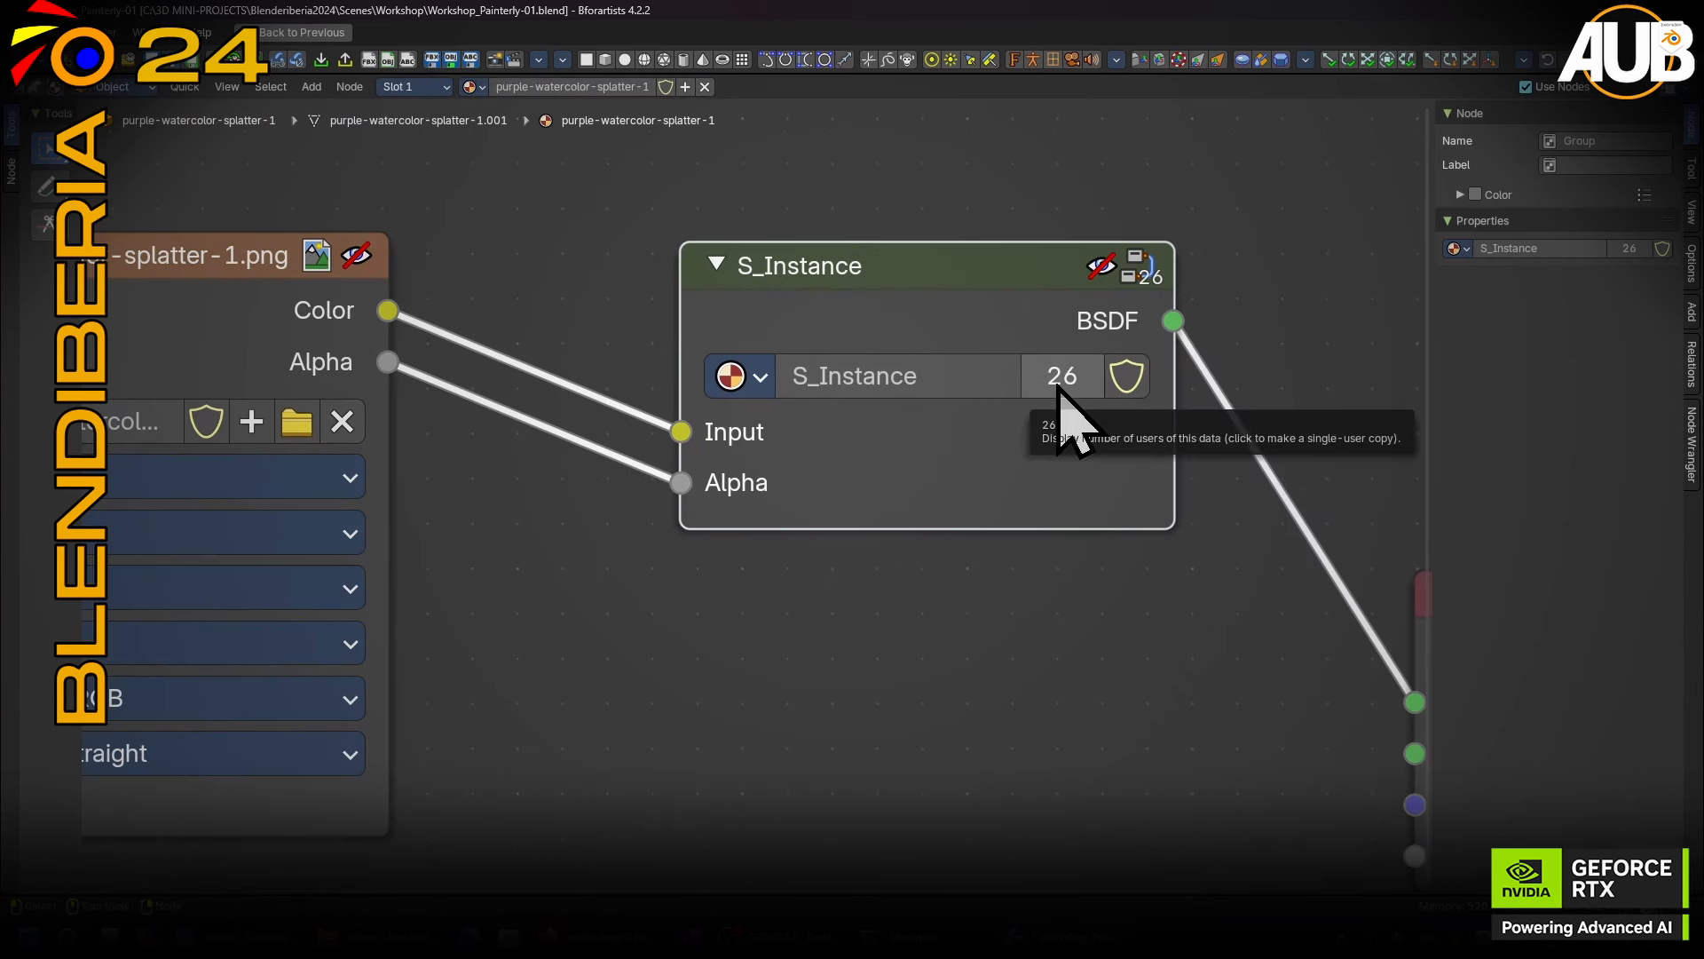
pyautogui.moveTo(951, 323); pyautogui.dragTo(901, 333)
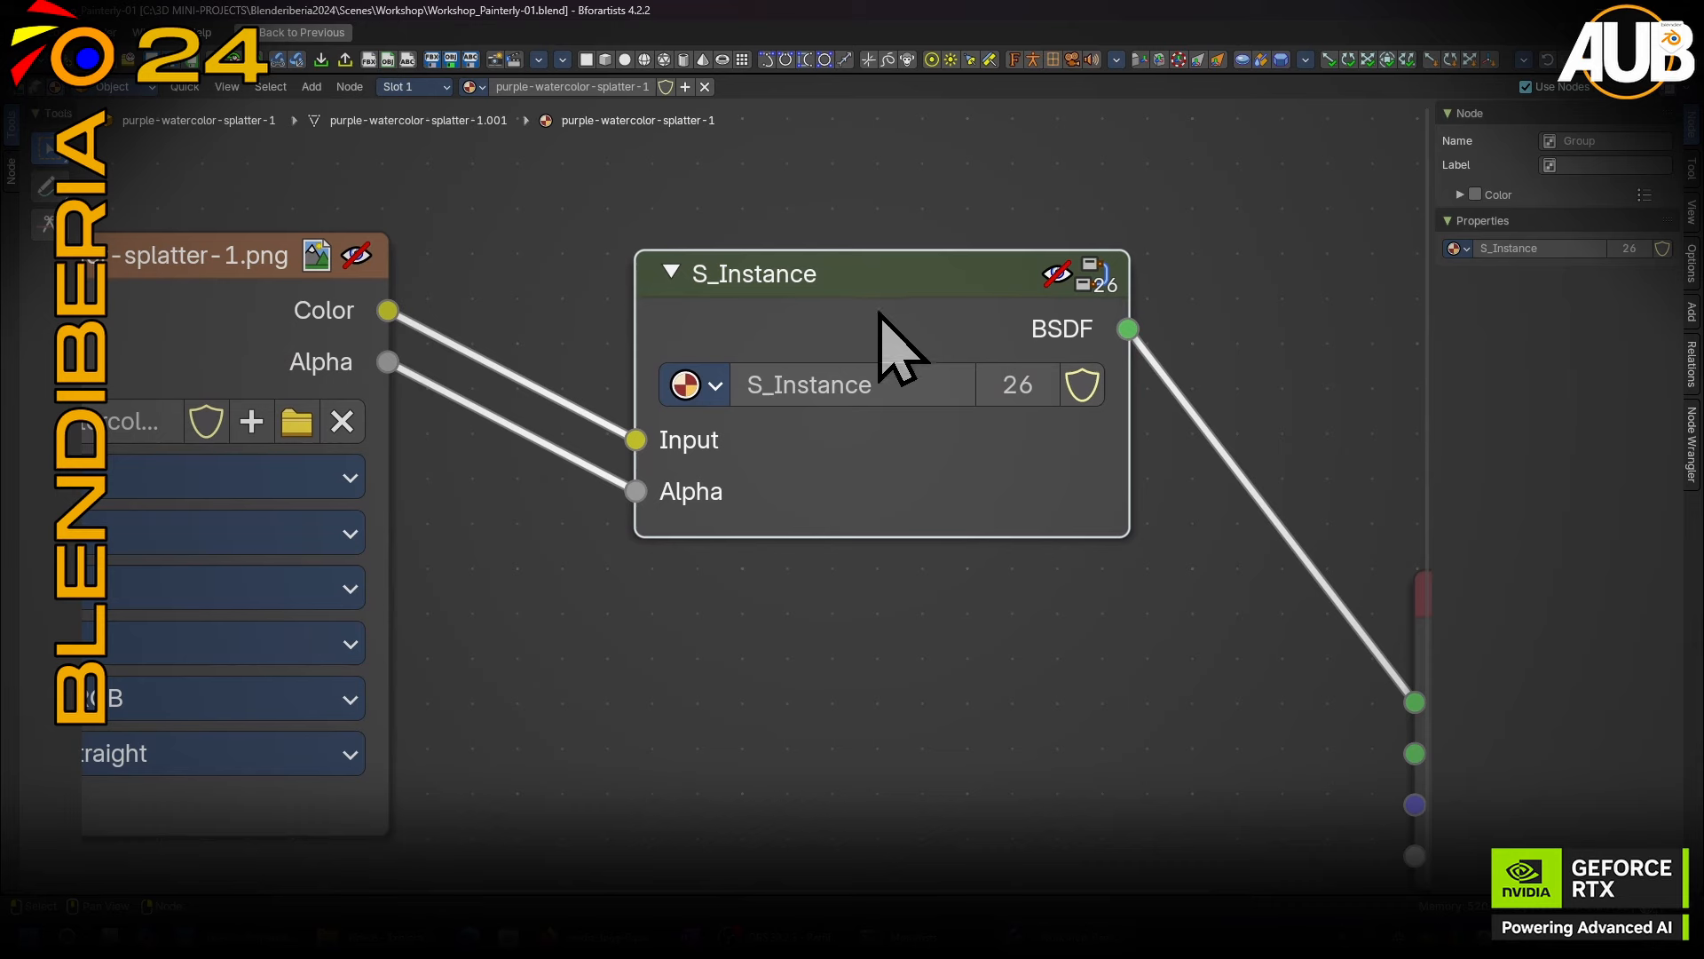
pyautogui.moveTo(1148, 519); pyautogui.dragTo(643, 491, button='middle')
pyautogui.moveTo(384, 285); pyautogui.dragTo(411, 297)
# Examine the Principled BSDF inputs and the Group Input's alpha connection inside S_Instance, and return to the material's top level.
pyautogui.press('Tab')
pyautogui.moveTo(1424, 415); pyautogui.dragTo(943, 250, button='middle')
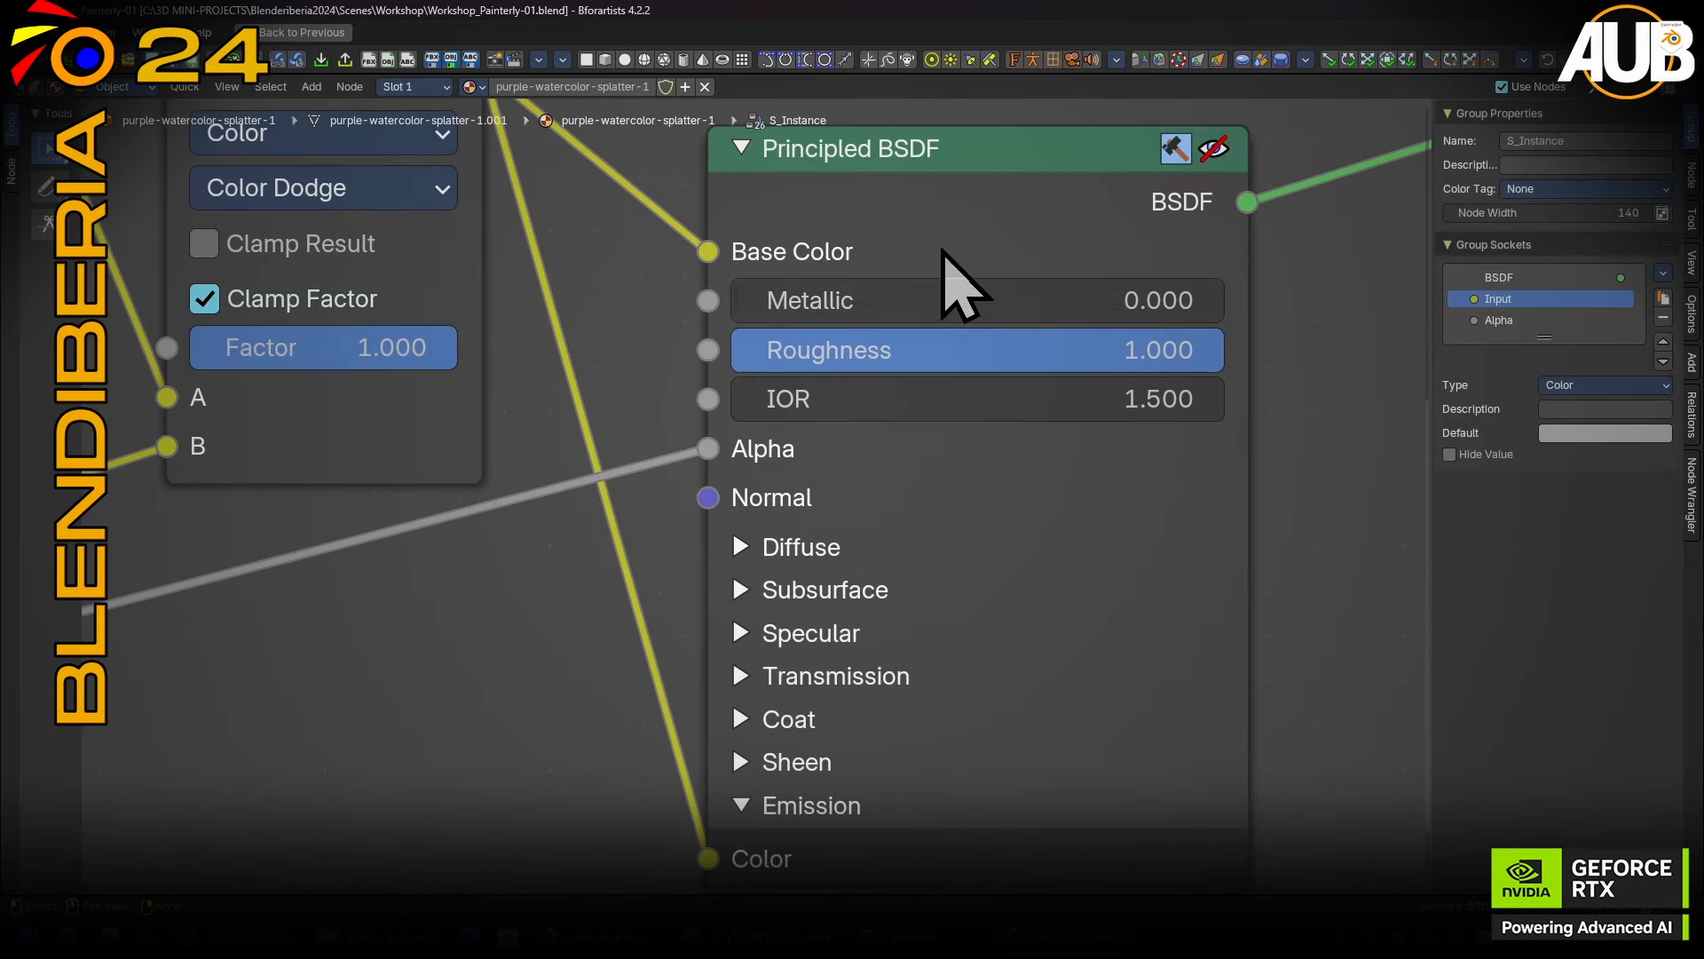
pyautogui.moveTo(1104, 360); pyautogui.dragTo(1230, 355)
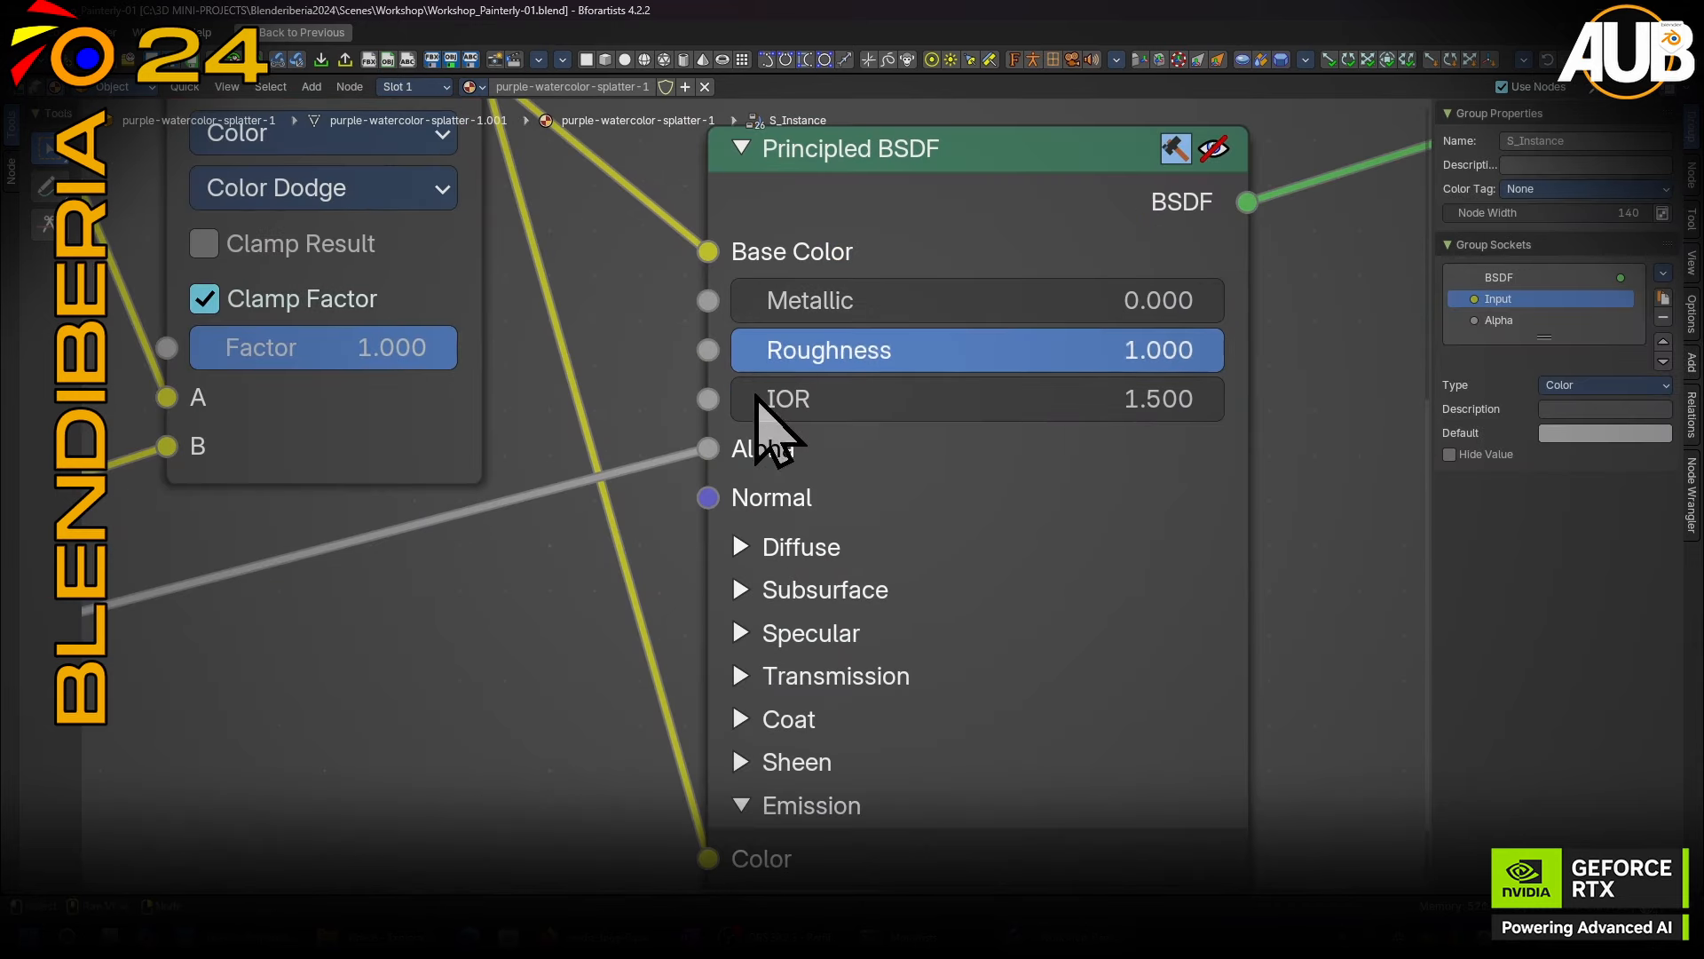
pyautogui.moveTo(811, 637); pyautogui.dragTo(734, 323, button='middle')
pyautogui.moveTo(99, 437); pyautogui.dragTo(588, 486, button='middle')
pyautogui.scroll(-8, 711, 484)
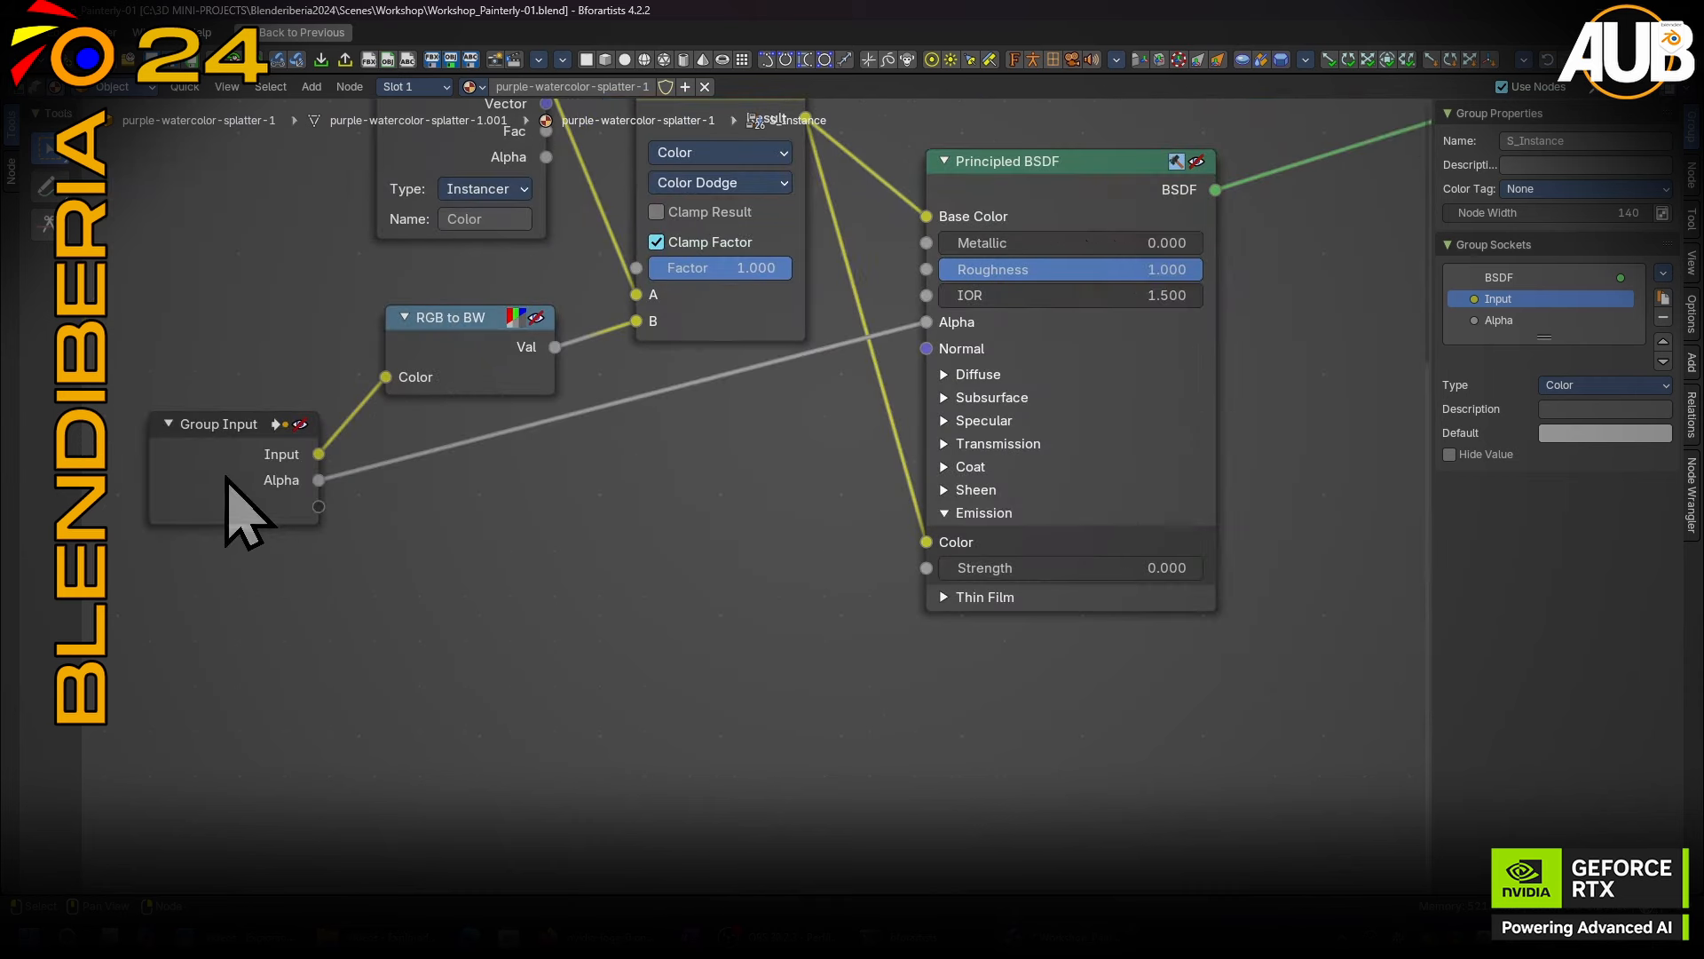
pyautogui.press('Tab')
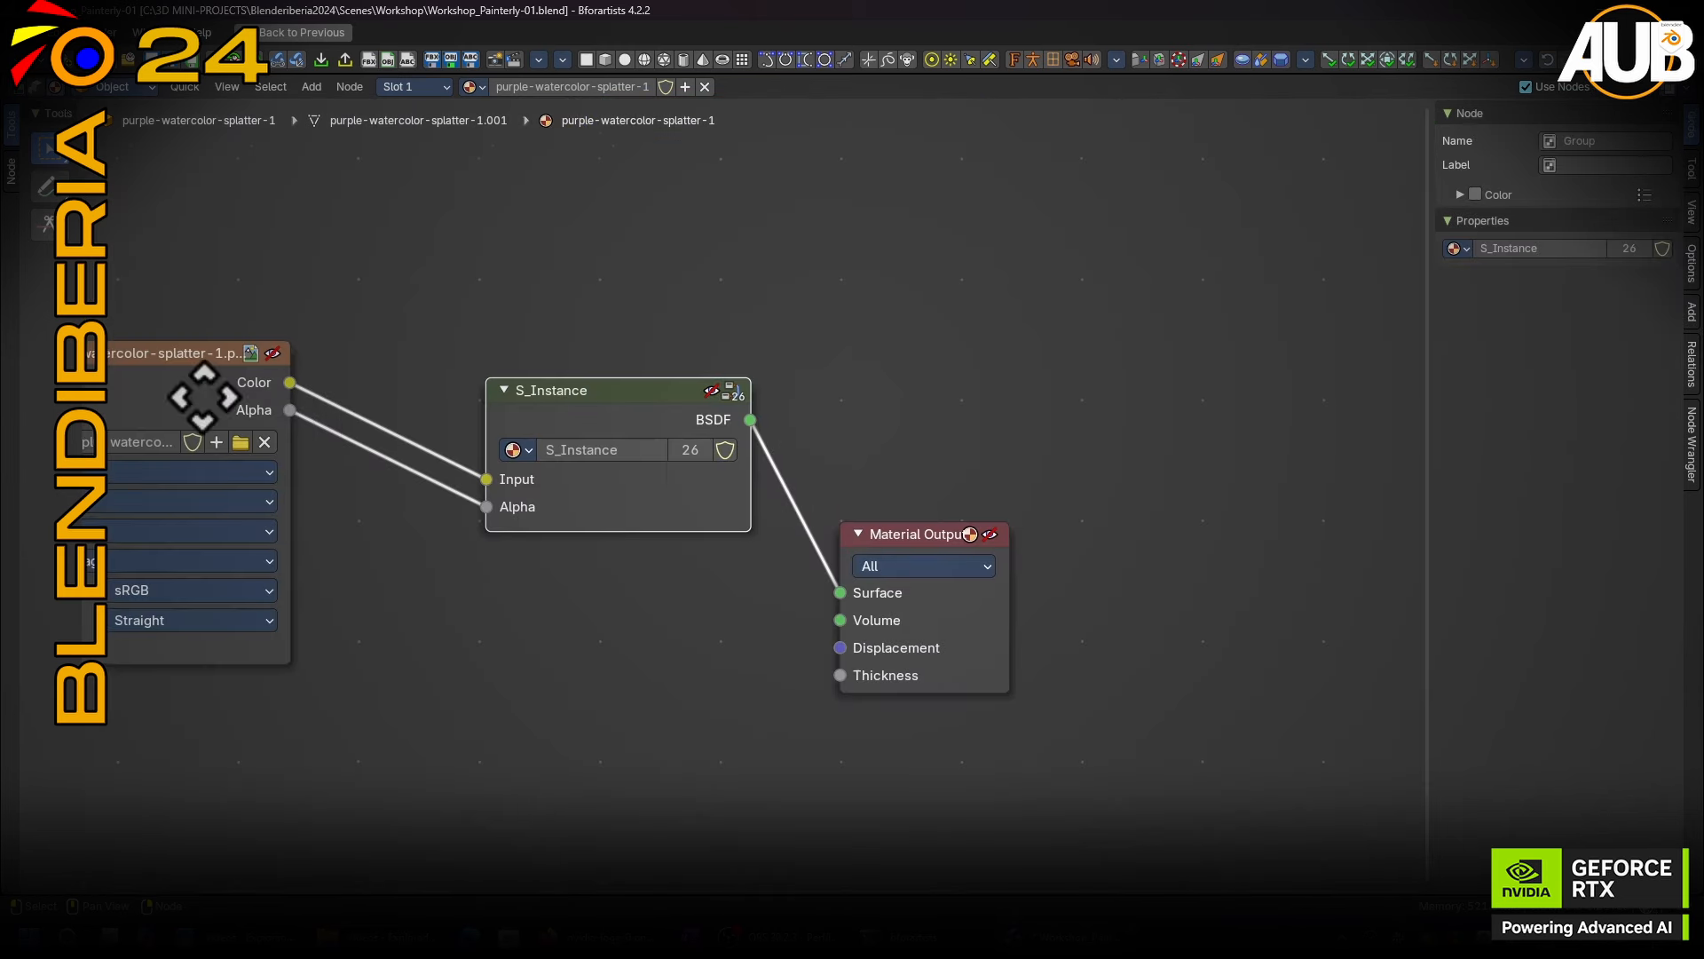
# Turn on the image preview of the purple-watercolor-splatter-1.png texture node to view the brush splat.
pyautogui.moveTo(203, 397); pyautogui.dragTo(874, 373)
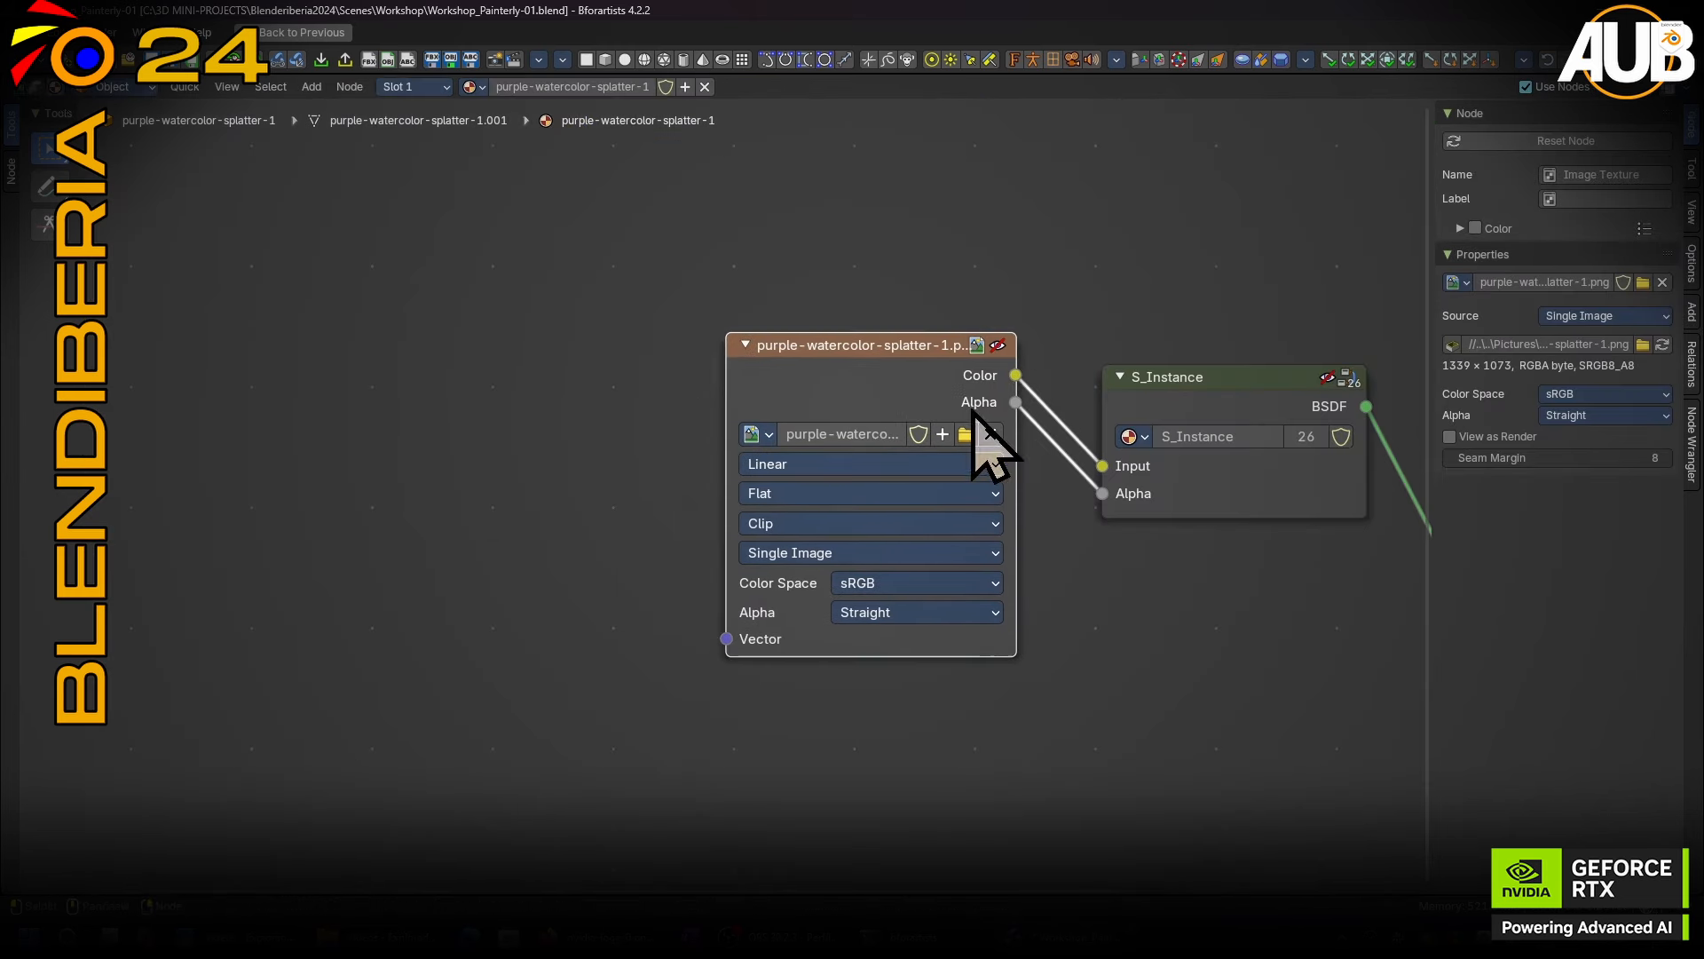
pyautogui.click(997, 346)
pyautogui.scroll(3, 811, 258)
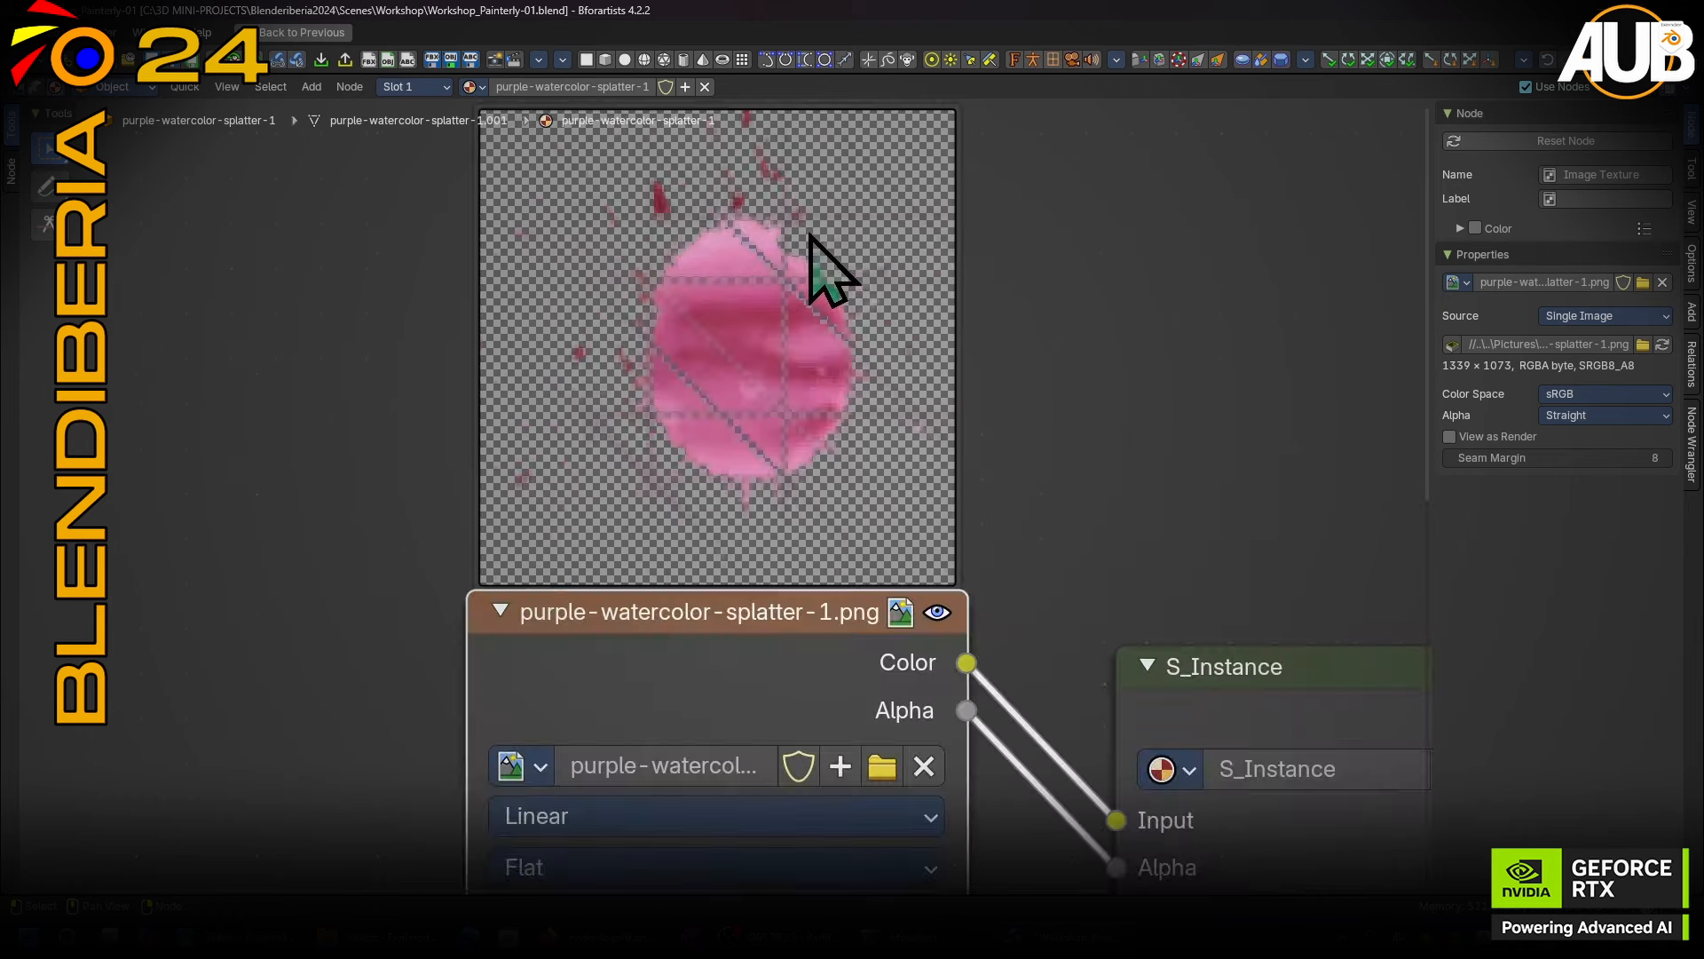
pyautogui.scroll(-4, 692, 338)
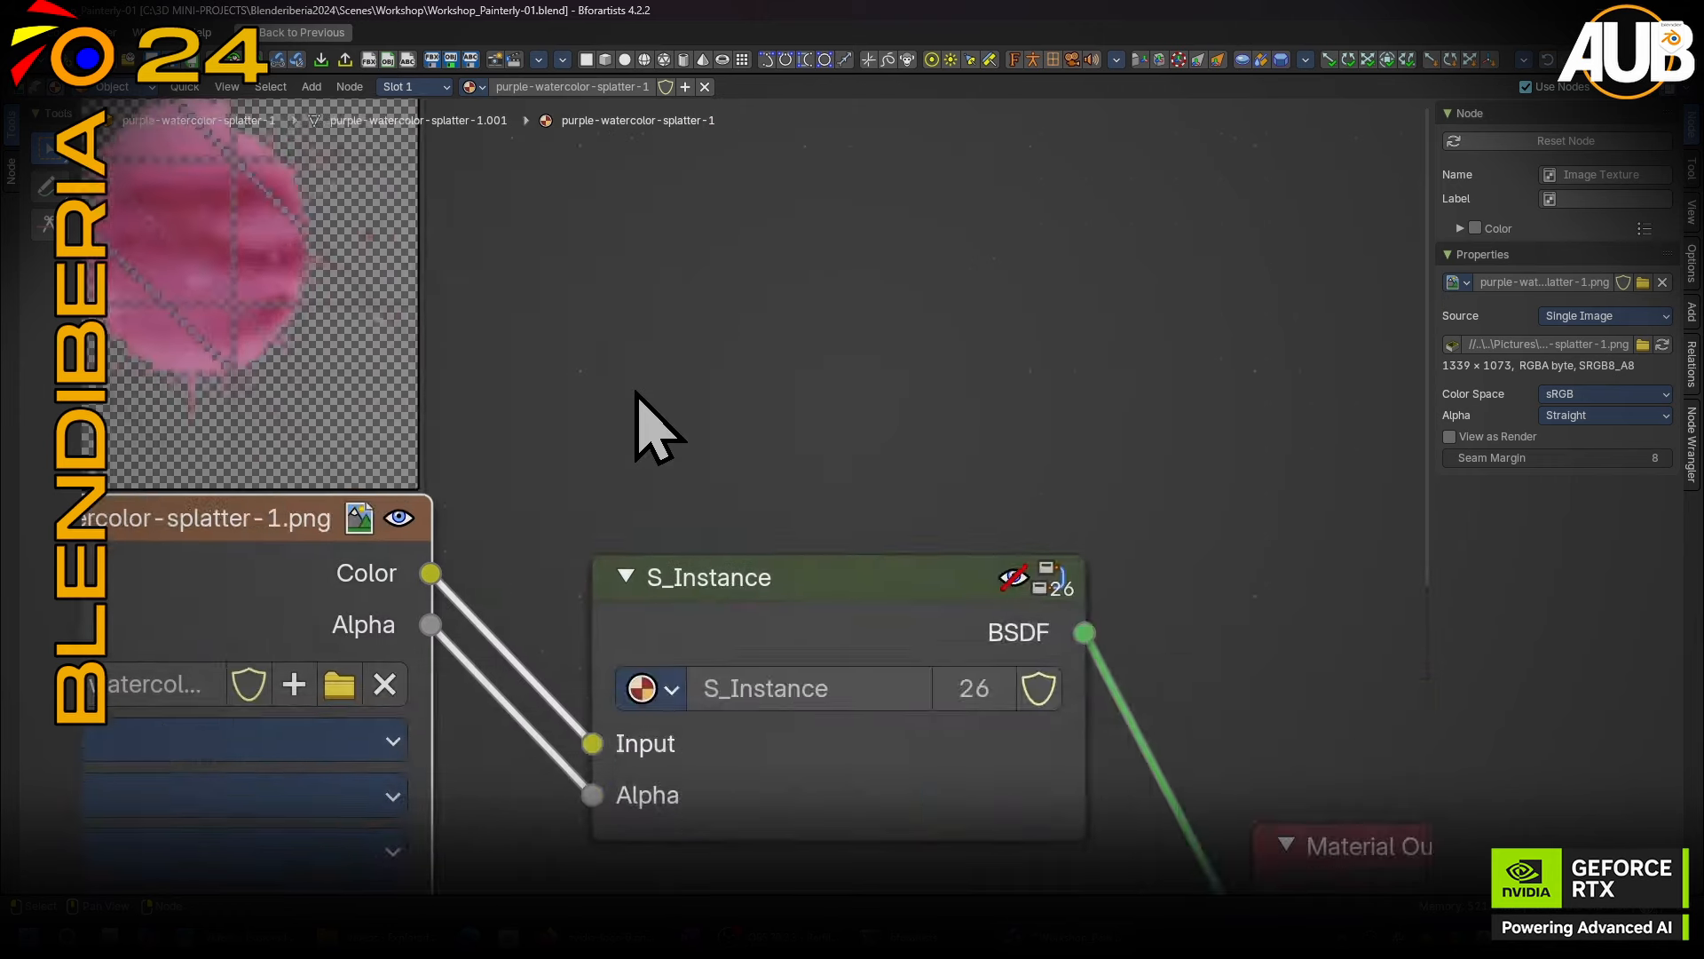
# Look over the nodes inside the S_Instance group and return to the full view of the material's top level.
pyautogui.click(812, 490)
pyautogui.press('Tab')
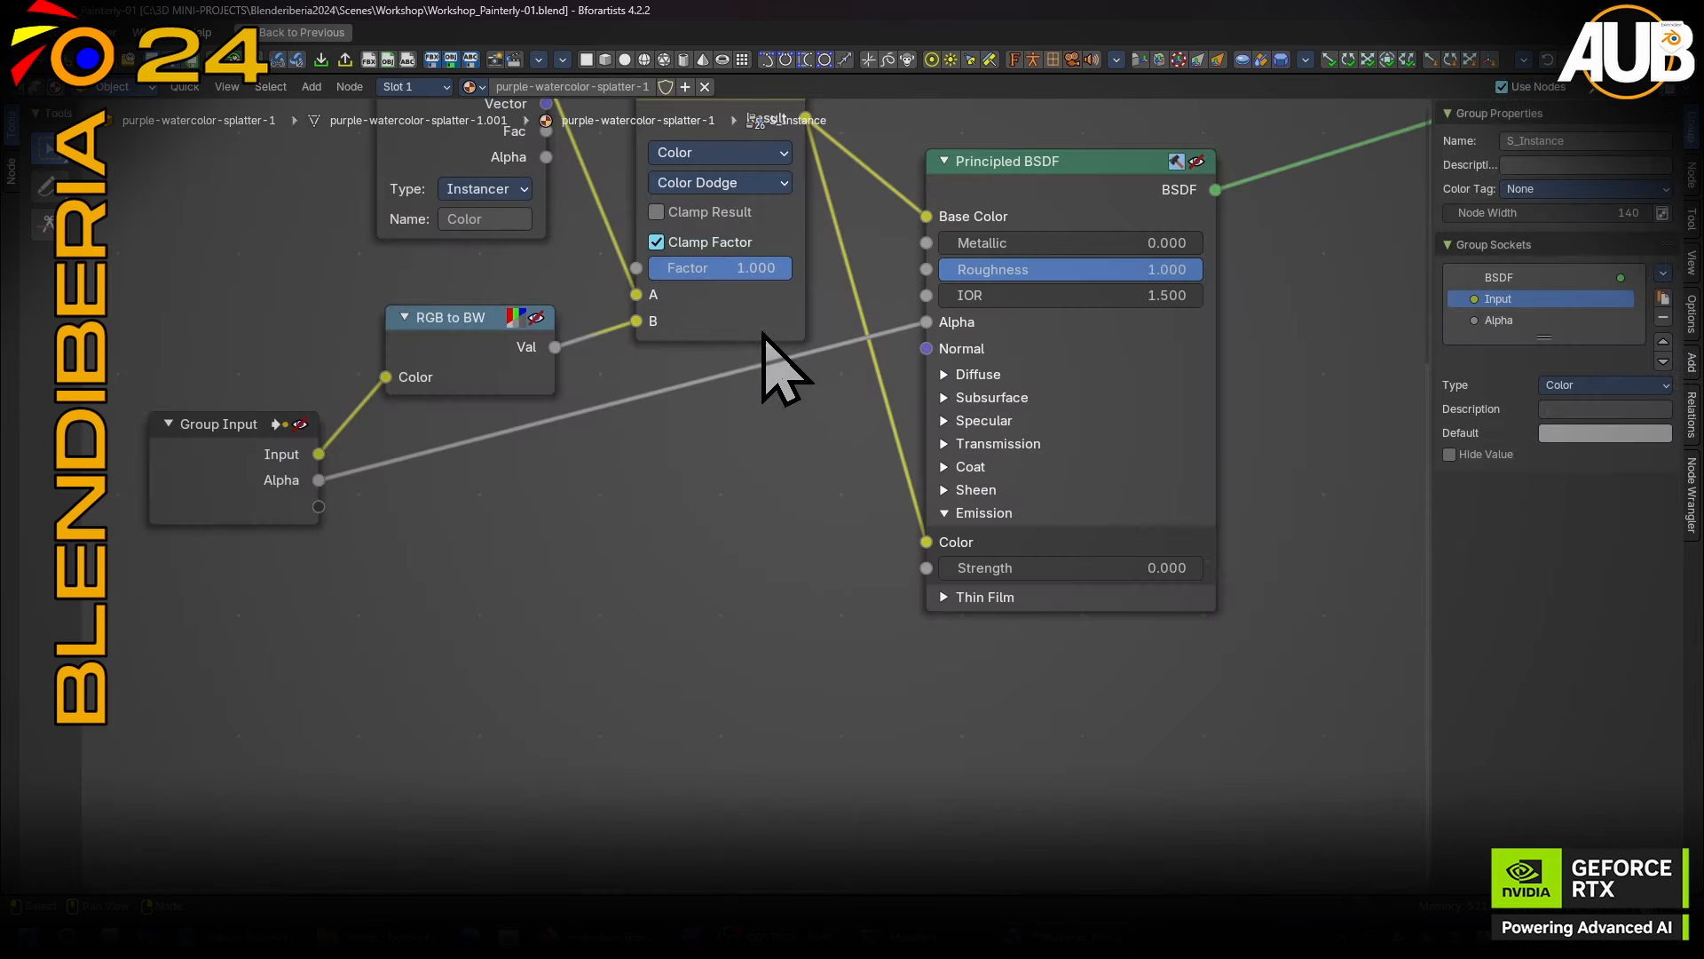
pyautogui.press('Home')
pyautogui.press('Tab')
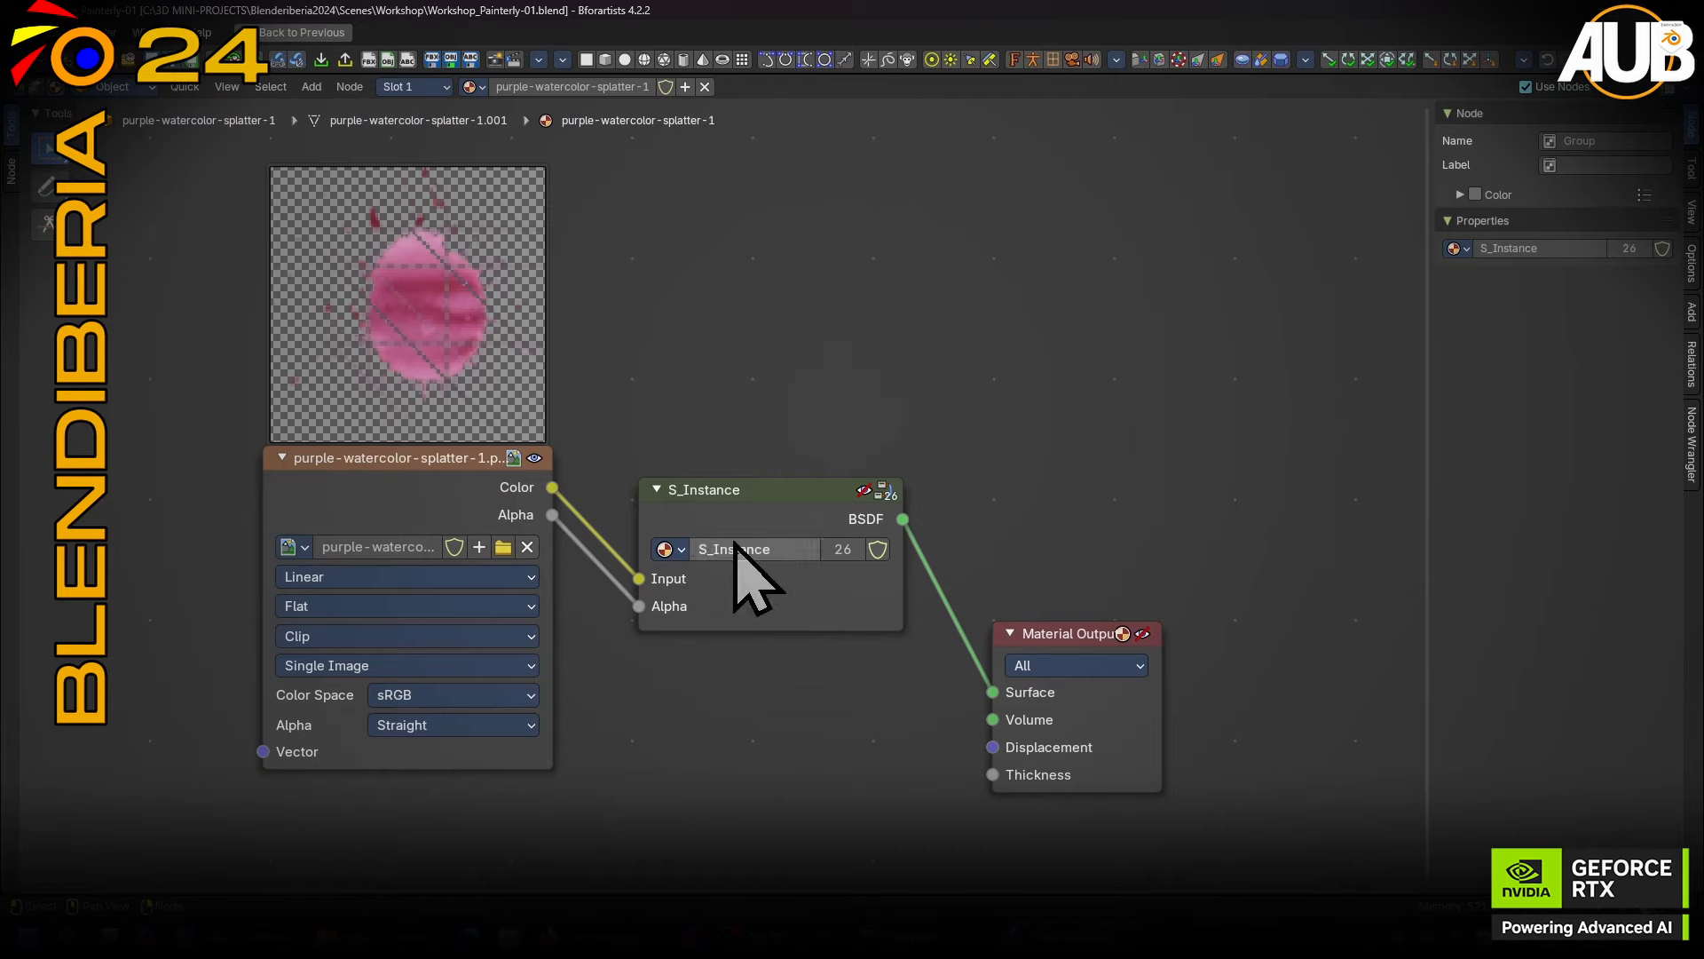
# Reopen the S_Instance group and rearrange the Light Path, Transparent BSDF and Mix Shader nodes so their connections read clearly.
pyautogui.press('Tab')
pyautogui.moveTo(1083, 318); pyautogui.dragTo(896, 421, button='middle')
pyautogui.moveTo(1212, 289); pyautogui.dragTo(897, 457)
pyautogui.press('g')
pyautogui.click(1070, 305)
pyautogui.click(1298, 427)
pyautogui.moveTo(1298, 427); pyautogui.dragTo(1277, 380)
pyautogui.scroll(3, 830, 281)
pyautogui.moveTo(948, 277); pyautogui.dragTo(964, 307)
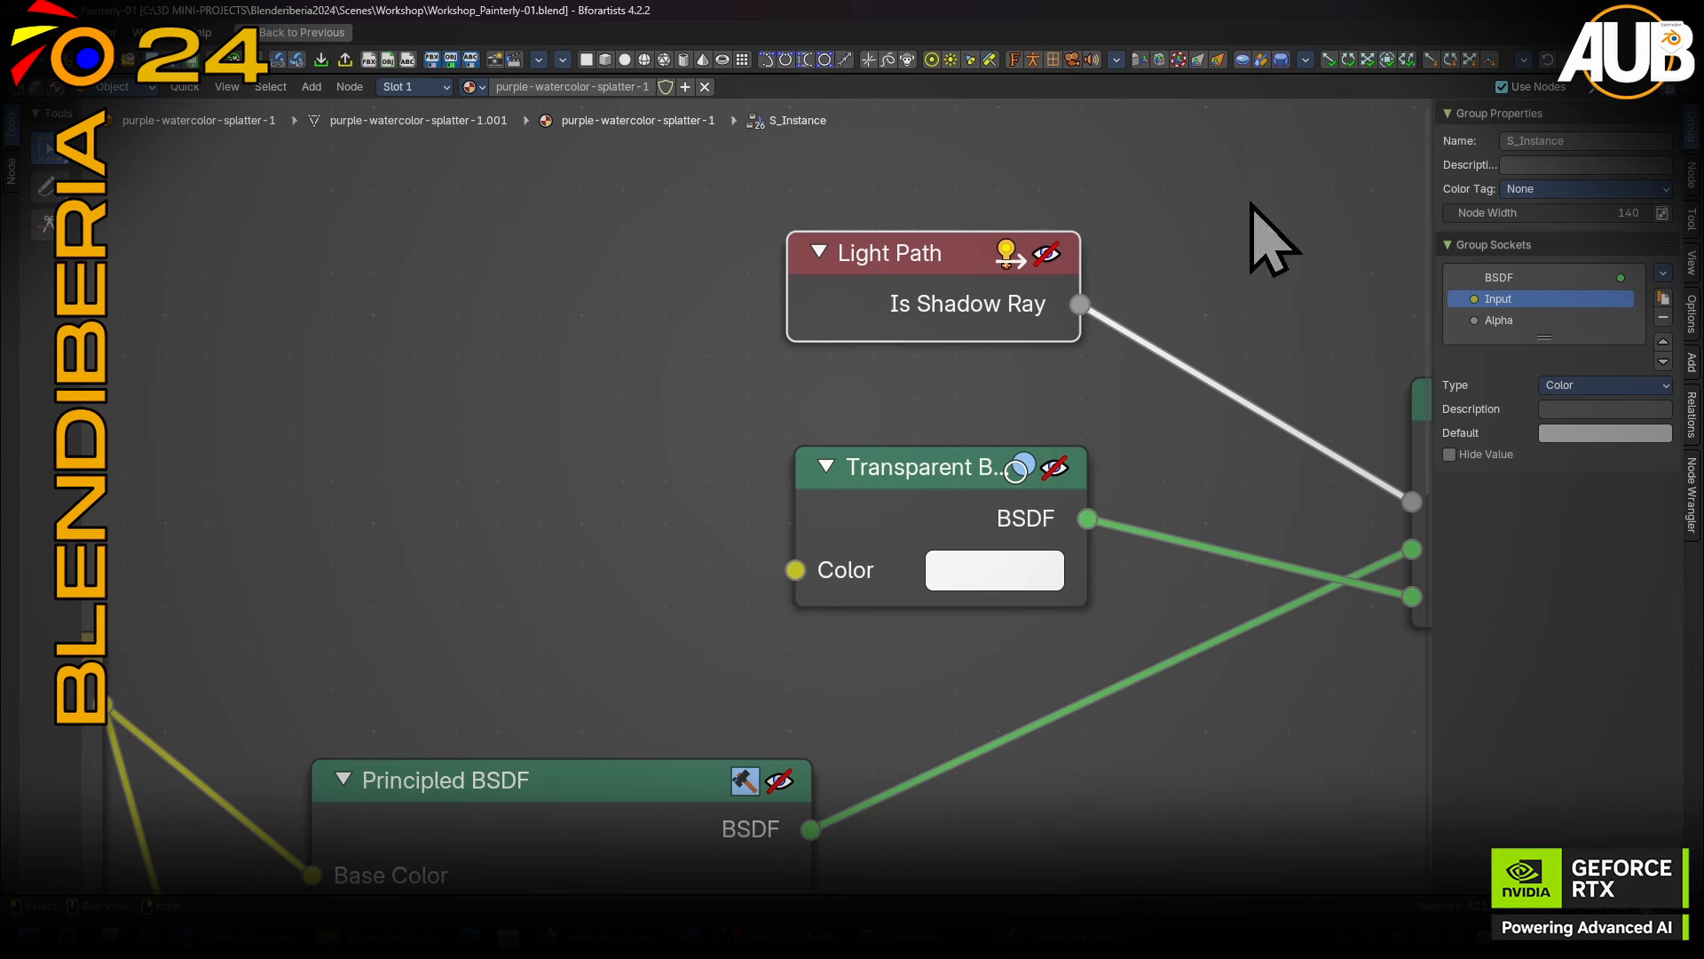
# Add a second Light Path node beside the existing one to show its full list of ray outputs.
pyautogui.click(1692, 220)
pyautogui.click(1691, 362)
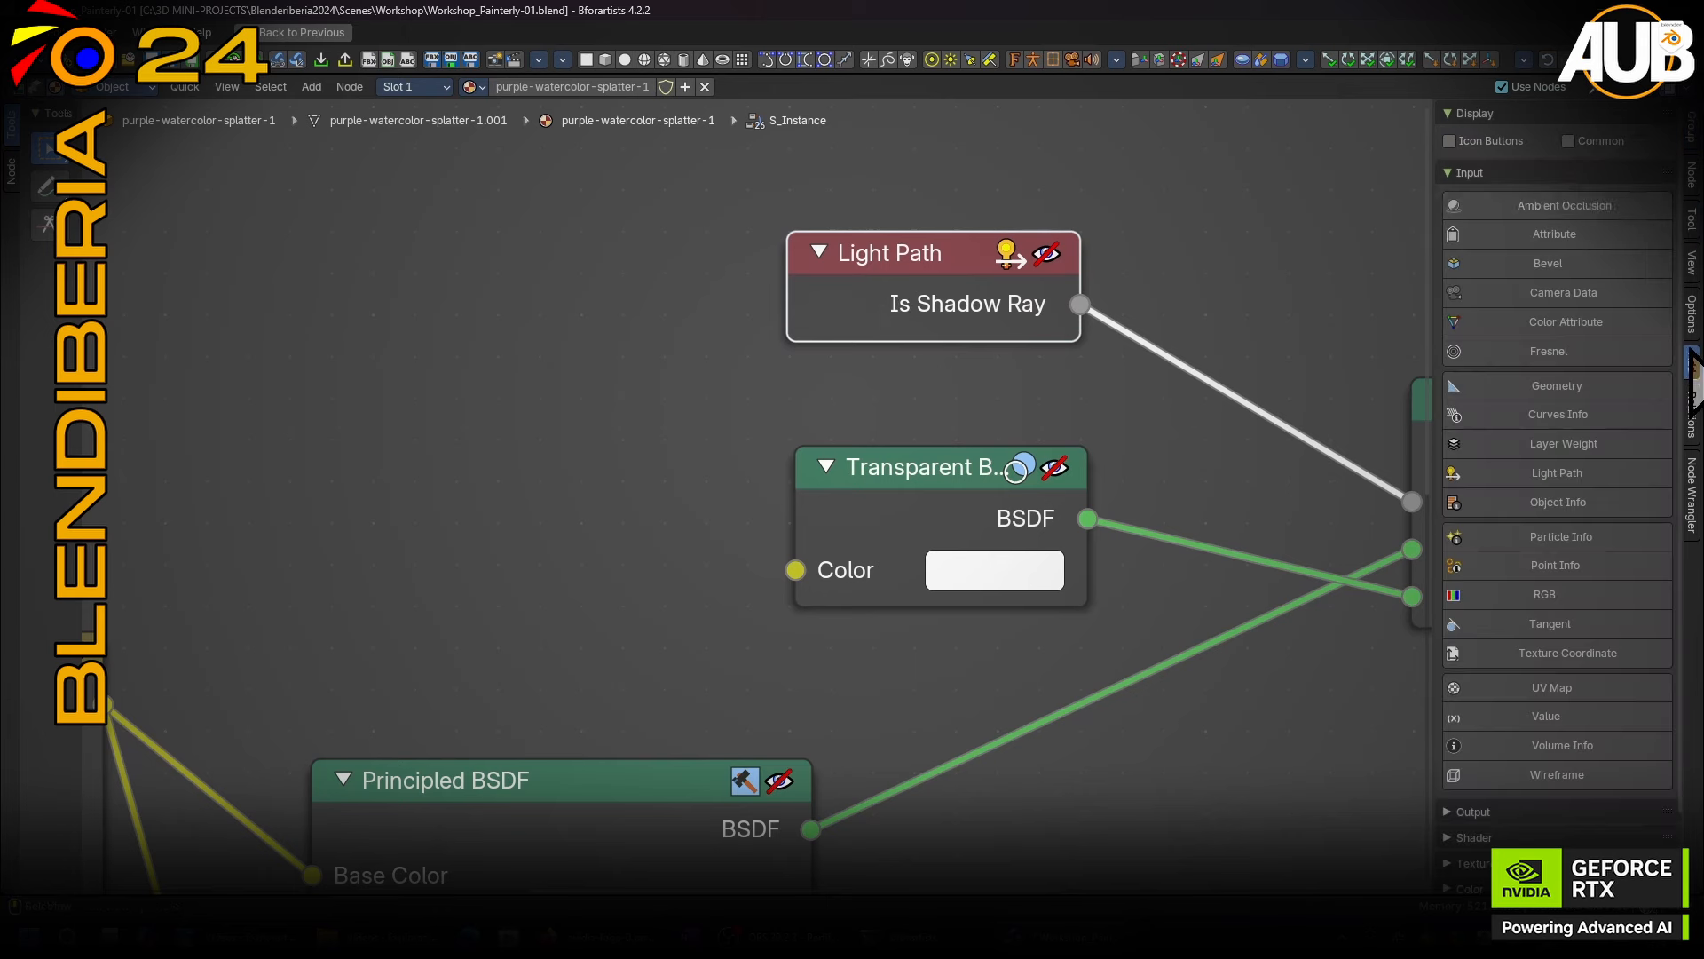
pyautogui.keyDown('ctrl'); pyautogui.moveTo(1541, 483); pyautogui.dragTo(1567, 399, button='middle'); pyautogui.keyUp('ctrl')
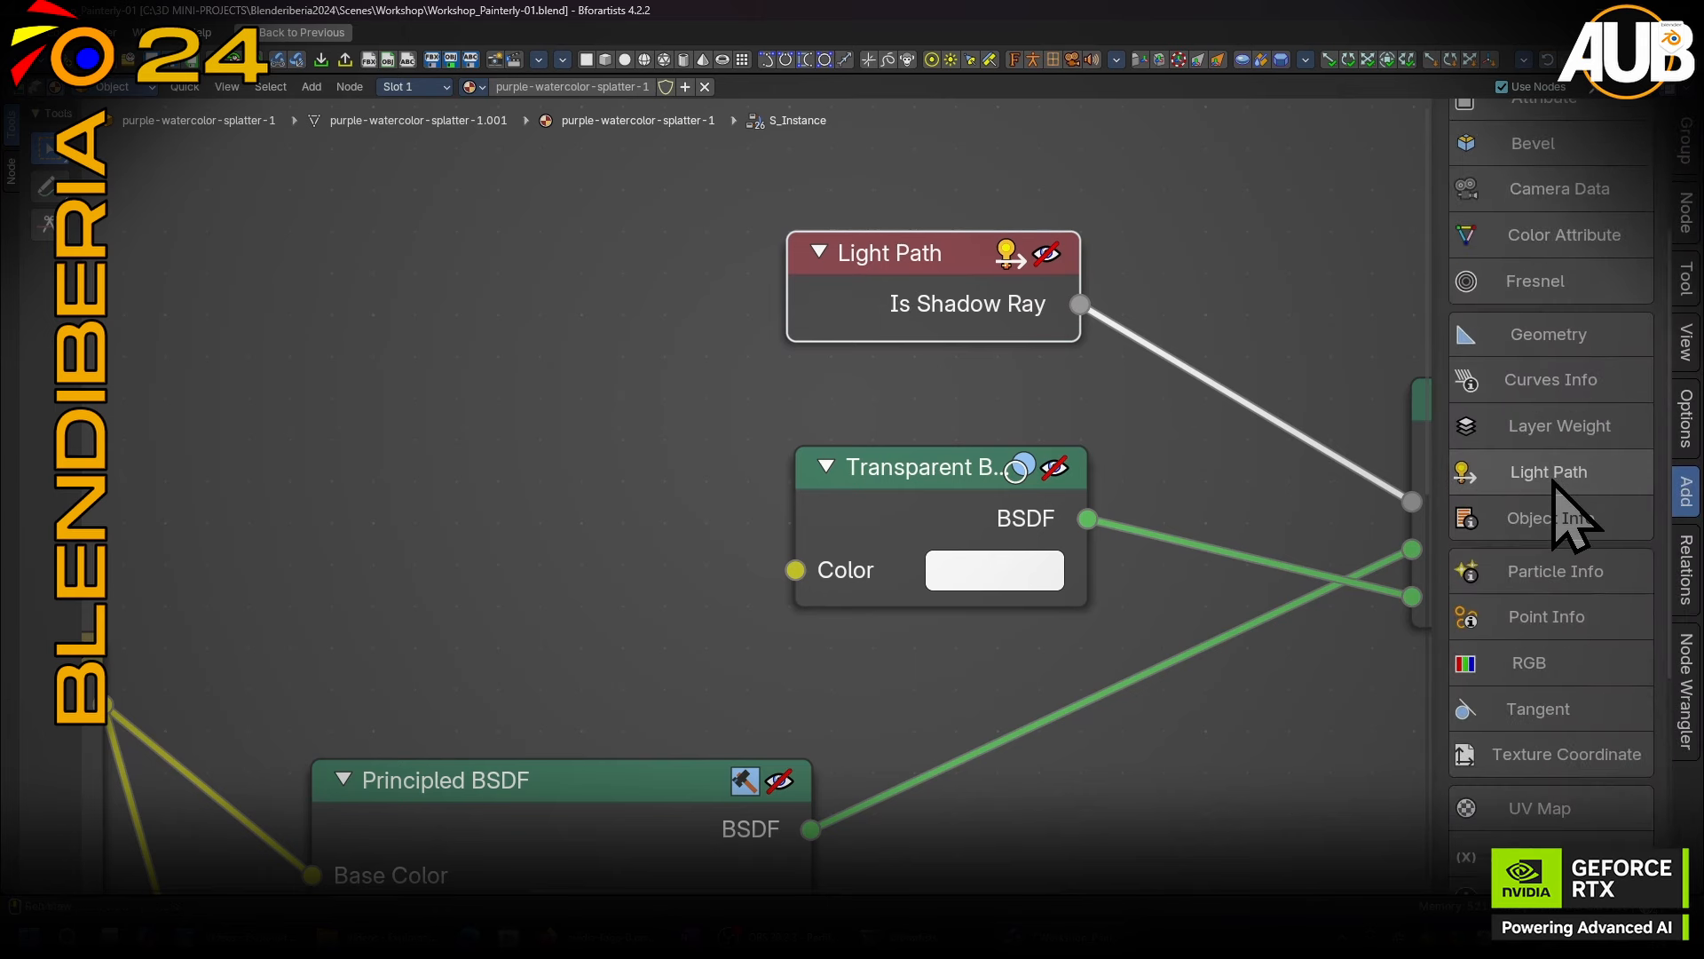
pyautogui.moveTo(1556, 483); pyautogui.dragTo(433, 182)
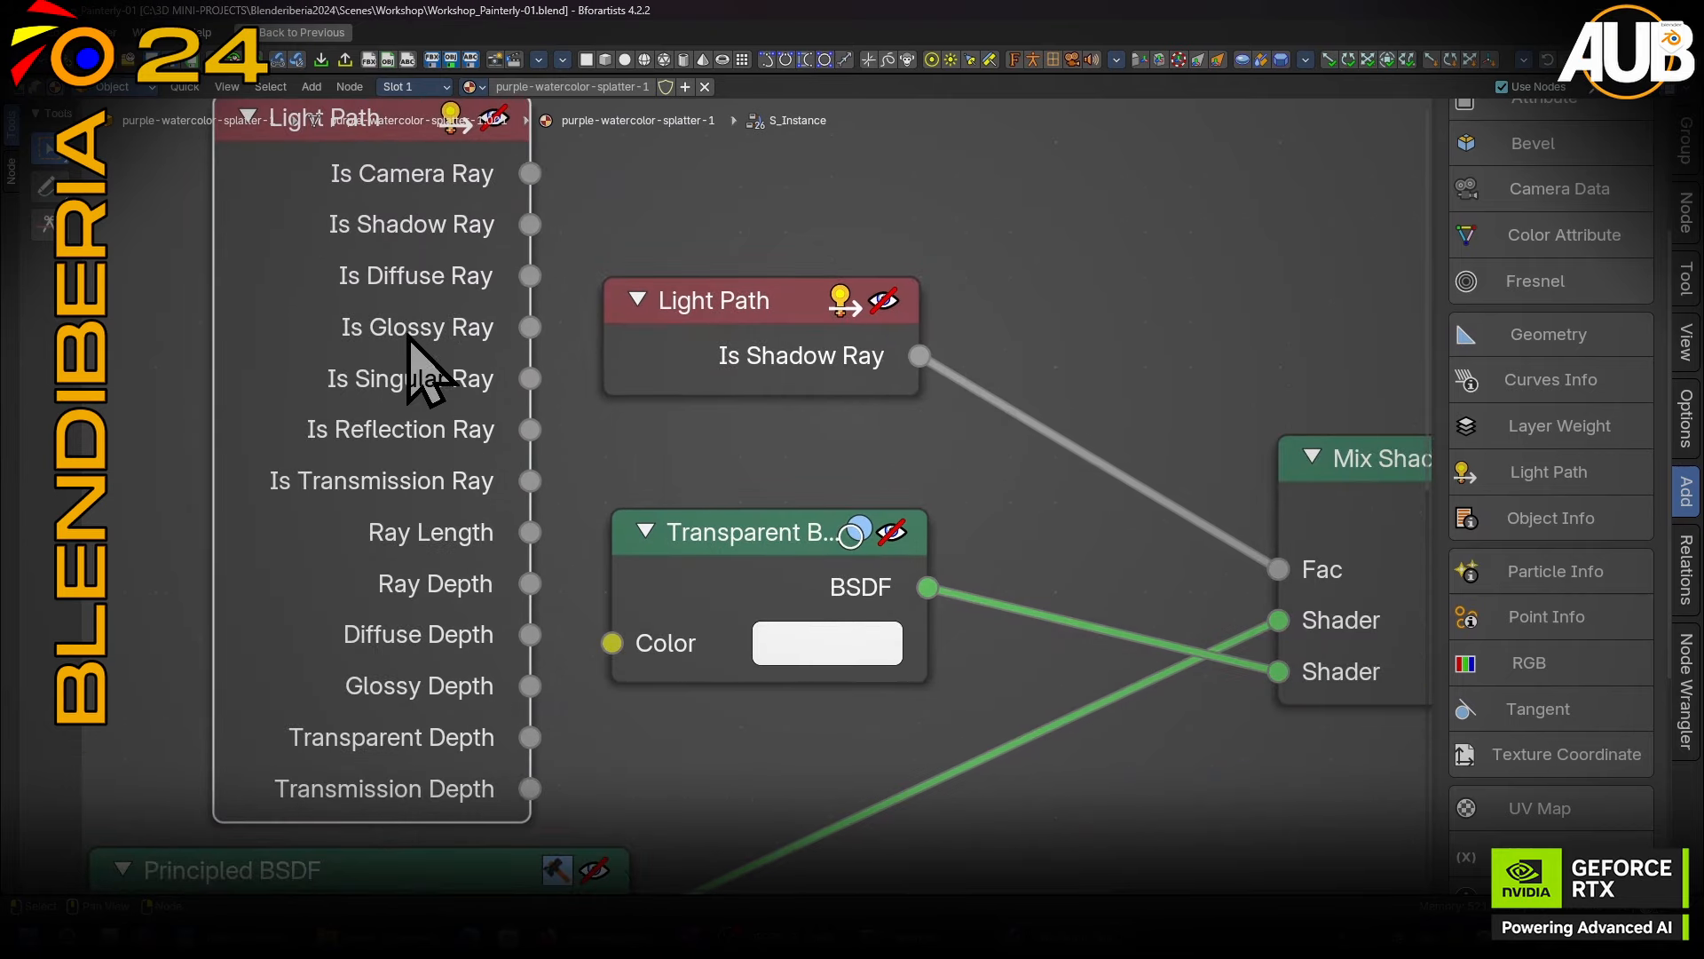
pyautogui.moveTo(531, 225); pyautogui.dragTo(924, 471)
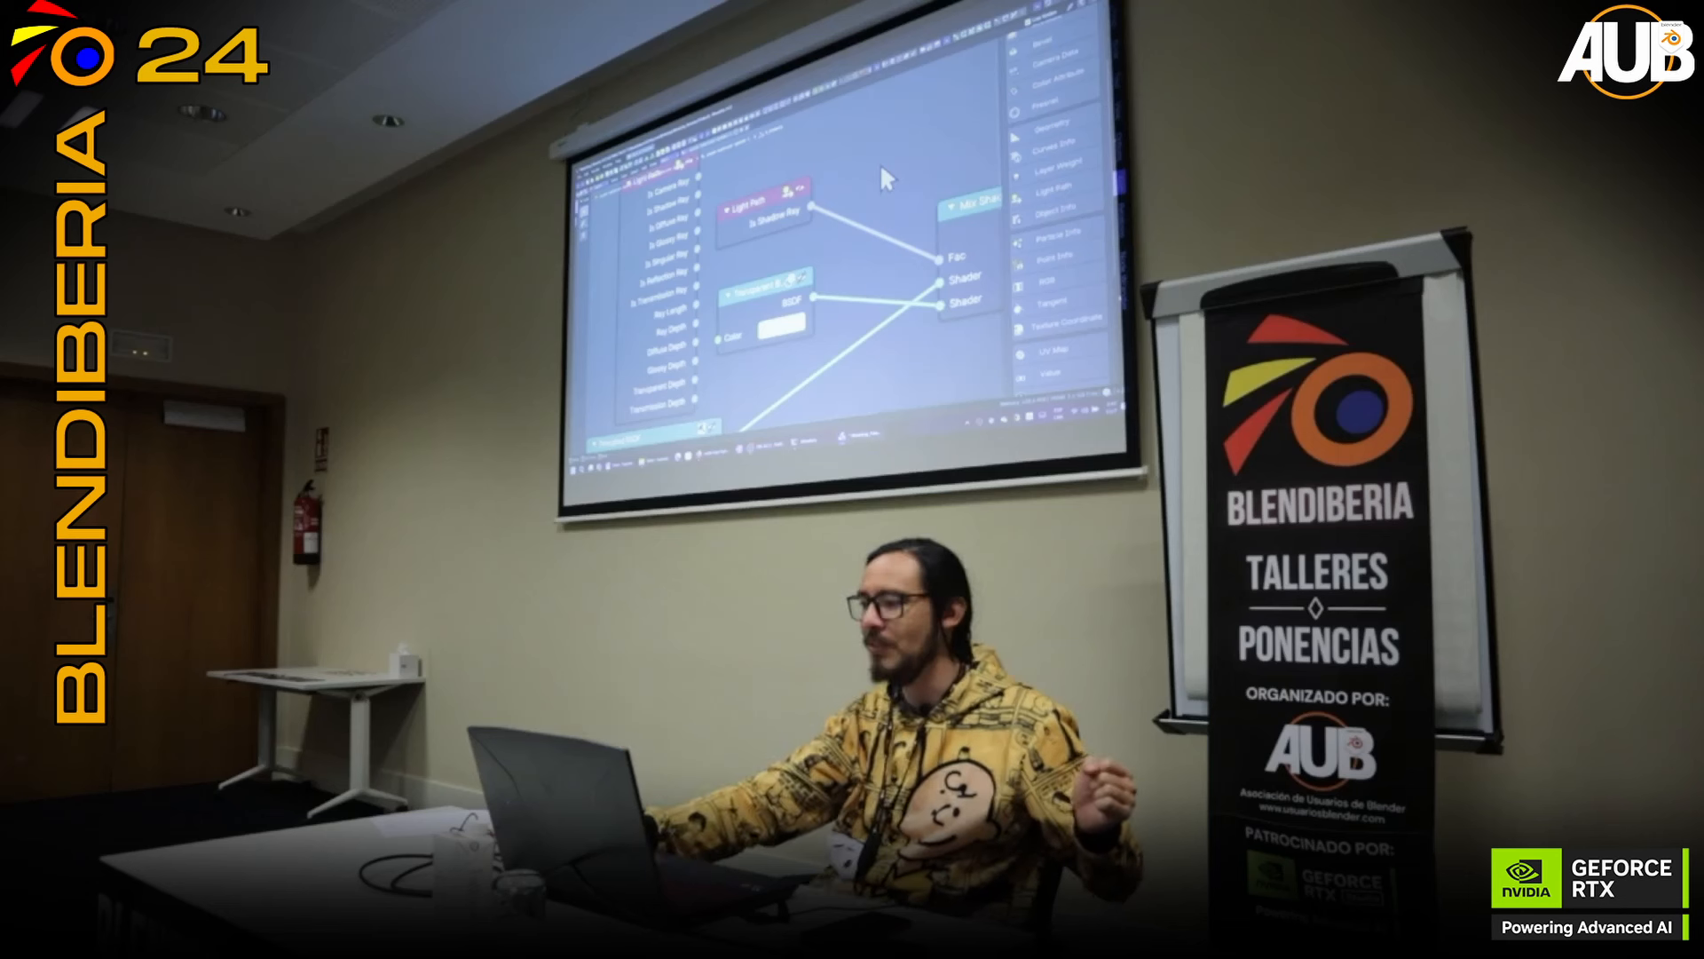
# Nudge the Transparent BSDF node closer to the Mix Shader, and leave the S_Instance group.
pyautogui.moveTo(970, 202); pyautogui.dragTo(861, 194, button='middle')
pyautogui.moveTo(860, 192); pyautogui.dragTo(847, 180)
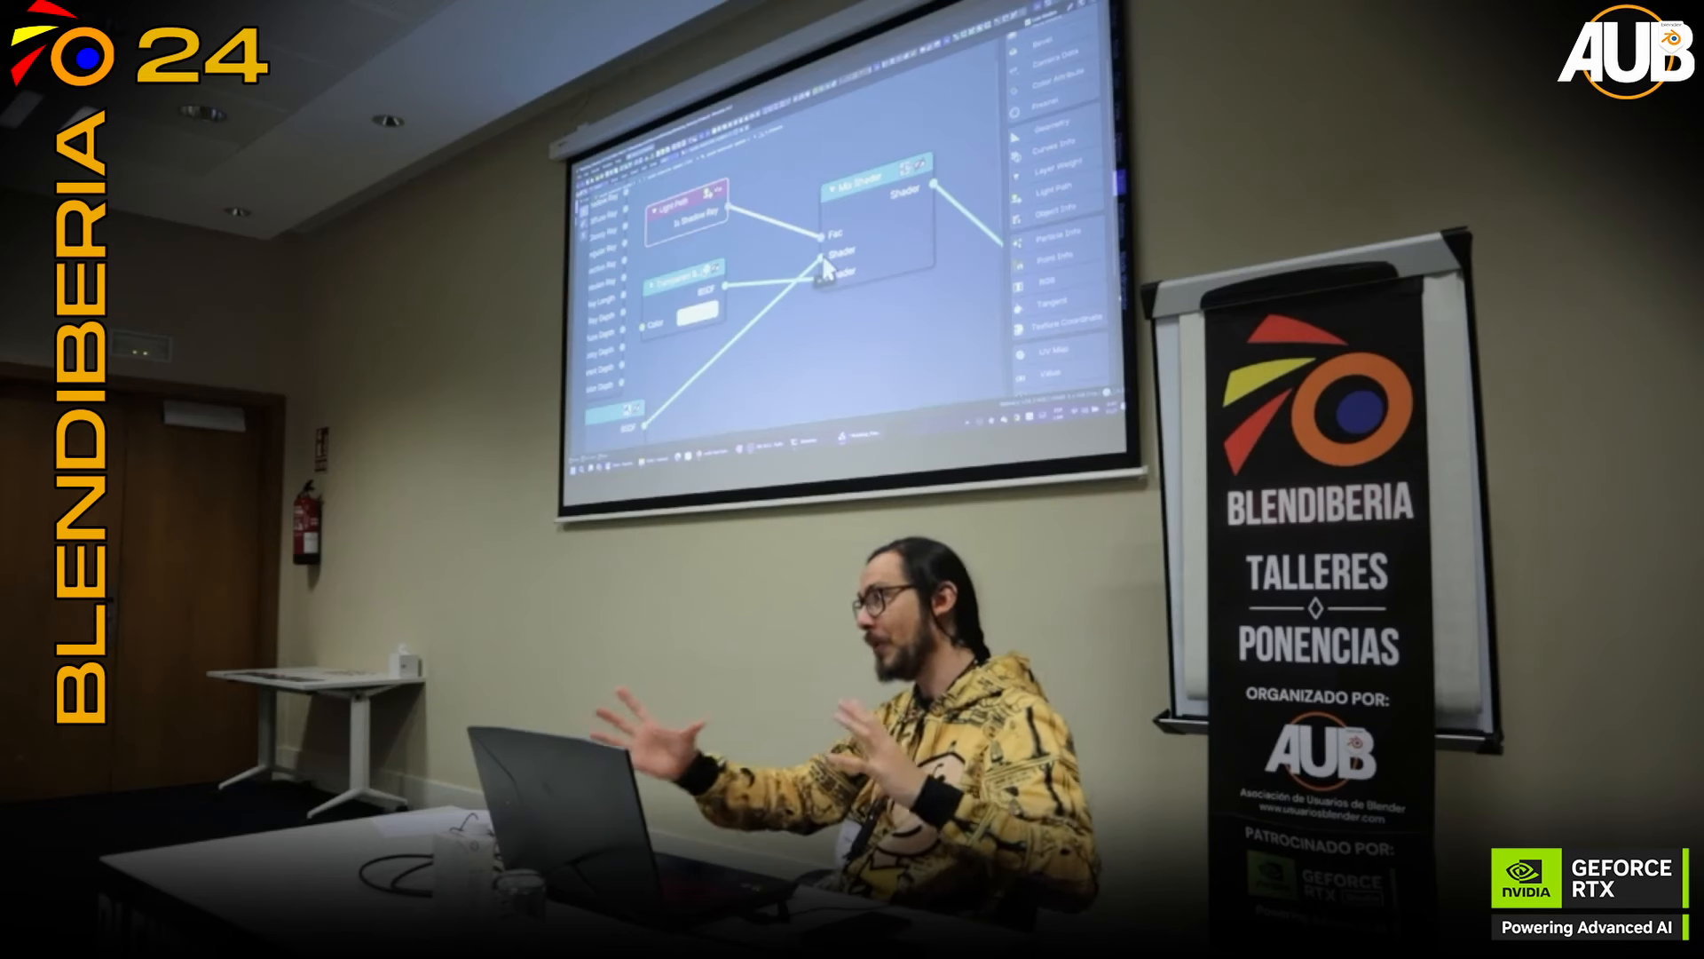
pyautogui.moveTo(669, 290); pyautogui.dragTo(679, 286)
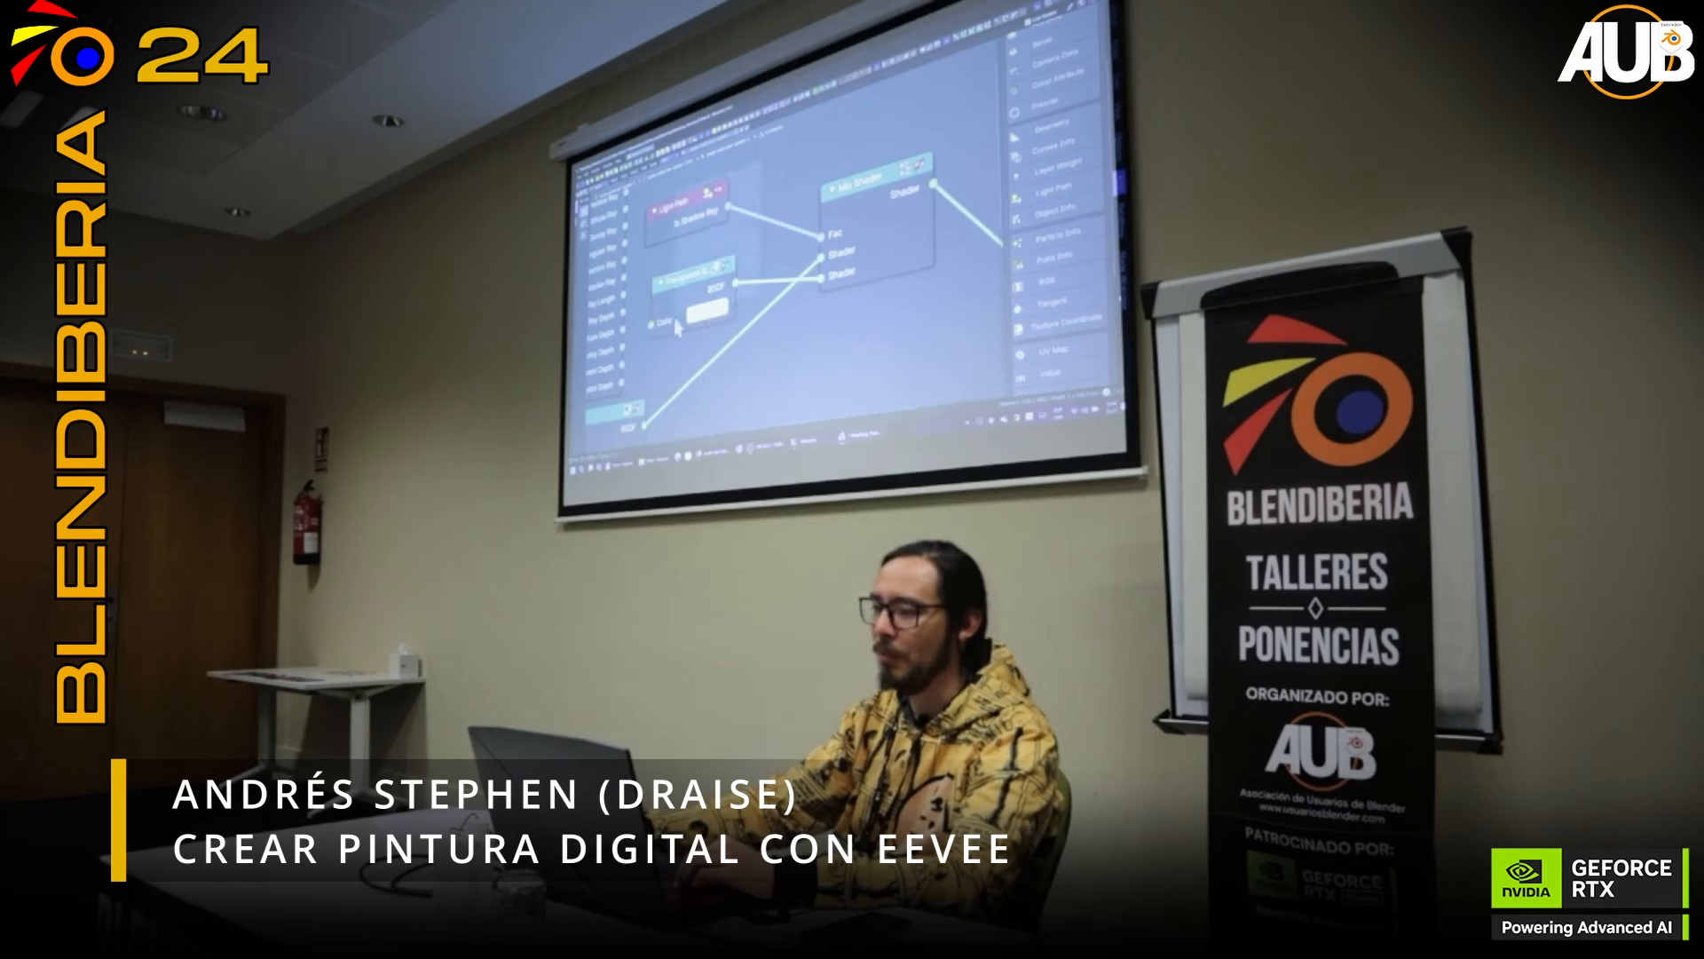
pyautogui.scroll(-4, 677, 238)
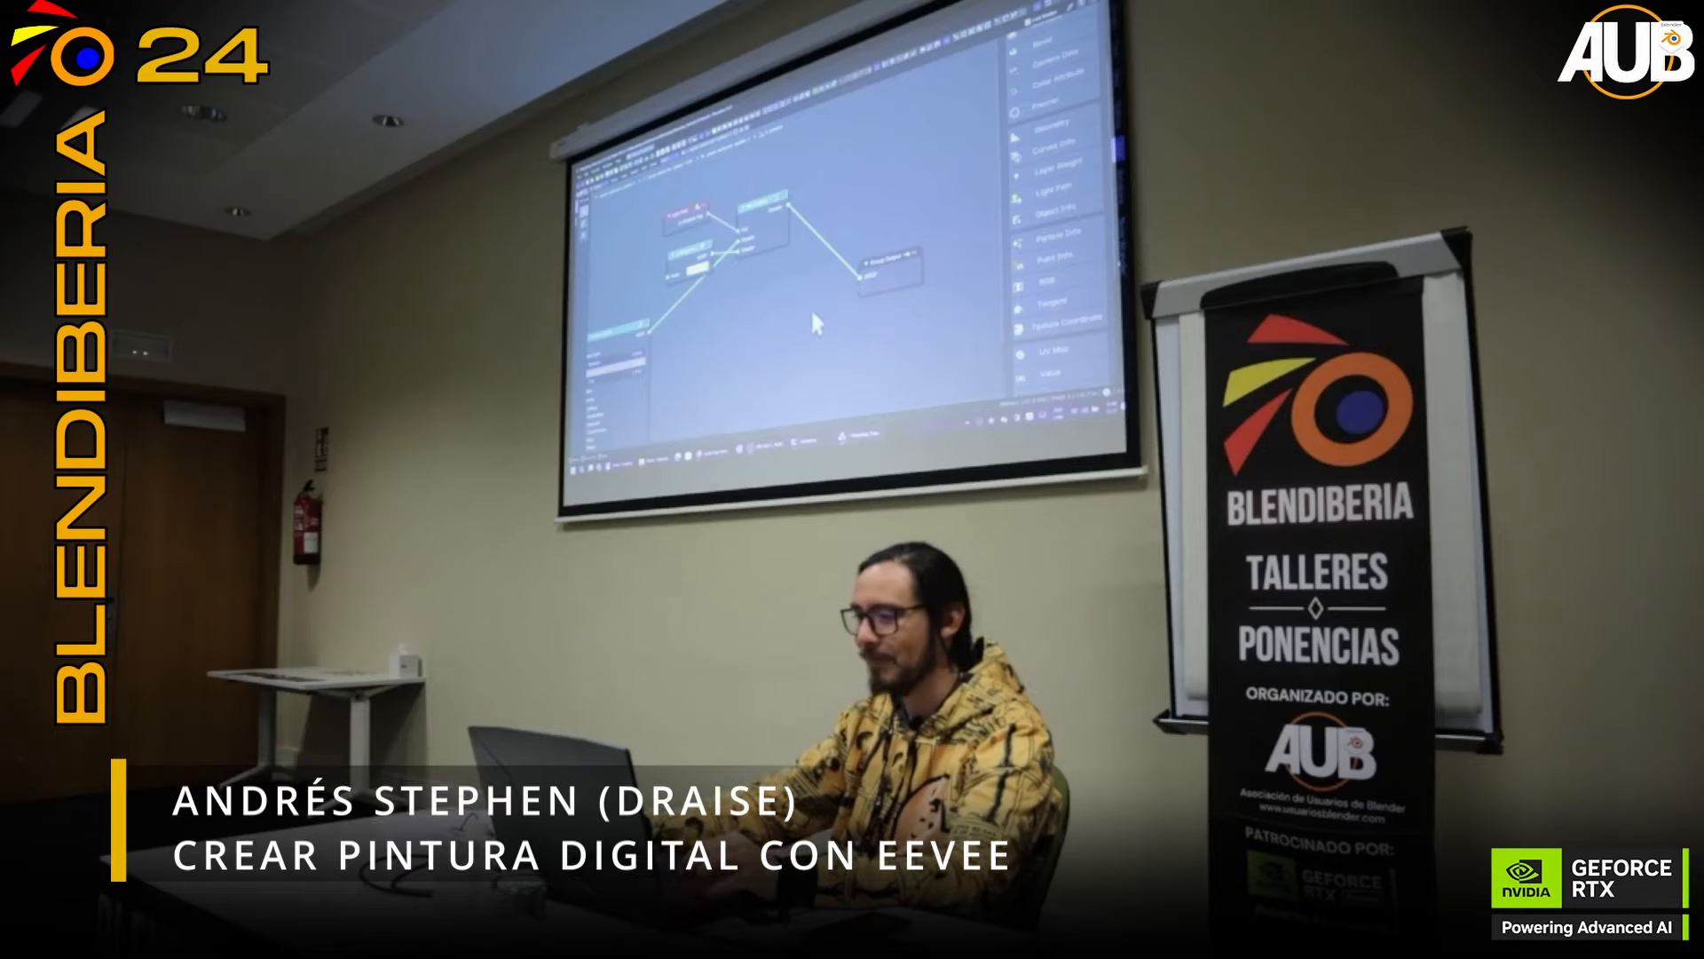
pyautogui.press('Tab')
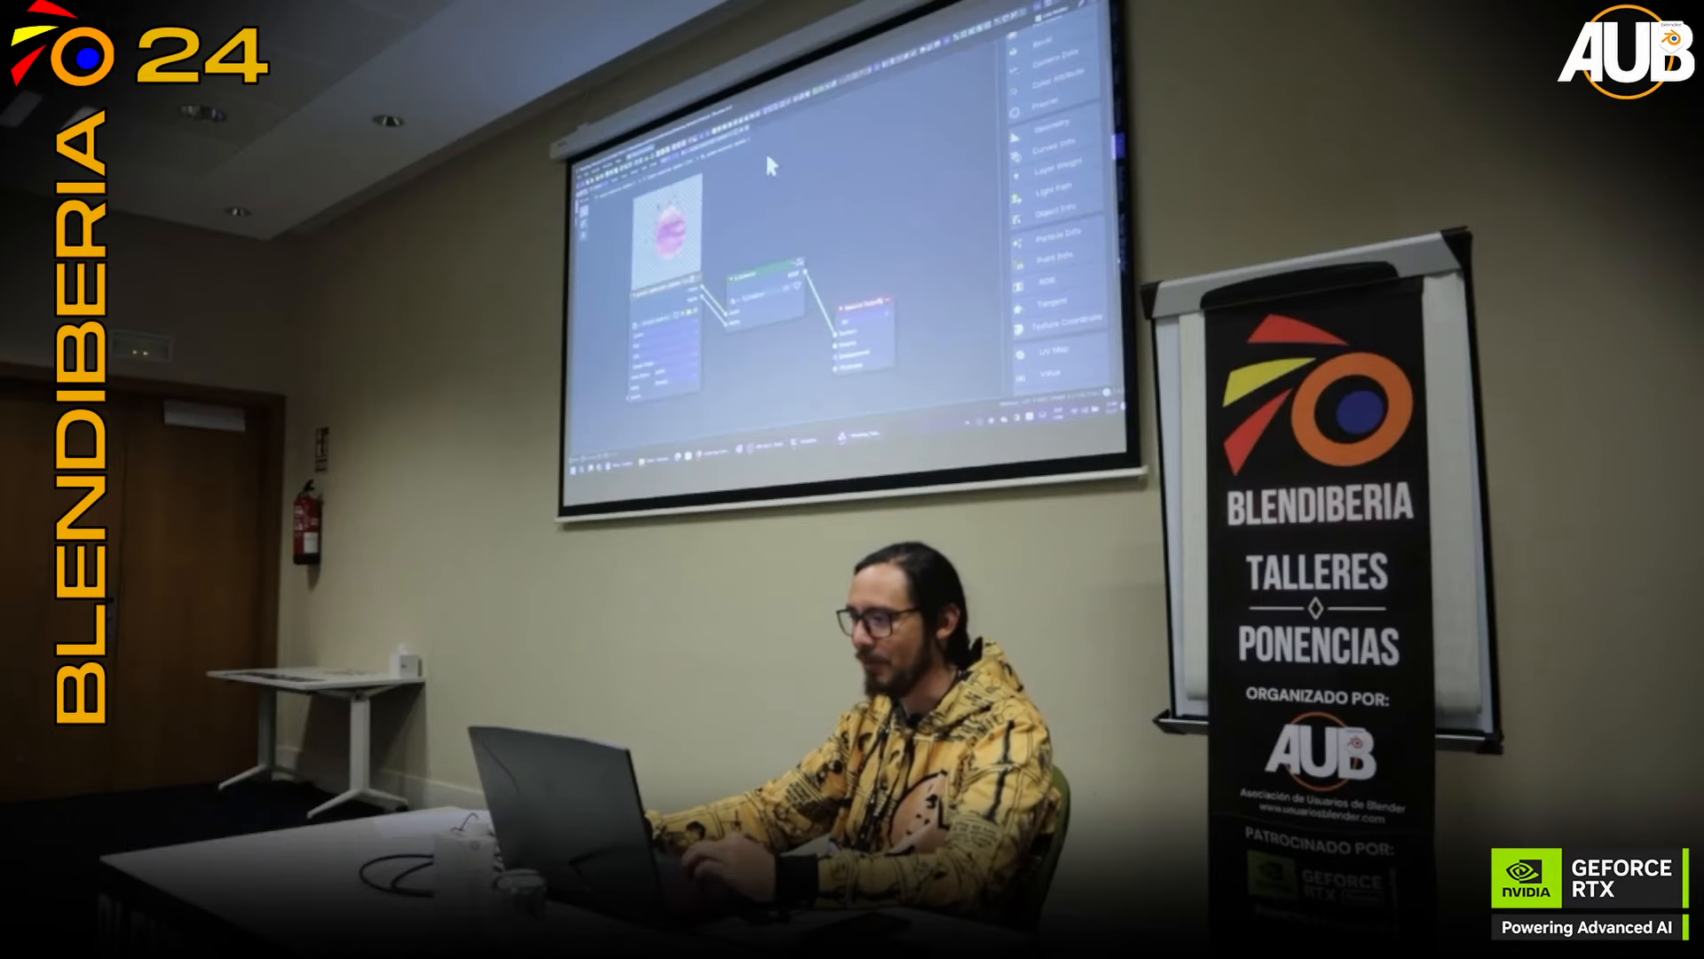
# Restore the full workspace layout, select GN_volume and inspect its G_Volume-Brushes density along with the splats in the viewport.
pyautogui.hotkey('ctrl', 'space')
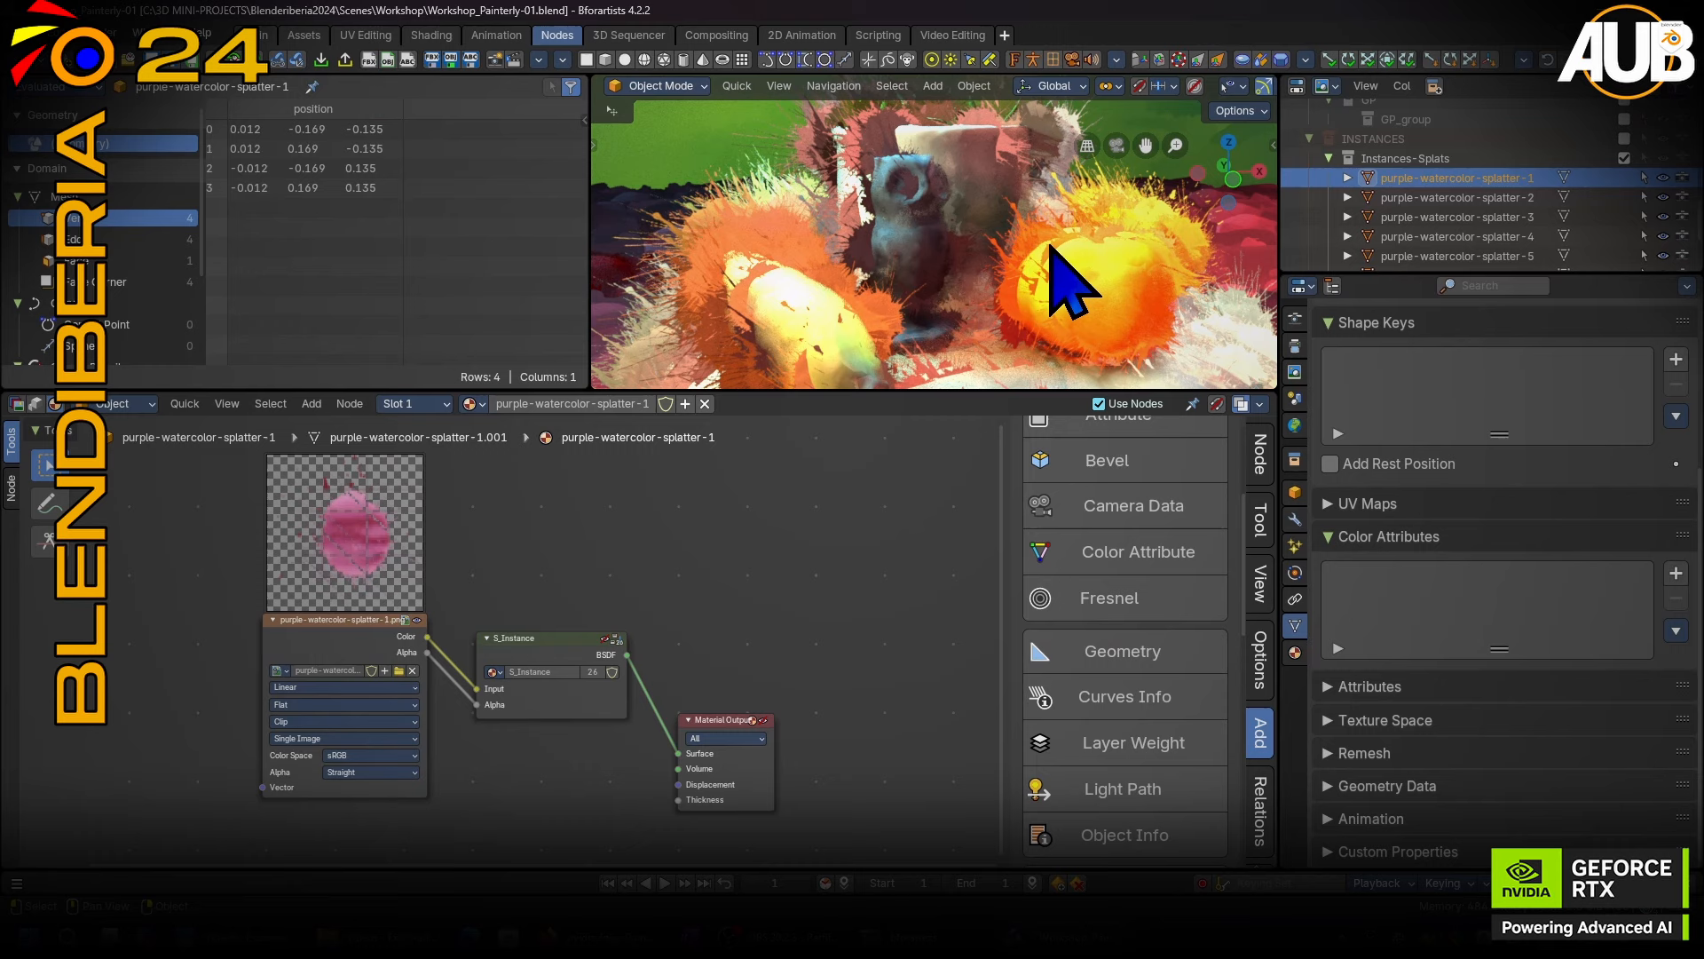
pyautogui.moveTo(1051, 247); pyautogui.dragTo(886, 153, button='middle')
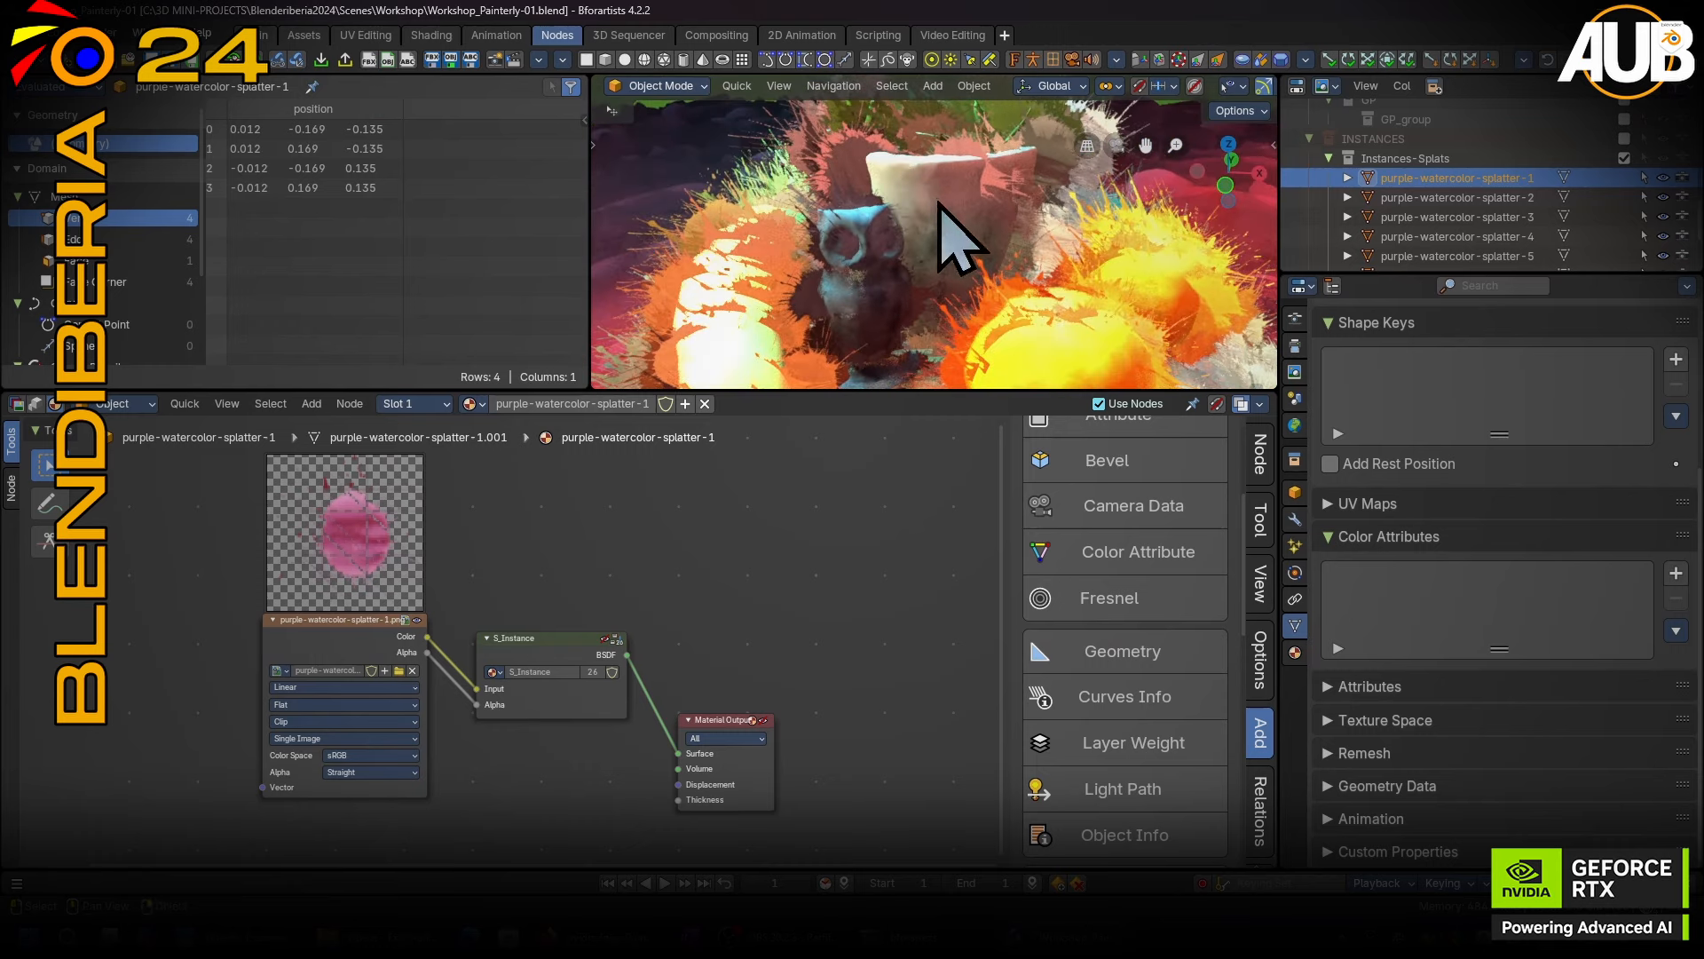
pyautogui.moveTo(941, 206); pyautogui.dragTo(968, 351, button='middle')
pyautogui.click(1298, 520)
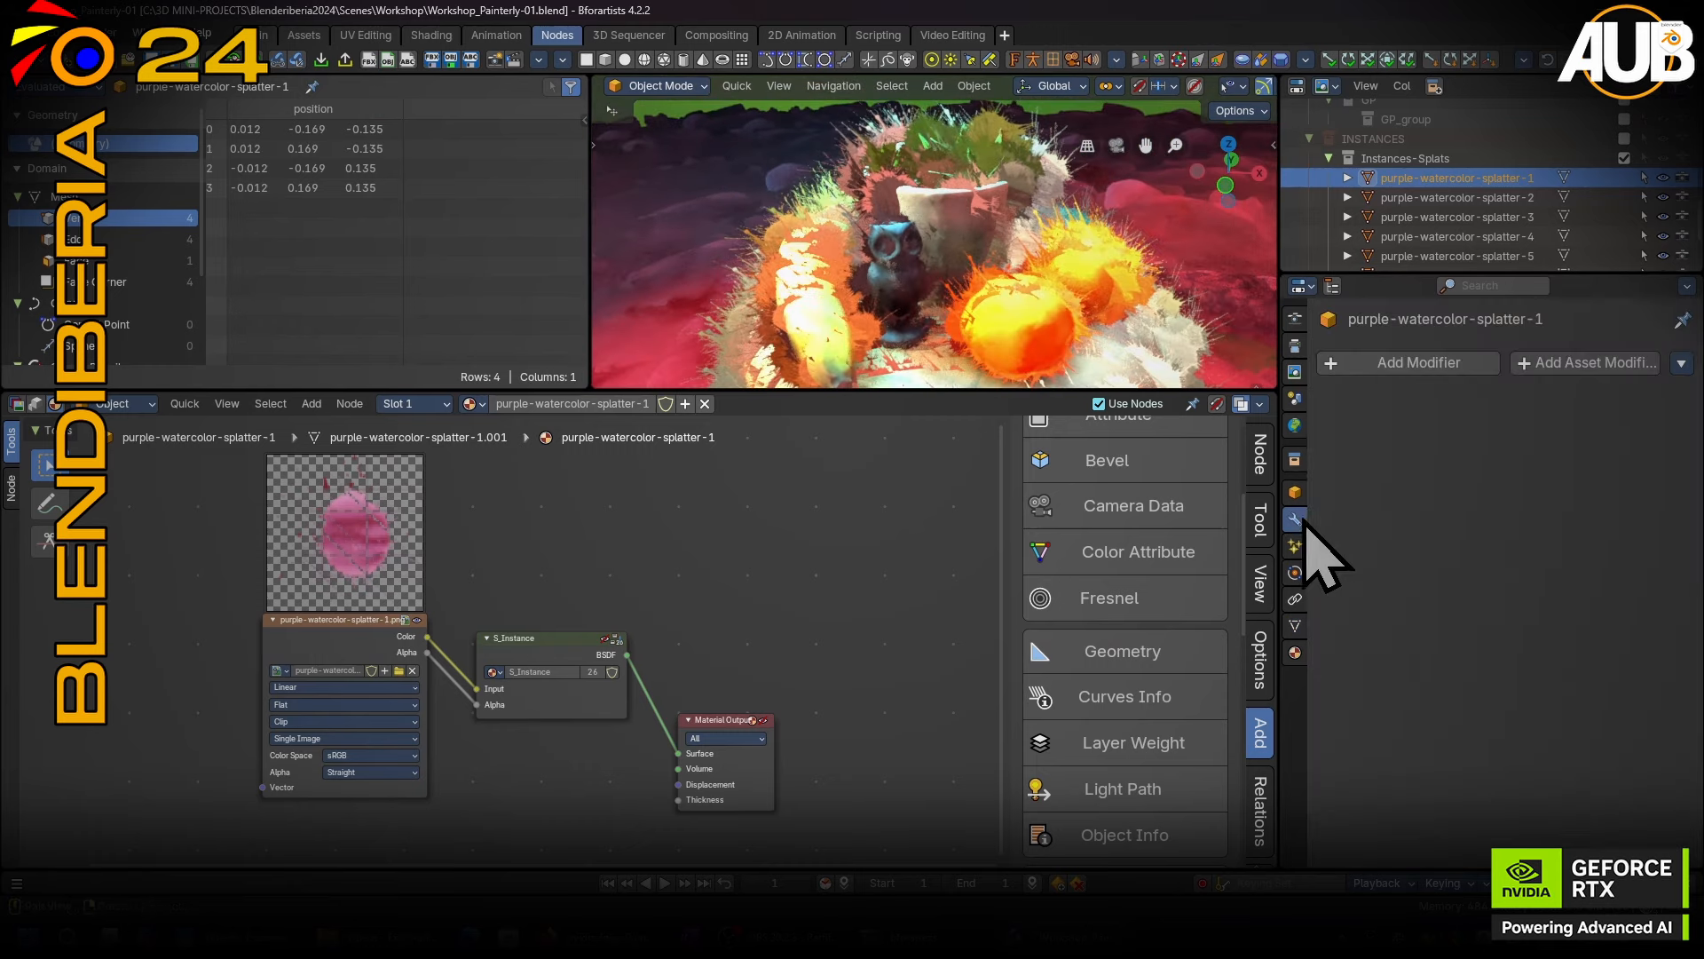
pyautogui.click(1133, 312)
pyautogui.click(1500, 499)
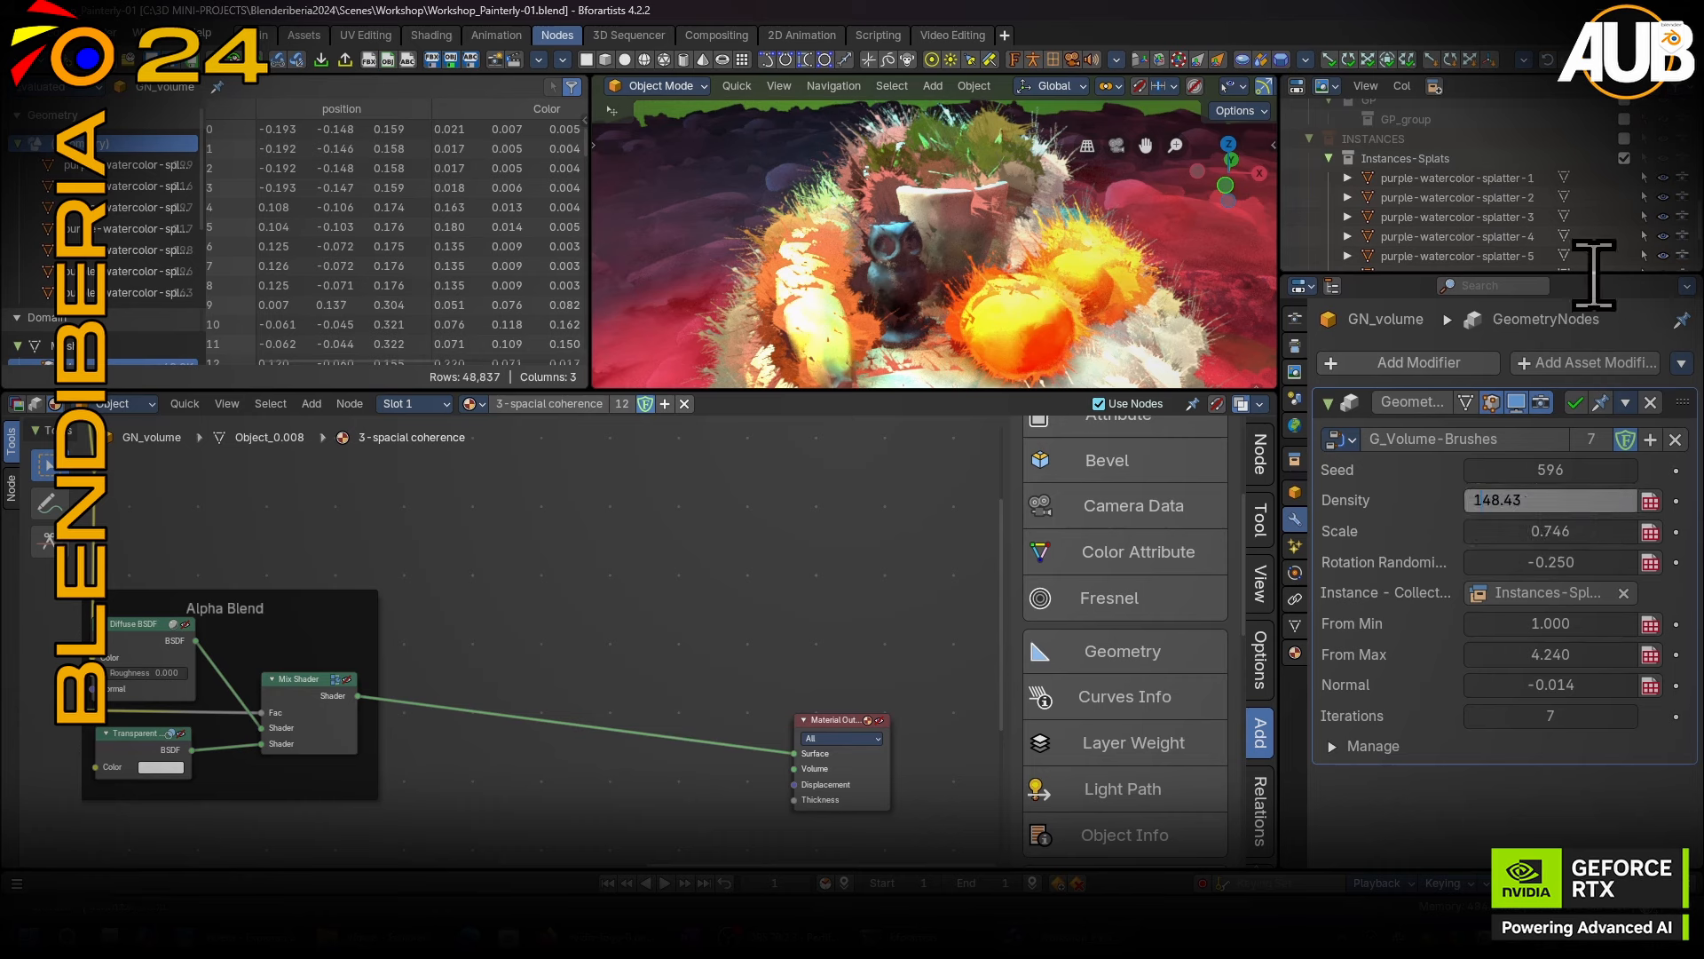
pyautogui.press('Return')
pyautogui.moveTo(1179, 323); pyautogui.dragTo(1139, 277, button='middle')
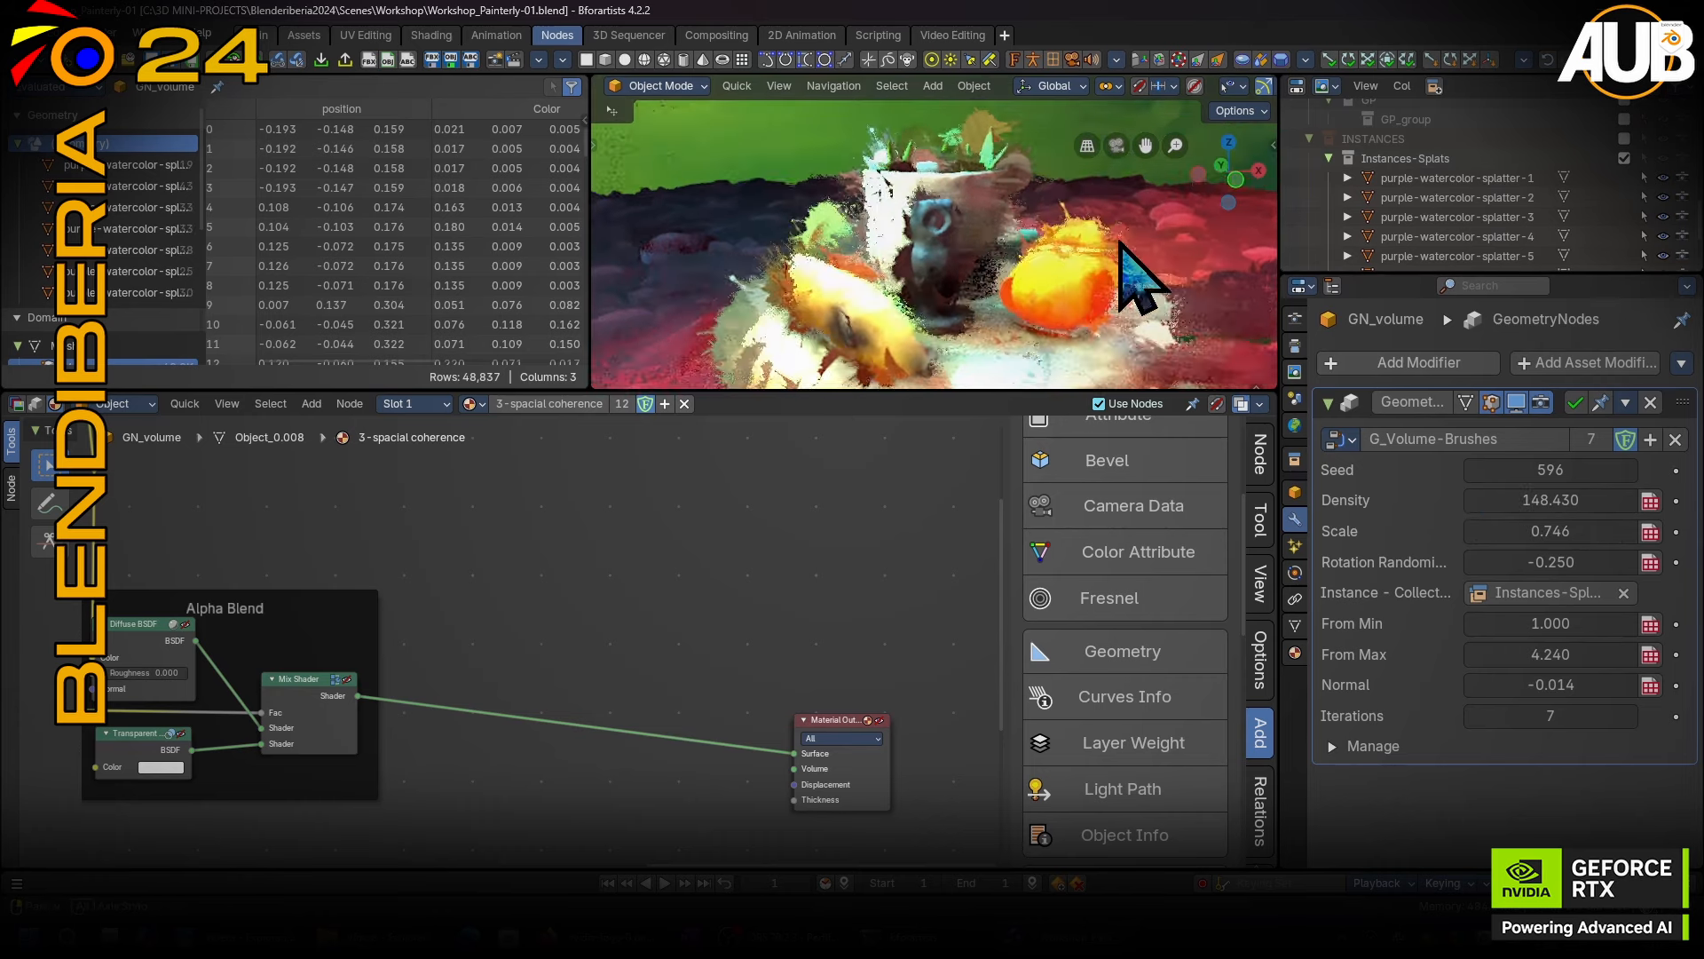
# Compare the Owl.003 and GN_volume brush modifier settings, viewing the painterly still life from the camera and from other angles.
pyautogui.click(887, 291)
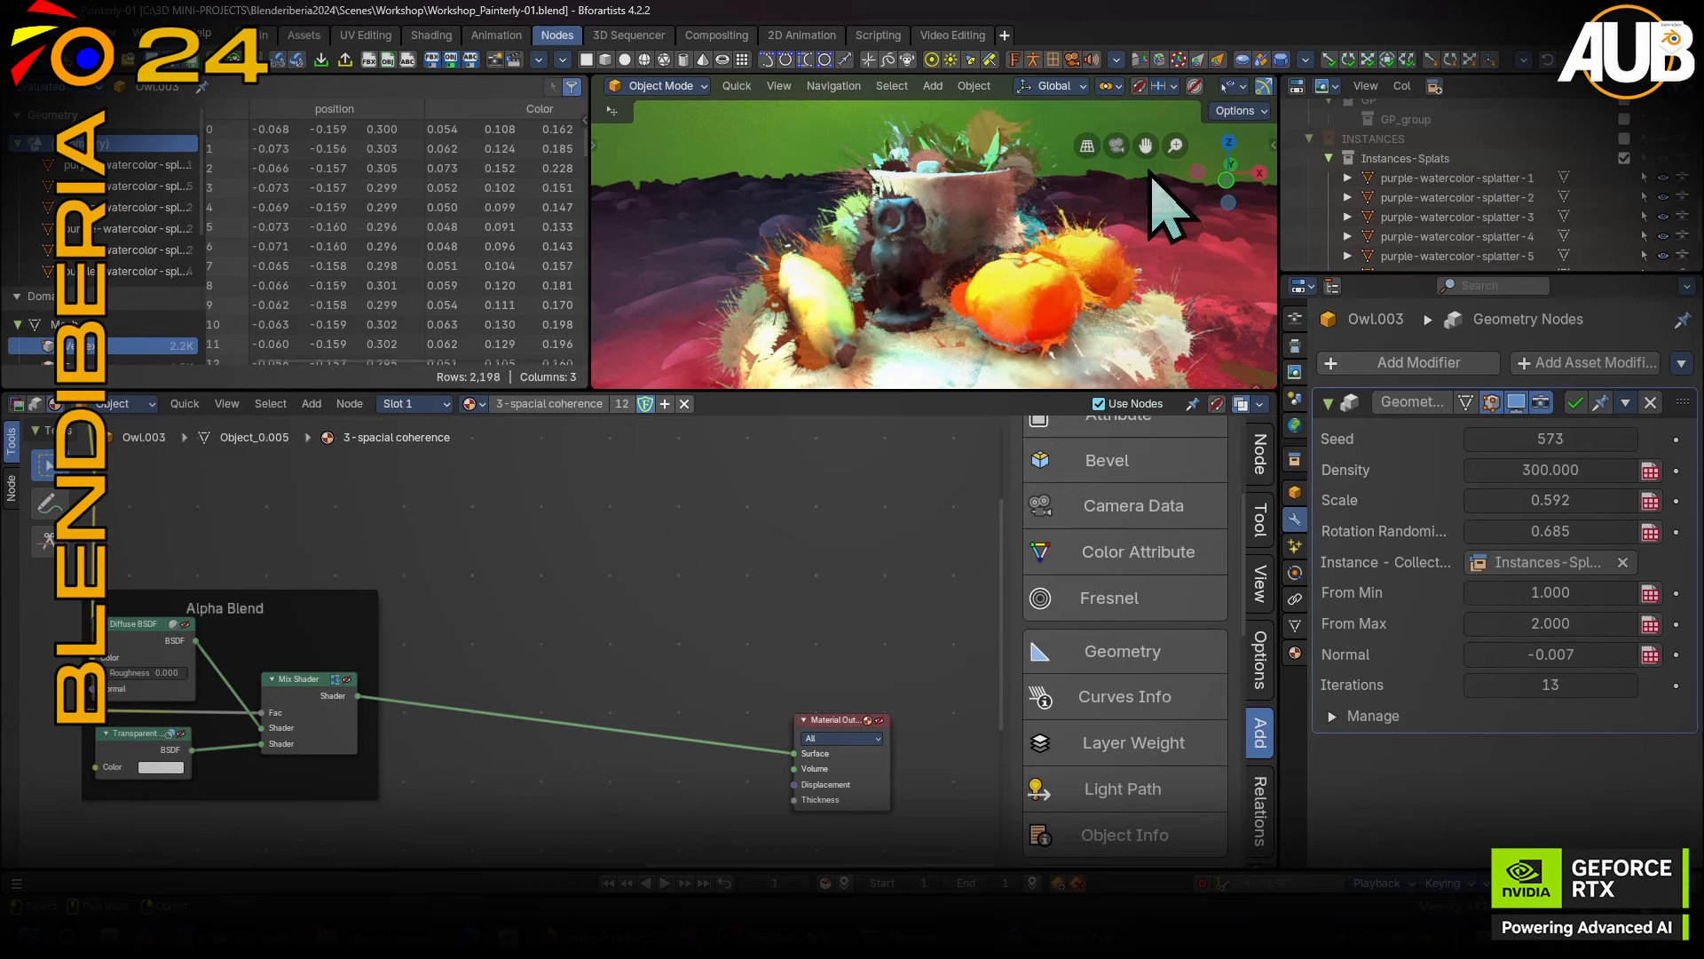
pyautogui.click(1118, 148)
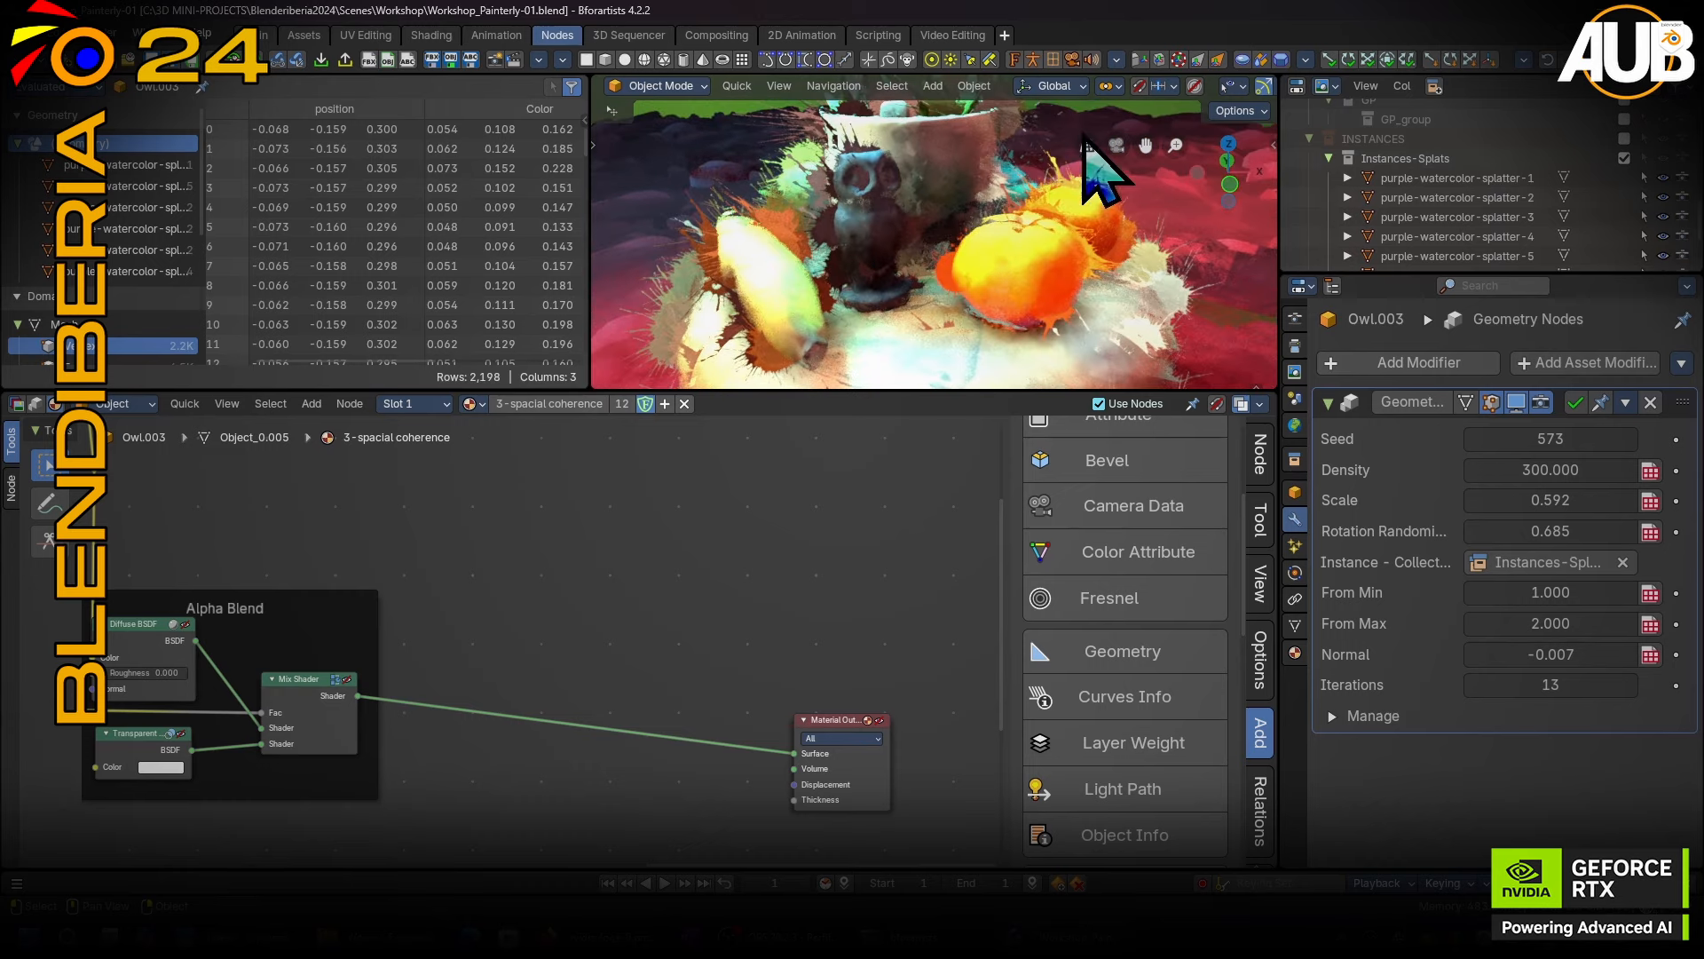
pyautogui.click(1115, 144)
pyautogui.click(858, 267)
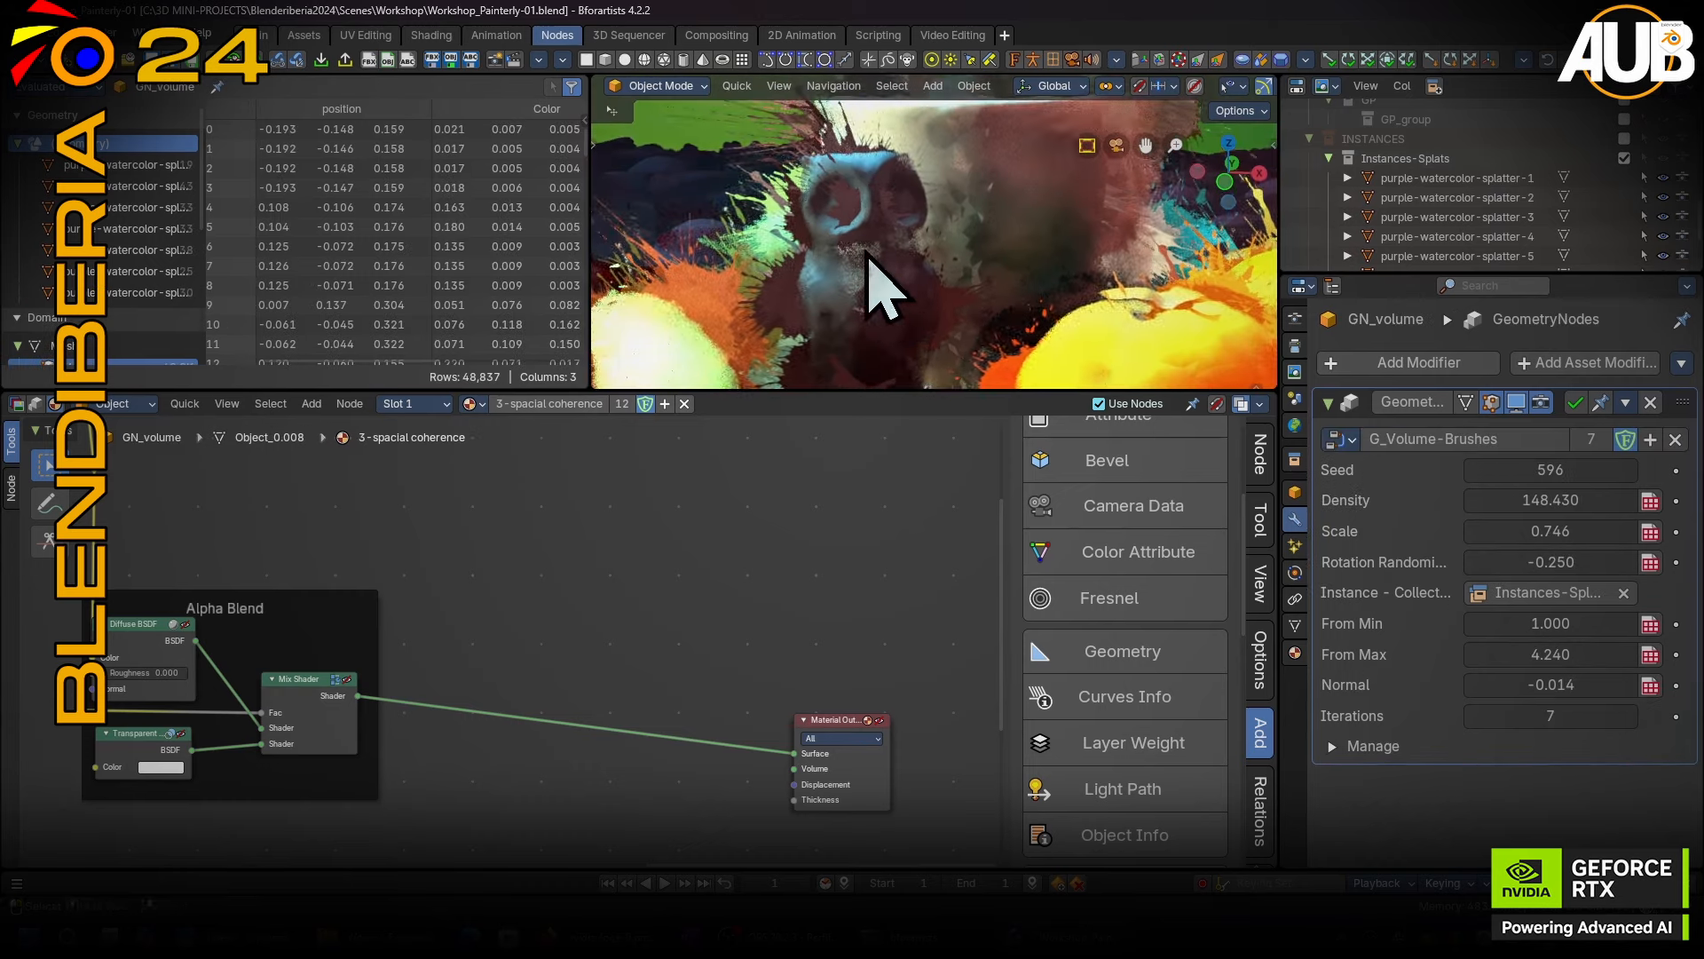
pyautogui.moveTo(866, 253); pyautogui.dragTo(947, 267, button='middle')
pyautogui.click(1117, 147)
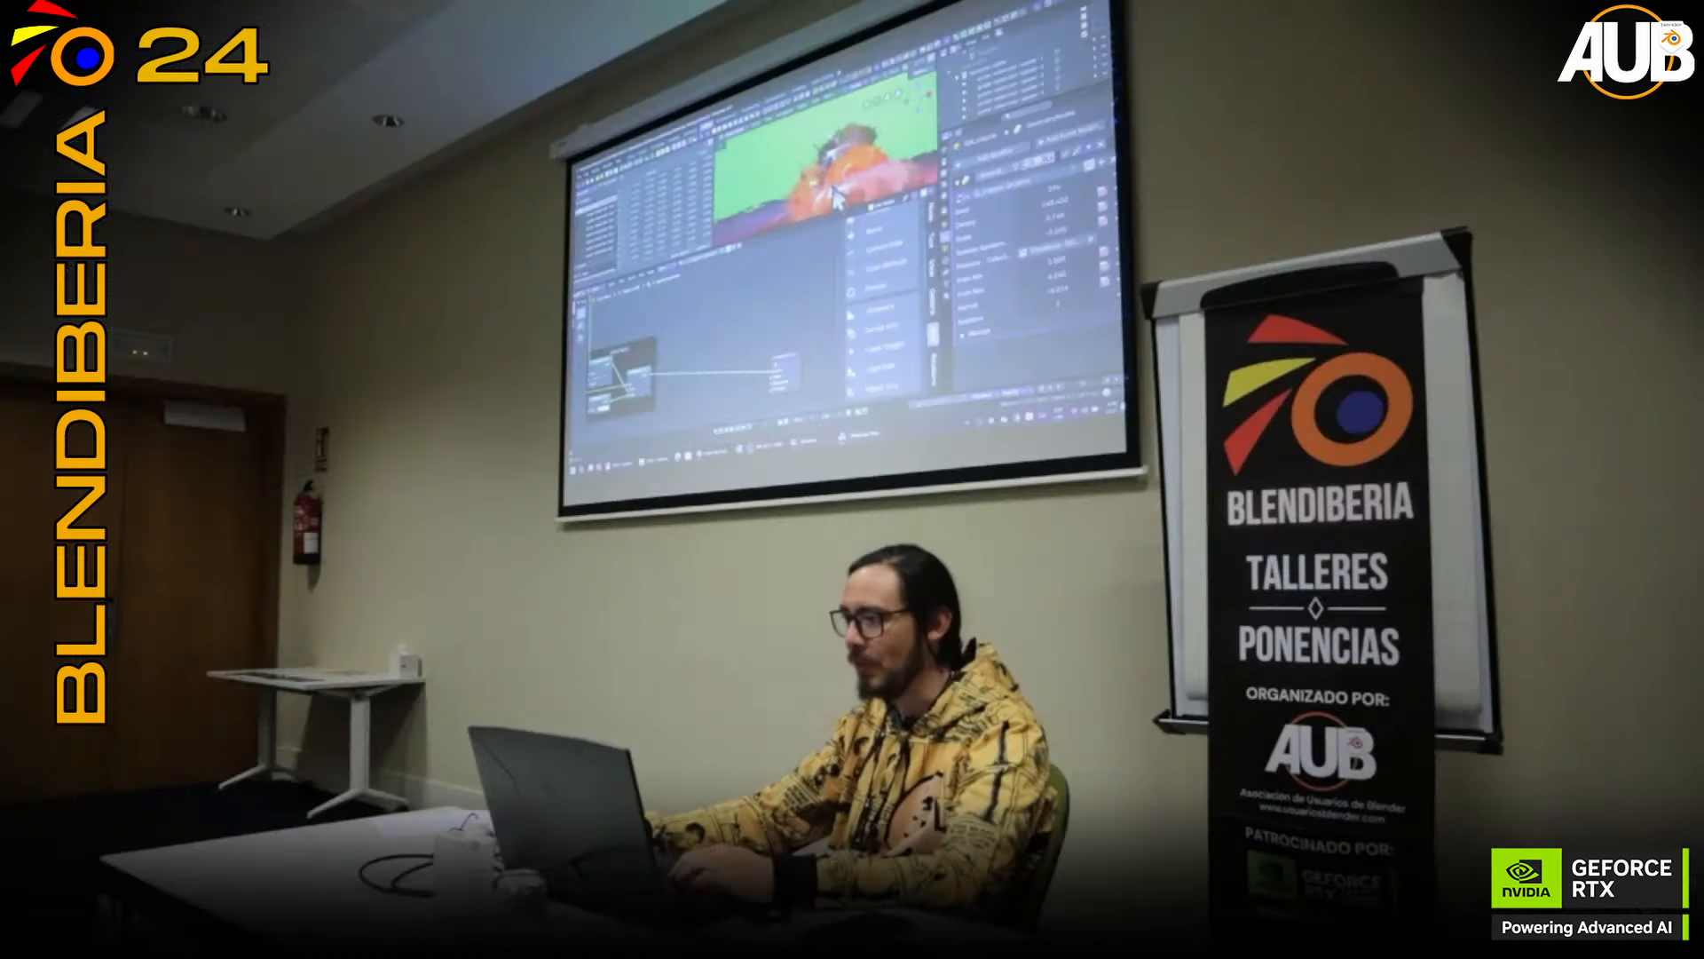
pyautogui.keyDown('ctrl'); pyautogui.moveTo(833, 186); pyautogui.dragTo(835, 132, button='middle'); pyautogui.keyUp('ctrl')
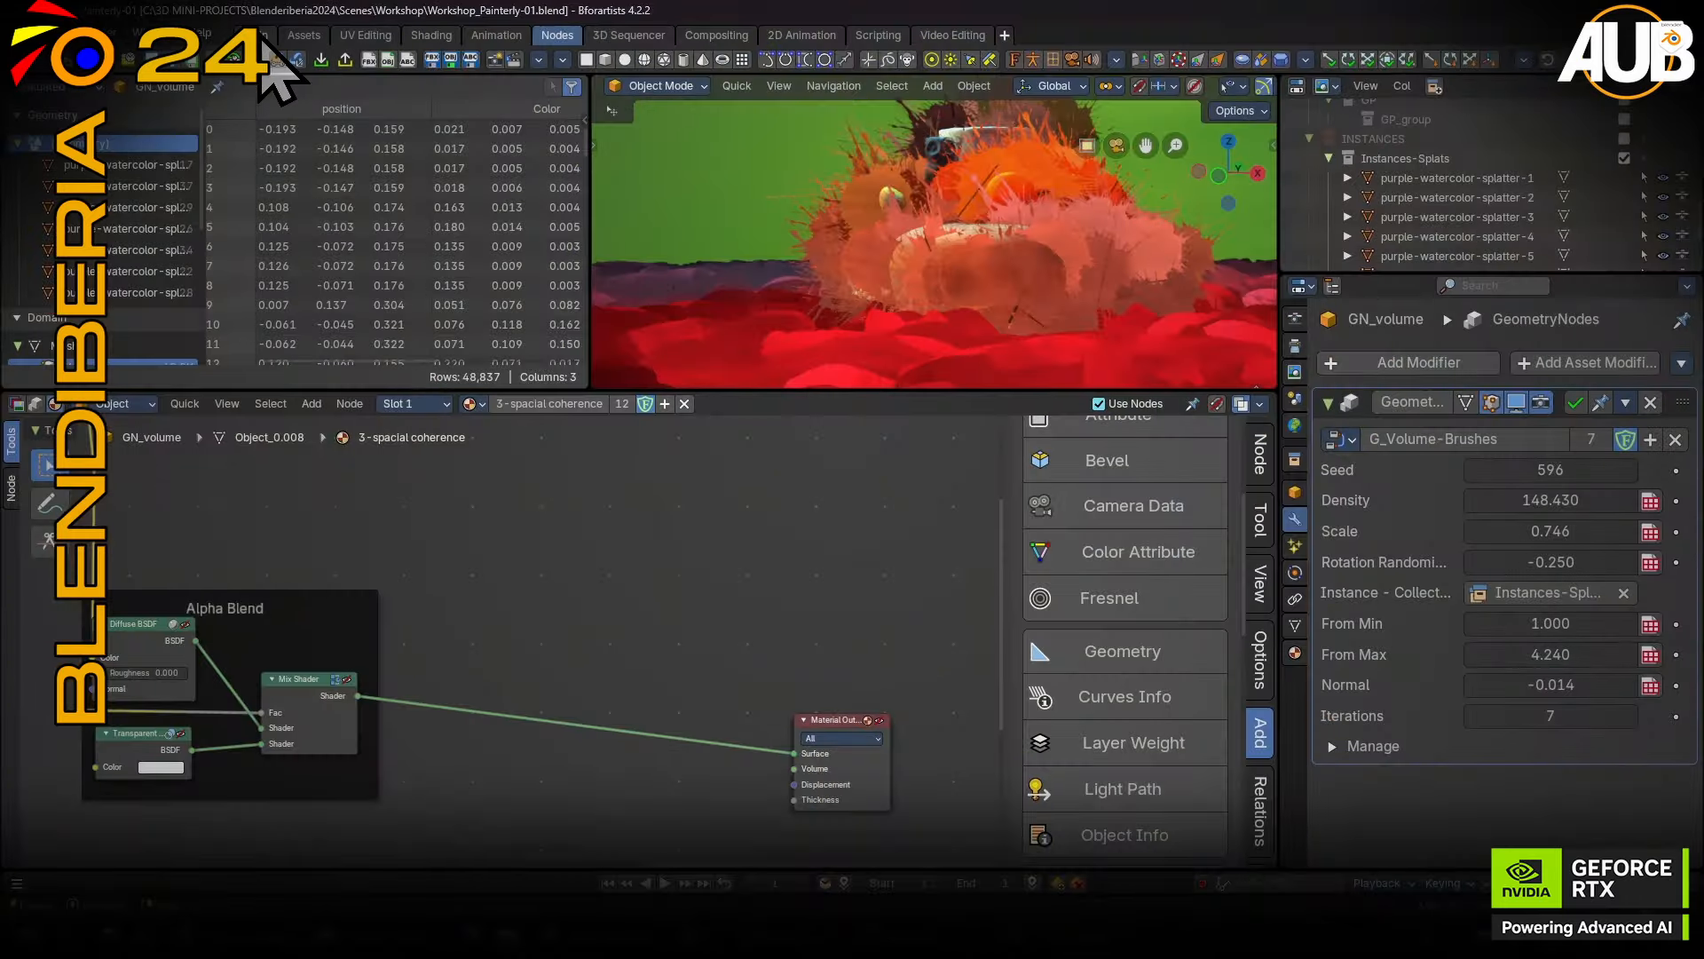
# Return to the slide presentation and advance to the Bono: Shader AOV's slide.
pyautogui.hotkey('ctrl', 'space')
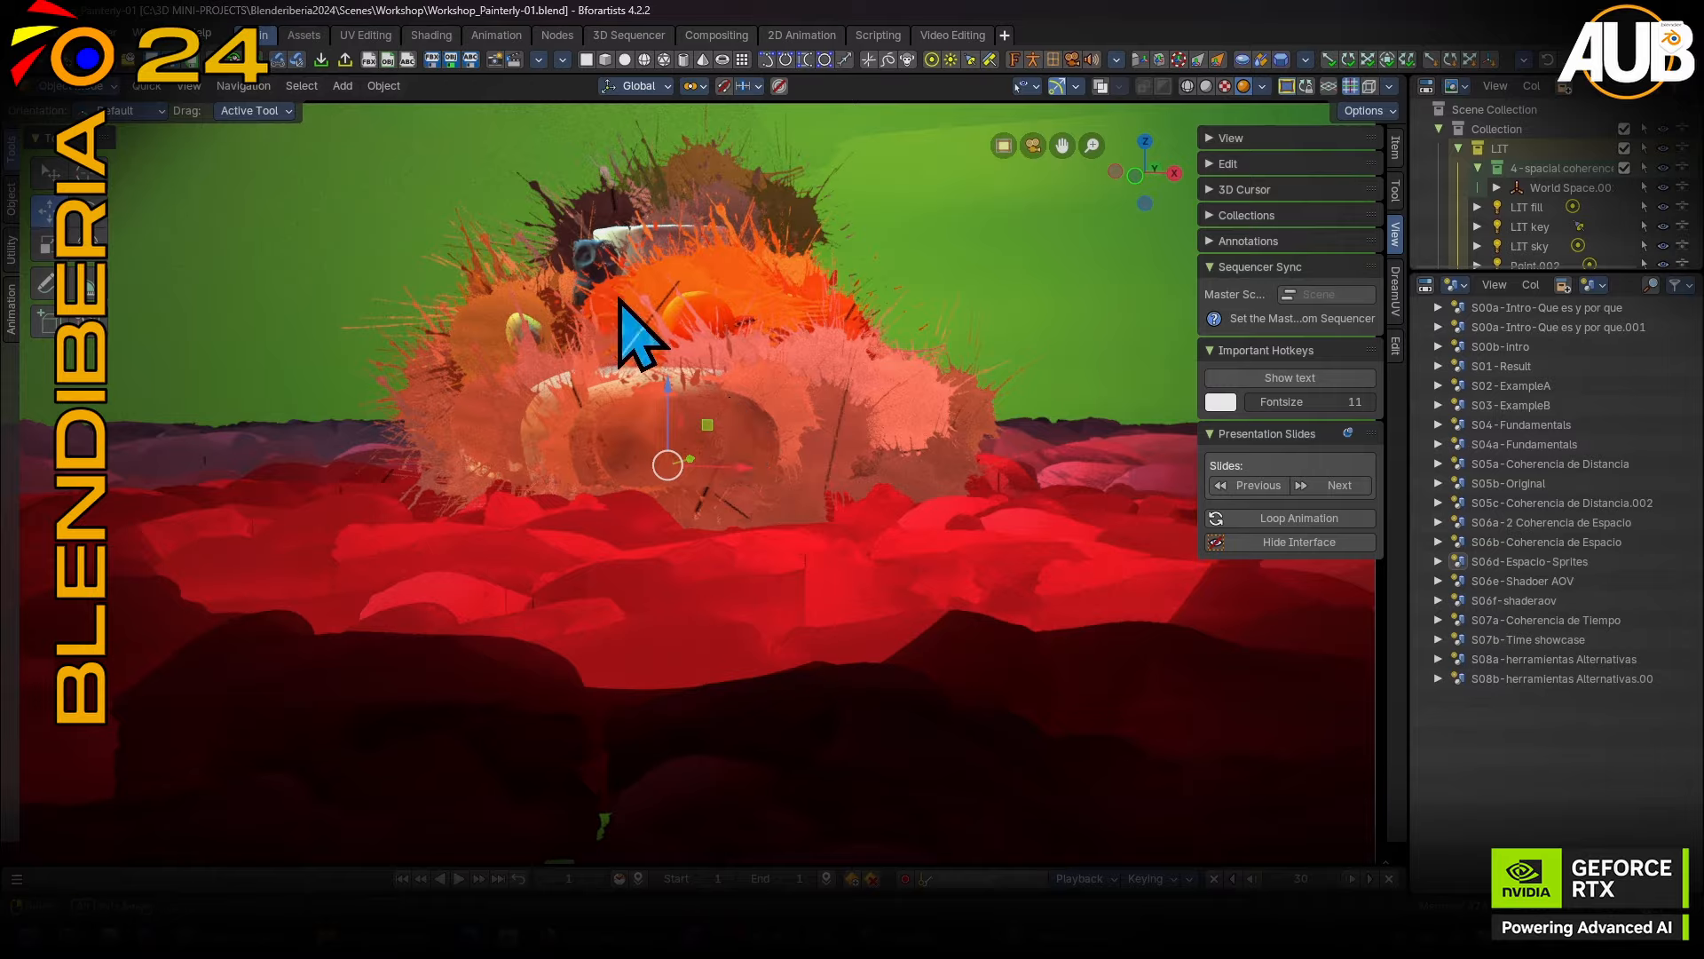
pyautogui.press('pagedown')
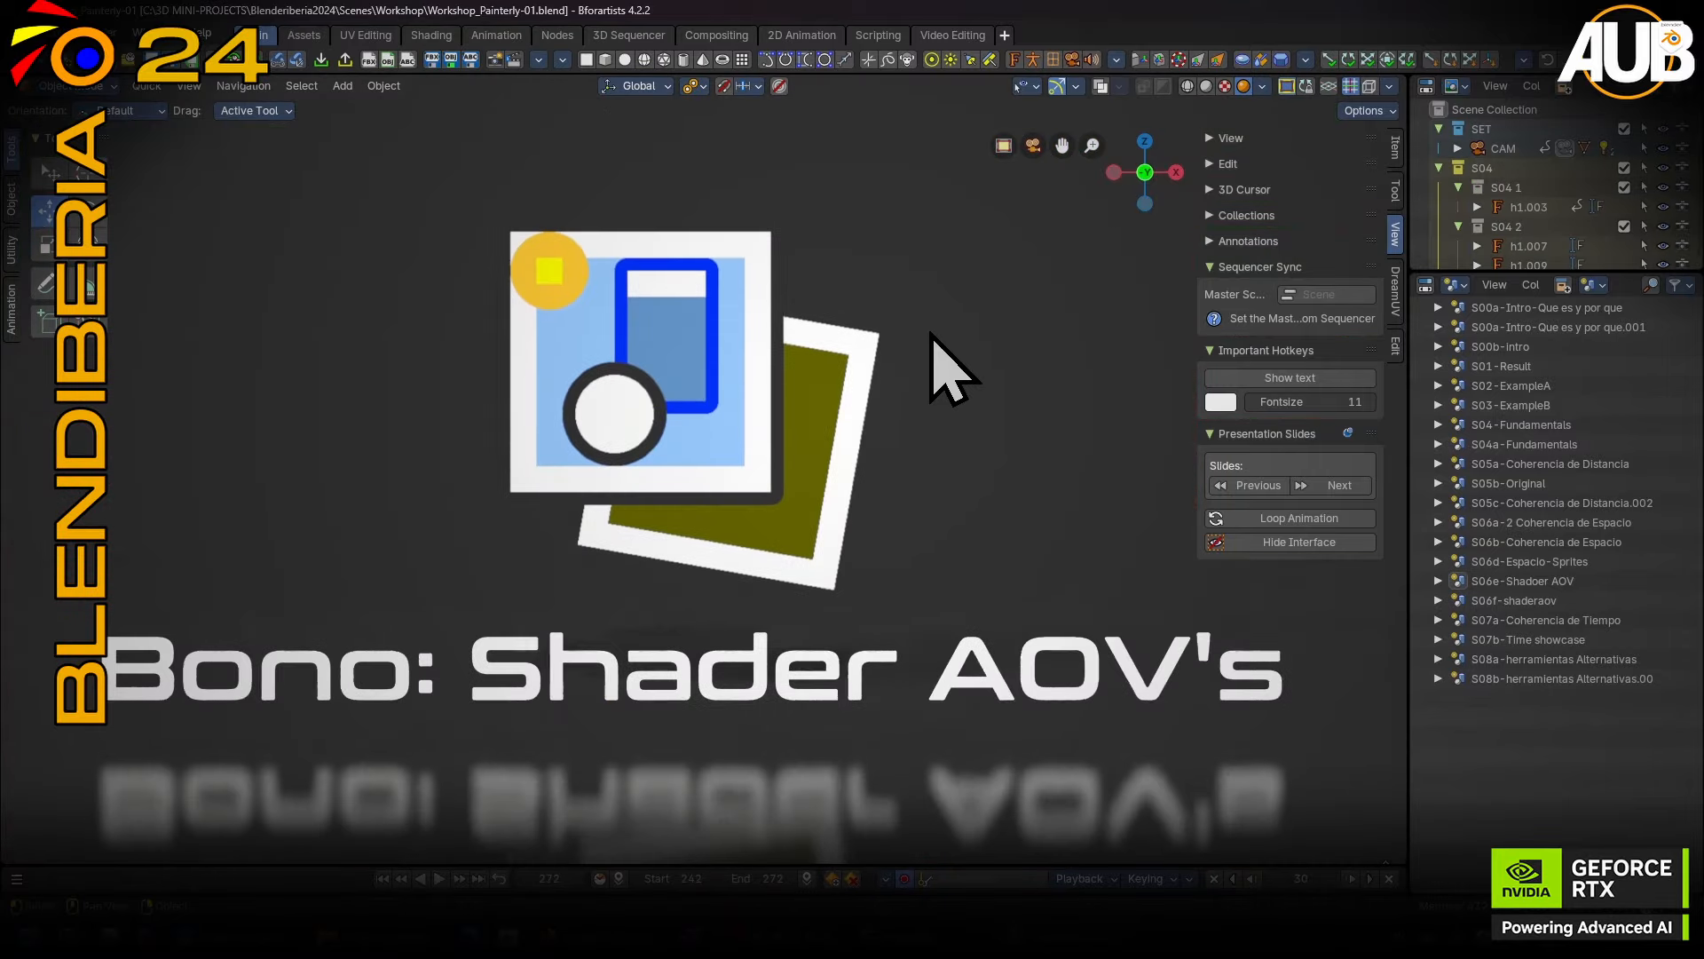
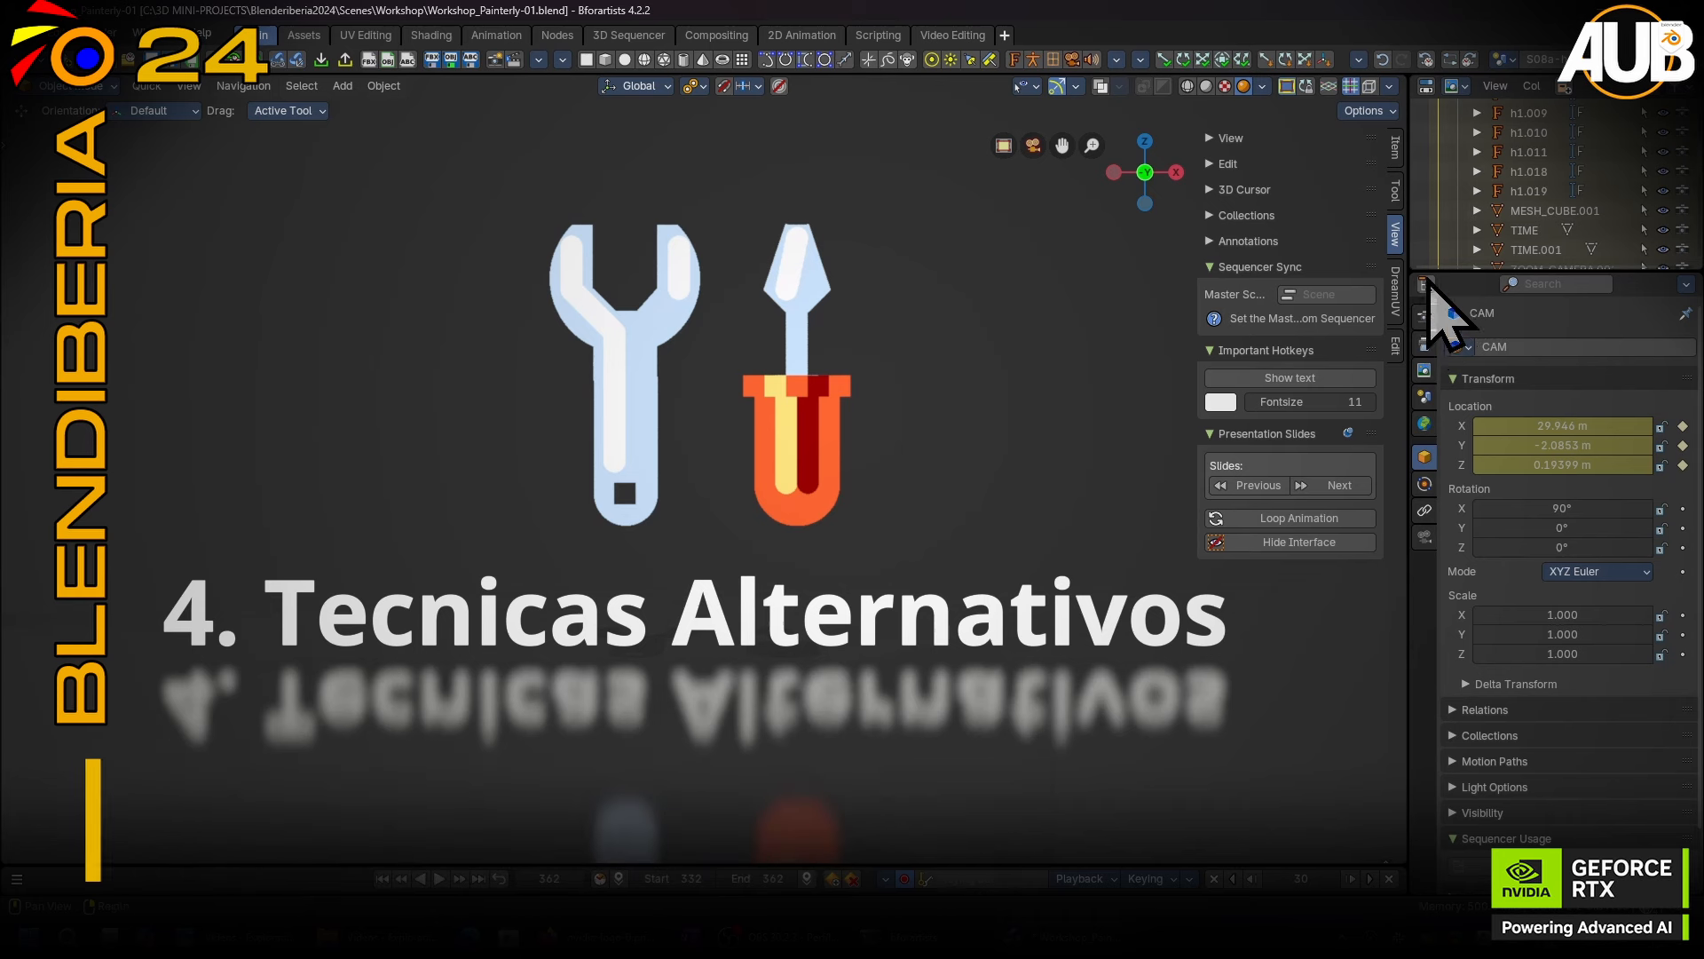
# Switch the Properties editor to the scene list, and present the slide listing the alternative techniques with the interface temporarily hidden.
pyautogui.click(1425, 284)
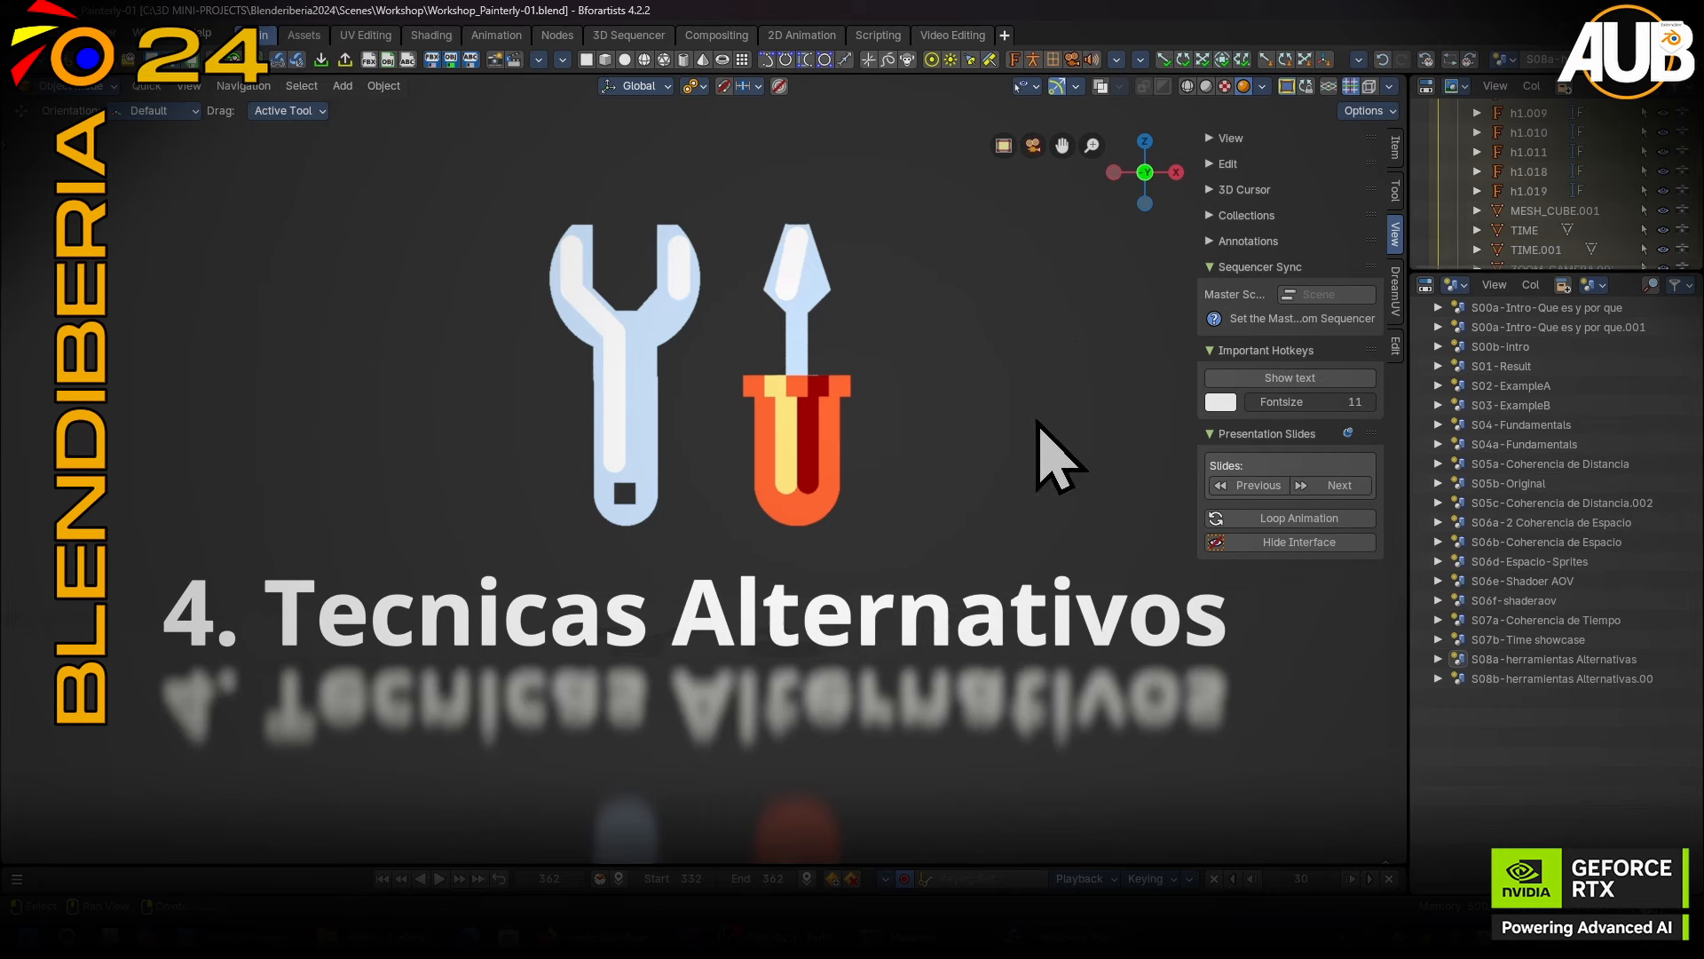
pyautogui.press('Right')
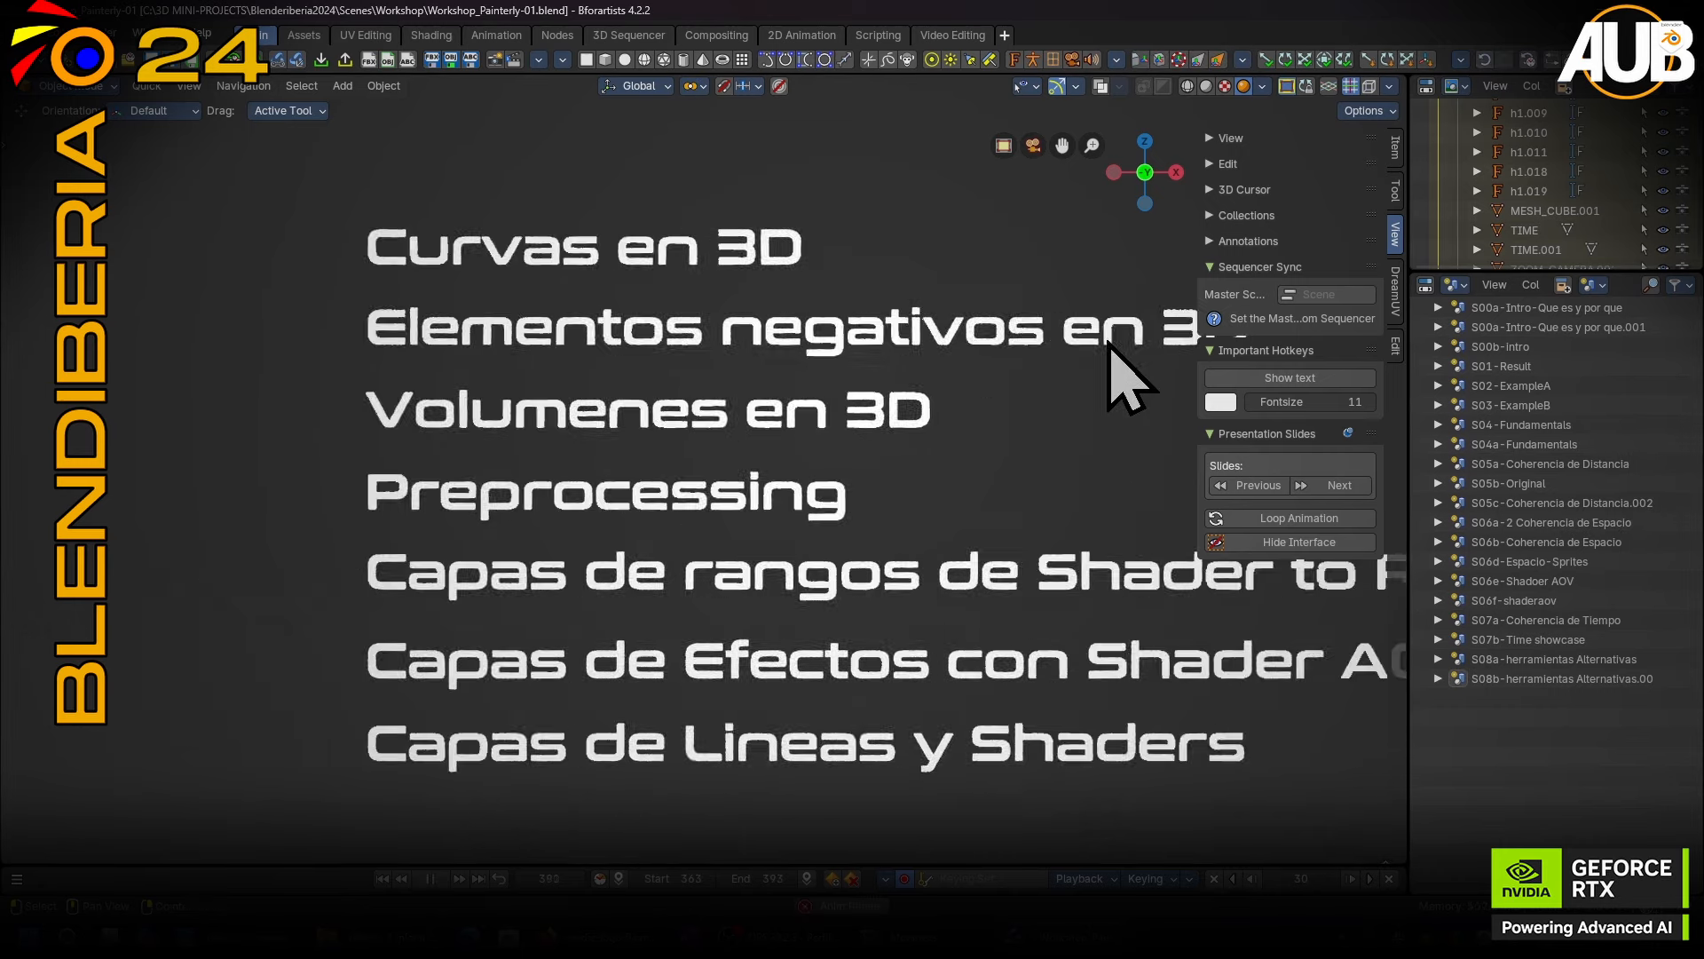
pyautogui.click(1260, 542)
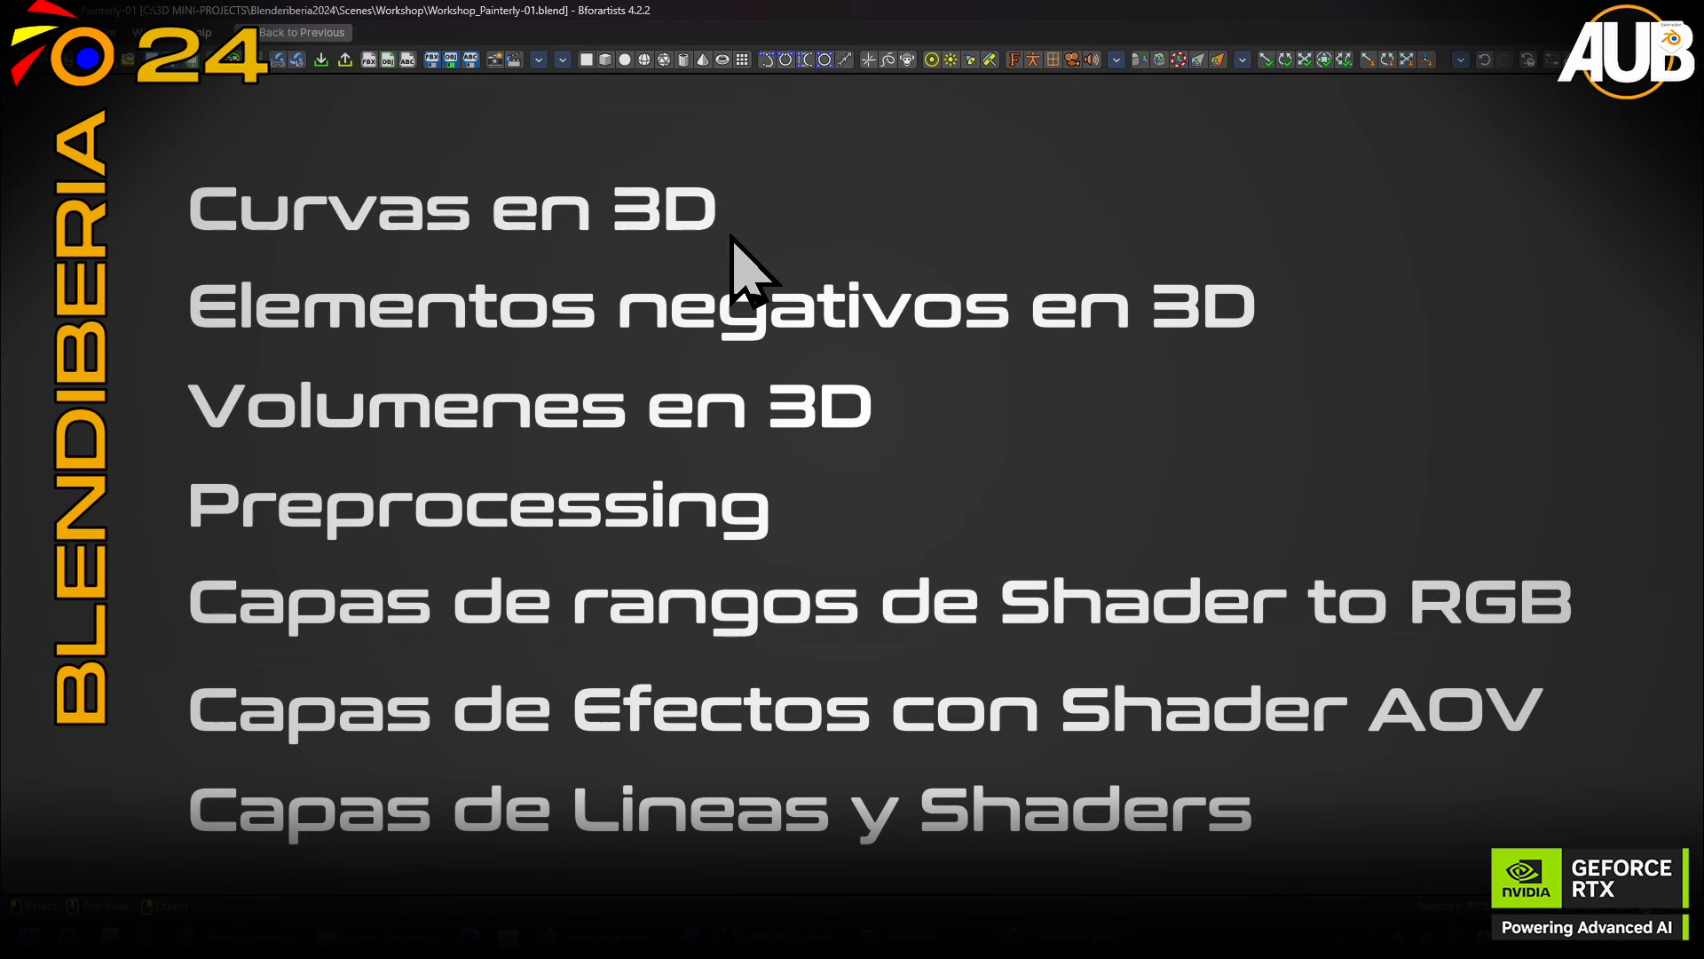
pyautogui.click(302, 33)
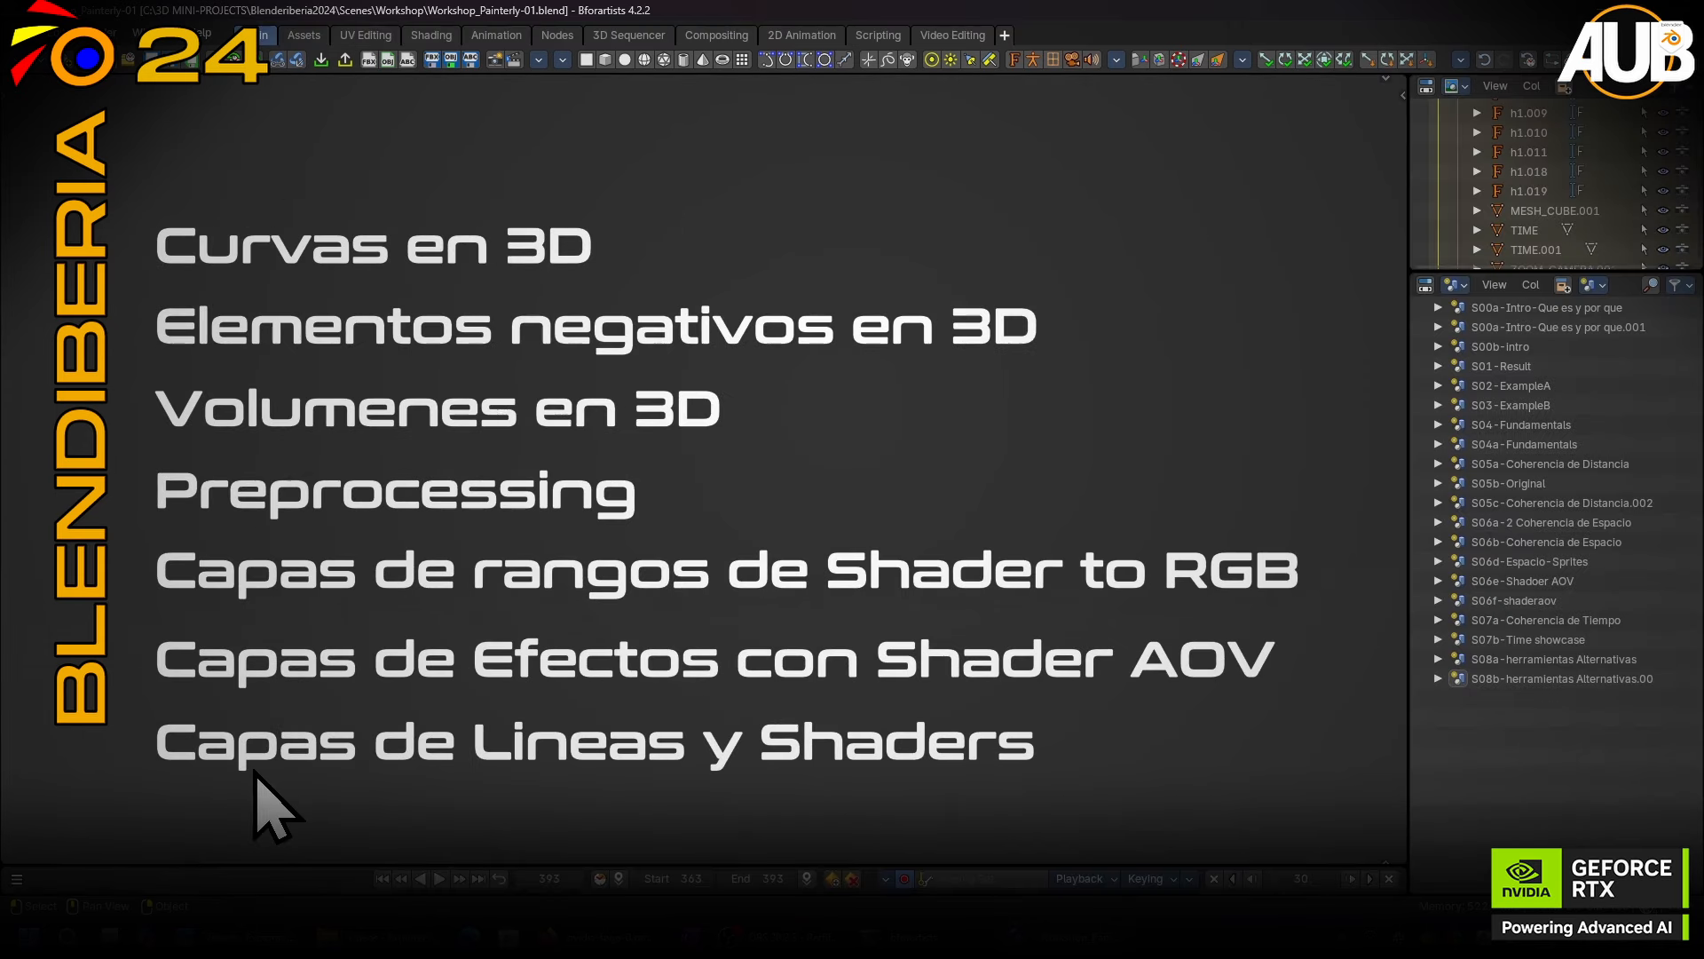
# Start a new Bforartists session and open the recent file Curve Brush.blend.
pyautogui.press('super')
pyautogui.click(677, 290)
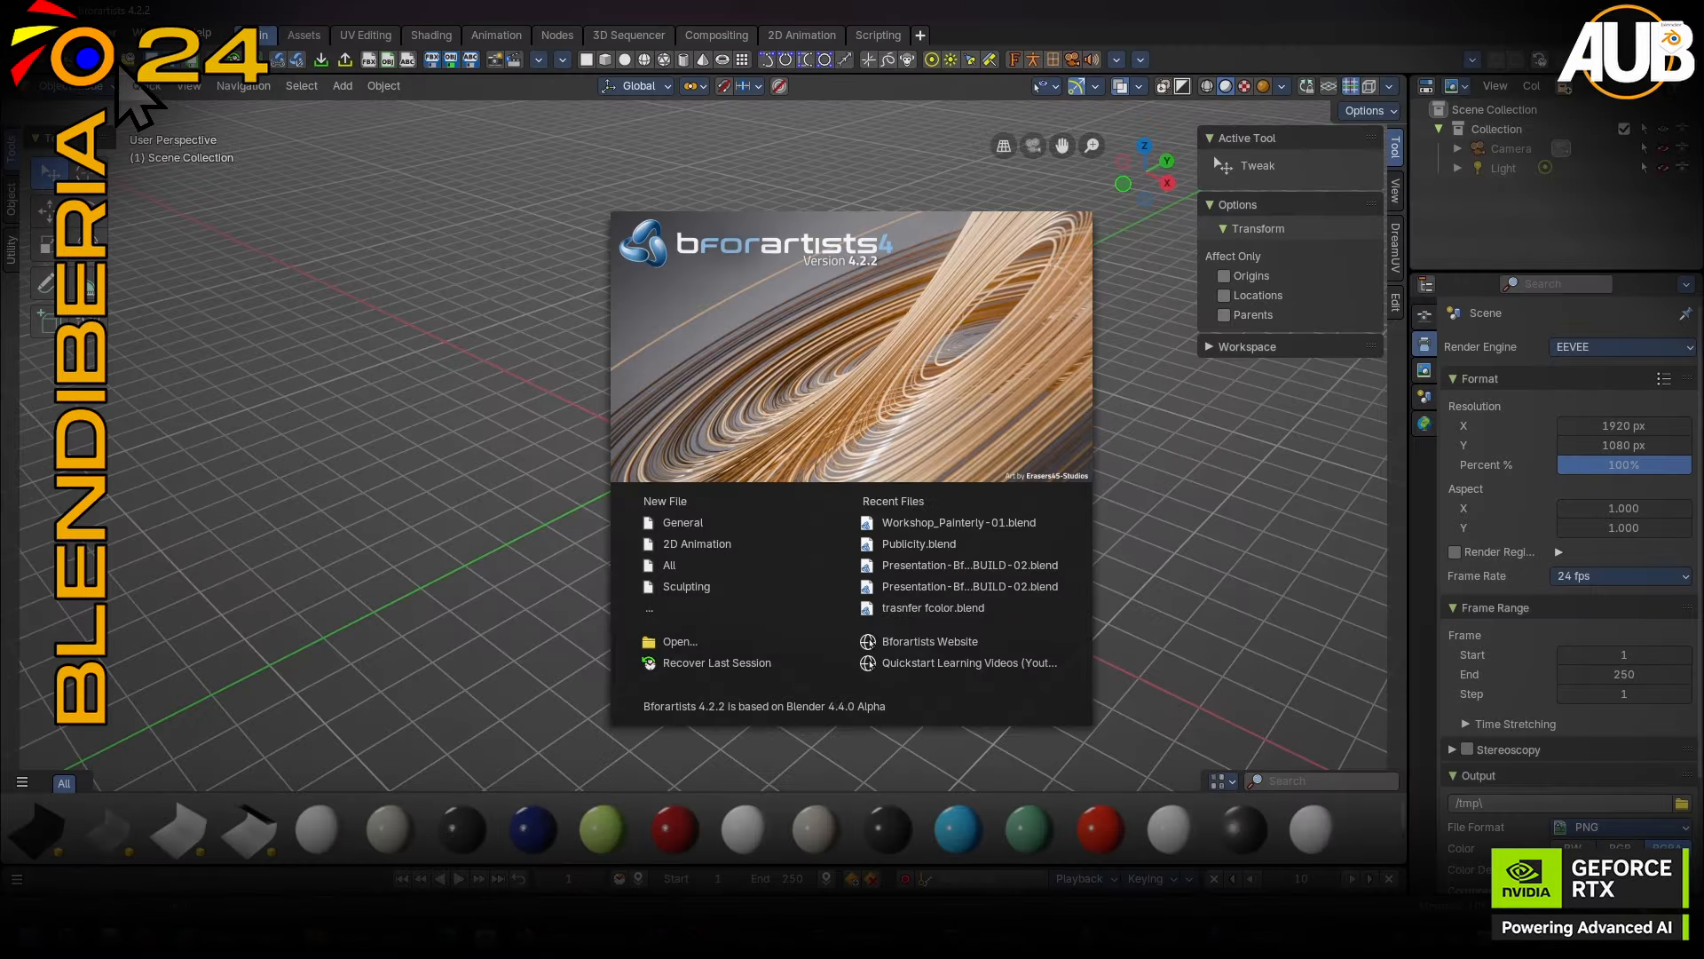
pyautogui.click(124, 69)
pyautogui.click(128, 66)
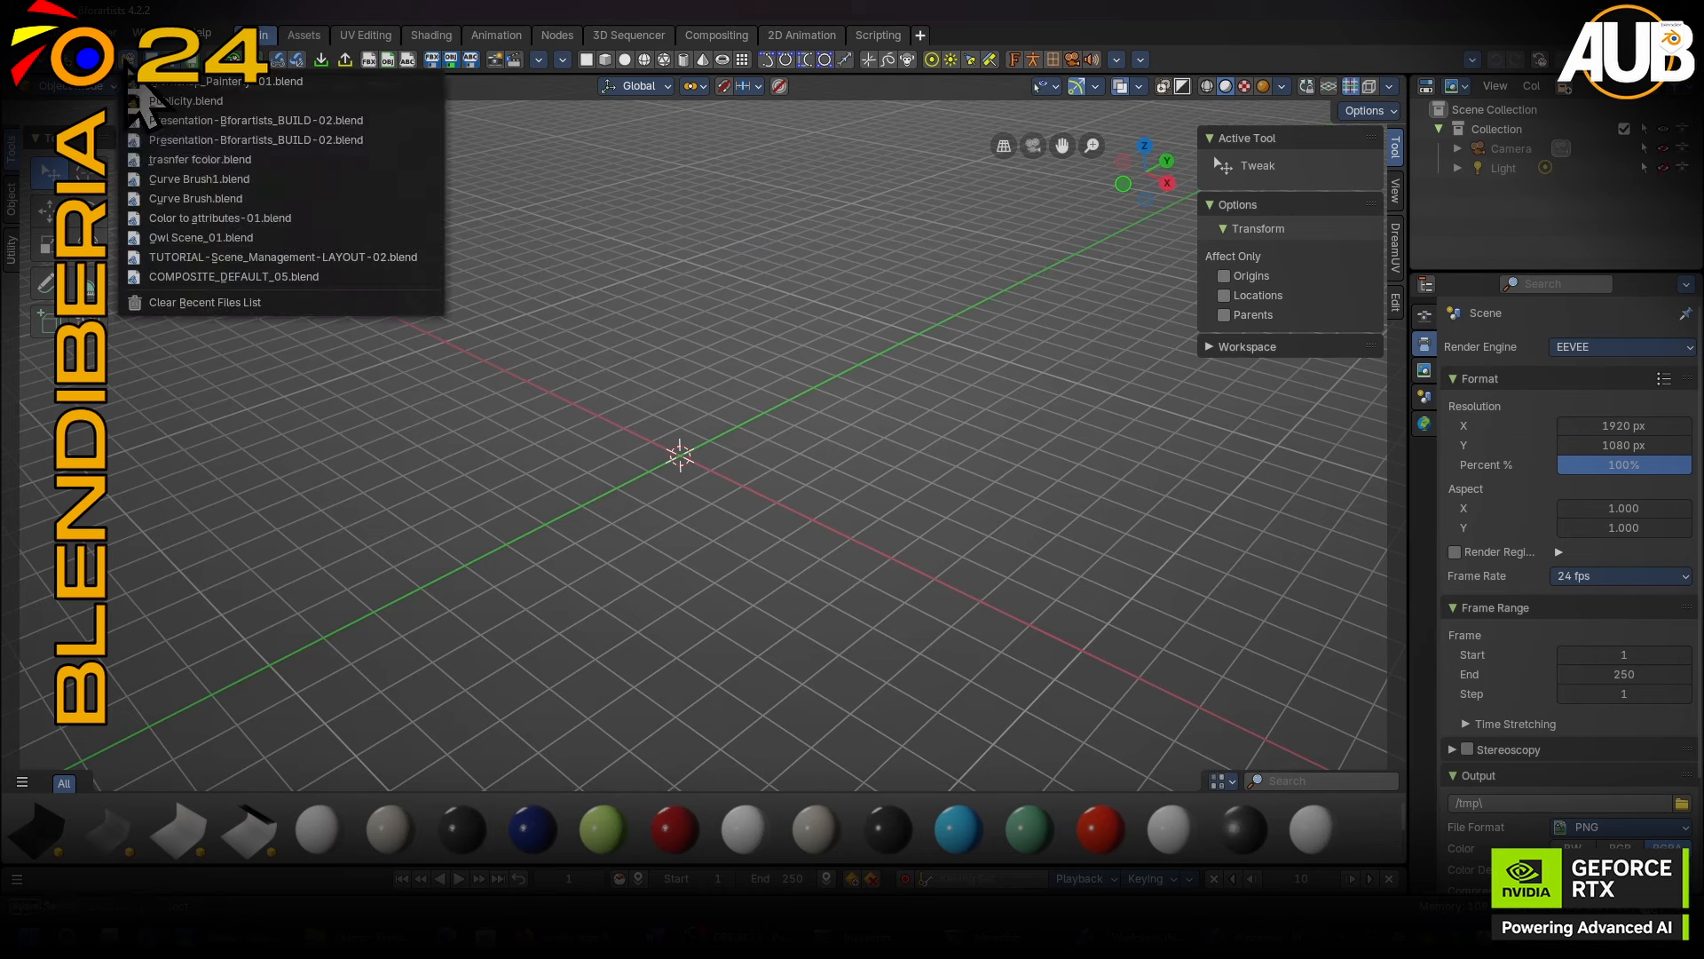
pyautogui.click(233, 197)
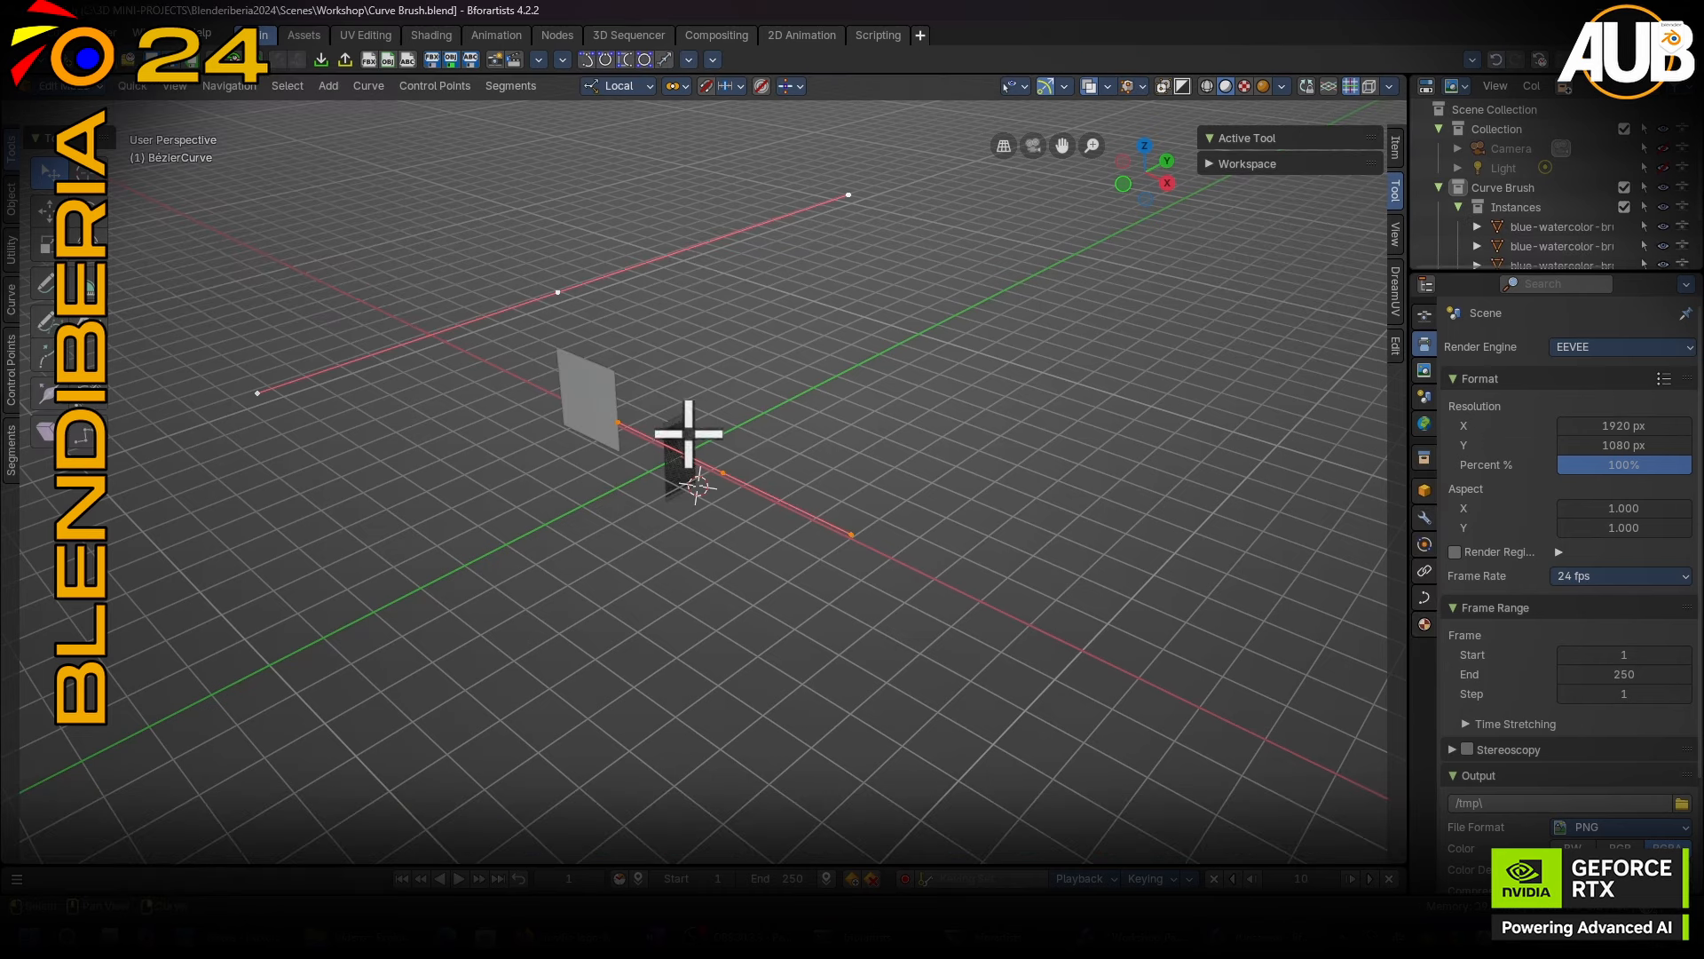
# Leave Edit Mode on the Bézier curve and switch to the Nodes workspace.
pyautogui.scroll(5, 670, 422)
pyautogui.press('Tab')
pyautogui.moveTo(515, 274); pyautogui.dragTo(610, 427, button='middle')
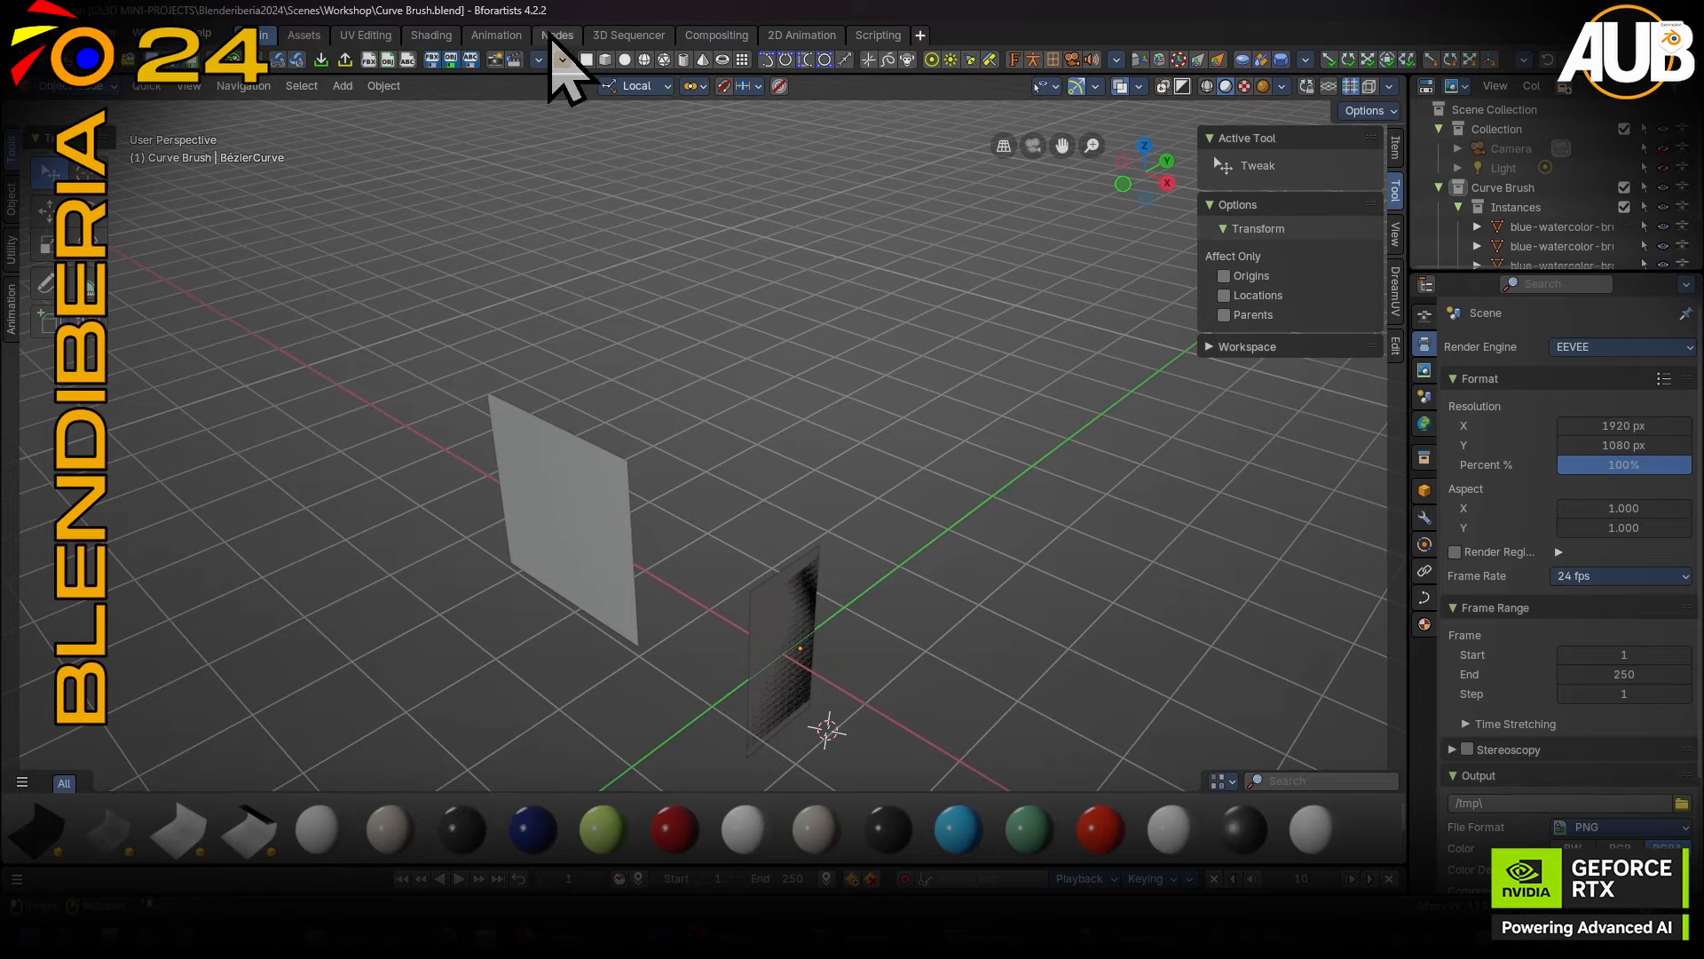
pyautogui.click(554, 35)
# Preview the Instance on Points result through the Viewer node, and connect its Instances output to the Group Output's Geometry.
pyautogui.moveTo(353, 561); pyautogui.dragTo(768, 534)
pyautogui.keyDown('ctrl'); pyautogui.keyDown('shift'); pyautogui.click(792, 515); pyautogui.keyUp('shift'); pyautogui.keyUp('ctrl')
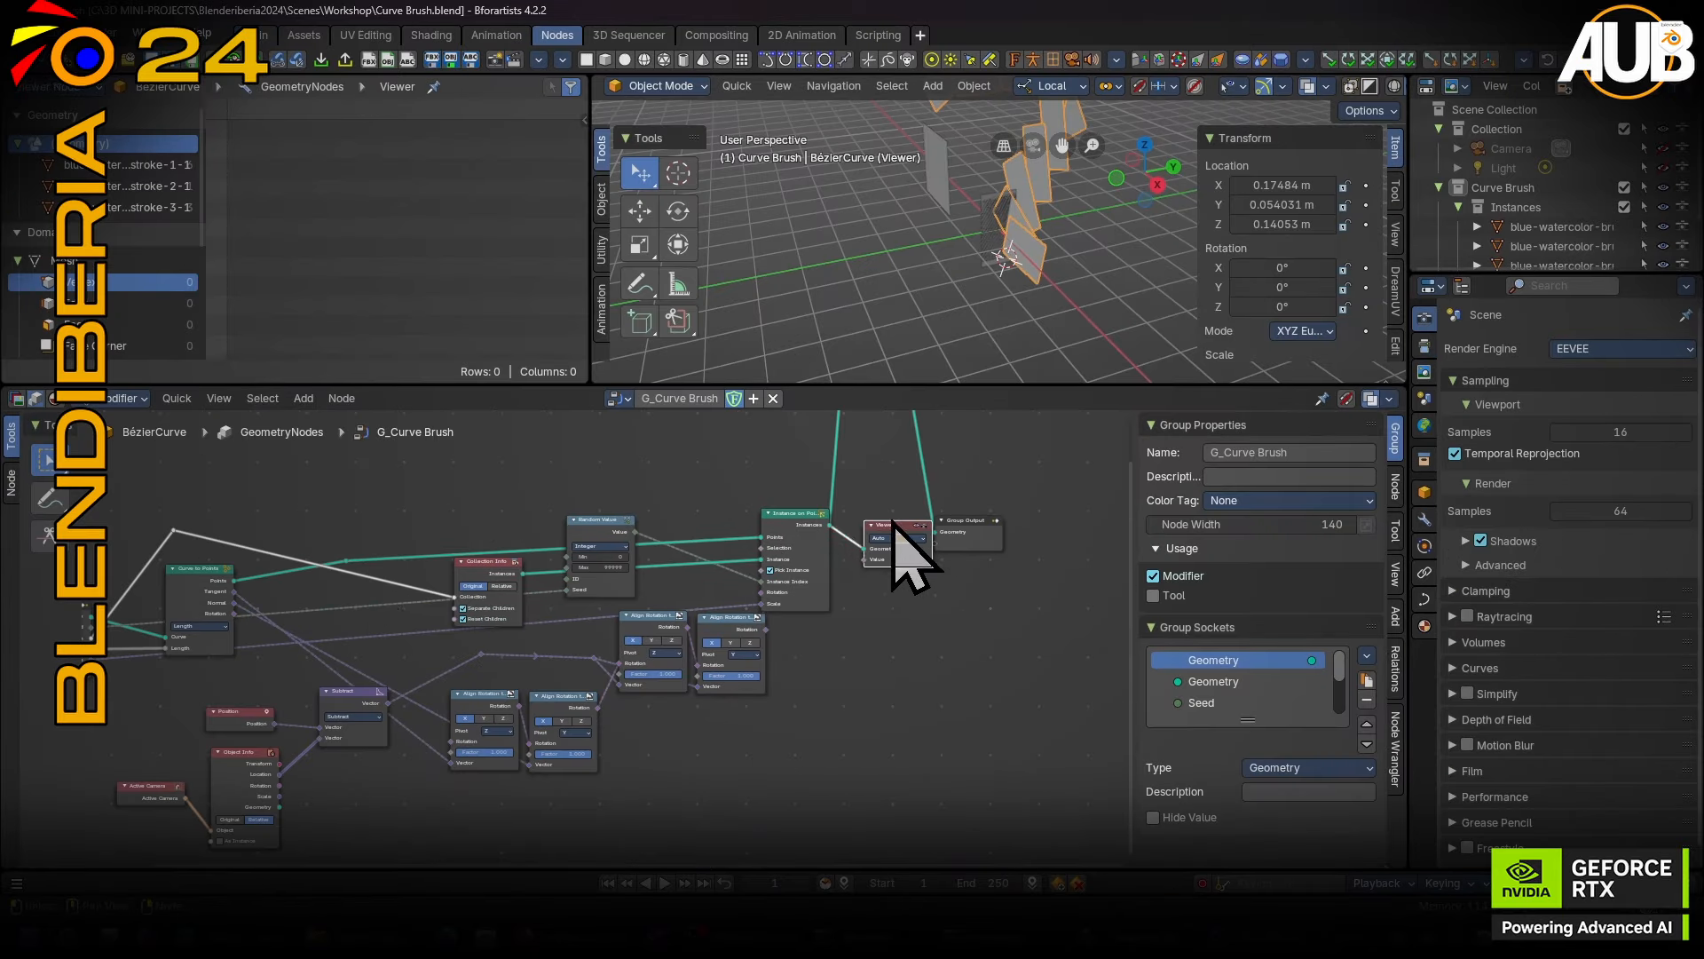
pyautogui.moveTo(966, 568)
pyautogui.mouseDown()
pyautogui.moveTo(923, 543)
pyautogui.moveTo(957, 588)
pyautogui.mouseUp()
pyautogui.moveTo(830, 524); pyautogui.dragTo(941, 547)
# Switch the viewport to Material Preview shading to view the brush instances along the curve with their materials.
pyautogui.scroll(-3, 1267, 84)
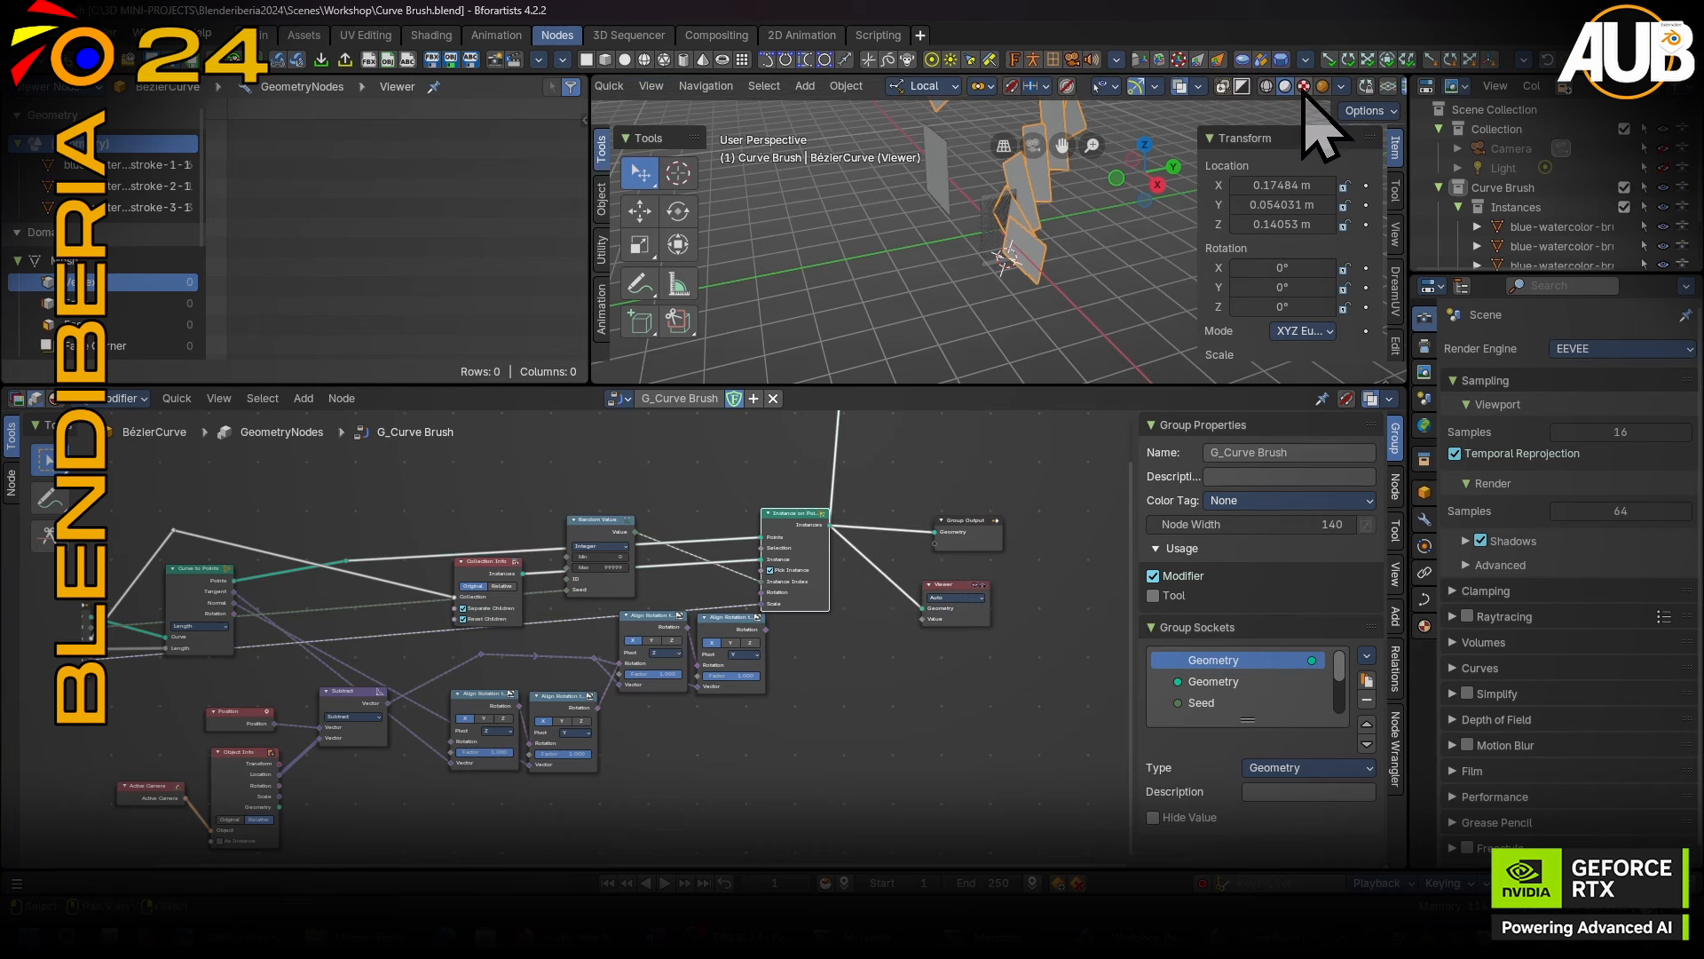
pyautogui.click(1304, 85)
pyautogui.moveTo(948, 255)
pyautogui.mouseDown(button='middle')
pyautogui.moveTo(1055, 198)
pyautogui.moveTo(994, 267)
pyautogui.mouseUp(button='middle')
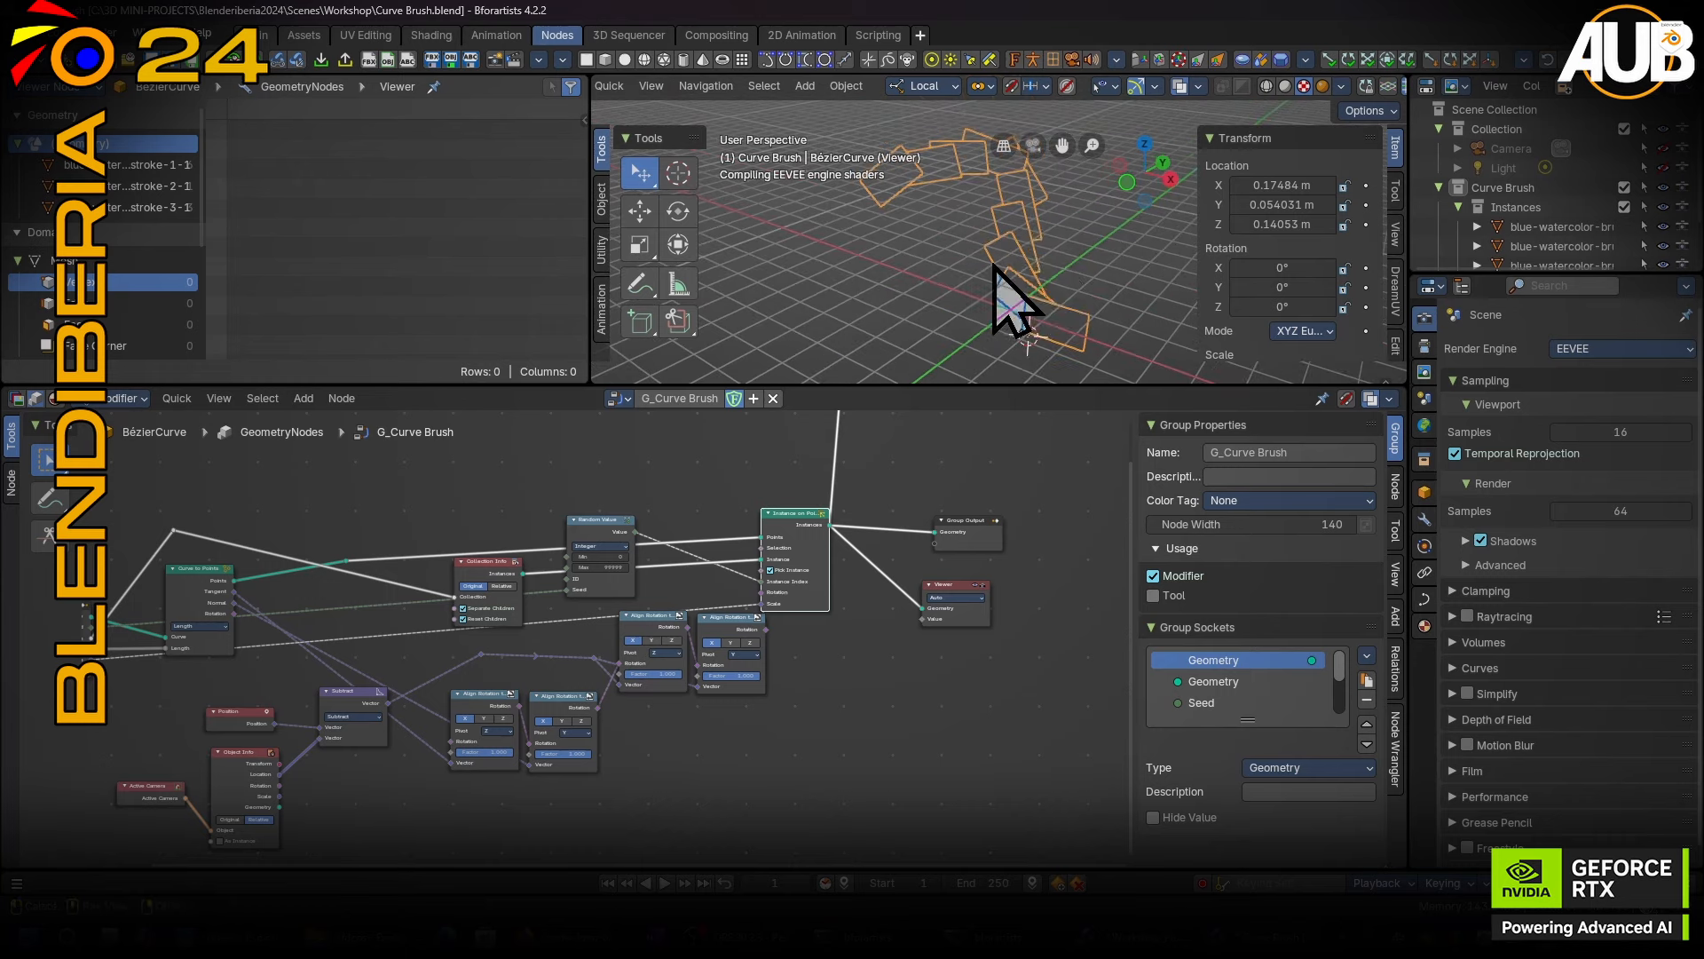
# Examine the brush instances along the curve in an enlarged viewport, along with the G_Curve Brush node tree that builds them.
pyautogui.hotkey('ctrl', 'space')
pyautogui.scroll(2, 824, 410)
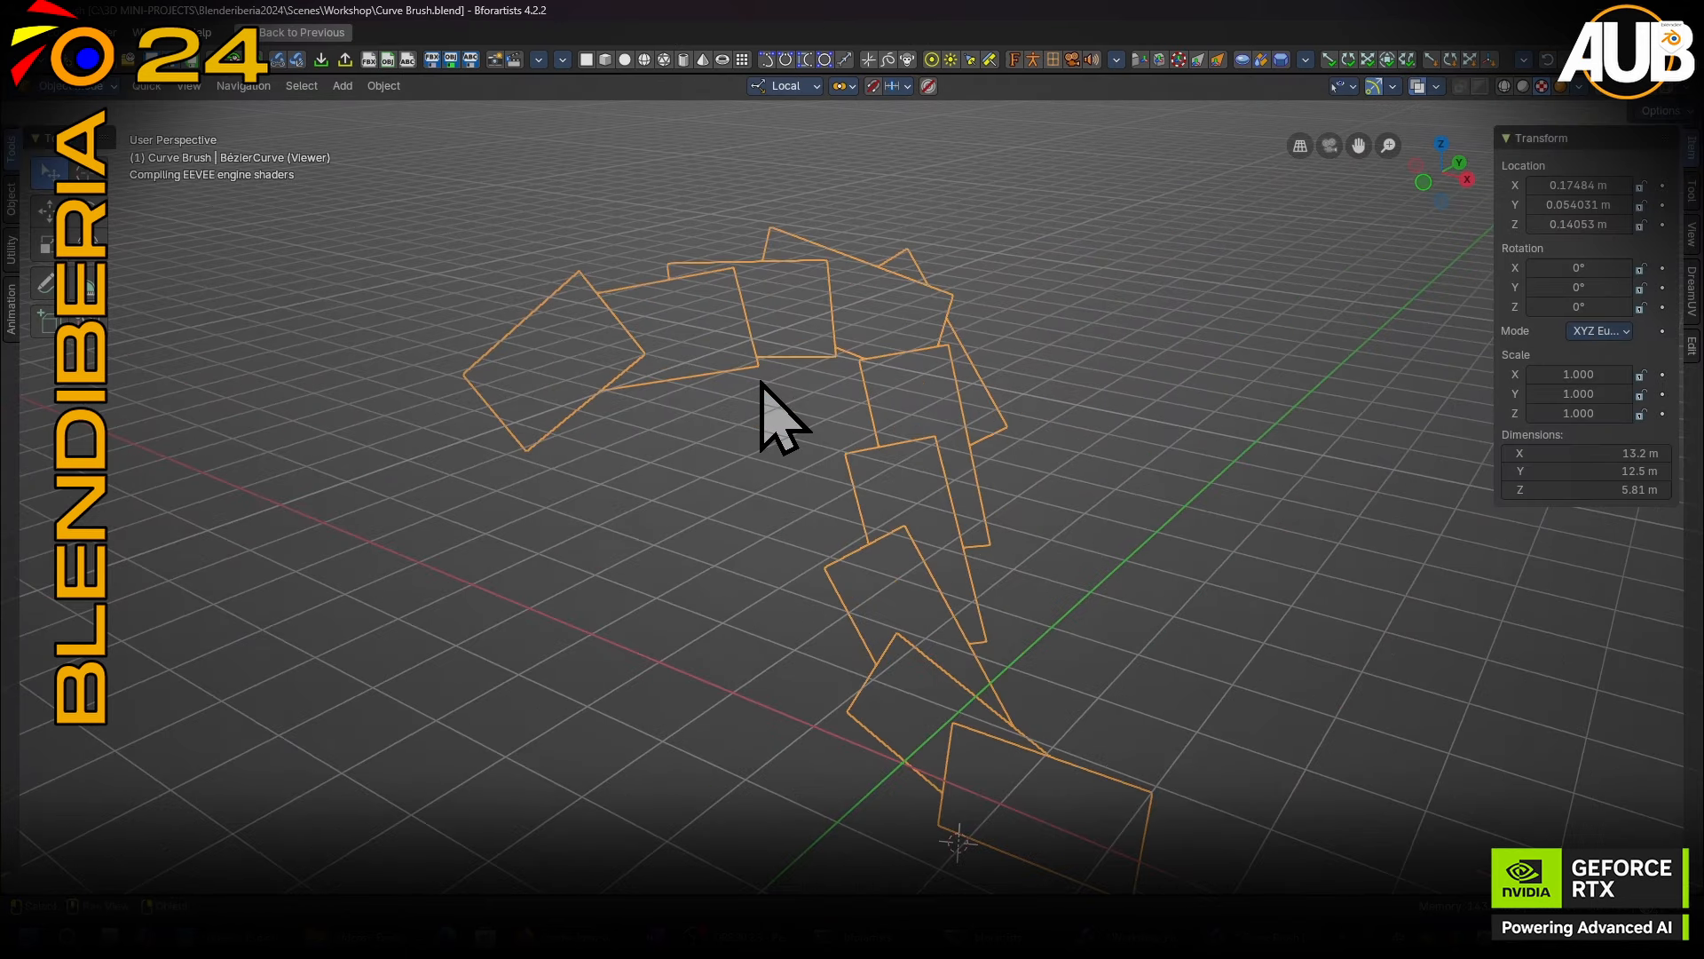
pyautogui.scroll(3, 882, 486)
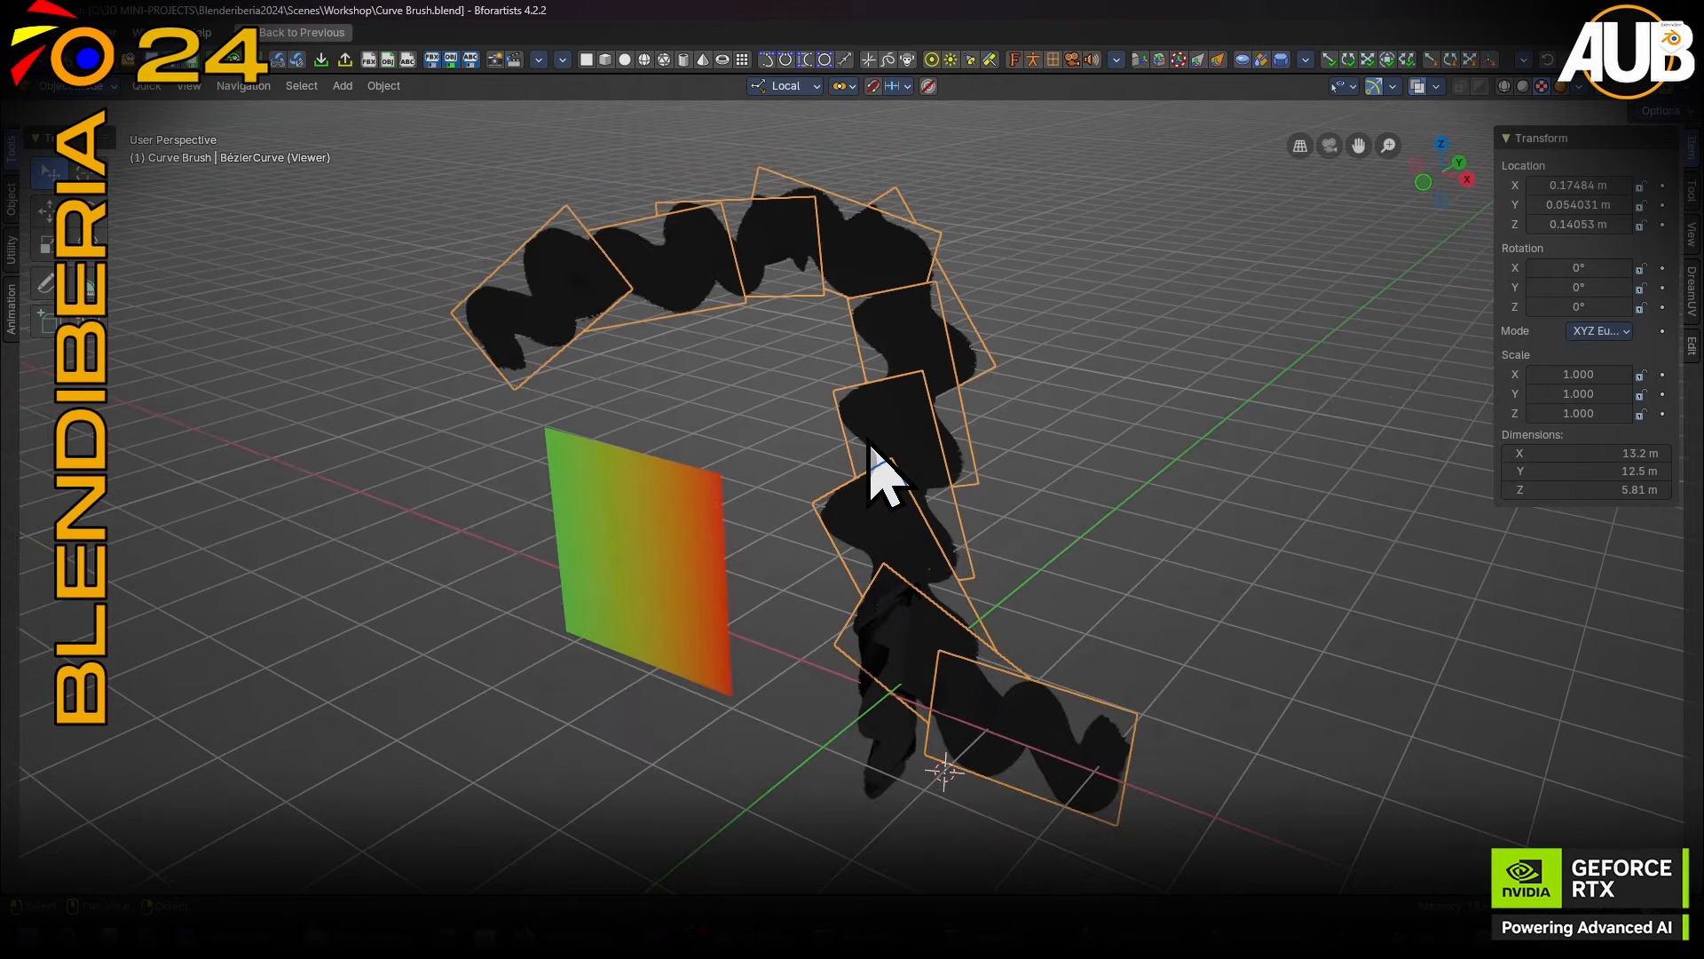
pyautogui.hotkey('ctrl', 'space')
pyautogui.moveTo(852, 433); pyautogui.dragTo(850, 601, button='middle')
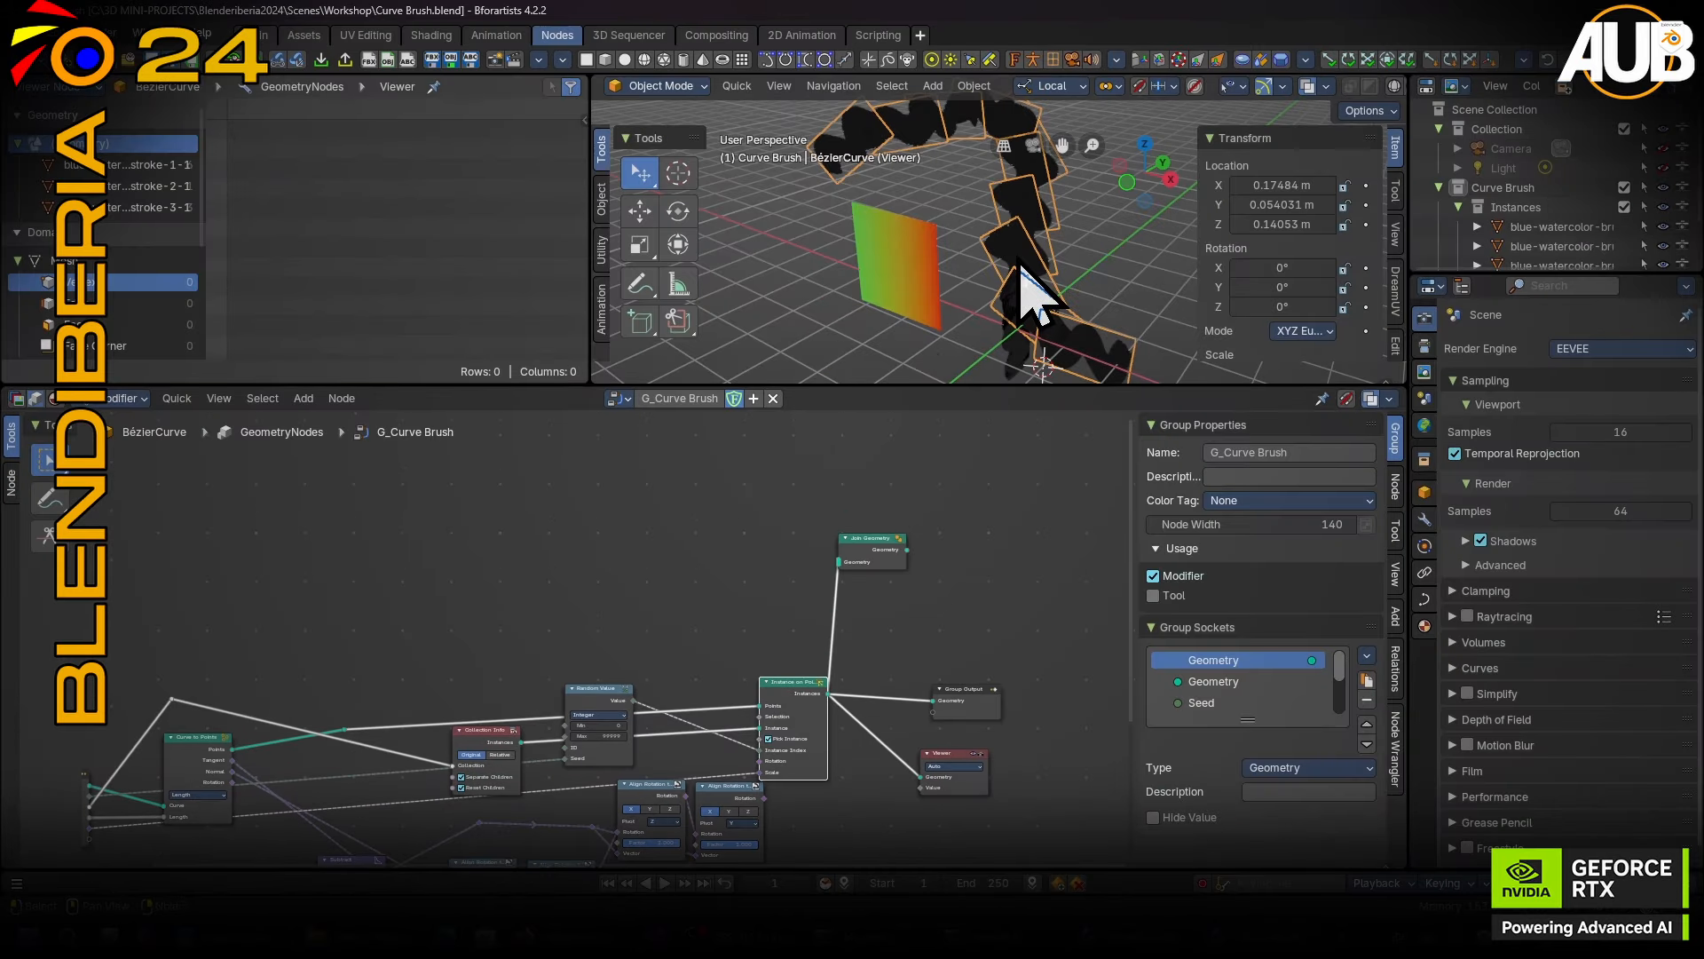
pyautogui.moveTo(961, 601); pyautogui.dragTo(917, 541, button='middle')
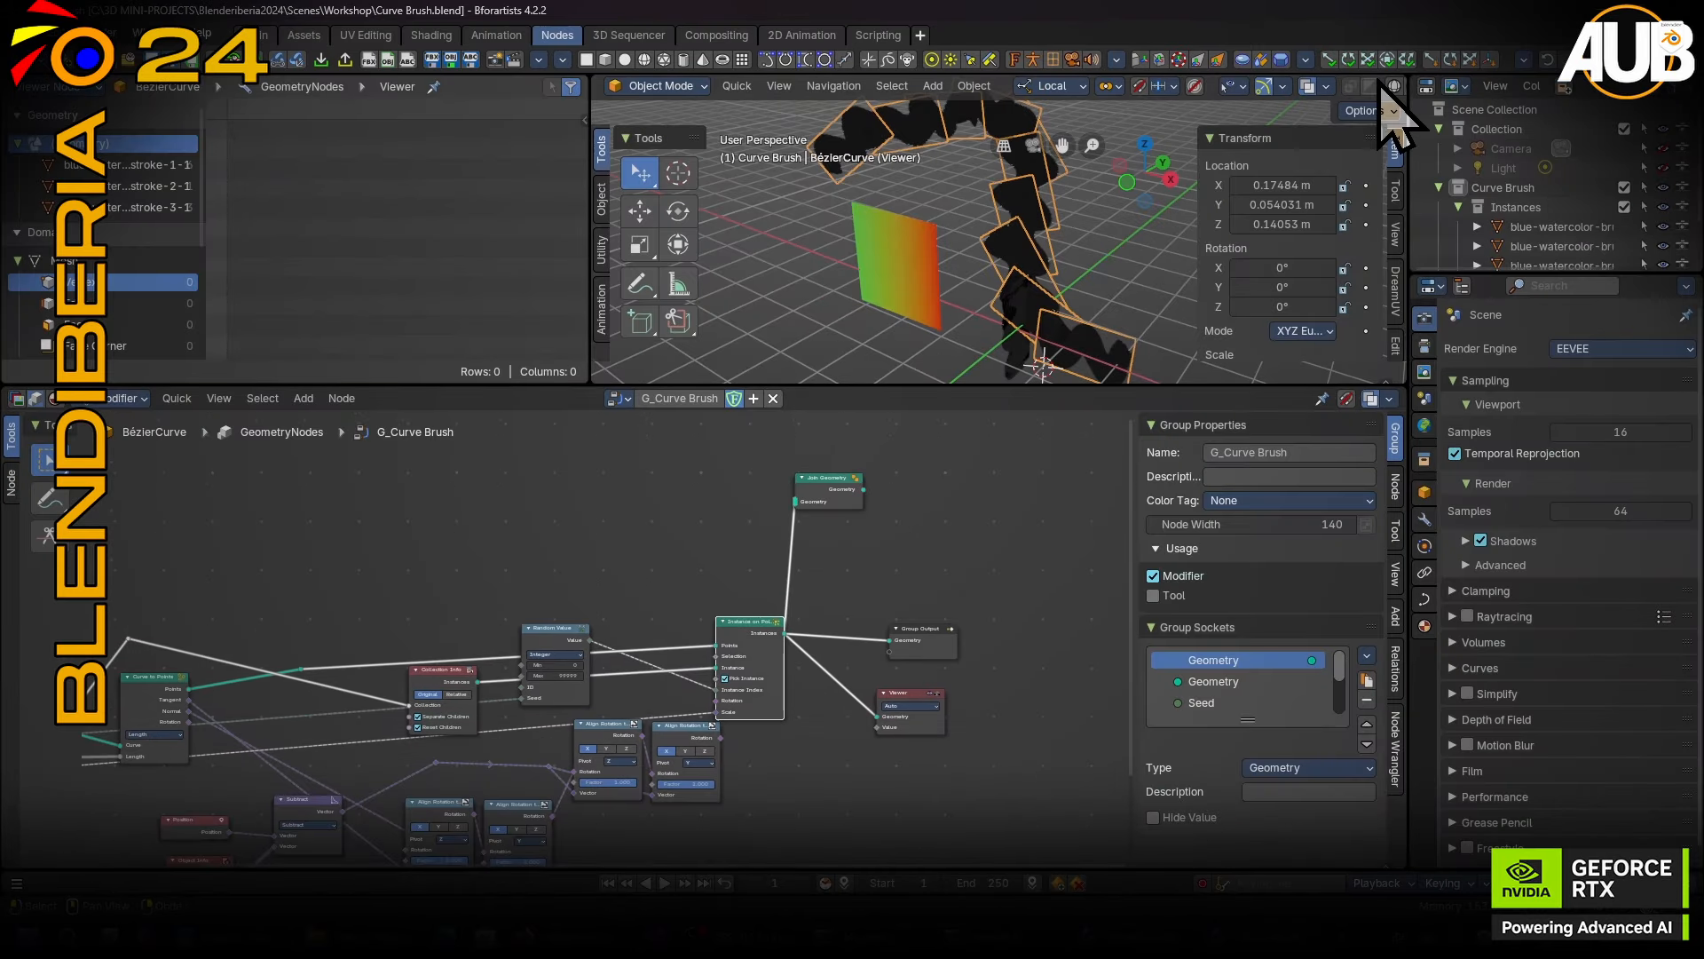
pyautogui.scroll(-3, 1316, 88)
pyautogui.click(1282, 87)
pyautogui.click(1300, 86)
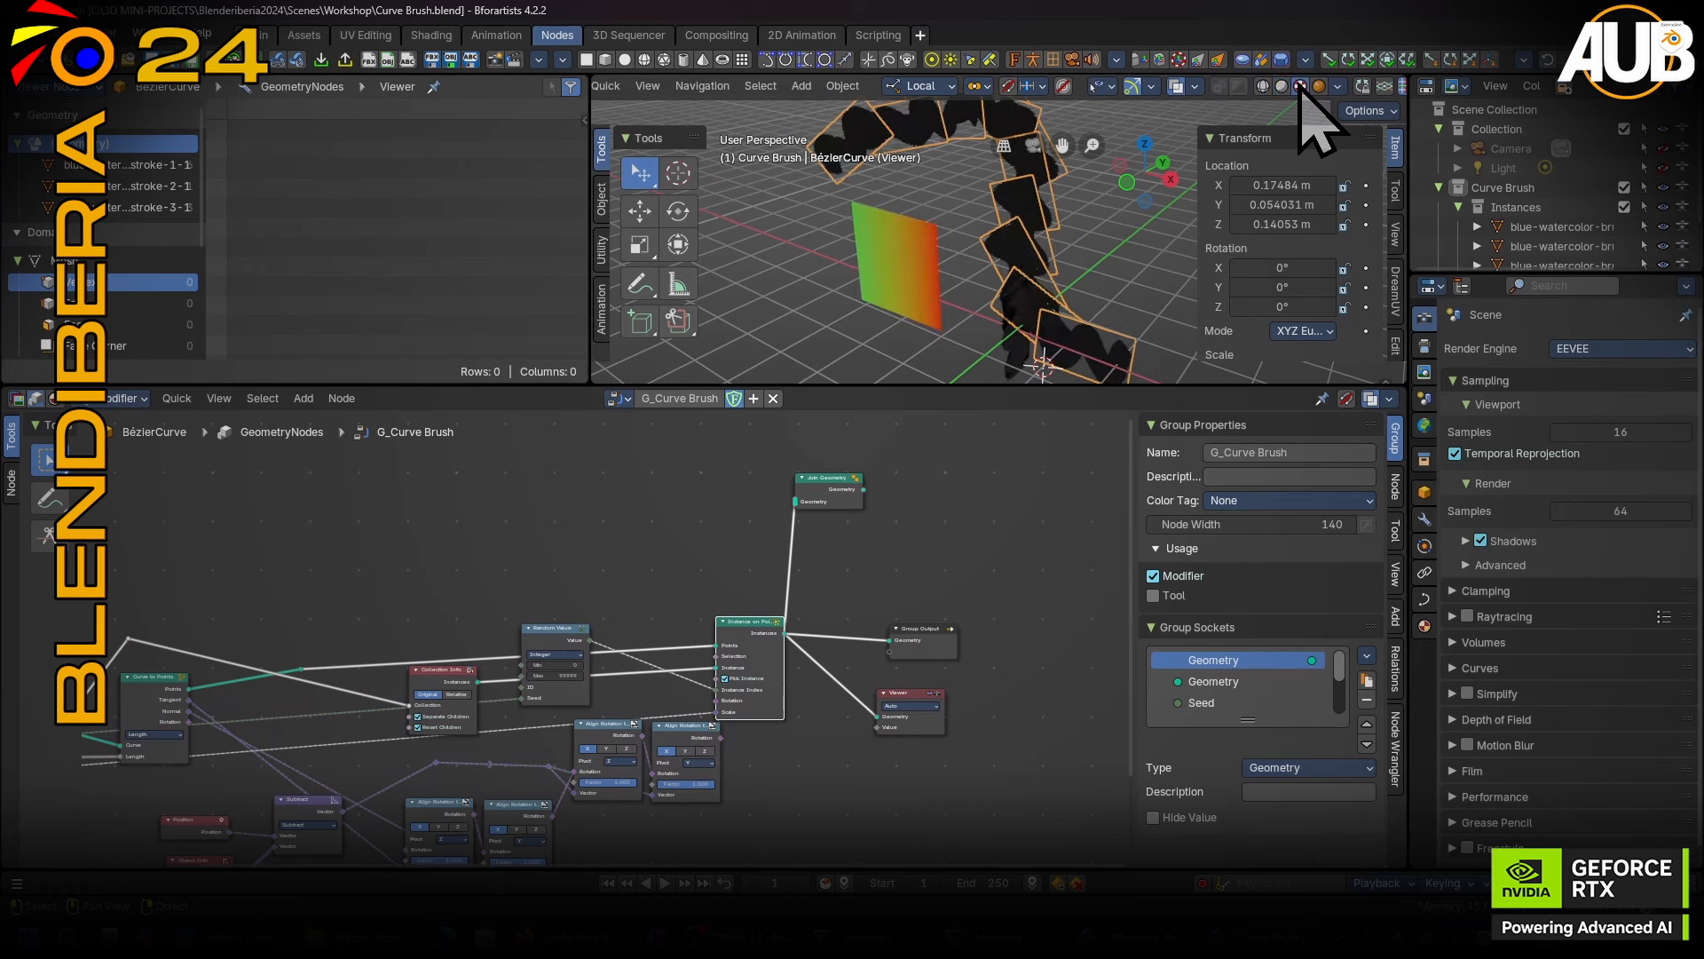
pyautogui.hotkey('alt', 'shift', 'z')
pyautogui.hotkey('alt', 'shift', 'z')
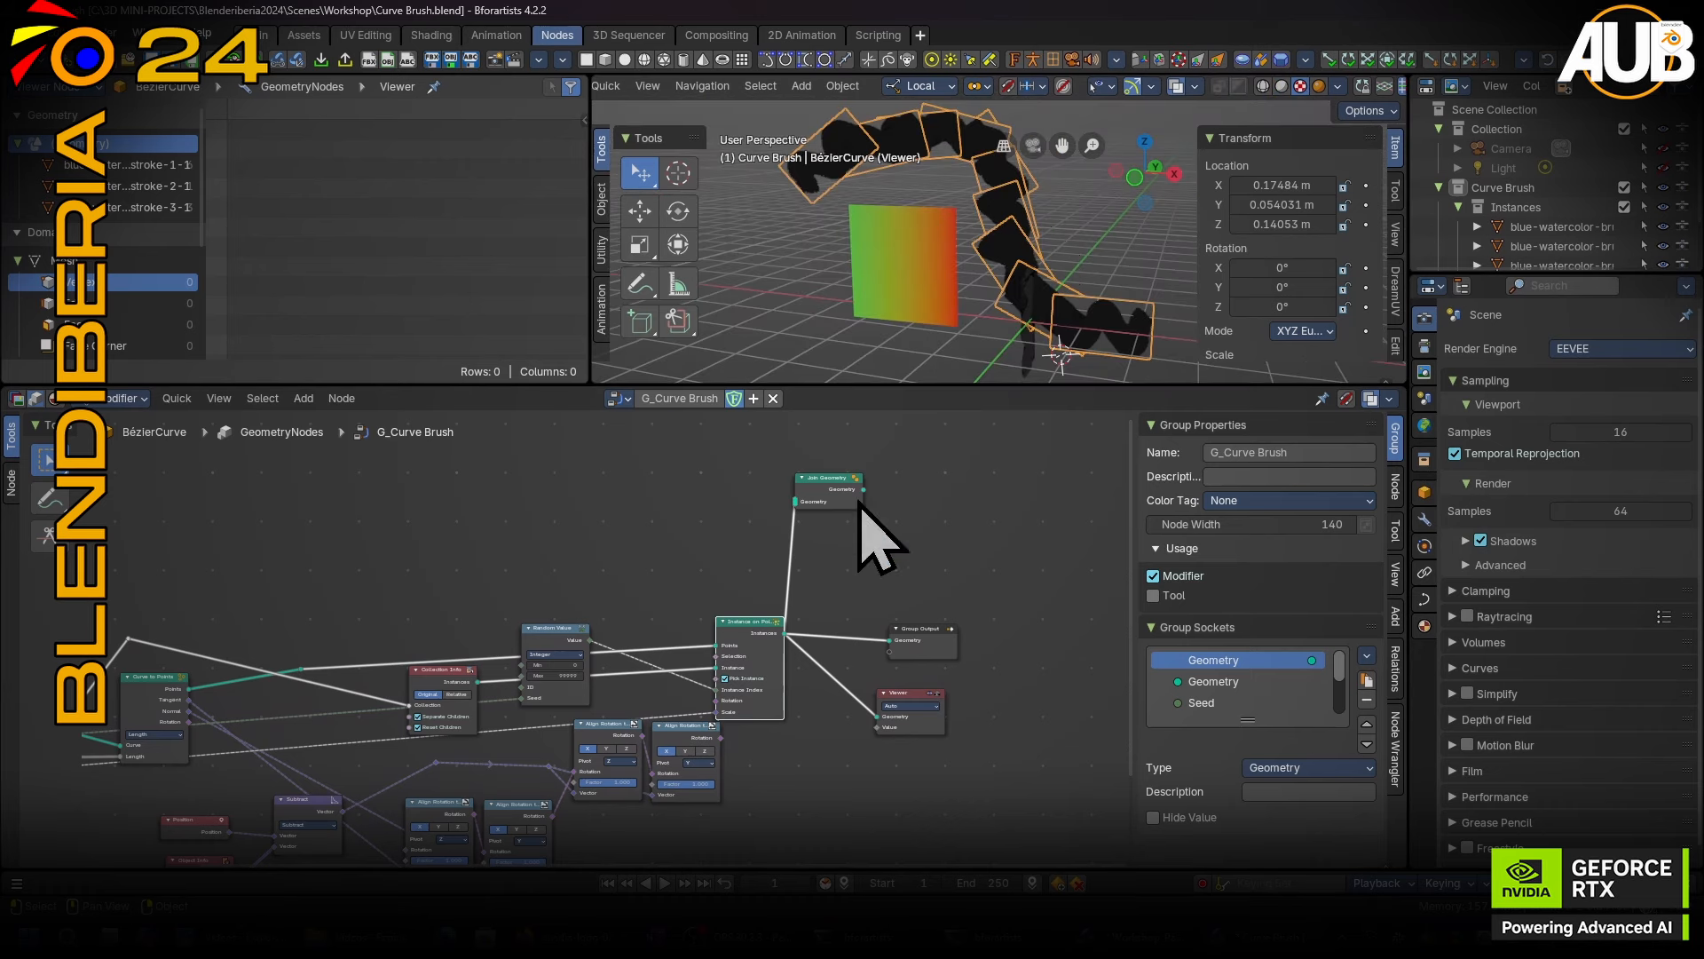
pyautogui.moveTo(867, 532); pyautogui.dragTo(958, 407, button='middle')
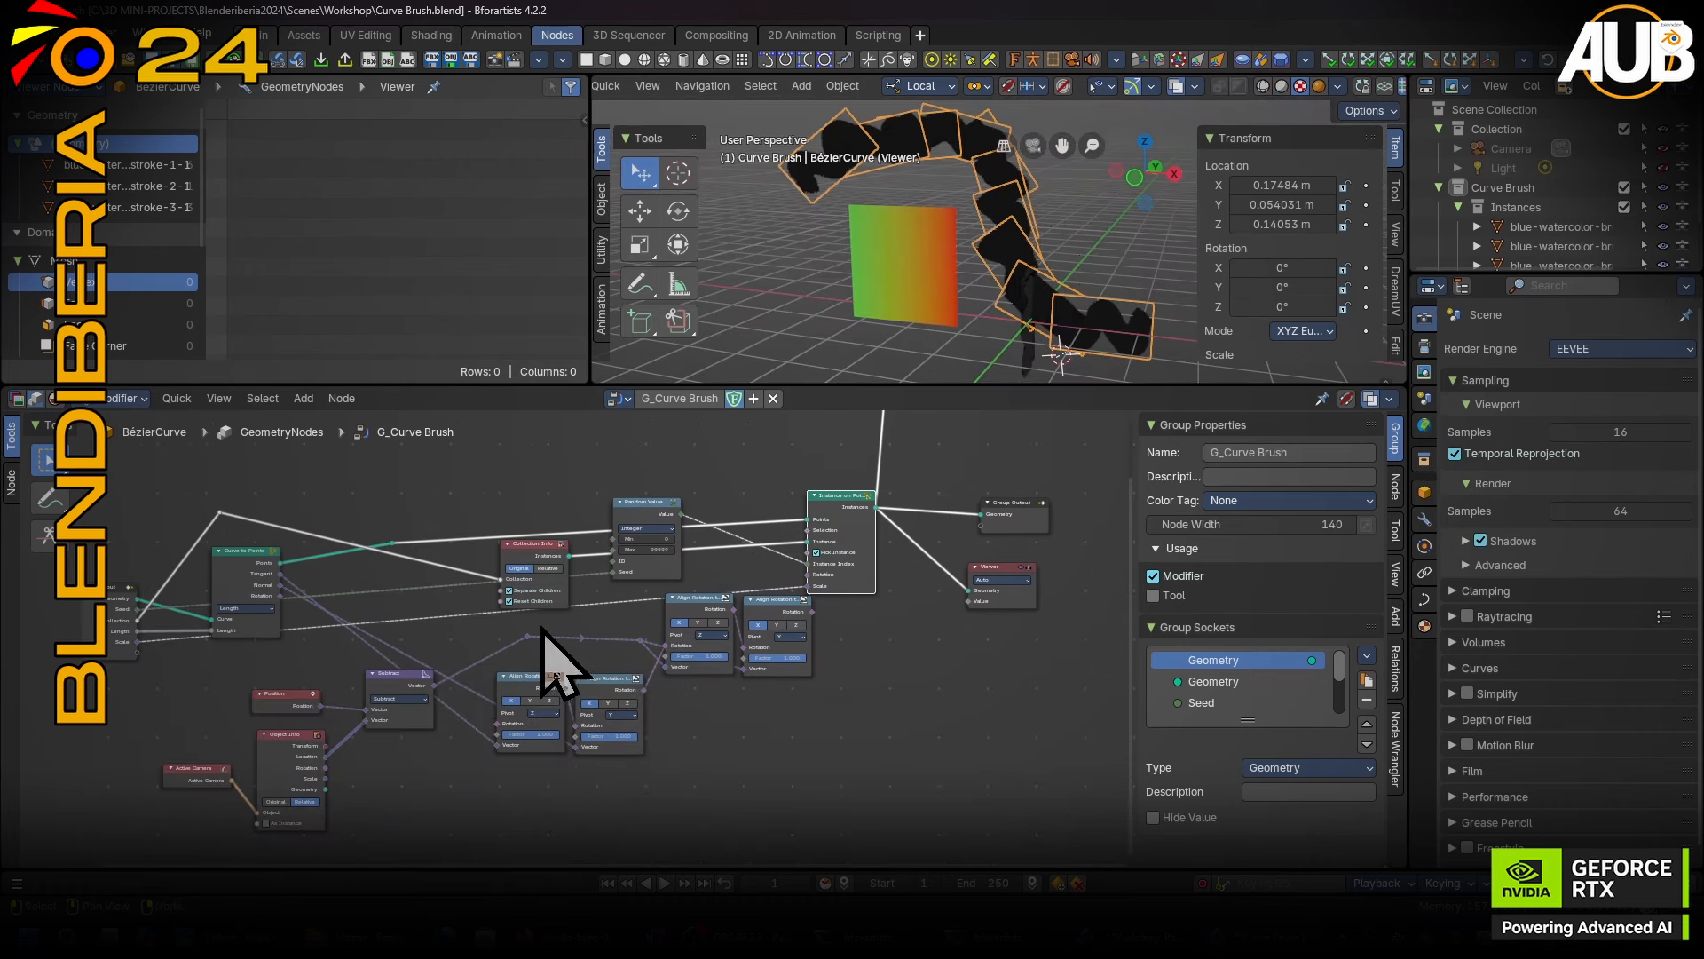
pyautogui.moveTo(726, 554); pyautogui.dragTo(705, 670, button='middle')
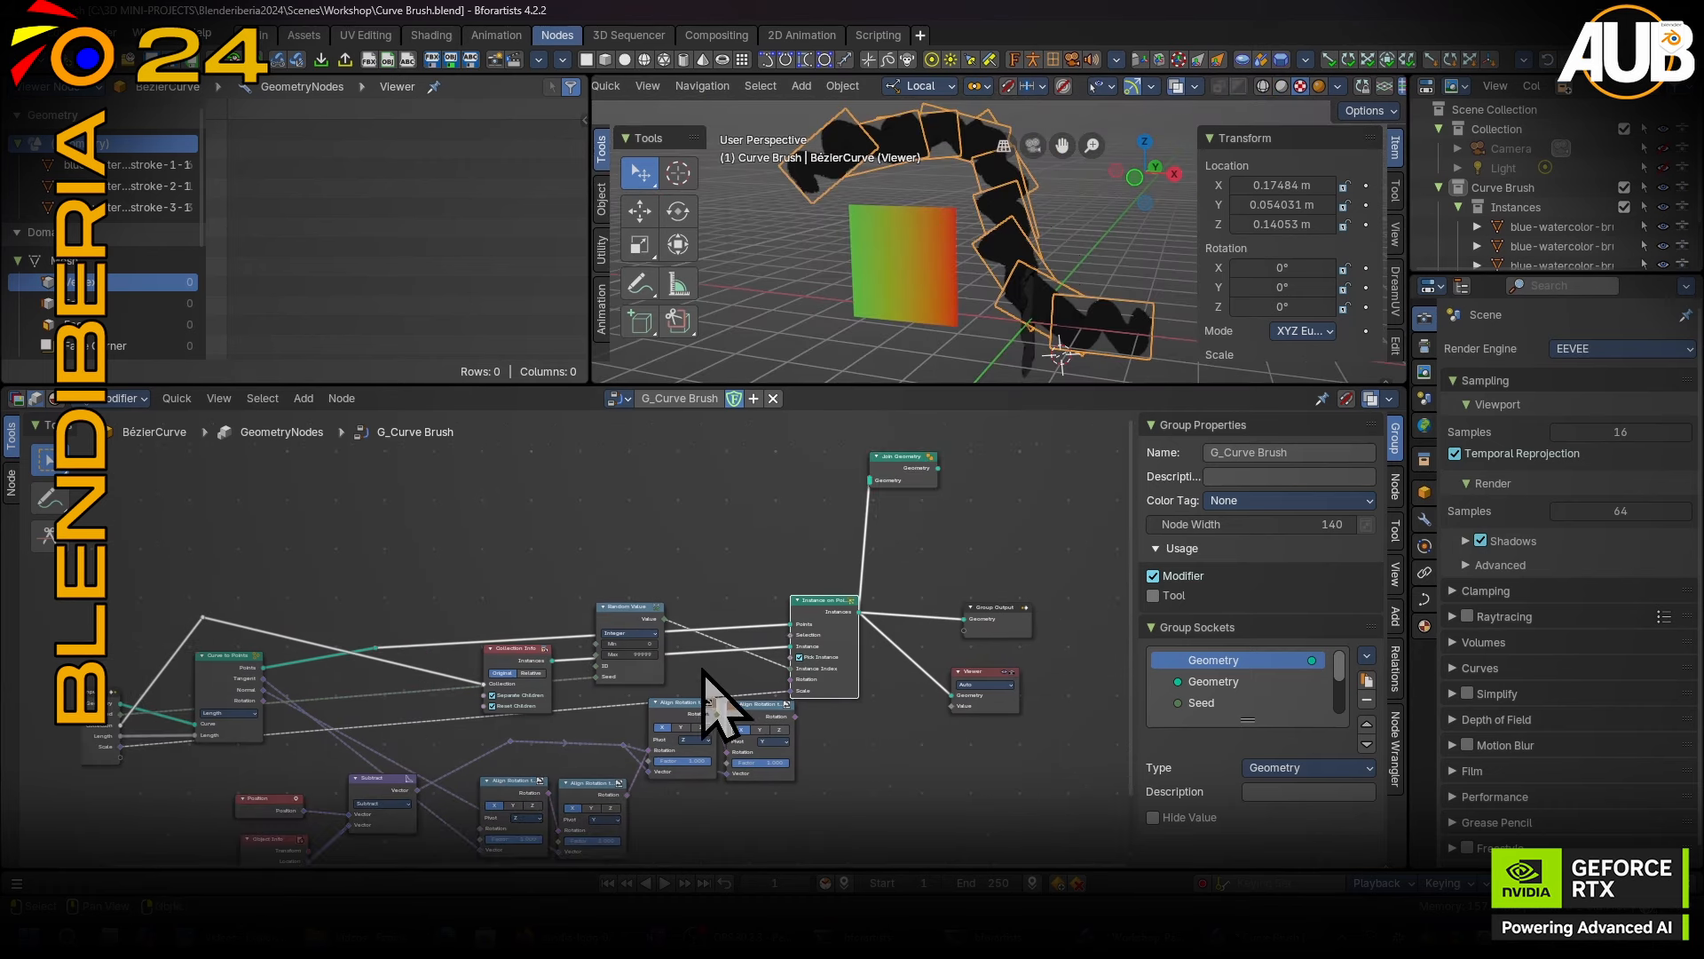
# Switch the node editor to shader nodes and select the blue-watercolor-brush-stroke-2-1 instance to open its material.
pyautogui.click(54, 398)
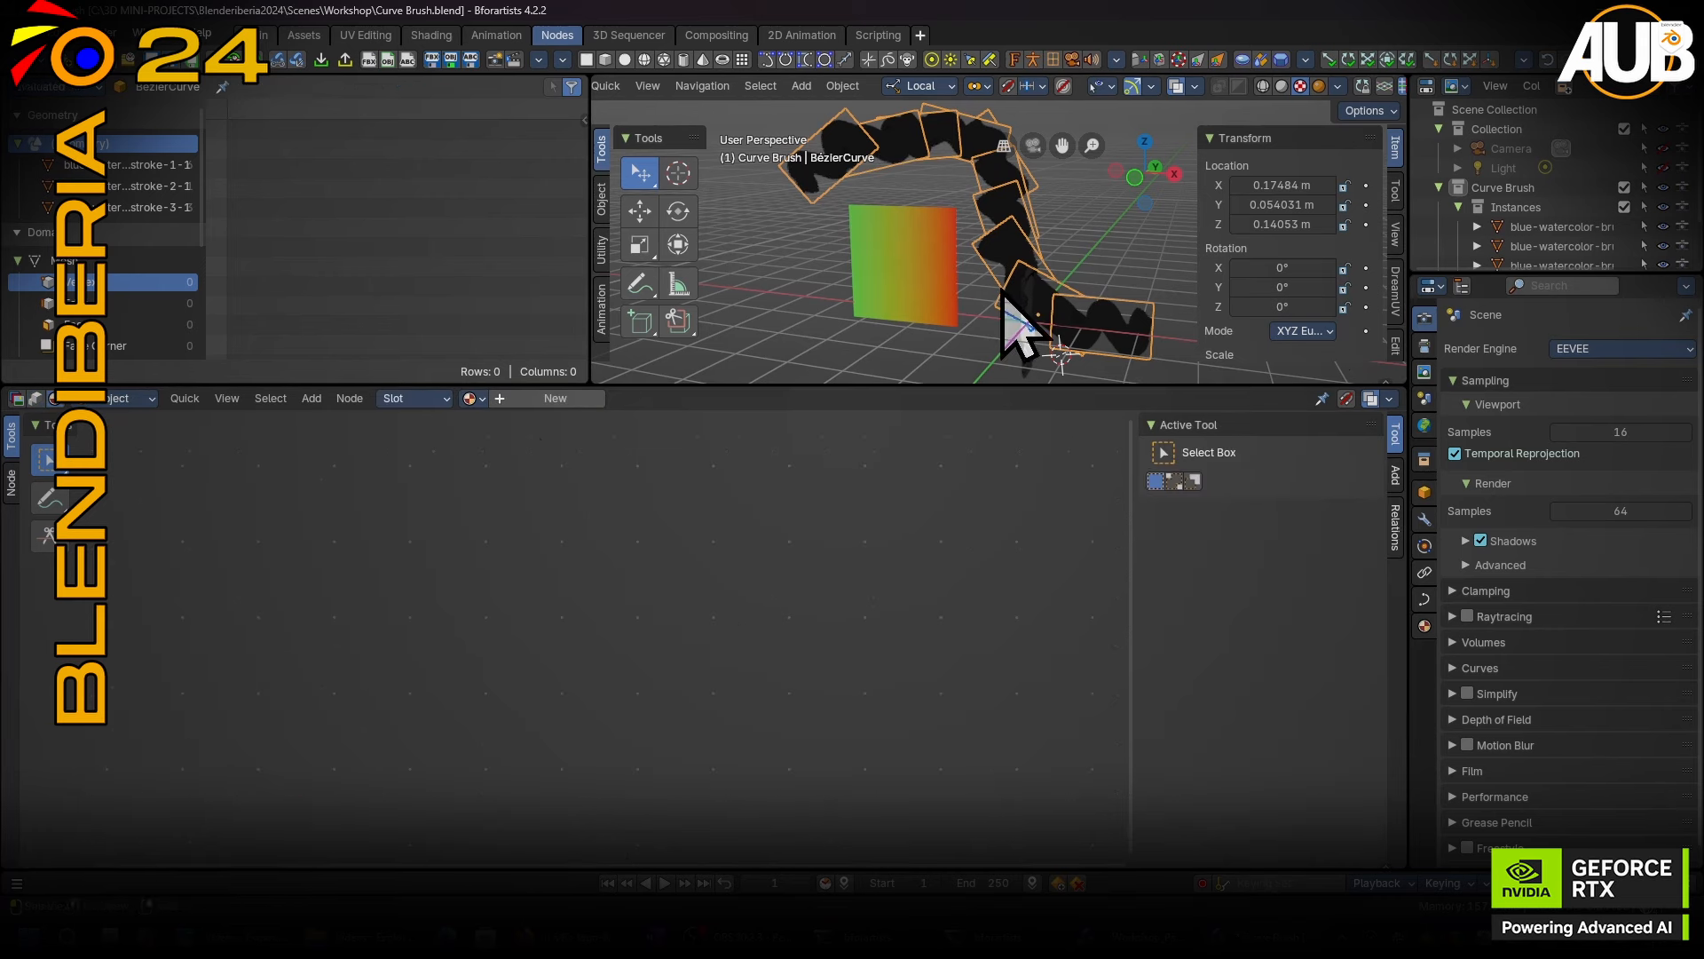
pyautogui.scroll(-2, 1564, 232)
pyautogui.click(1562, 206)
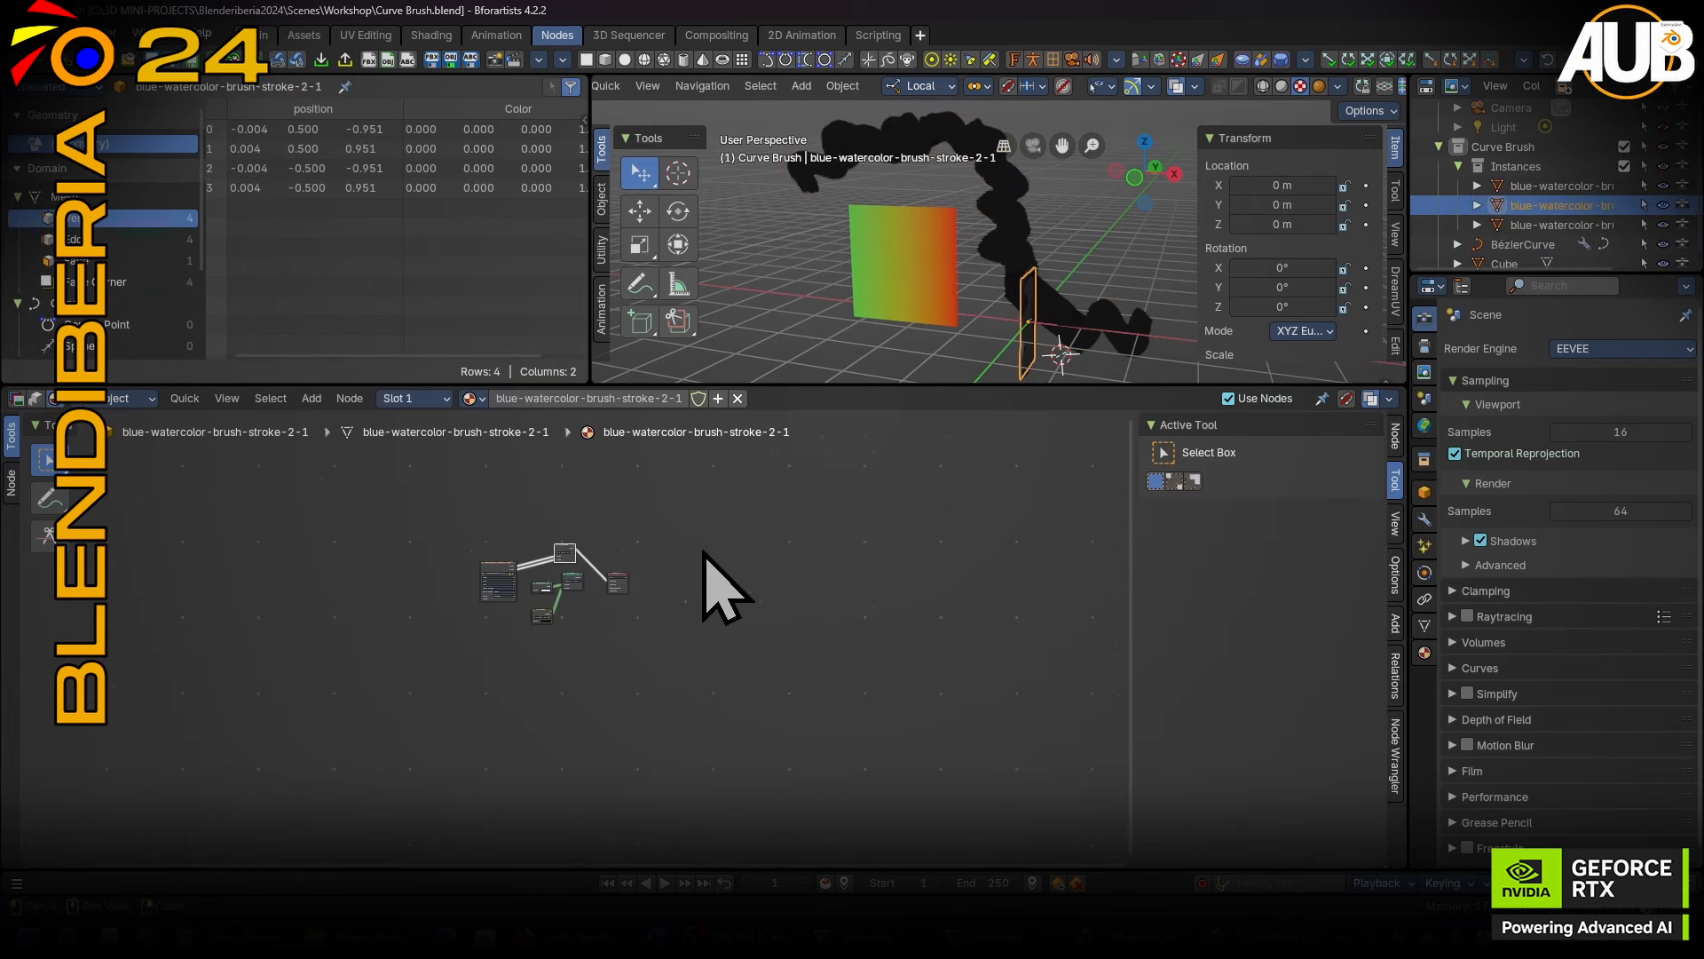
pyautogui.scroll(5, 524, 584)
pyautogui.moveTo(696, 692); pyautogui.dragTo(850, 680)
pyautogui.click(491, 665)
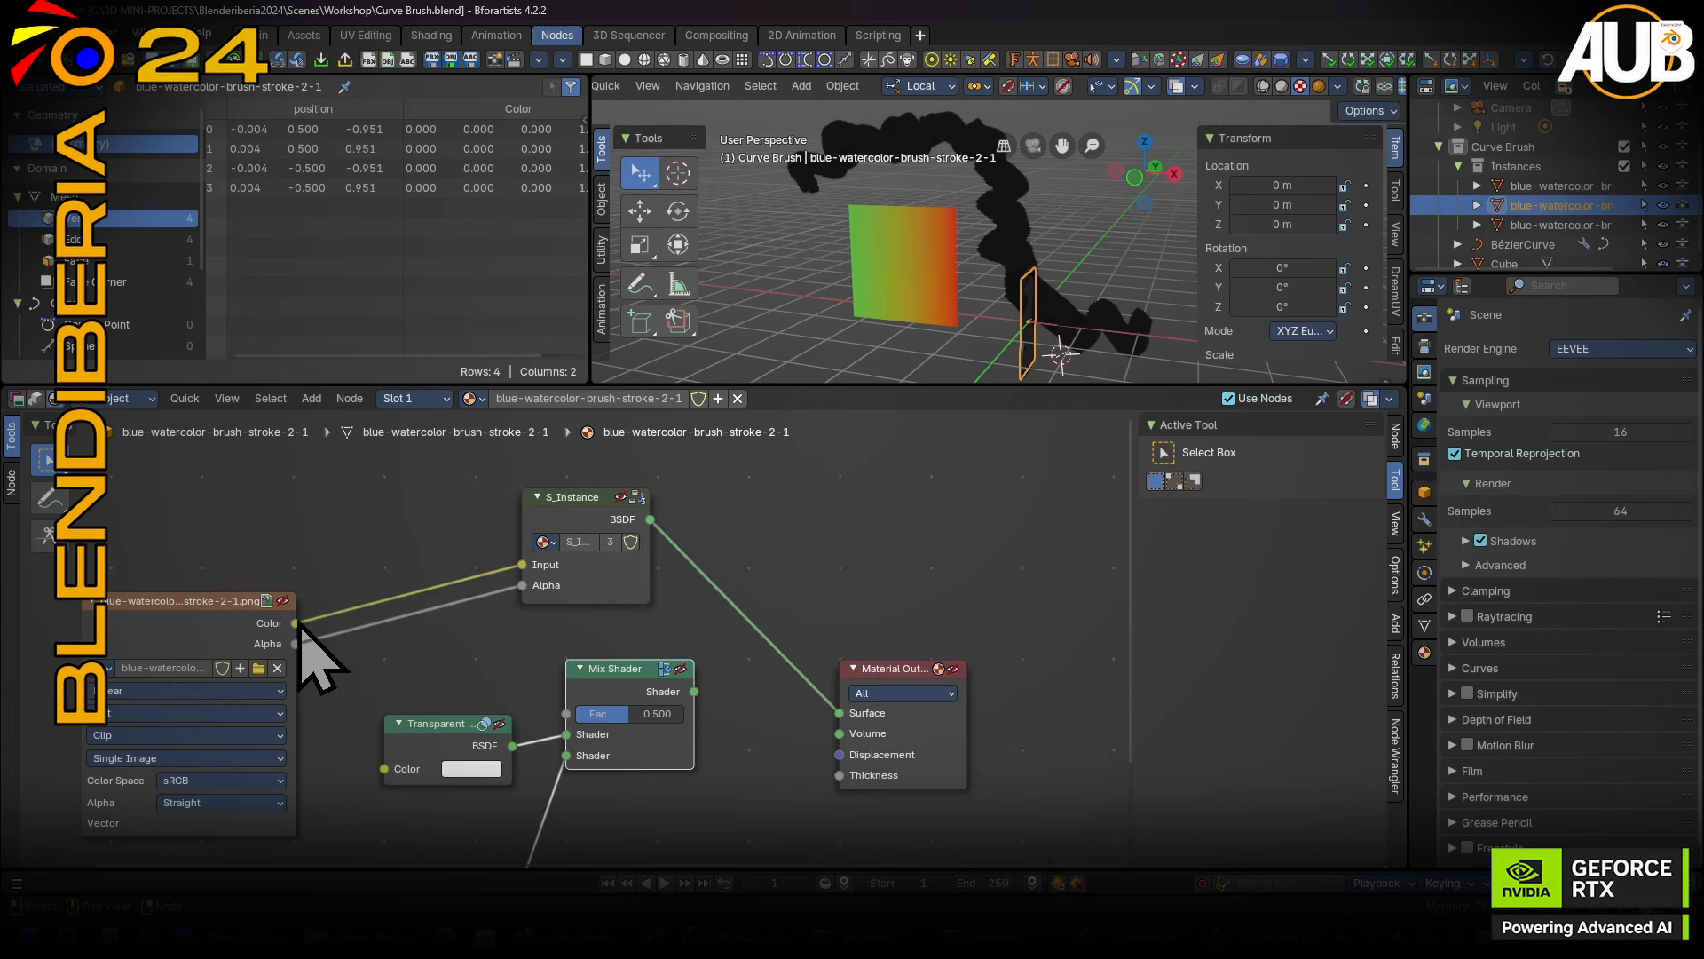
# Wire the image's Color to the IAP shadeless group and its Alpha to the Mix Shader's Fac, then feed the mix to the Surface output.
pyautogui.moveTo(298, 624); pyautogui.dragTo(387, 765)
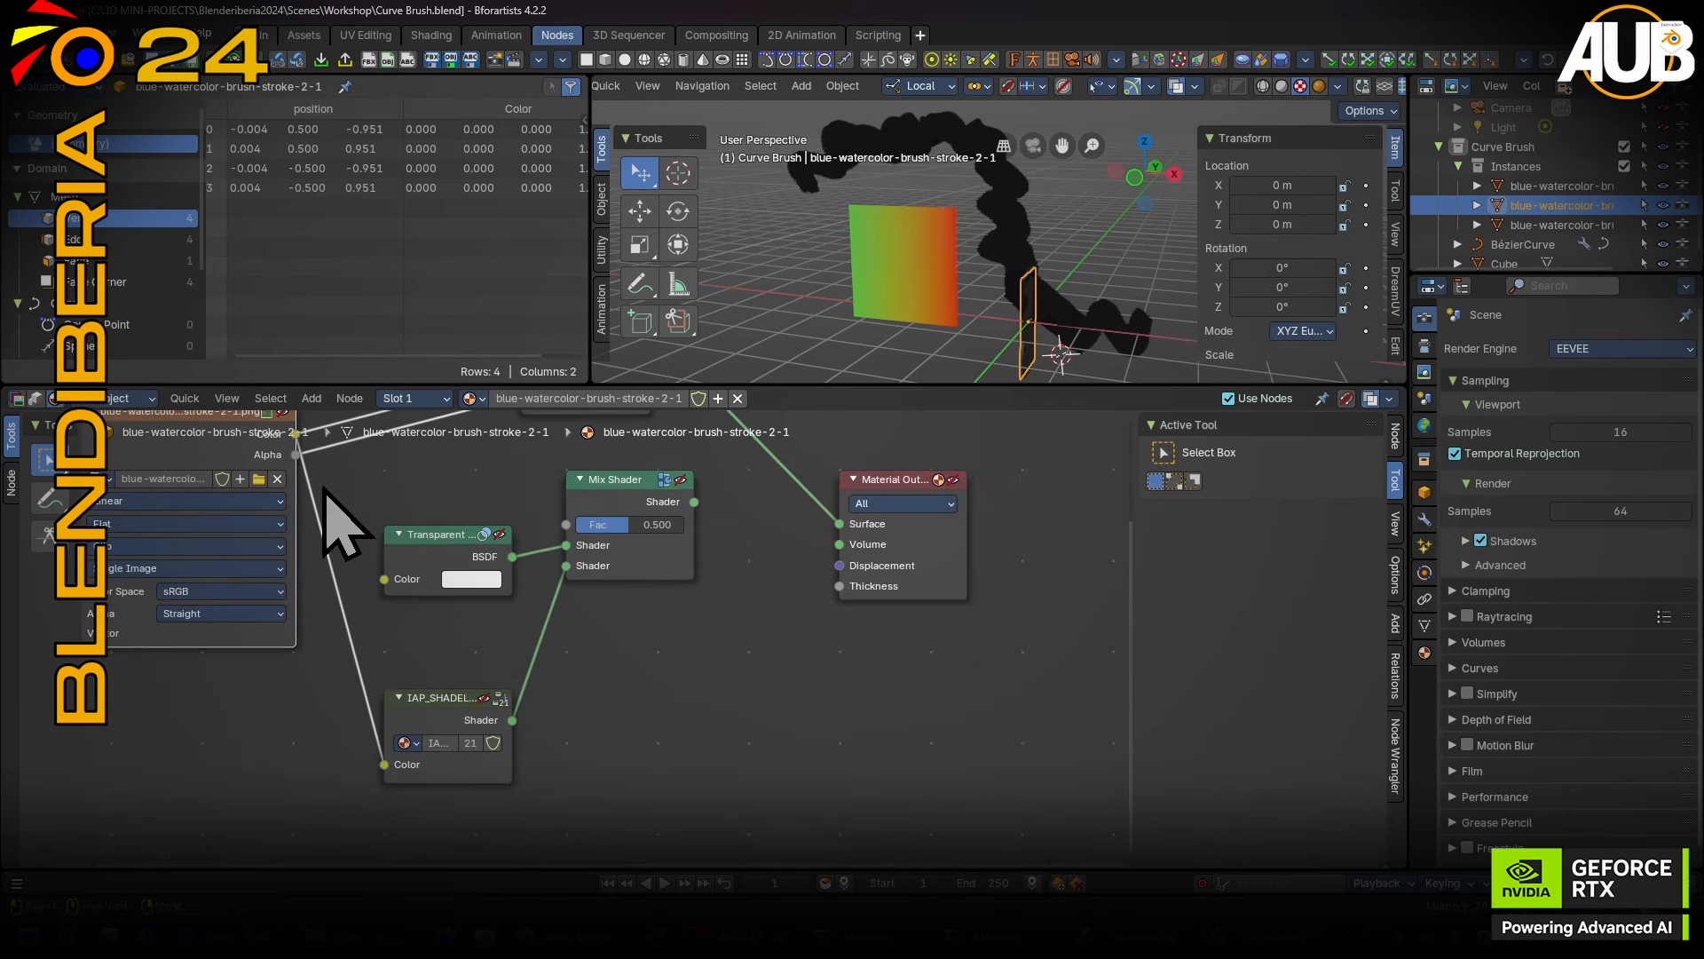
pyautogui.moveTo(295, 454); pyautogui.dragTo(567, 524)
pyautogui.moveTo(694, 502); pyautogui.dragTo(836, 515)
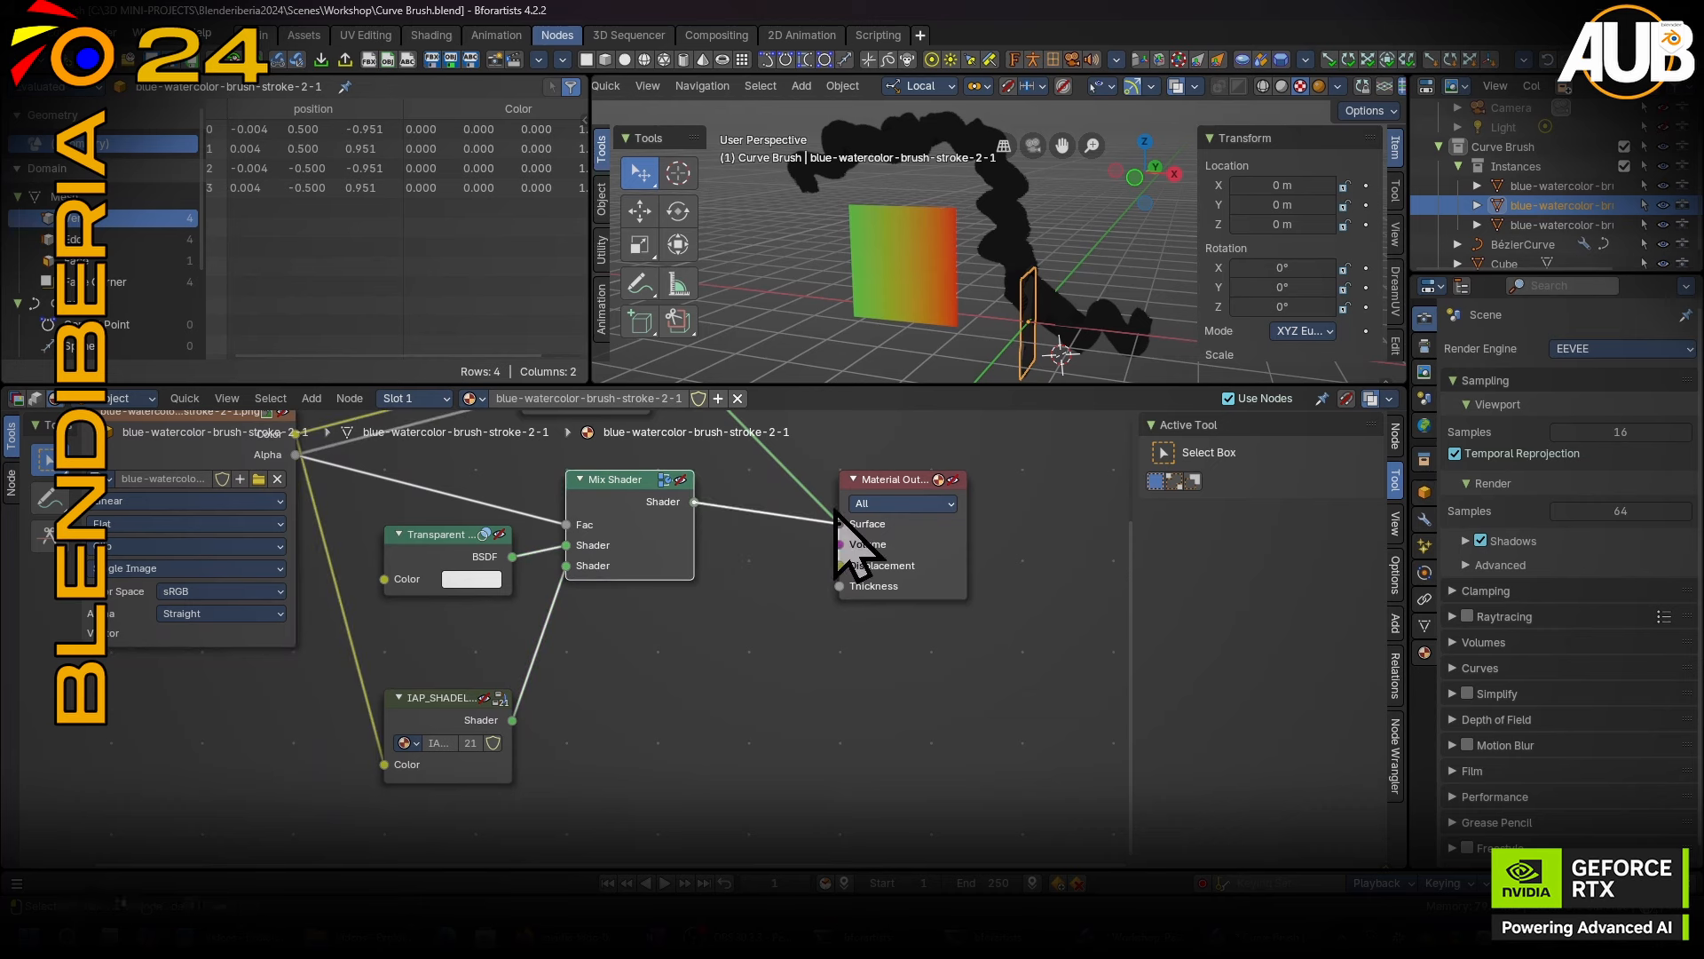
# Connect the Mix Shader to the Material Output's Surface in the stroke-1-1 and stroke-3-1 materials.
pyautogui.click(1558, 187)
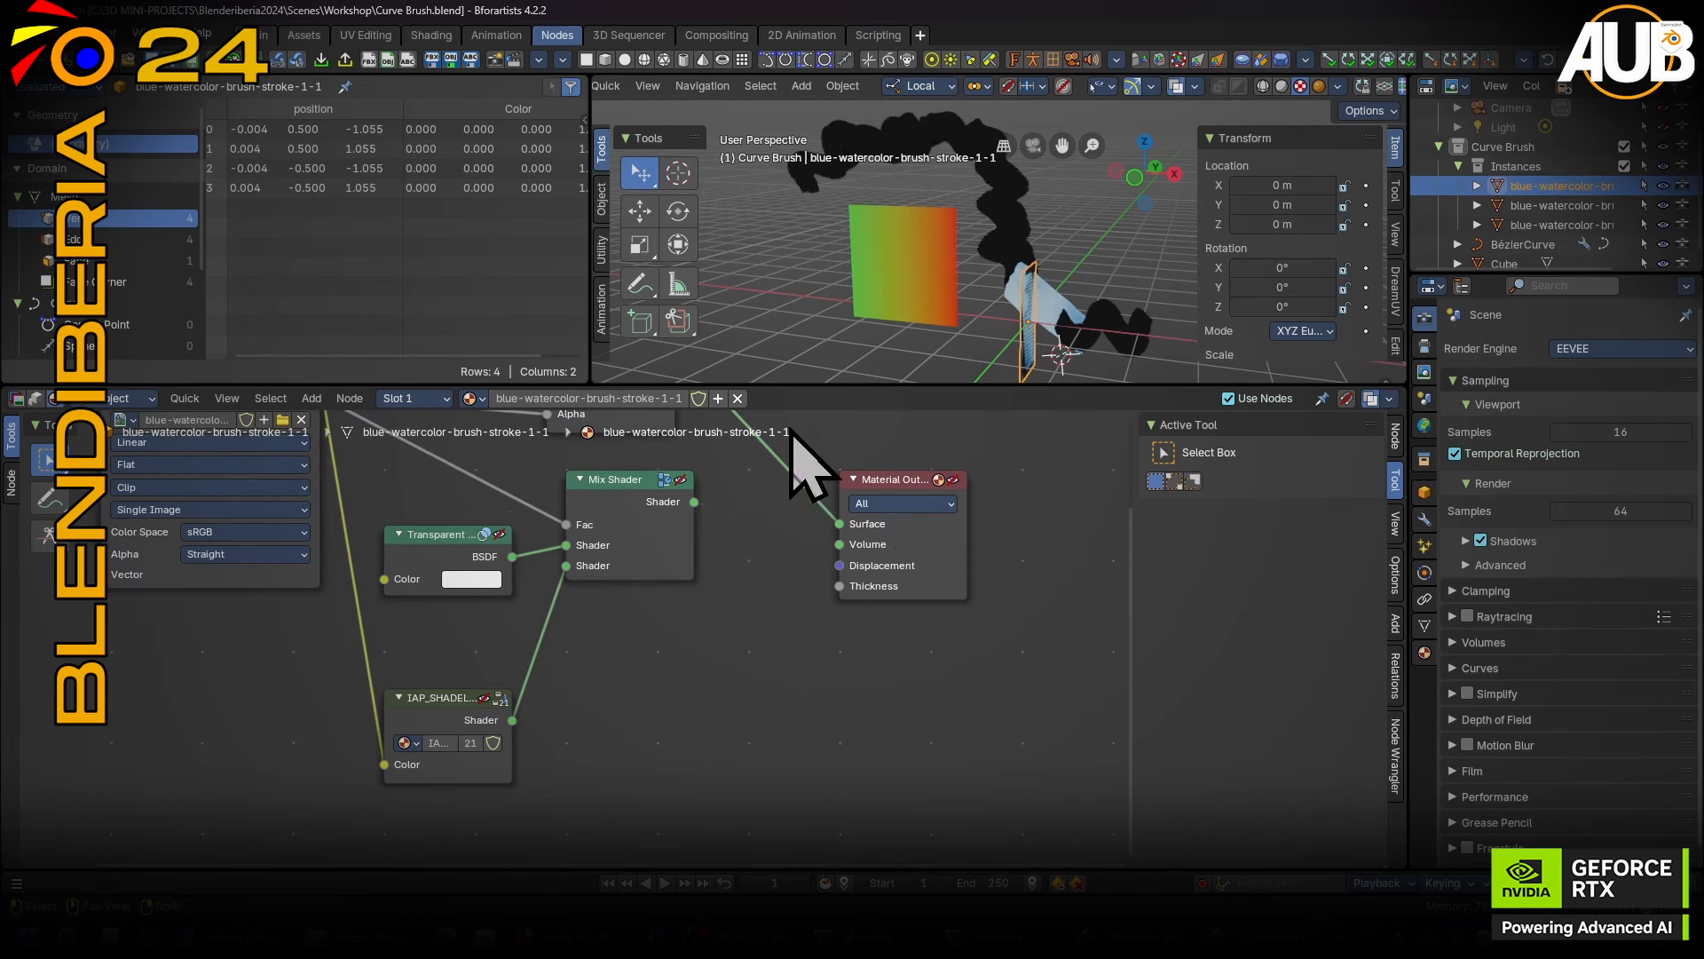
pyautogui.moveTo(695, 500); pyautogui.dragTo(840, 523)
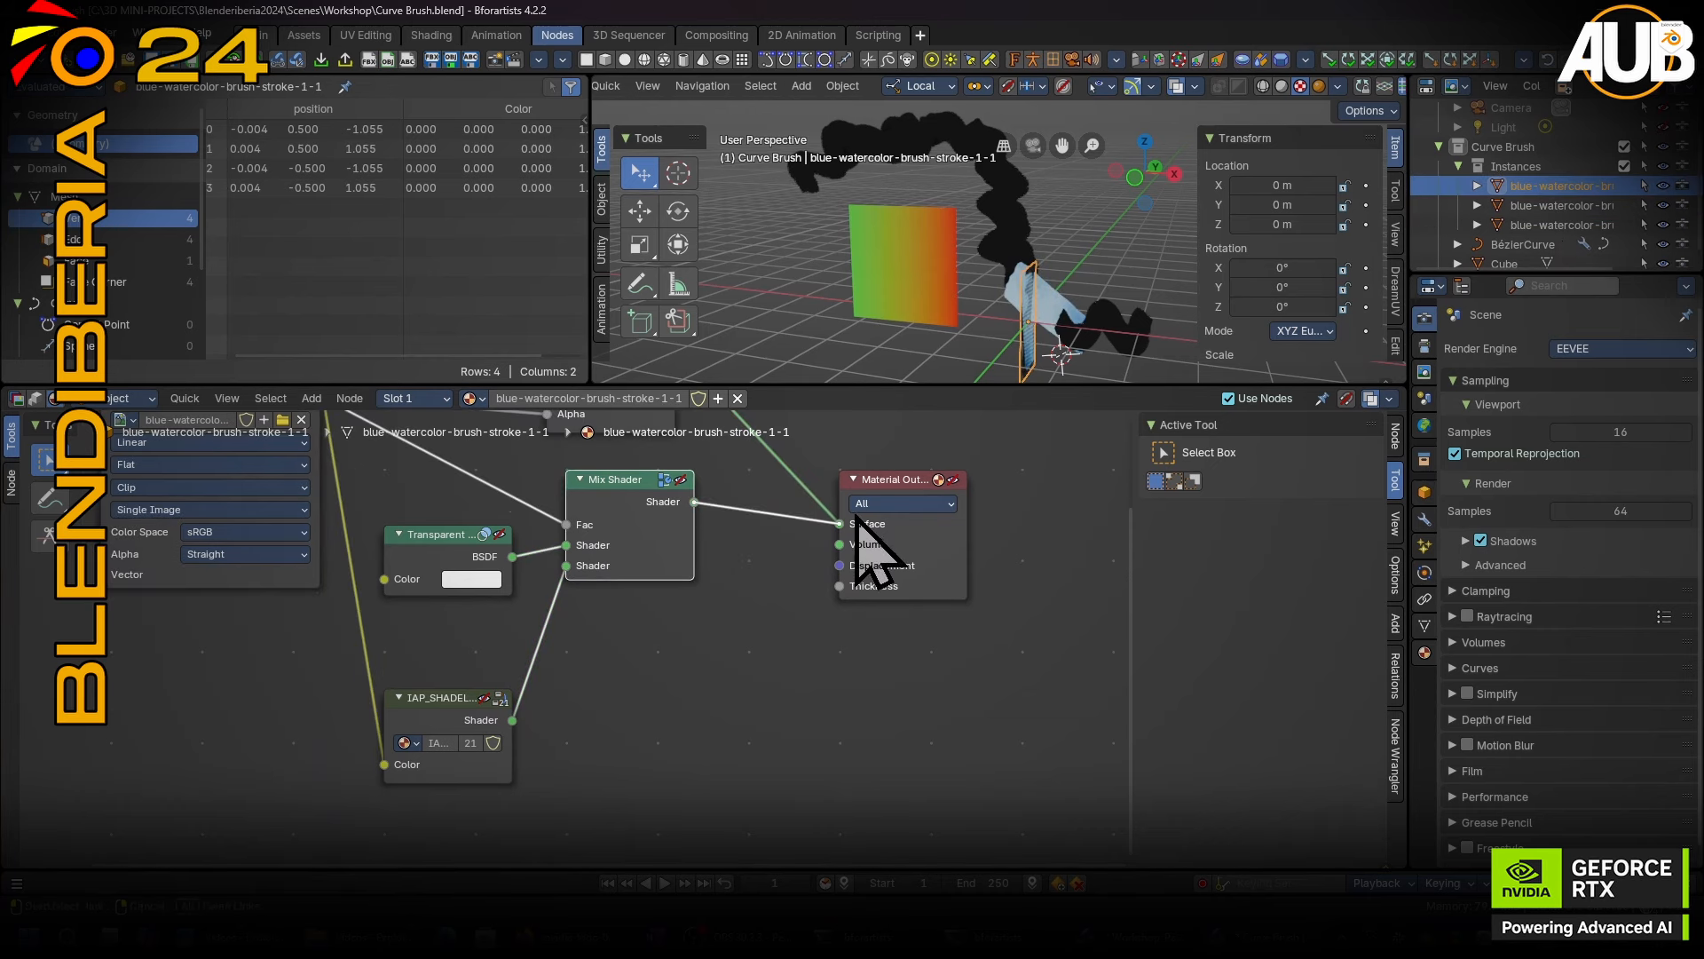
pyautogui.click(1555, 225)
pyautogui.moveTo(692, 501); pyautogui.dragTo(839, 524)
# In the stroke-3-1 material, link the image to the Mix Shader's Fac and to the IAP shadeless group's Color.
pyautogui.moveTo(628, 510); pyautogui.dragTo(669, 652, button='middle')
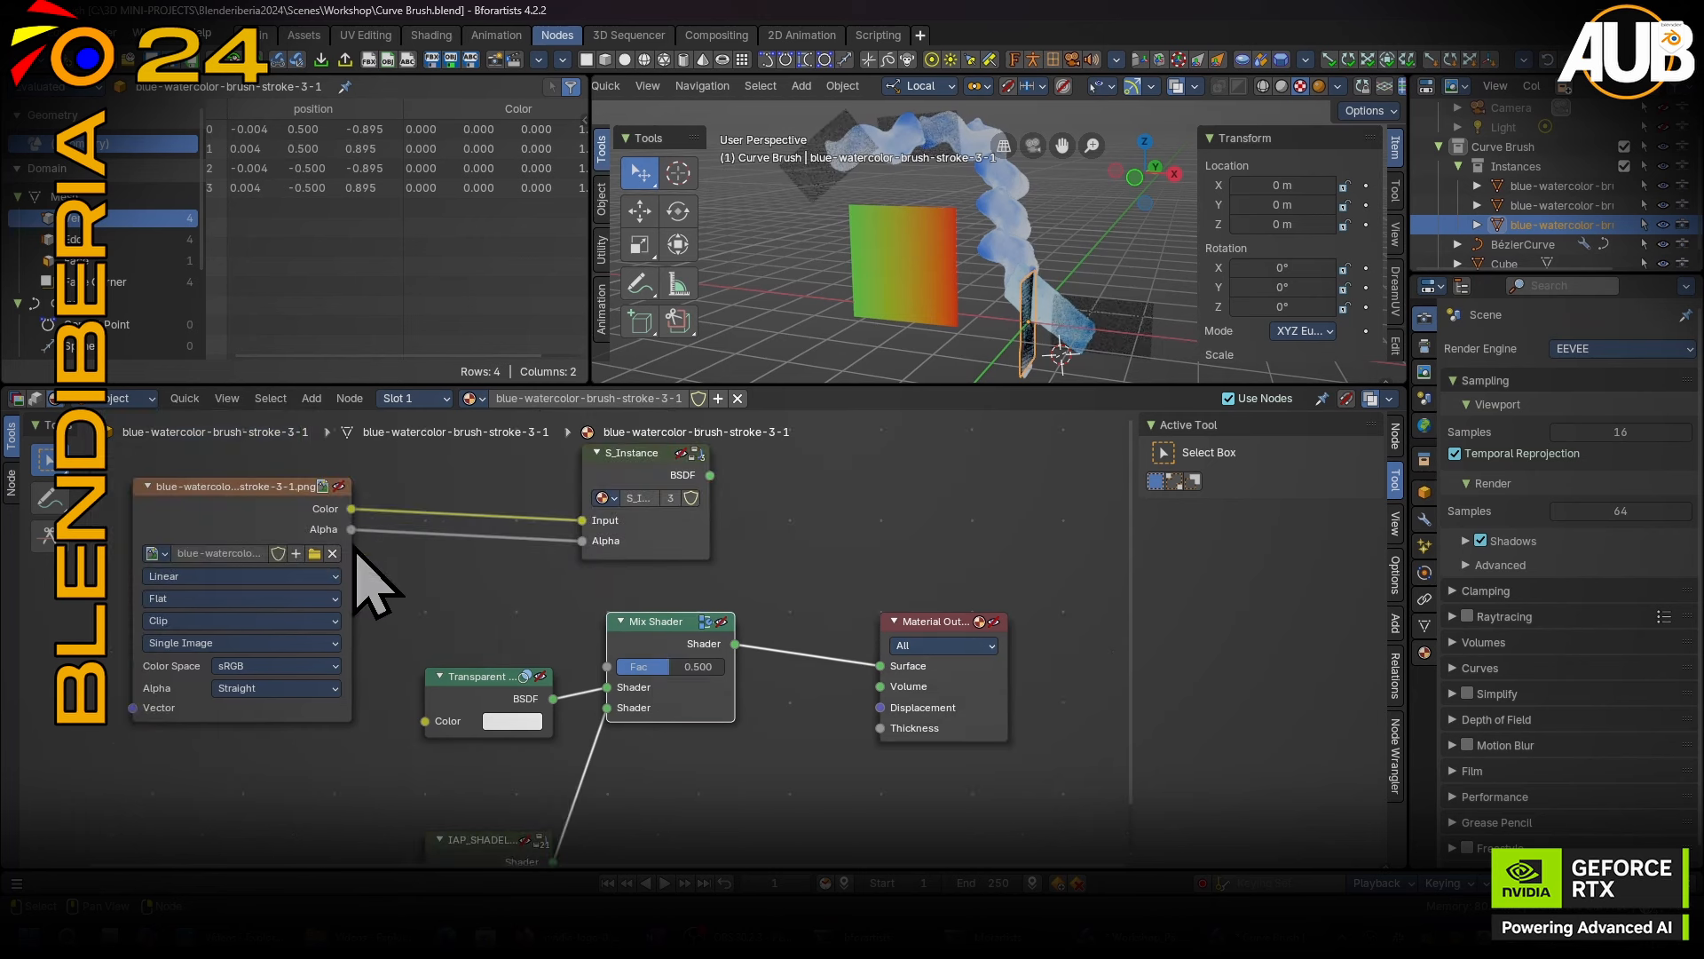
pyautogui.moveTo(353, 512); pyautogui.dragTo(426, 721)
pyautogui.moveTo(352, 509)
pyautogui.mouseDown()
pyautogui.moveTo(431, 892)
pyautogui.moveTo(446, 788)
pyautogui.moveTo(616, 601)
pyautogui.moveTo(609, 579)
pyautogui.mouseUp()
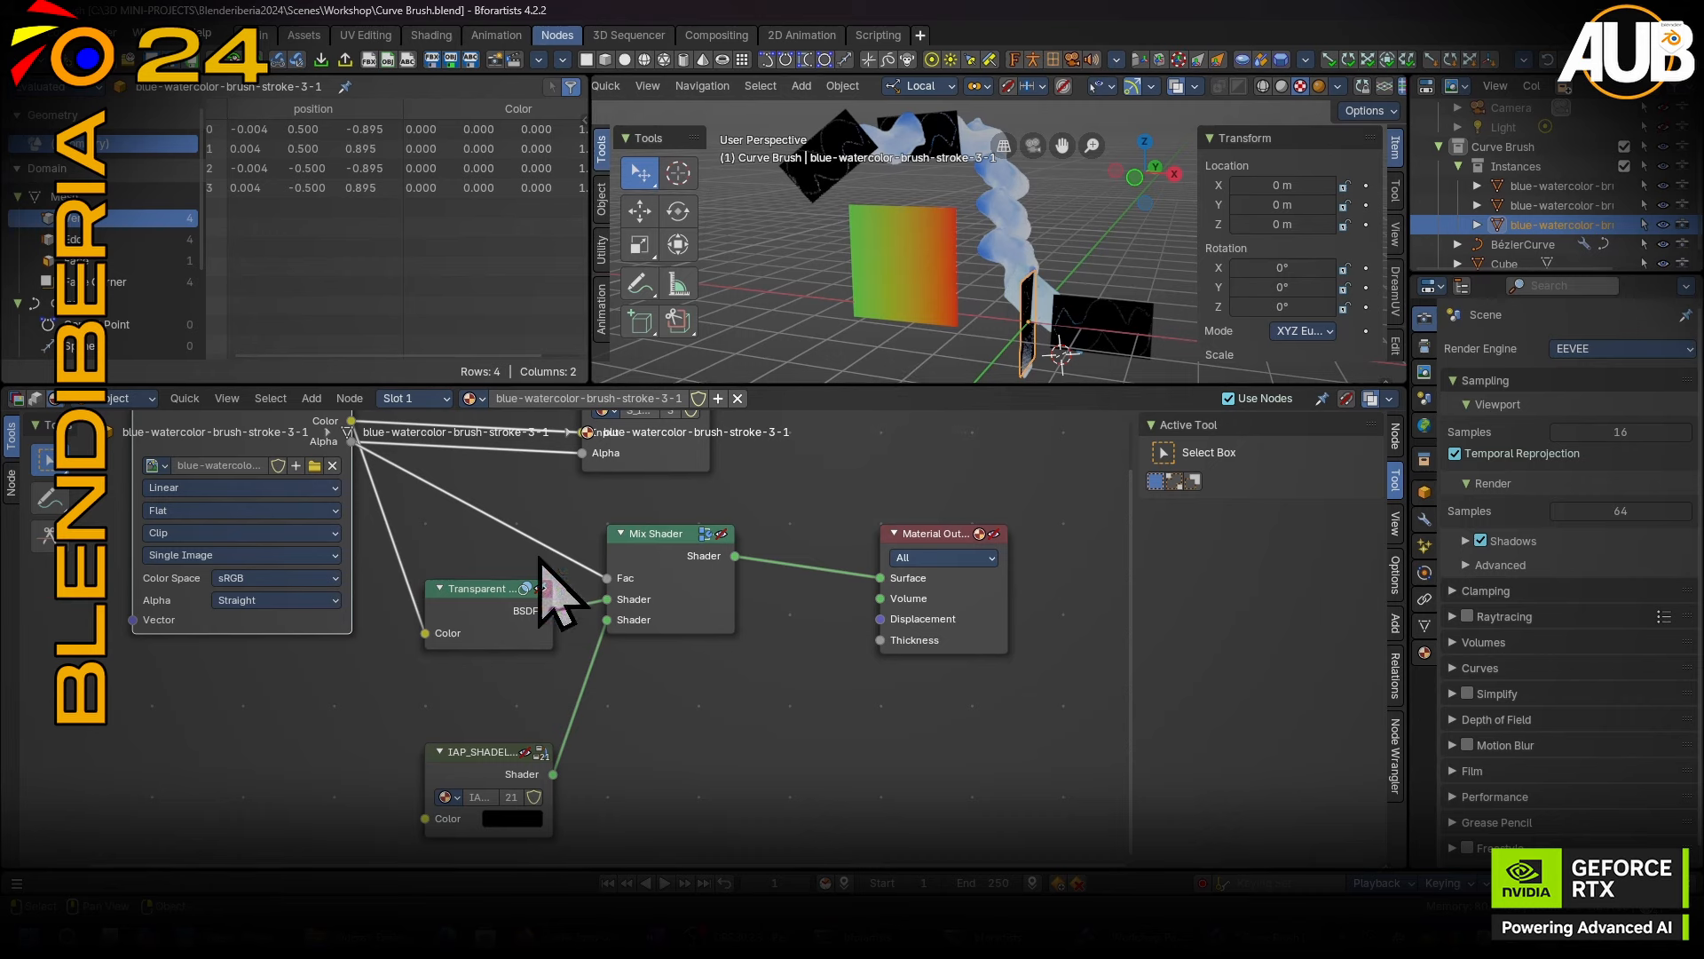
pyautogui.moveTo(424, 633)
pyautogui.mouseDown()
pyautogui.moveTo(449, 798)
pyautogui.moveTo(429, 818)
pyautogui.mouseUp()
# Select the Bézier curve and examine its watercolor strokes in an enlarged viewport, from several angles and from the camera.
pyautogui.moveTo(984, 260); pyautogui.dragTo(1022, 275, button='middle')
pyautogui.click(972, 215)
pyautogui.keyDown('shift'); pyautogui.moveTo(974, 221); pyautogui.dragTo(982, 374, button='middle'); pyautogui.keyUp('shift')
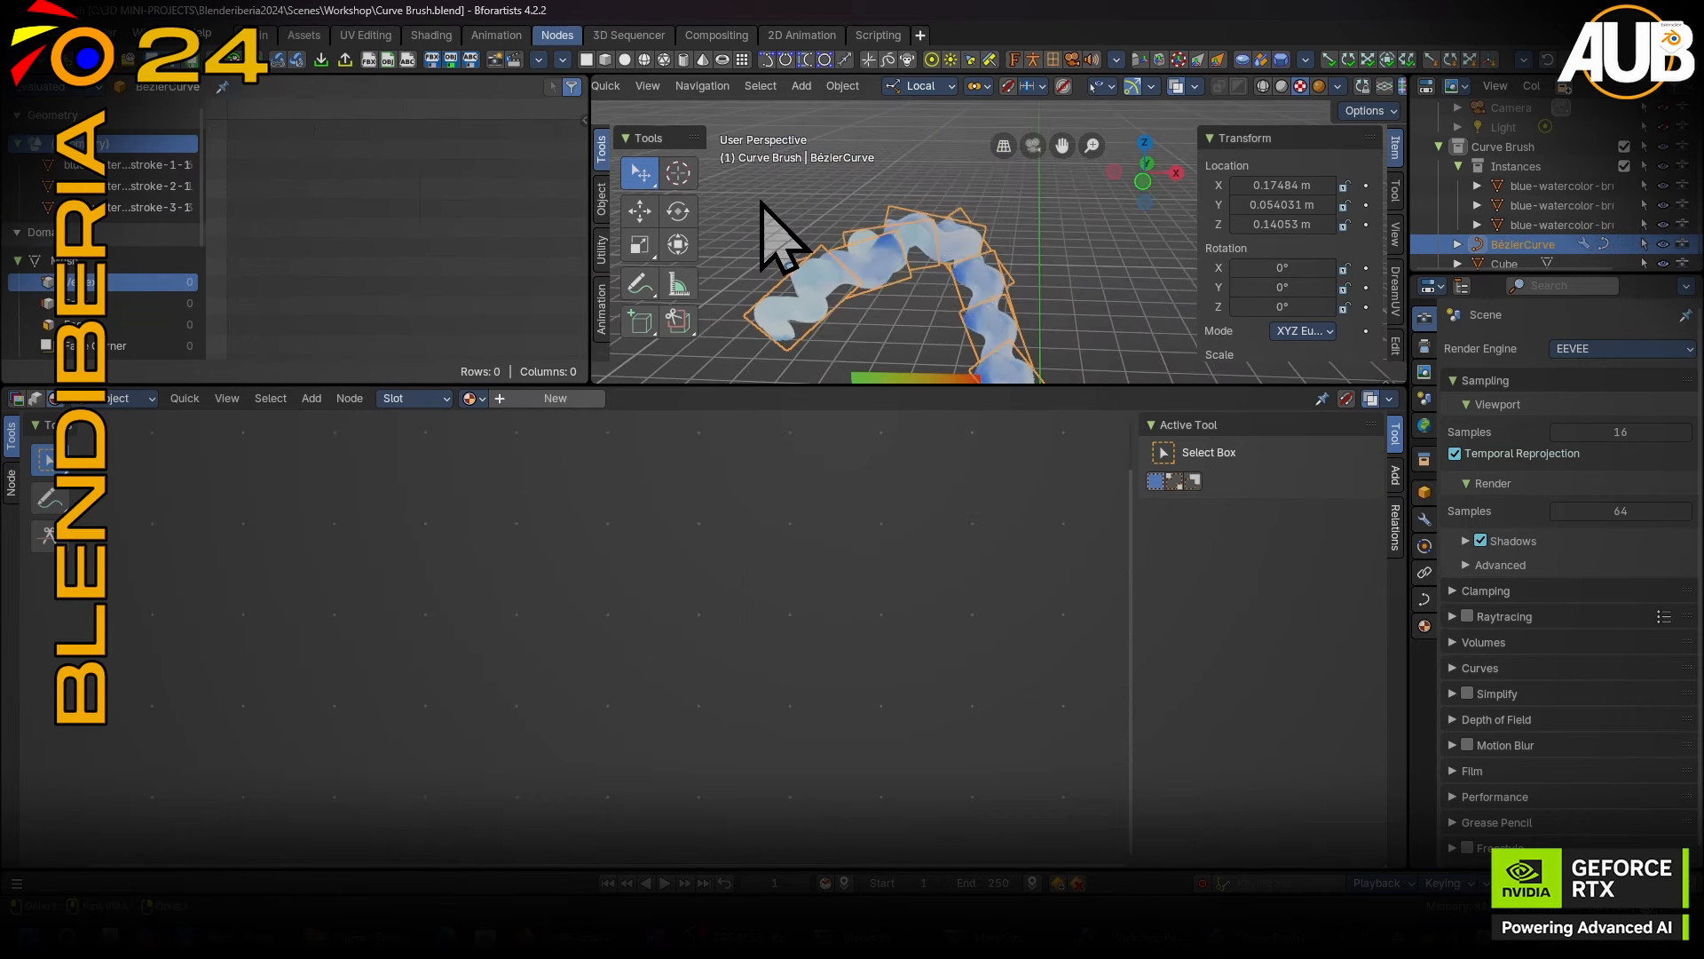
pyautogui.keyDown('shift'); pyautogui.moveTo(970, 316); pyautogui.dragTo(951, 217, button='middle'); pyautogui.keyUp('shift')
pyautogui.hotkey('ctrl', 'space')
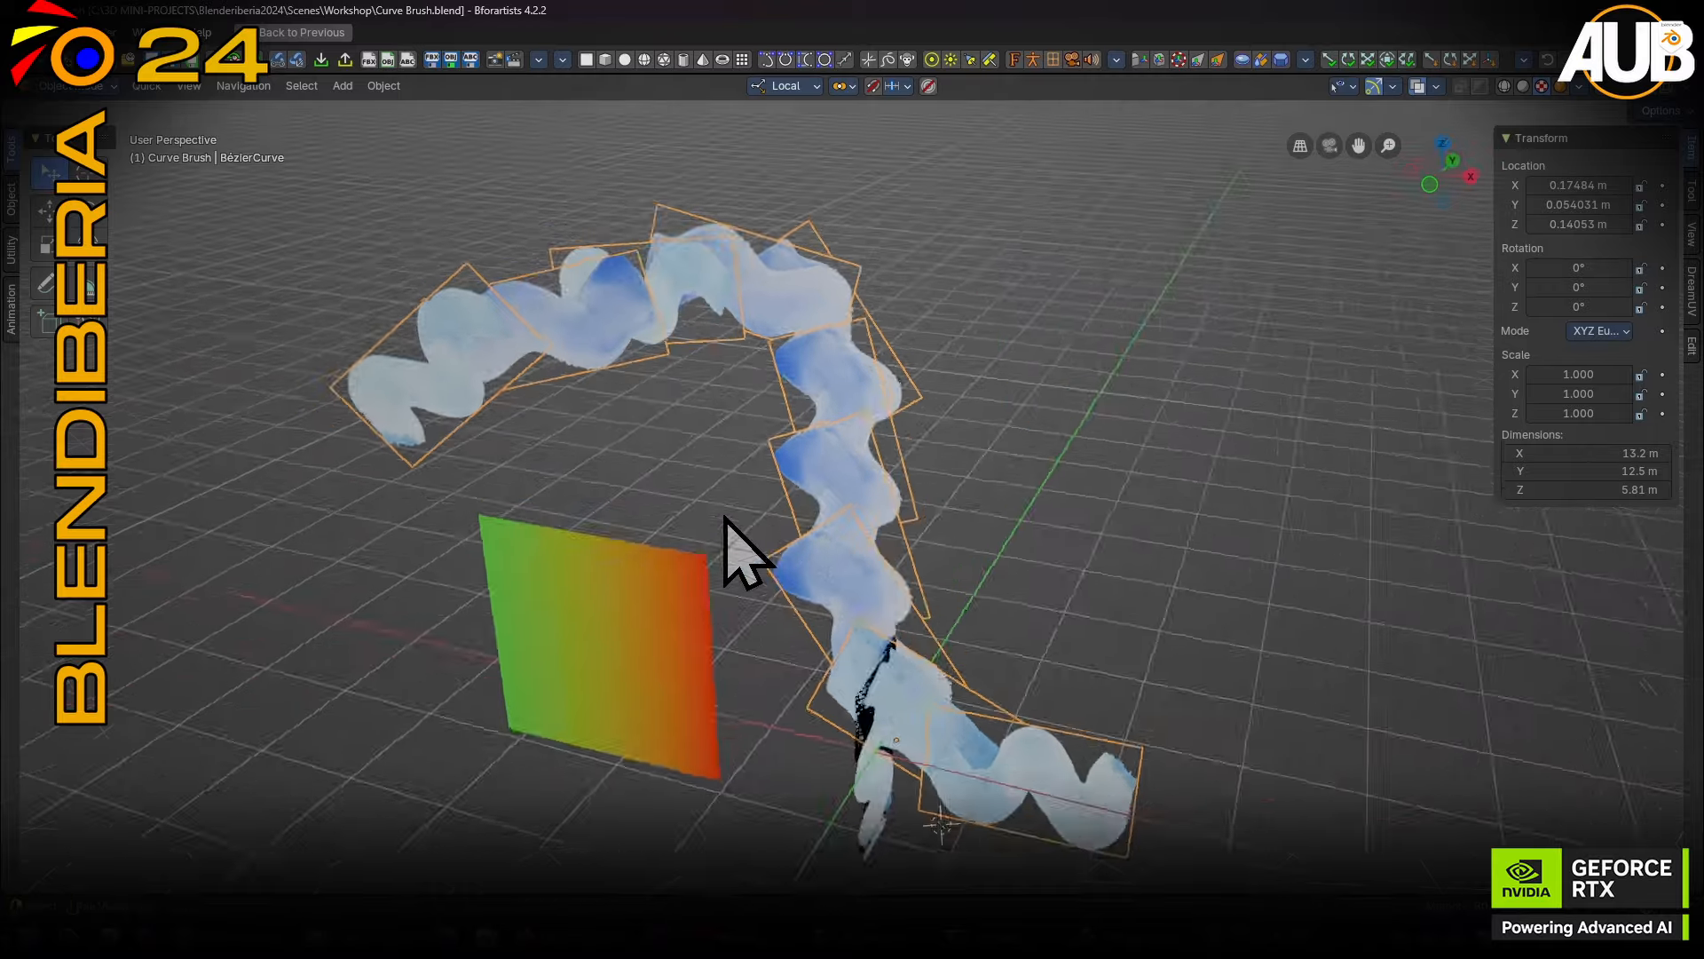
pyautogui.moveTo(725, 517); pyautogui.dragTo(595, 365, button='middle')
pyautogui.scroll(1, 684, 365)
pyautogui.scroll(-4, 689, 373)
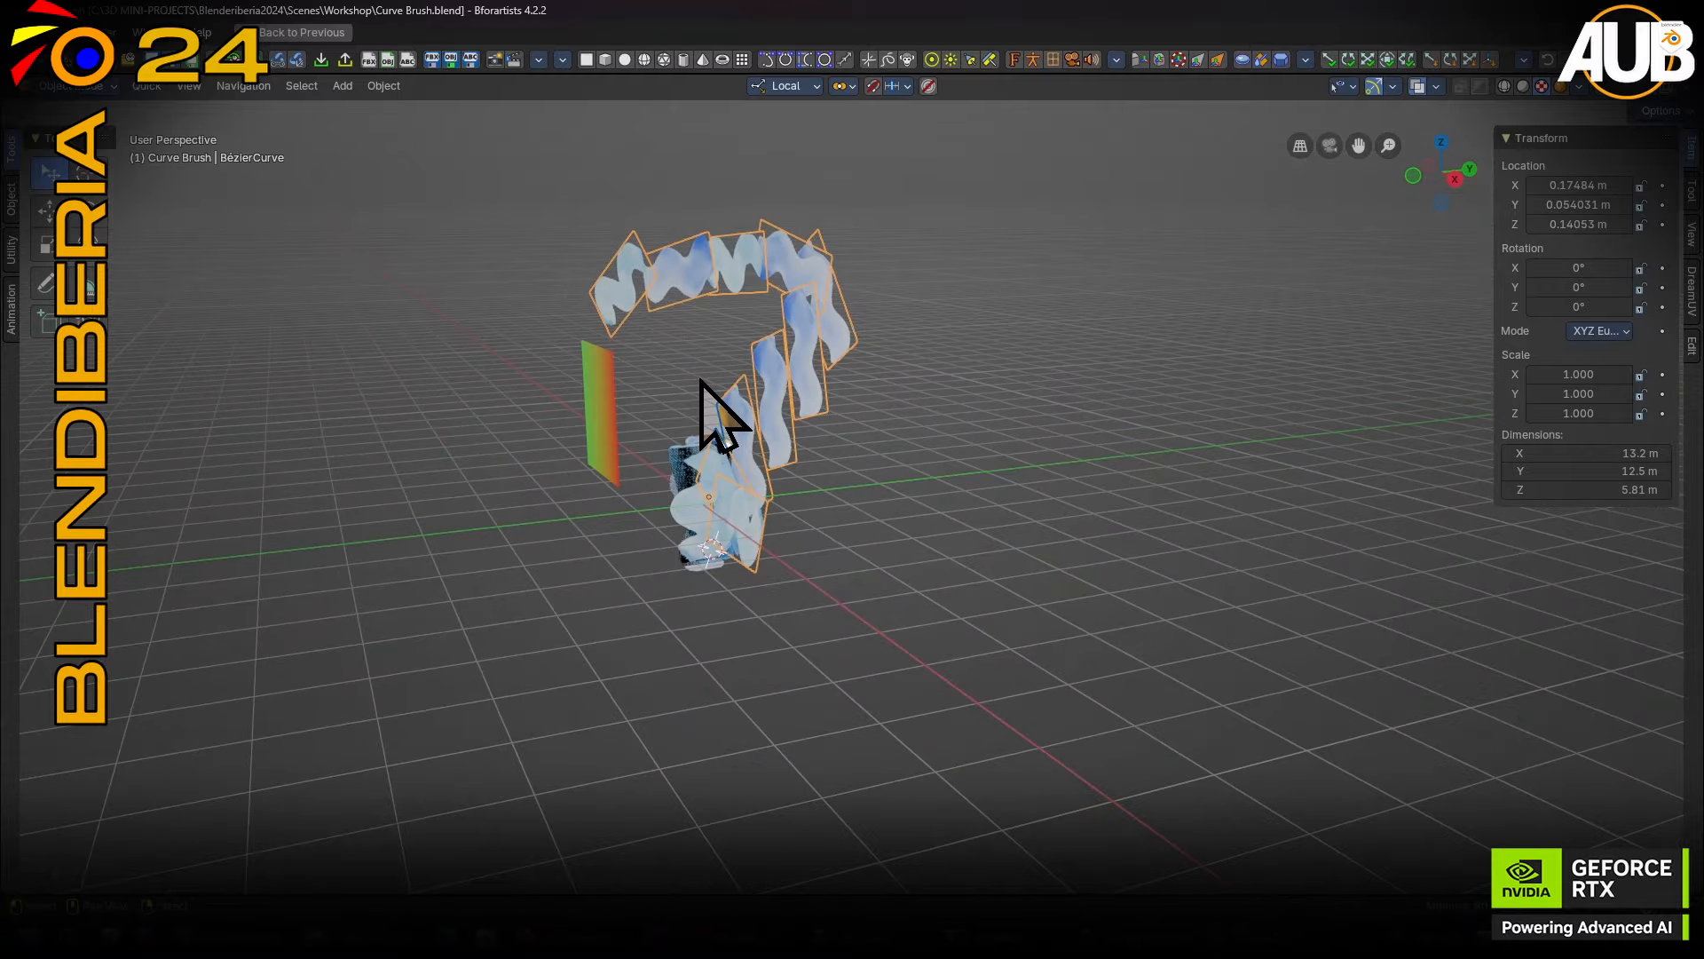
pyautogui.click(1330, 145)
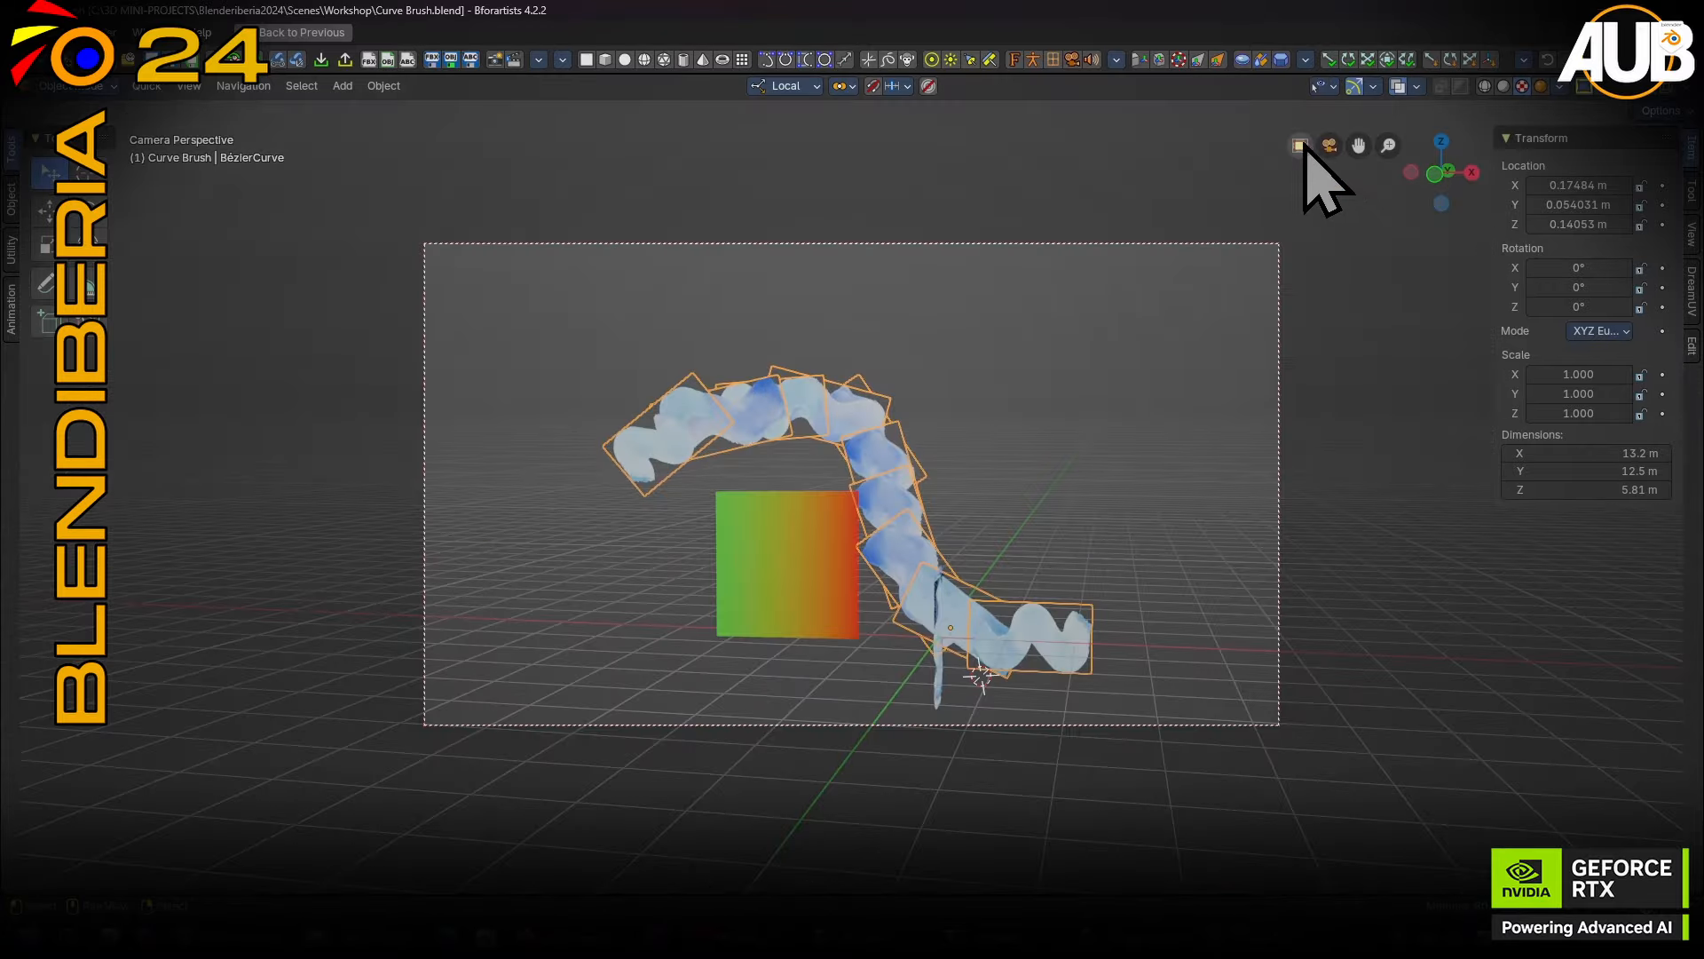
pyautogui.scroll(2, 872, 484)
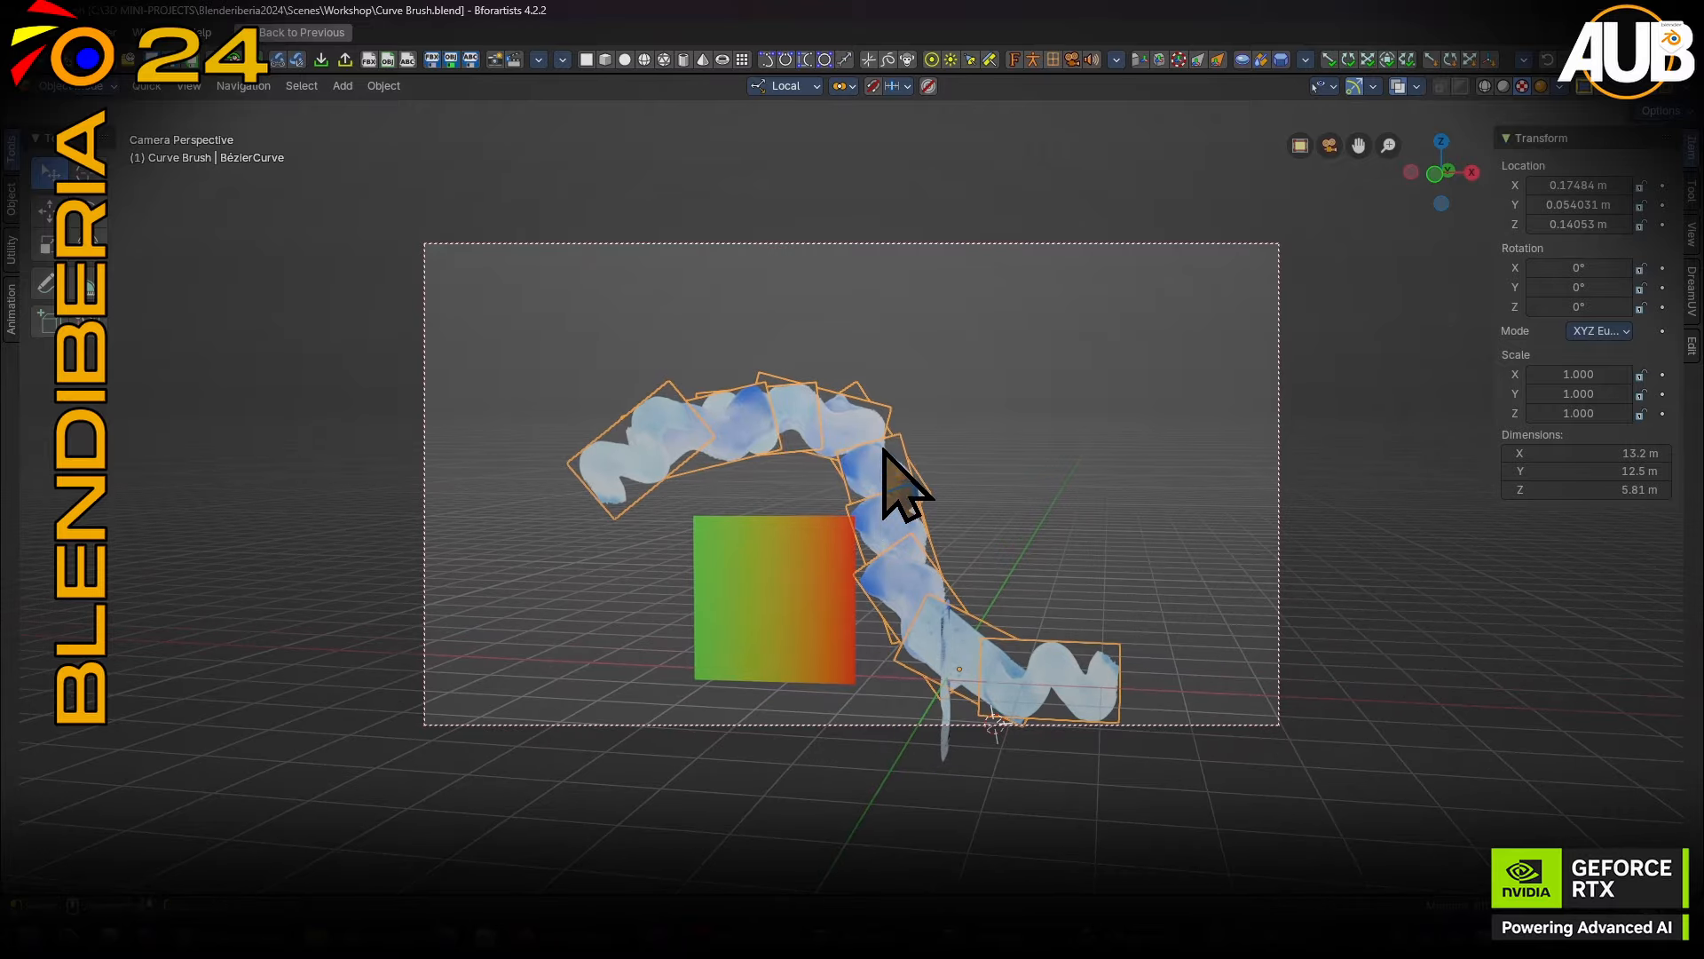
# Enter Edit Mode on the Bézier curve, then move and rotate its end control point to reshape the stroke.
pyautogui.press('q')
pyautogui.click(882, 450)
pyautogui.moveTo(887, 550); pyautogui.dragTo(829, 232, button='middle')
pyautogui.press('Tab')
pyautogui.press('w')
pyautogui.moveTo(807, 207); pyautogui.dragTo(510, 286)
pyautogui.scroll(-2, 612, 322)
pyautogui.press('e')
pyautogui.moveTo(957, 395); pyautogui.dragTo(920, 249)
pyautogui.click(920, 249)
# Extrude the curve's end twice down and around, to about X -0.66, Y -4.73, Z -3.38 m, and rotate the new end point.
pyautogui.hotkey('ctrl', 'e')
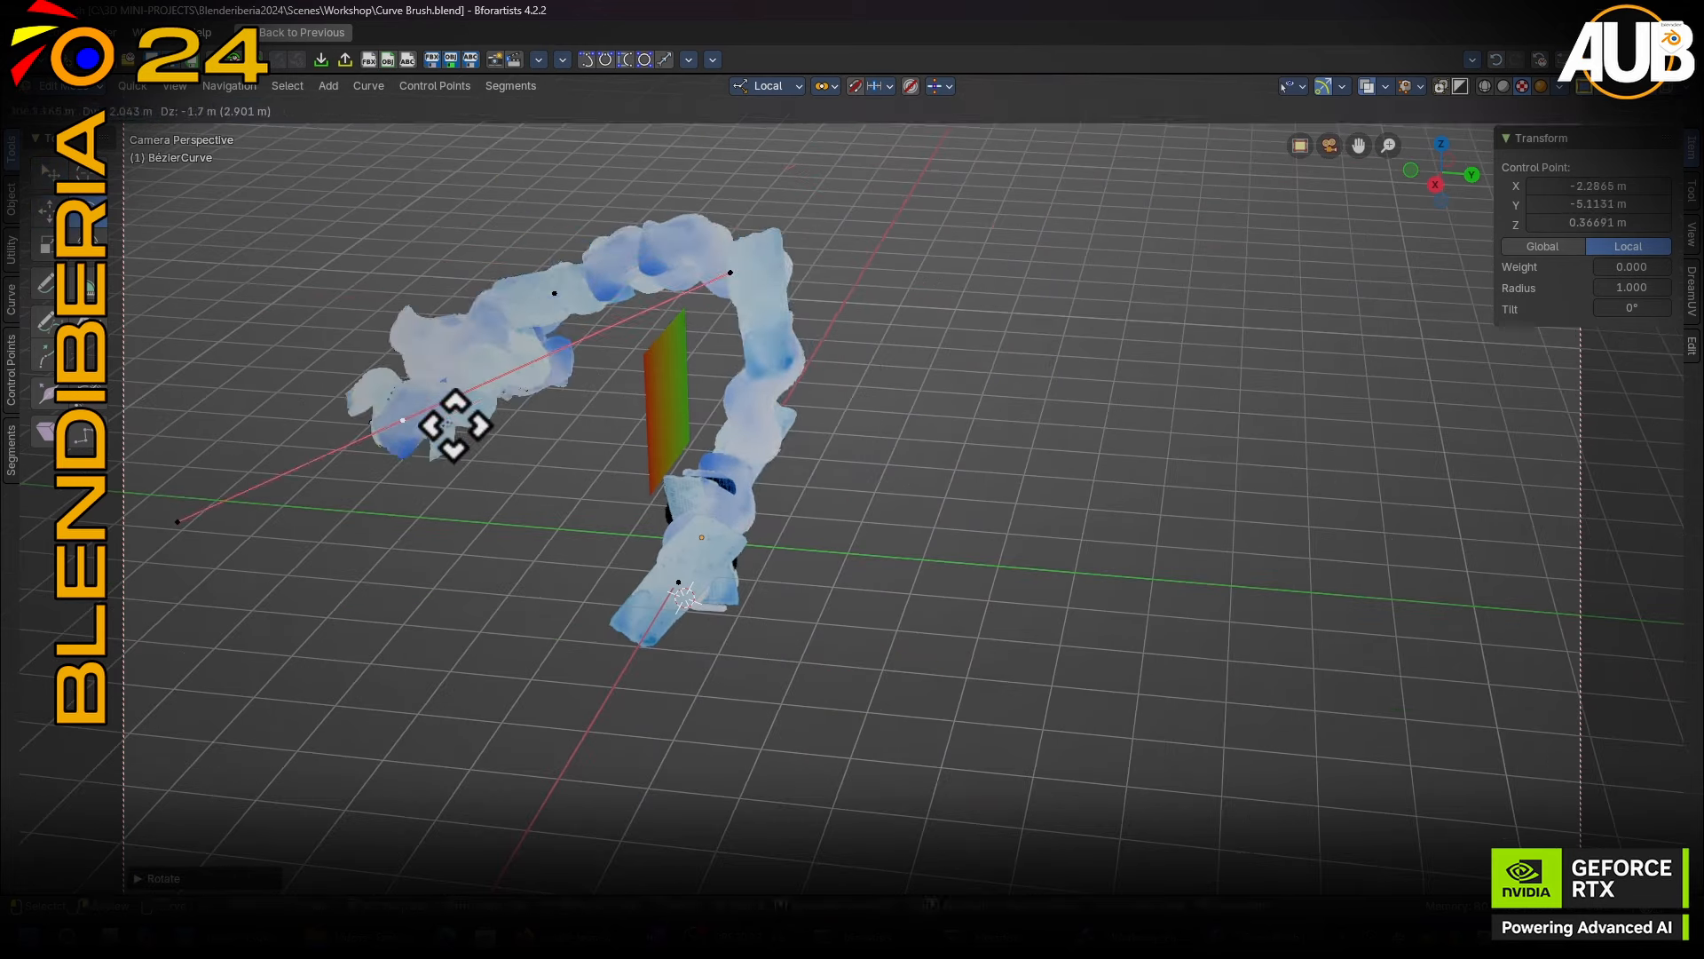
pyautogui.click(454, 536)
pyautogui.hotkey('ctrl', 'e')
pyautogui.click(471, 742)
pyautogui.press('e')
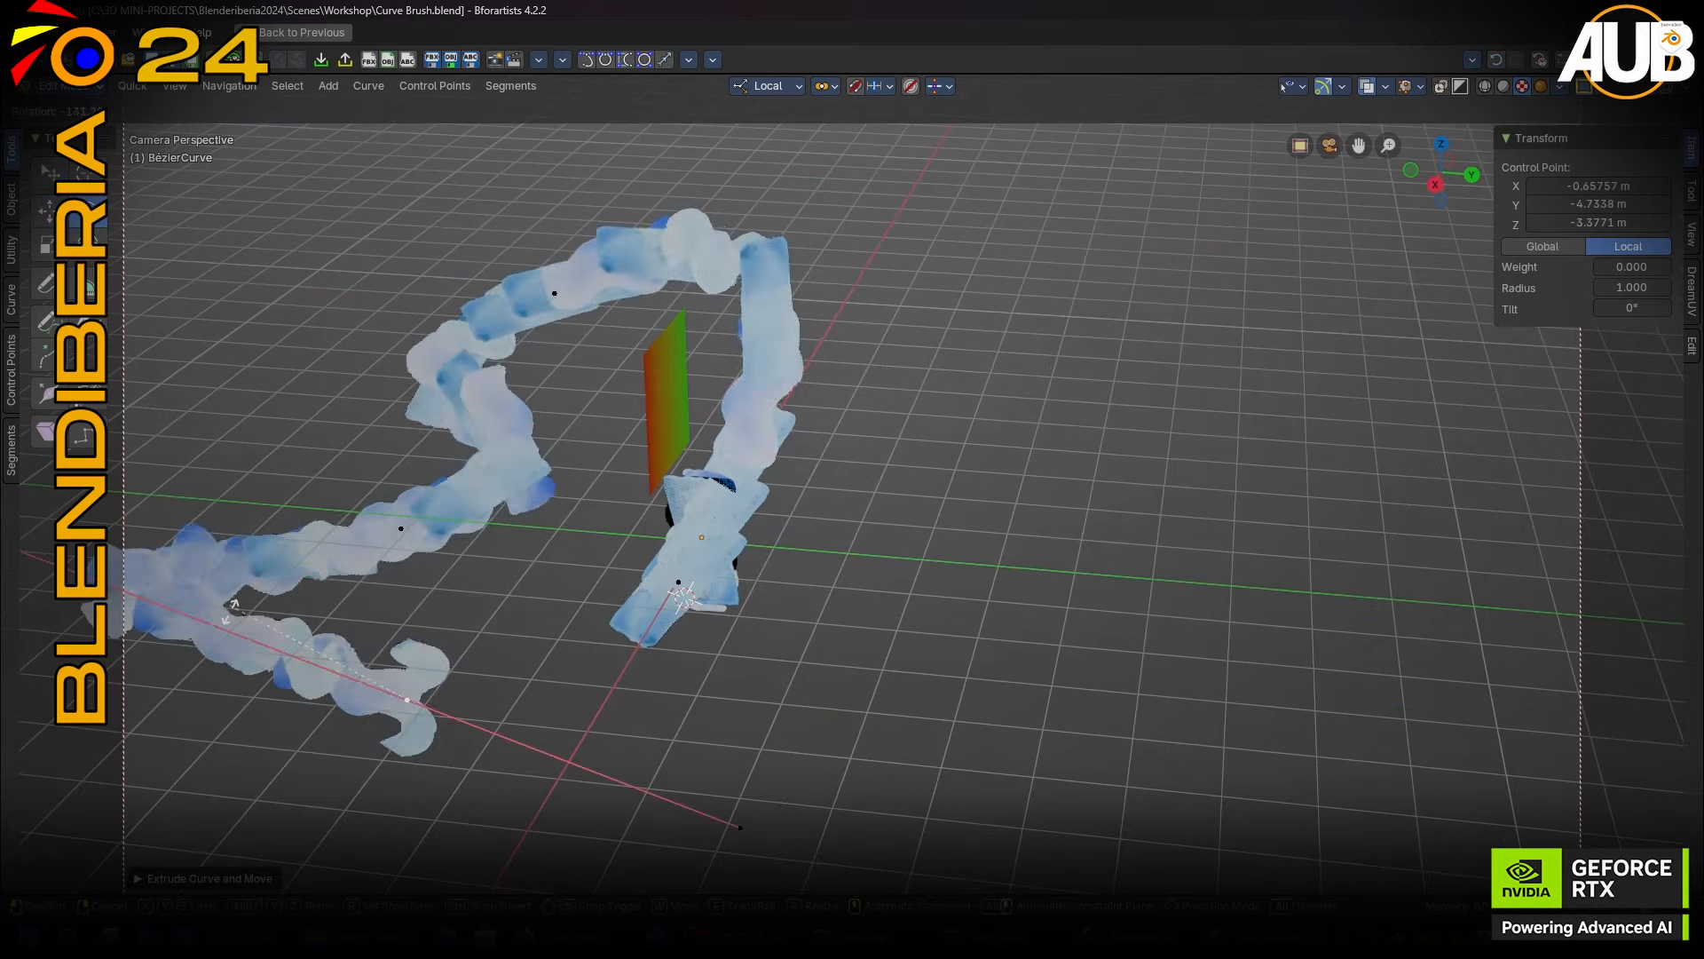
pyautogui.click(233, 610)
# Move the curve's end point across the scene and extrude another point to about X -4.14, Y 4.07, Z 0.49 m.
pyautogui.press('g')
pyautogui.click(1305, 697)
pyautogui.hotkey('ctrl', 'e')
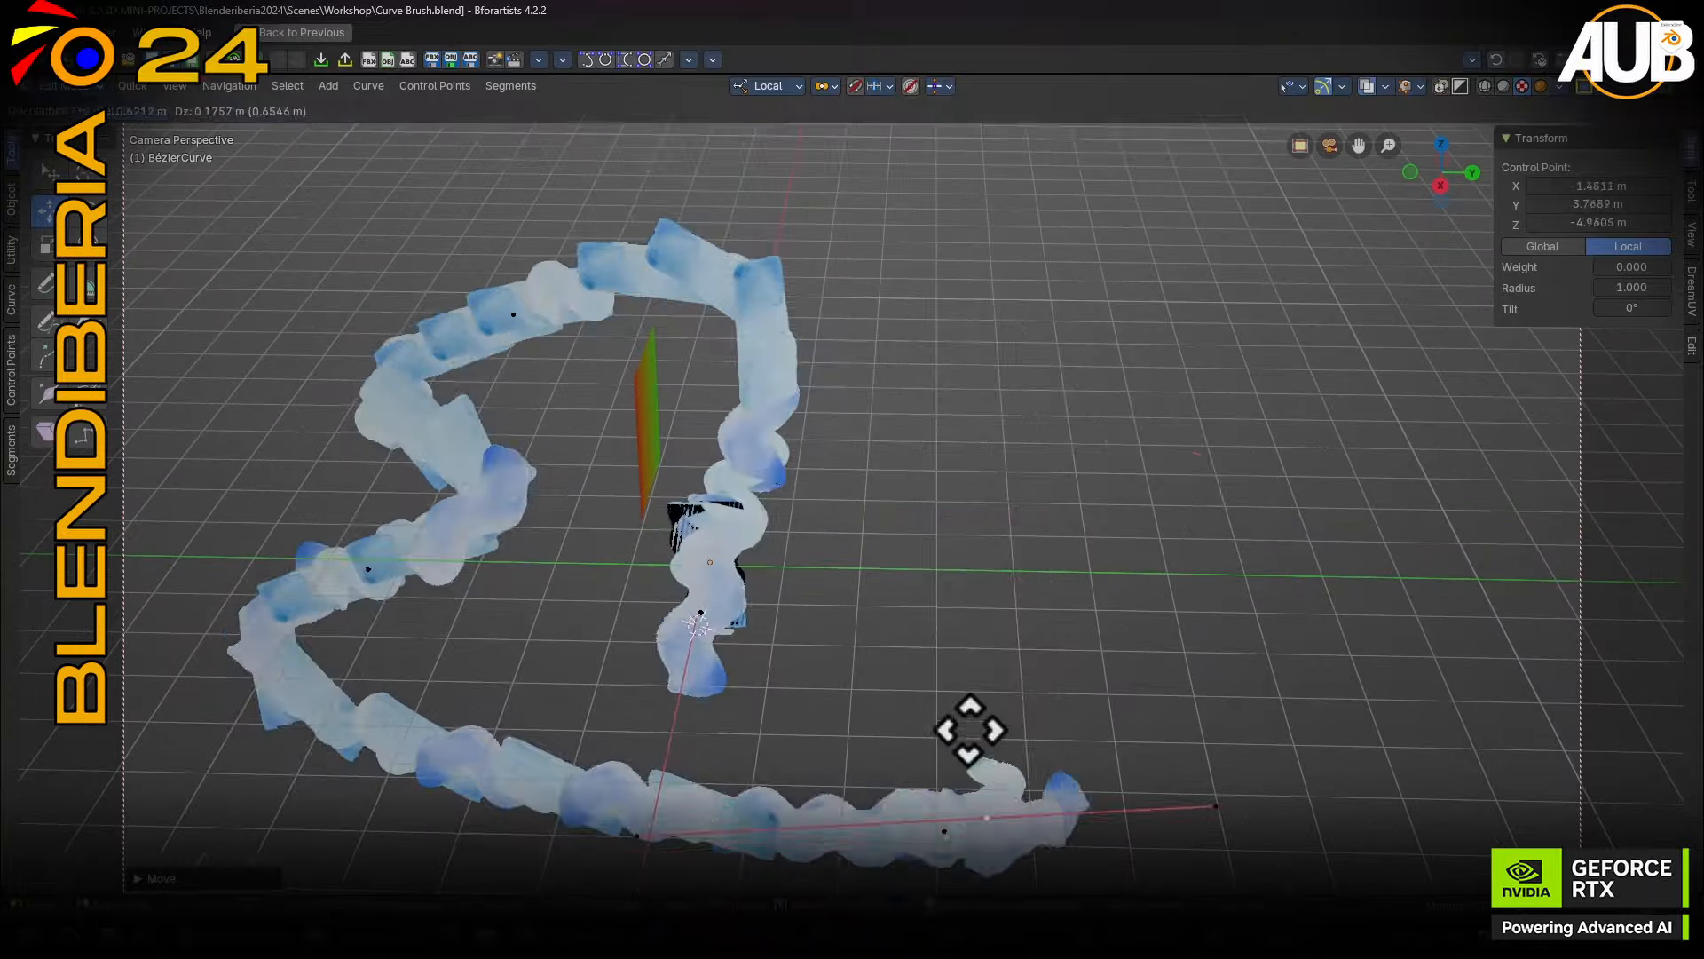
pyautogui.click(992, 333)
# Extrude one more control point from the curve's end and move it to about X -4.85, Y -0.35, Z 0.68 m.
pyautogui.moveTo(935, 555); pyautogui.dragTo(980, 539, button='middle')
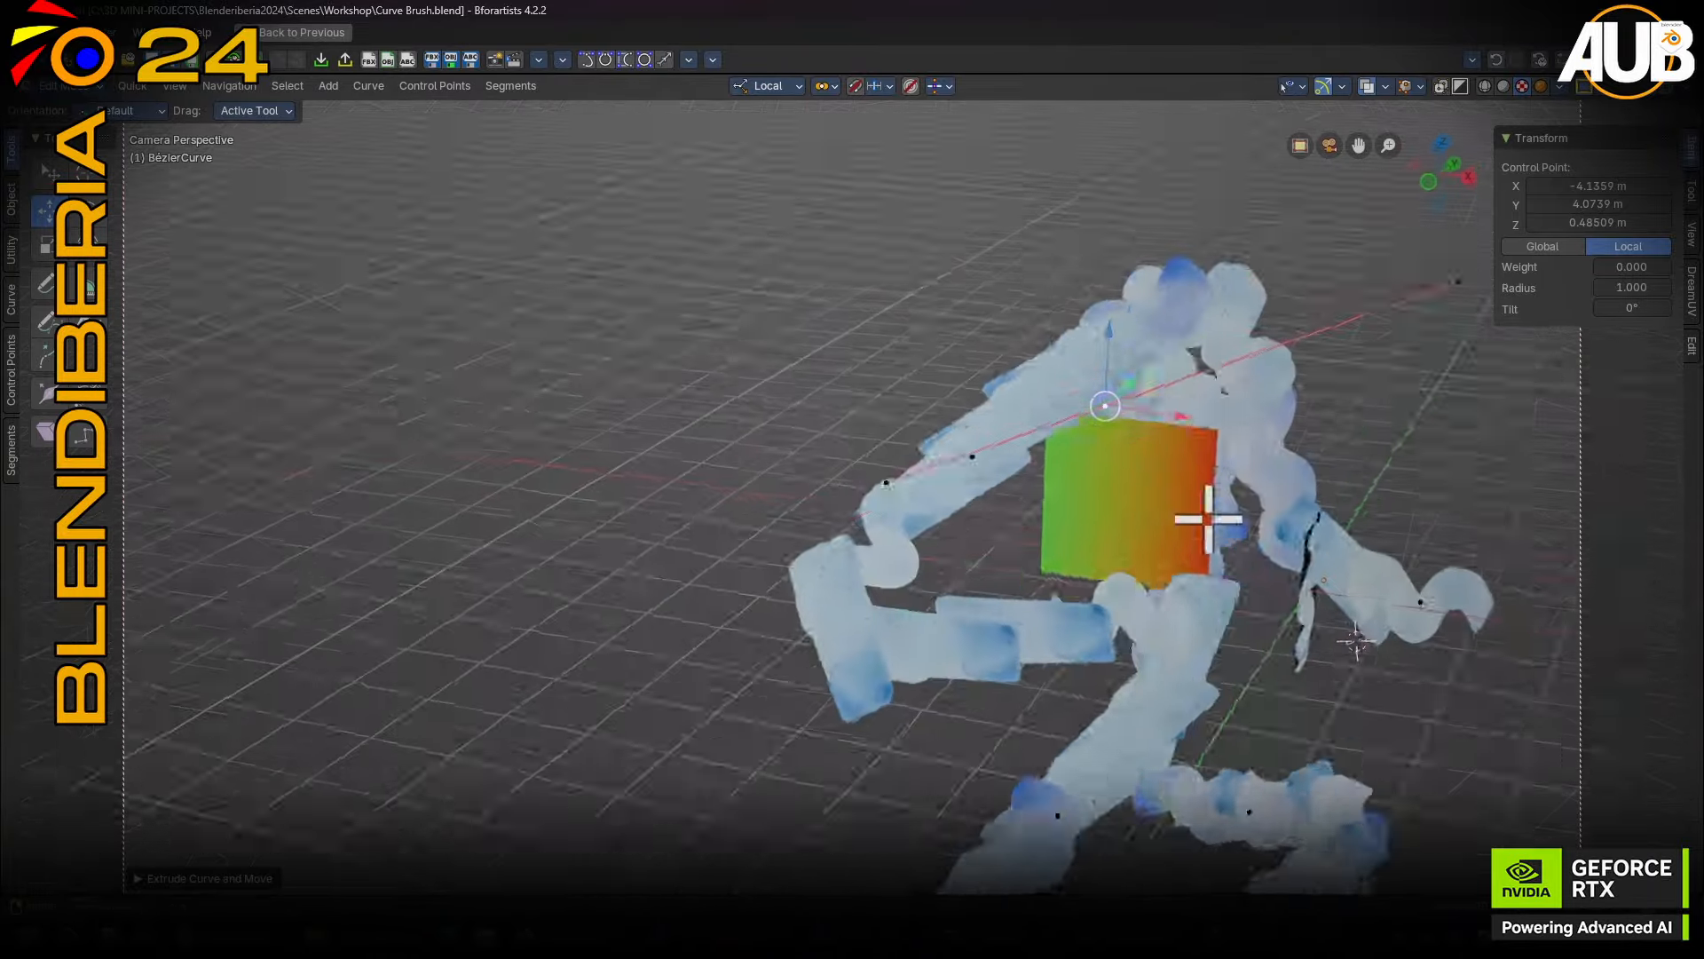
pyautogui.moveTo(861, 377); pyautogui.dragTo(717, 400, button='middle')
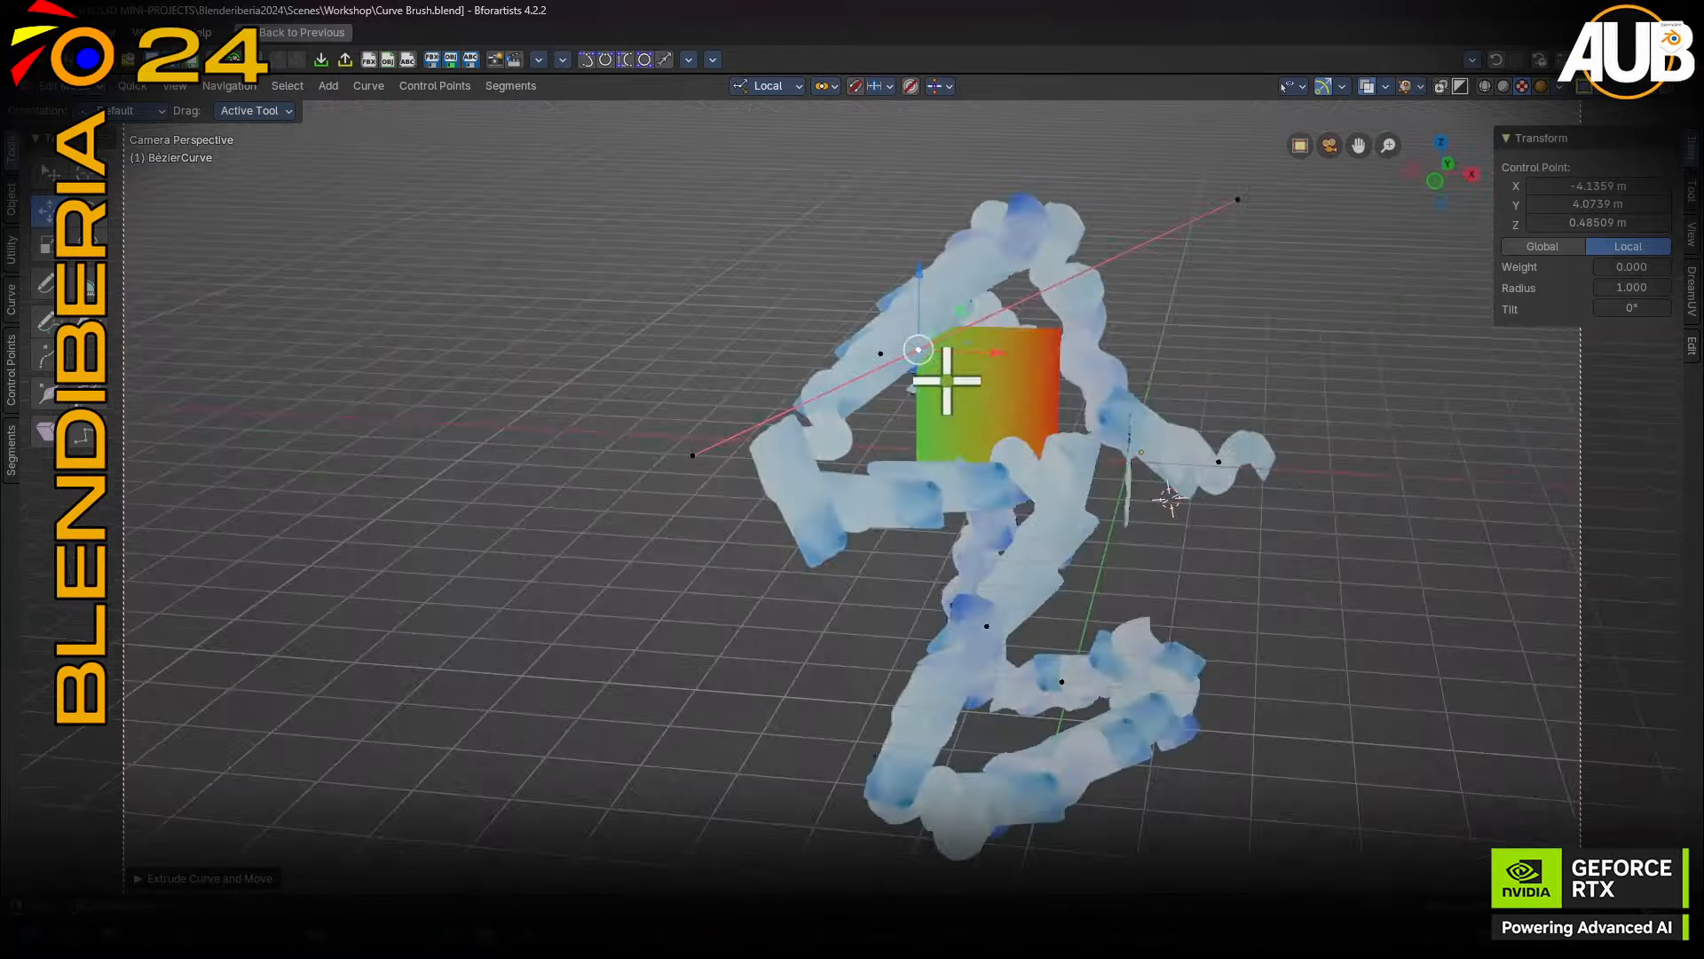
pyautogui.moveTo(947, 381); pyautogui.dragTo(984, 393, button='middle')
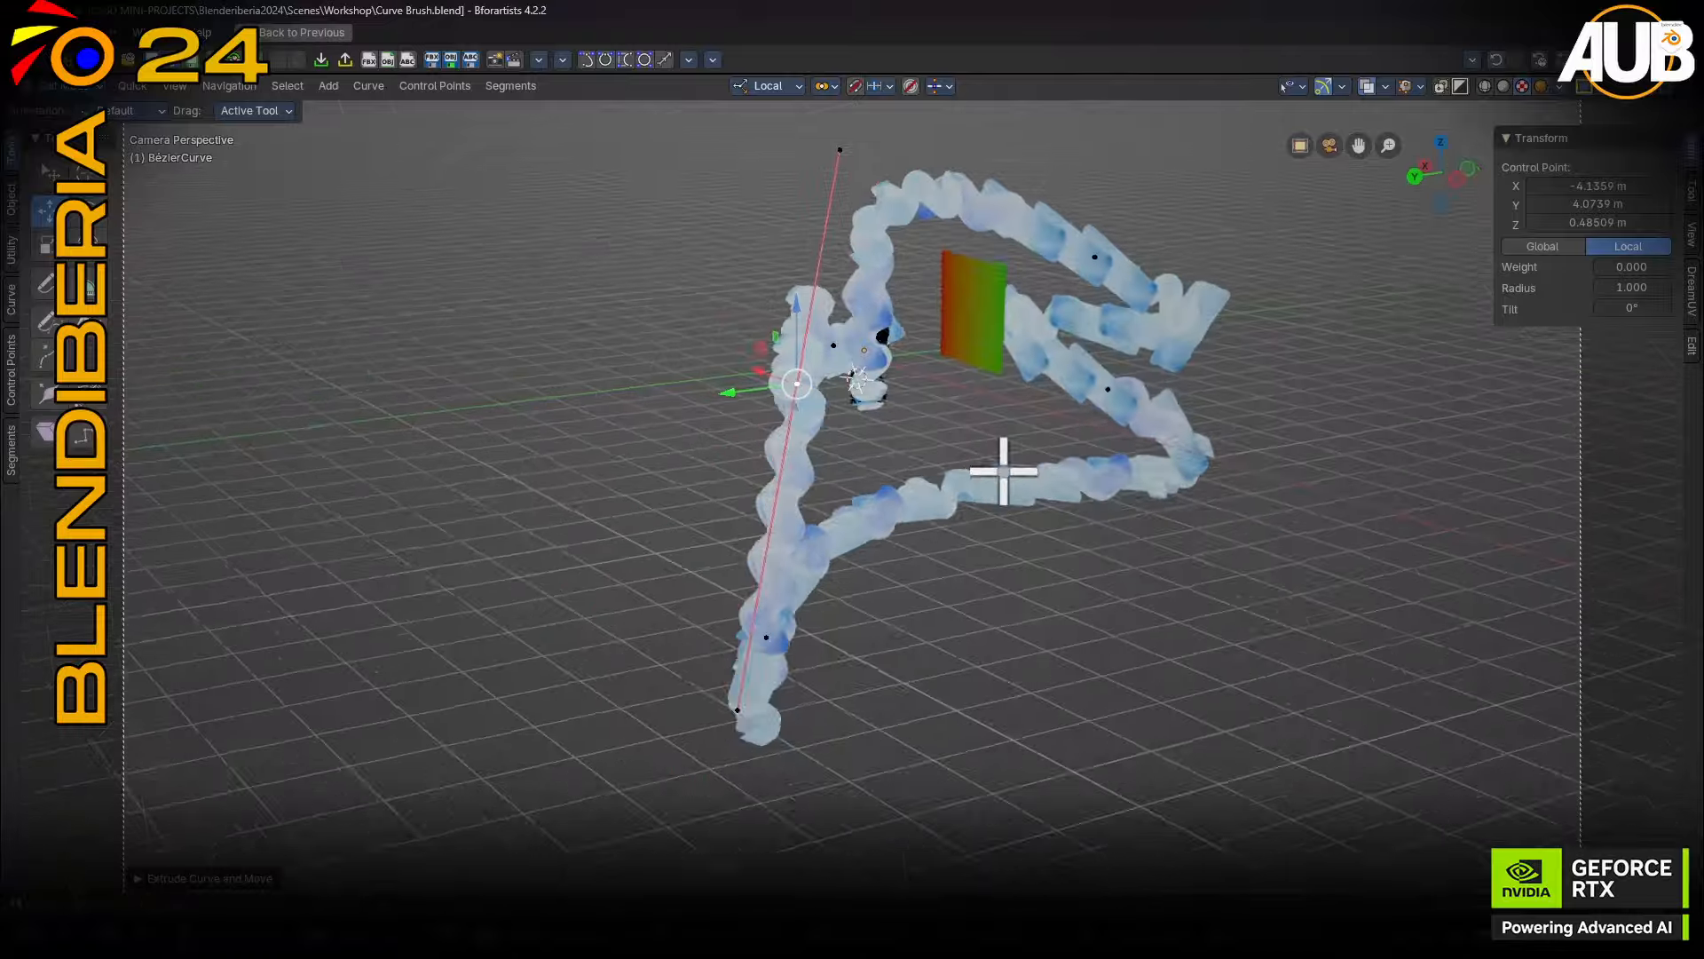
pyautogui.moveTo(1003, 470); pyautogui.dragTo(871, 382, button='middle')
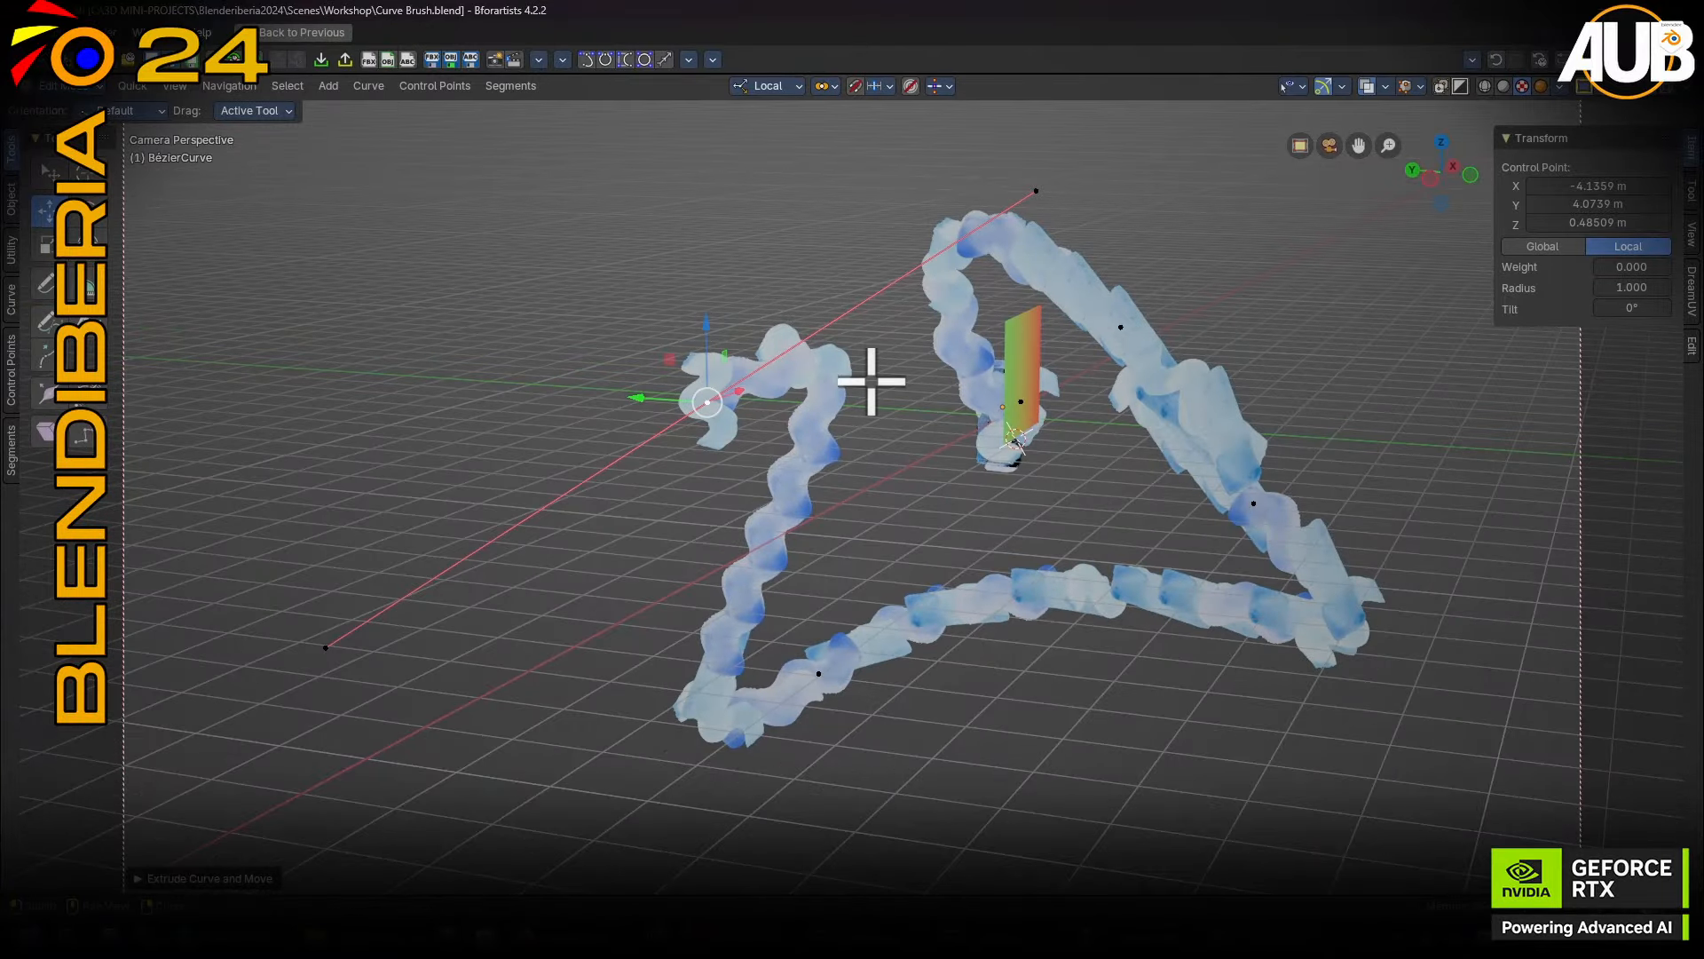
pyautogui.press('e')
pyautogui.click(776, 513)
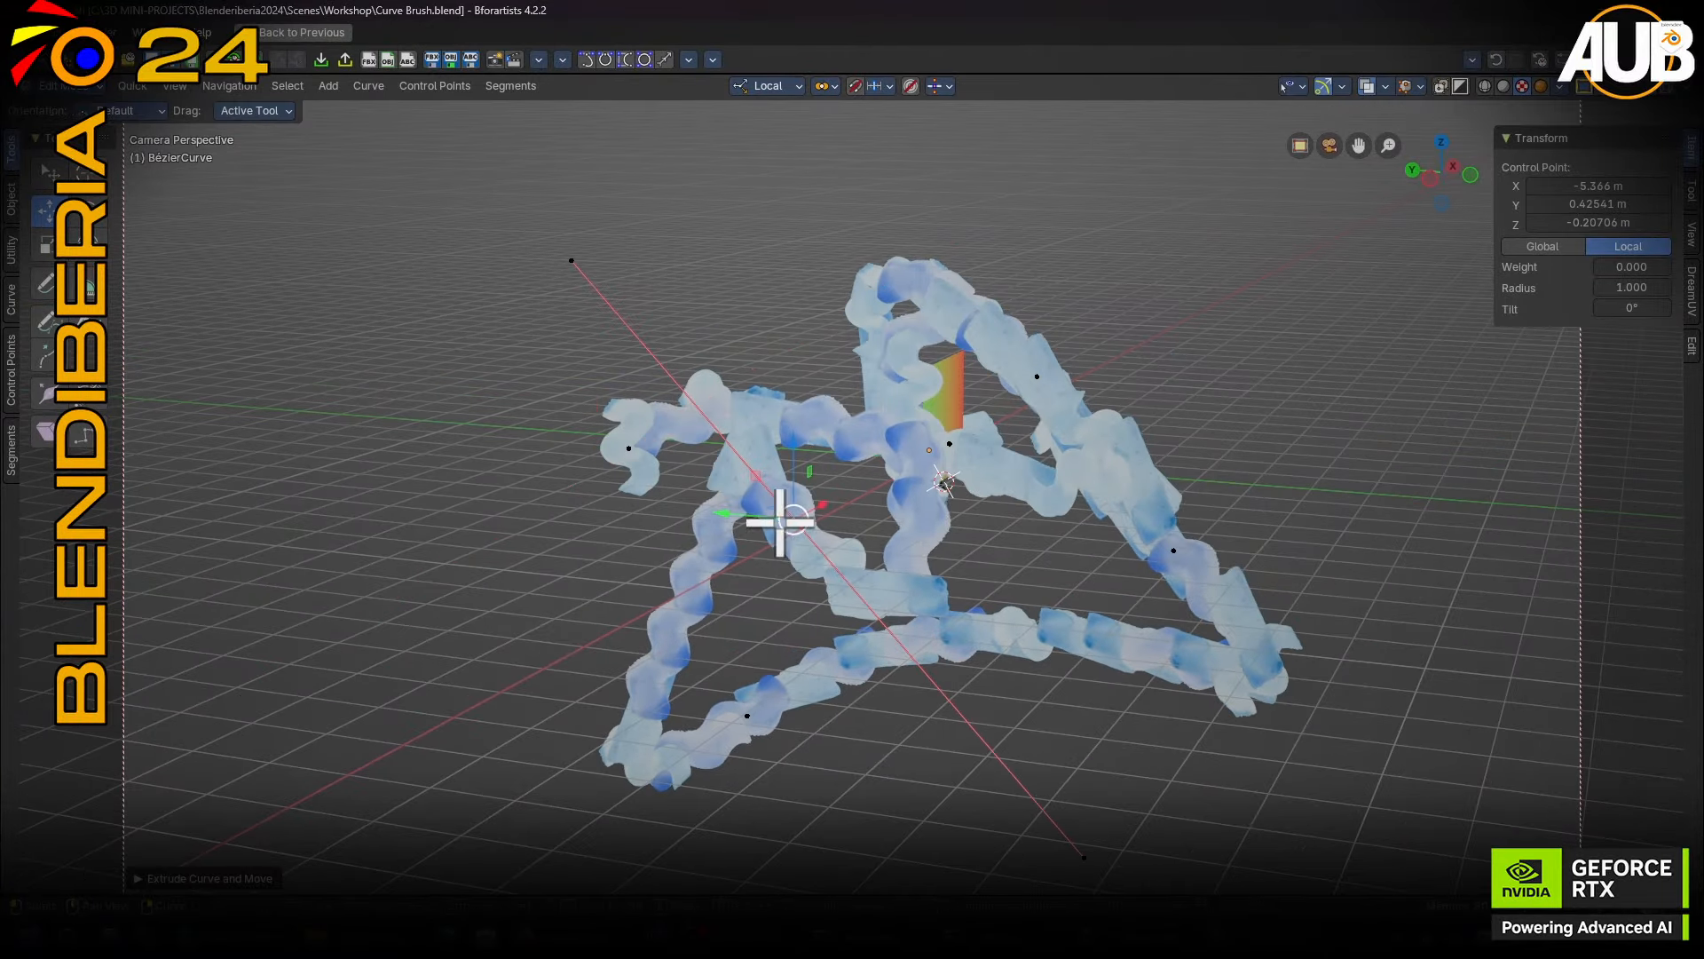
pyautogui.scroll(5, 897, 459)
pyautogui.press('g')
pyautogui.click(909, 408)
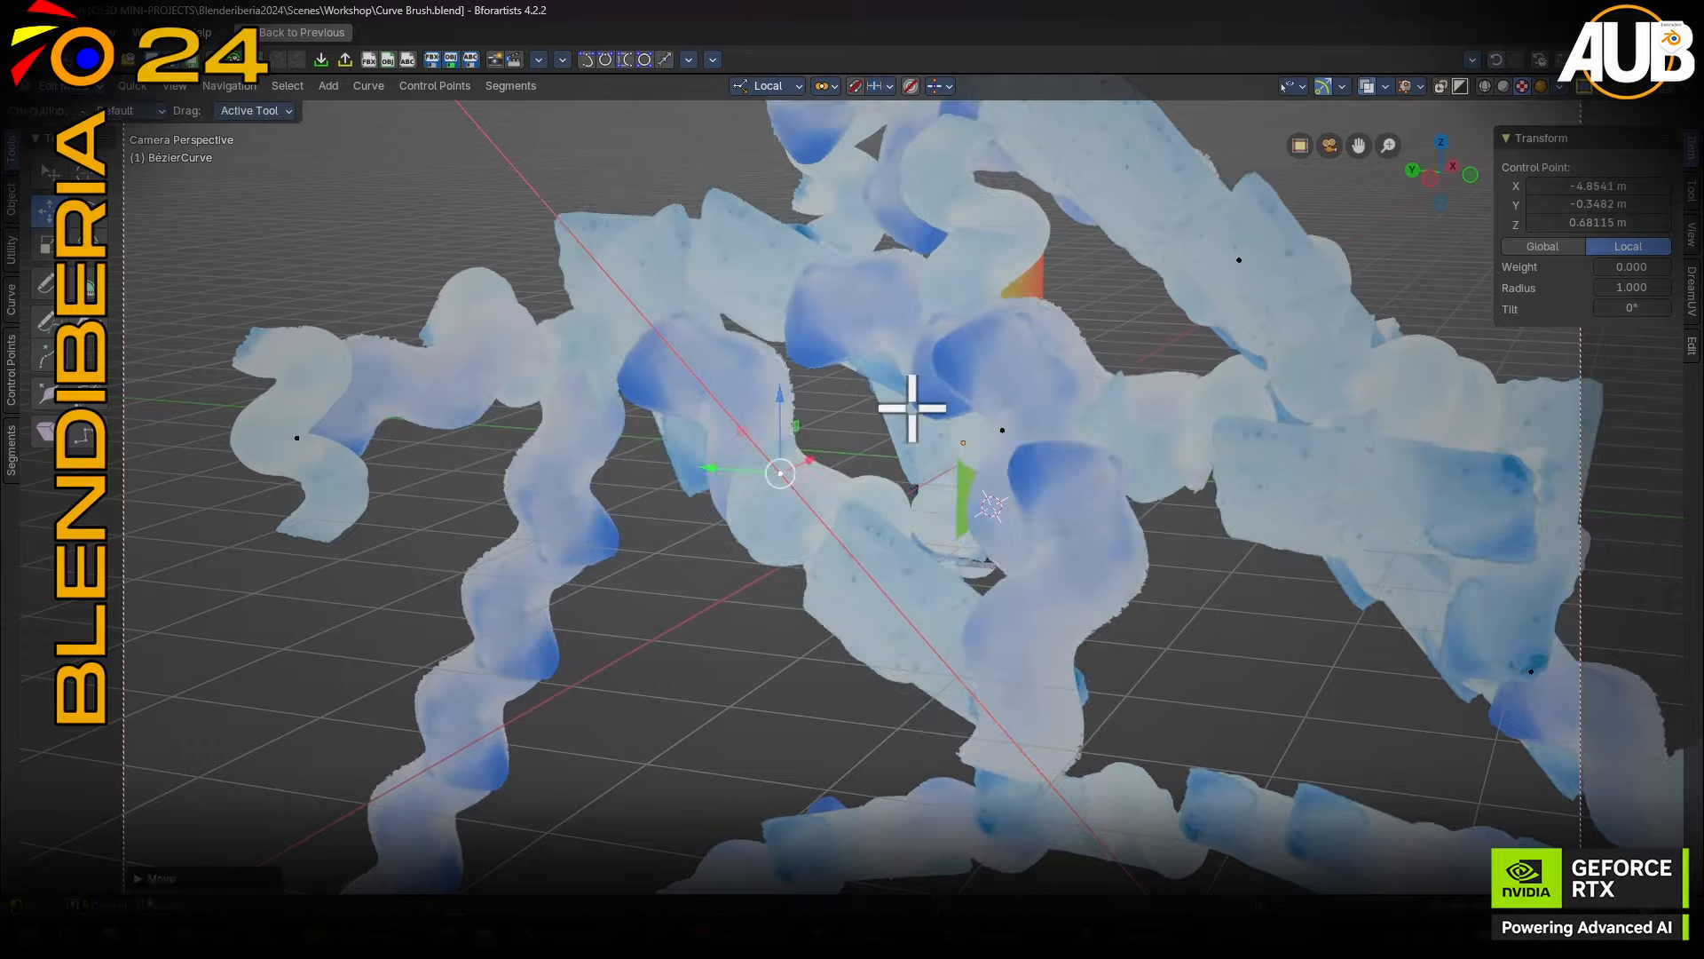
pyautogui.scroll(-4, 897, 441)
pyautogui.moveTo(897, 441); pyautogui.dragTo(951, 508, button='middle')
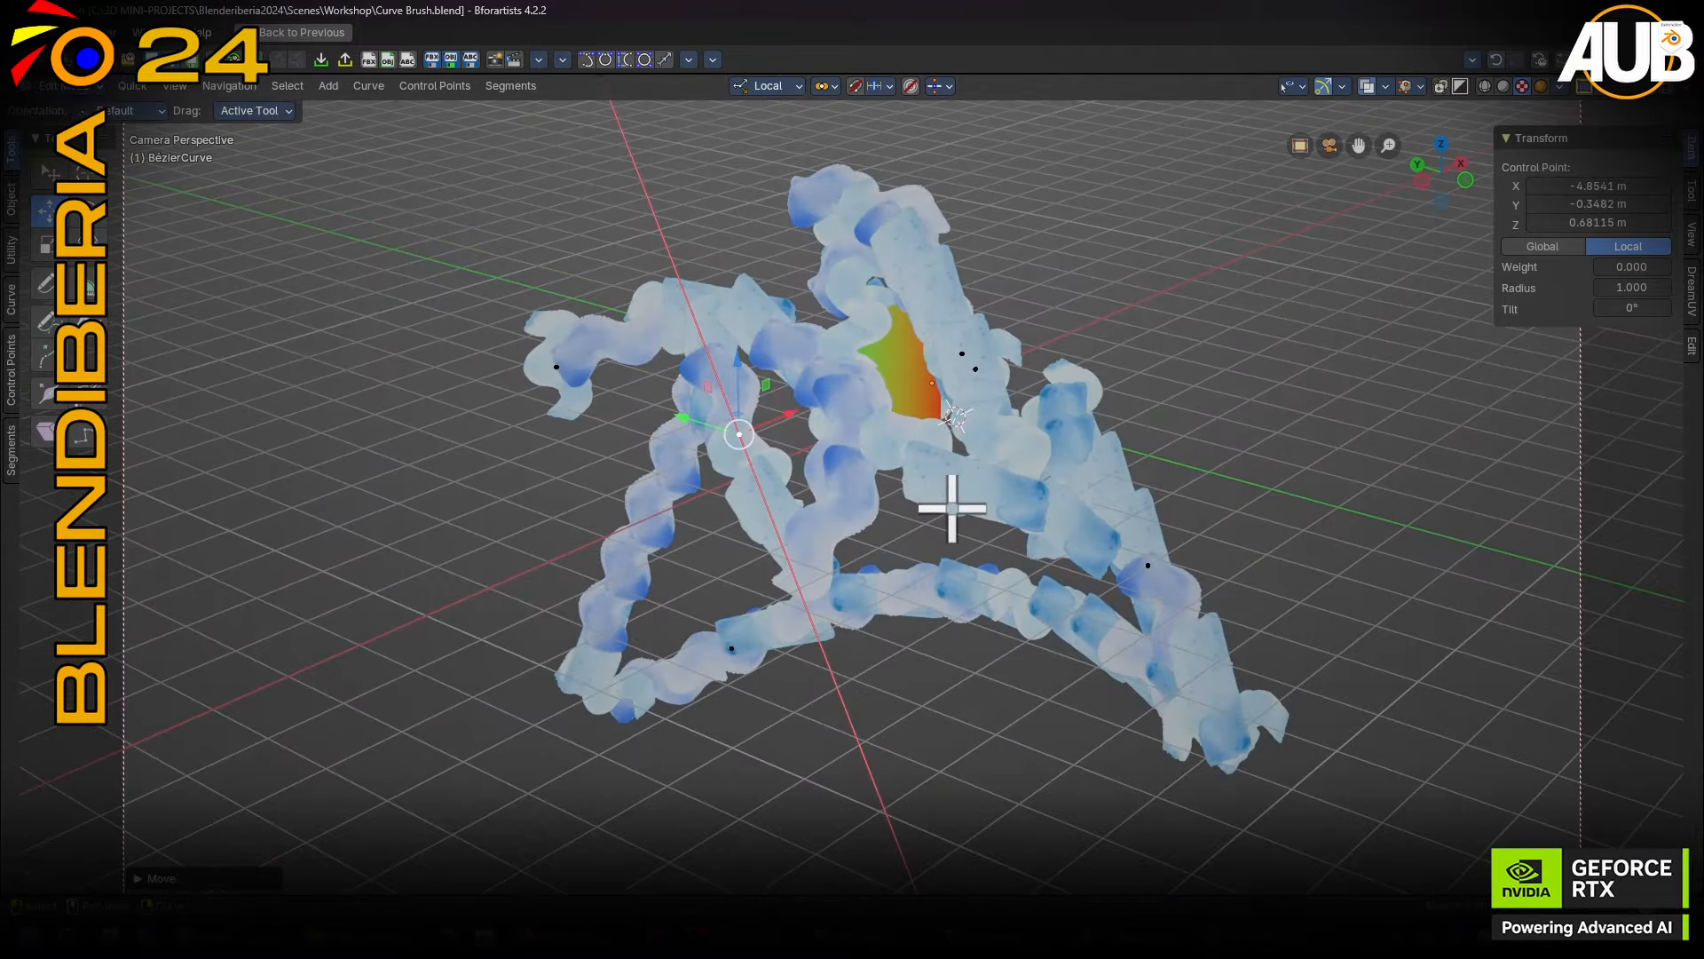
pyautogui.hotkey('ctrl', 'space')
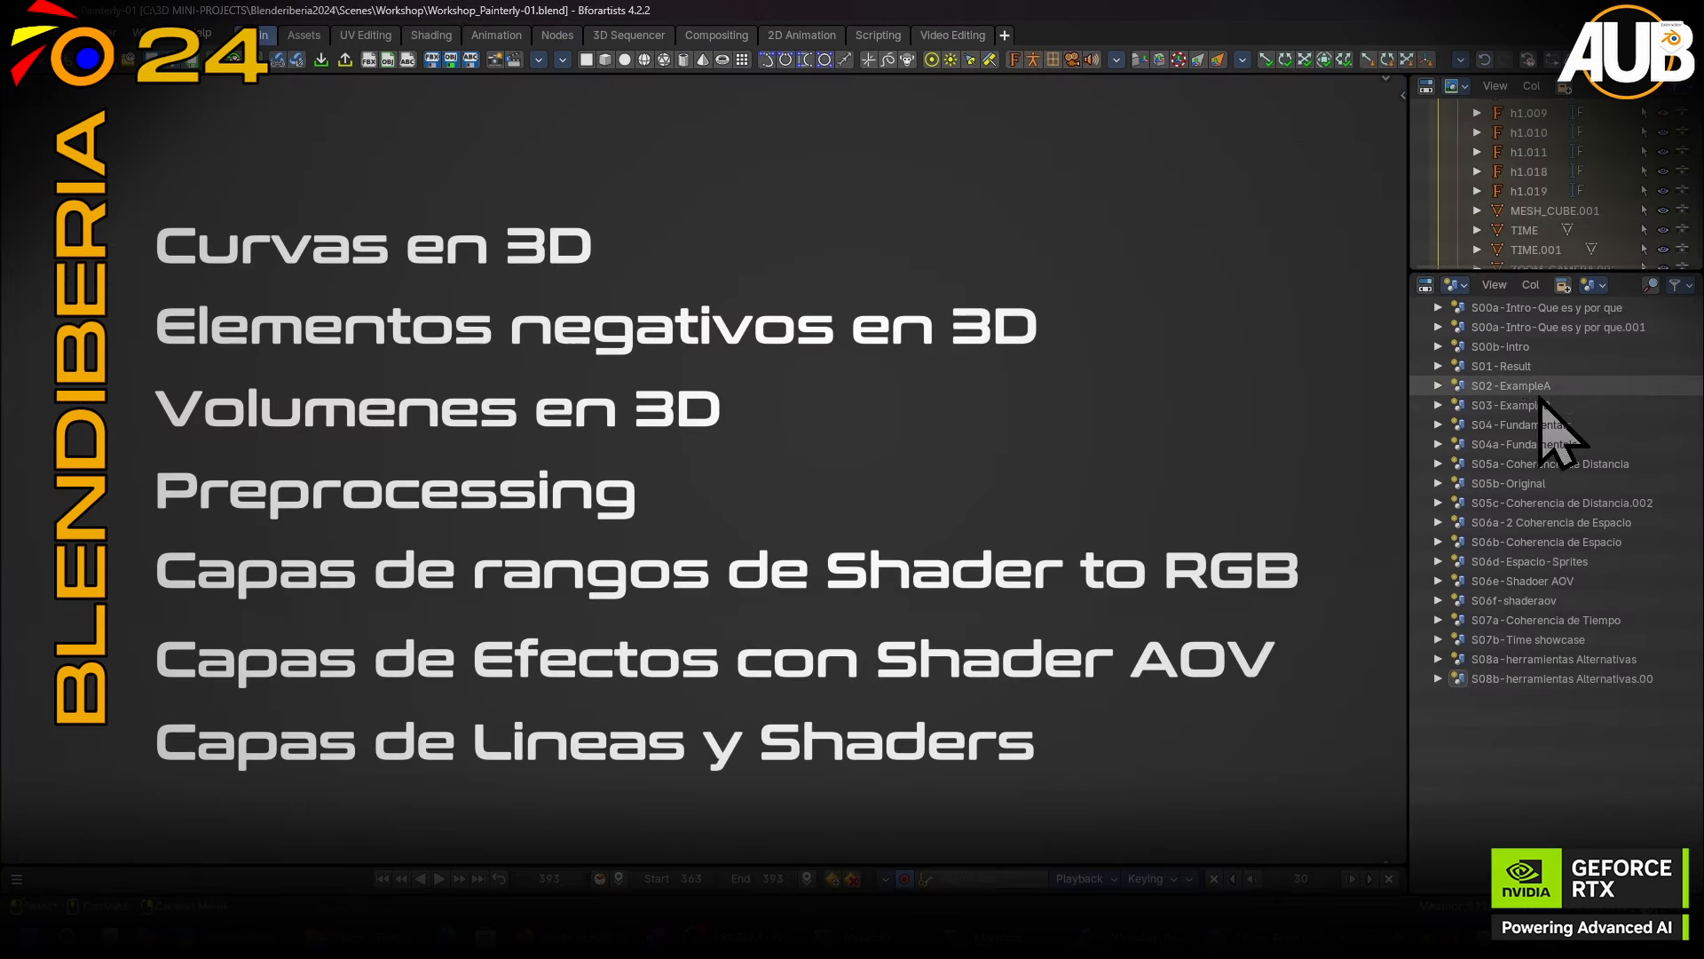
# In the Workshop_Painterly-01 presentation, show the S03-ExampleB scene and go back to the S01-Result scene.
pyautogui.click(1510, 405)
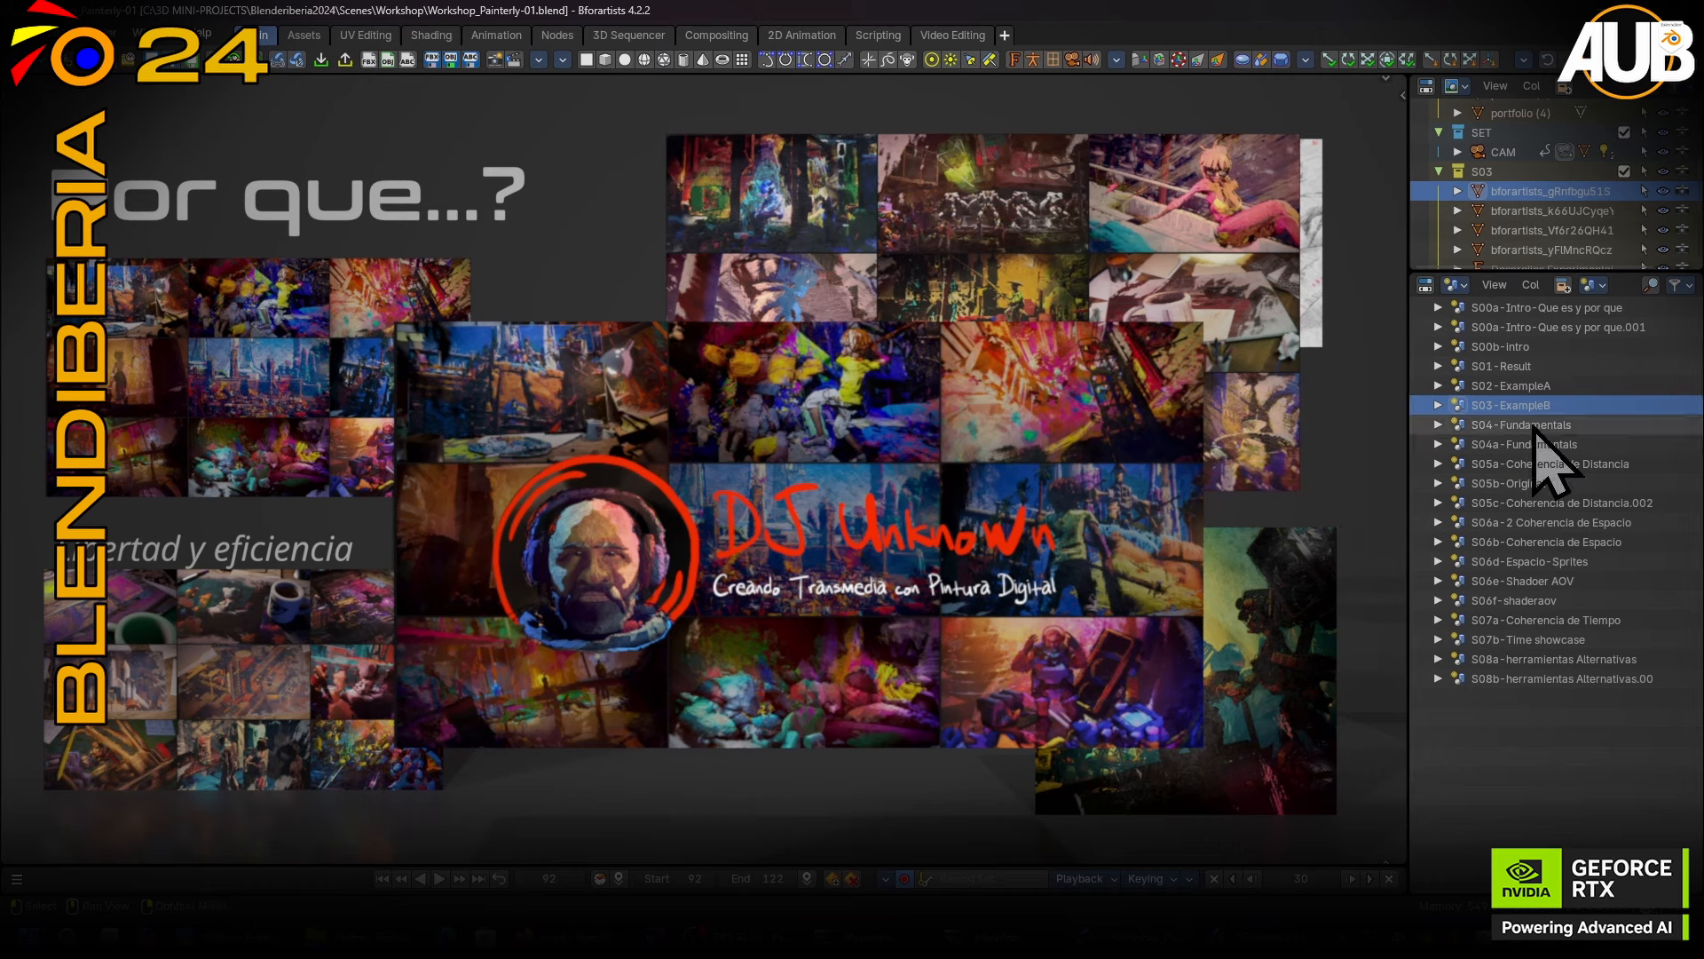
pyautogui.click(1522, 368)
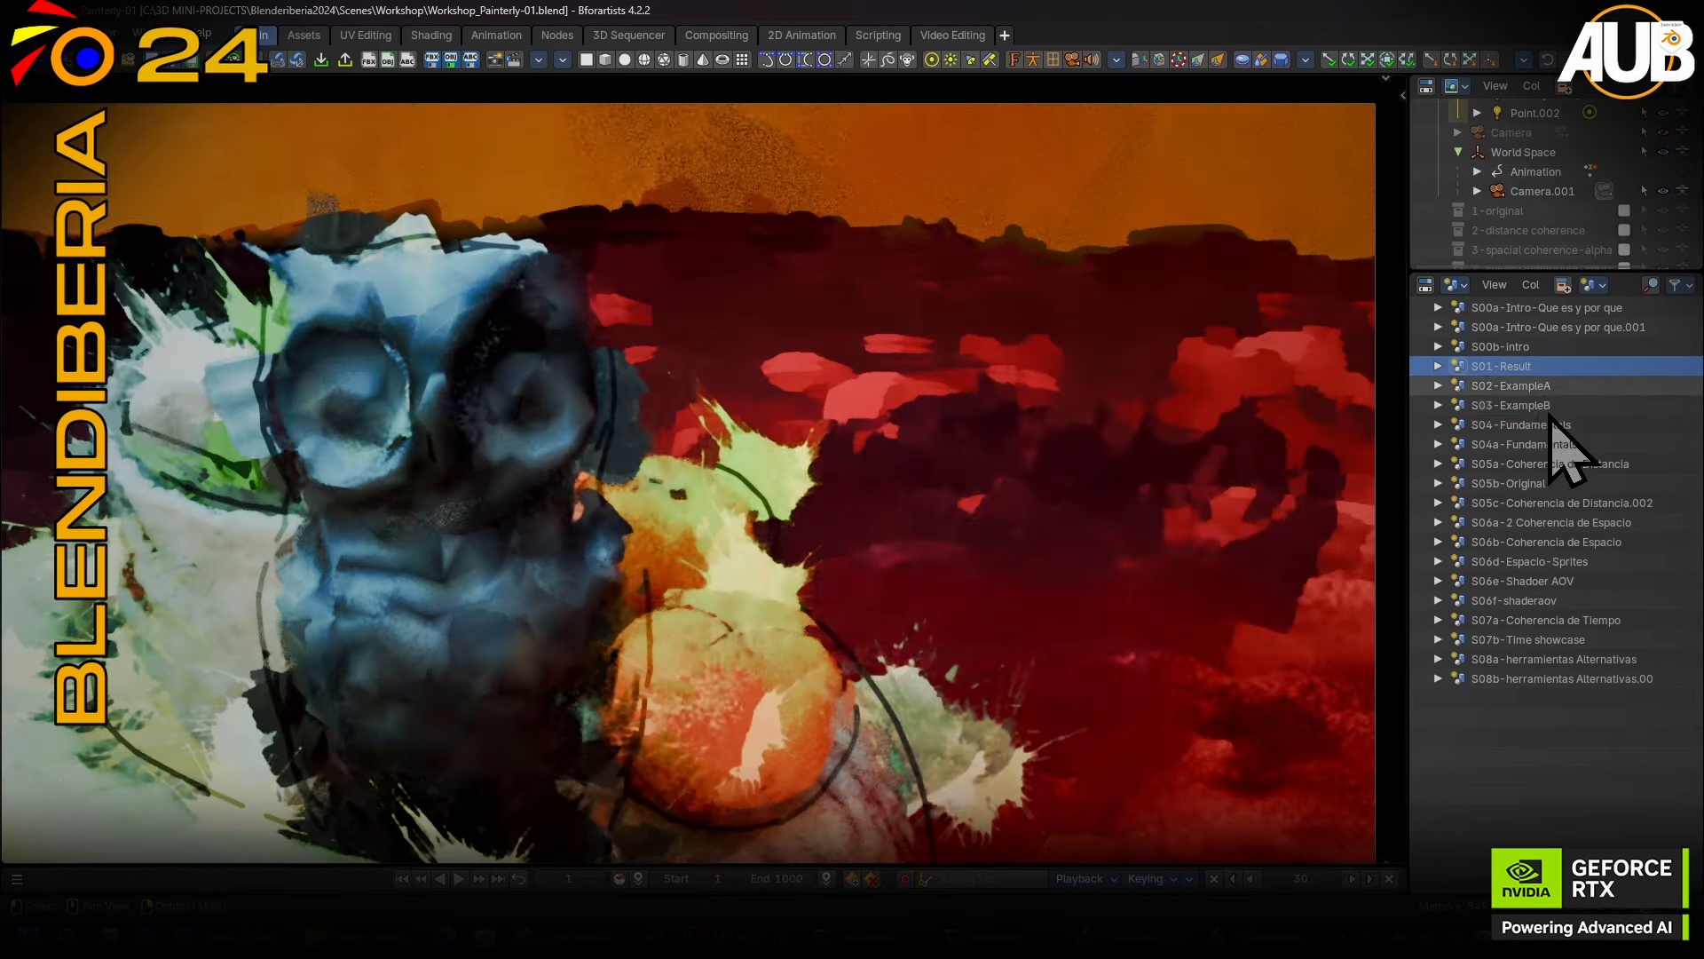
# Go through the S02-ExampleA and S03-ExampleB scenes to S04-Fundamentals and reveal the 3D viewport's header.
pyautogui.click(1531, 381)
pyautogui.click(1534, 405)
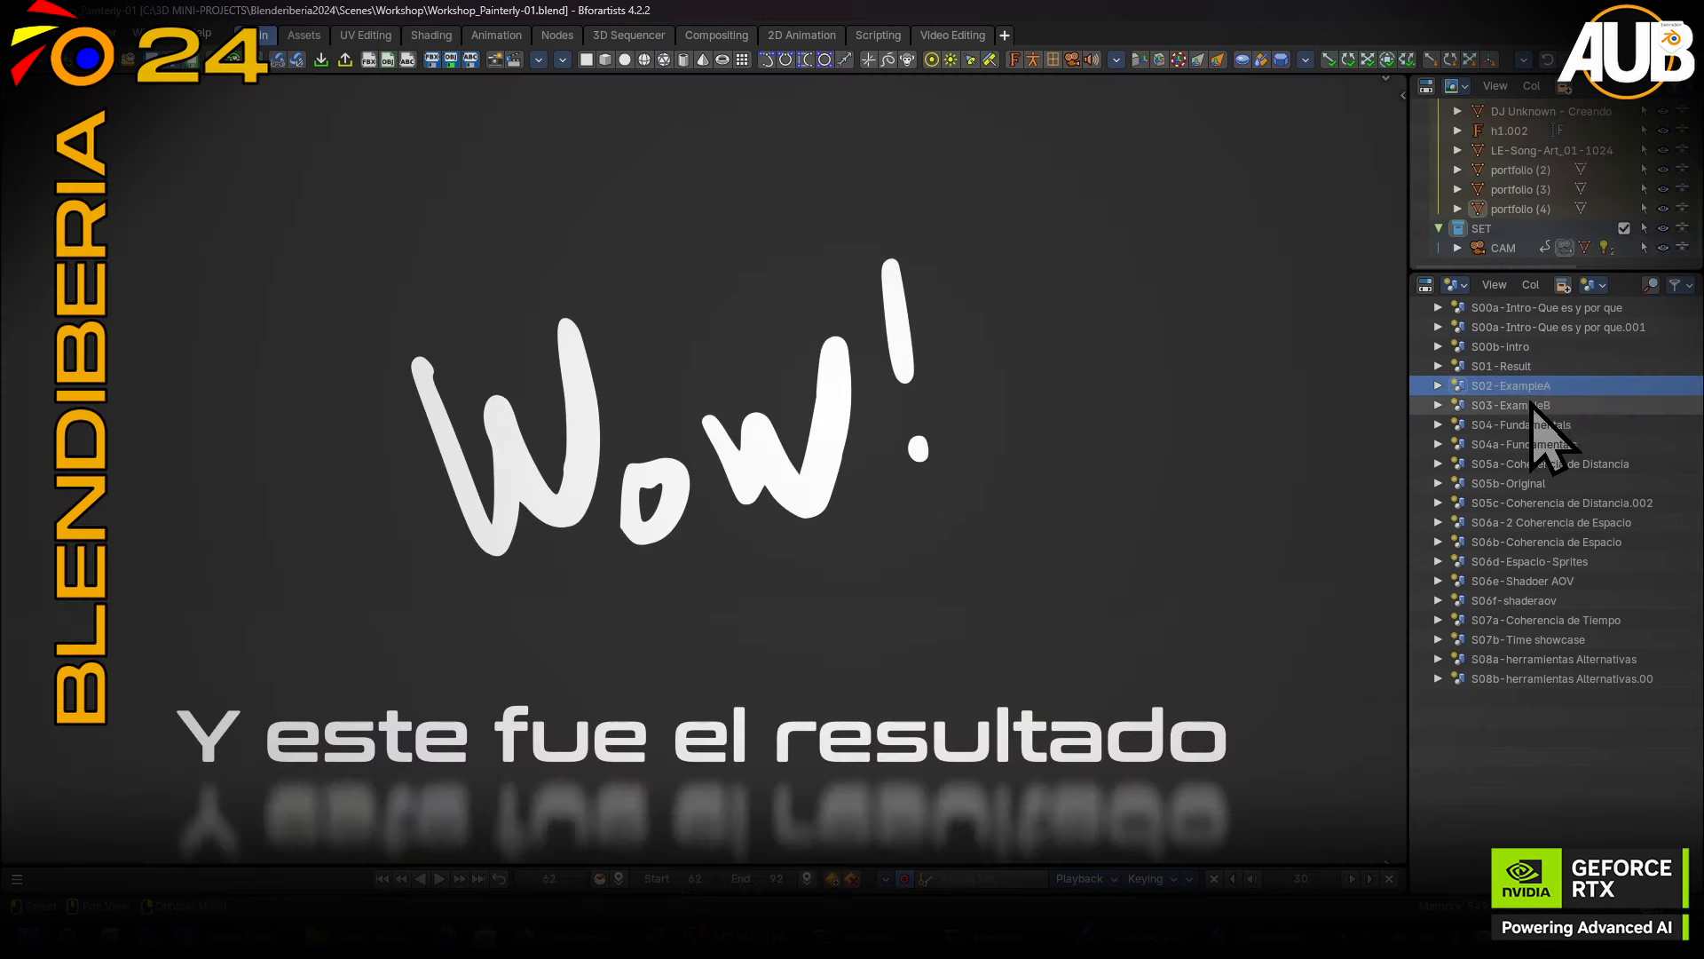
pyautogui.click(1540, 425)
pyautogui.click(266, 326)
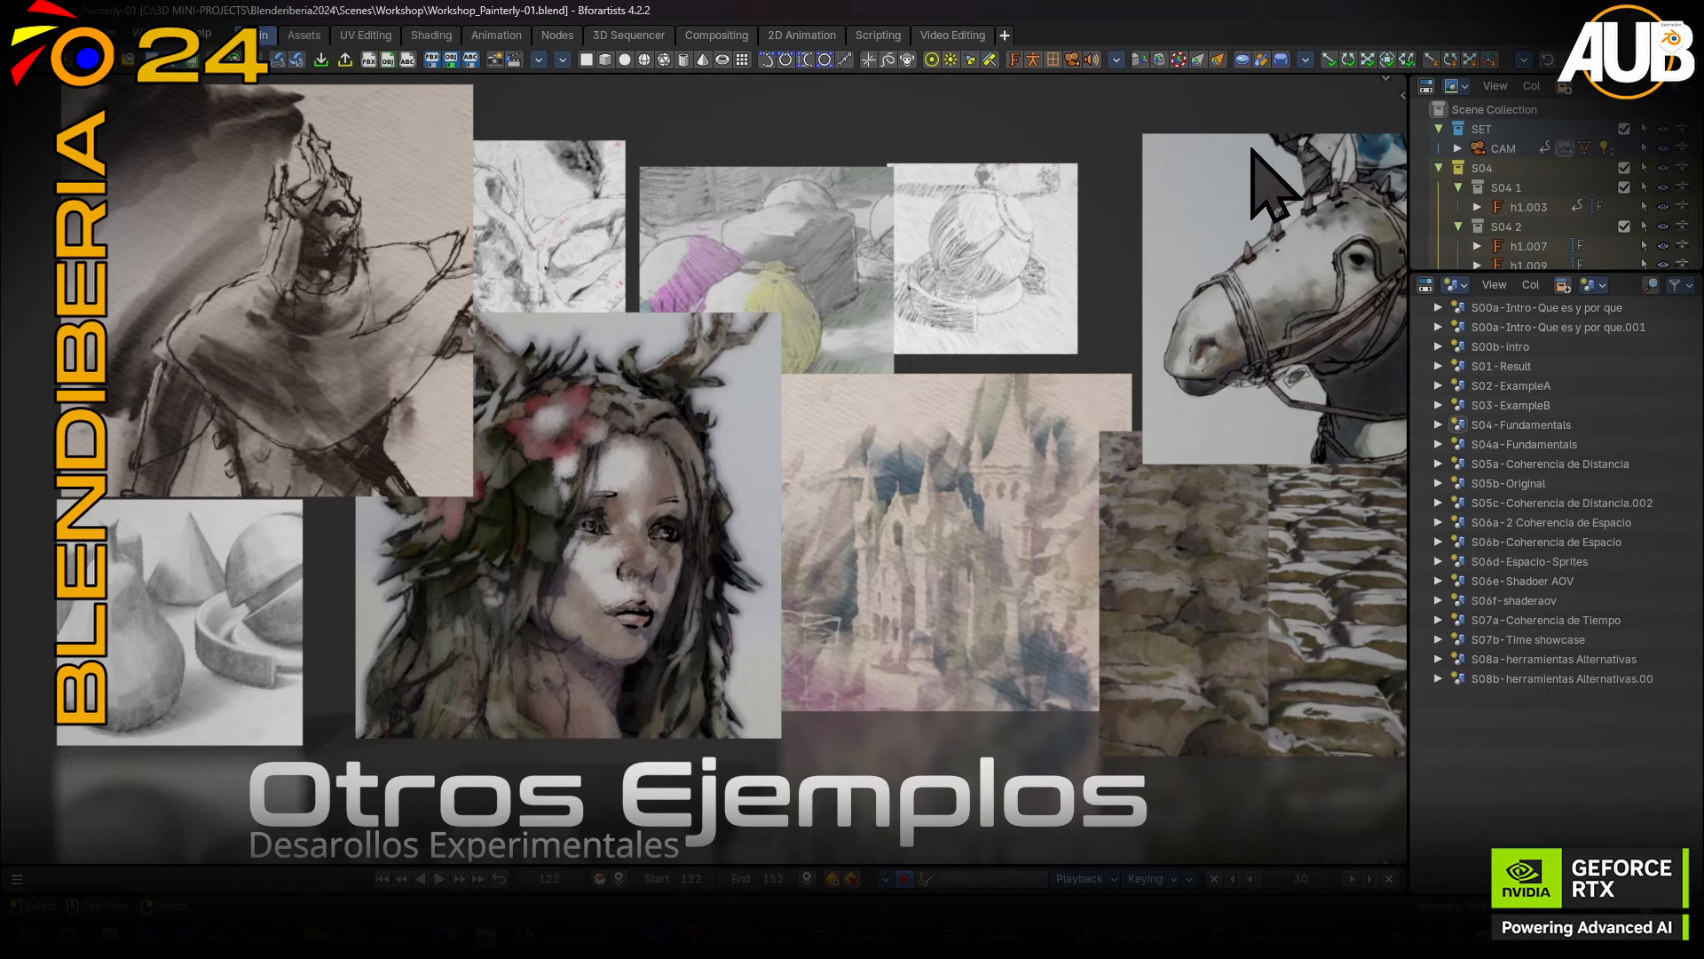
pyautogui.moveTo(1381, 82); pyautogui.dragTo(1375, 124)
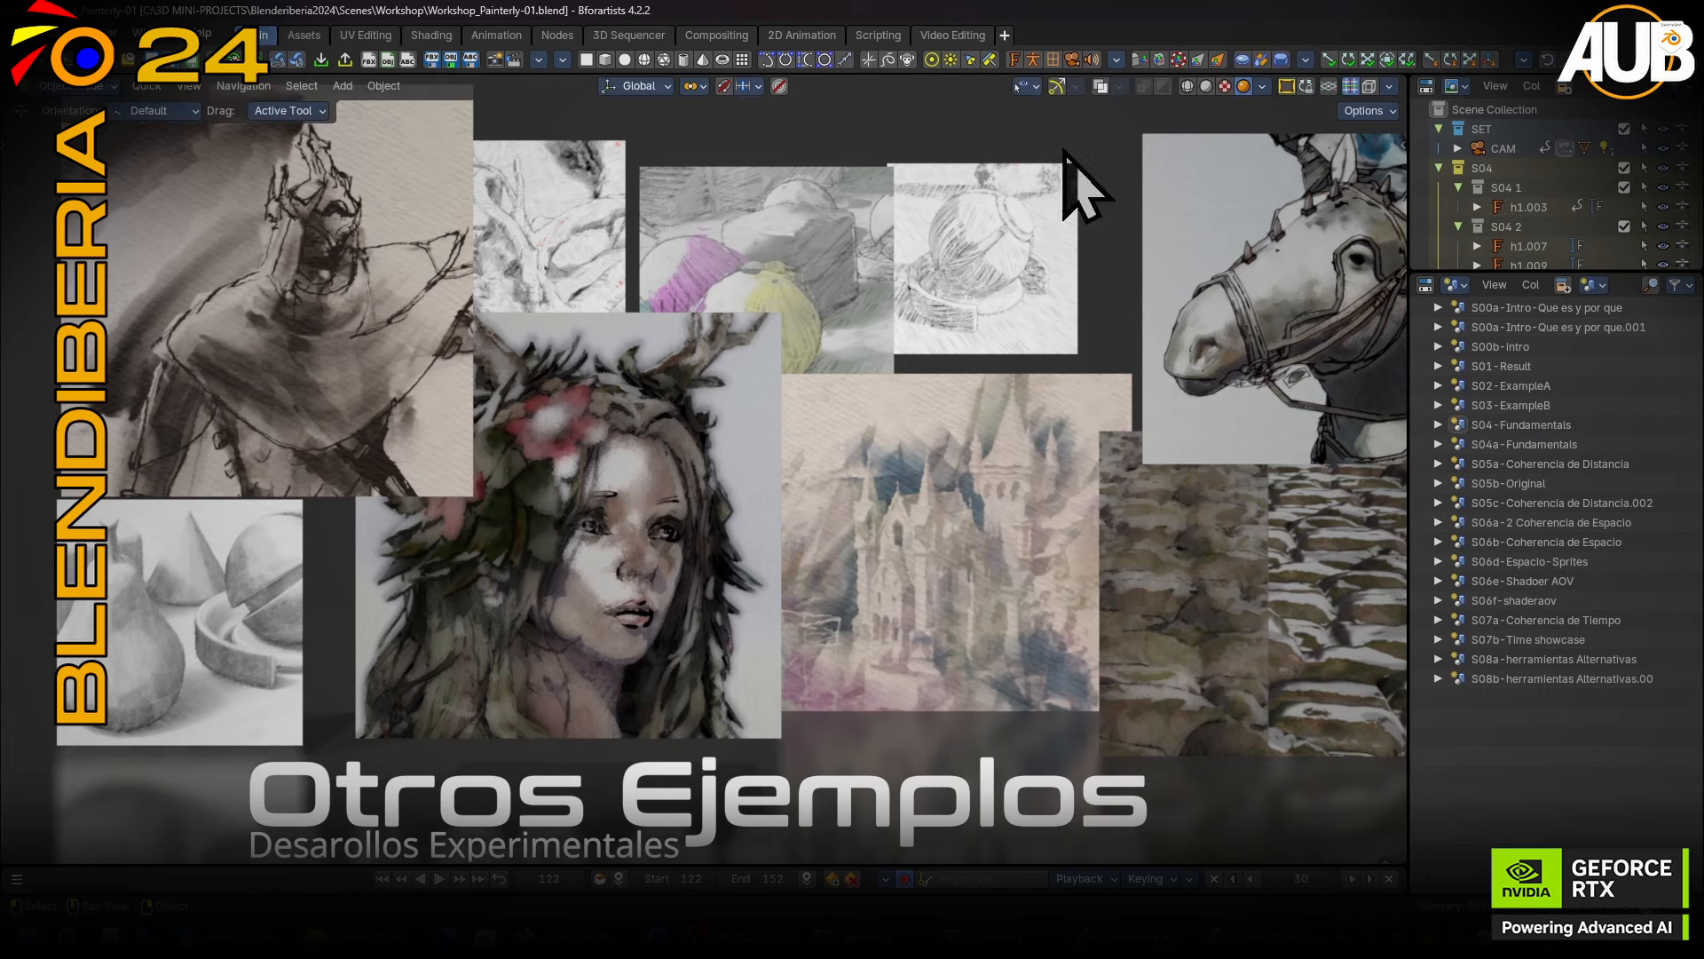
# Play the S04-Fundamentals scene's transition and go back to the S03-ExampleB scene.
pyautogui.press('space')
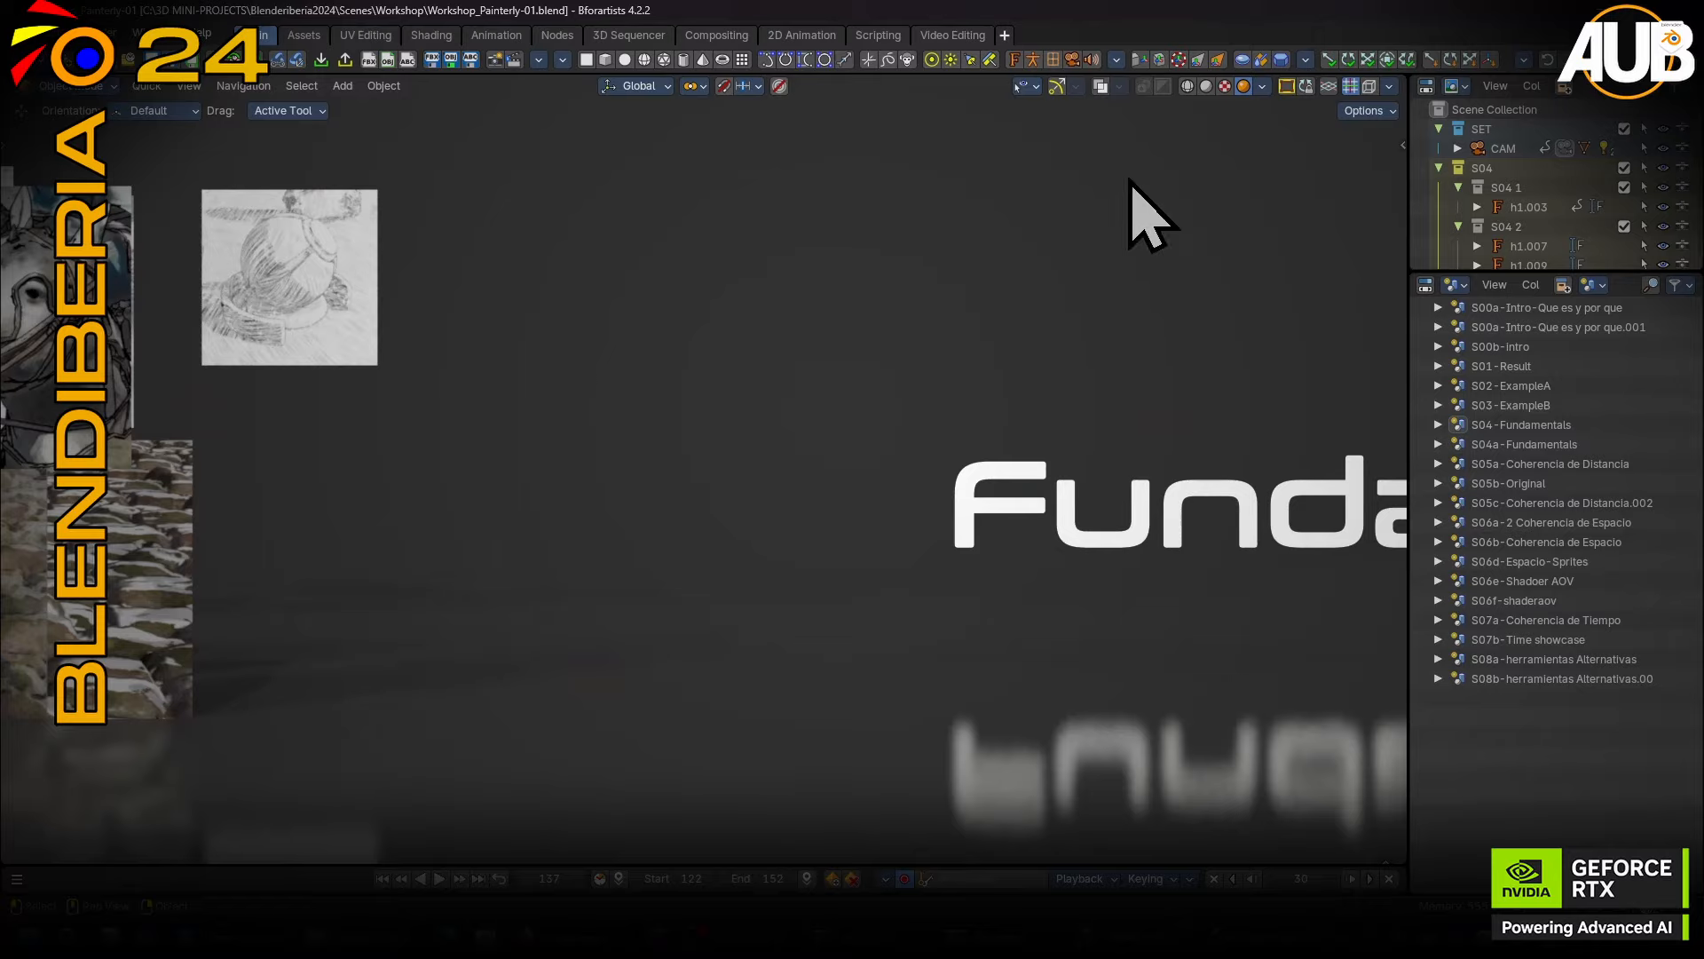
pyautogui.press('pageup')
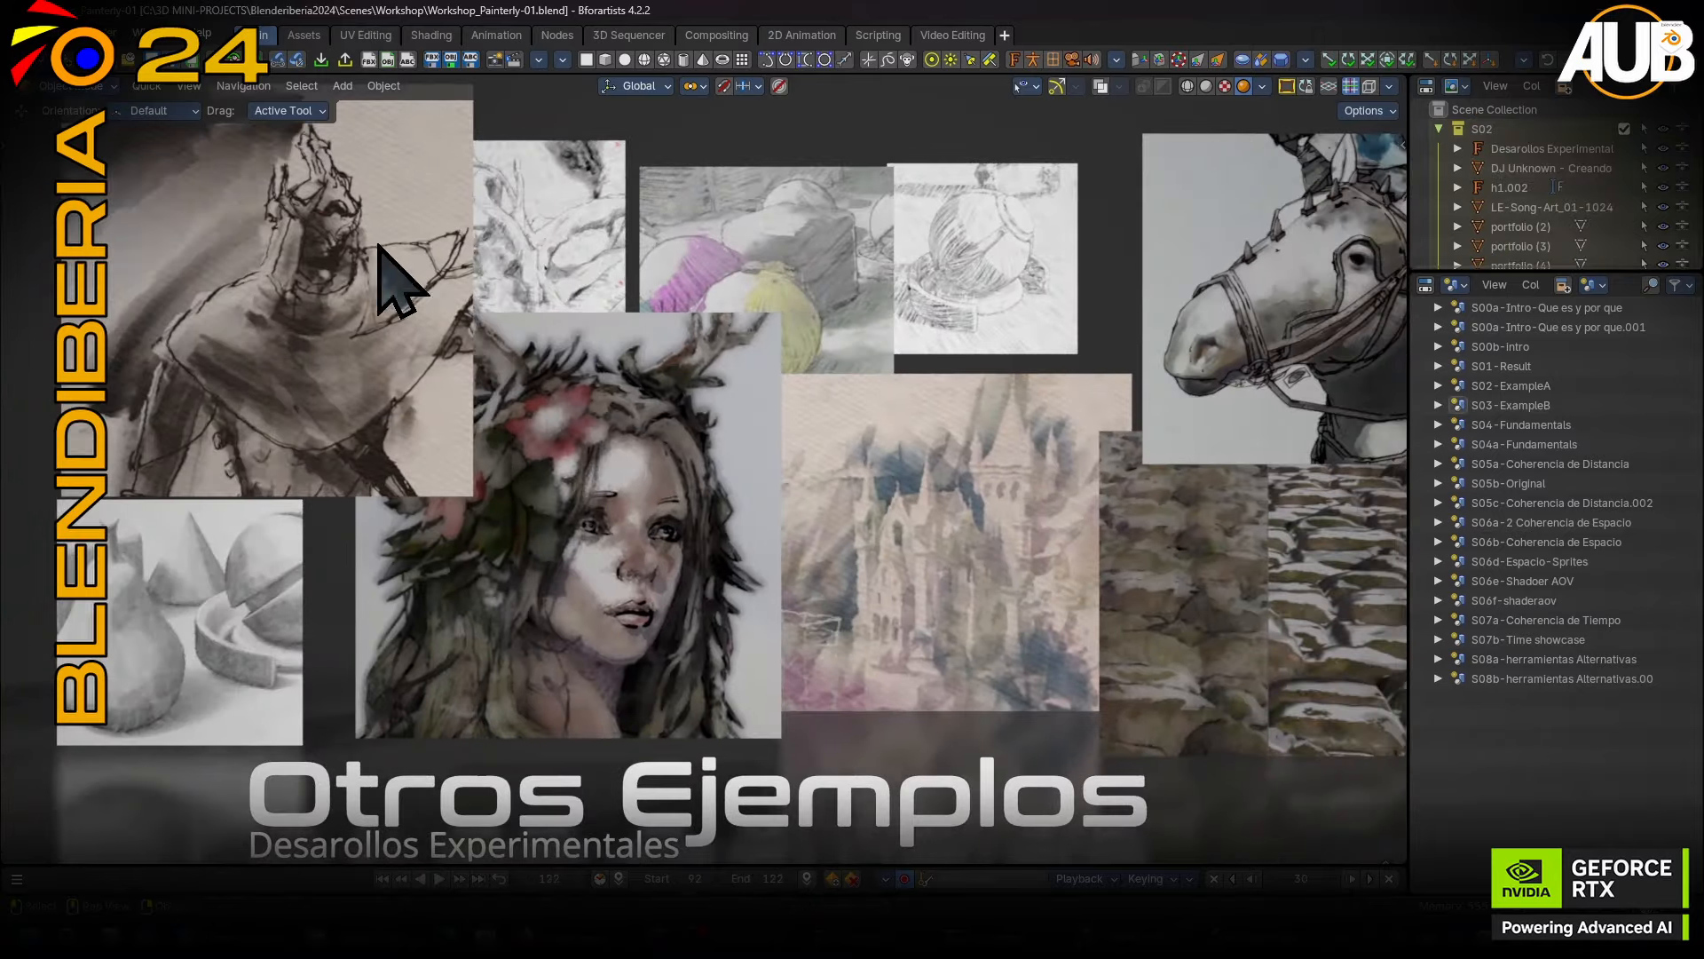
# Examine the crowned figure's ink-wash drawing up close, including its brush strokes, outlines and paper texture.
pyautogui.moveTo(371, 385)
pyautogui.keyDown('shift'); pyautogui.mouseDown(button='middle')
pyautogui.moveTo(497, 441)
pyautogui.moveTo(773, 520)
pyautogui.mouseUp(button='middle'); pyautogui.keyUp('shift')
pyautogui.scroll(5, 675, 401)
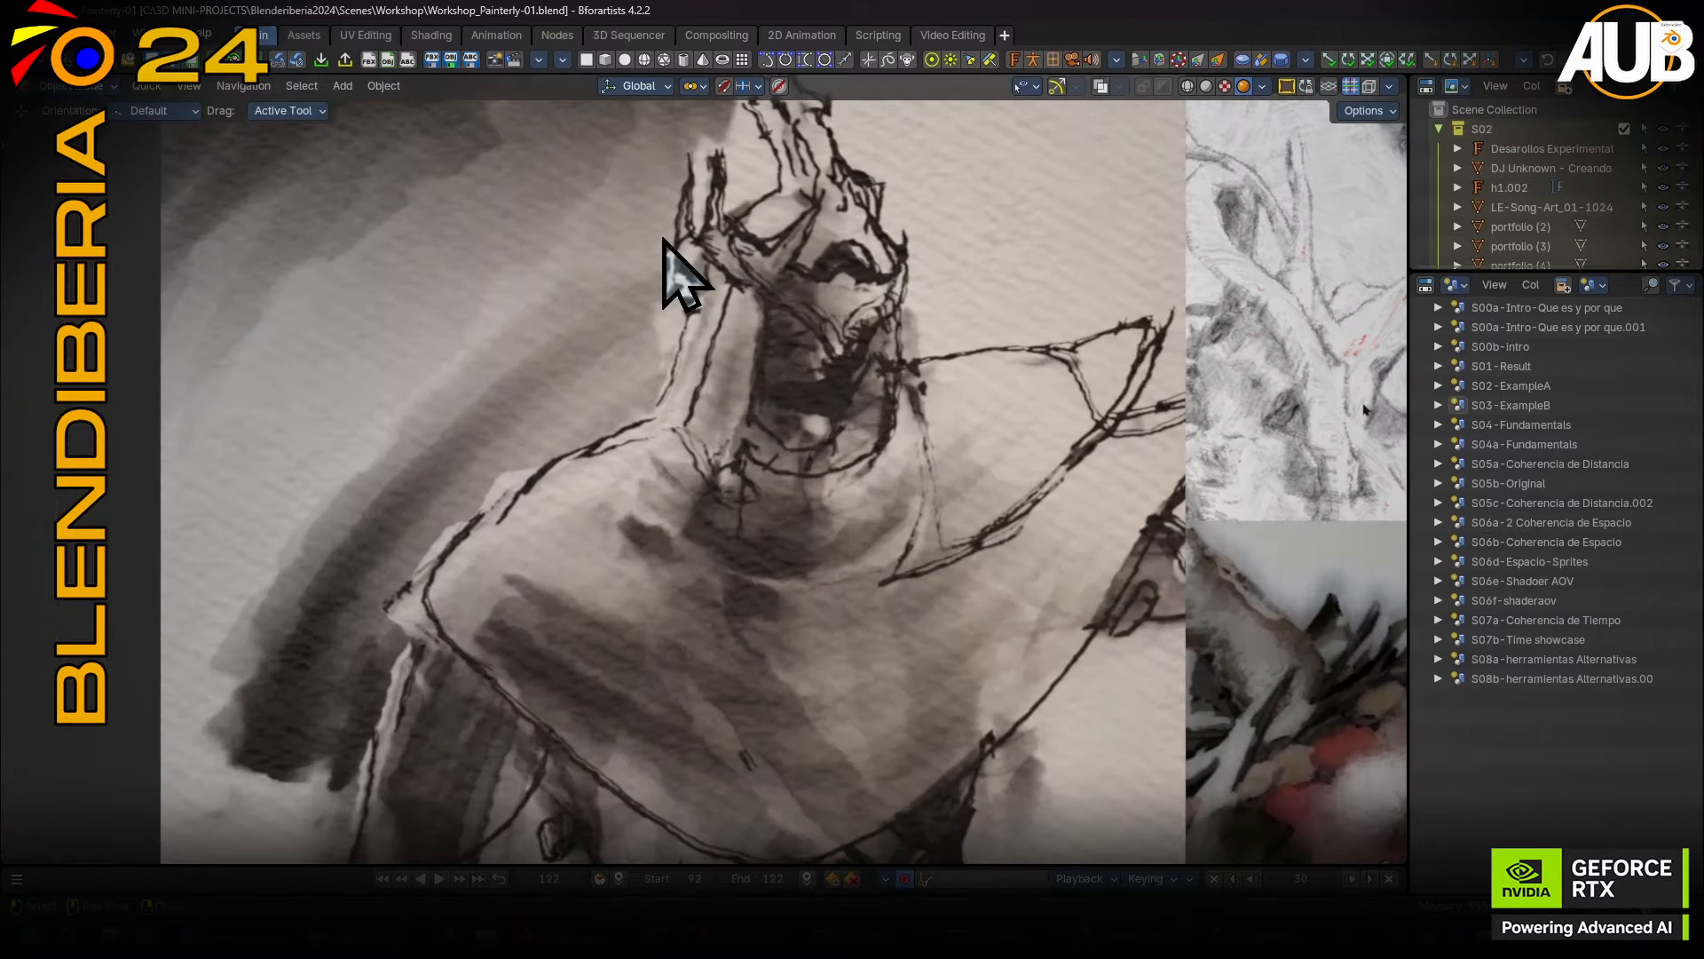
pyautogui.keyDown('shift'); pyautogui.moveTo(663, 239); pyautogui.dragTo(754, 446, button='middle'); pyautogui.keyUp('shift')
pyautogui.scroll(3, 481, 291)
pyautogui.keyDown('shift'); pyautogui.moveTo(897, 517); pyautogui.dragTo(586, 82, button='middle'); pyautogui.keyUp('shift')
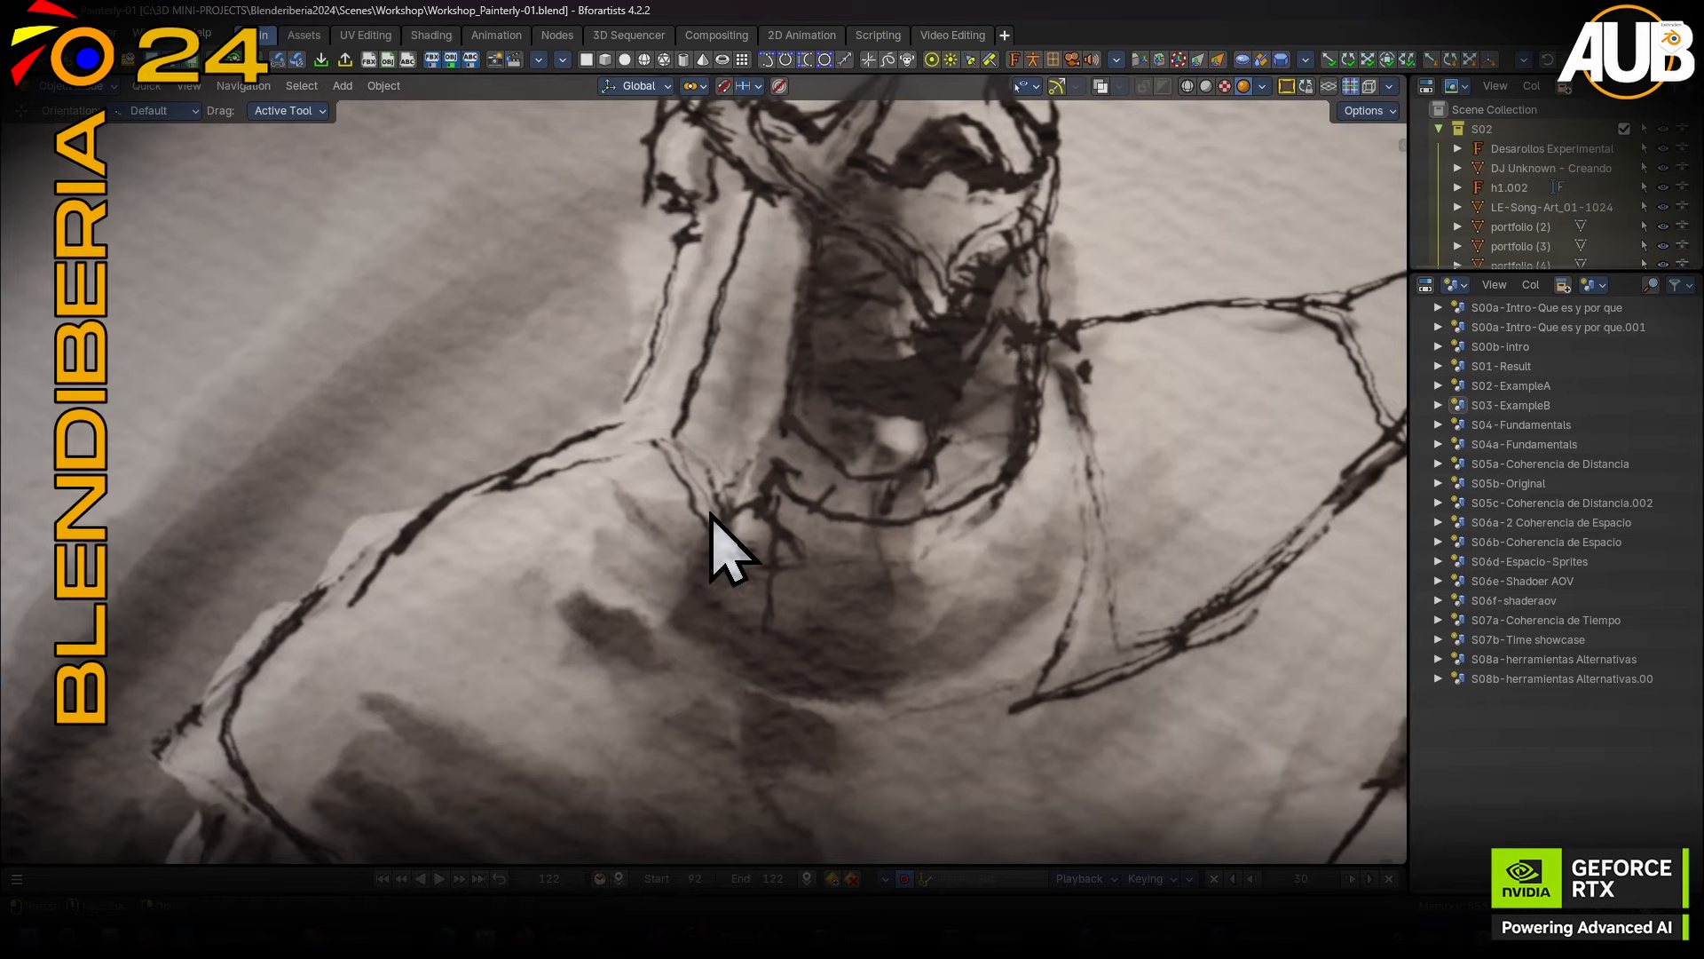
pyautogui.scroll(2, 710, 515)
pyautogui.keyDown('shift'); pyautogui.moveTo(745, 456); pyautogui.dragTo(761, 163, button='middle'); pyautogui.keyUp('shift')
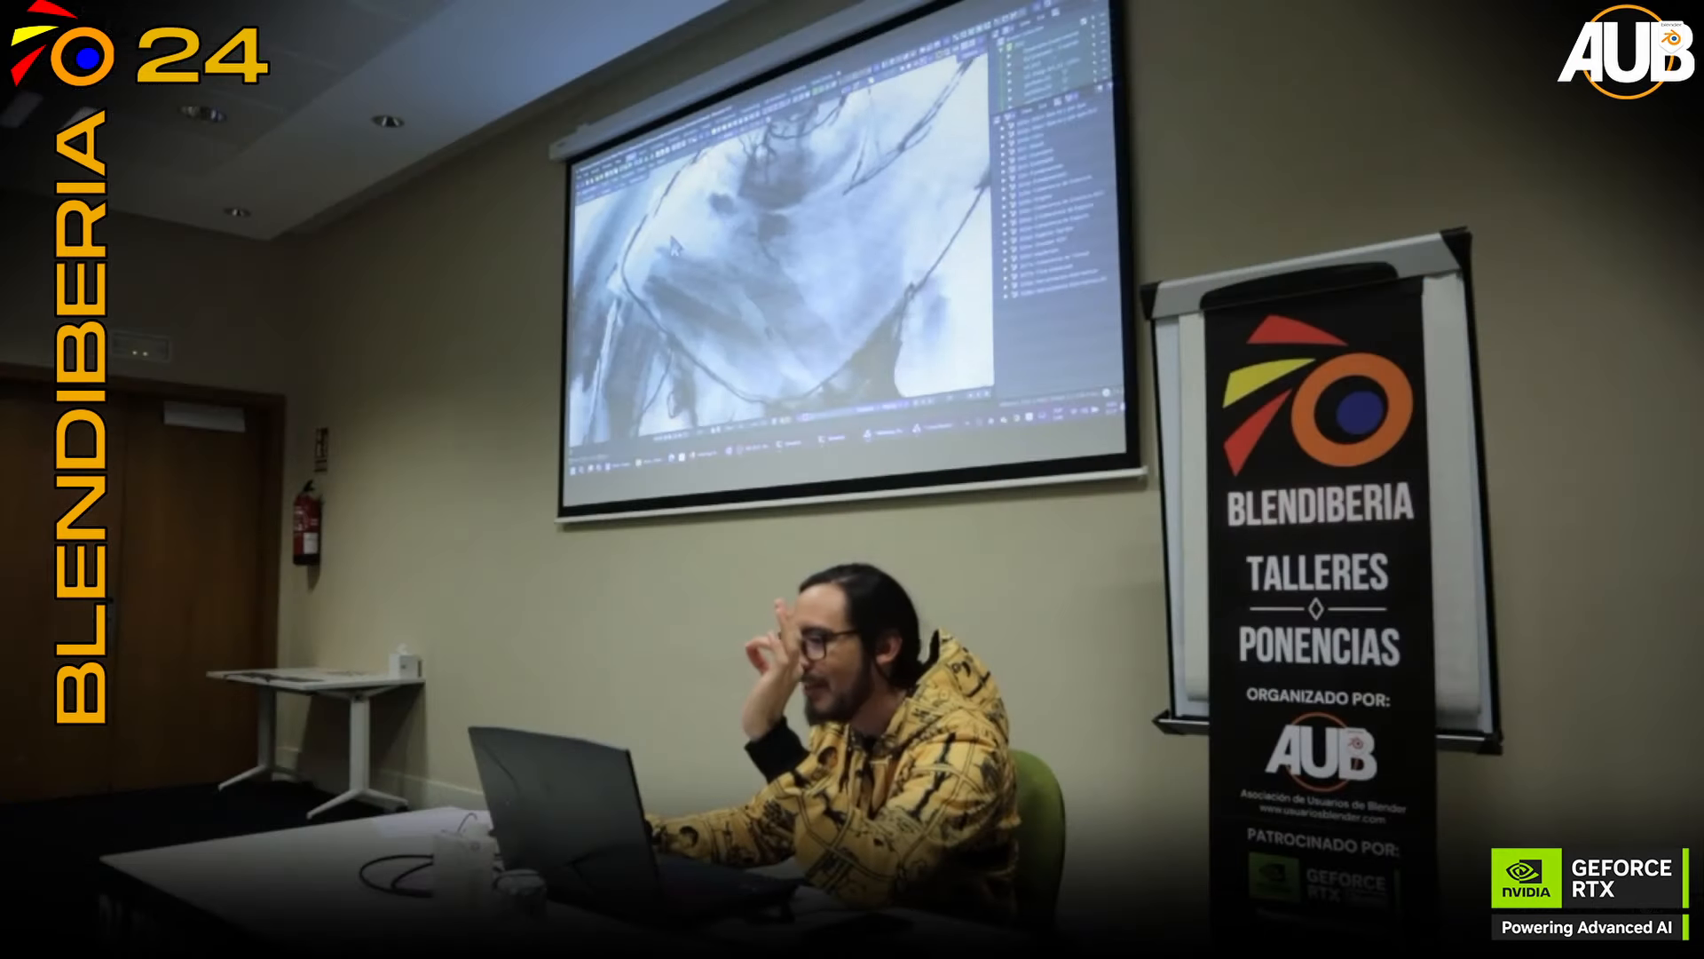
pyautogui.keyDown('shift'); pyautogui.moveTo(672, 240); pyautogui.dragTo(771, 324, button='middle'); pyautogui.keyUp('shift')
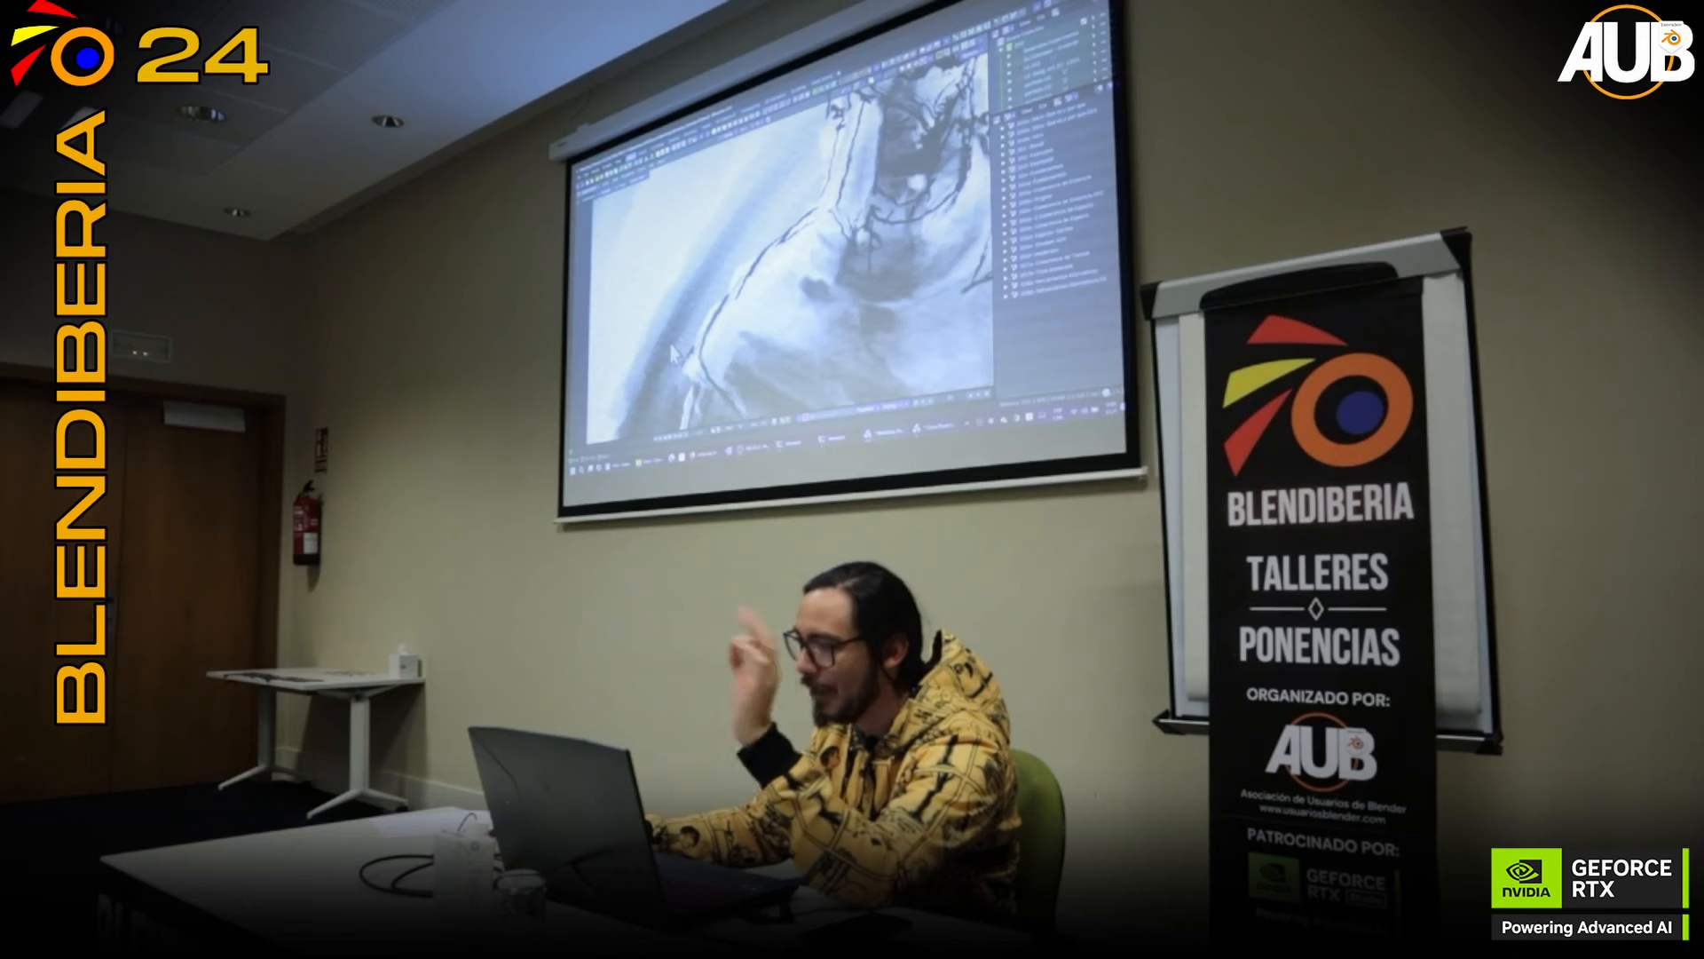
pyautogui.moveTo(832, 348)
pyautogui.keyDown('shift'); pyautogui.mouseDown(button='middle')
pyautogui.moveTo(785, 246)
pyautogui.moveTo(737, 251)
pyautogui.moveTo(699, 226)
pyautogui.moveTo(794, 297)
pyautogui.mouseUp(button='middle'); pyautogui.keyUp('shift')
pyautogui.scroll(-2, 710, 261)
pyautogui.scroll(-1, 699, 225)
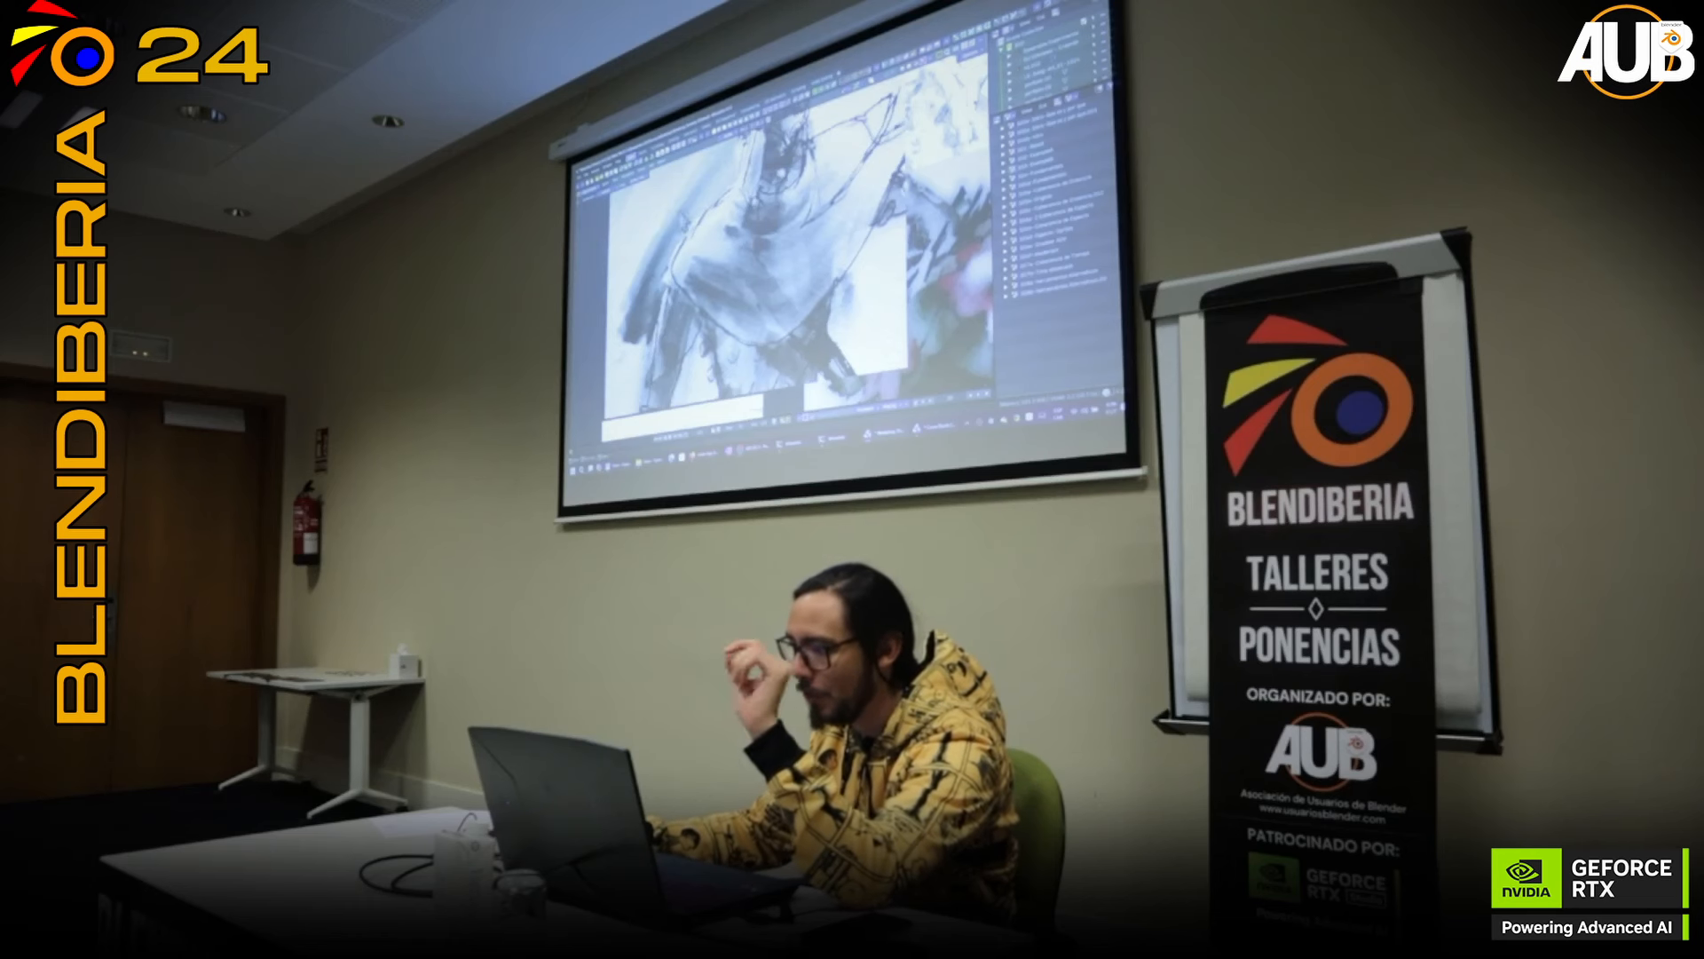
pyautogui.moveTo(771, 221)
pyautogui.keyDown('shift'); pyautogui.mouseDown(button='middle')
pyautogui.moveTo(742, 320)
pyautogui.moveTo(767, 246)
pyautogui.mouseUp(button='middle'); pyautogui.keyUp('shift')
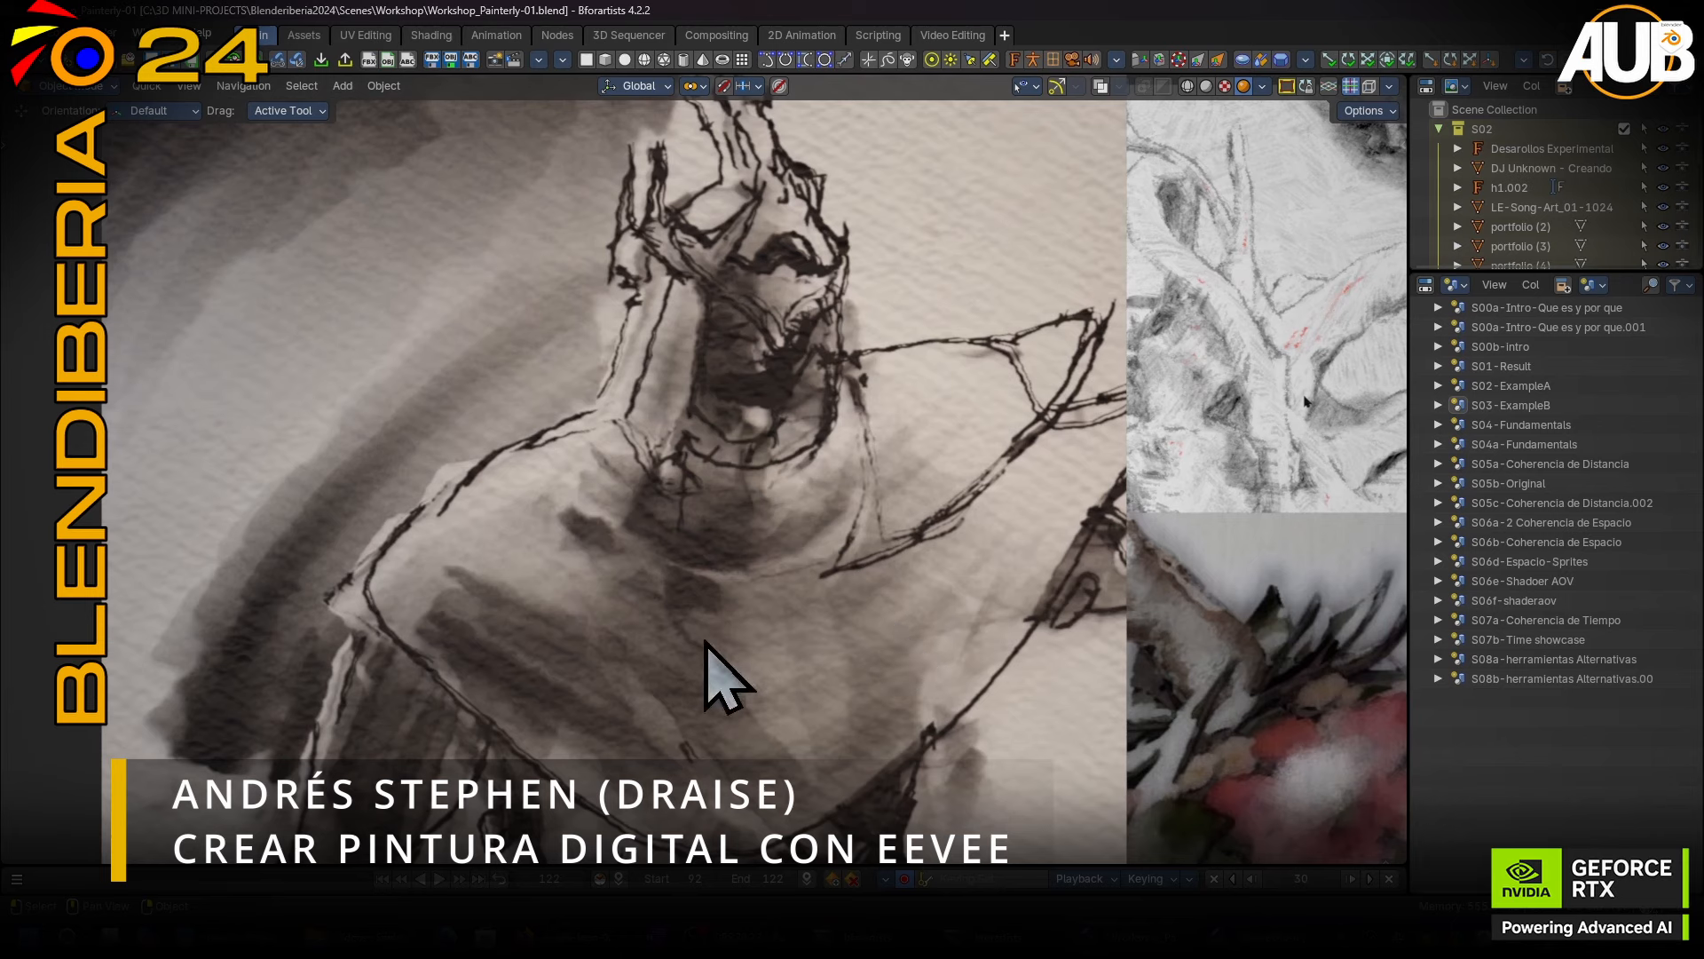
# Show the S08b-herramientas Alternativas scene and frame its list of alternative techniques.
pyautogui.click(1520, 679)
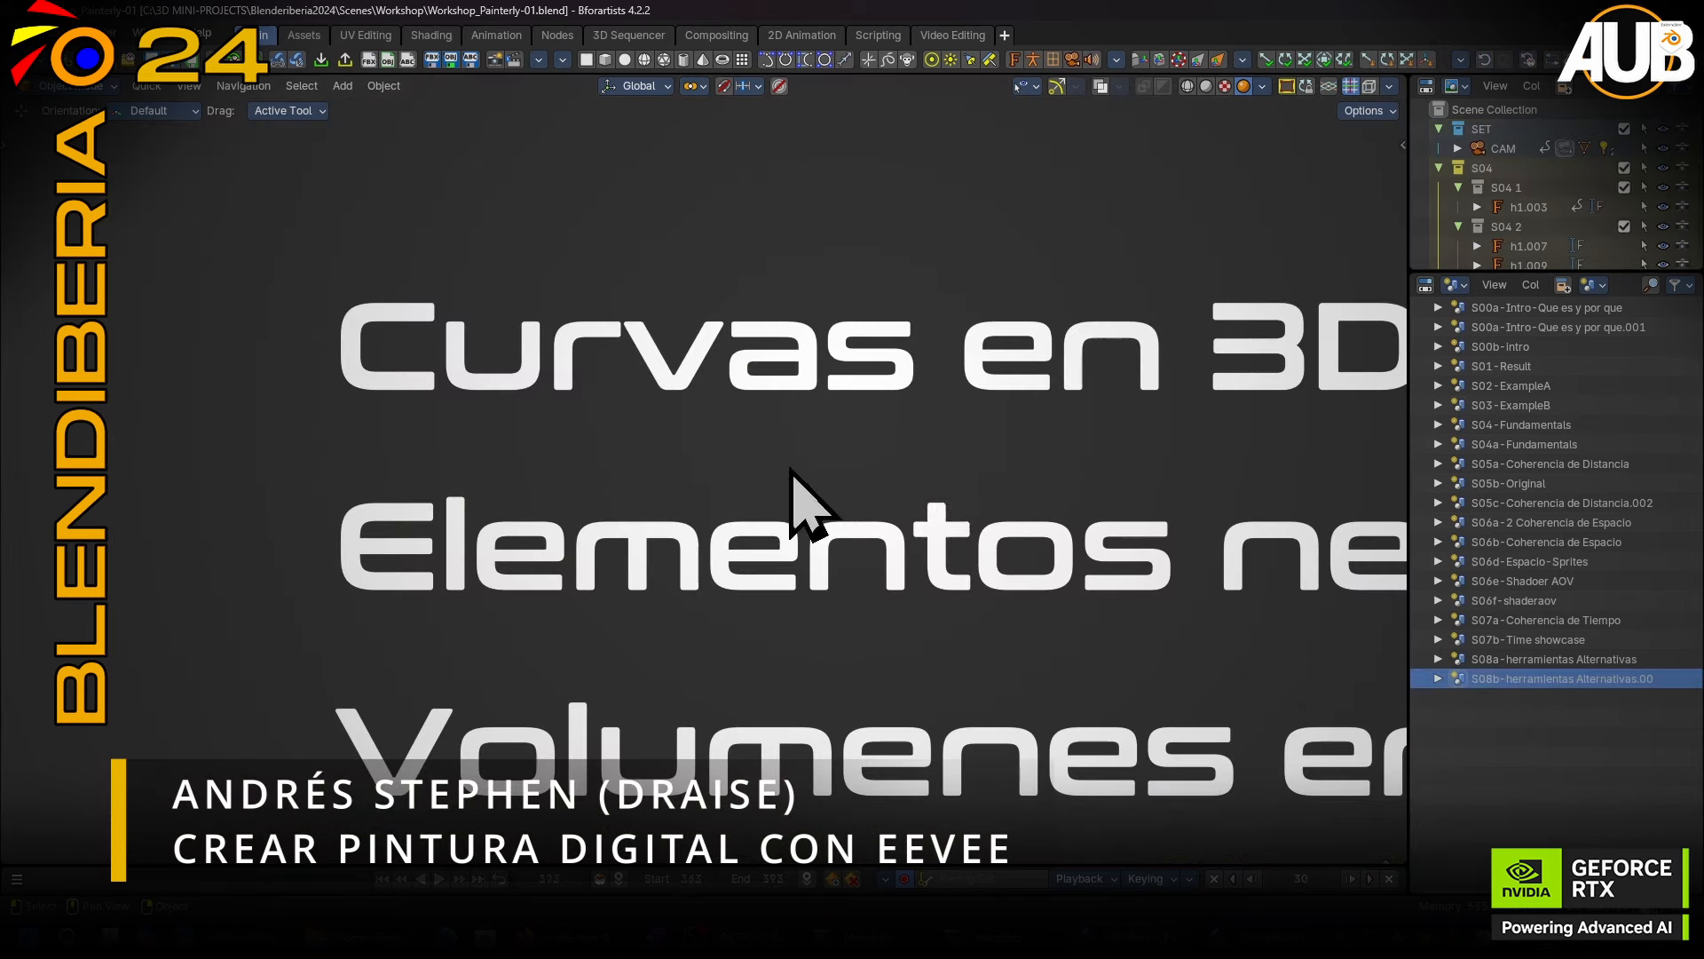
pyautogui.moveTo(992, 477); pyautogui.dragTo(776, 396, button='middle')
pyautogui.scroll(-3, 760, 394)
pyautogui.moveTo(1079, 411); pyautogui.dragTo(816, 391, button='middle')
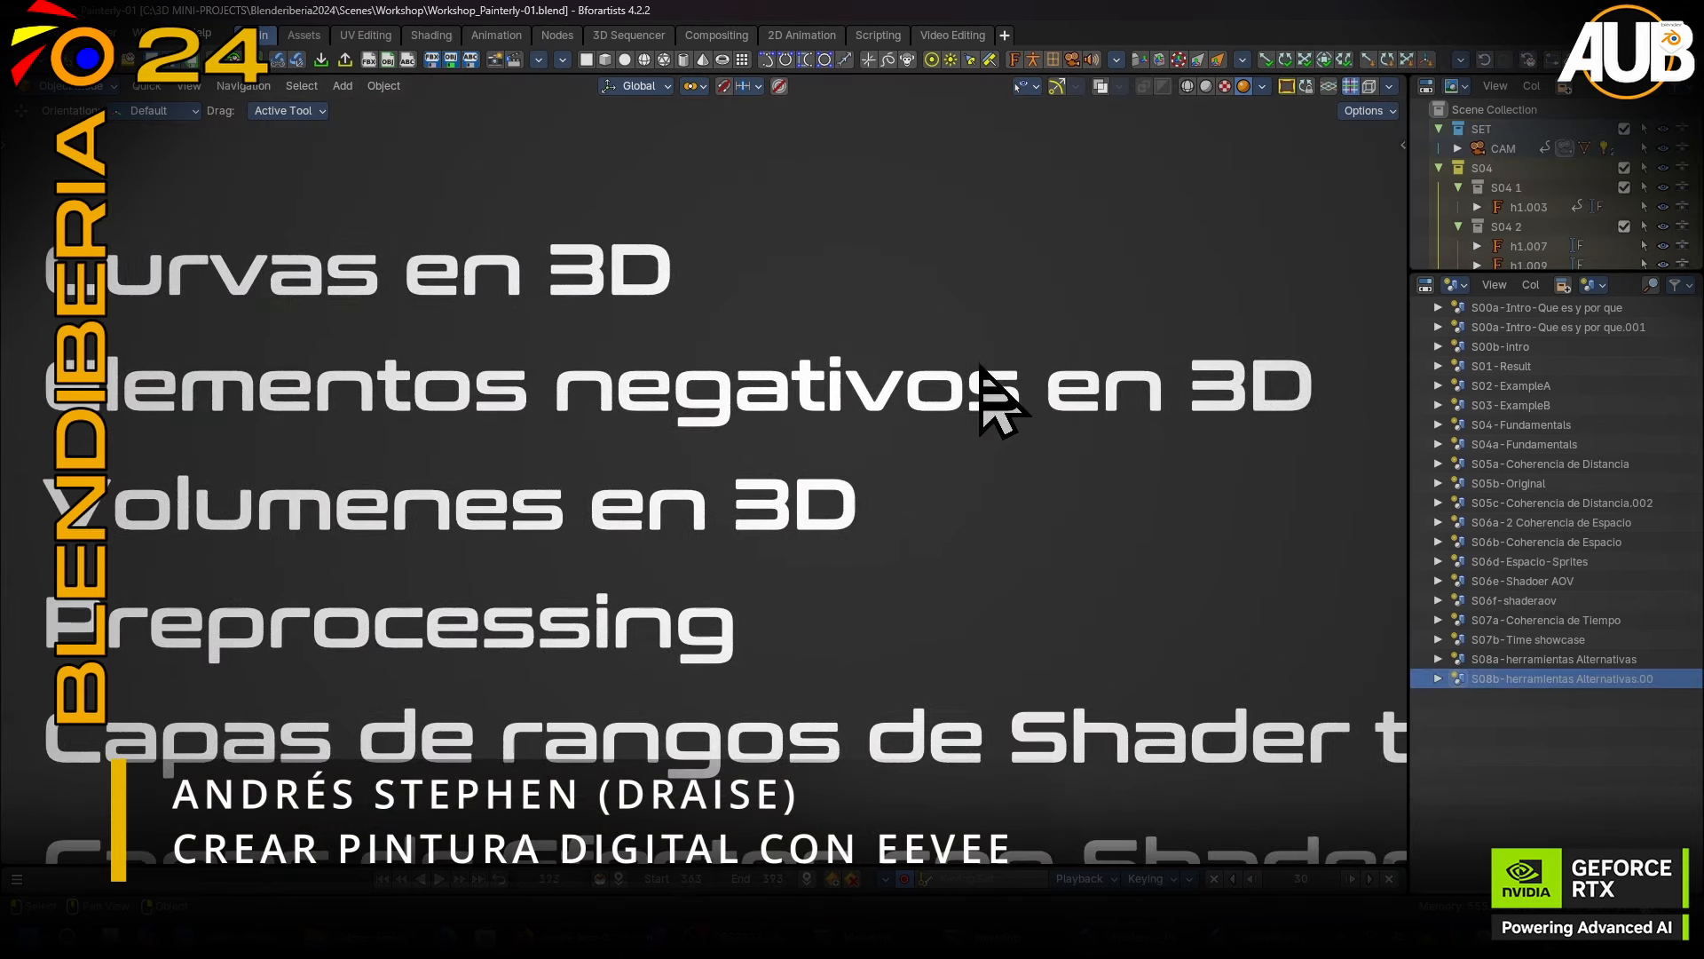
pyautogui.keyDown('shift'); pyautogui.moveTo(498, 430); pyautogui.dragTo(571, 441, button='middle'); pyautogui.keyUp('shift')
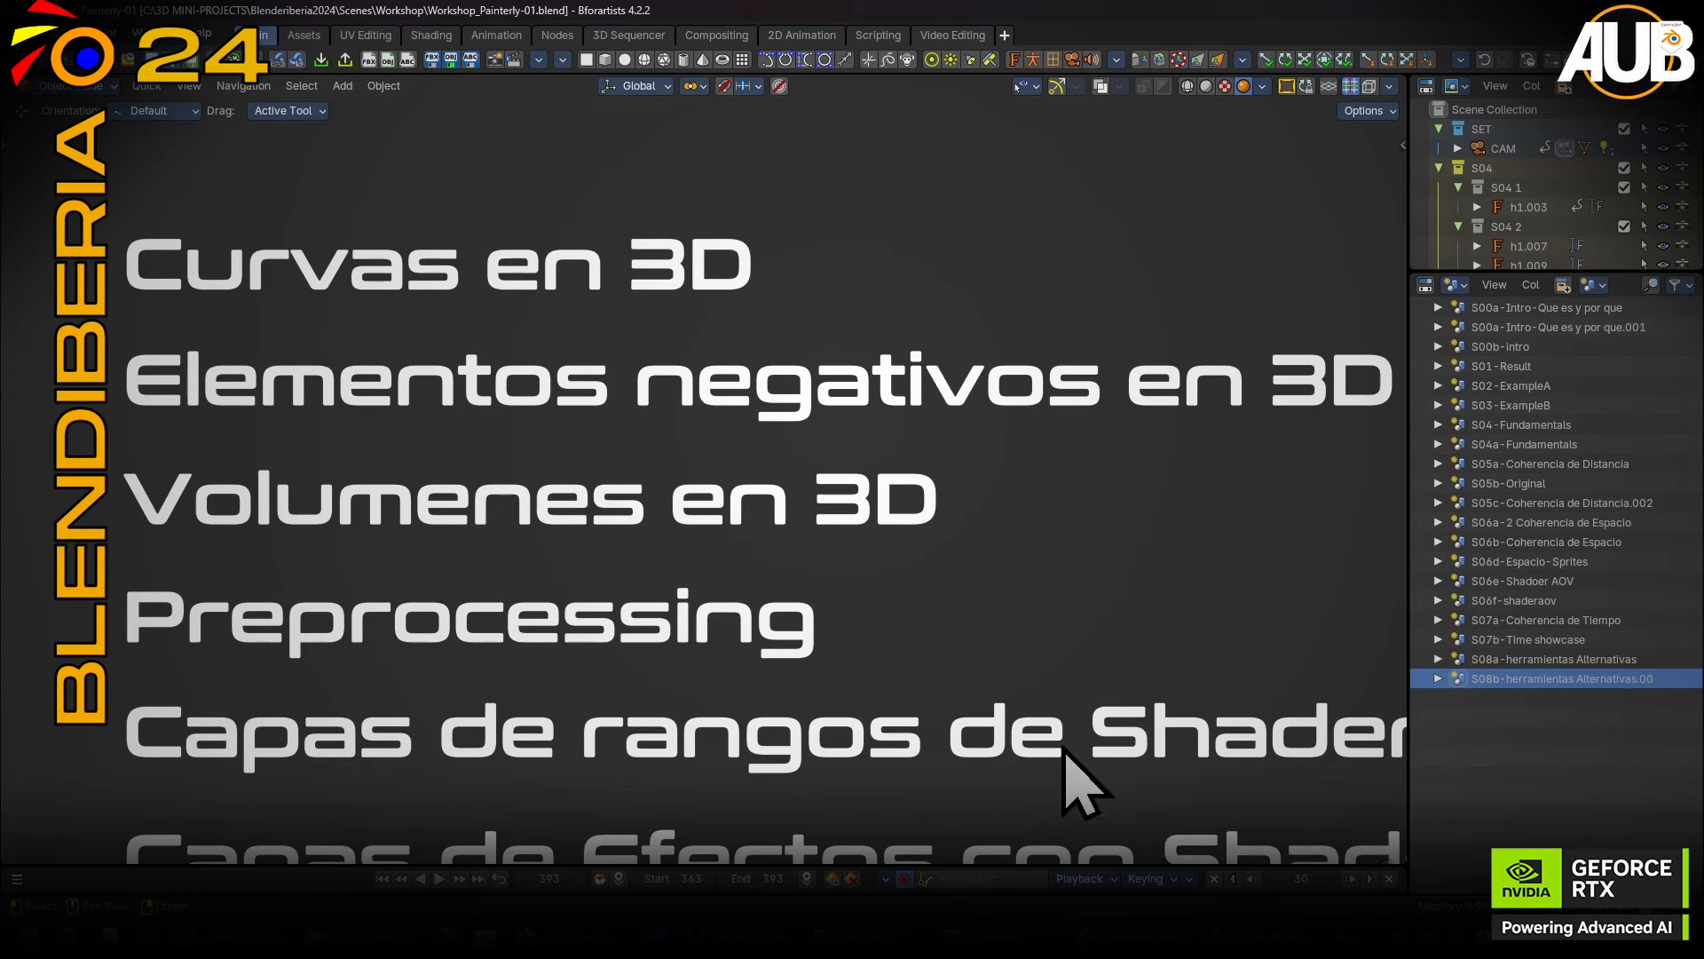
# Return to the S03-ExampleB scene and examine the castle watercolor's washes and edges up close.
pyautogui.click(1523, 405)
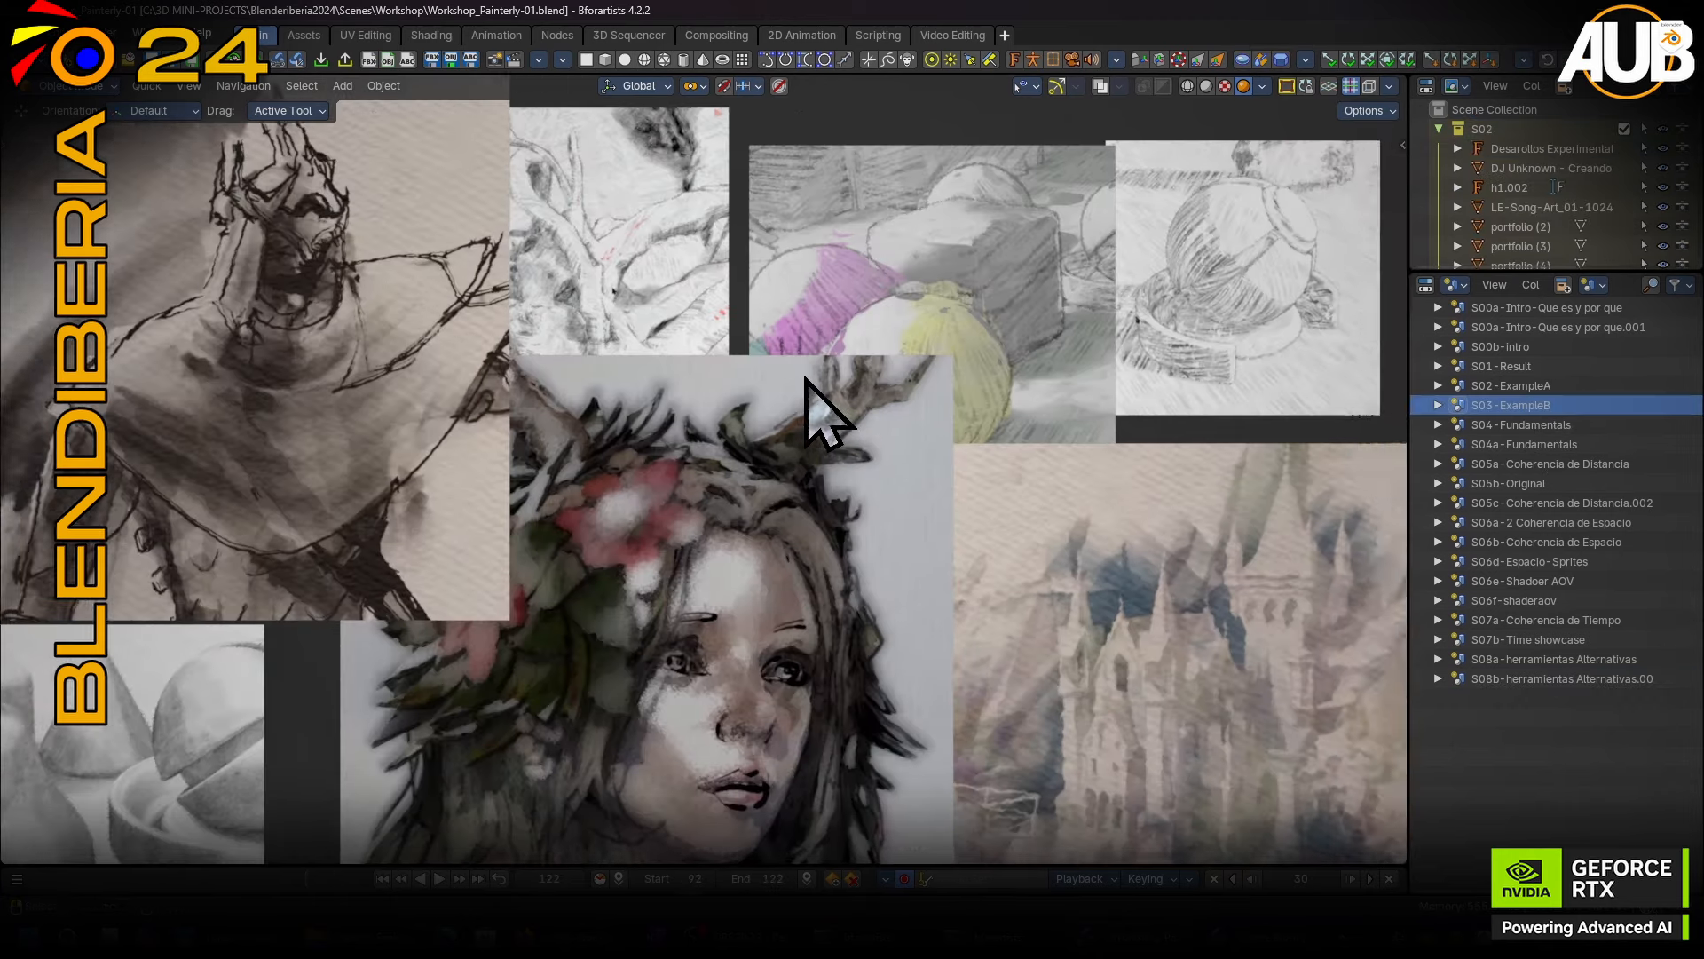
pyautogui.keyDown('shift'); pyautogui.moveTo(1109, 538); pyautogui.dragTo(628, 372, button='middle'); pyautogui.keyUp('shift')
pyautogui.click(629, 384)
pyautogui.scroll(6, 531, 297)
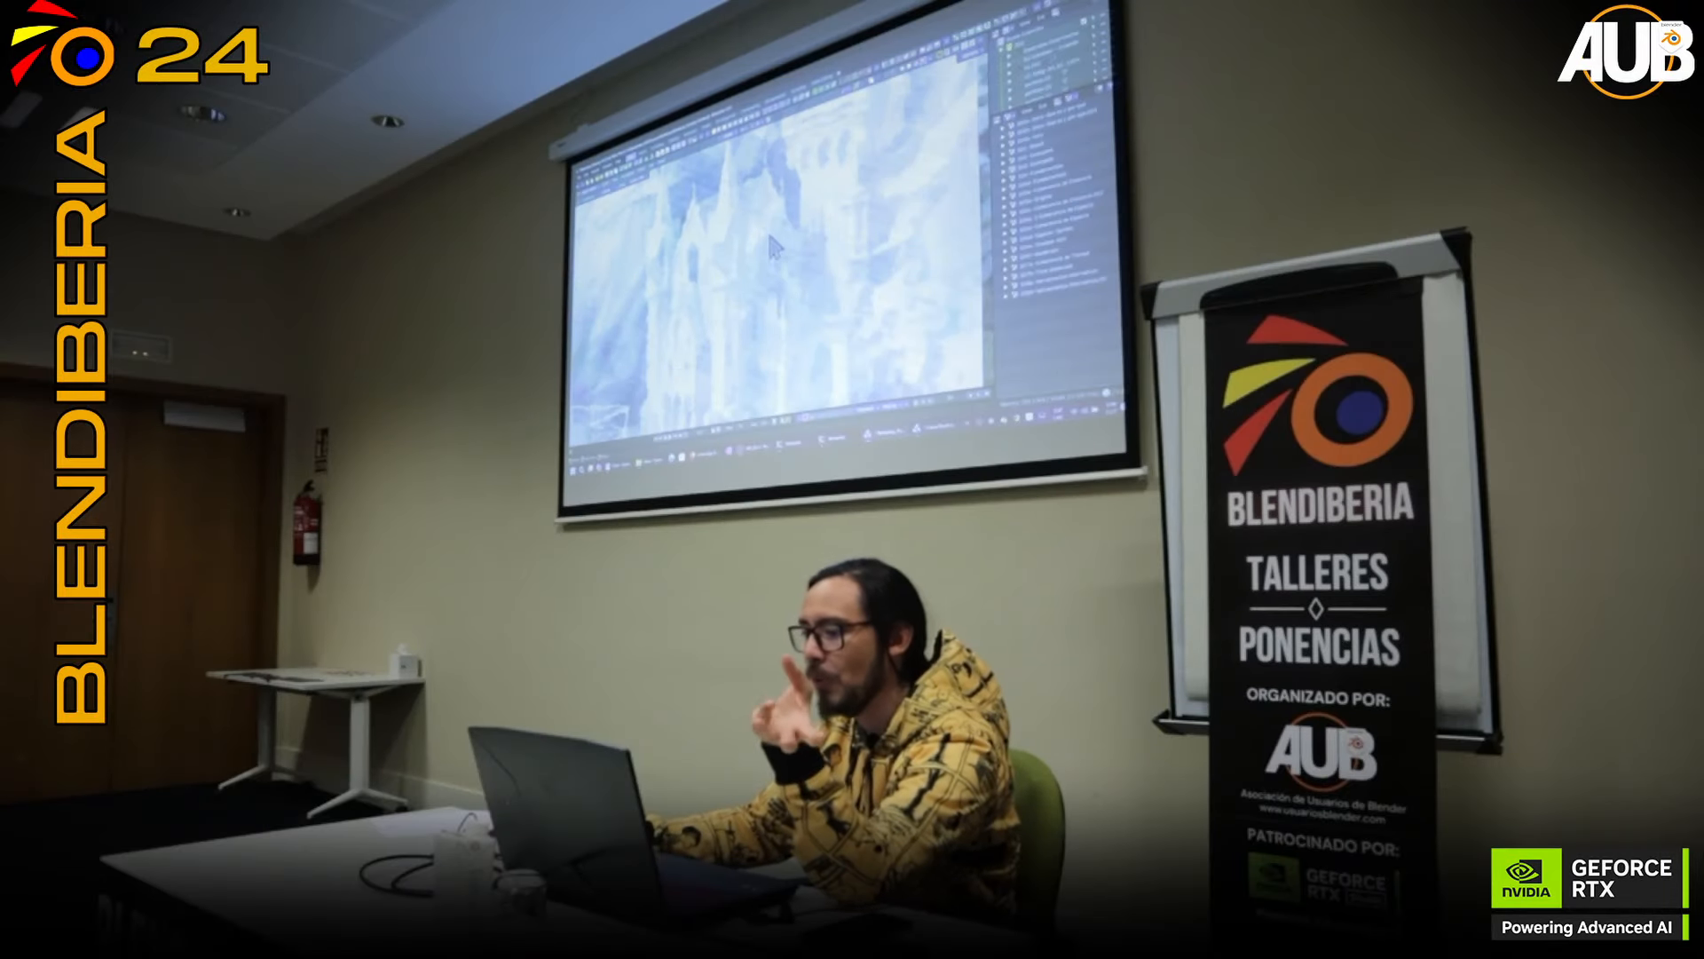
pyautogui.scroll(4, 848, 272)
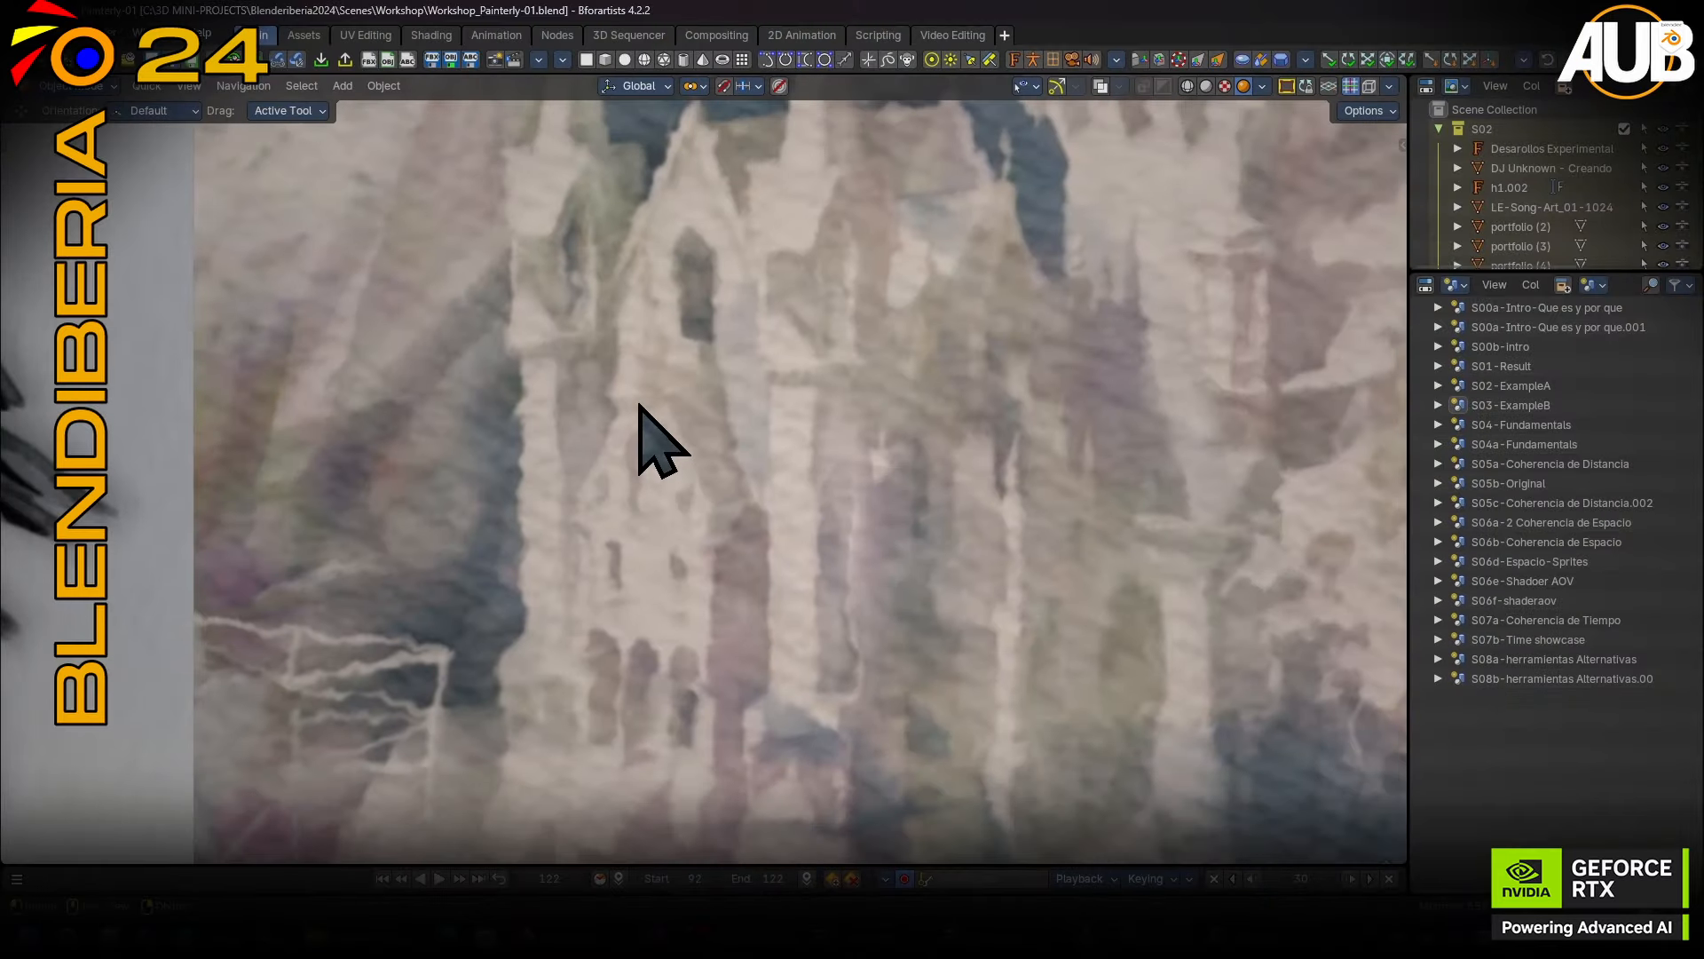
pyautogui.scroll(5, 702, 439)
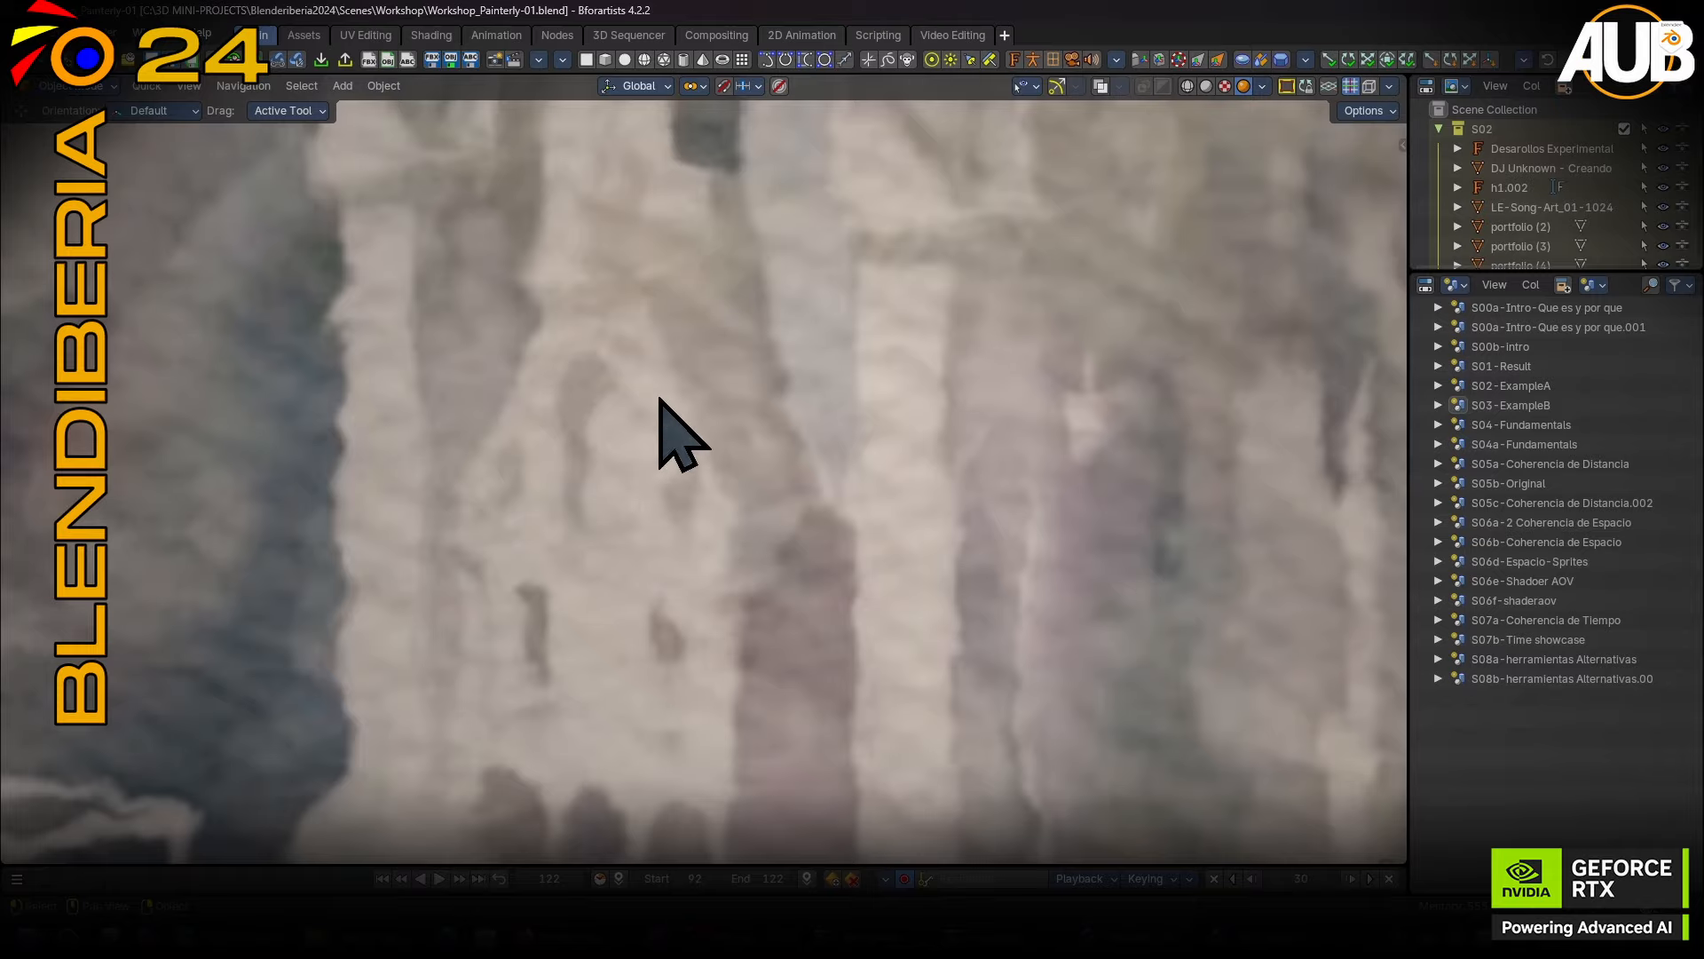
pyautogui.scroll(-5, 645, 583)
pyautogui.moveTo(579, 407)
pyautogui.keyDown('shift'); pyautogui.mouseDown(button='middle')
pyautogui.moveTo(838, 381)
pyautogui.moveTo(757, 456)
pyautogui.mouseUp(button='middle'); pyautogui.keyUp('shift')
pyautogui.scroll(2, 1011, 525)
pyautogui.scroll(-5, 1017, 542)
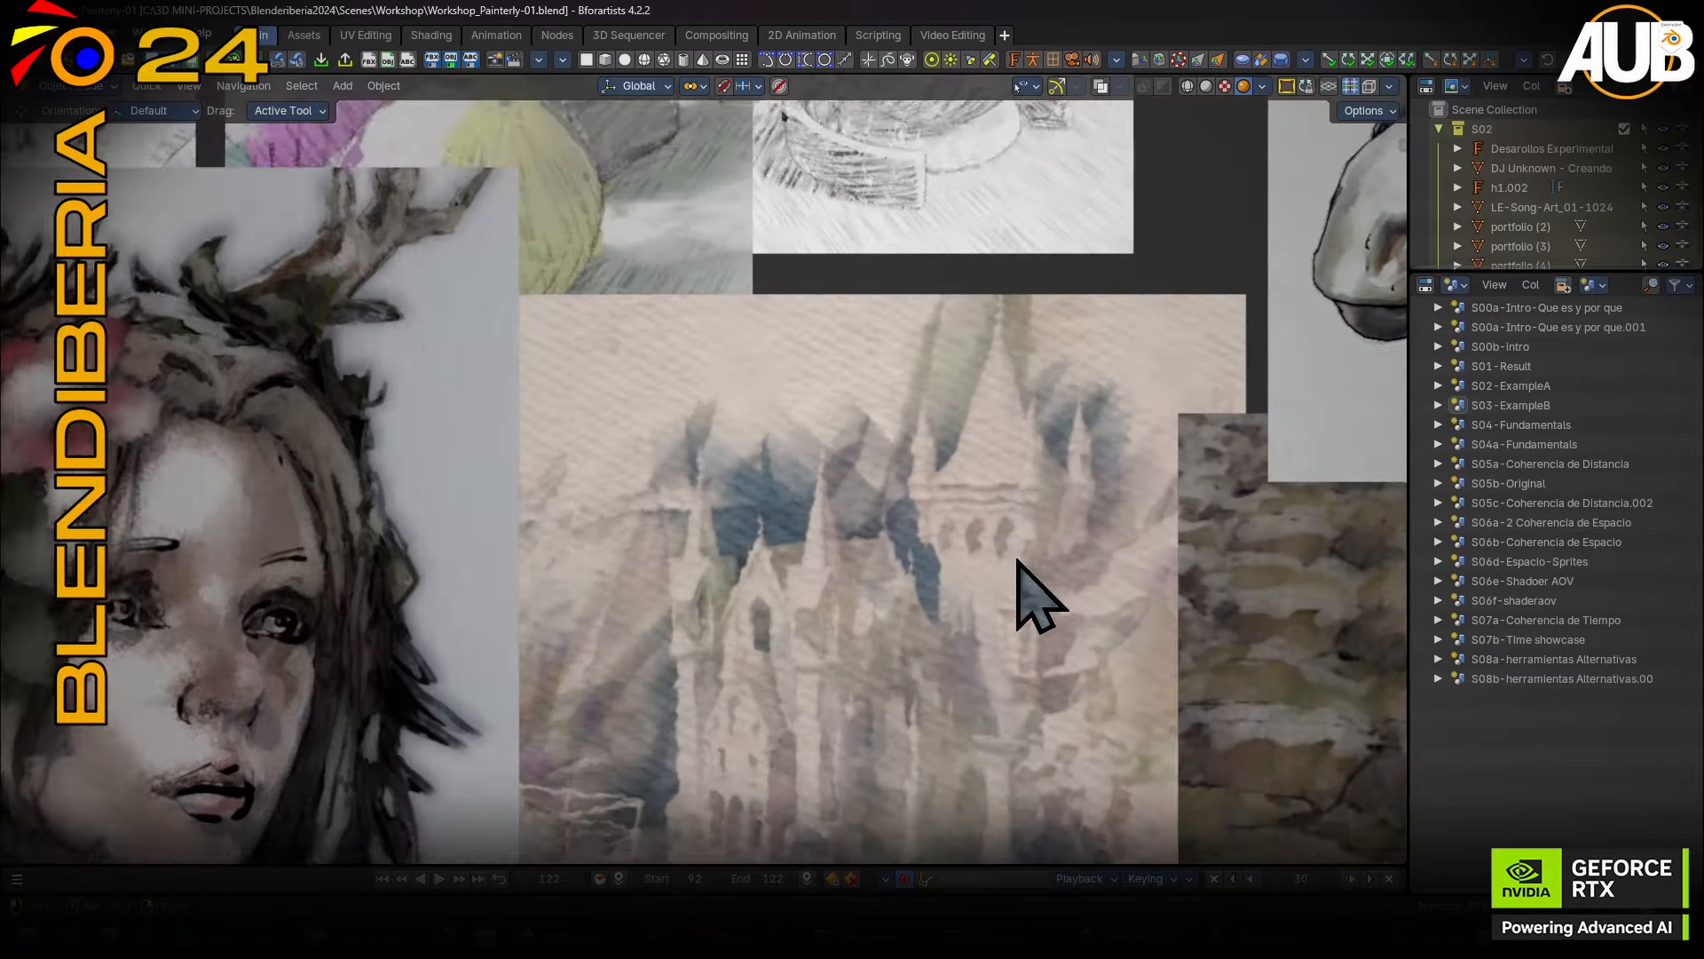